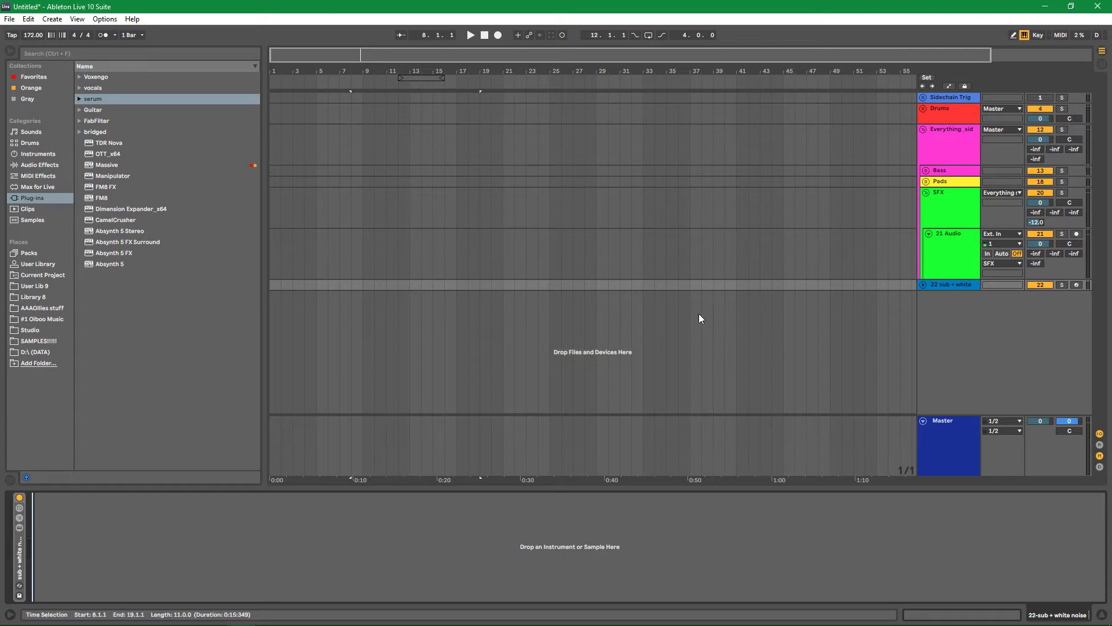
Load the Serum_x64 plug-in onto a new MIDI track below the sub + white noise track and hide the browser
{"action": "left_click", "coordinate": [79, 99]}
{"action": "left_click_drag", "start_coordinate": [116, 120], "coordinate": [496, 323]}
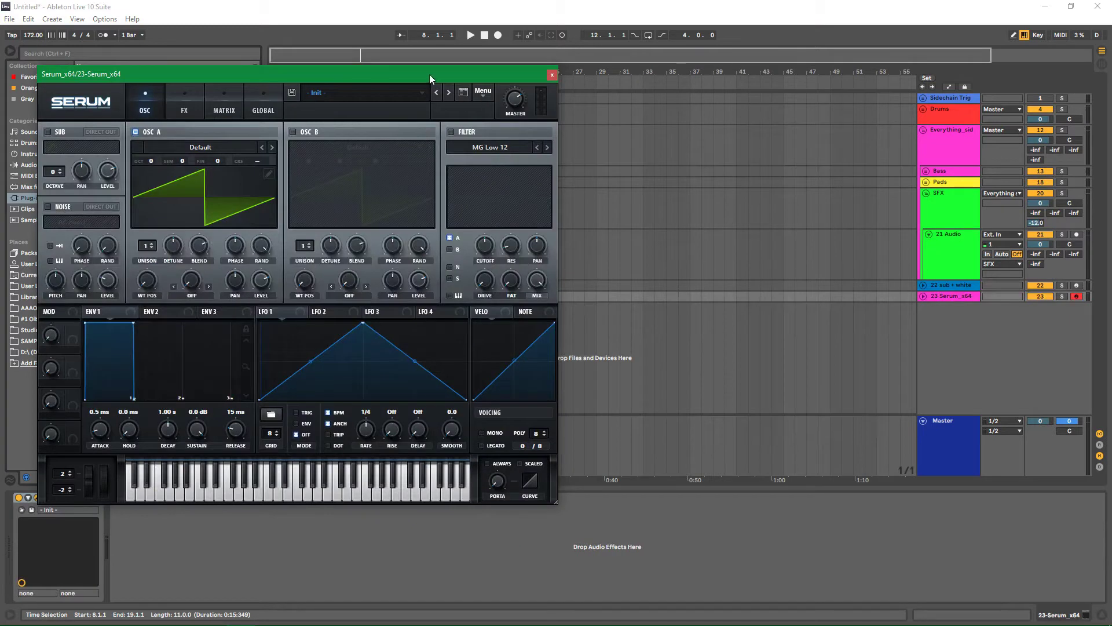
{"action": "left_click", "coordinate": [553, 74]}
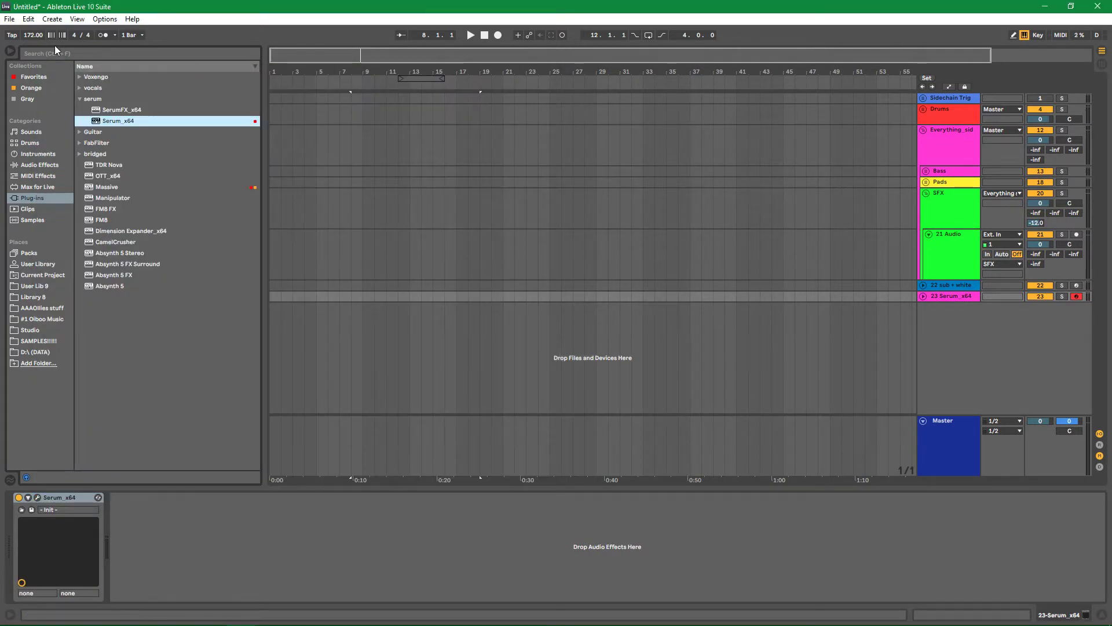
{"action": "left_click", "coordinate": [11, 51]}
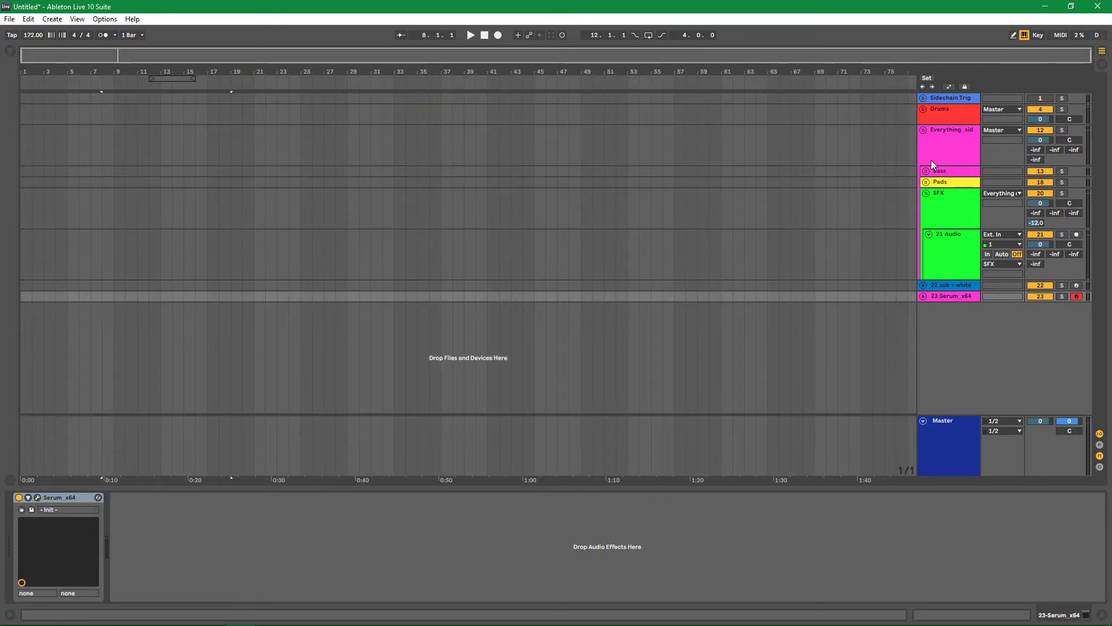
Inspect the tracks inside the Drums group and the sidechain compressors on the Everything_sidechain group
{"action": "left_click", "coordinate": [927, 132]}
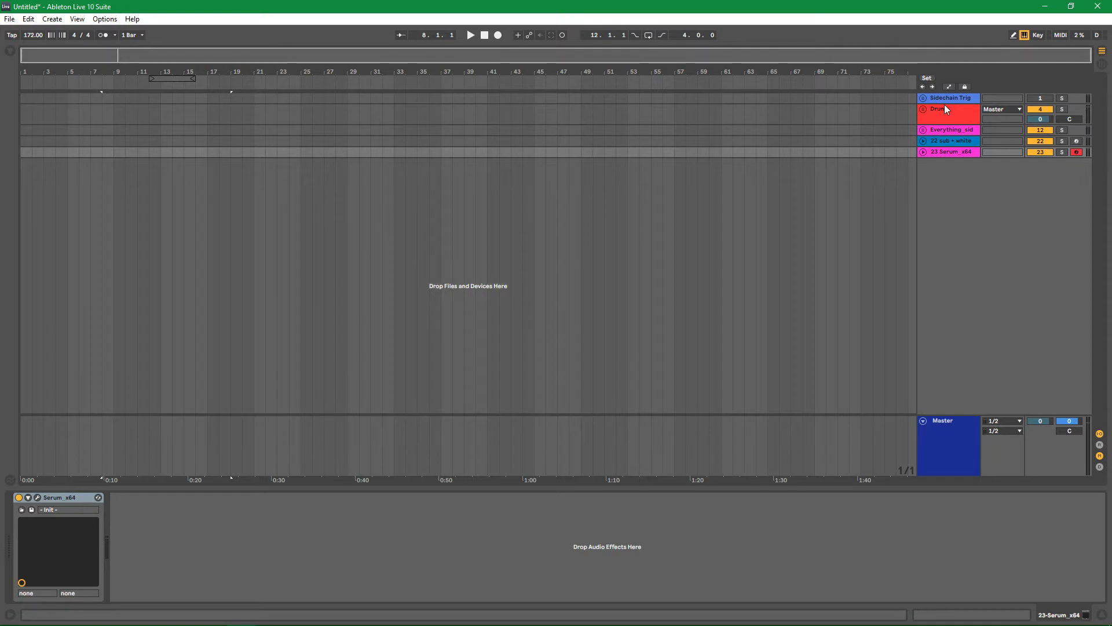
{"action": "left_click", "coordinate": [924, 109]}
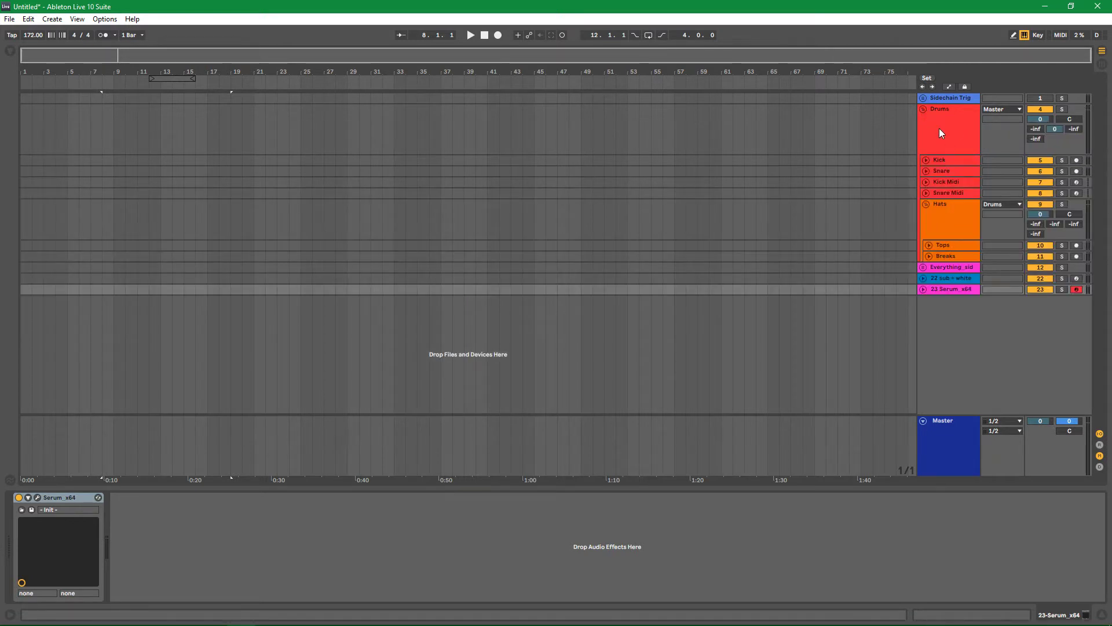
{"action": "left_click", "coordinate": [924, 109]}
{"action": "left_click", "coordinate": [924, 130]}
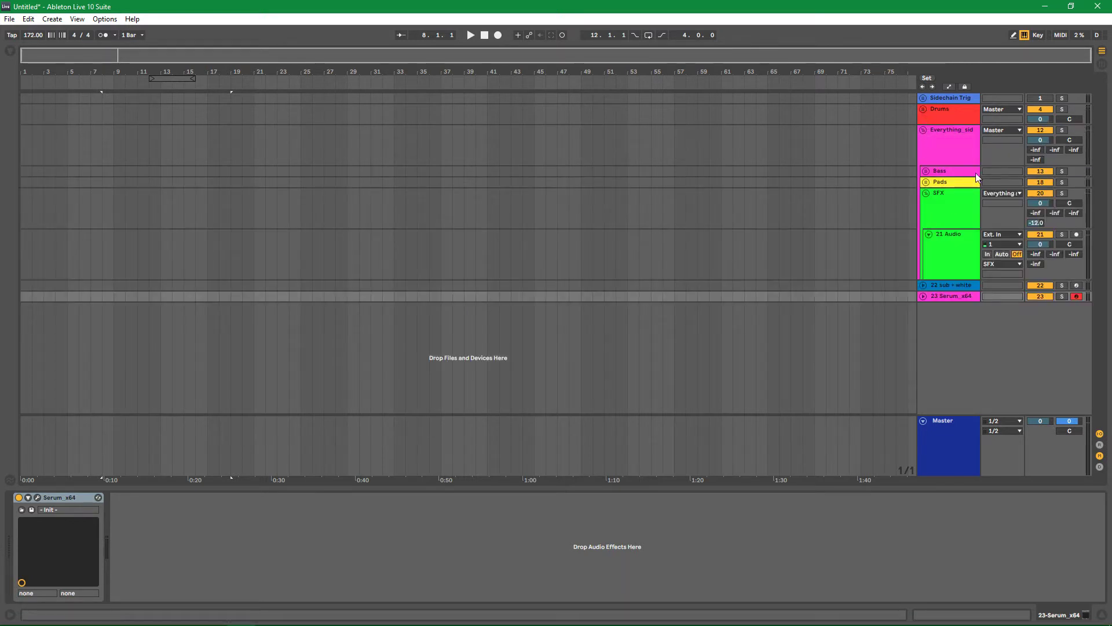
{"action": "left_click", "coordinate": [942, 143]}
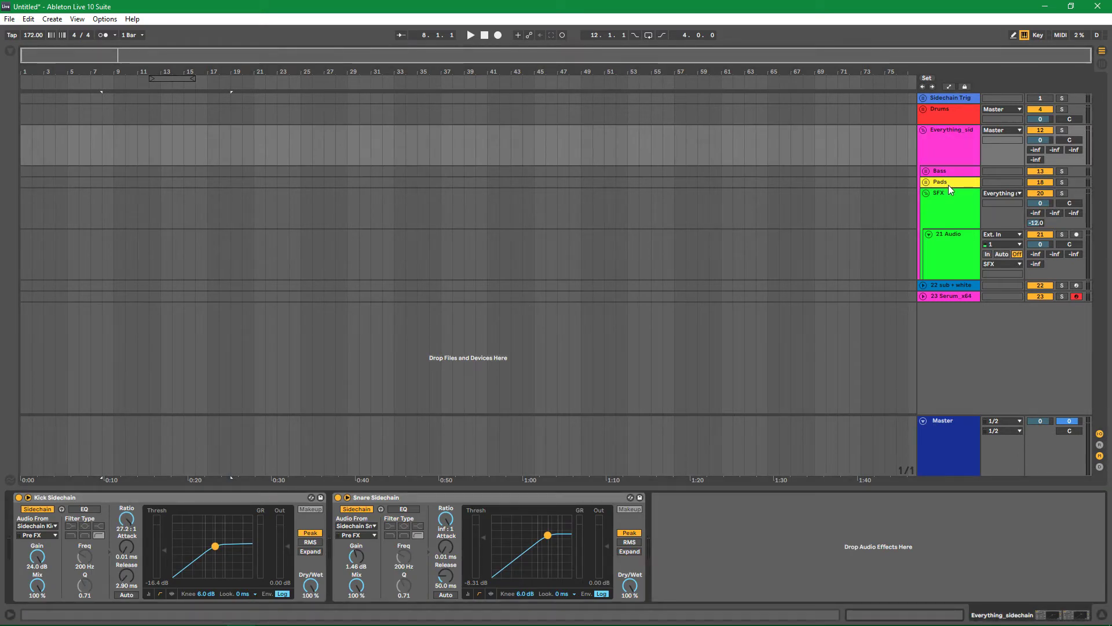
Fold the SFX group and unfold the sub + white noise track
{"action": "left_click", "coordinate": [950, 200]}
{"action": "left_click", "coordinate": [925, 193]}
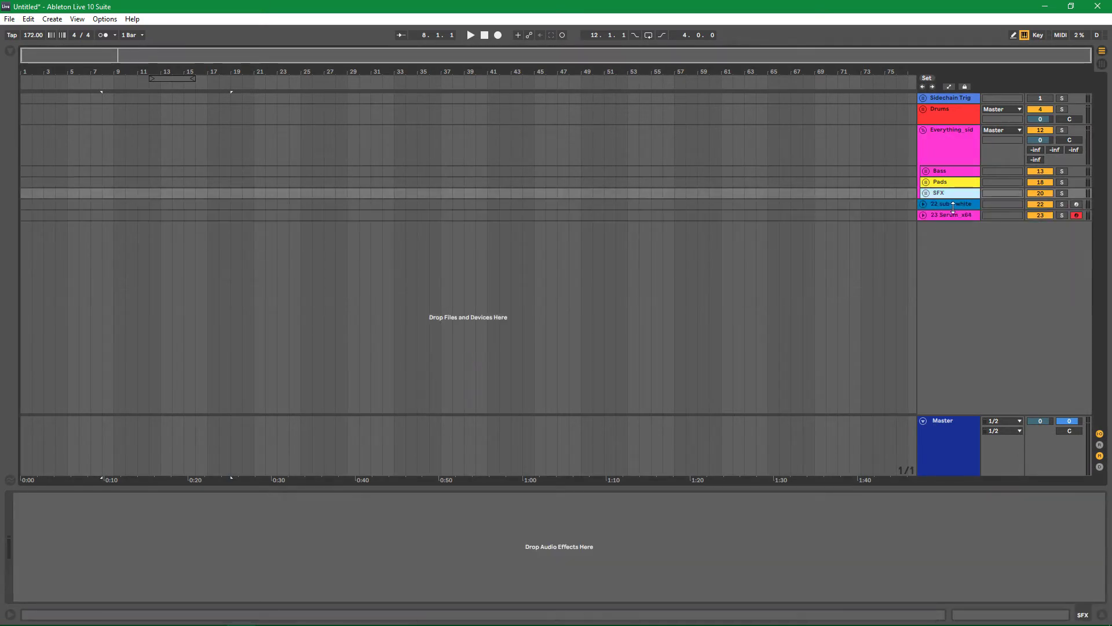
{"action": "left_click", "coordinate": [954, 206]}
{"action": "left_click", "coordinate": [923, 204]}
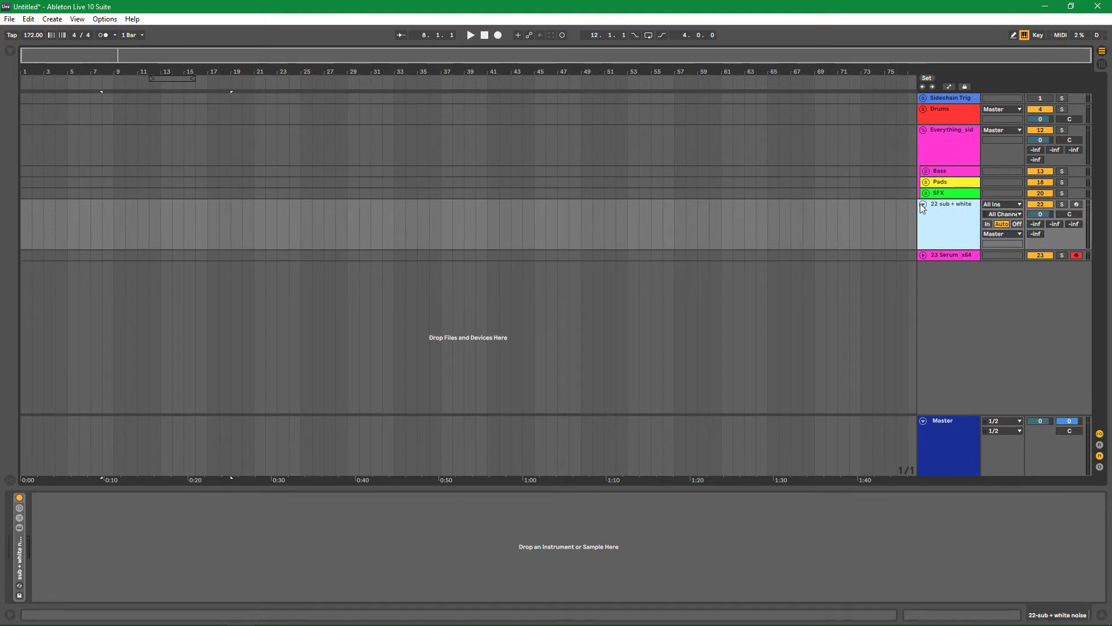
Review the Drums group's tracks and the return tracks, leaving both hidden
{"action": "left_click", "coordinate": [925, 109]}
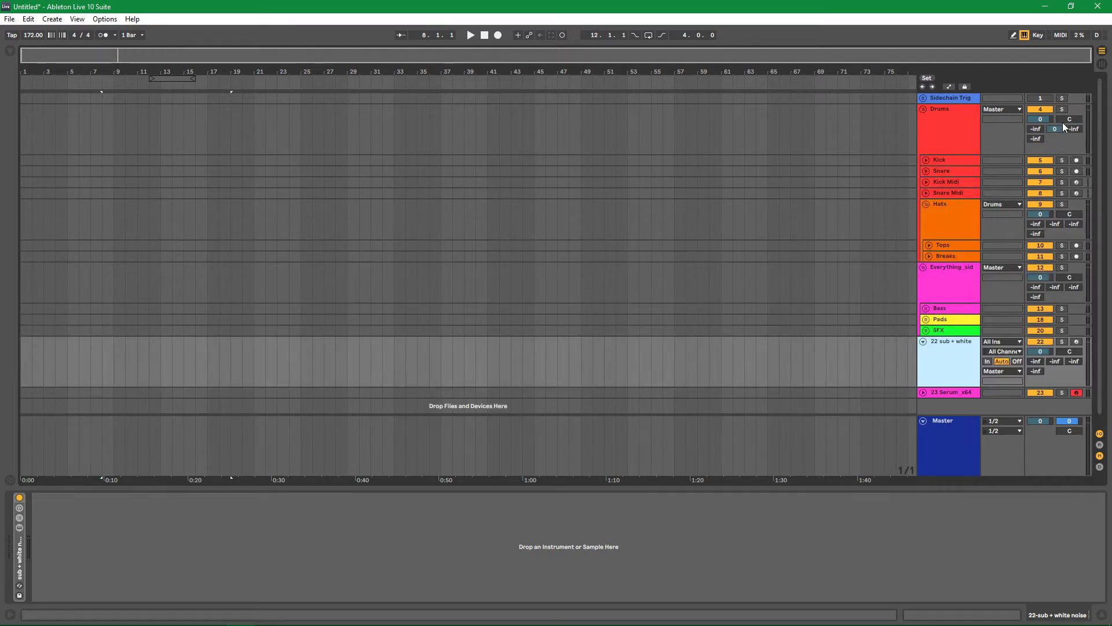
{"action": "left_click", "coordinate": [917, 103]}
{"action": "left_click", "coordinate": [924, 109]}
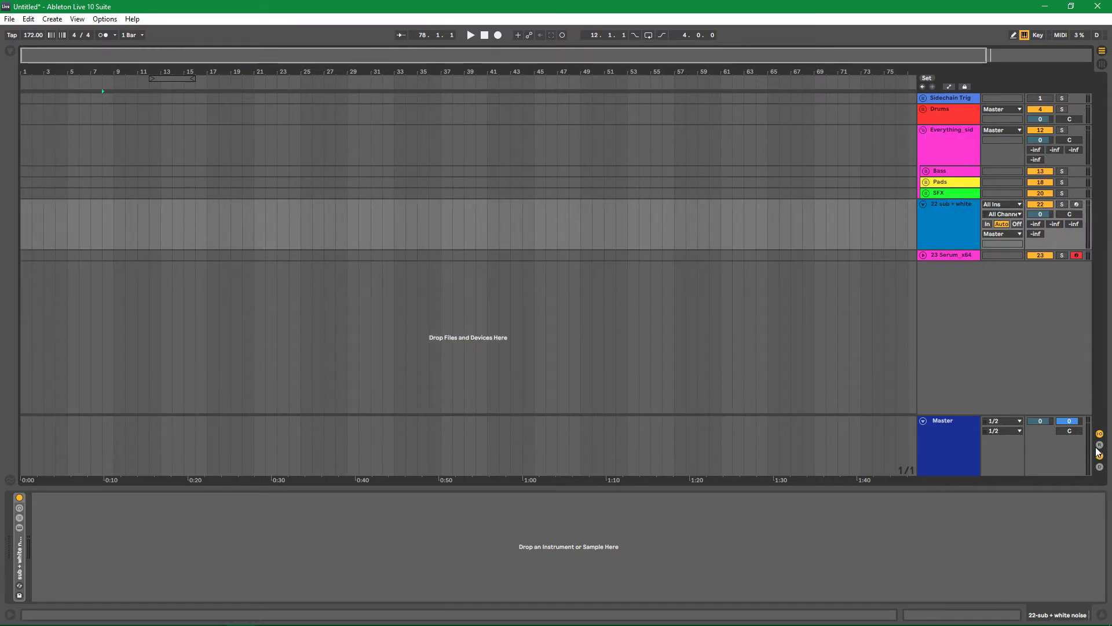
{"action": "left_click", "coordinate": [1100, 445]}
{"action": "left_click", "coordinate": [1099, 445]}
Create a MIDI clip from bar 13 to bar 29 on the sub + white noise track, filled with one sustained G1 note
{"action": "left_click", "coordinate": [924, 255]}
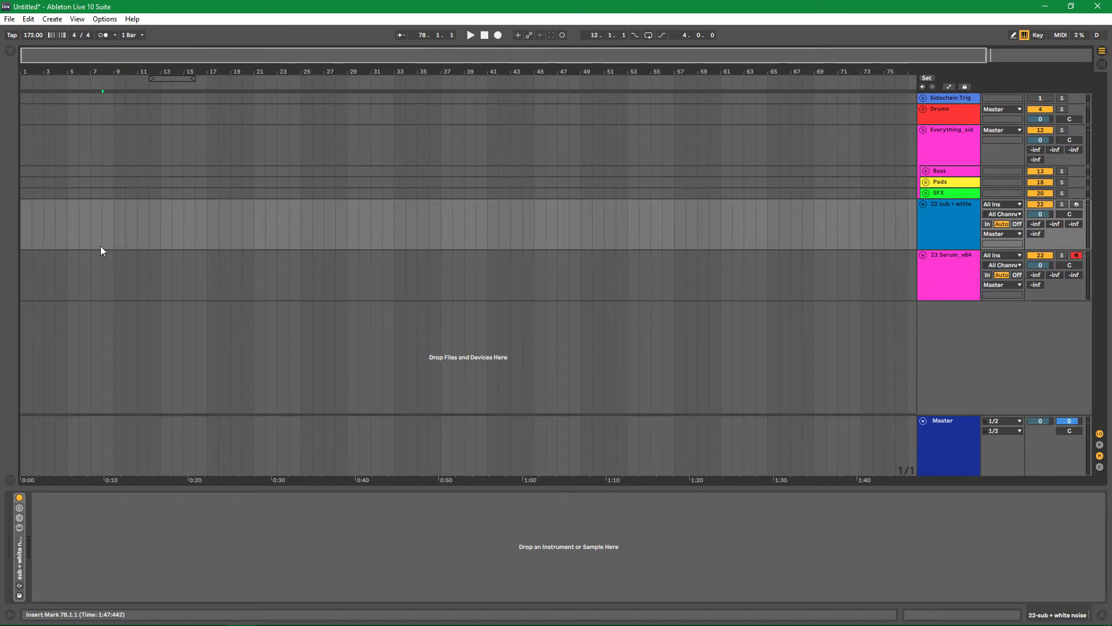
{"action": "left_click_drag", "start_coordinate": [162, 203], "coordinate": [353, 204]}
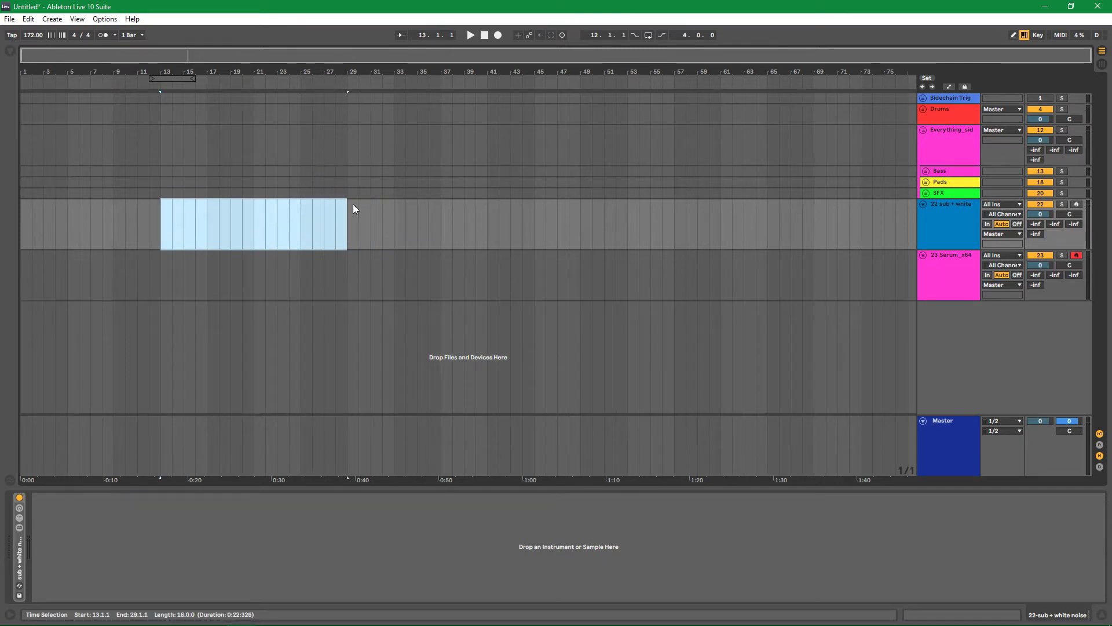
{"action": "key", "text": "ctrl+shift+m"}
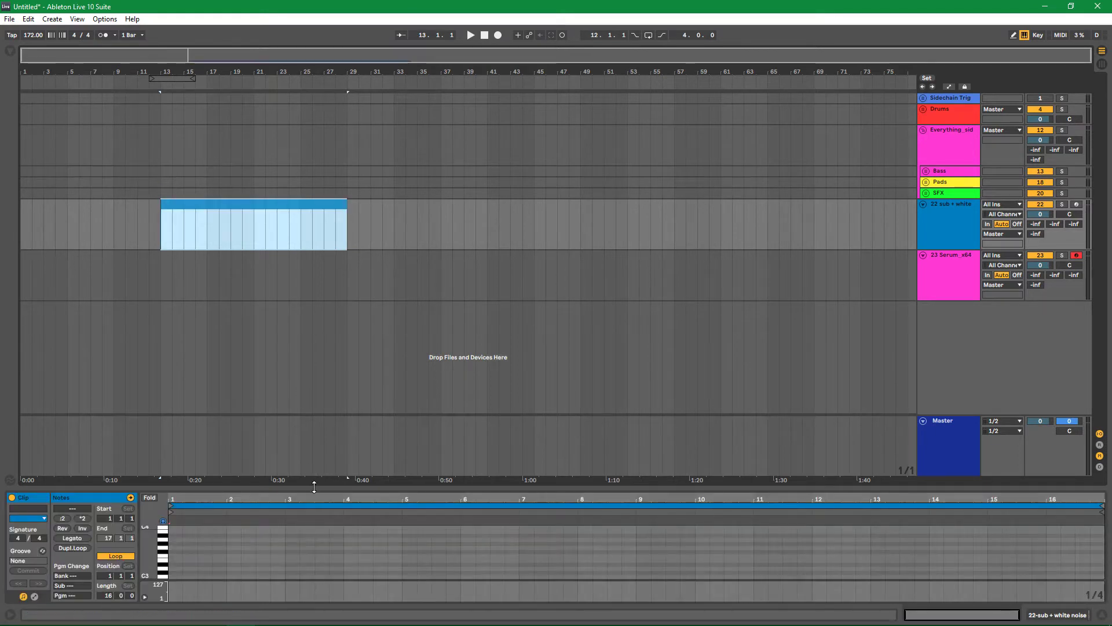
{"action": "left_click_drag", "start_coordinate": [314, 486], "coordinate": [307, 255]}
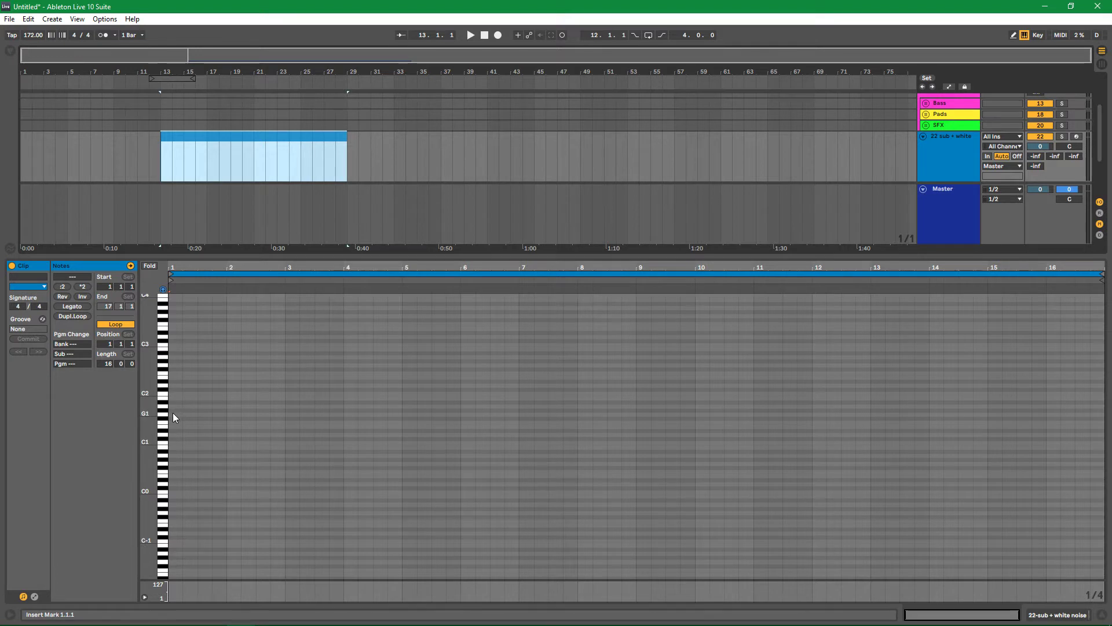
{"action": "mouse_move", "coordinate": [173, 412]}
{"action": "left_mouse_down"}
{"action": "mouse_move", "coordinate": [1101, 398]}
{"action": "mouse_move", "coordinate": [439, 399]}
{"action": "mouse_move", "coordinate": [797, 449]}
{"action": "mouse_move", "coordinate": [1106, 452]}
{"action": "left_mouse_up"}
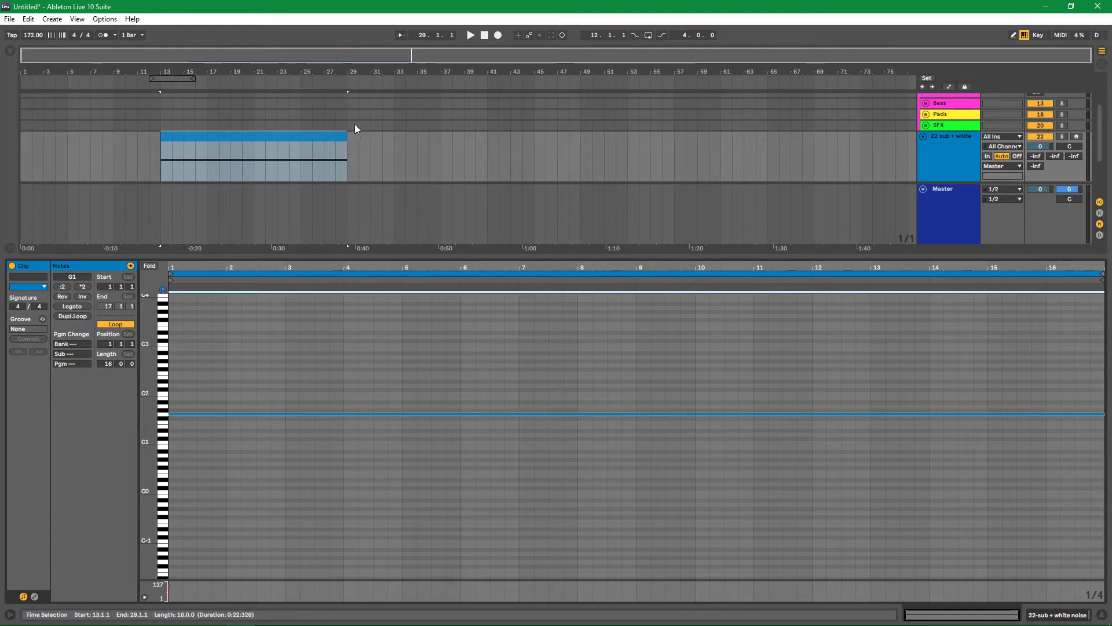
Loop the arrangement over the 16-bar MIDI clip and audition the sub + white noise track
{"action": "left_click", "coordinate": [328, 136]}
{"action": "key", "text": "ctrl+l"}
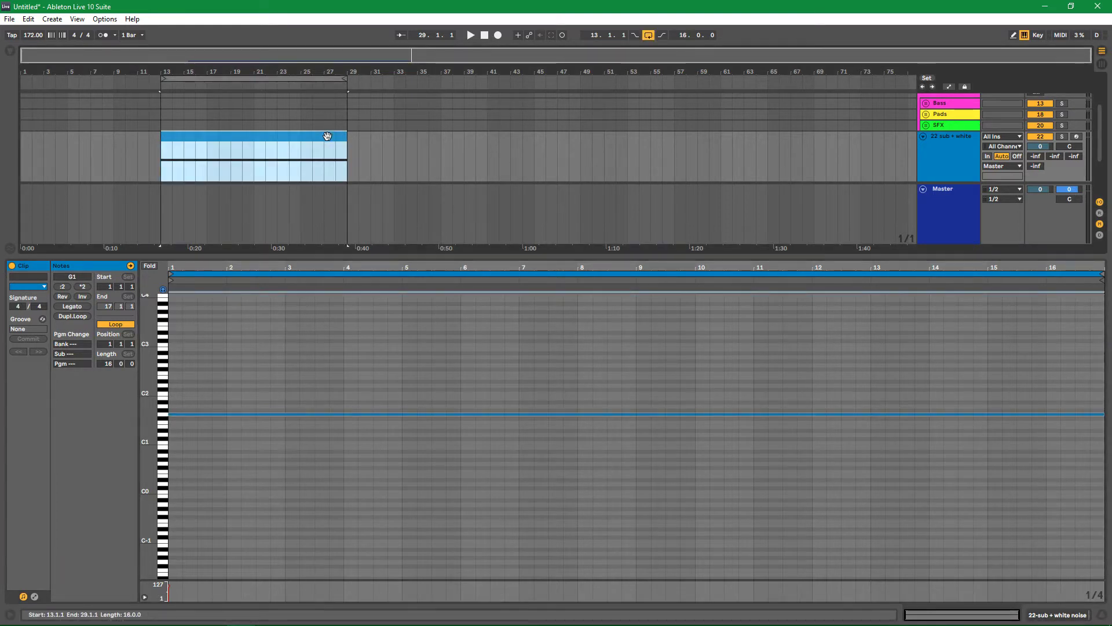
{"action": "left_click", "coordinate": [946, 158]}
{"action": "key", "text": "space"}
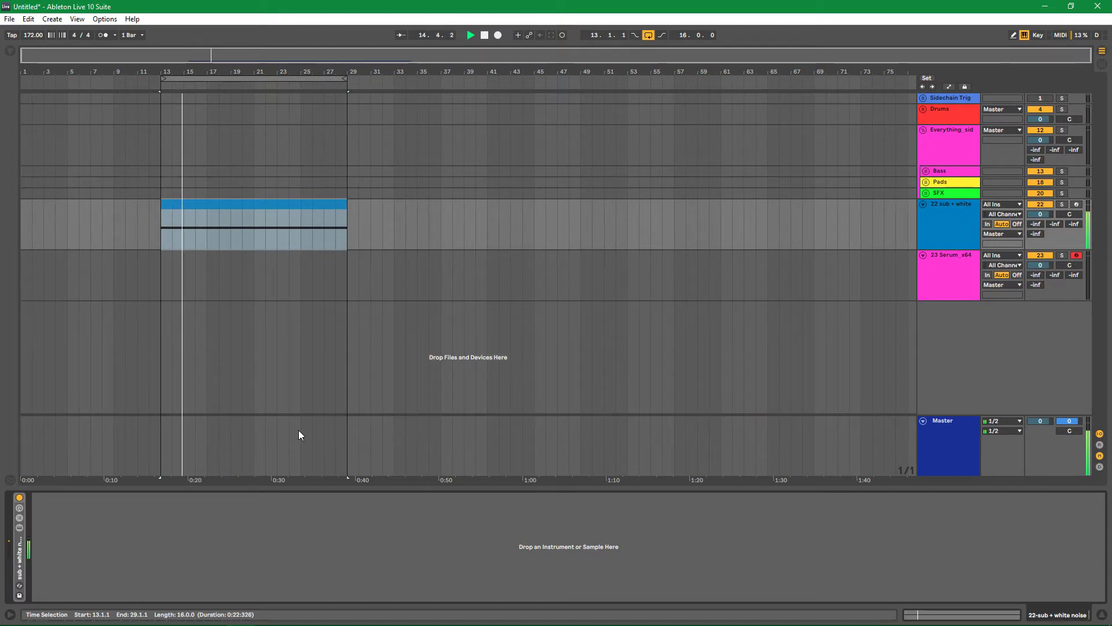
{"action": "key", "text": "space"}
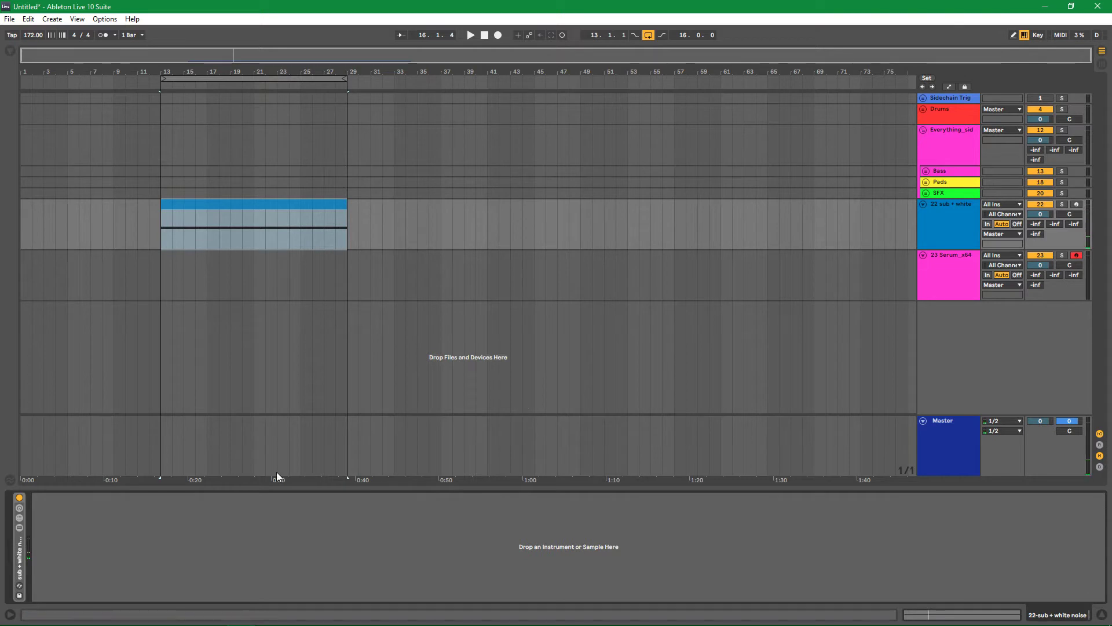
Move the MIDI clip down to the Serum track and audition it with the Serum plug-in window open
{"action": "left_click_drag", "start_coordinate": [261, 202], "coordinate": [261, 253]}
{"action": "left_click", "coordinate": [930, 273]}
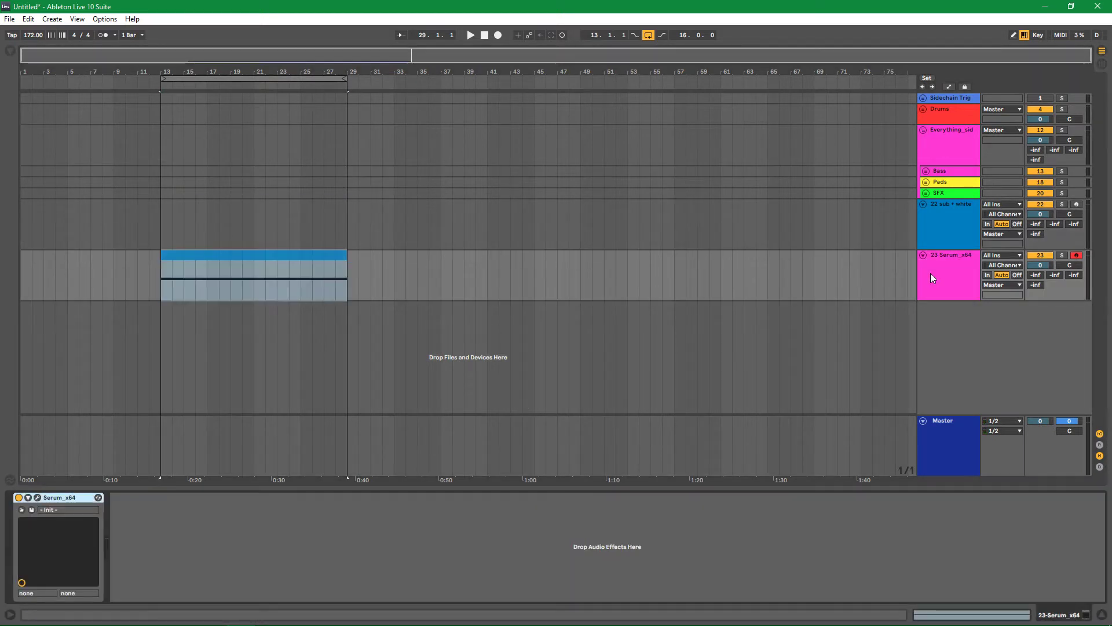
{"action": "left_click", "coordinate": [37, 497]}
{"action": "key", "text": "space"}
{"action": "key", "text": "space"}
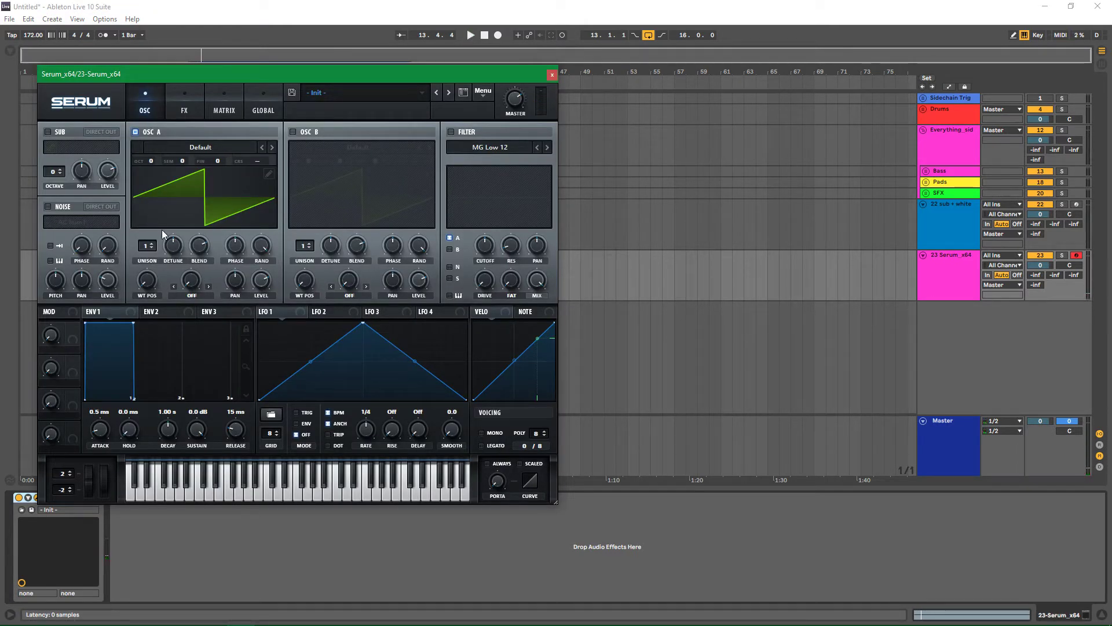
Set oscillator A's wavetable to ML Addifunk from the Vowel category
{"action": "left_click", "coordinate": [197, 147]}
{"action": "mouse_move", "coordinate": [203, 222]}
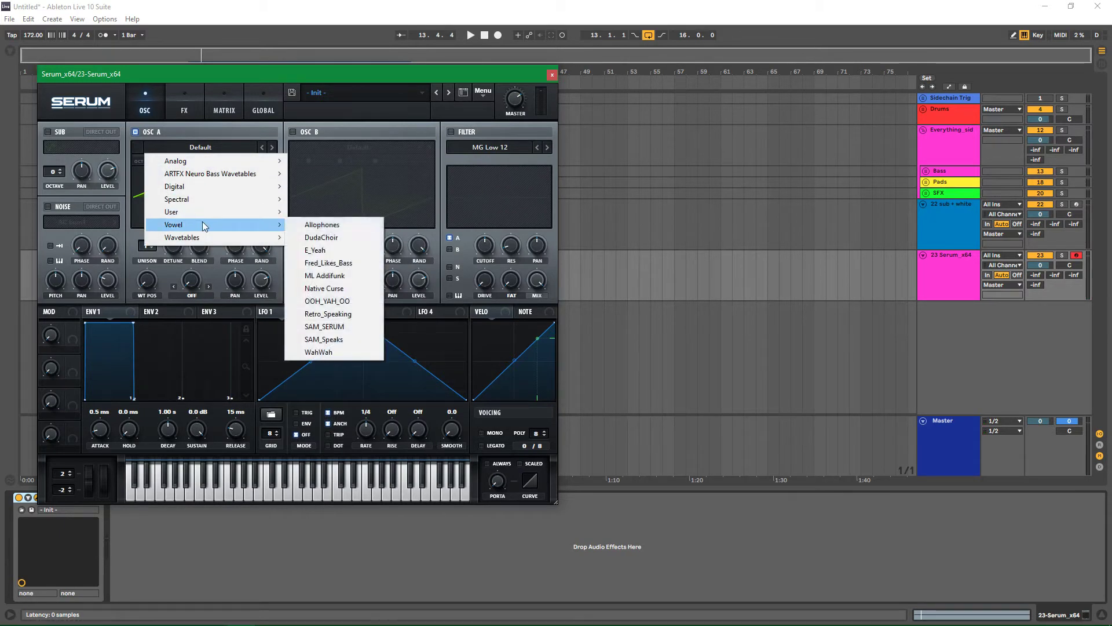
{"action": "mouse_move", "coordinate": [238, 178]}
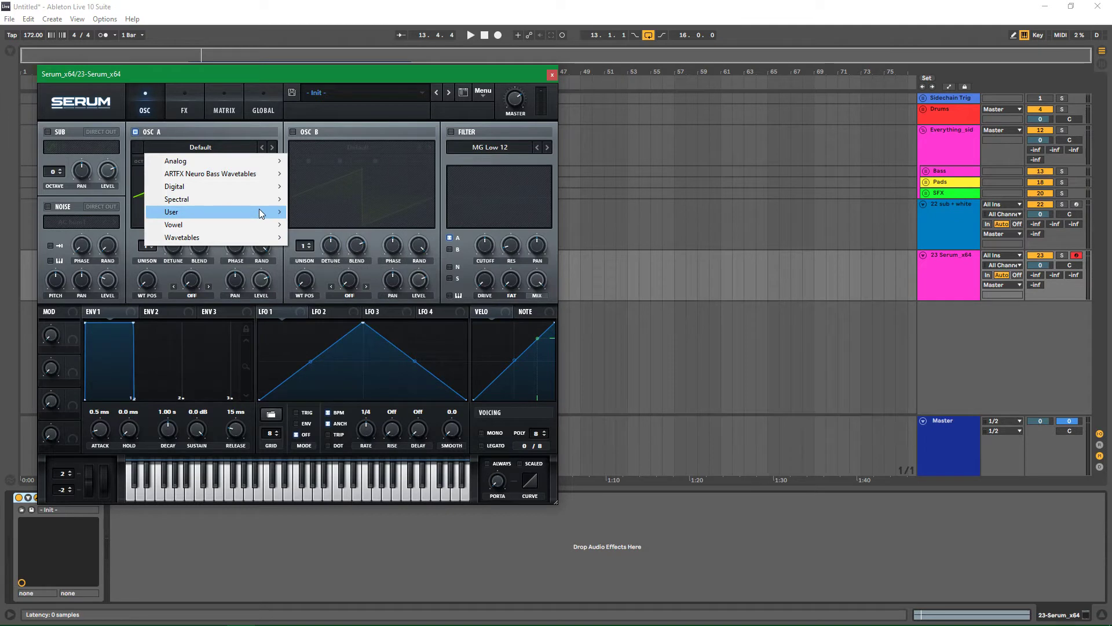
{"action": "mouse_move", "coordinate": [271, 226]}
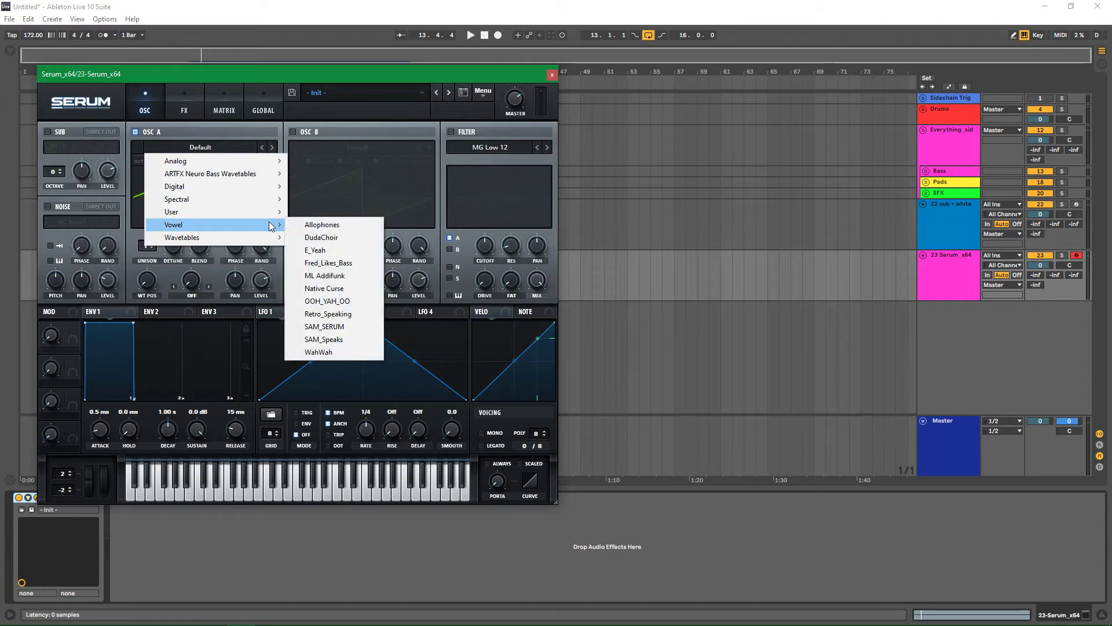
{"action": "left_click", "coordinate": [336, 276]}
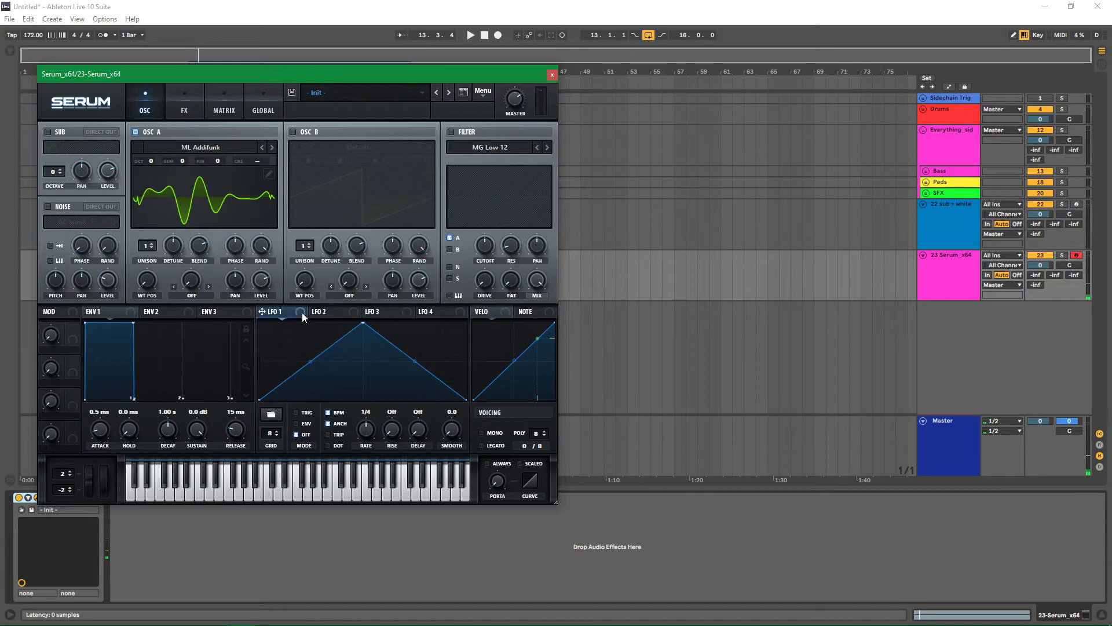
Set oscillator A's warp mode to Bend +/- with LFO 1 modulating its amount, and audition the movement
{"action": "left_click", "coordinate": [195, 297]}
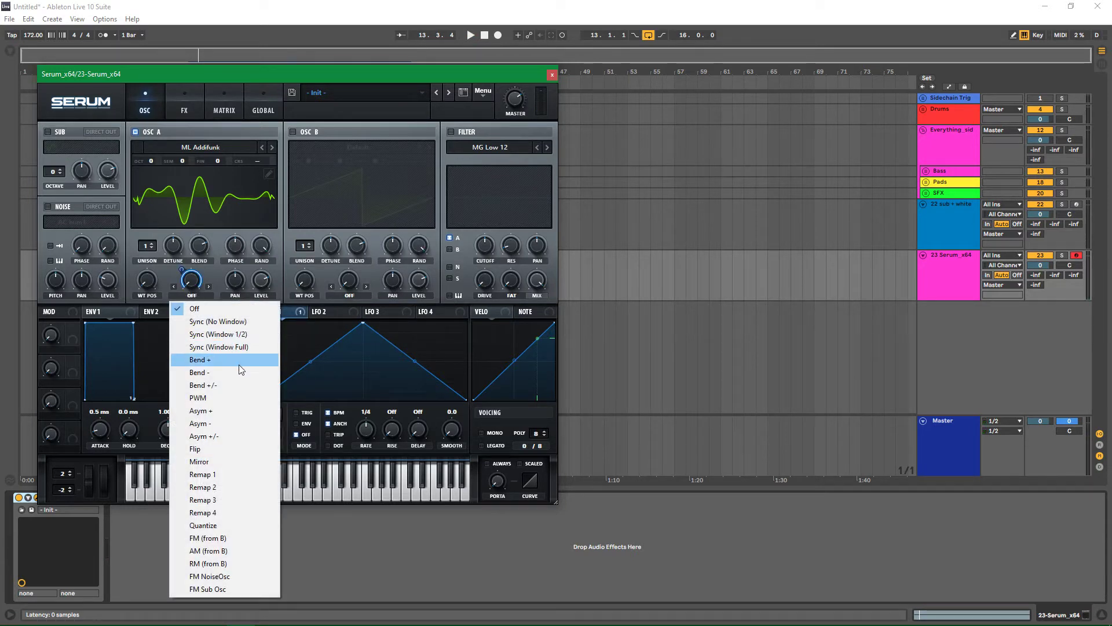
{"action": "left_click", "coordinate": [218, 386]}
{"action": "key", "text": "space"}
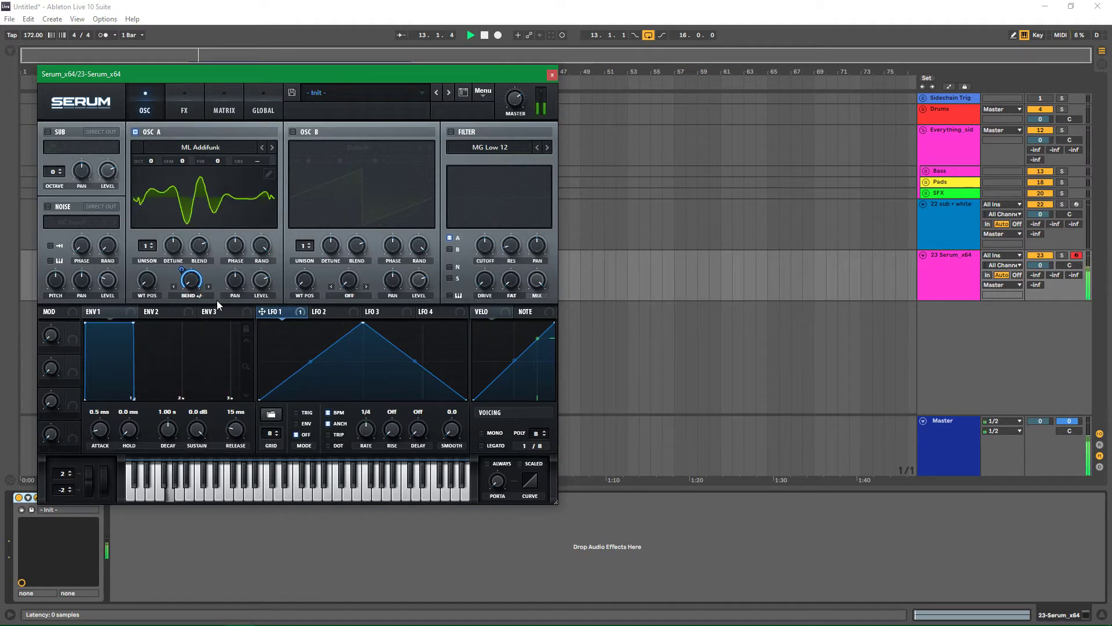
{"action": "key", "text": "space"}
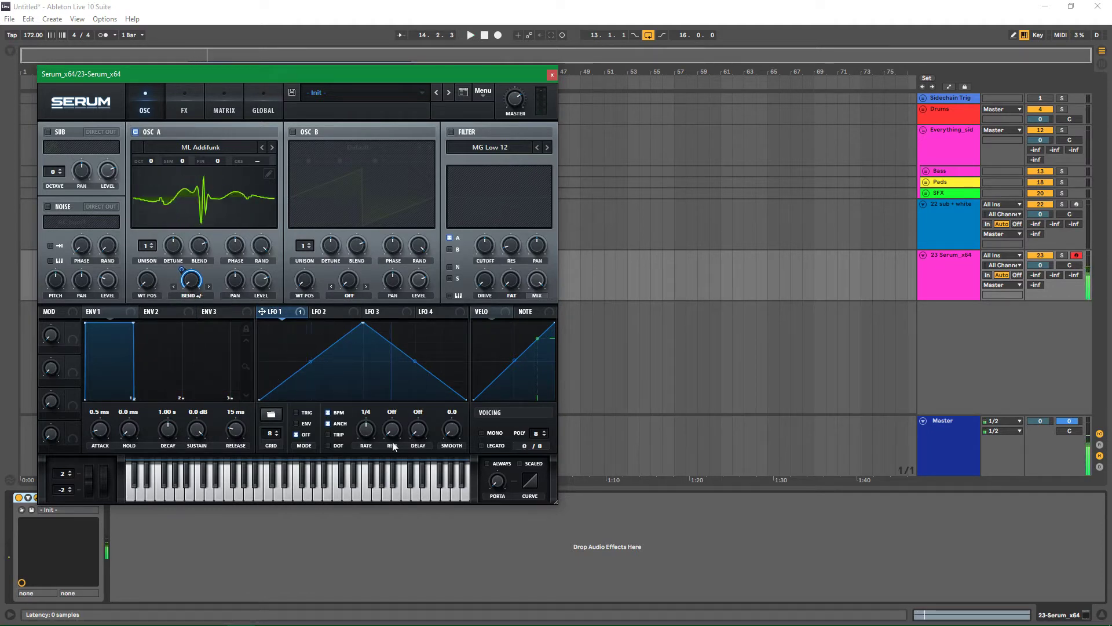
Slow LFO 1's rate to 2 bar while listening to the sound
{"action": "left_click_drag", "start_coordinate": [370, 433], "coordinate": [371, 453]}
{"action": "key", "text": "space"}
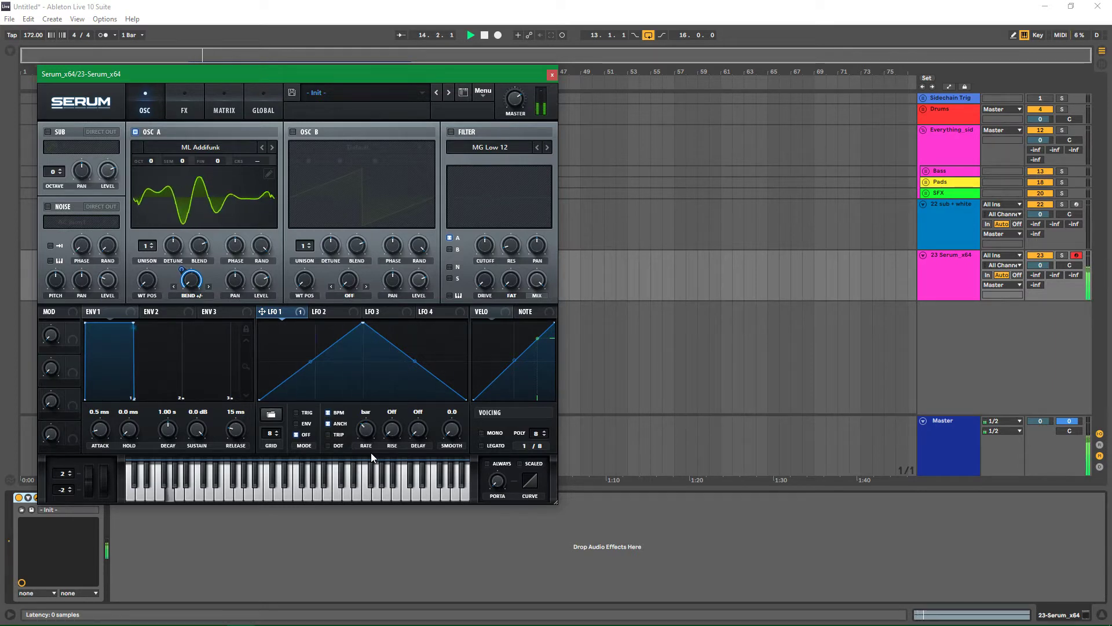
{"action": "scroll", "coordinate": [365, 441], "scroll_direction": "down", "scroll_amount": 1}
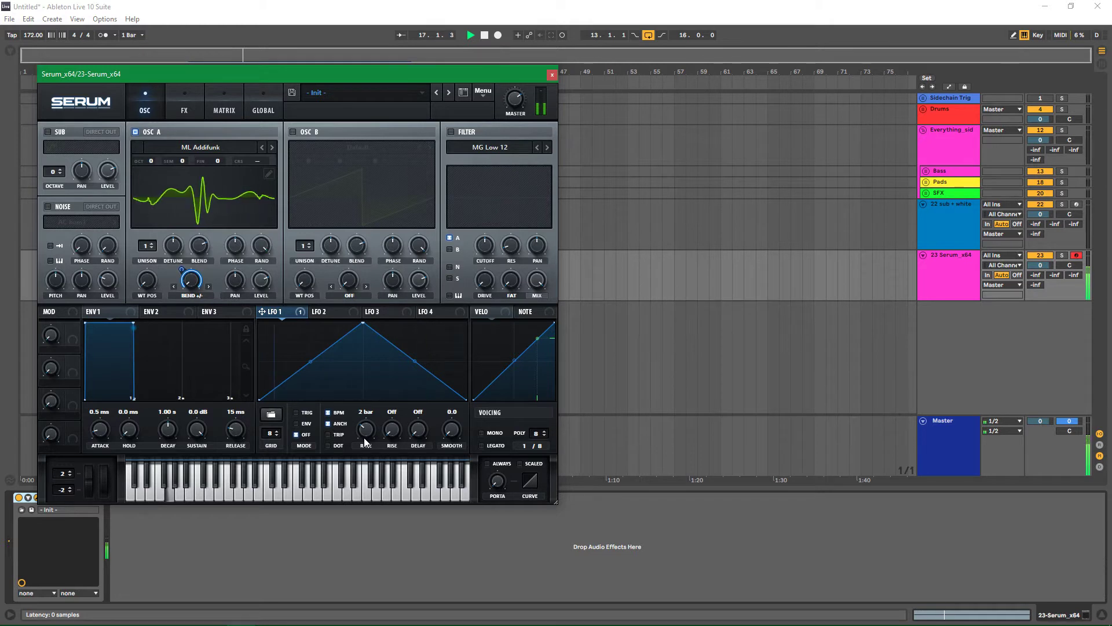
Enable the sub oscillator with a sine wave at octave -1 and audition it
{"action": "left_click", "coordinate": [51, 132]}
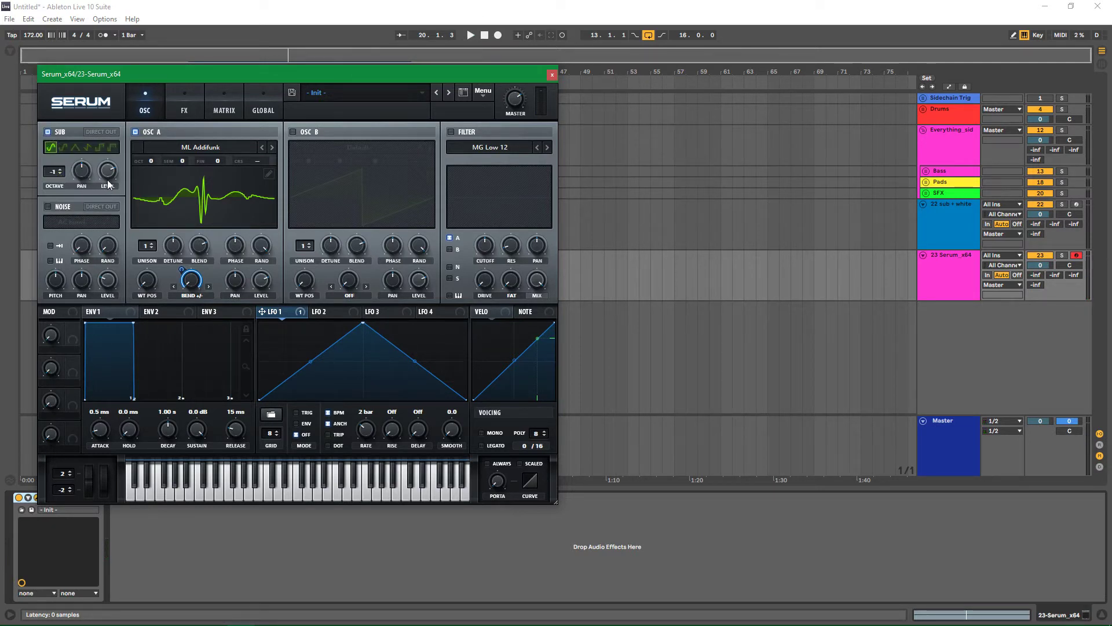
{"action": "key", "text": "space"}
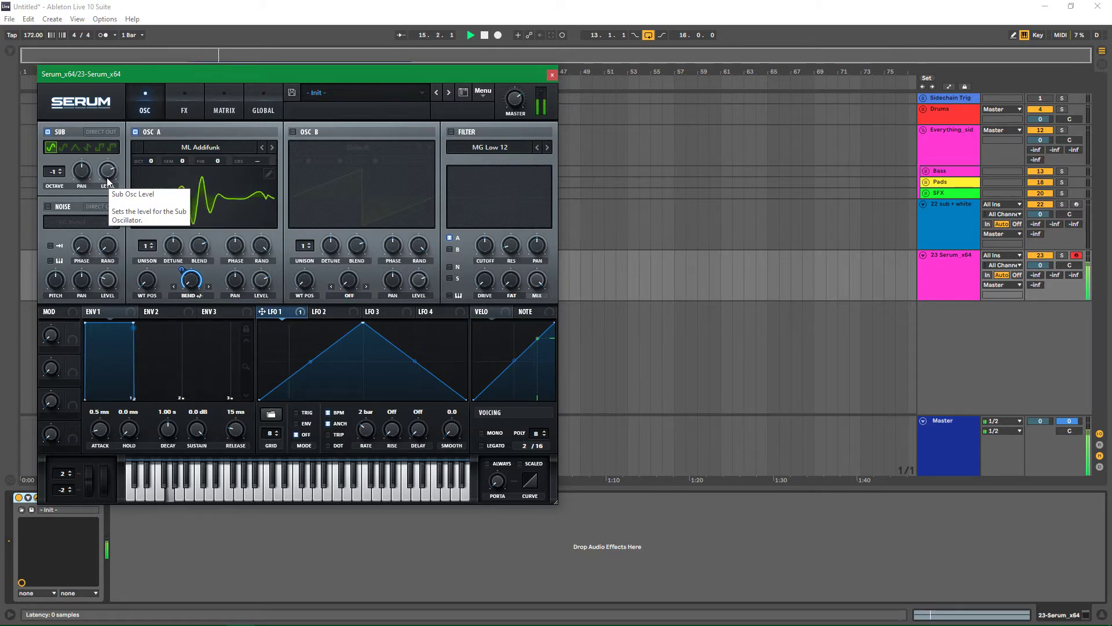
{"action": "key", "text": "space"}
Enable oscillator B with the Mario wavetable and play the clip to hear it
{"action": "left_click", "coordinate": [293, 132]}
{"action": "left_click", "coordinate": [357, 148]}
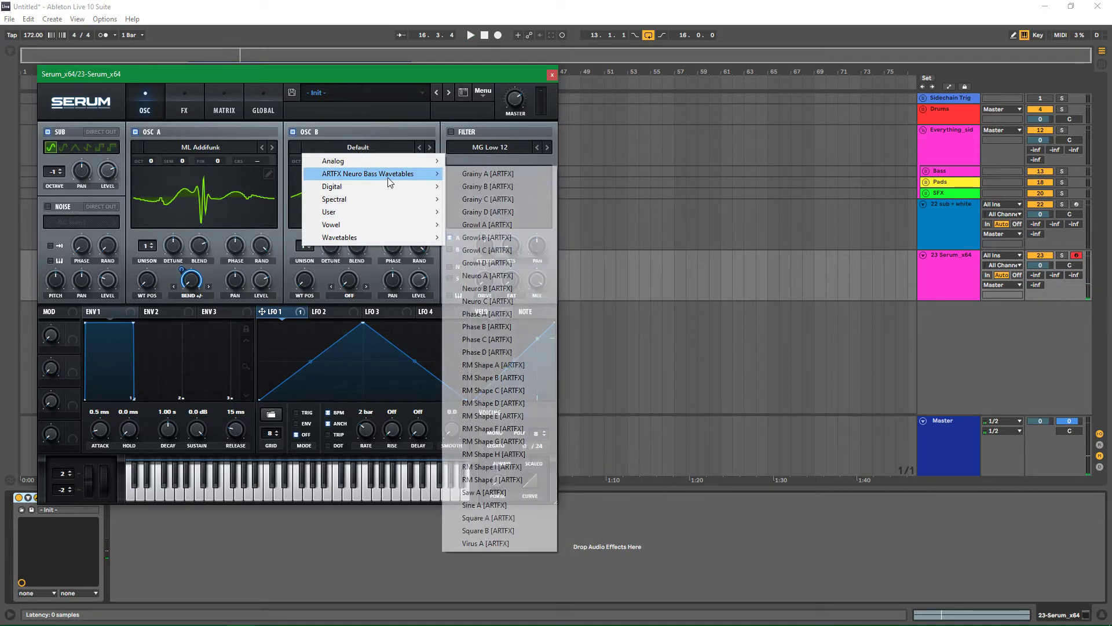
{"action": "mouse_move", "coordinate": [393, 188]}
{"action": "left_click", "coordinate": [561, 219]}
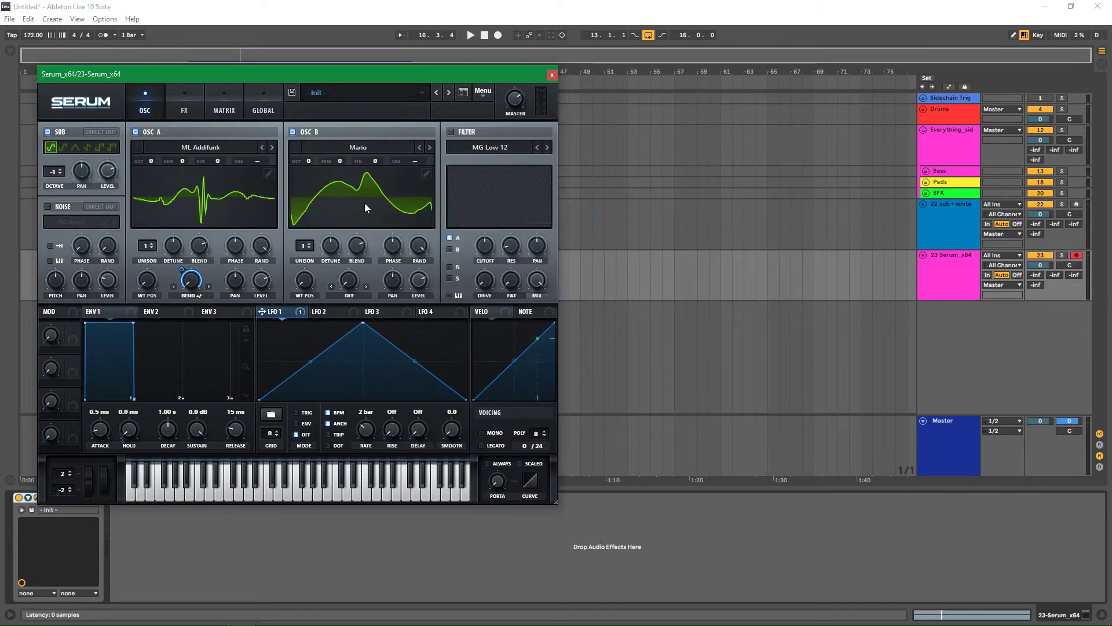
{"action": "key", "text": "space"}
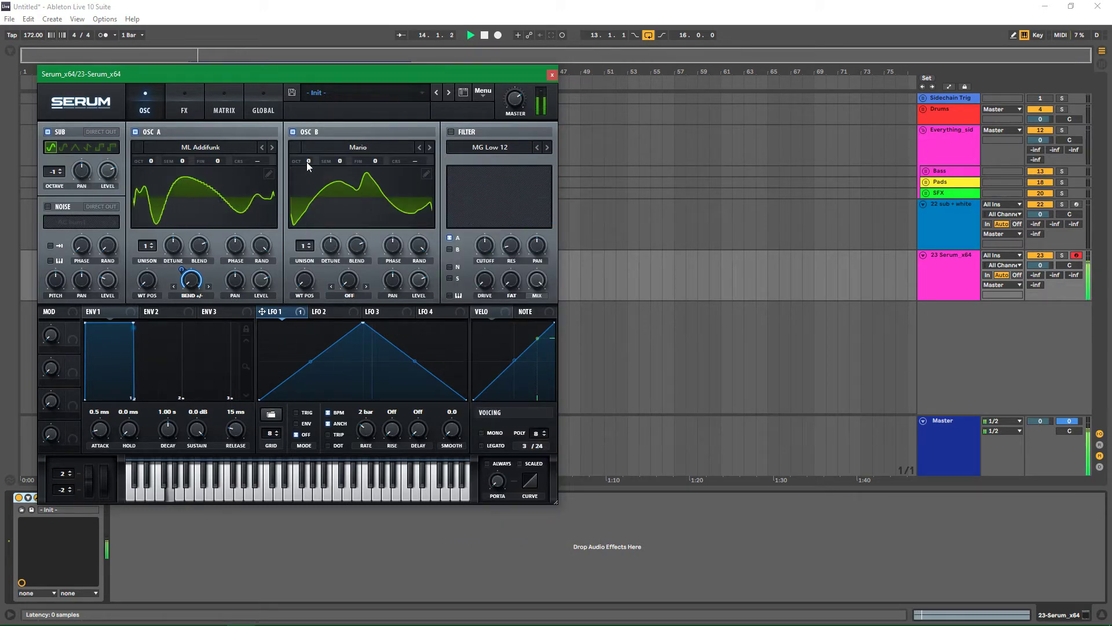
Raise oscillator B's octave to +1 and set its warp mode to Bend +/-
{"action": "left_click_drag", "start_coordinate": [308, 159], "coordinate": [311, 141]}
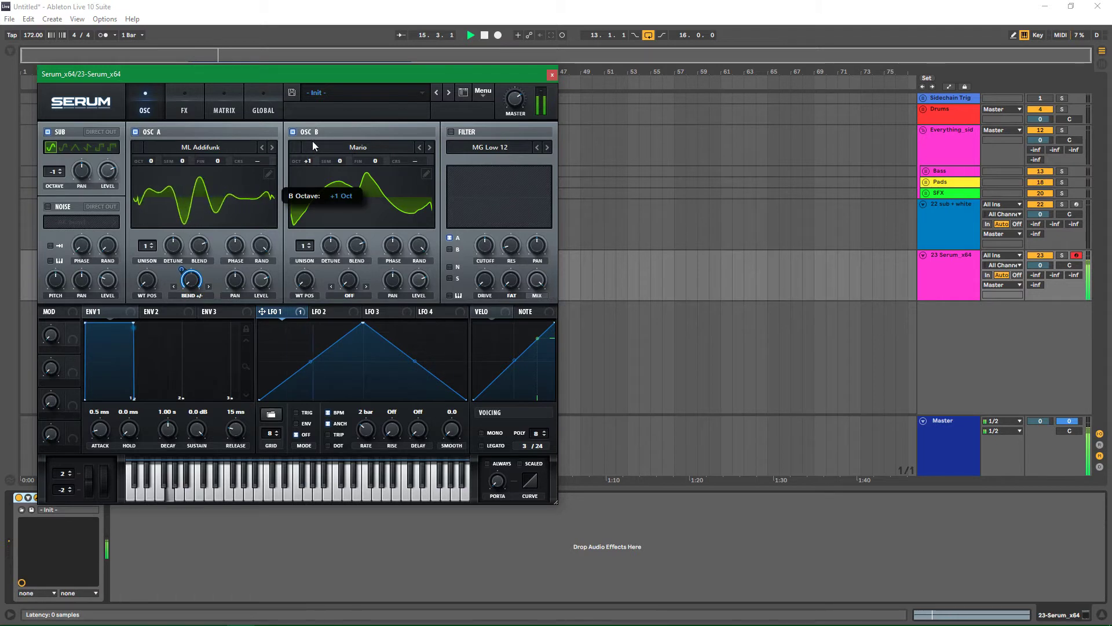
{"action": "left_click", "coordinate": [355, 296]}
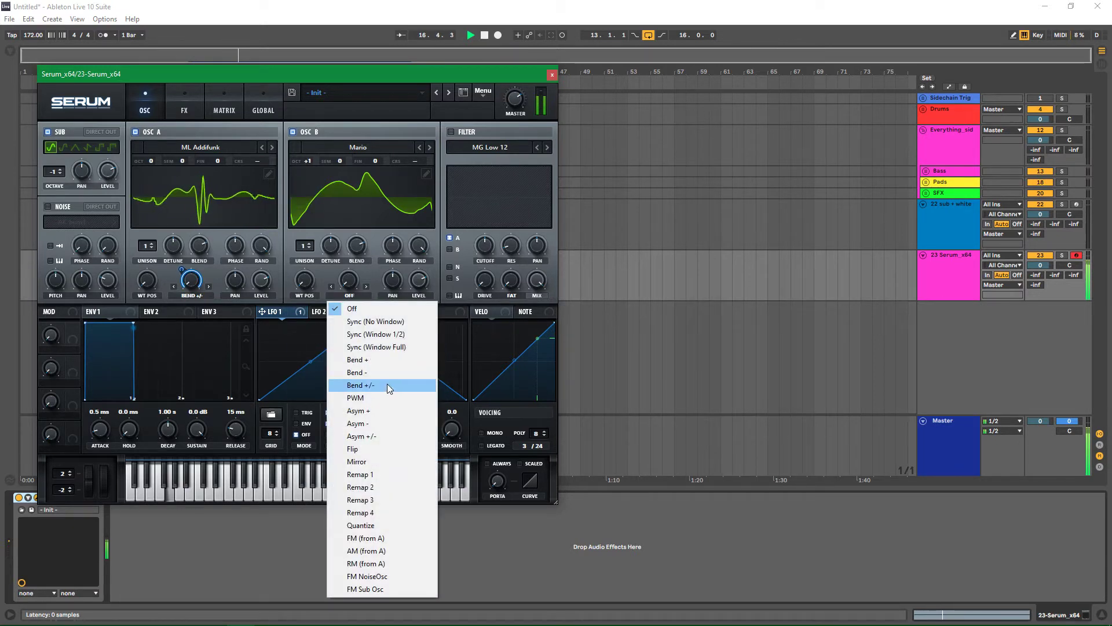
{"action": "left_click", "coordinate": [387, 384]}
{"action": "key", "text": "space"}
Move LFO 2's peak close to its start, assign it to oscillator B's Bend +/- amount and audition it
{"action": "left_click", "coordinate": [325, 311]}
{"action": "left_click_drag", "start_coordinate": [362, 324], "coordinate": [278, 302]}
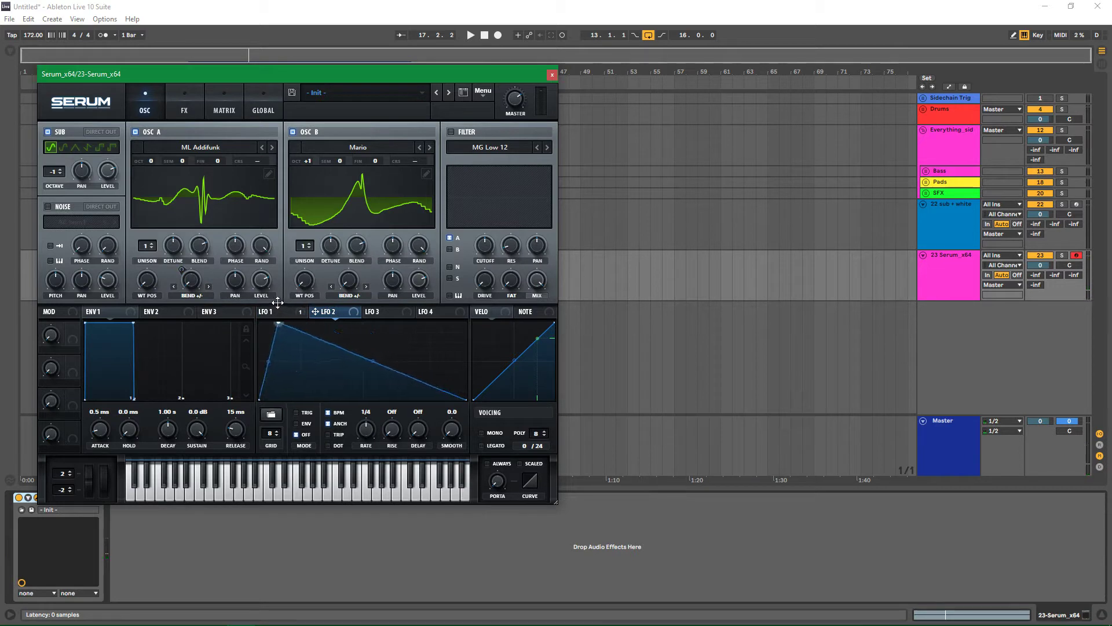
{"action": "right_click", "coordinate": [345, 277]}
{"action": "left_click", "coordinate": [338, 290]}
{"action": "key", "text": "space"}
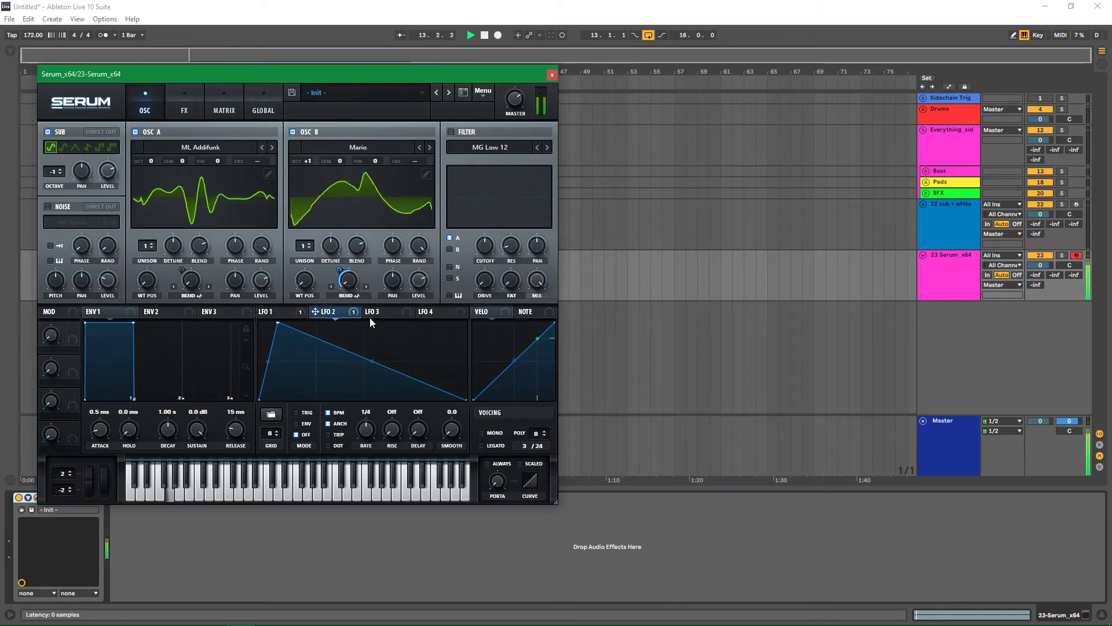
Reshape LFO 2 with a steep drop after a lower, slightly delayed peak, and set its rate to 1/32
{"action": "left_click_drag", "start_coordinate": [367, 361], "coordinate": [282, 339]}
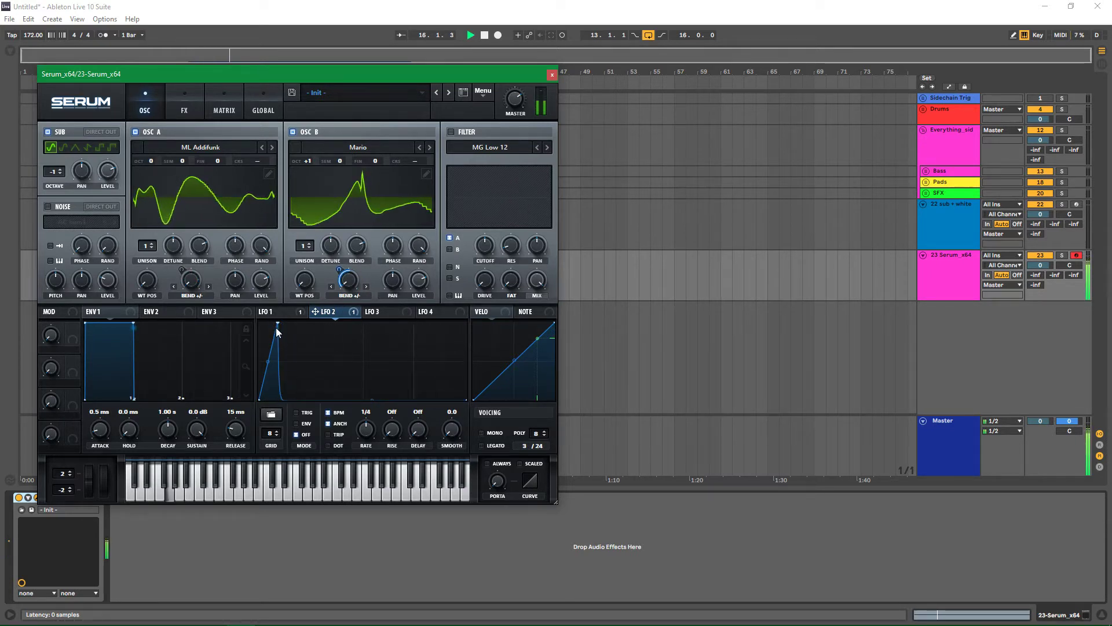
{"action": "left_click_drag", "start_coordinate": [371, 440], "coordinate": [371, 451]}
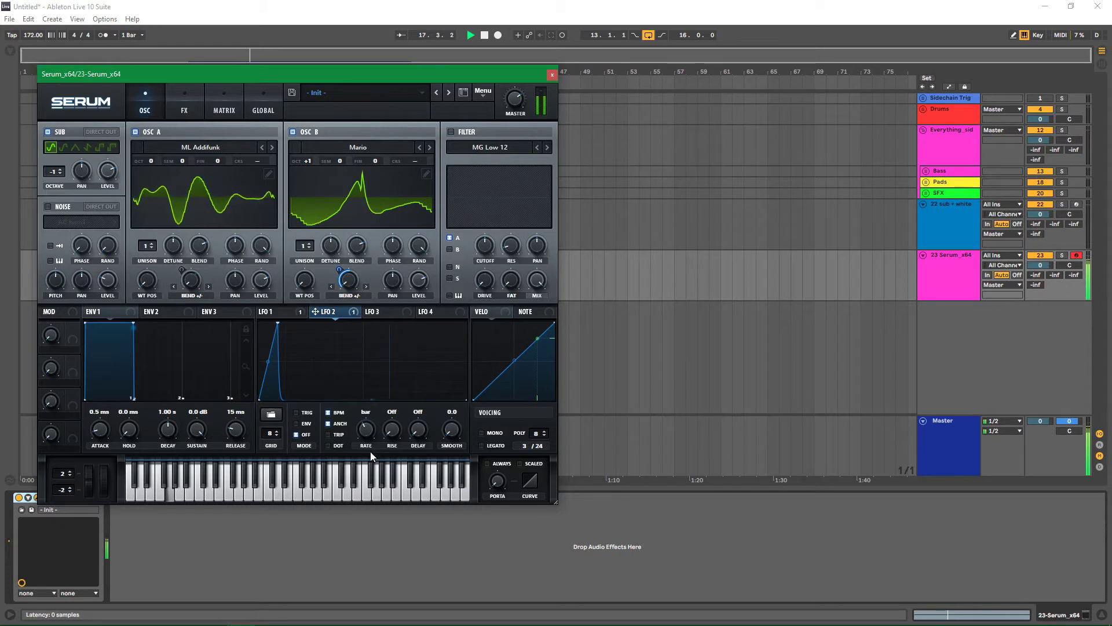
{"action": "left_click_drag", "start_coordinate": [380, 405], "coordinate": [380, 425]}
{"action": "left_click_drag", "start_coordinate": [280, 327], "coordinate": [309, 360]}
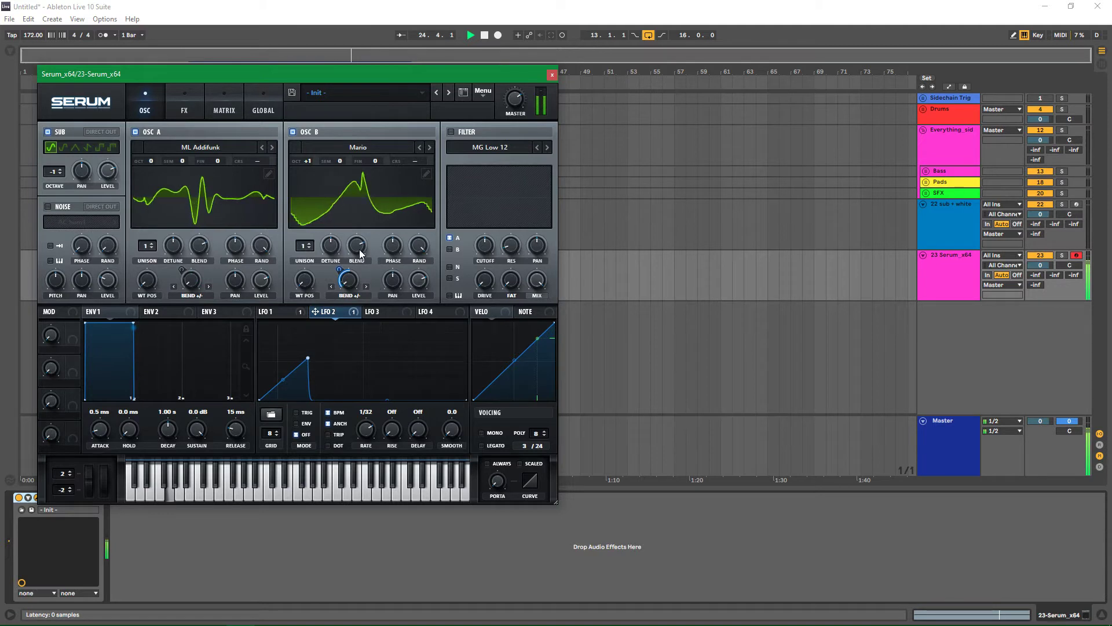
Set oscillator B to 4 unison voices with a detune of 0.02 and audition it
{"action": "mouse_move", "coordinate": [351, 290]}
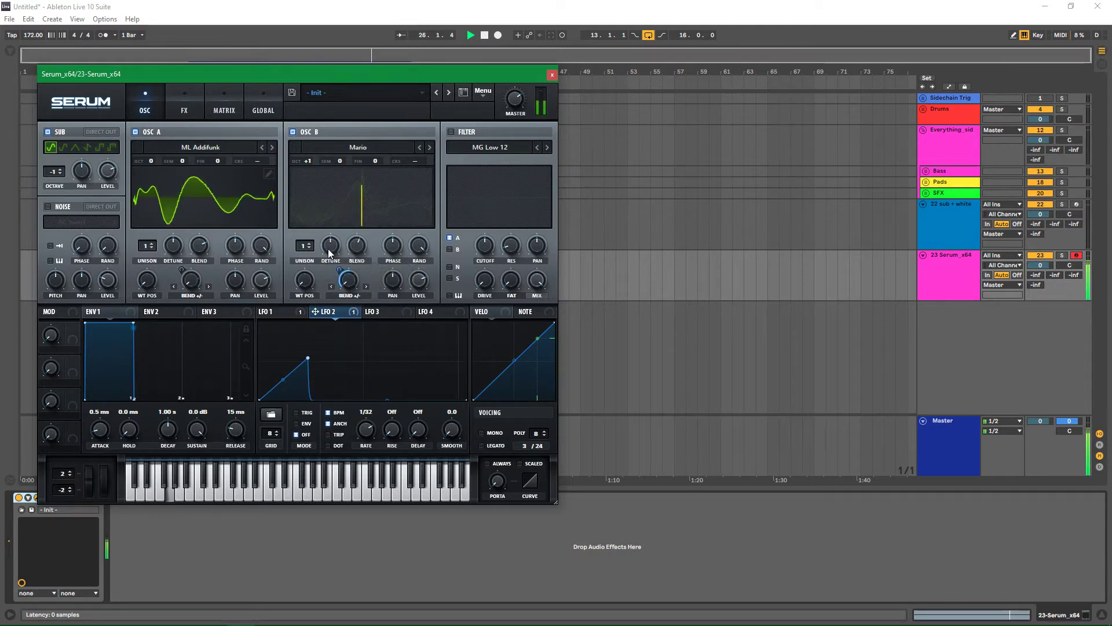
{"action": "mouse_move", "coordinate": [328, 242]}
{"action": "left_click_drag", "start_coordinate": [306, 248], "coordinate": [306, 241]}
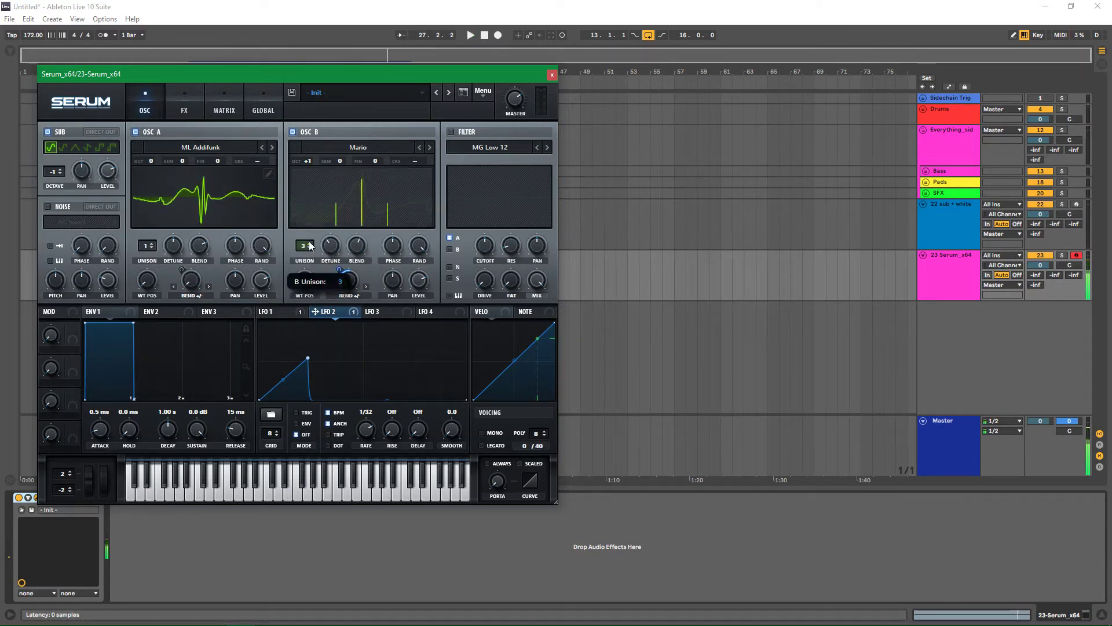
{"action": "mouse_move", "coordinate": [329, 246]}
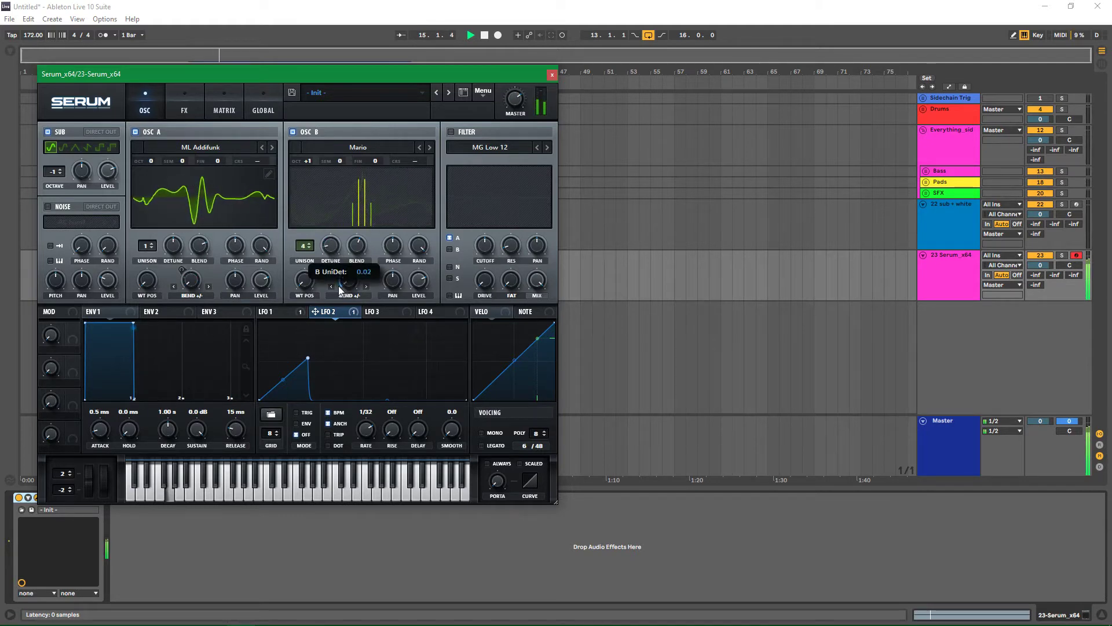
{"action": "key", "text": "space"}
Enable the MG Low 12 filter and modulate its drive with velocity
{"action": "left_click", "coordinate": [451, 132]}
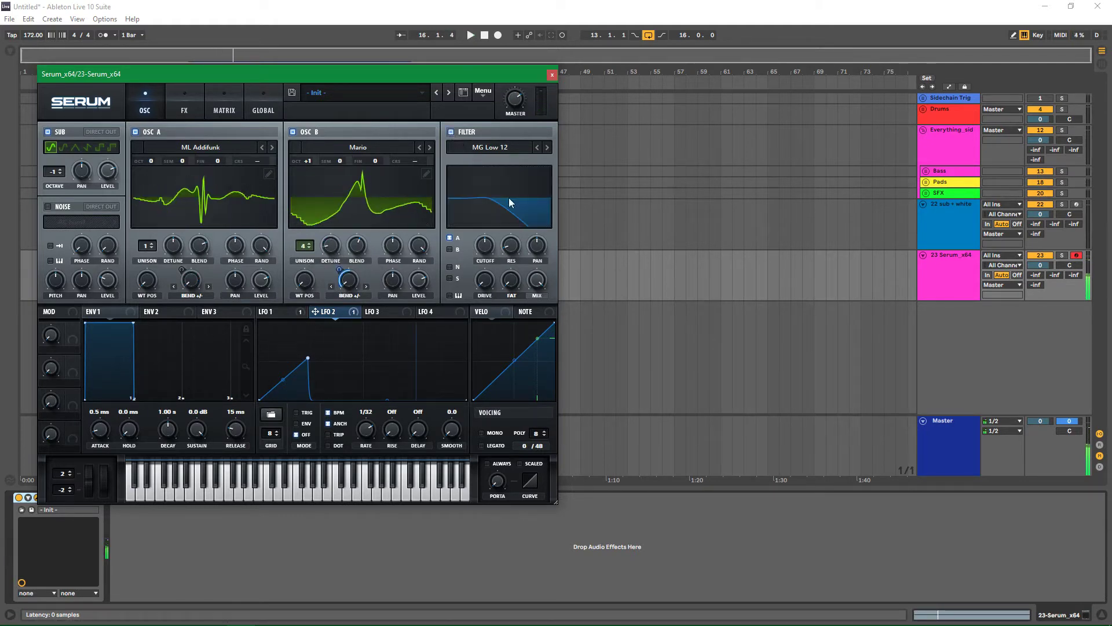
{"action": "left_click_drag", "start_coordinate": [485, 281], "coordinate": [486, 282]}
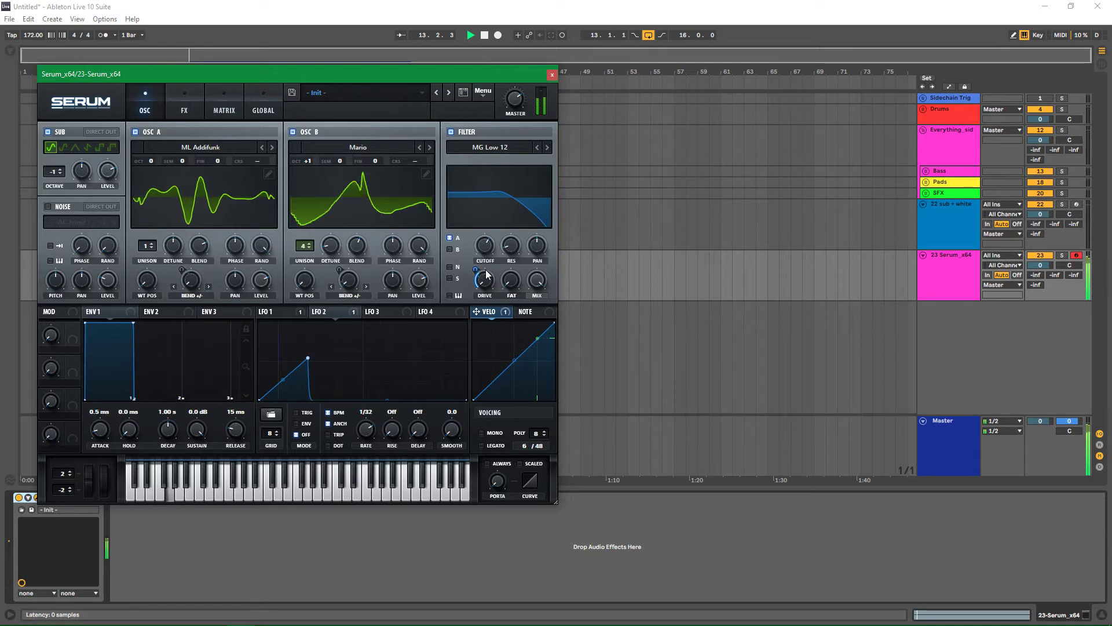
Assign LFO 3 to the filter cutoff, move its peak close to the end and adjust the modulation depth
{"action": "left_click", "coordinate": [390, 312]}
{"action": "left_click_drag", "start_coordinate": [409, 314], "coordinate": [482, 248]}
{"action": "mouse_move", "coordinate": [480, 244]}
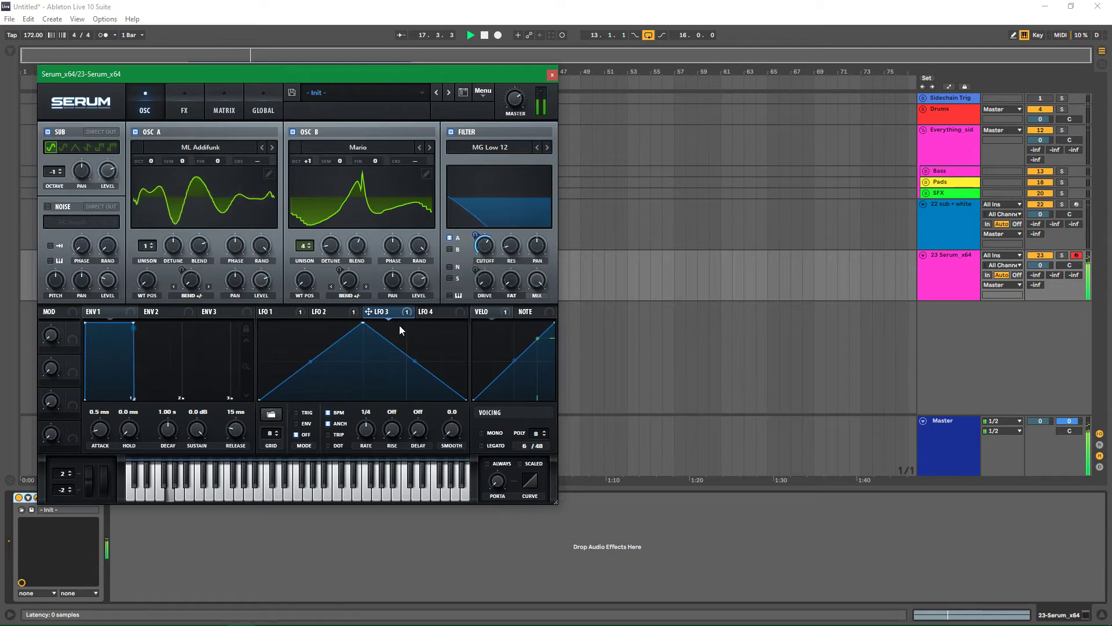
{"action": "left_click_drag", "start_coordinate": [365, 328], "coordinate": [449, 326]}
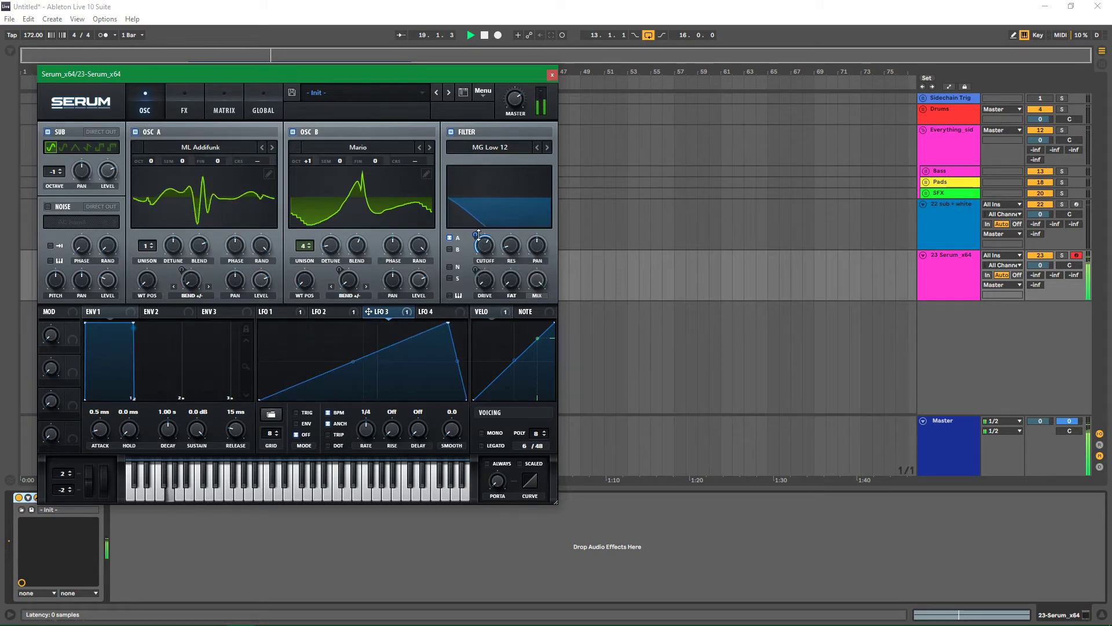
{"action": "mouse_move", "coordinate": [475, 234]}
{"action": "left_click_drag", "start_coordinate": [475, 234], "coordinate": [488, 221]}
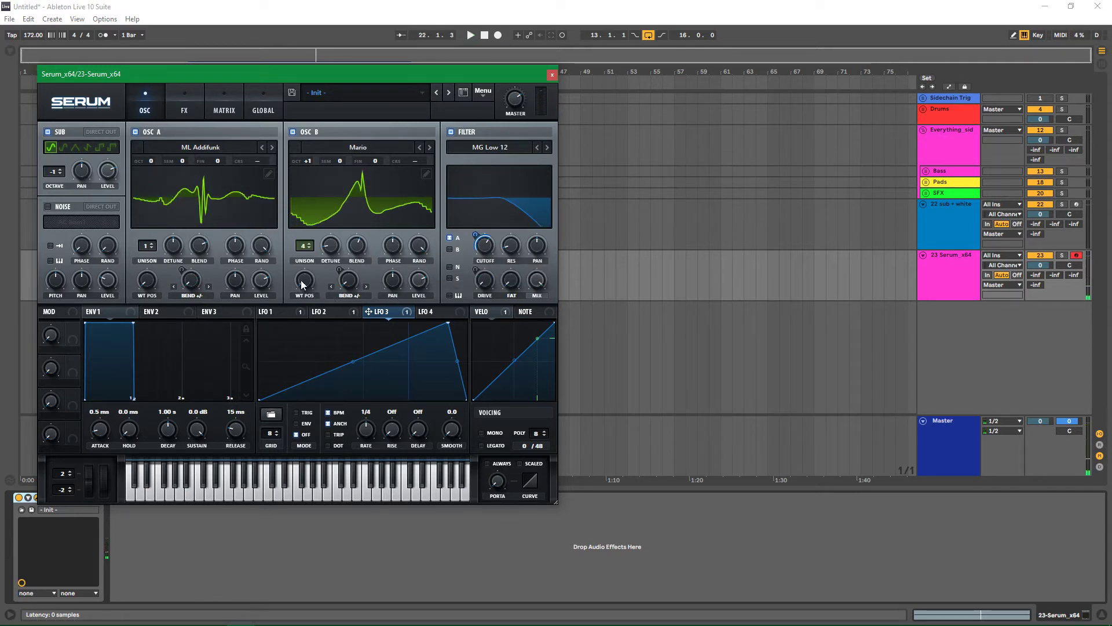
Modulate oscillator B's wavetable position with LFO 4 and play the clip
{"action": "mouse_move", "coordinate": [301, 280]}
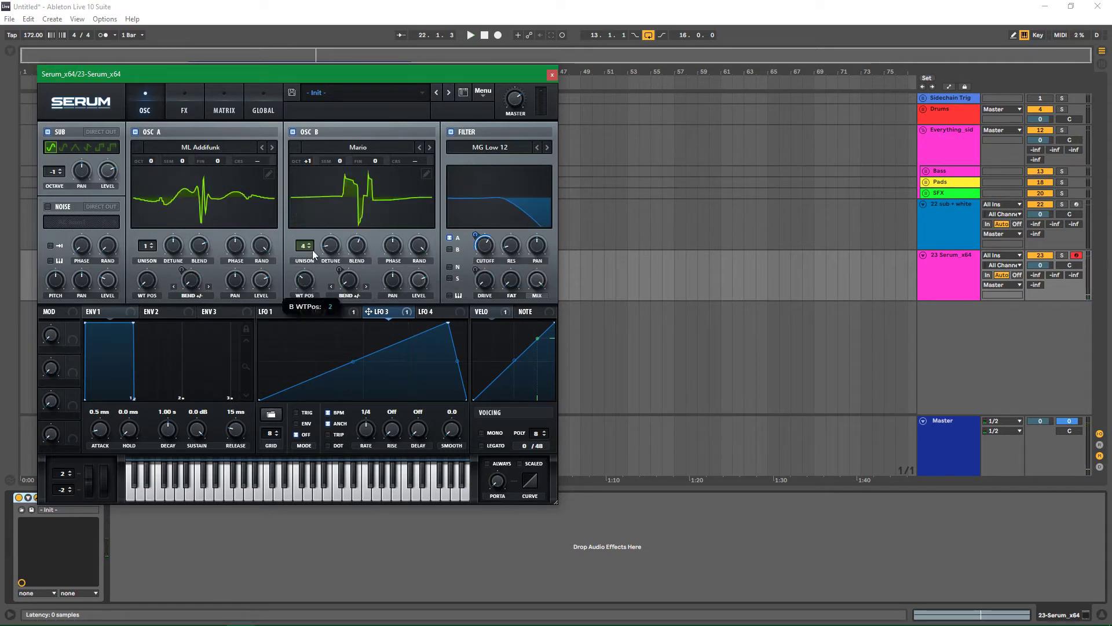
{"action": "left_click", "coordinate": [466, 313]}
{"action": "left_click_drag", "start_coordinate": [306, 284], "coordinate": [290, 334]}
{"action": "key", "text": "space"}
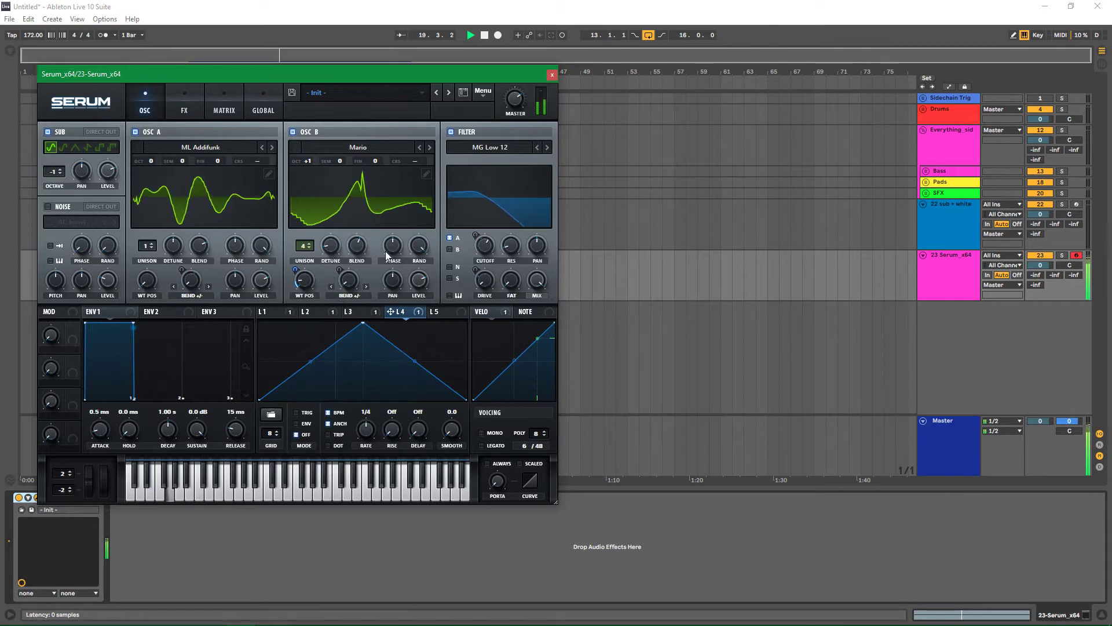
Adjust oscillator B's phase and lower its level while the clip plays
{"action": "mouse_move", "coordinate": [399, 247]}
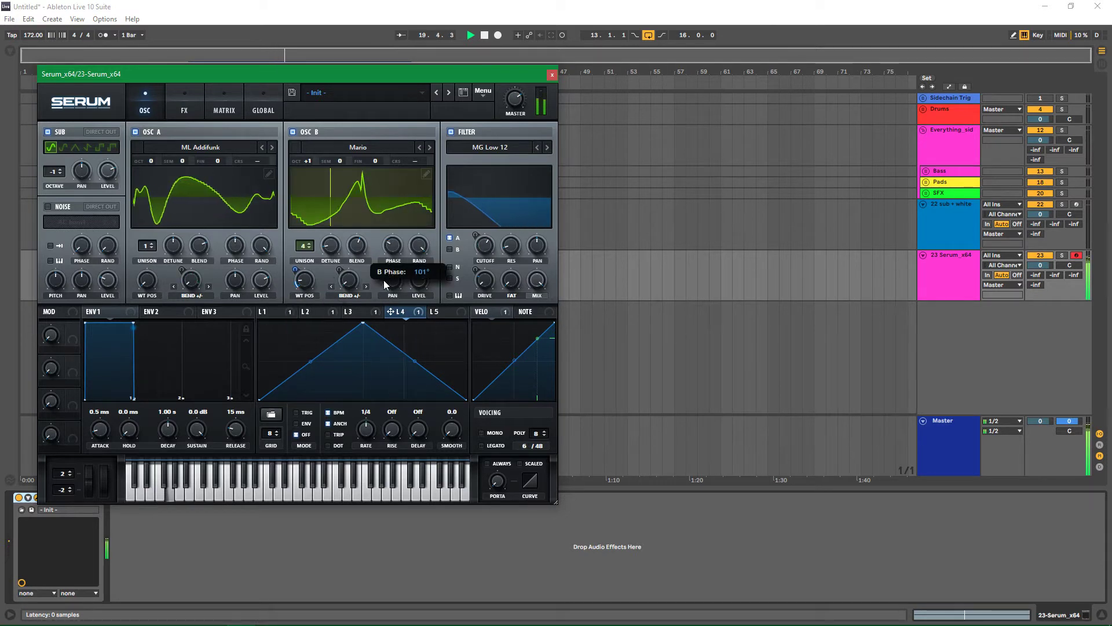
{"action": "left_click_drag", "start_coordinate": [400, 246], "coordinate": [399, 258]}
{"action": "double_click", "coordinate": [393, 245]}
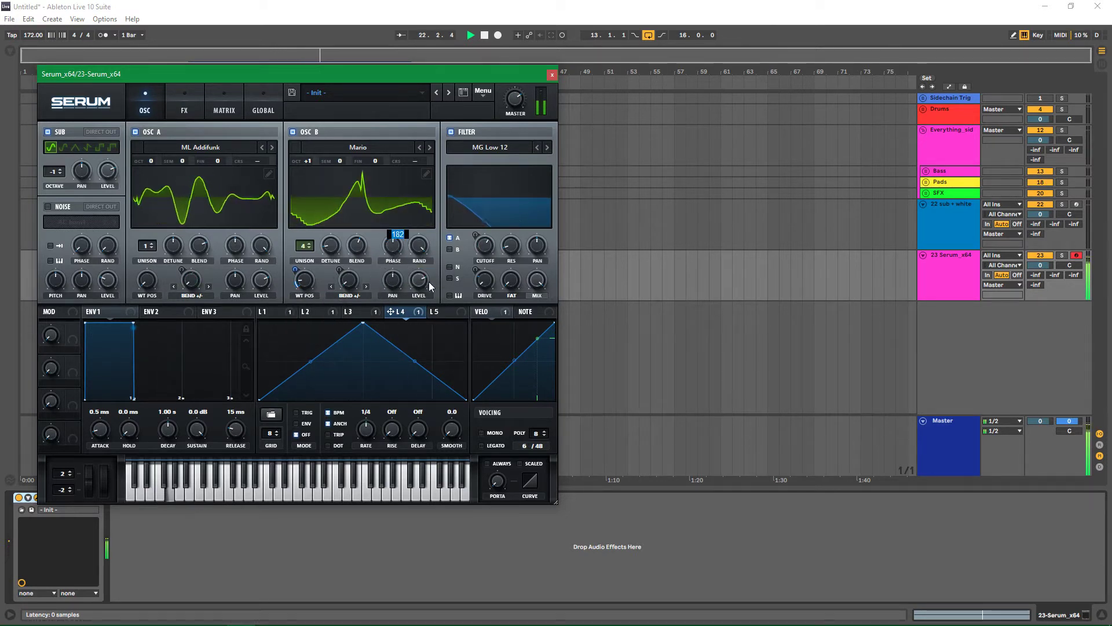
{"action": "type", "text": "62"}
{"action": "key", "text": "Return"}
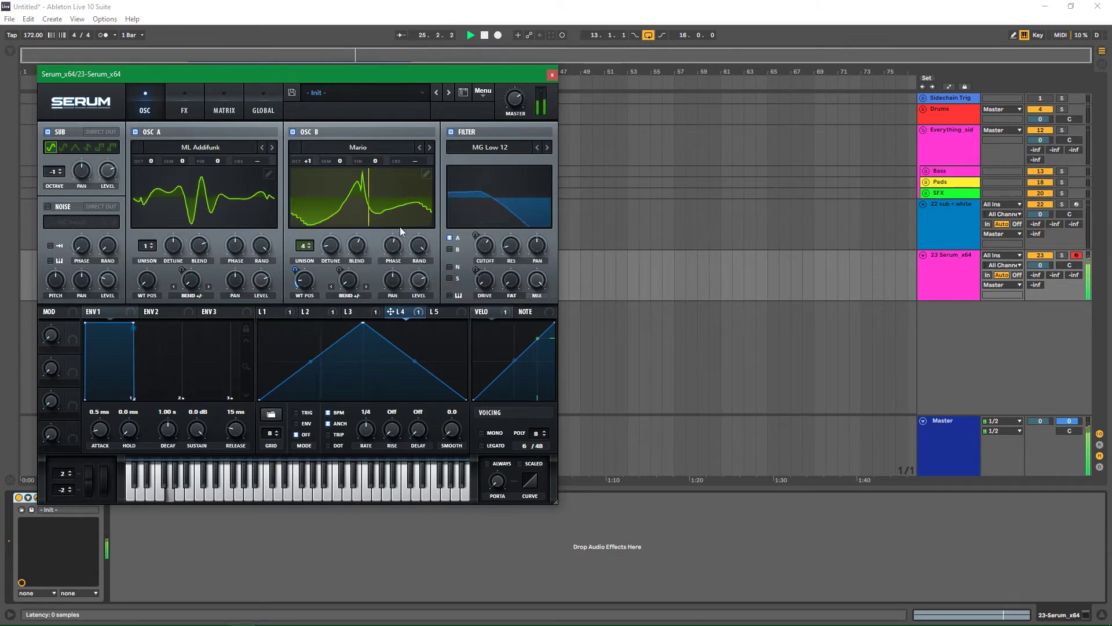
{"action": "left_click_drag", "start_coordinate": [418, 280], "coordinate": [415, 315]}
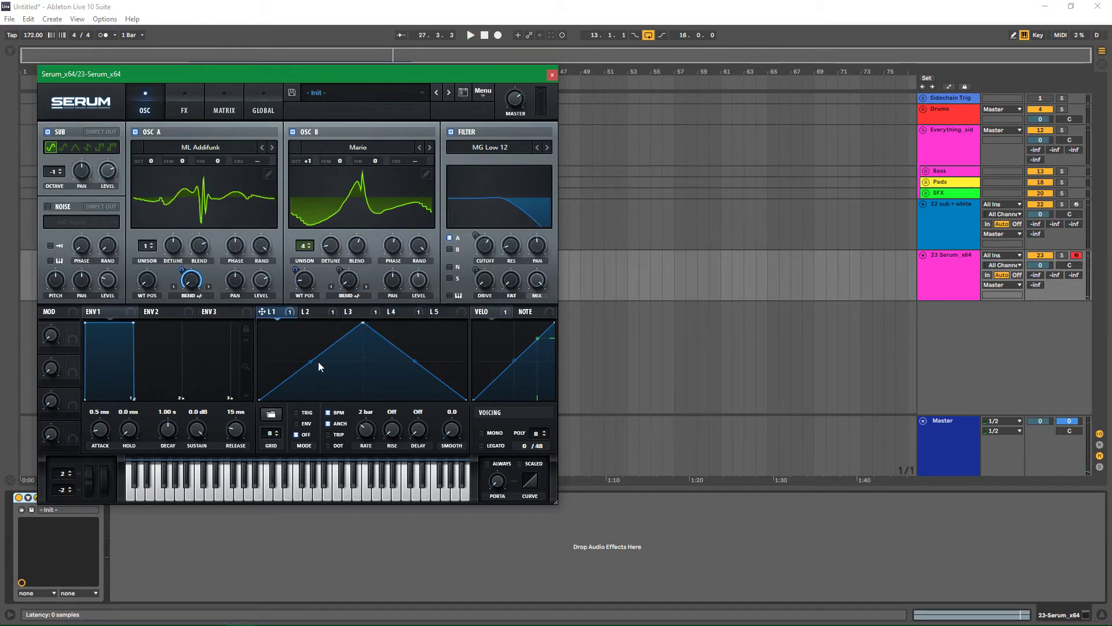
Bow both slopes of LFO 1 outward into a rounded dome and play the clip
{"action": "left_click_drag", "start_coordinate": [311, 361], "coordinate": [296, 319]}
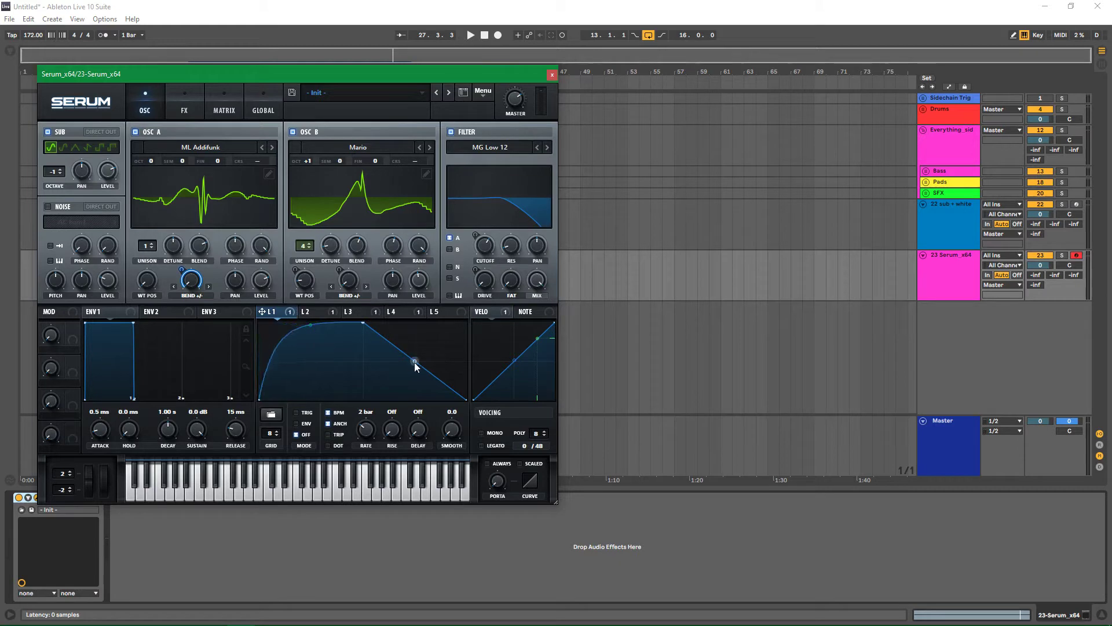
{"action": "key", "text": "space"}
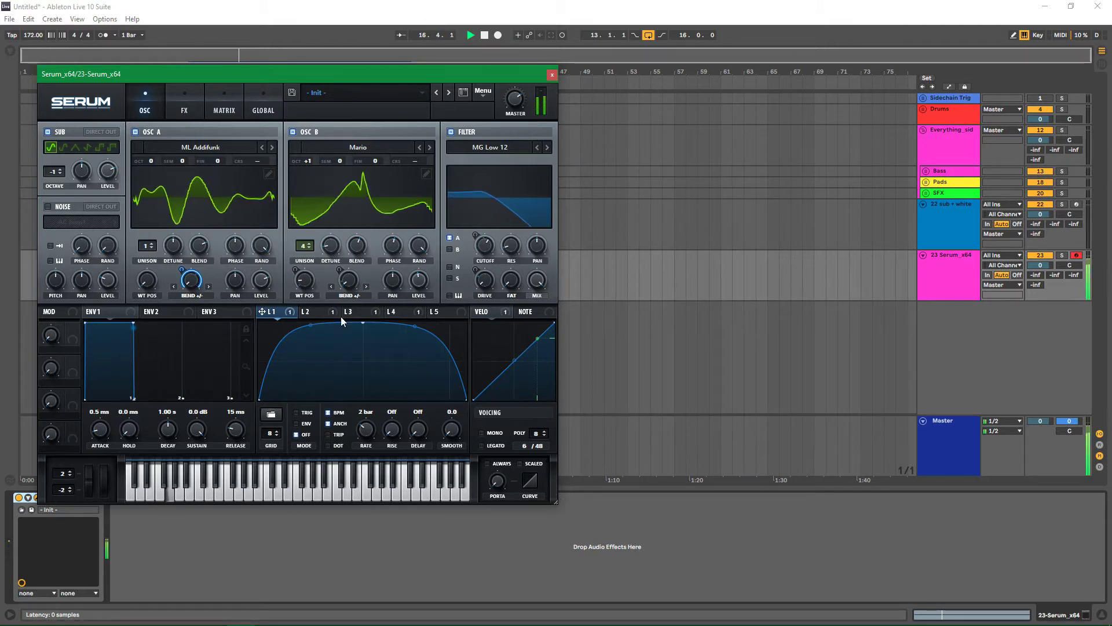
Route oscillator B through the filter and modulate the cutoff with LFO 5 at a rate of one bar
{"action": "mouse_move", "coordinate": [489, 245]}
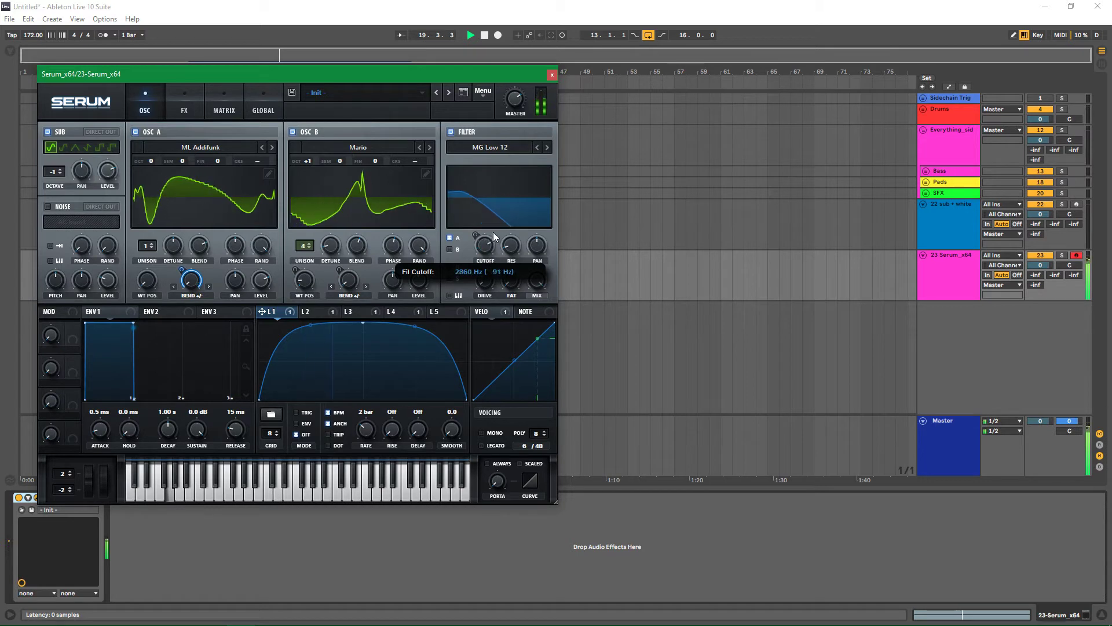
{"action": "left_click", "coordinate": [456, 250]}
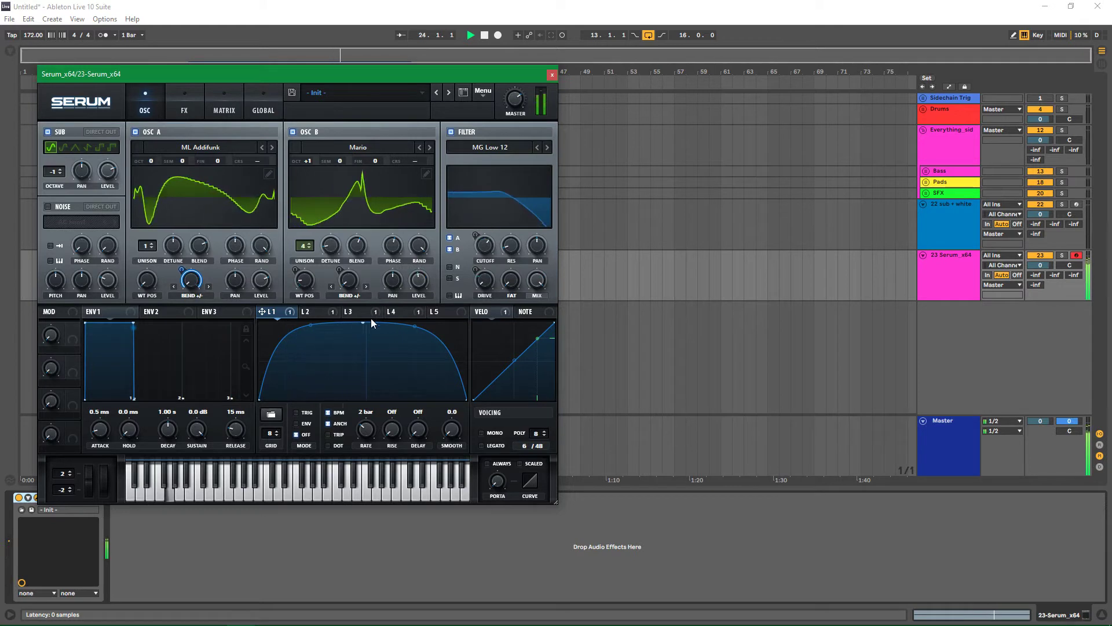
{"action": "left_click_drag", "start_coordinate": [451, 313], "coordinate": [481, 234]}
{"action": "mouse_move", "coordinate": [485, 250]}
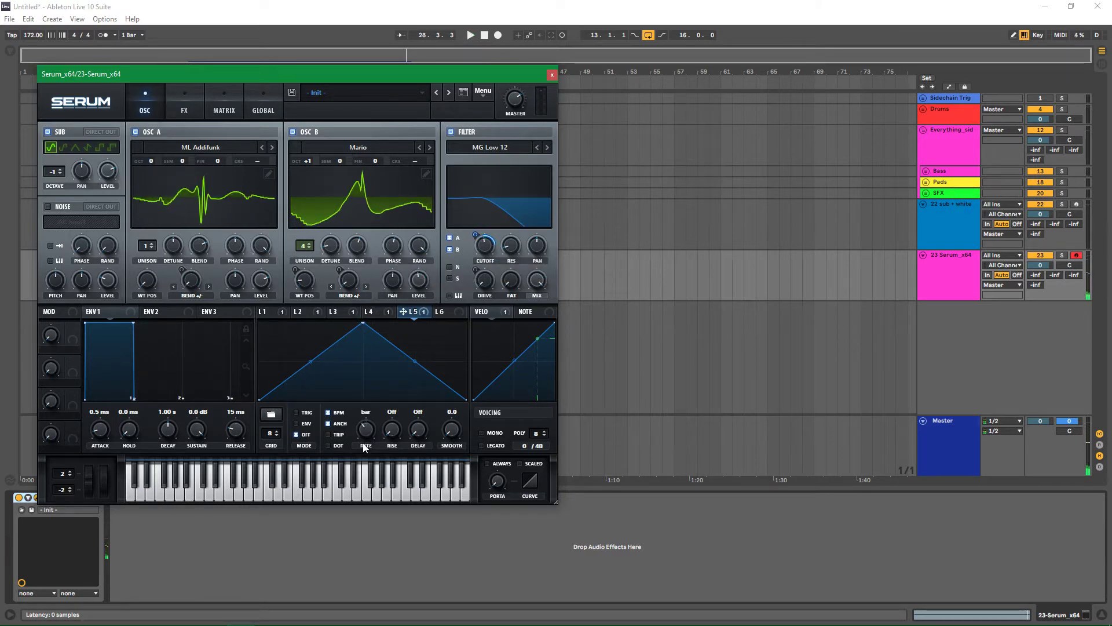
Shape LFO 5 with a narrow early peak, a flat gap and a second peak near the middle, and audition it
{"action": "left_click_drag", "start_coordinate": [362, 323], "coordinate": [286, 322]}
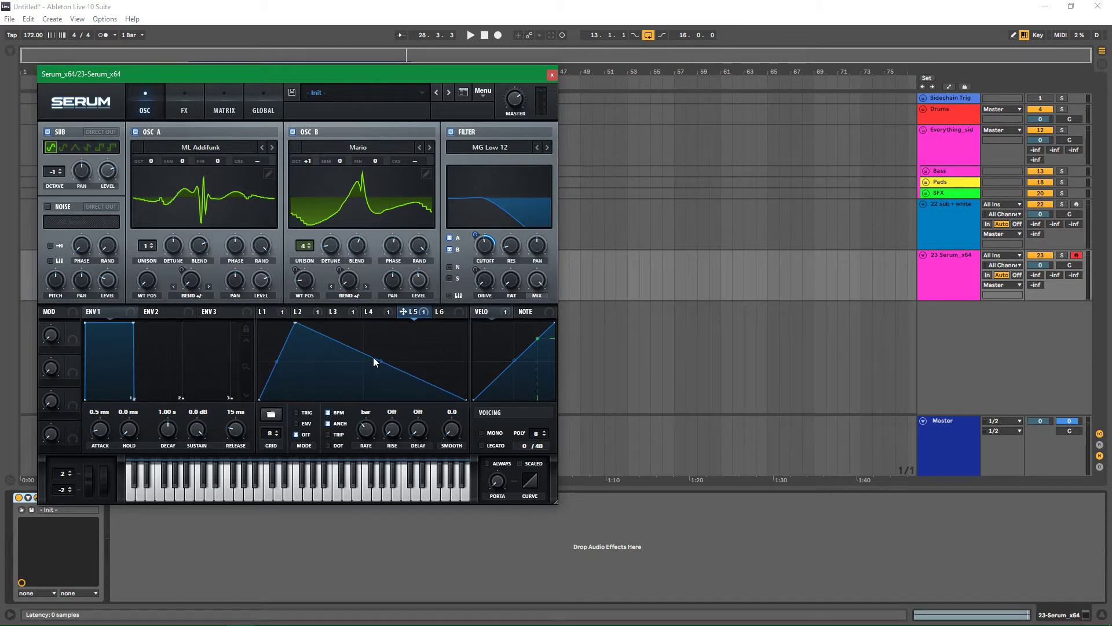
{"action": "left_click_drag", "start_coordinate": [373, 357], "coordinate": [323, 394]}
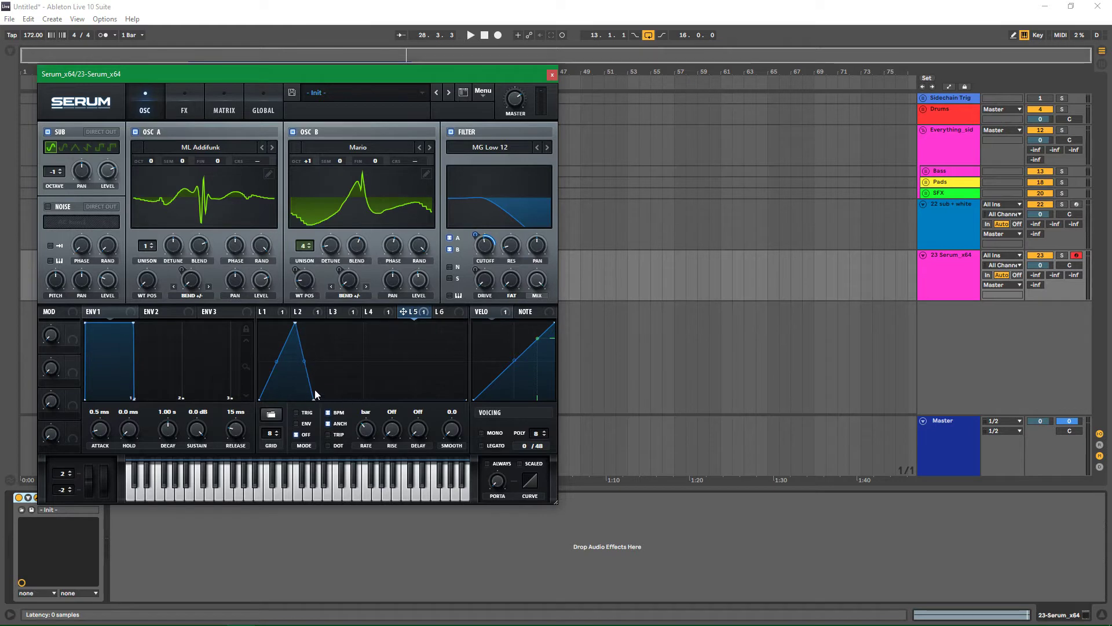
{"action": "double_click", "coordinate": [342, 399]}
{"action": "left_click_drag", "start_coordinate": [343, 399], "coordinate": [372, 323]}
{"action": "key", "text": "space"}
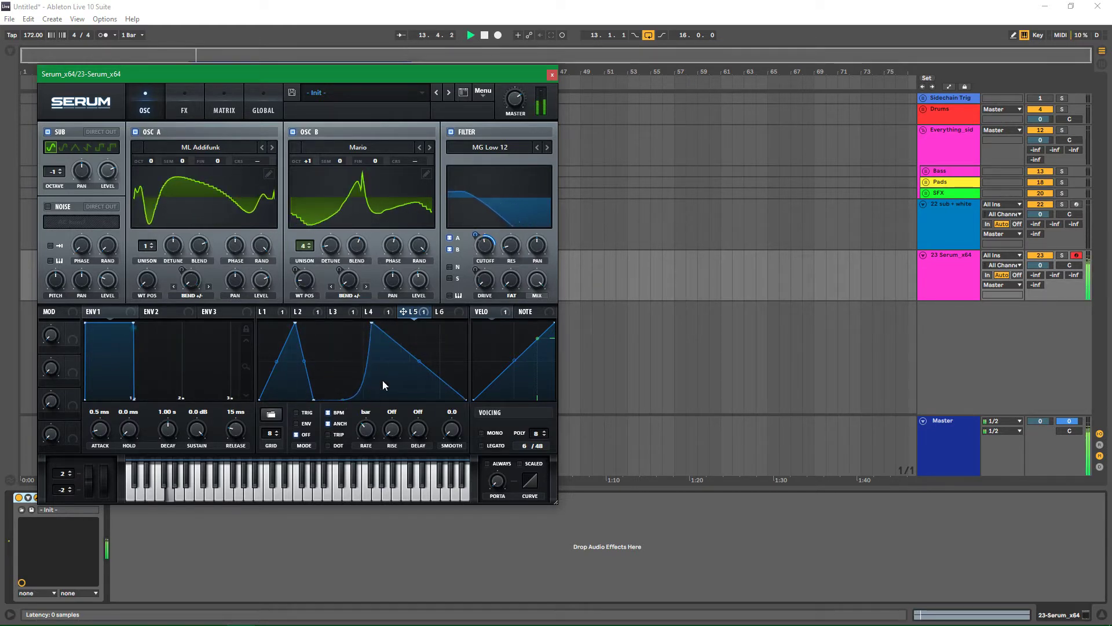
Curve LFO 5's final fall inward, shift its first peak later and round the first rise outward while listening
{"action": "left_click_drag", "start_coordinate": [419, 361], "coordinate": [408, 382]}
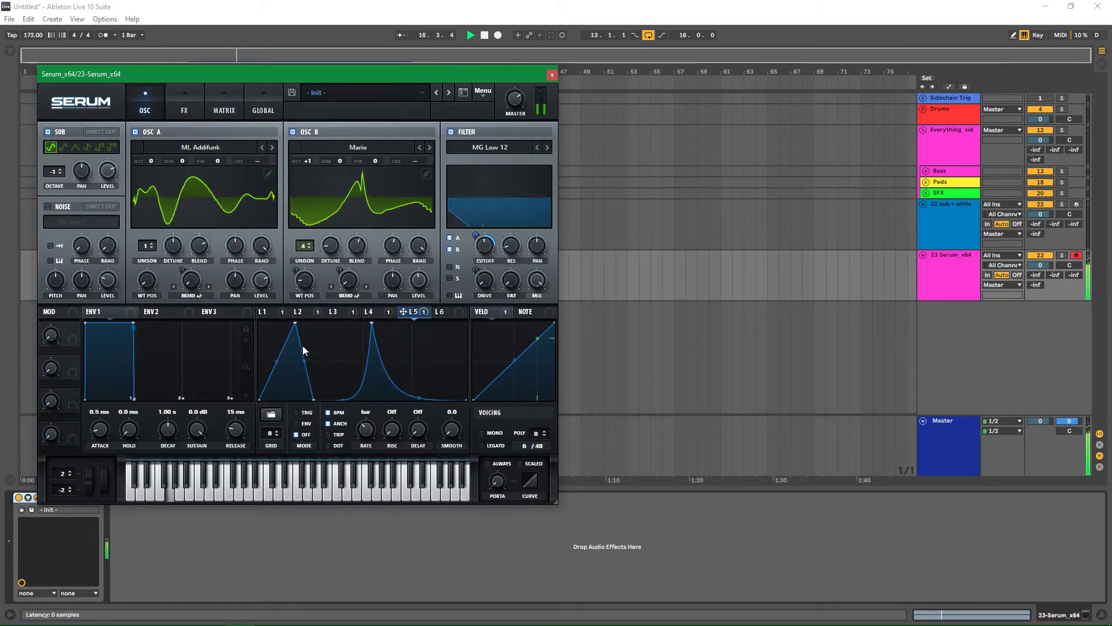
{"action": "left_click_drag", "start_coordinate": [296, 325], "coordinate": [313, 324]}
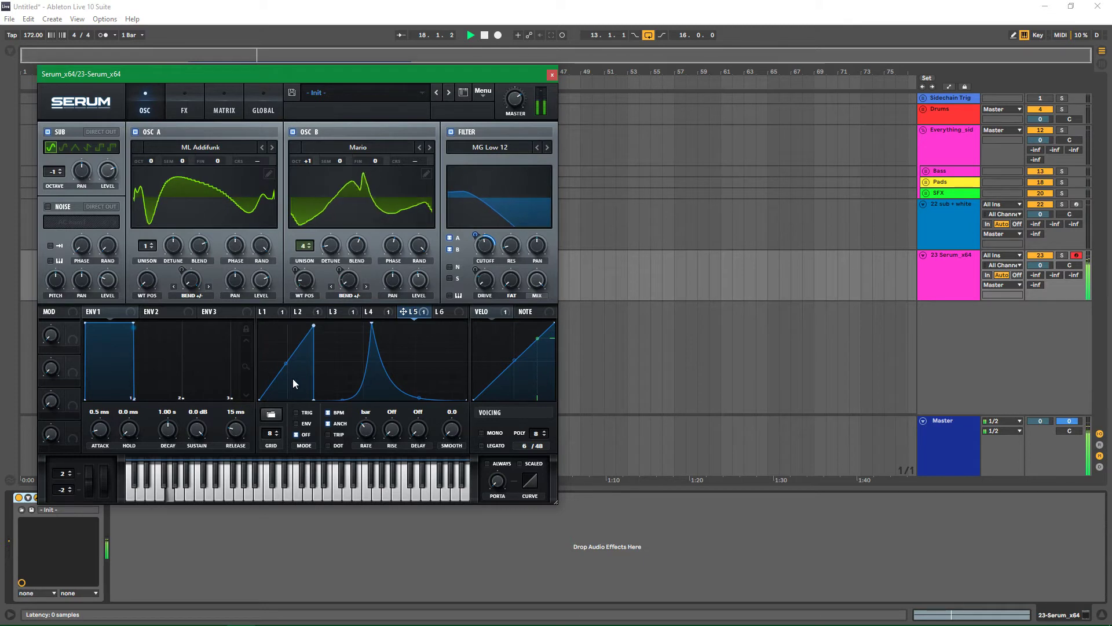
{"action": "left_click_drag", "start_coordinate": [295, 373], "coordinate": [301, 320]}
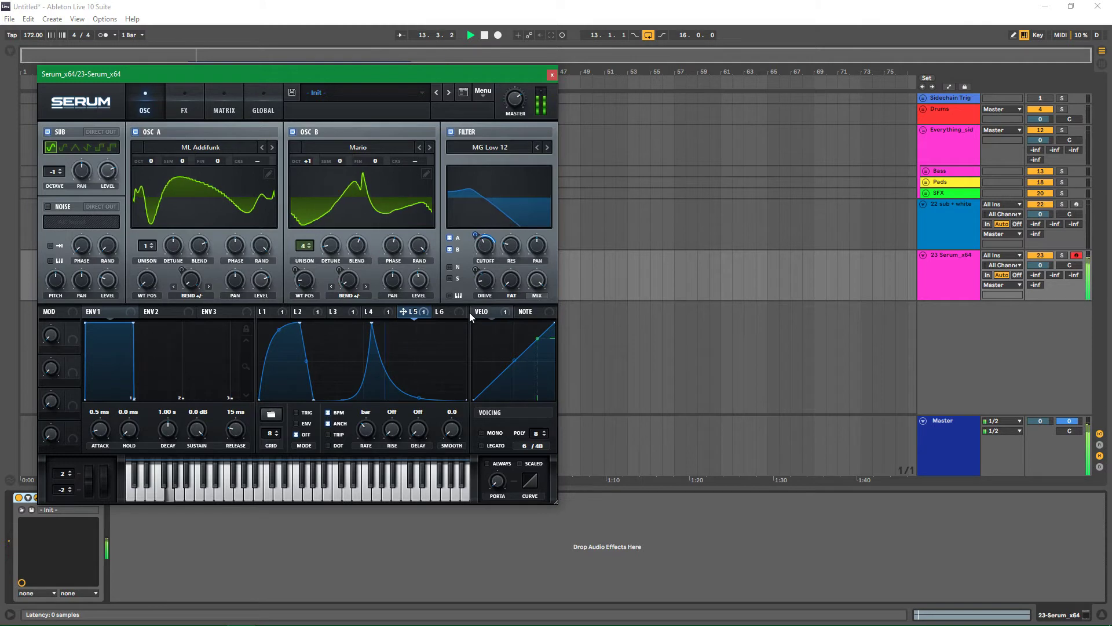
{"action": "key", "text": "space"}
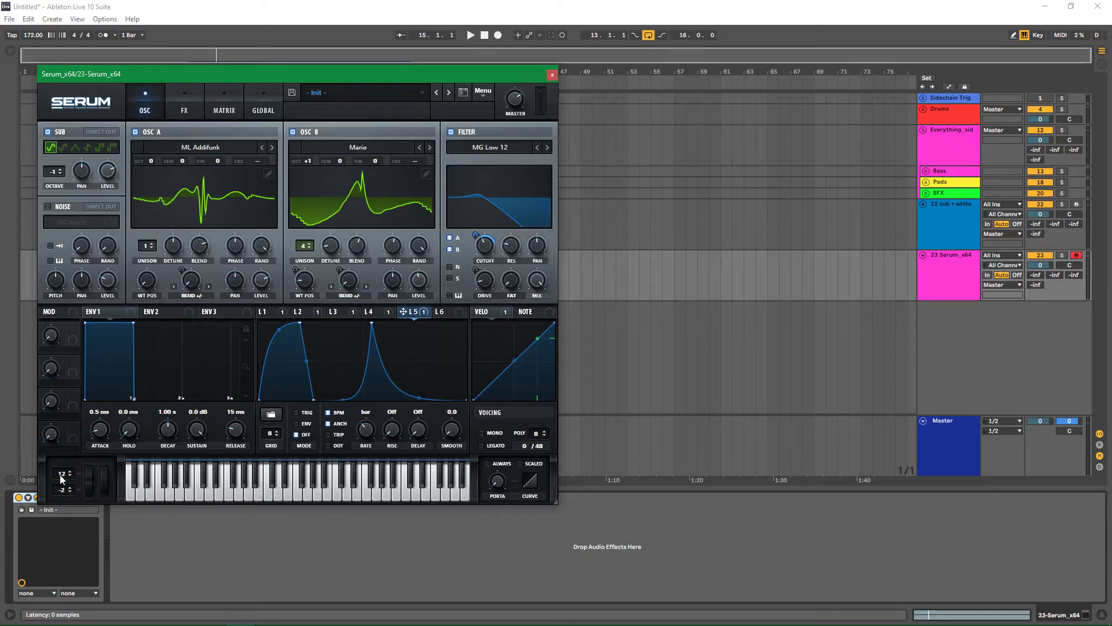
Set Serum's upward pitch bend range to 12 semitones and close the plugin window
{"action": "type", "text": "12"}
{"action": "key", "text": "Return"}
{"action": "left_click", "coordinate": [552, 74]}
Open the MIDI clip on the Serum track and show its Pitch Bend envelope
{"action": "double_click", "coordinate": [204, 251]}
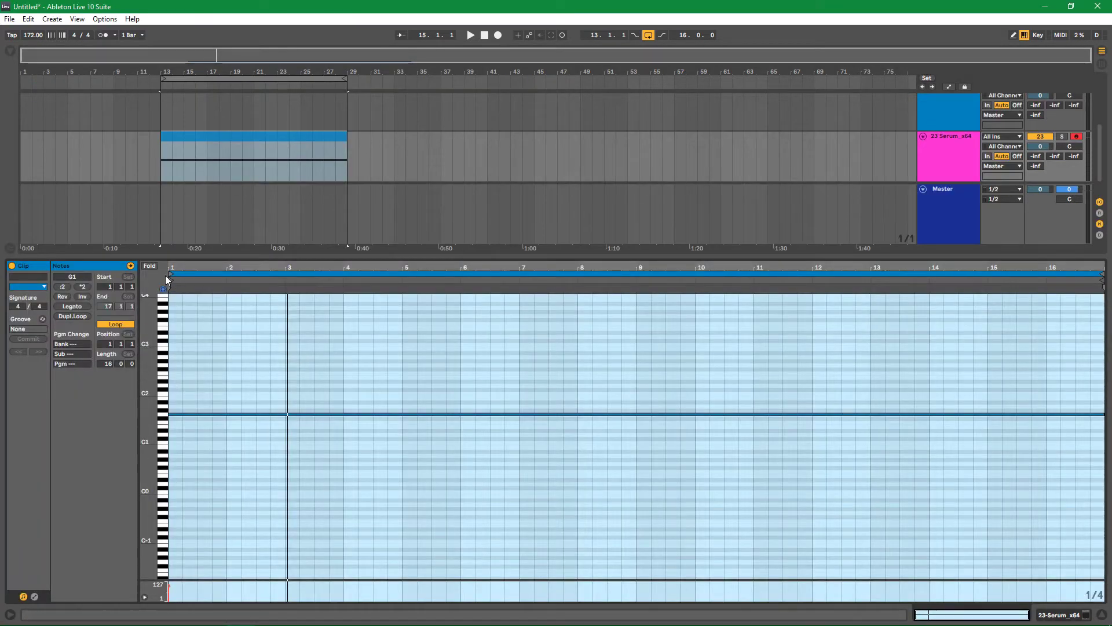
{"action": "left_click", "coordinate": [34, 596]}
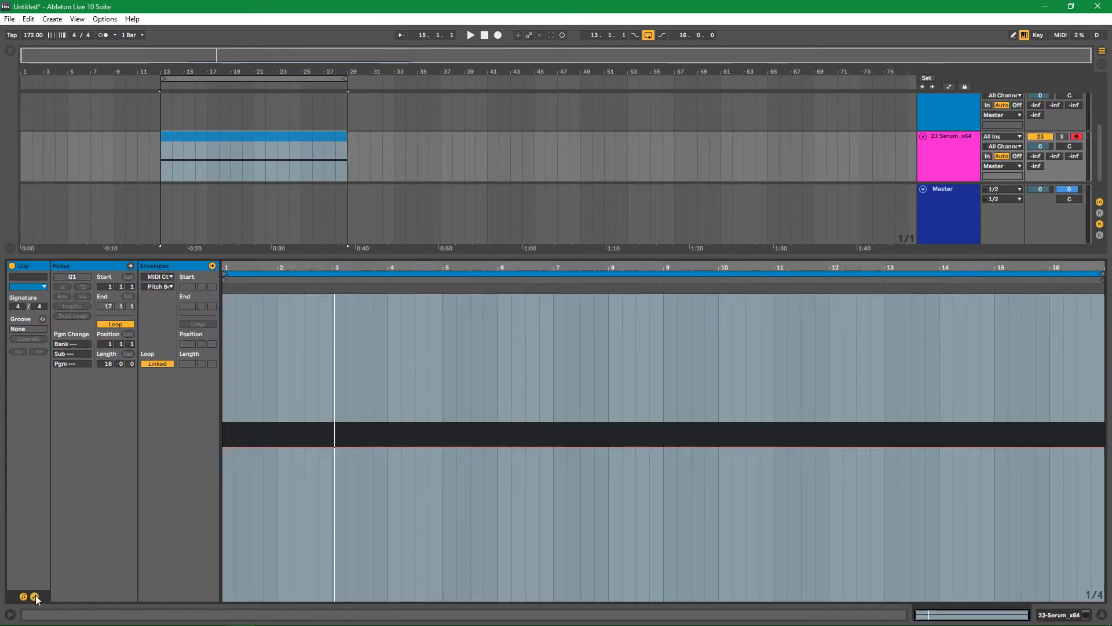
{"action": "left_click", "coordinate": [166, 286]}
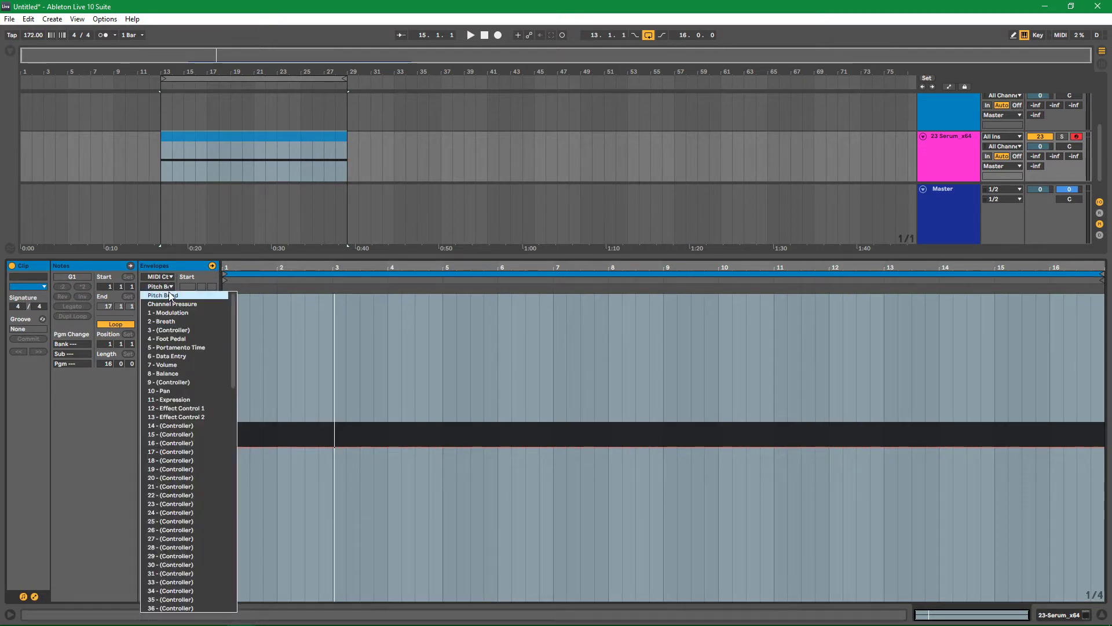
{"action": "left_click", "coordinate": [164, 296]}
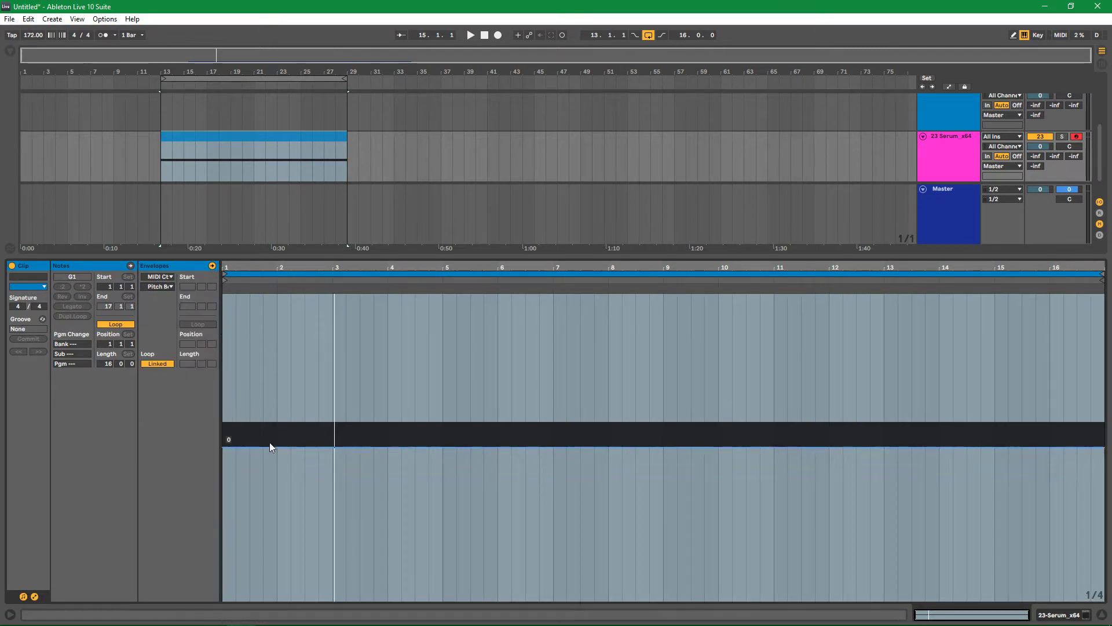
Draw a pitch bend peak at maximum early in bar 2, followed by a minimum held until bar 3, and audition it
{"action": "left_click", "coordinate": [226, 449]}
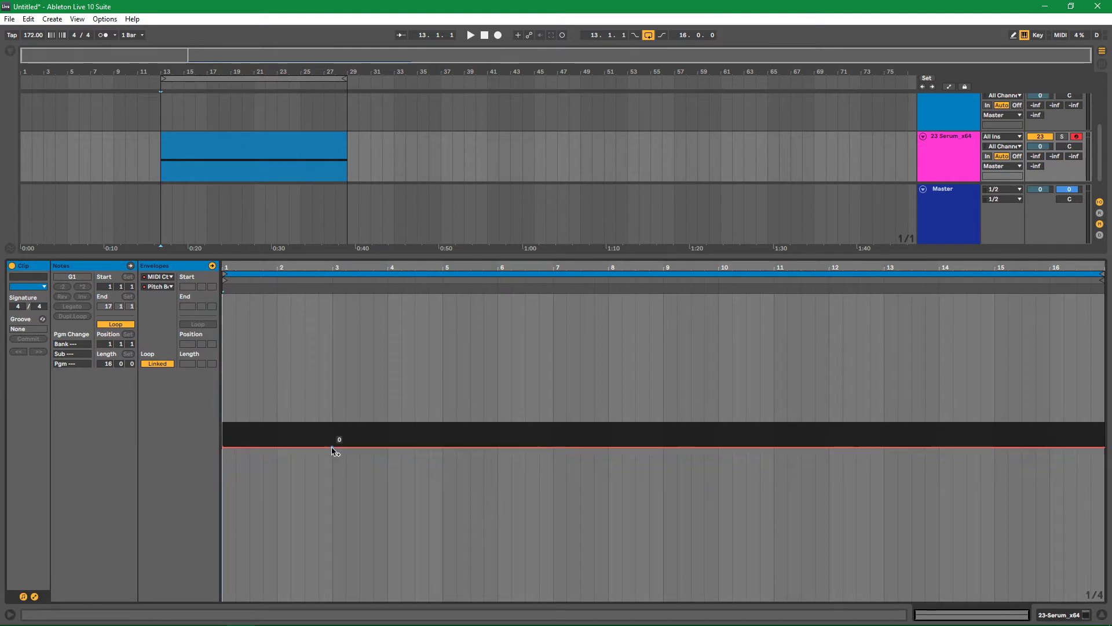
{"action": "key", "text": "space"}
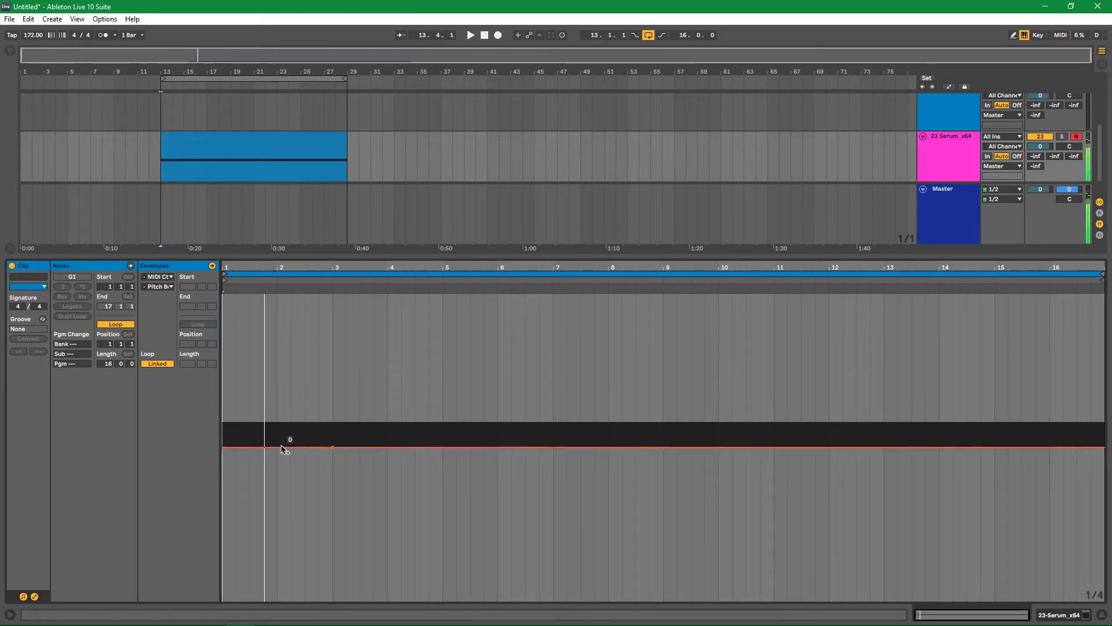
{"action": "left_click_drag", "start_coordinate": [293, 447], "coordinate": [292, 296]}
{"action": "left_click_drag", "start_coordinate": [309, 369], "coordinate": [305, 599]}
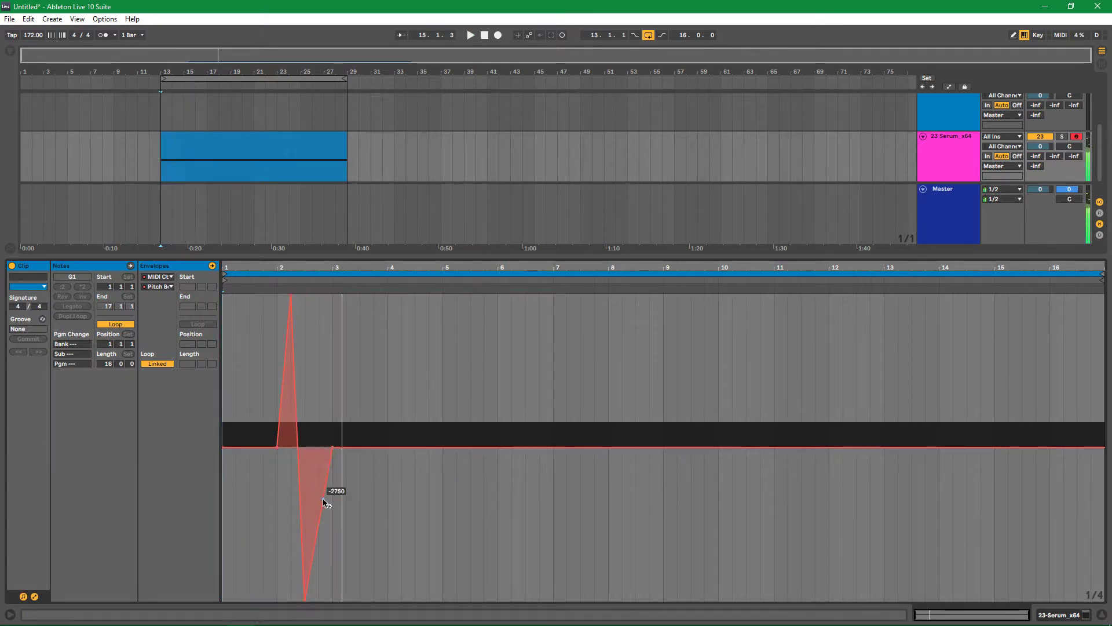
{"action": "left_click_drag", "start_coordinate": [323, 532], "coordinate": [333, 599]}
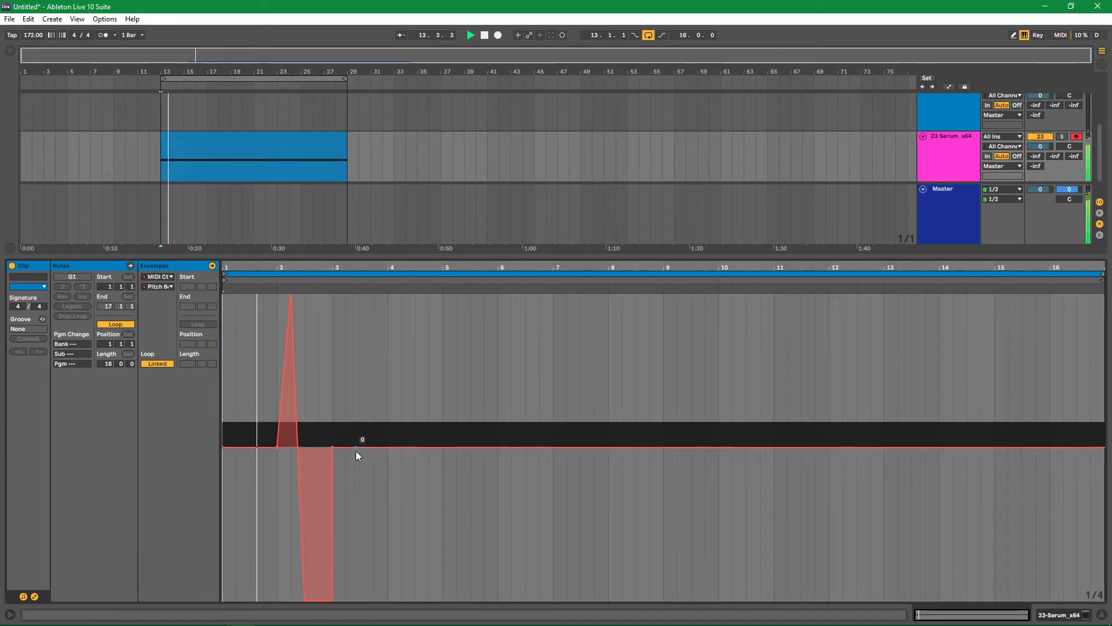
Shape bar 3 of the pitch bend with a slight dip, a jump to 8191, a minimum and a return to zero by bar 4
{"action": "left_click_drag", "start_coordinate": [356, 451], "coordinate": [346, 297]}
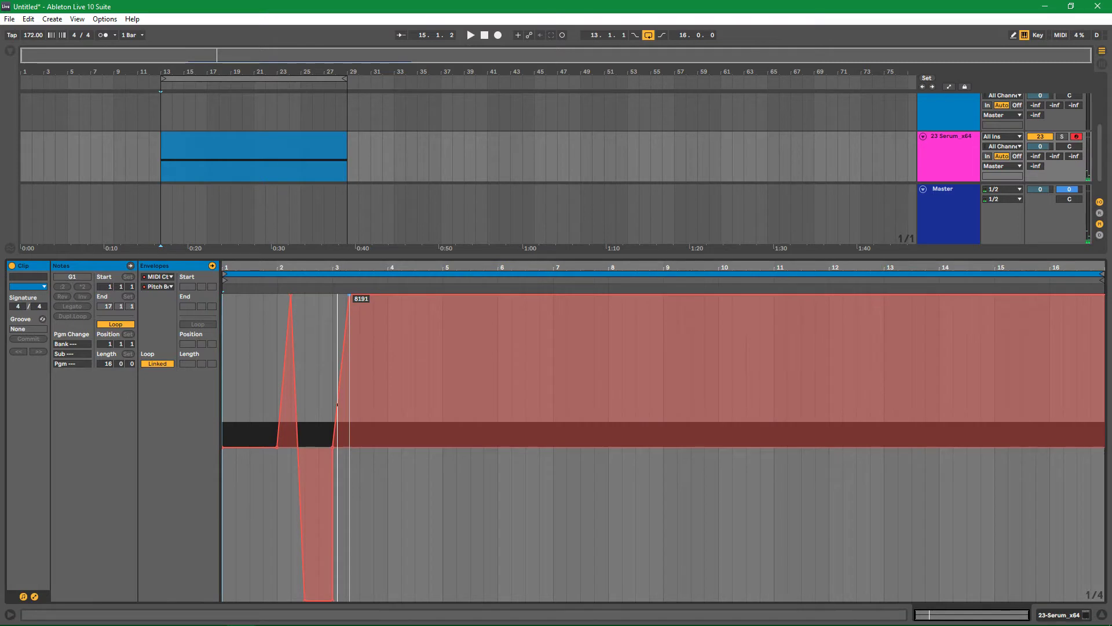
{"action": "left_click_drag", "start_coordinate": [339, 405], "coordinate": [349, 311]}
{"action": "mouse_move", "coordinate": [338, 448]}
{"action": "left_mouse_down"}
{"action": "mouse_move", "coordinate": [346, 445]}
{"action": "mouse_move", "coordinate": [346, 464]}
{"action": "left_mouse_up"}
{"action": "key", "text": "space"}
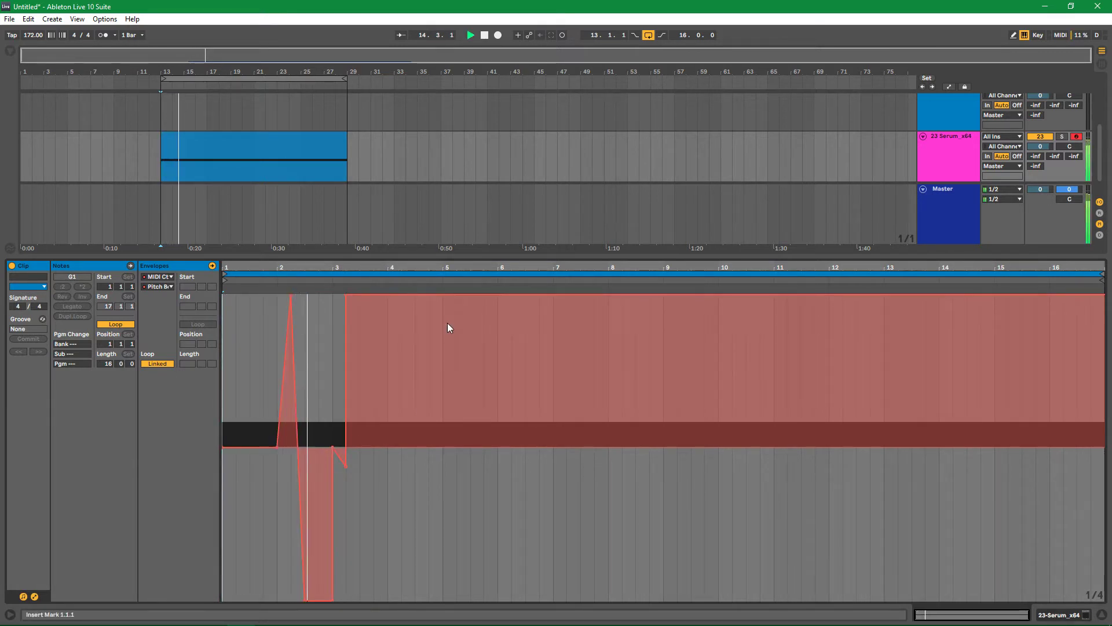
{"action": "mouse_move", "coordinate": [380, 299]}
{"action": "left_mouse_down"}
{"action": "mouse_move", "coordinate": [377, 464]}
{"action": "mouse_move", "coordinate": [348, 561]}
{"action": "mouse_move", "coordinate": [348, 596]}
{"action": "mouse_move", "coordinate": [362, 590]}
{"action": "mouse_move", "coordinate": [377, 606]}
{"action": "mouse_move", "coordinate": [415, 457]}
{"action": "mouse_move", "coordinate": [376, 410]}
{"action": "mouse_move", "coordinate": [391, 446]}
{"action": "left_mouse_up"}
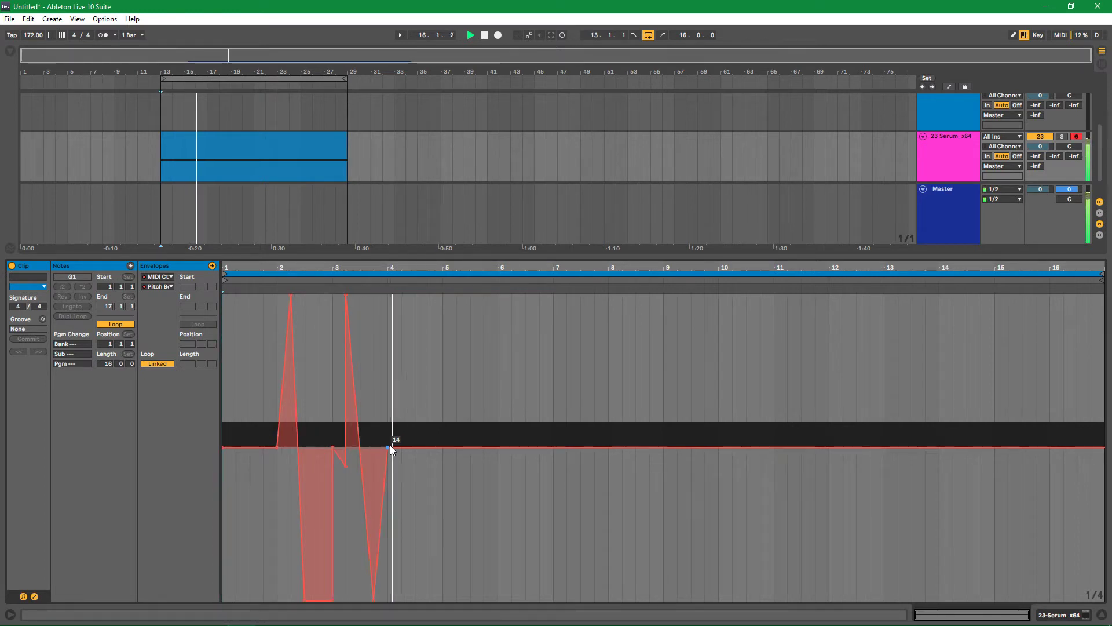
{"action": "key", "text": "space"}
Finish the low pitch bend plateau of bar 4 with a fall to 0 after bar 5, and add zero breakpoints at the following bar lines
{"action": "mouse_move", "coordinate": [443, 446]}
{"action": "left_mouse_down"}
{"action": "mouse_move", "coordinate": [445, 429]}
{"action": "mouse_move", "coordinate": [415, 413]}
{"action": "mouse_move", "coordinate": [443, 446]}
{"action": "mouse_move", "coordinate": [442, 416]}
{"action": "mouse_move", "coordinate": [459, 416]}
{"action": "mouse_move", "coordinate": [446, 446]}
{"action": "mouse_move", "coordinate": [471, 447]}
{"action": "mouse_move", "coordinate": [457, 447]}
{"action": "left_mouse_up"}
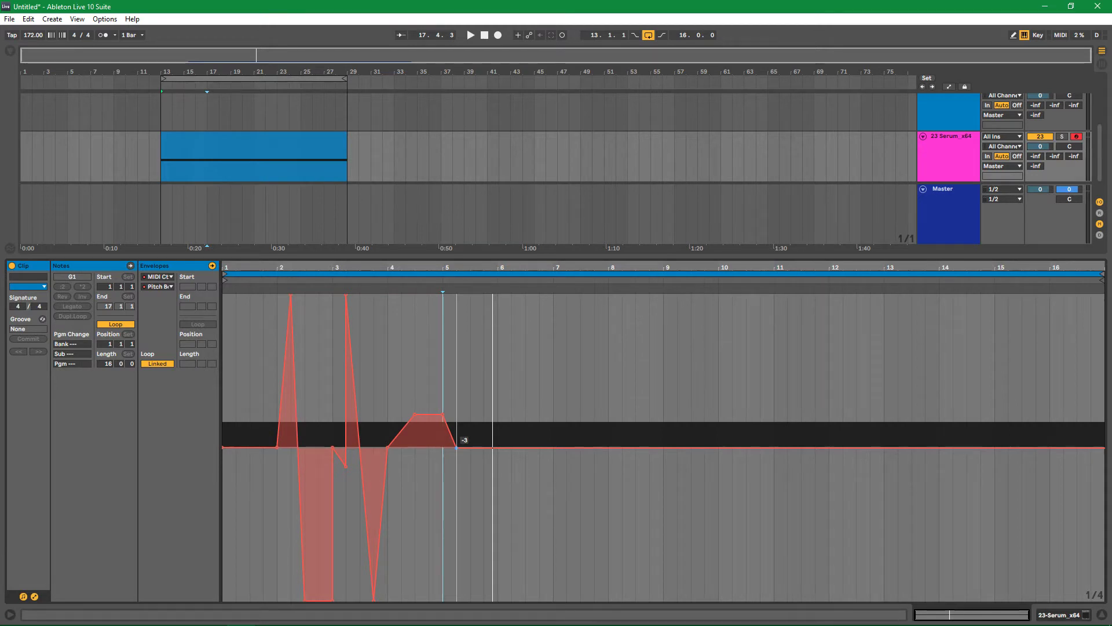
{"action": "left_click_drag", "start_coordinate": [456, 448], "coordinate": [457, 446]}
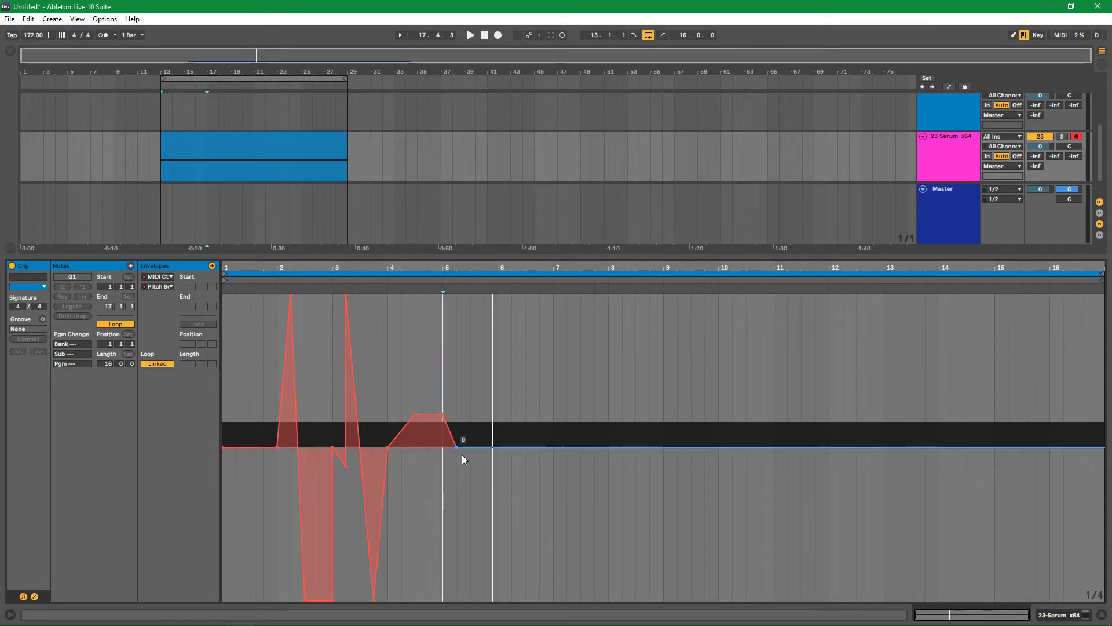
{"action": "left_click", "coordinate": [553, 447]}
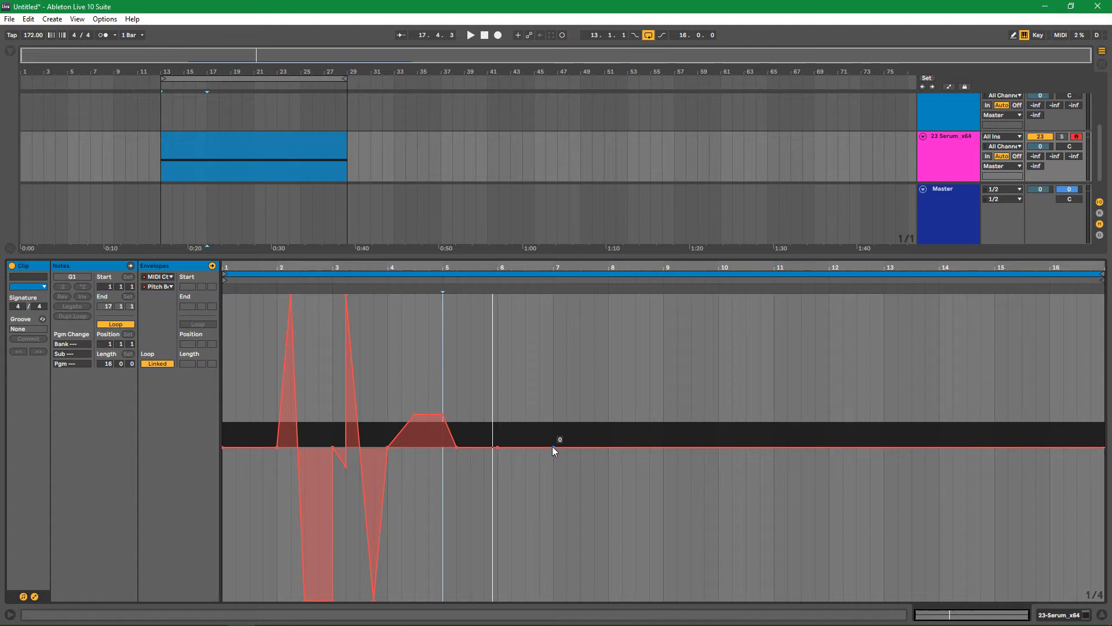
{"action": "left_click", "coordinate": [608, 447]}
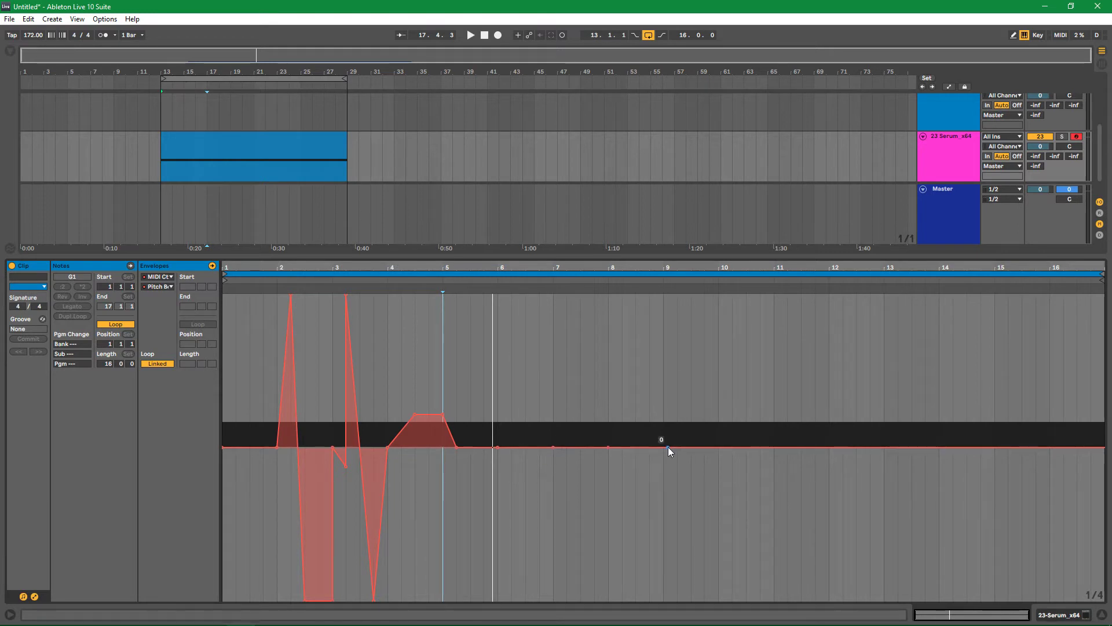
{"action": "left_click", "coordinate": [668, 447]}
{"action": "left_click", "coordinate": [718, 447]}
Raise a tall pitch bend peak mid-bar 6, drop to the minimum at bar 8 and start a low plateau there while listening
{"action": "left_click_drag", "start_coordinate": [527, 448], "coordinate": [526, 329]}
{"action": "key", "text": "space"}
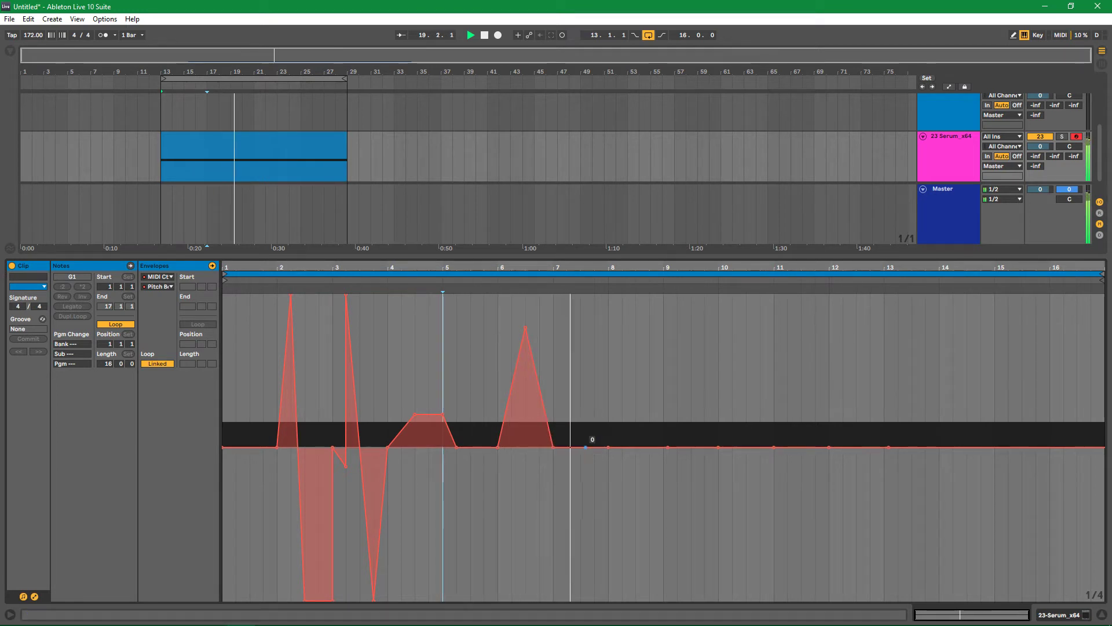
{"action": "left_click_drag", "start_coordinate": [608, 447], "coordinate": [608, 596]}
{"action": "left_click_drag", "start_coordinate": [632, 455], "coordinate": [631, 432]}
Drop the pitch bend to -8192 at bar 11 with a curved fall, and add a small bar 11 peak falling to -8192 at bar 13
{"action": "left_click_drag", "start_coordinate": [718, 447], "coordinate": [774, 592]}
{"action": "key", "text": "space"}
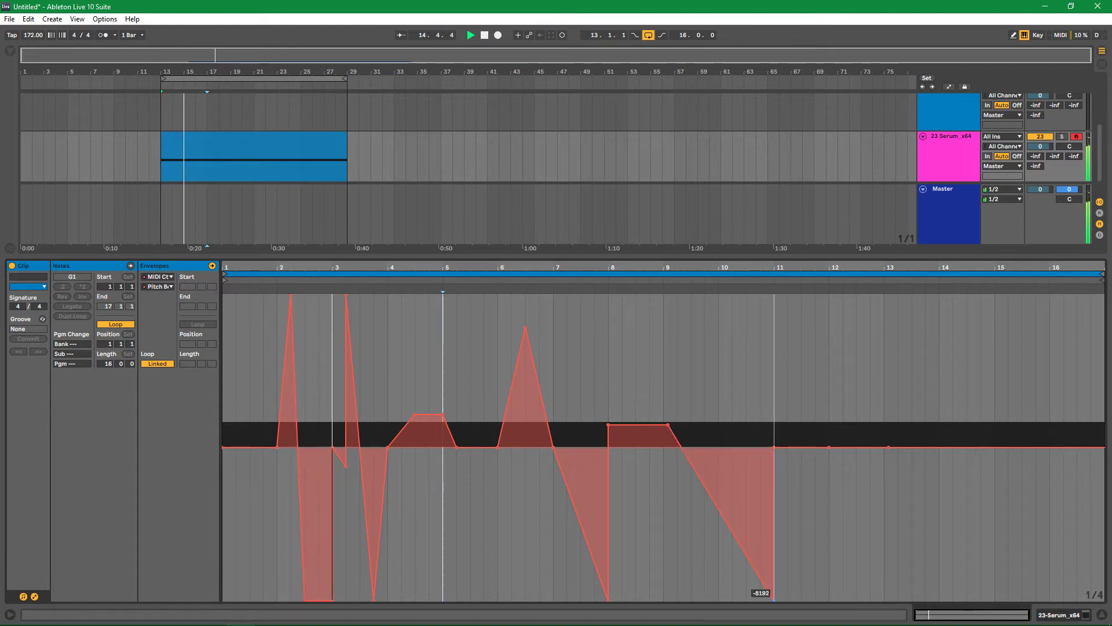
{"action": "left_click_drag", "start_coordinate": [724, 514], "coordinate": [745, 454]}
{"action": "left_click_drag", "start_coordinate": [814, 447], "coordinate": [887, 593]}
{"action": "key", "text": "ctrl+z"}
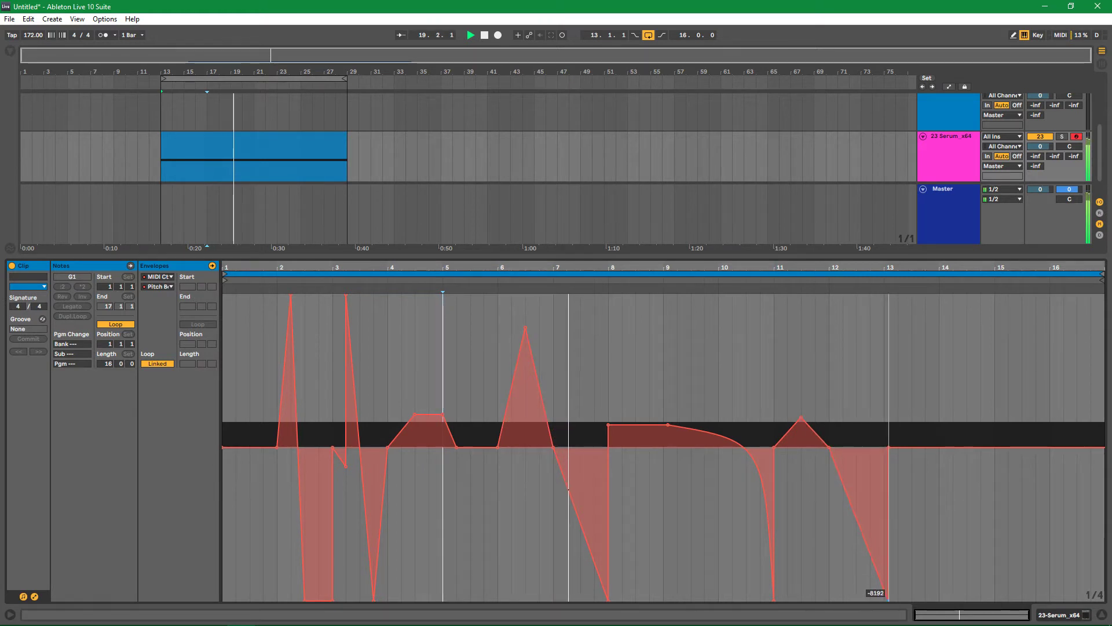
Draw four short pitch bend pulses of decreasing height across bars 13 and 14 in draw mode
{"action": "right_click", "coordinate": [938, 484]}
{"action": "left_click", "coordinate": [936, 474]}
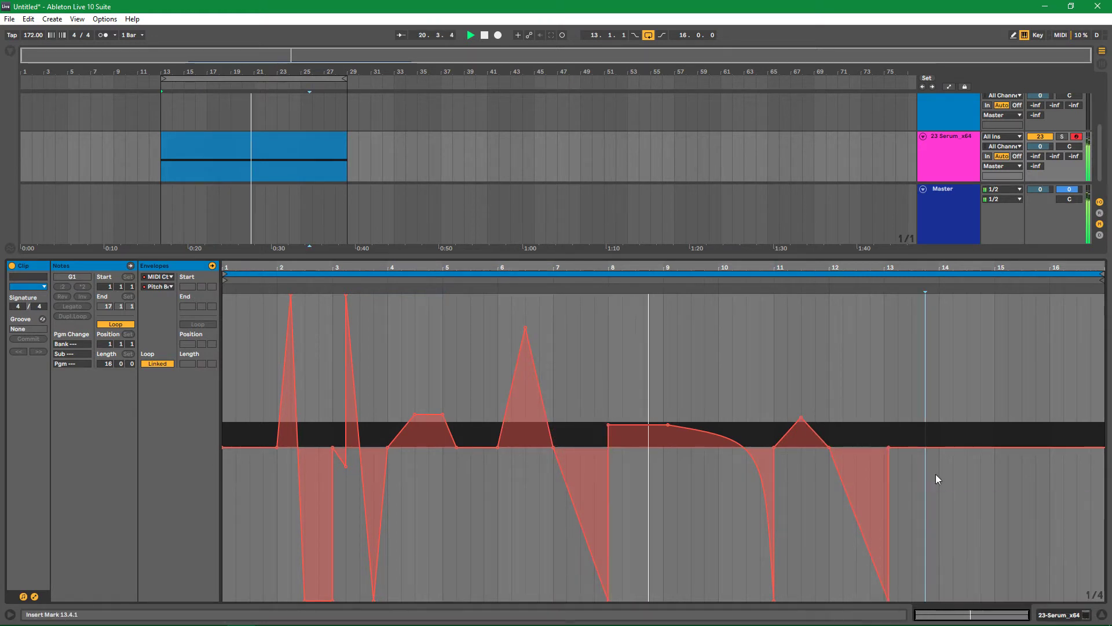
{"action": "key", "text": "b"}
{"action": "left_click", "coordinate": [905, 362]}
{"action": "left_click", "coordinate": [932, 405]}
{"action": "left_click", "coordinate": [960, 427]}
{"action": "left_click", "coordinate": [987, 437]}
{"action": "key", "text": "b"}
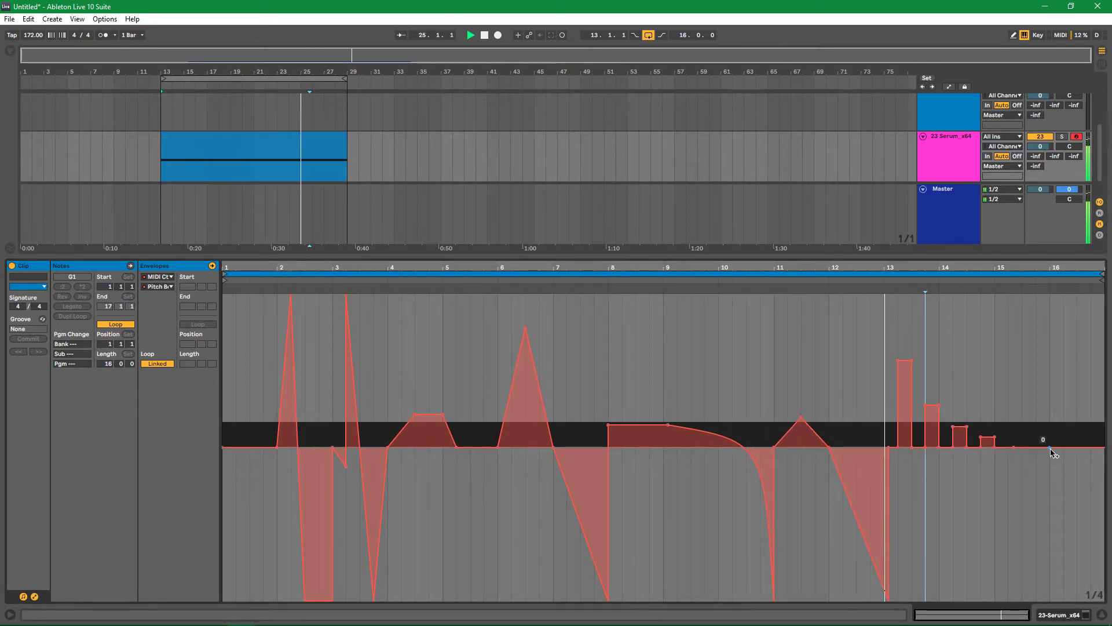
Dip the pitch bend to about -6519 near bar 16 and curve it up to the maximum at the clip's end
{"action": "left_click_drag", "start_coordinate": [1052, 450], "coordinate": [1050, 570]}
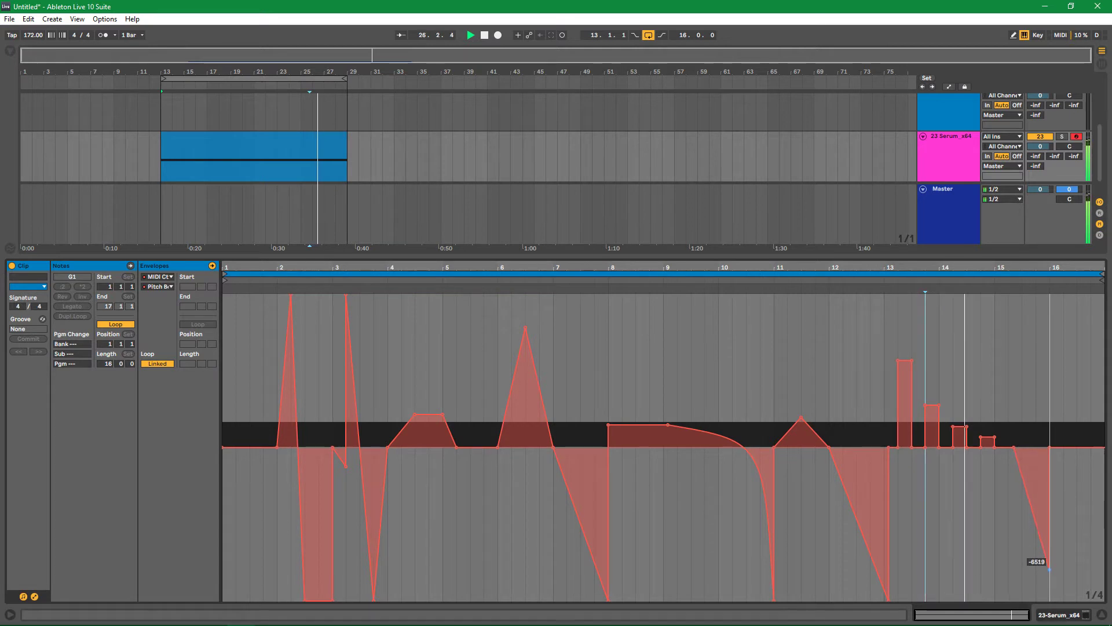
{"action": "left_click_drag", "start_coordinate": [1050, 570], "coordinate": [1070, 391]}
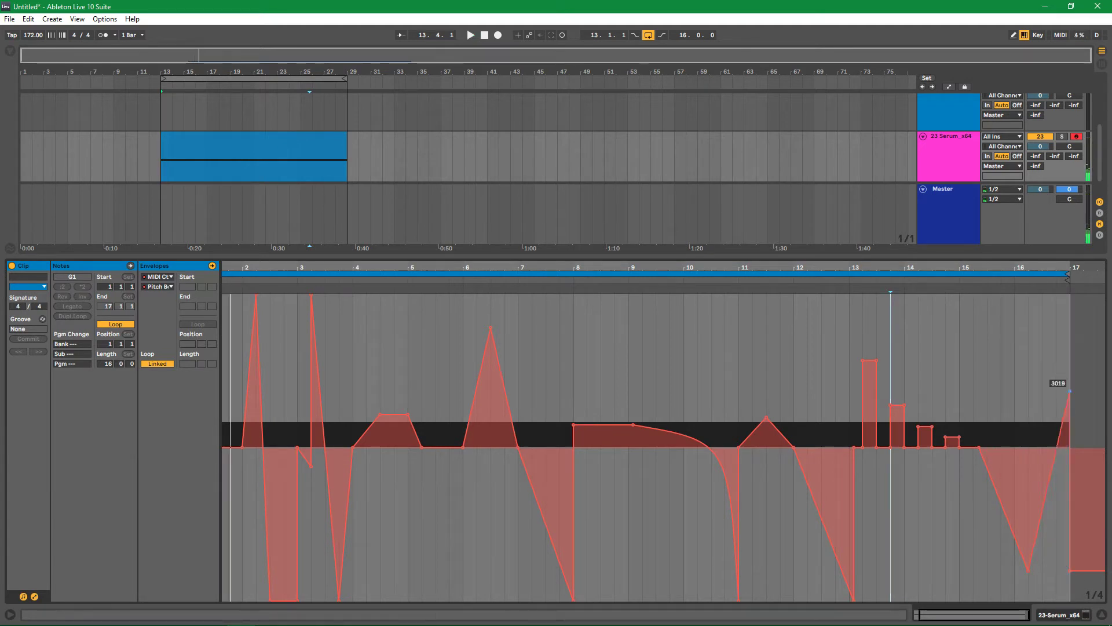
{"action": "left_click_drag", "start_coordinate": [1046, 441], "coordinate": [1046, 458]}
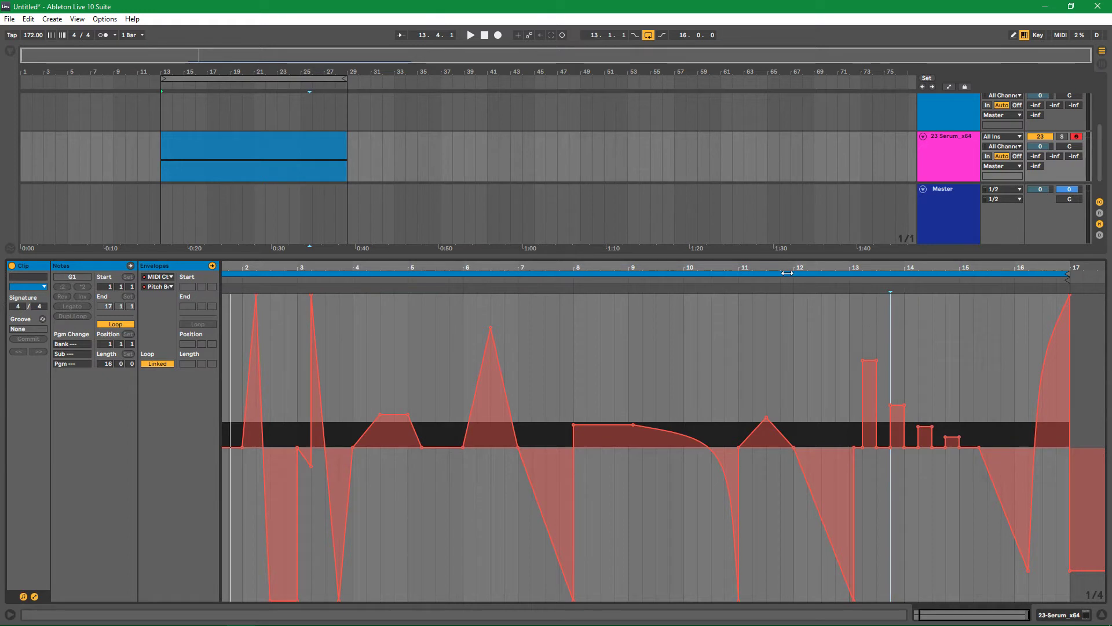
Reopen Serum from the track's devices and examine LFOs 1 to 5 in turn during playback, ending on LFO 5
{"action": "left_click", "coordinate": [961, 151]}
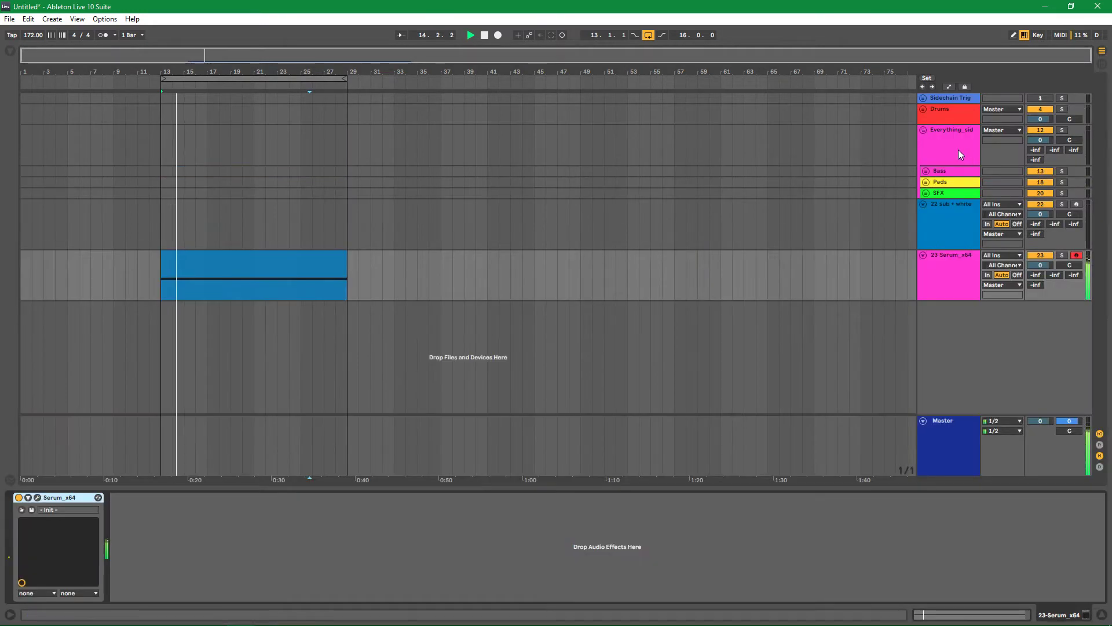
{"action": "left_click", "coordinate": [98, 497]}
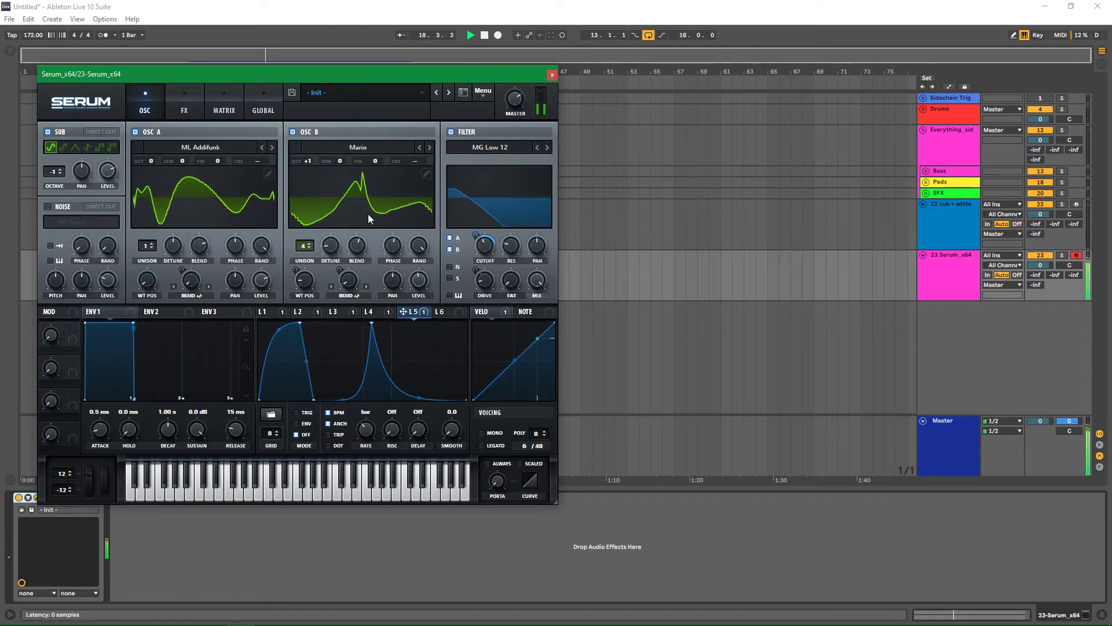
{"action": "left_click", "coordinate": [284, 314]}
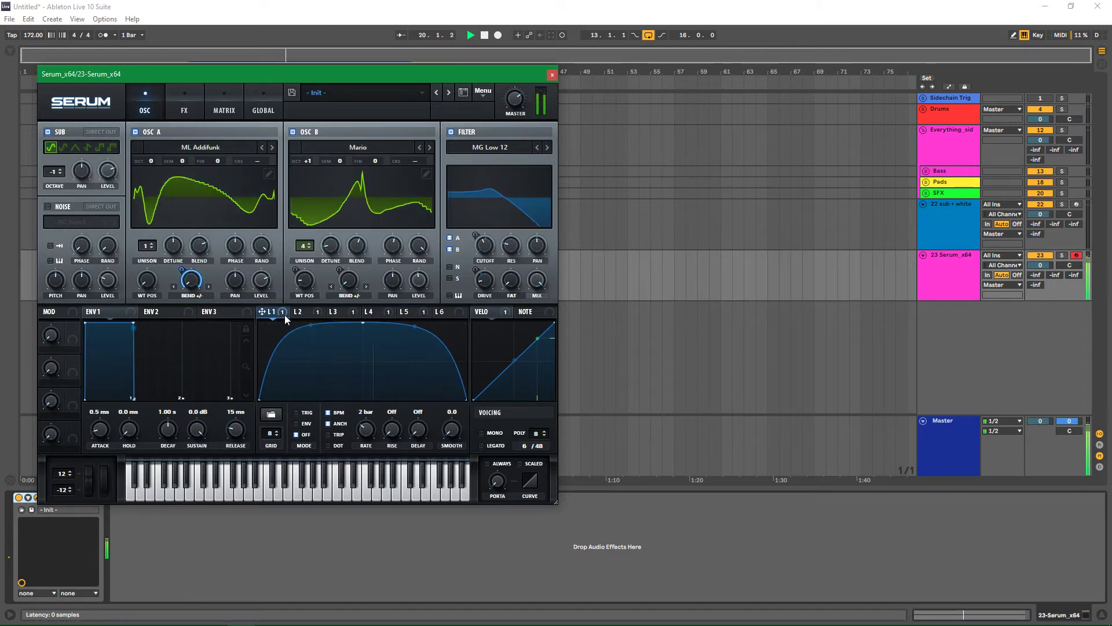
{"action": "left_click", "coordinate": [311, 312]}
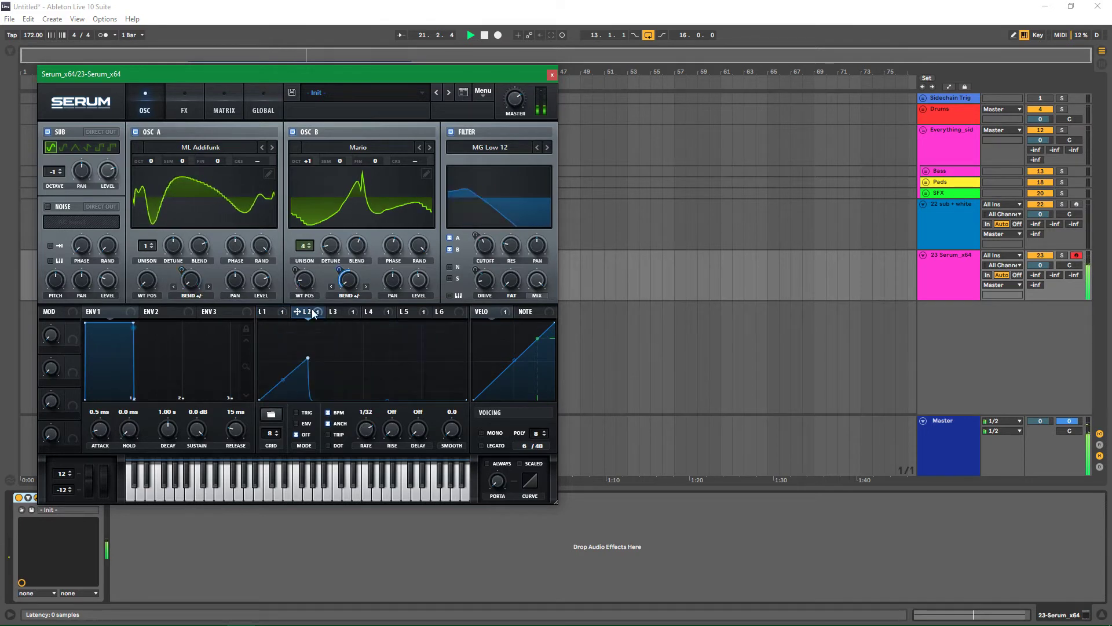
{"action": "left_click", "coordinate": [333, 311]}
{"action": "left_click", "coordinate": [369, 312]}
{"action": "left_click", "coordinate": [412, 314]}
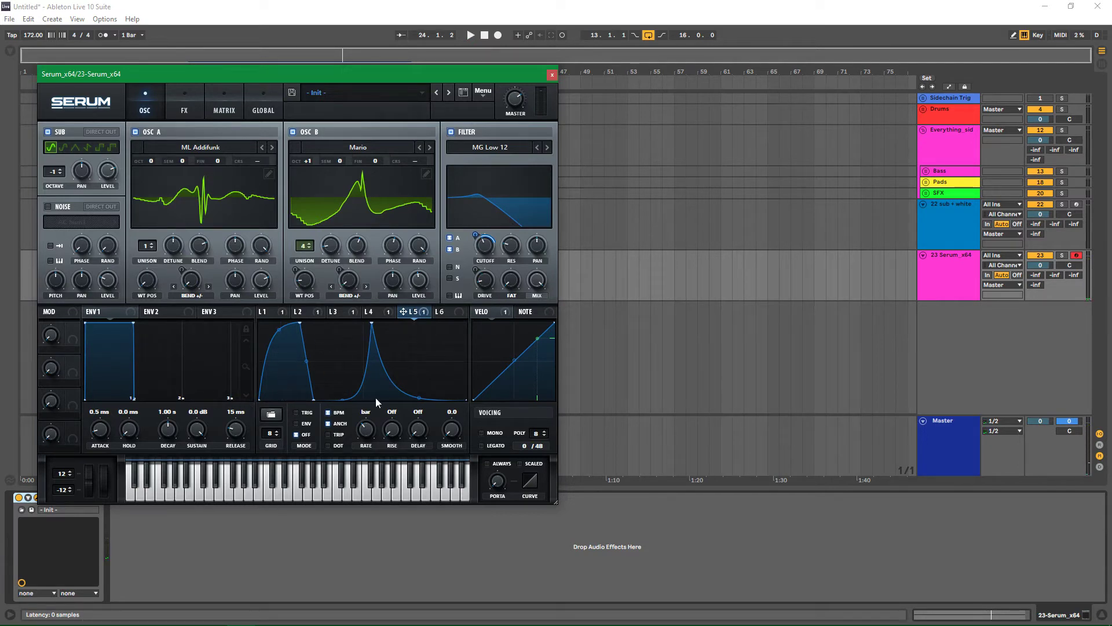
Expose LFO 5's rate as a configured parameter on the Serum device and close the plugin window
{"action": "left_click_drag", "start_coordinate": [366, 74], "coordinate": [696, 53]}
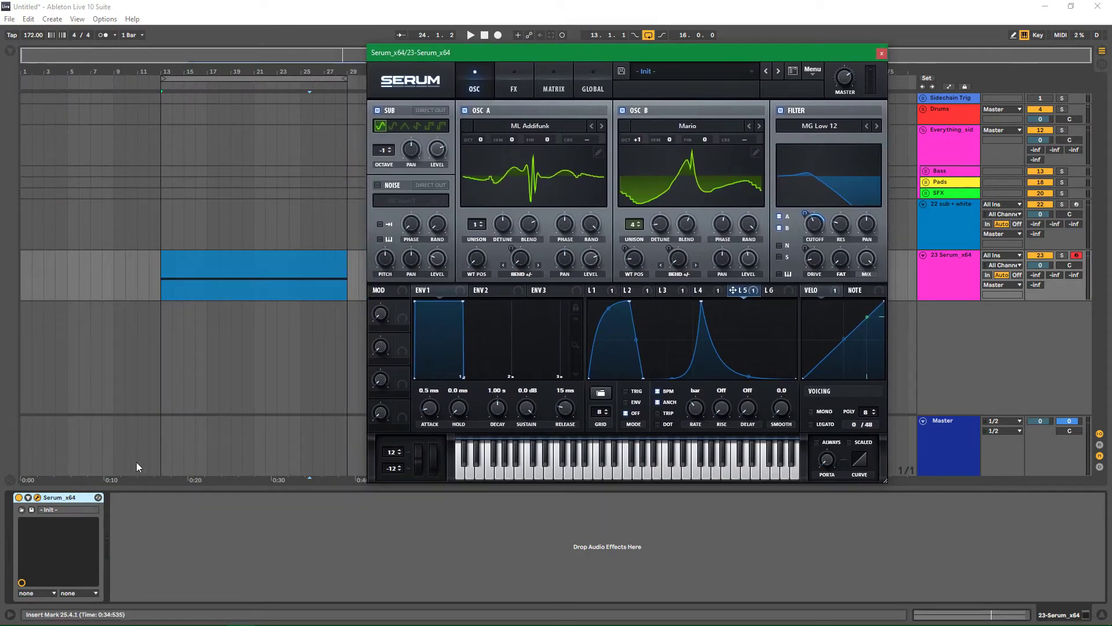
{"action": "left_click", "coordinate": [28, 498]}
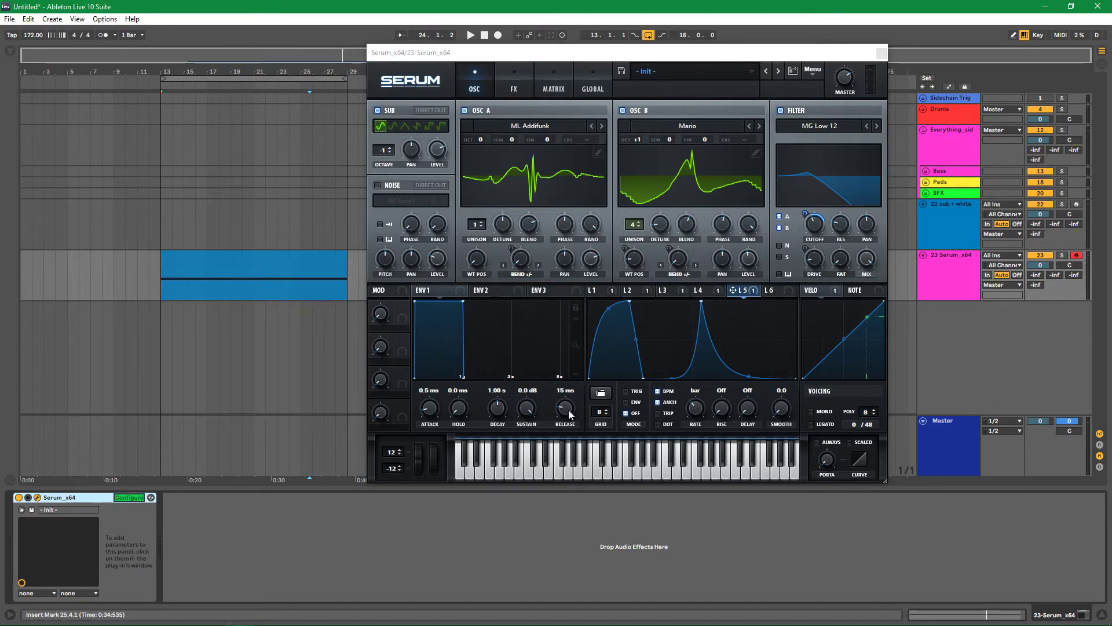
{"action": "left_click", "coordinate": [697, 415]}
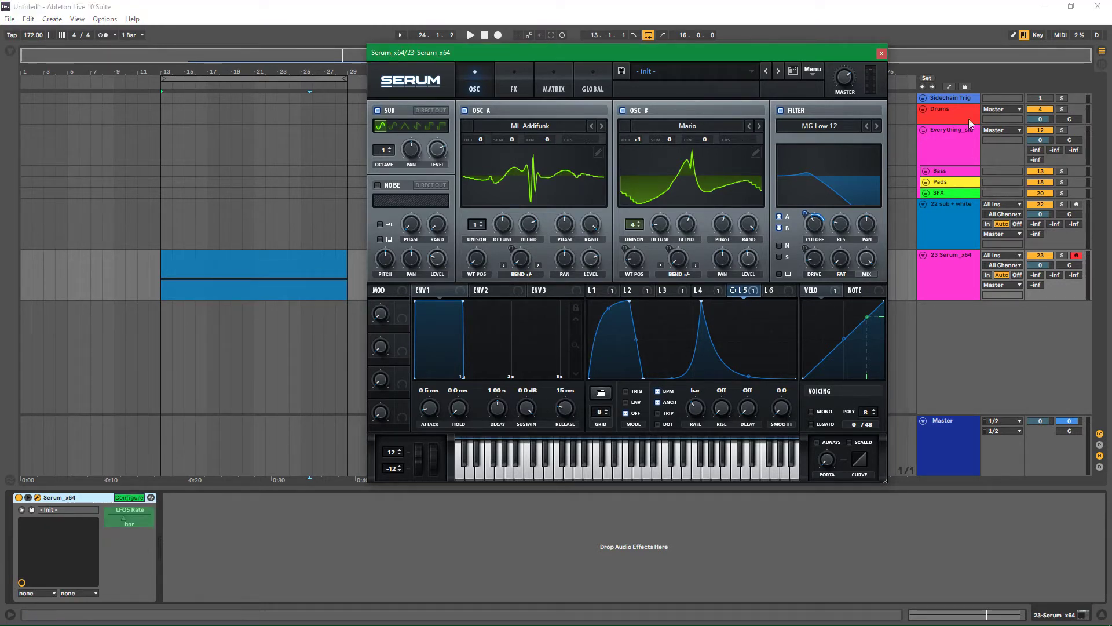
{"action": "left_click", "coordinate": [881, 53]}
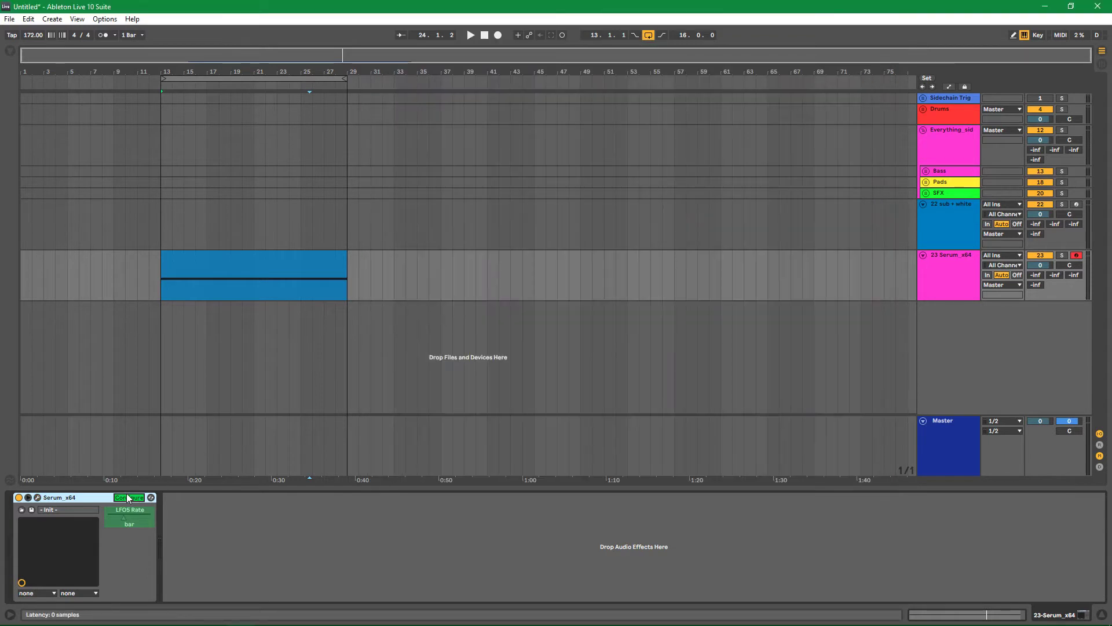
Show the LFO 5 Rate automation in its own lane on the Serum track, zoomed to the clip
{"action": "right_click", "coordinate": [125, 516]}
{"action": "left_click", "coordinate": [132, 524]}
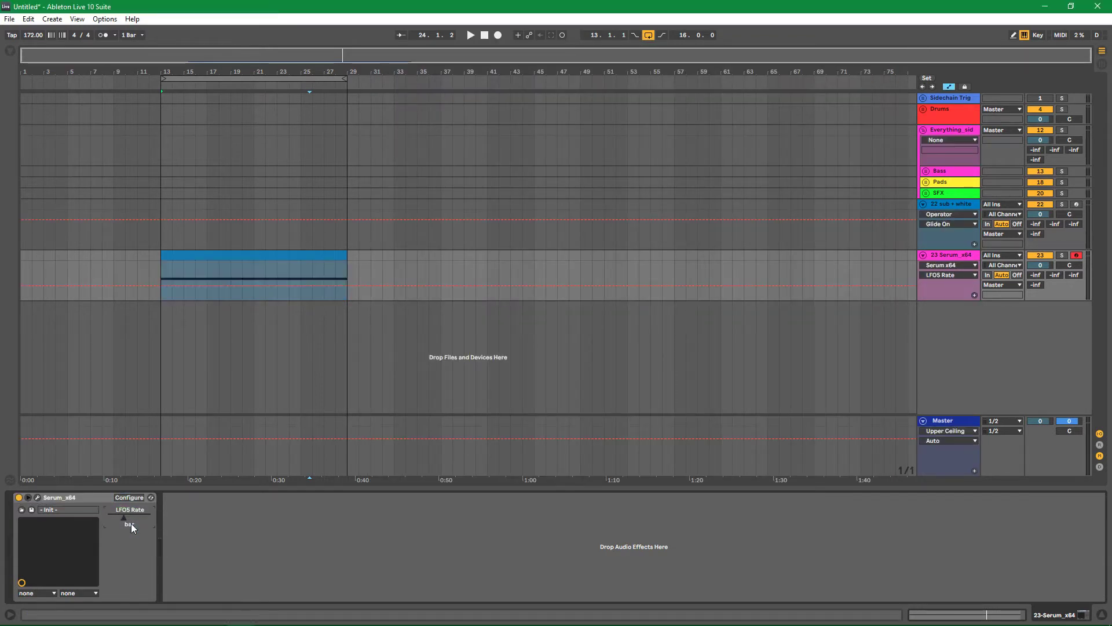
{"action": "left_click", "coordinate": [974, 296]}
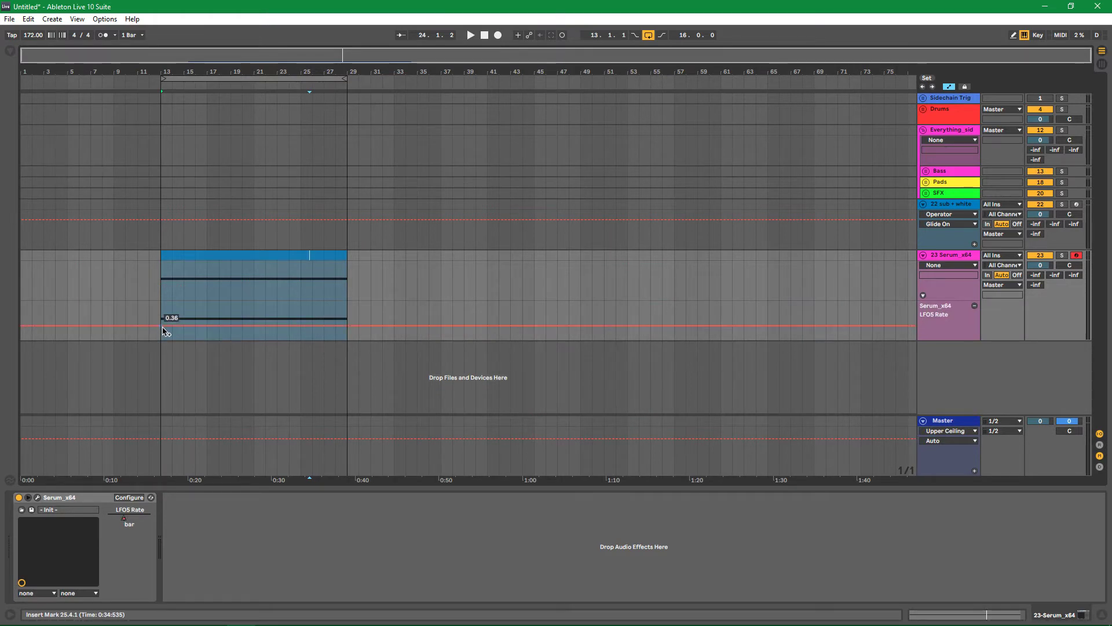
{"action": "key", "text": "z"}
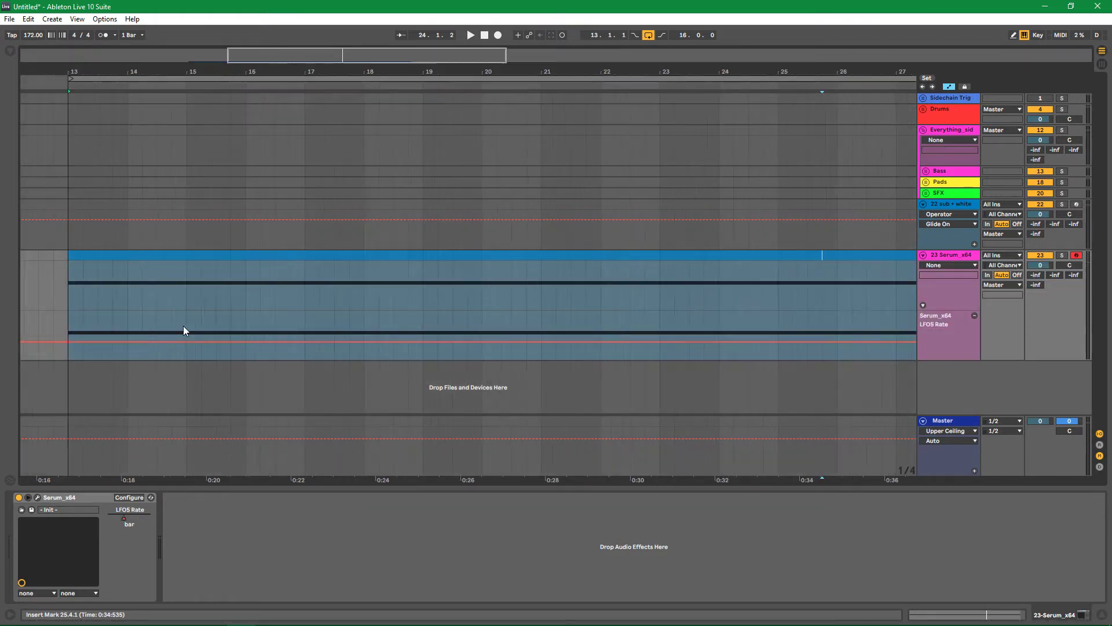
Draw a freehand LFO 5 Rate curve with varied rises and dips across the whole clip with the grid off, and play it back
{"action": "key", "text": "b"}
{"action": "right_click", "coordinate": [230, 349]}
{"action": "left_click", "coordinate": [240, 480]}
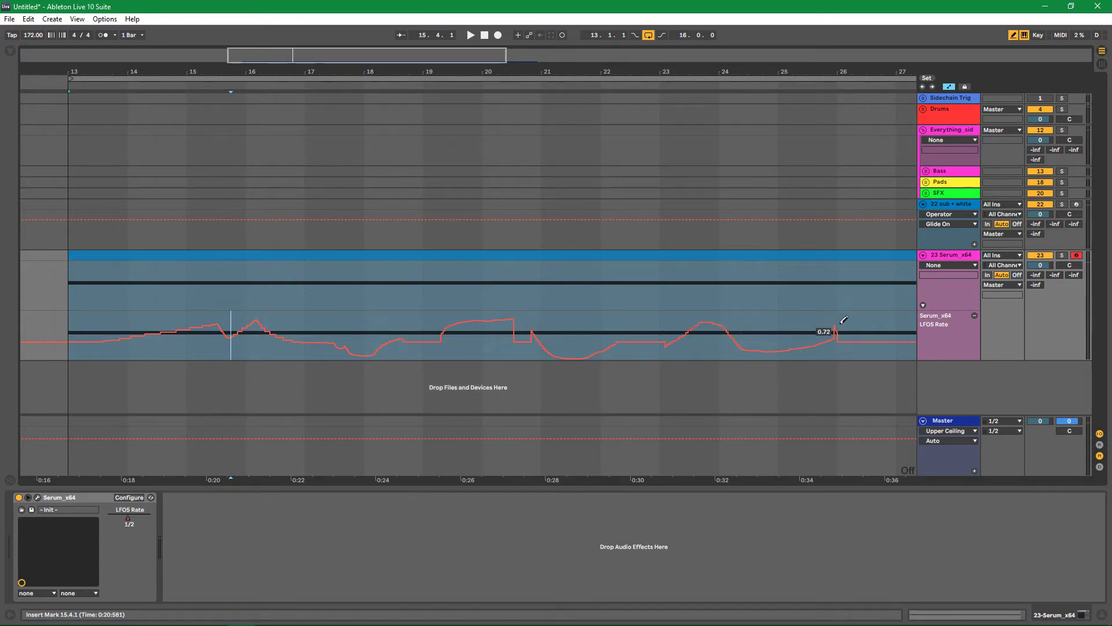
{"action": "scroll", "coordinate": [786, 352], "scroll_direction": "down", "scroll_amount": 3}
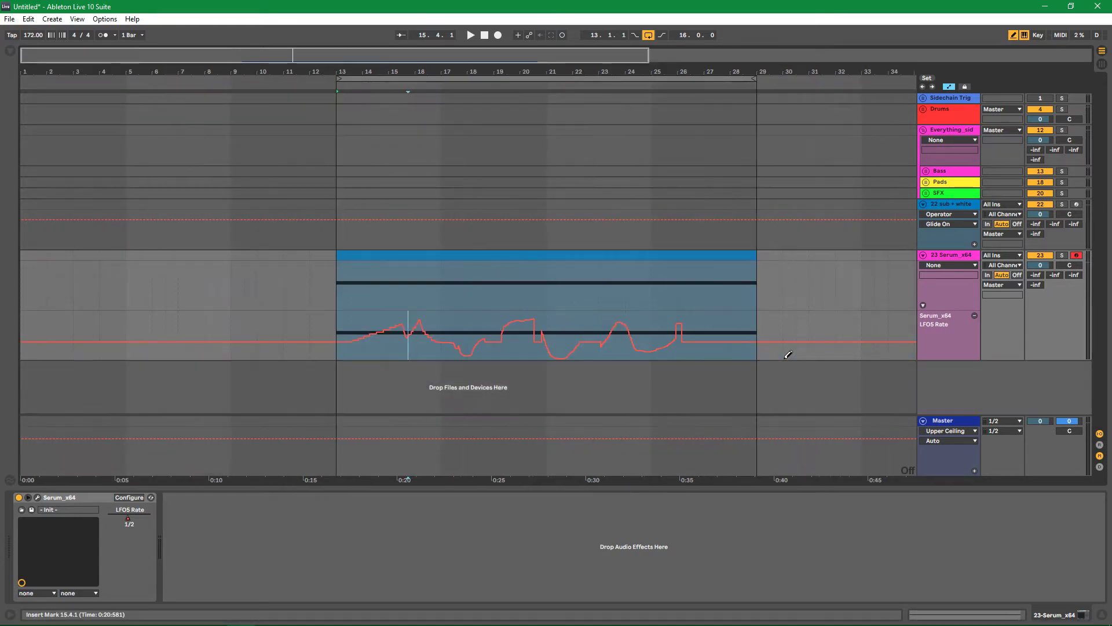
{"action": "key", "text": "b"}
{"action": "key", "text": "space"}
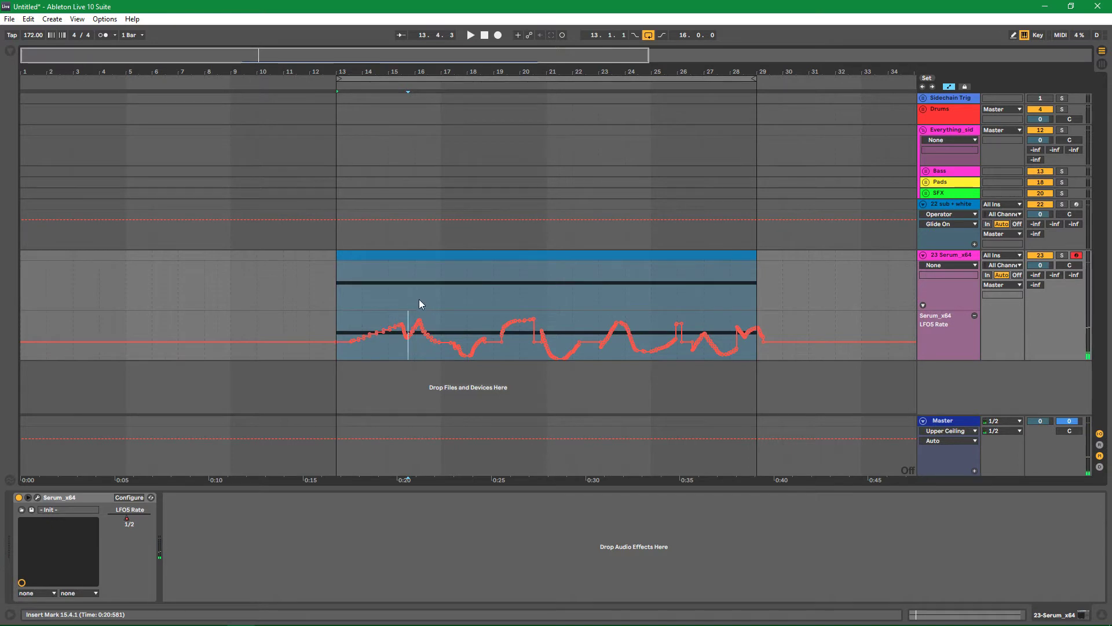
Undo the latest LFO 5 Rate strokes back to about bar 19 and replay the loop
{"action": "key", "text": "ctrl+z"}
{"action": "key", "text": "ctrl+z"}
{"action": "key", "text": "ctrl+z"}
{"action": "key", "text": "ctrl+z"}
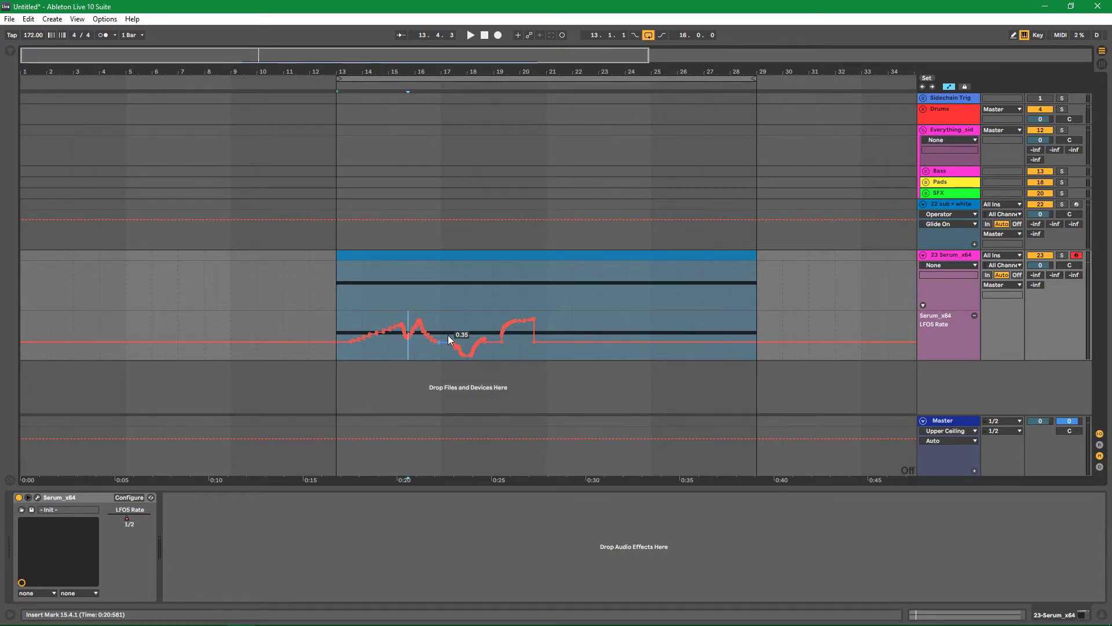
{"action": "key", "text": "space"}
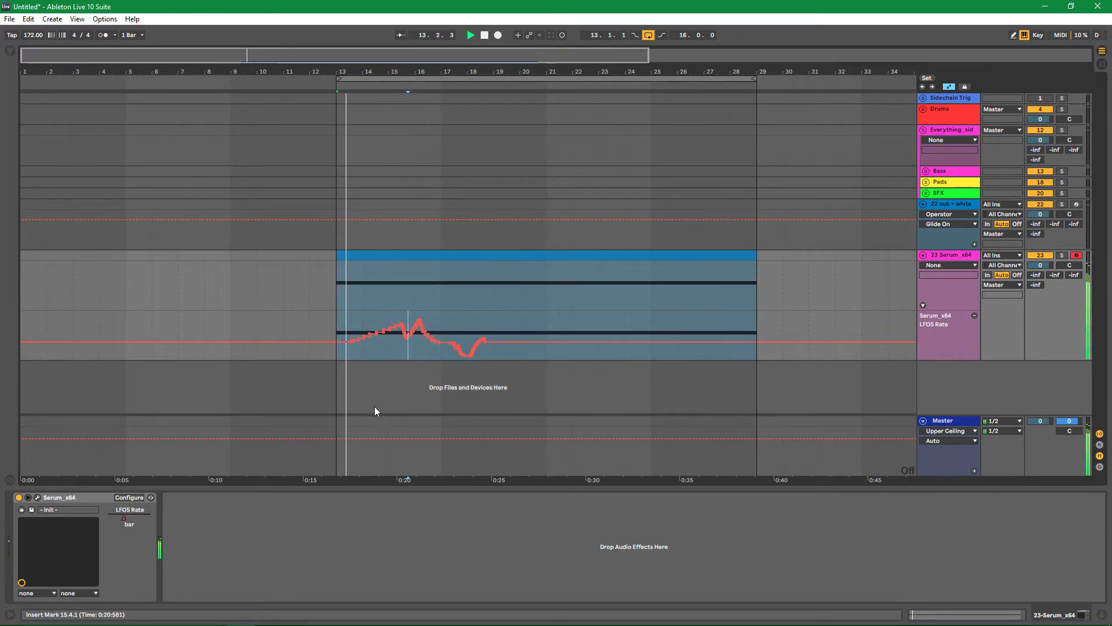
Redraw the LFO 5 Rate automation from about bar 15 to bar 28 with sharper steps and dips during playback
{"action": "key", "text": "space"}
{"action": "key", "text": "b"}
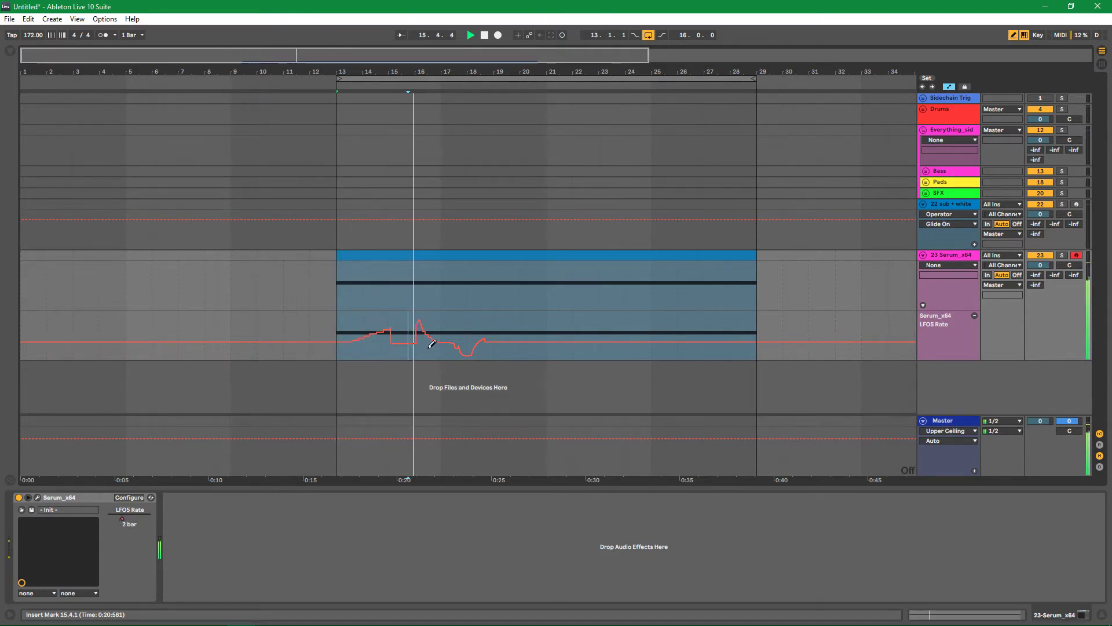
{"action": "mouse_move", "coordinate": [444, 341]}
{"action": "left_mouse_down"}
{"action": "mouse_move", "coordinate": [472, 350]}
{"action": "mouse_move", "coordinate": [488, 339]}
{"action": "mouse_move", "coordinate": [474, 331]}
{"action": "mouse_move", "coordinate": [488, 327]}
{"action": "mouse_move", "coordinate": [505, 349]}
{"action": "mouse_move", "coordinate": [538, 330]}
{"action": "mouse_move", "coordinate": [598, 350]}
{"action": "mouse_move", "coordinate": [635, 319]}
{"action": "mouse_move", "coordinate": [647, 346]}
{"action": "mouse_move", "coordinate": [695, 335]}
{"action": "mouse_move", "coordinate": [748, 349]}
{"action": "left_mouse_up"}
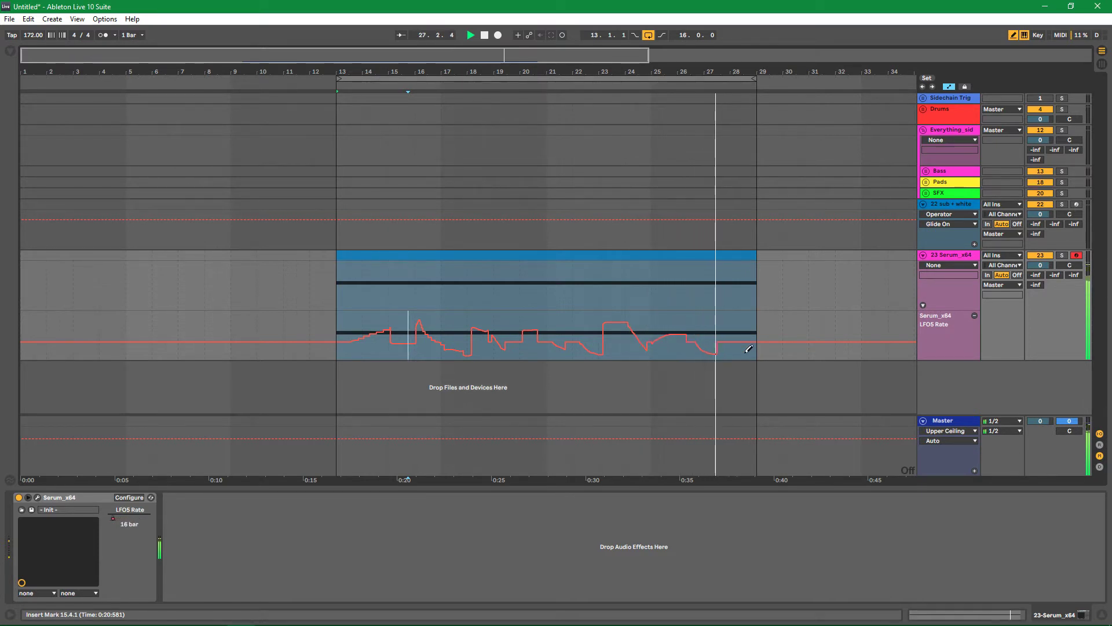
{"action": "key", "text": "space"}
Expose oscillator A's warp as a configured Serum parameter and show its automation in a separate lane
{"action": "left_click", "coordinate": [130, 498]}
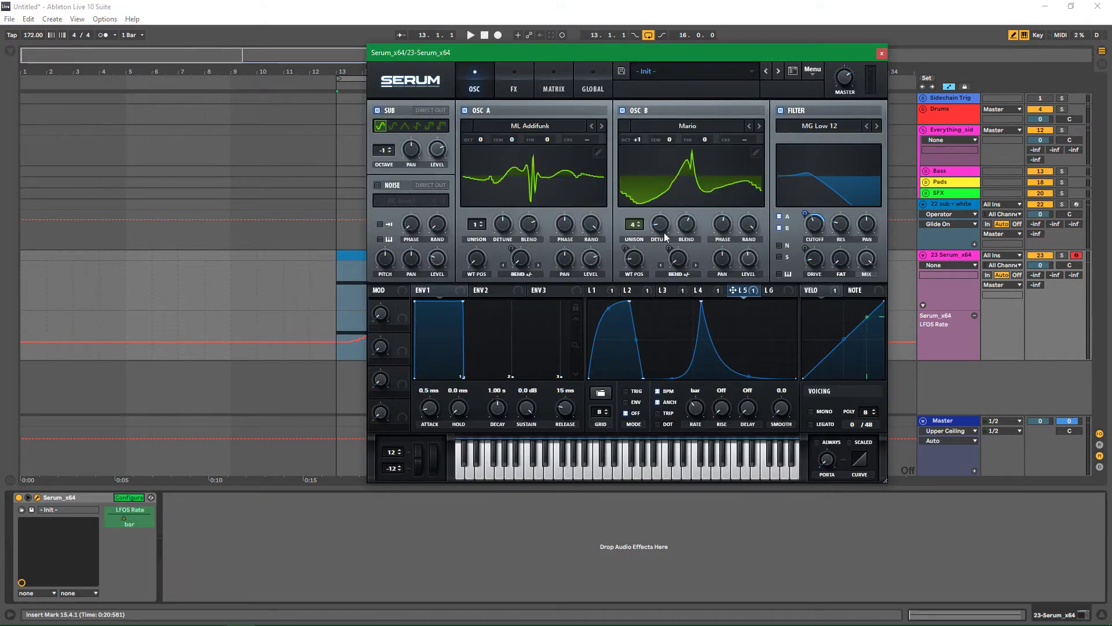
{"action": "left_click", "coordinate": [520, 260]}
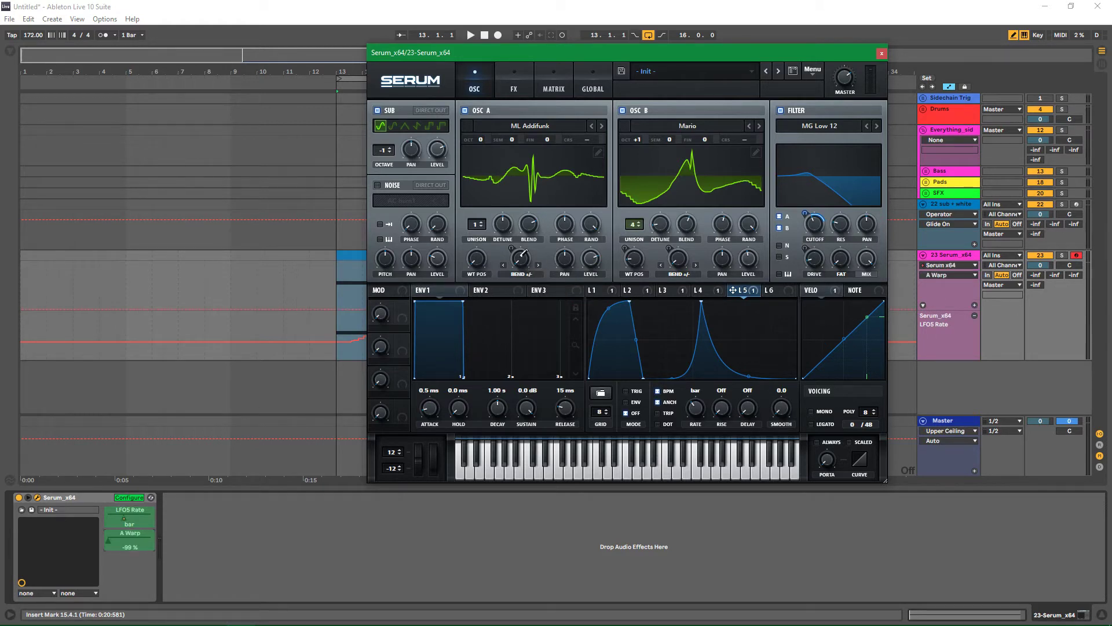
{"action": "left_click", "coordinate": [882, 53]}
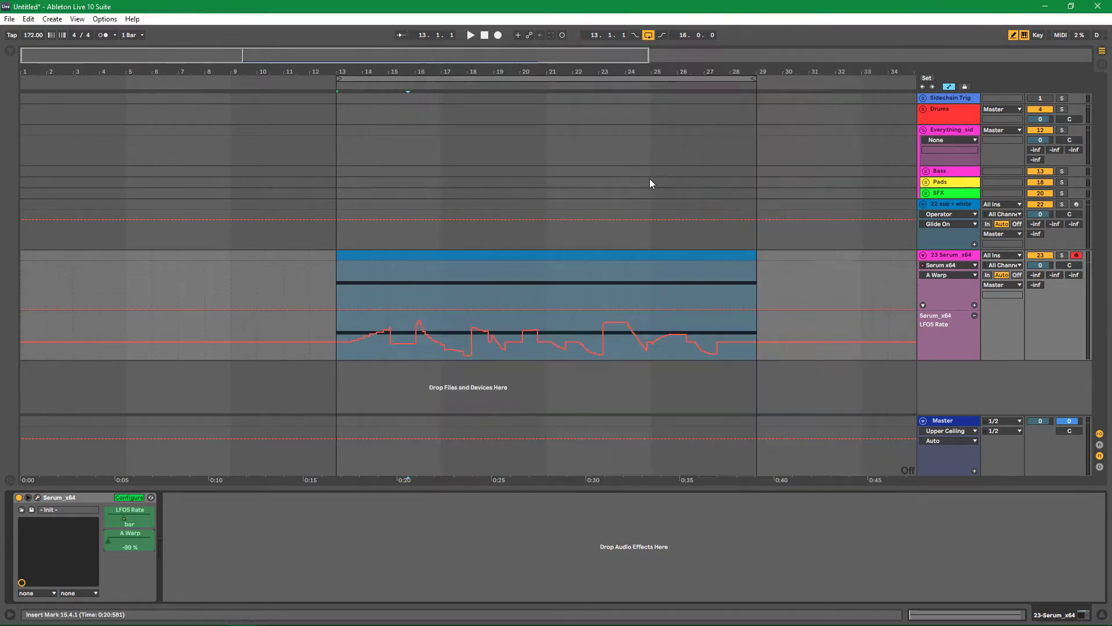
{"action": "right_click", "coordinate": [109, 540]}
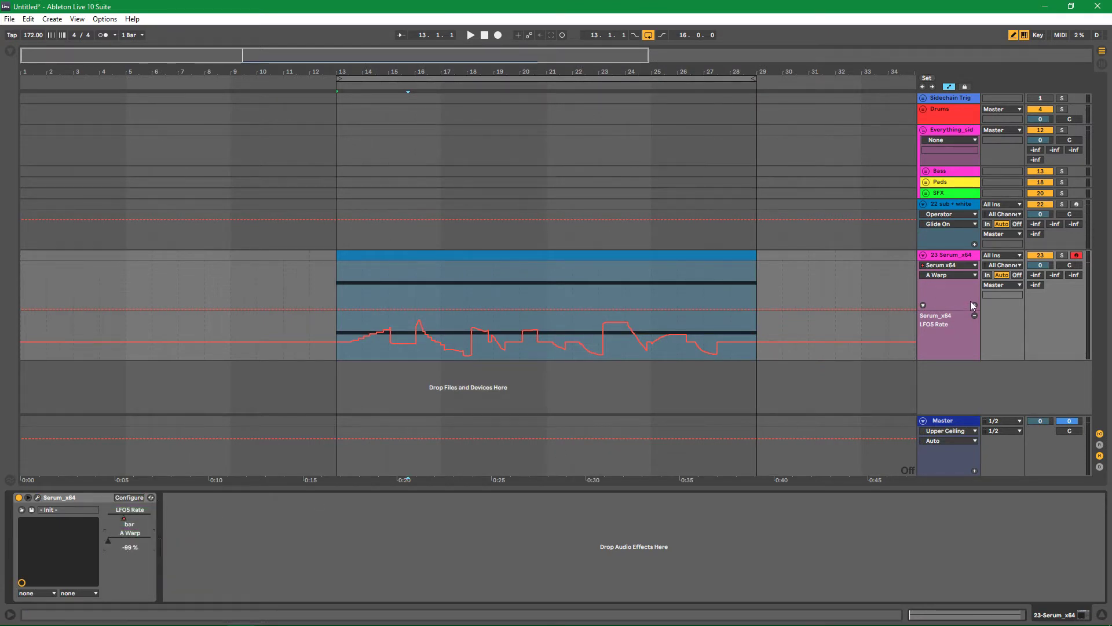
{"action": "left_click", "coordinate": [973, 305]}
Draw freehand A Warp automation across the clip and raise LFO 5 Rate to its maximum from about bar 23 to bar 25
{"action": "key", "text": "space"}
{"action": "mouse_move", "coordinate": [344, 345]}
{"action": "left_mouse_down"}
{"action": "mouse_move", "coordinate": [422, 330]}
{"action": "mouse_move", "coordinate": [368, 348]}
{"action": "mouse_move", "coordinate": [380, 318]}
{"action": "mouse_move", "coordinate": [420, 307]}
{"action": "mouse_move", "coordinate": [427, 349]}
{"action": "mouse_move", "coordinate": [452, 357]}
{"action": "mouse_move", "coordinate": [493, 335]}
{"action": "mouse_move", "coordinate": [549, 353]}
{"action": "mouse_move", "coordinate": [543, 364]}
{"action": "mouse_move", "coordinate": [591, 341]}
{"action": "mouse_move", "coordinate": [601, 362]}
{"action": "left_mouse_up"}
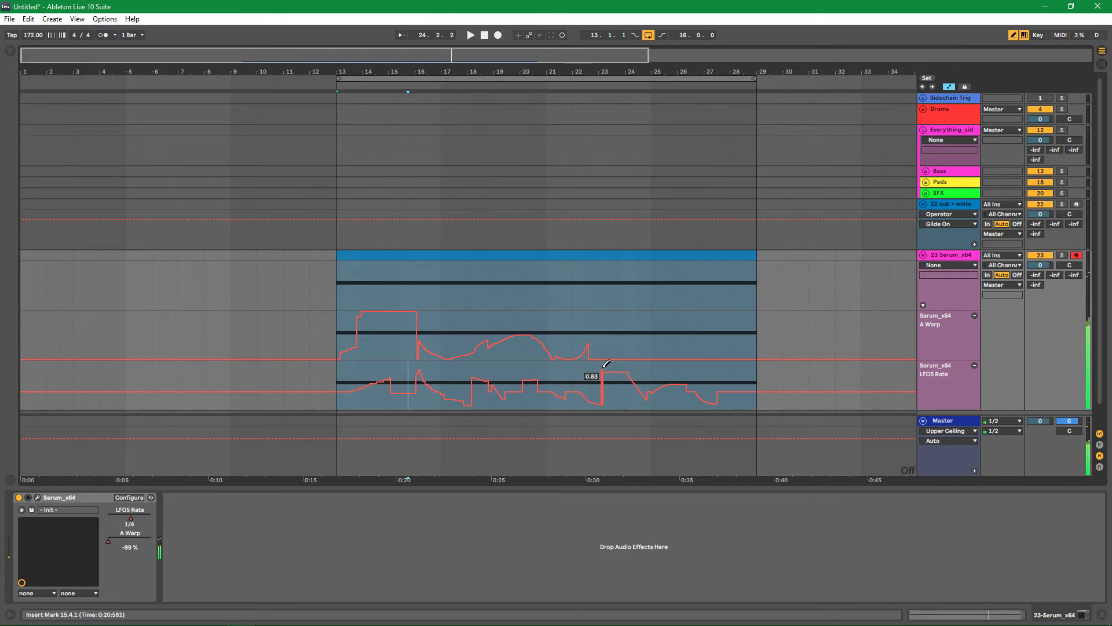
{"action": "left_click", "coordinate": [585, 88]}
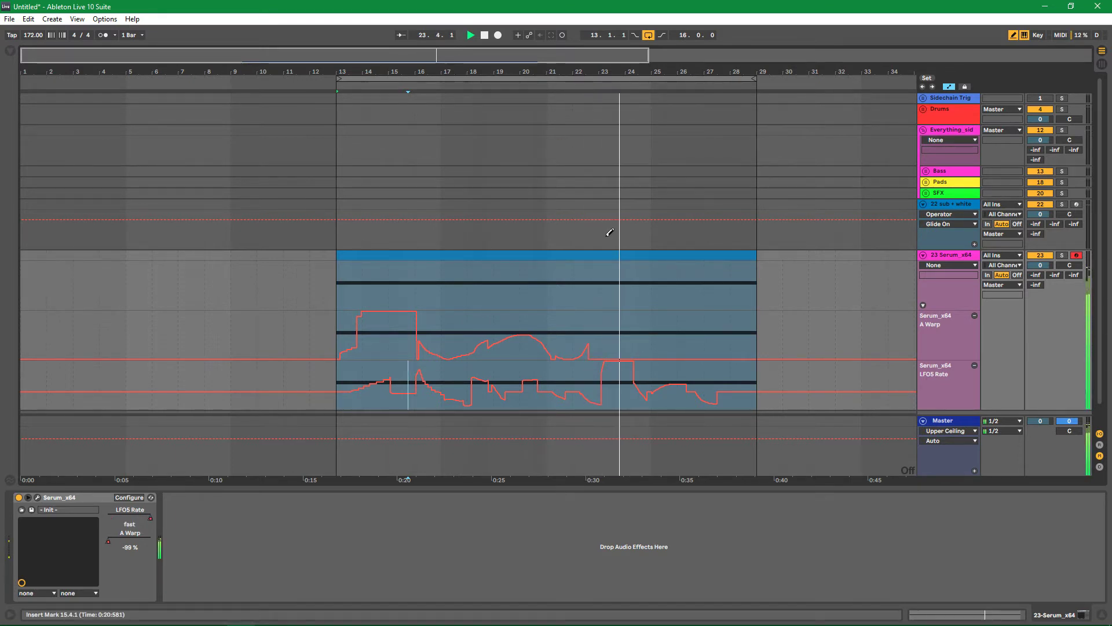
{"action": "mouse_move", "coordinate": [643, 365]}
{"action": "left_mouse_down"}
{"action": "mouse_move", "coordinate": [694, 339]}
{"action": "mouse_move", "coordinate": [731, 351]}
{"action": "mouse_move", "coordinate": [763, 328]}
{"action": "left_mouse_up"}
{"action": "key", "text": "b"}
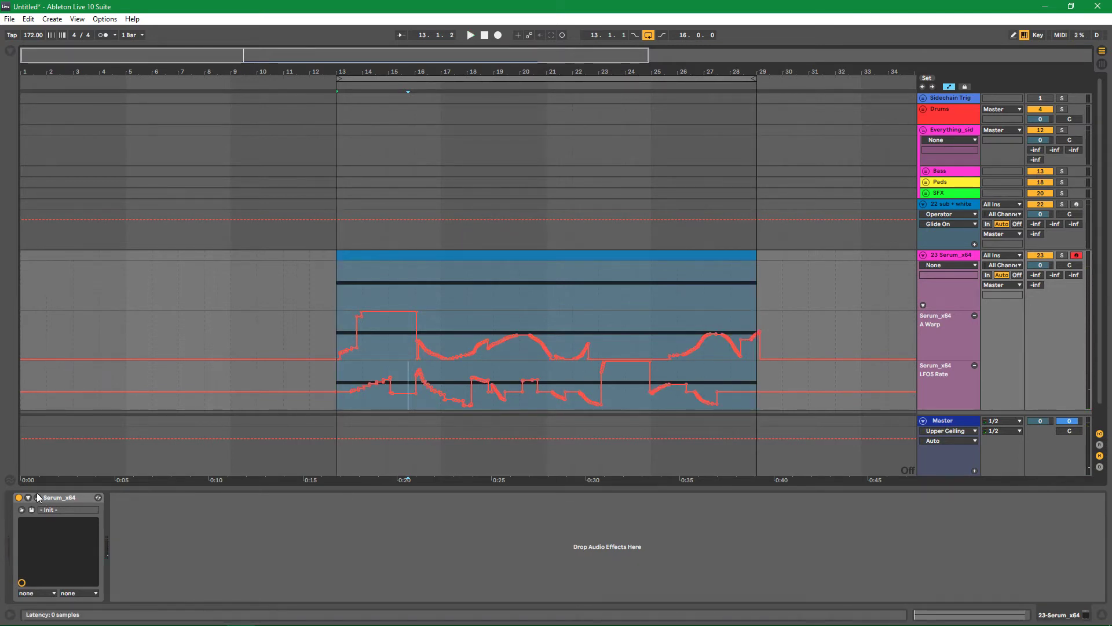
Reopen Serum, enable the noise oscillator with the Atmos 44 sample and adjust its phase during playback
{"action": "left_click", "coordinate": [36, 497]}
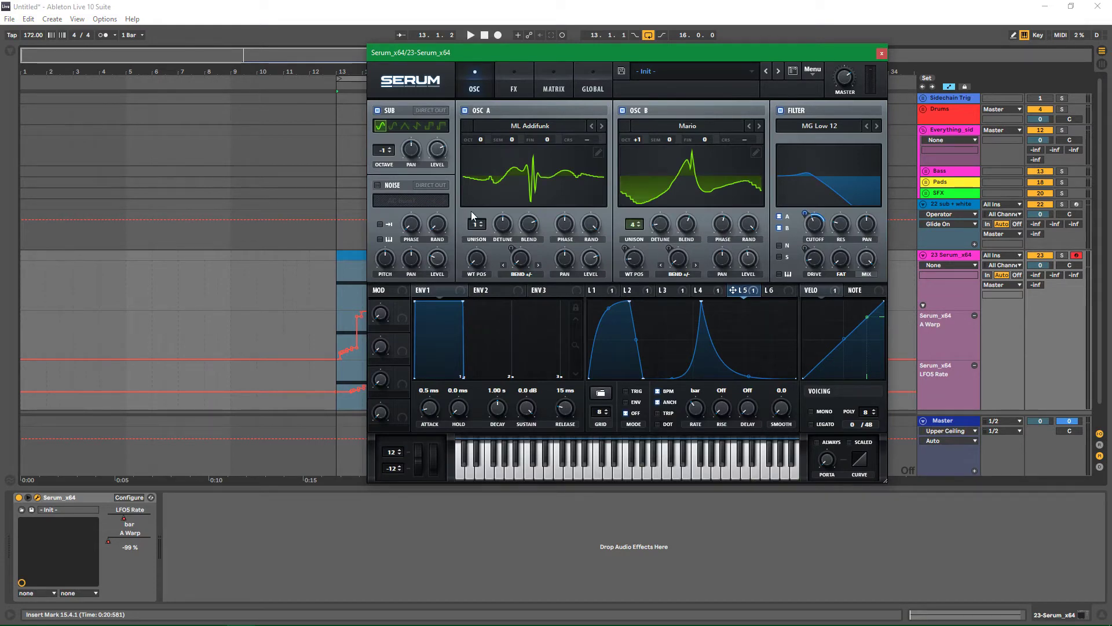
{"action": "left_click", "coordinate": [375, 186]}
{"action": "left_click", "coordinate": [410, 201]}
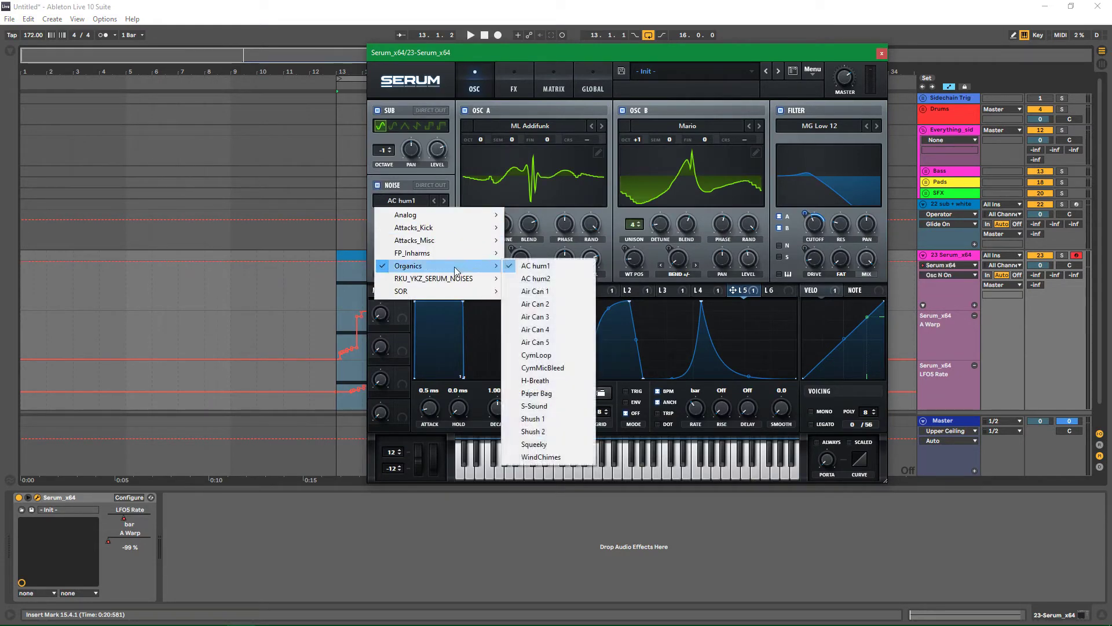
{"action": "mouse_move", "coordinate": [455, 292]}
{"action": "left_click", "coordinate": [536, 374]}
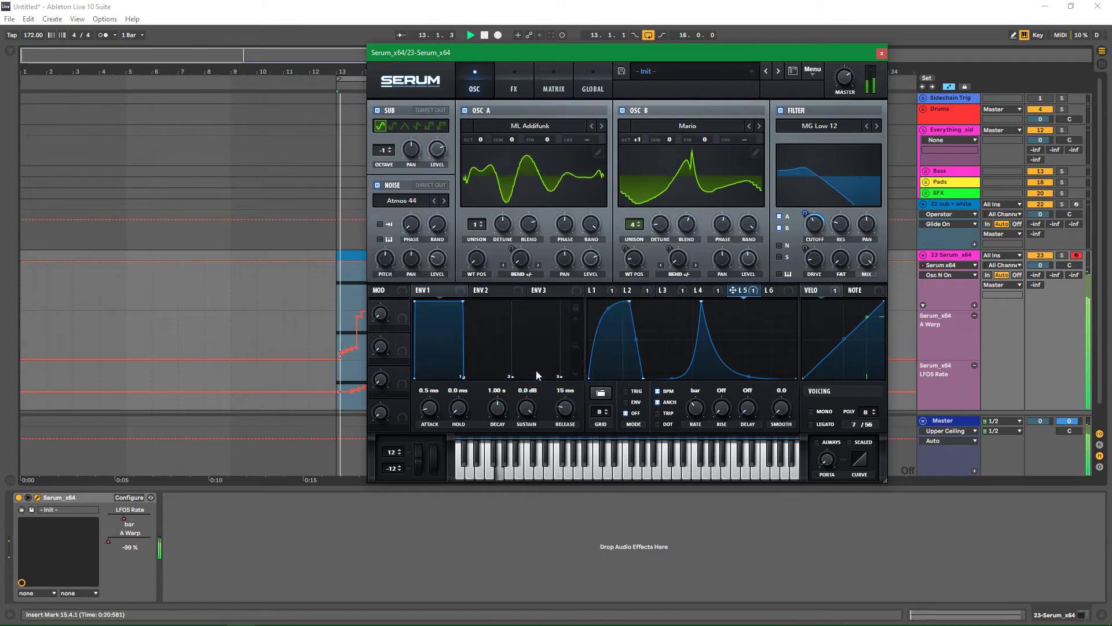
{"action": "key", "text": "space"}
{"action": "left_click", "coordinate": [416, 235]}
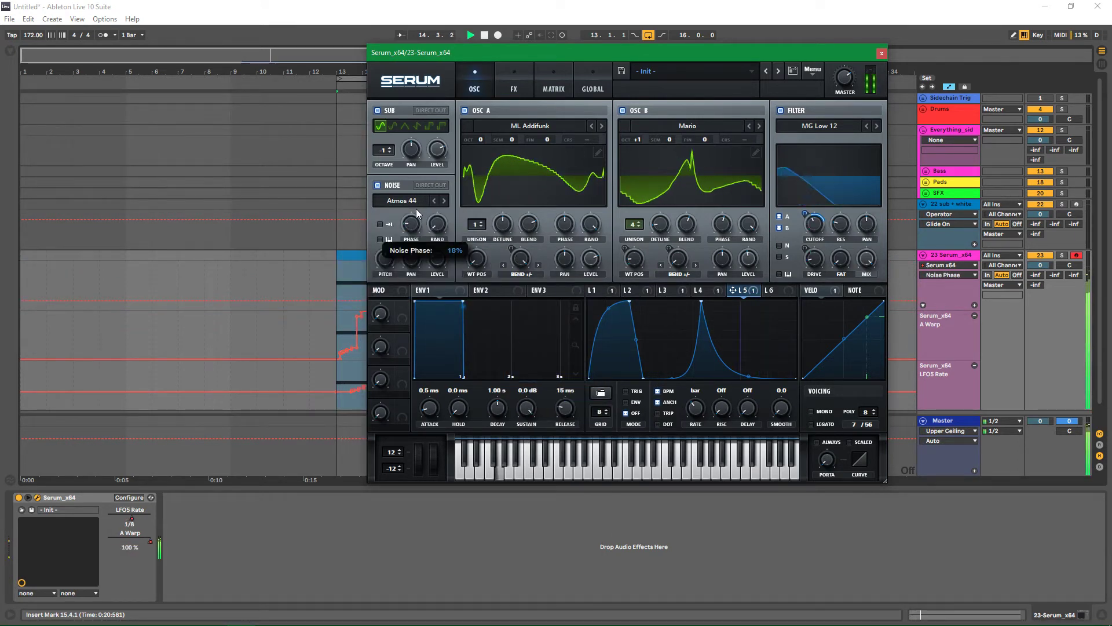
{"action": "left_click_drag", "start_coordinate": [410, 229], "coordinate": [409, 224]}
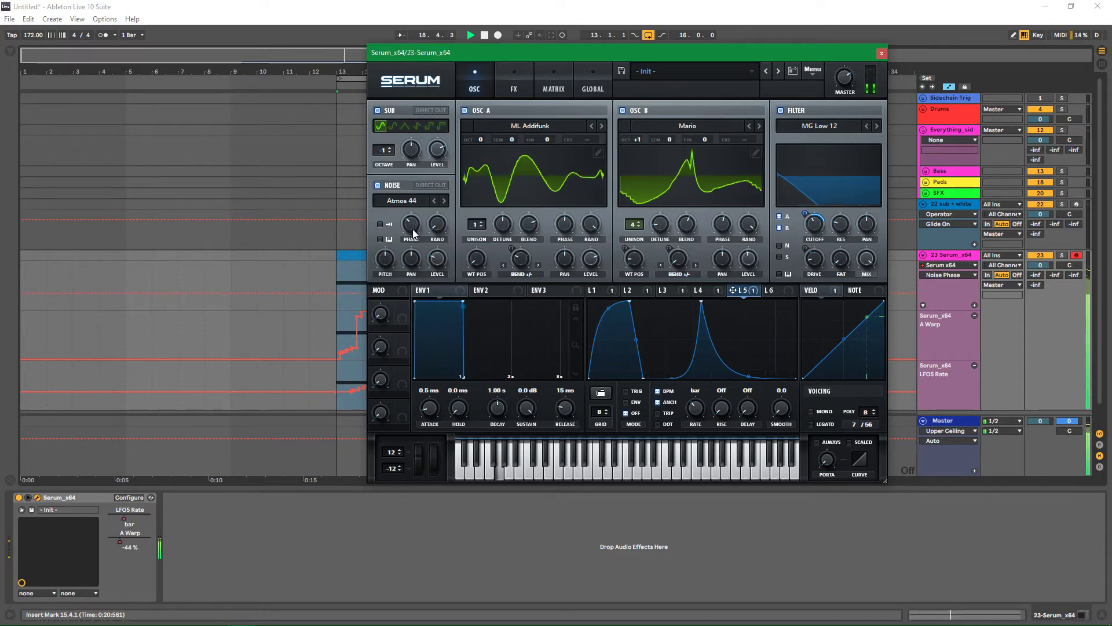
Switch the noise sample to Air Can 2 from Organics and adjust its phase and phase randomness
{"action": "left_click", "coordinate": [427, 203]}
{"action": "mouse_move", "coordinate": [482, 270]}
{"action": "left_click", "coordinate": [535, 303]}
{"action": "mouse_move", "coordinate": [411, 243]}
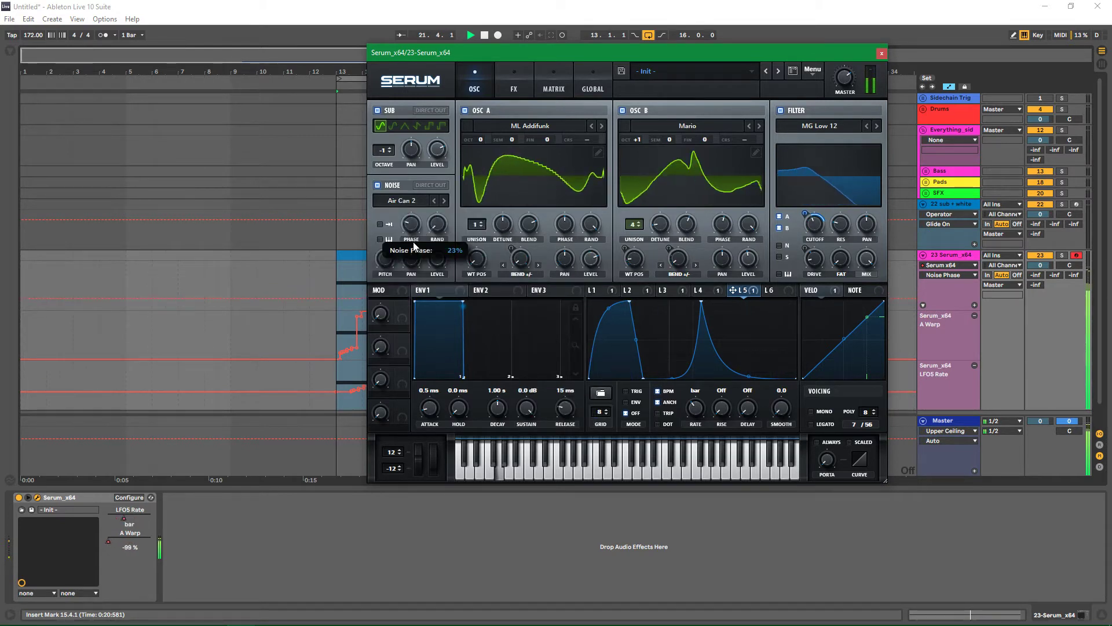
{"action": "left_click", "coordinate": [430, 242]}
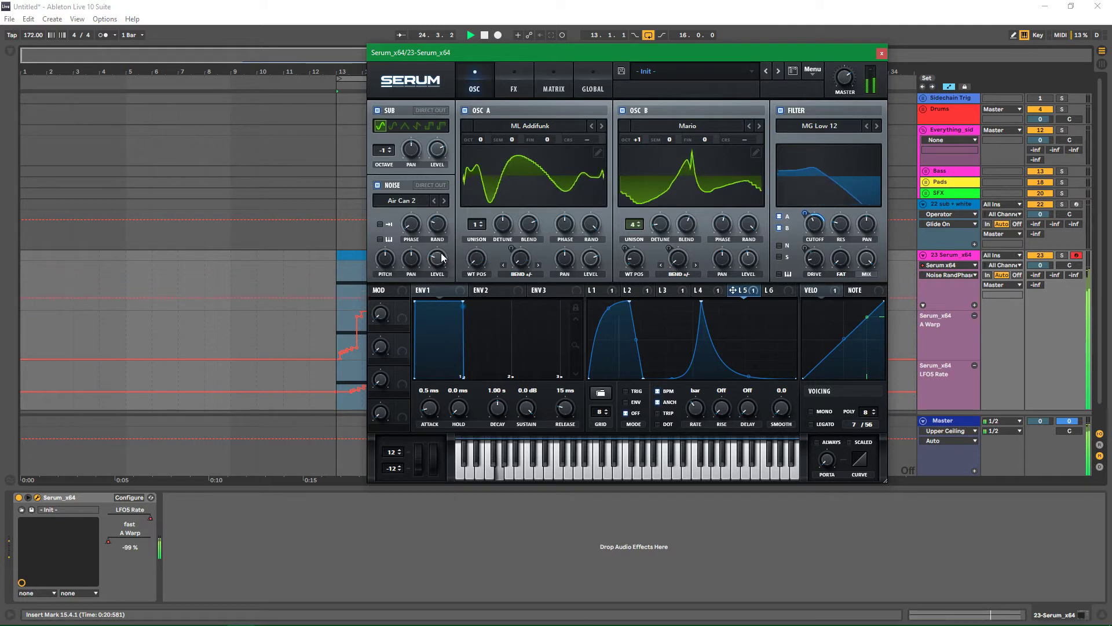
Turn on keyboard pitch tracking for the noise oscillator and adjust its pitch
{"action": "left_click", "coordinate": [433, 276]}
{"action": "left_click", "coordinate": [387, 259]}
{"action": "left_click", "coordinate": [380, 239]}
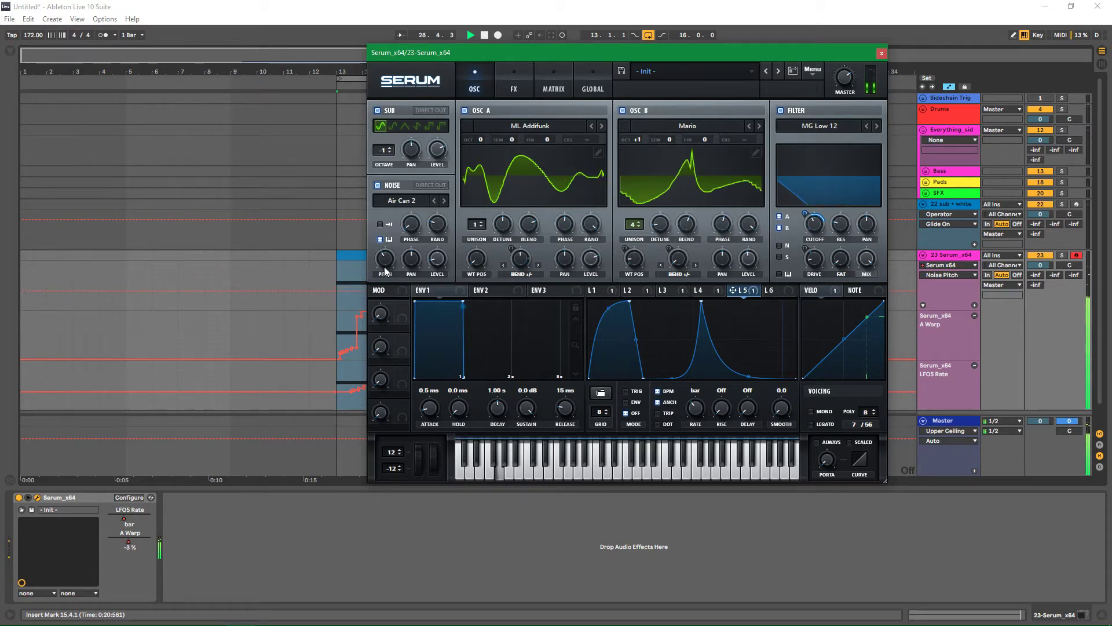
Set the noise phase to about 48% and level to about 27%, and adjust its phase randomness
{"action": "left_click", "coordinate": [437, 259]}
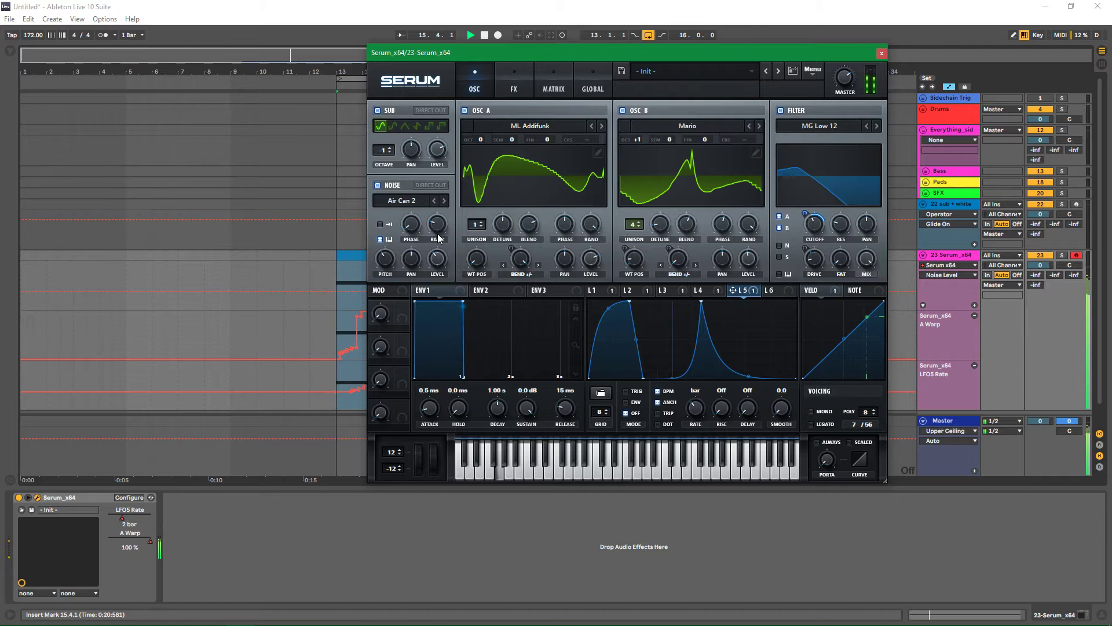
{"action": "left_click", "coordinate": [437, 226]}
{"action": "left_click", "coordinate": [411, 225]}
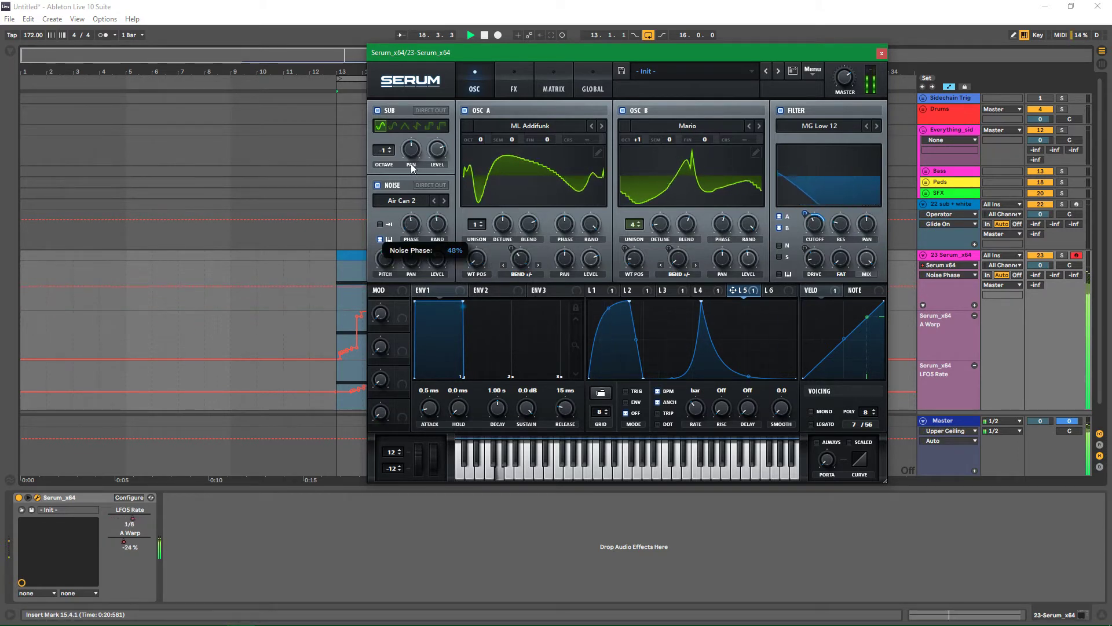
{"action": "left_click", "coordinate": [438, 271]}
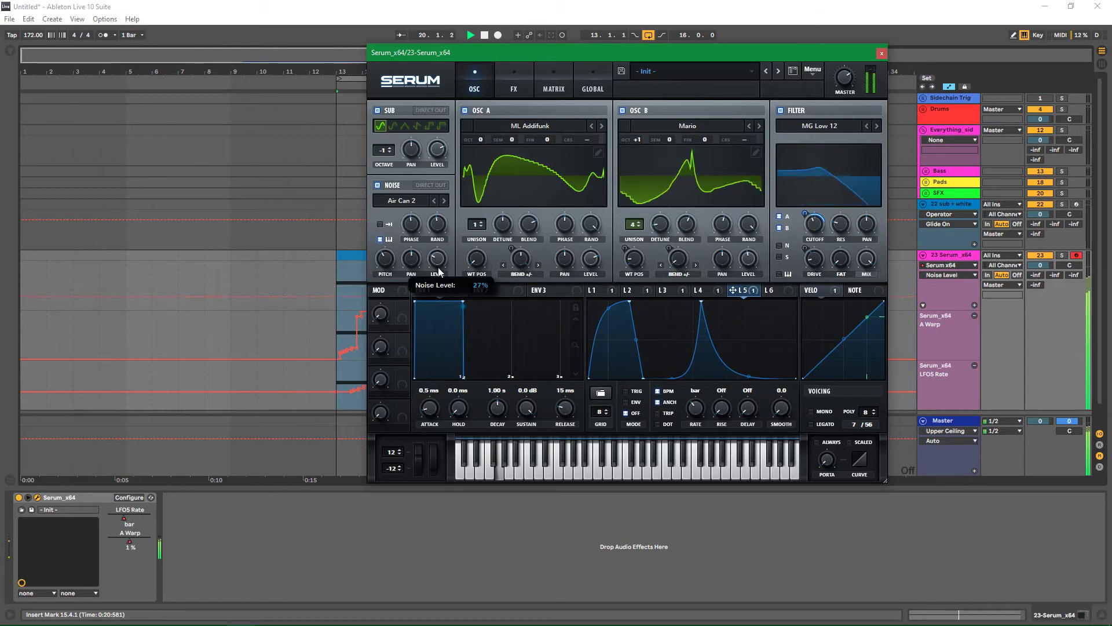
Try the Inharmx 3 sample from FP_Inharms in the noise oscillator
{"action": "left_click", "coordinate": [416, 200]}
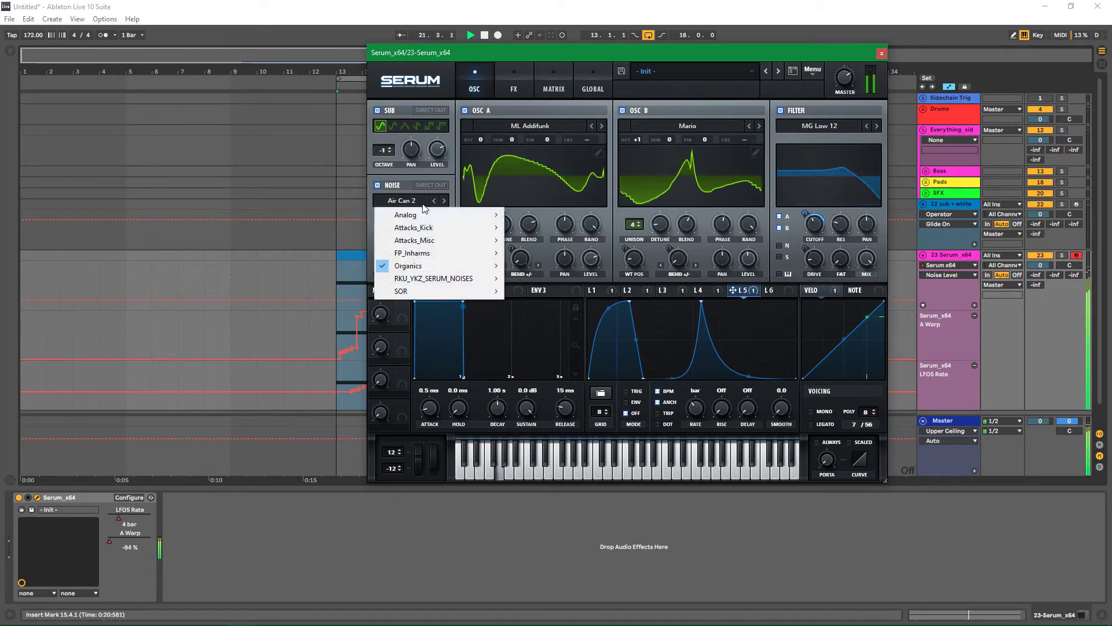
{"action": "mouse_move", "coordinate": [447, 255]}
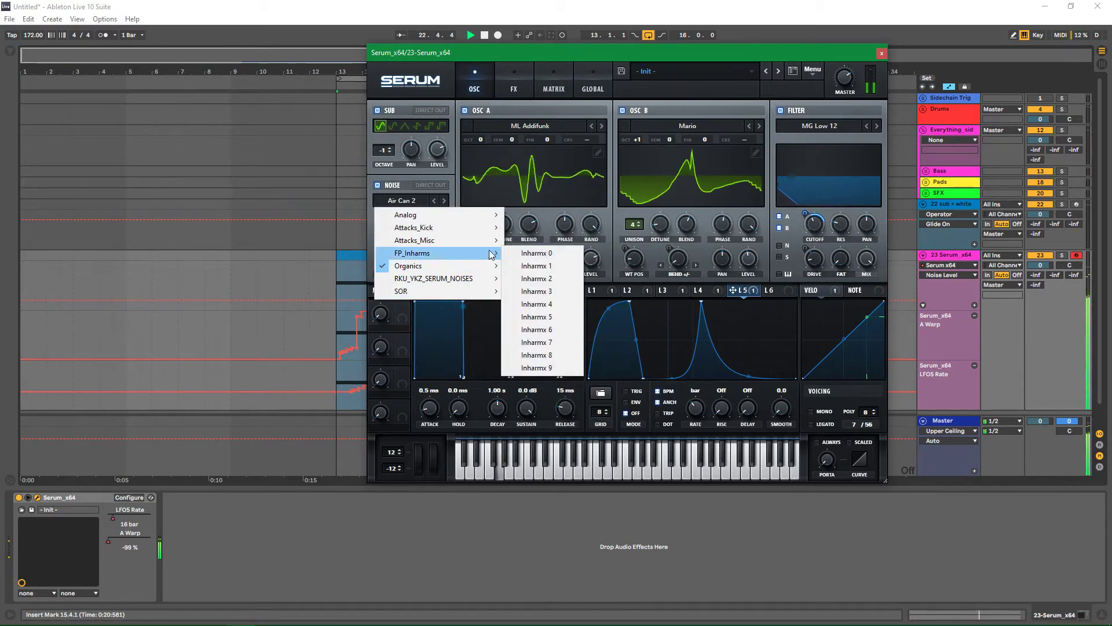
{"action": "left_click", "coordinate": [547, 291]}
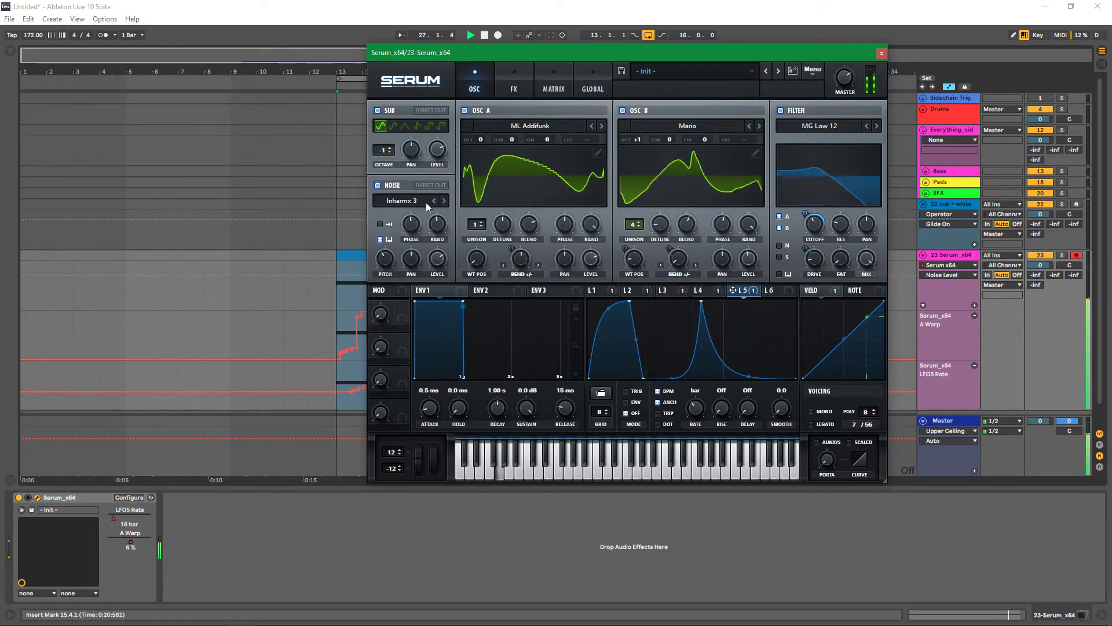
Load the XF_KikAtk_02 noise sample, lower its level and close the Serum window
{"action": "left_click", "coordinate": [405, 200]}
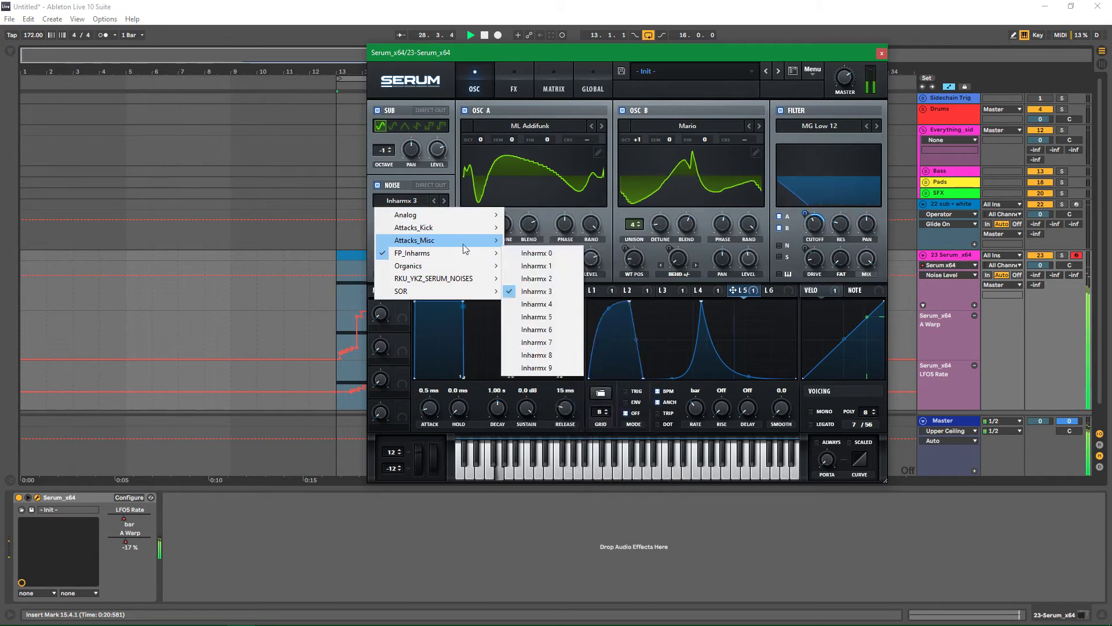
{"action": "left_click", "coordinate": [515, 238]}
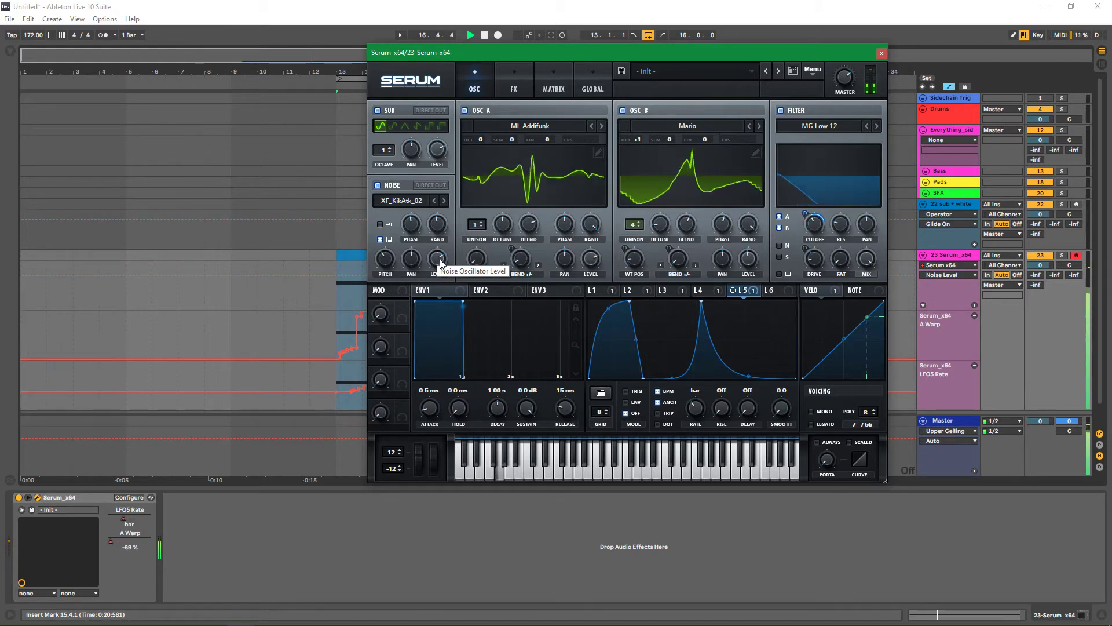
{"action": "left_click_drag", "start_coordinate": [440, 264], "coordinate": [436, 304]}
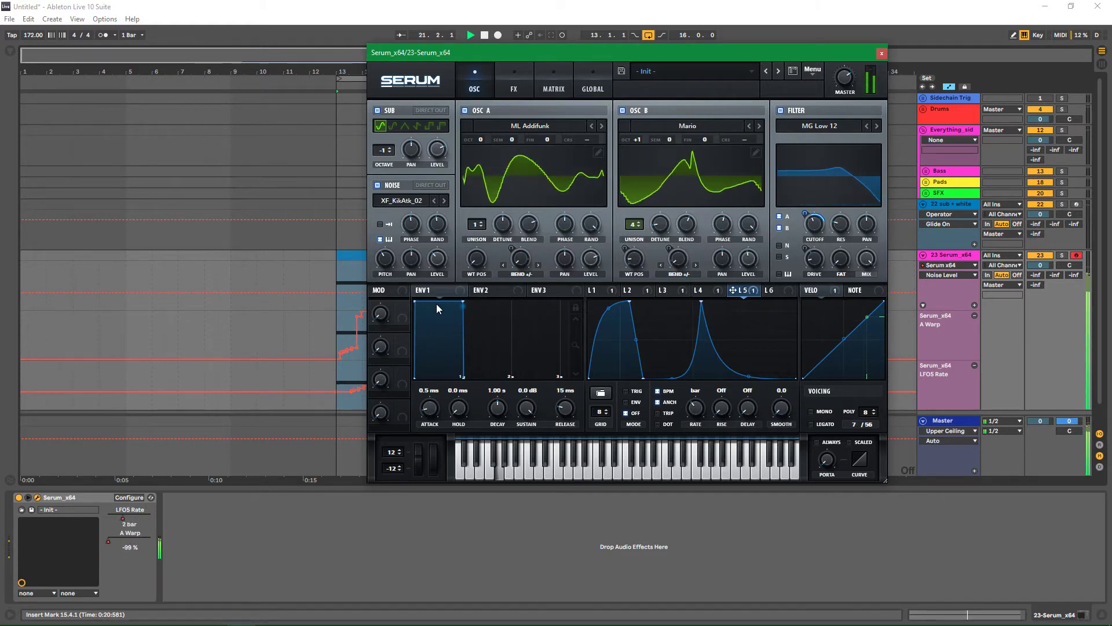
{"action": "left_click", "coordinate": [882, 53]}
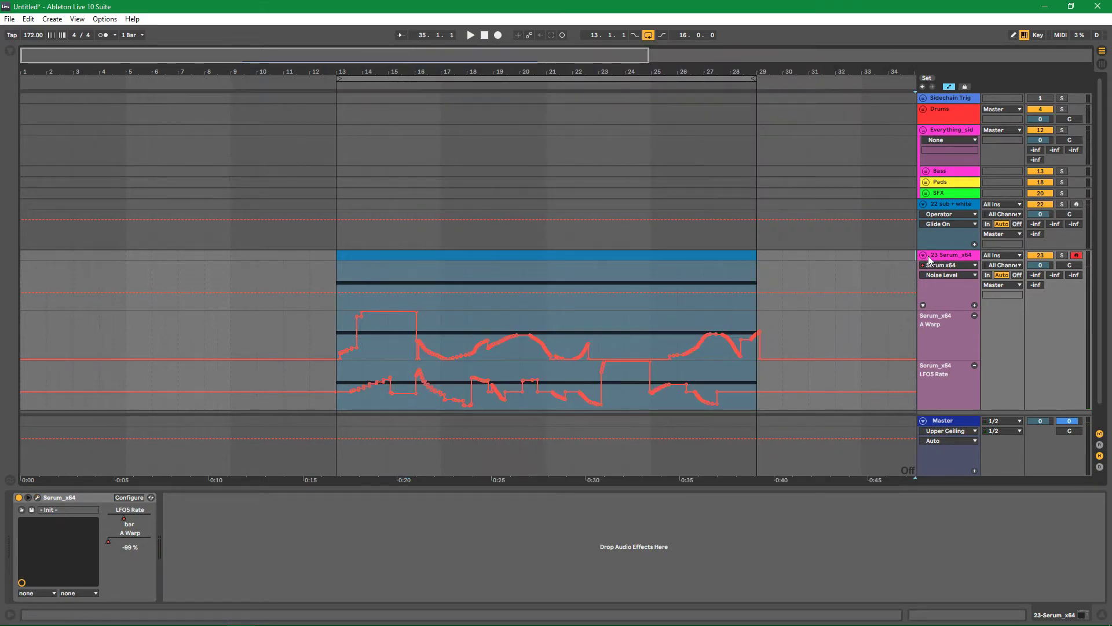
Fold the Serum track and insert a new audio track directly below it
{"action": "left_click", "coordinate": [923, 255]}
{"action": "right_click", "coordinate": [939, 259]}
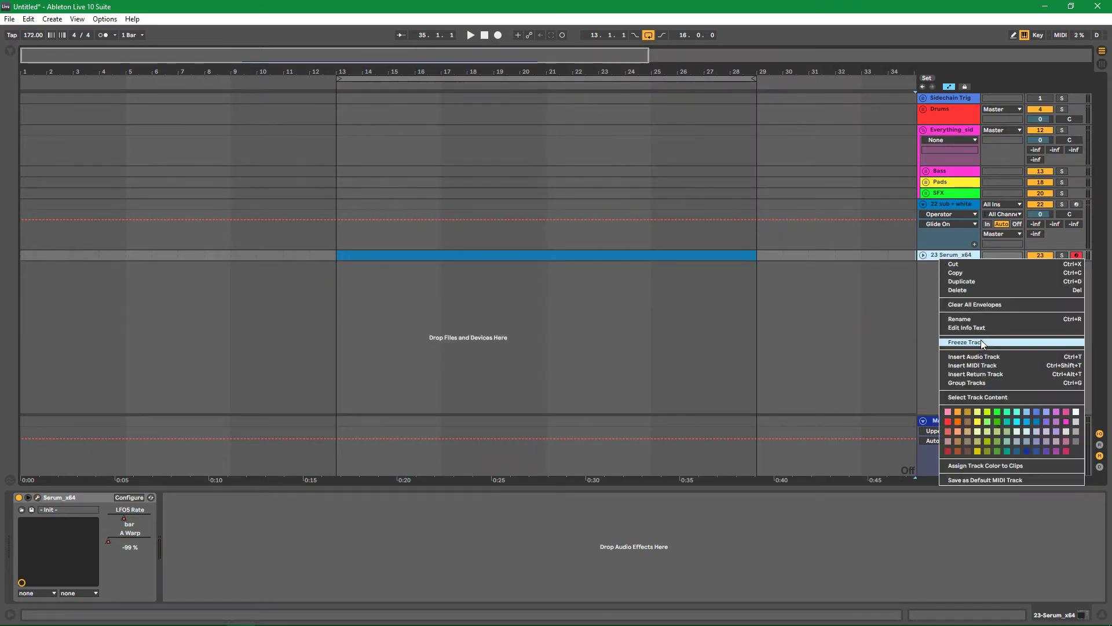
{"action": "left_click", "coordinate": [857, 276]}
{"action": "right_click", "coordinate": [954, 285]}
{"action": "left_click", "coordinate": [982, 292]}
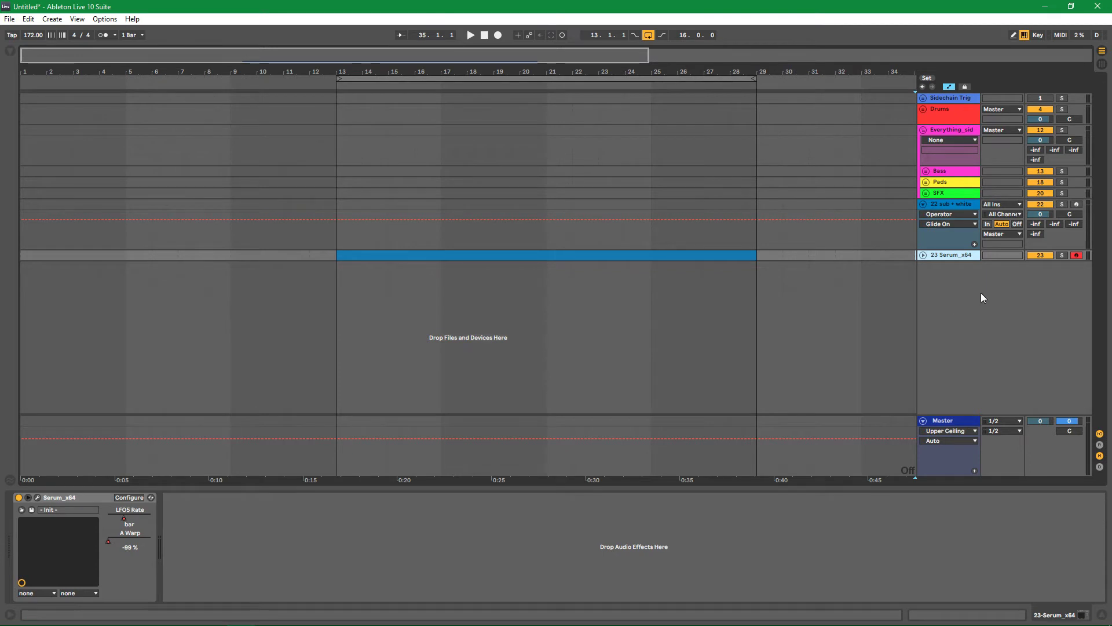
Set the new audio track's input to Resampling, solo the Serum track and record bars 13 to 29
{"action": "left_click", "coordinate": [1013, 267]}
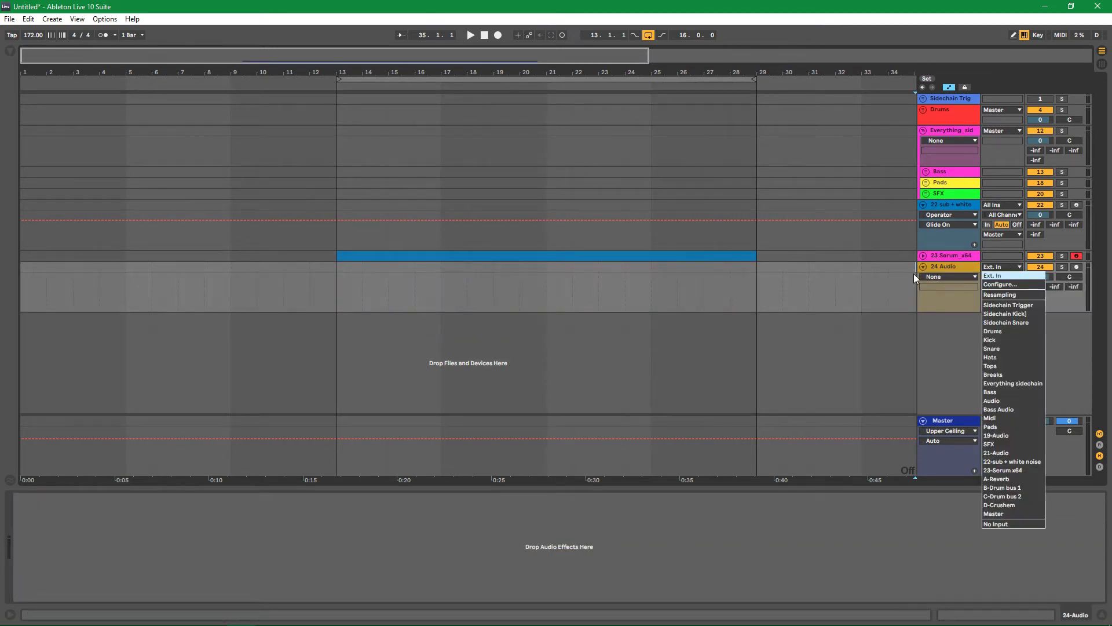
{"action": "left_click", "coordinate": [1007, 296]}
{"action": "left_click", "coordinate": [1062, 255]}
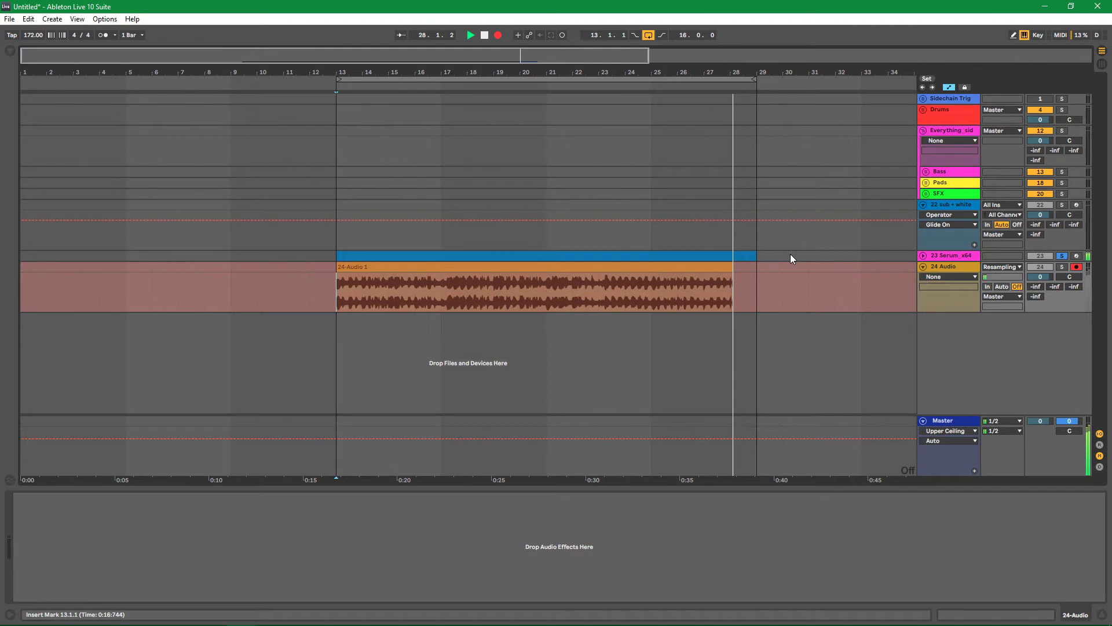
{"action": "key", "text": "space"}
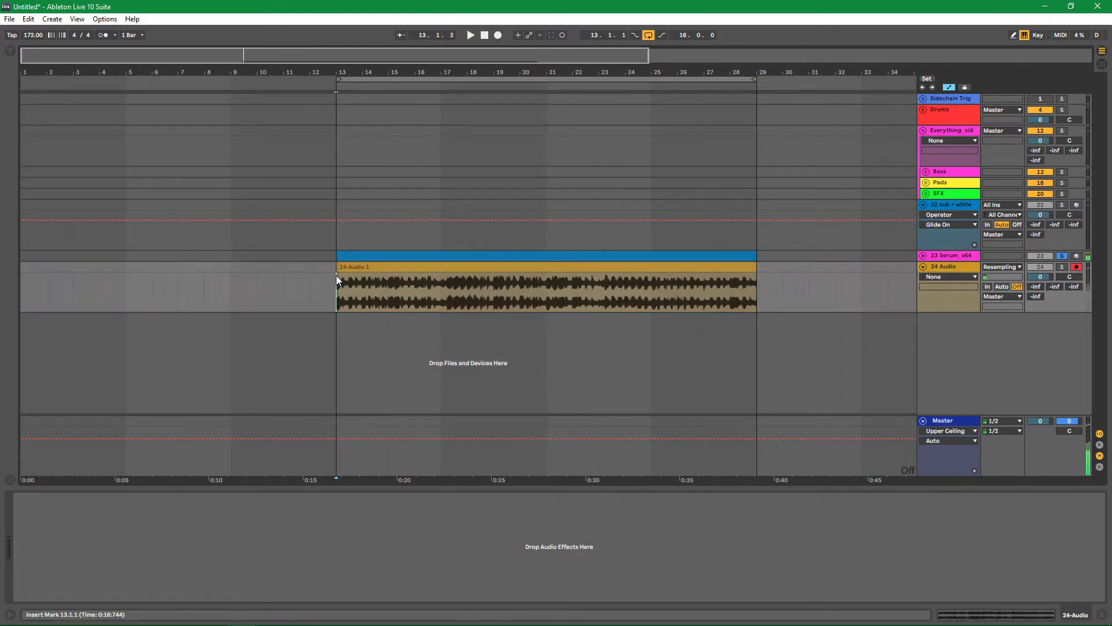
Rename the recorded audio clip "G1 _ Wobbly boi" and consolidate it
{"action": "left_click", "coordinate": [362, 267]}
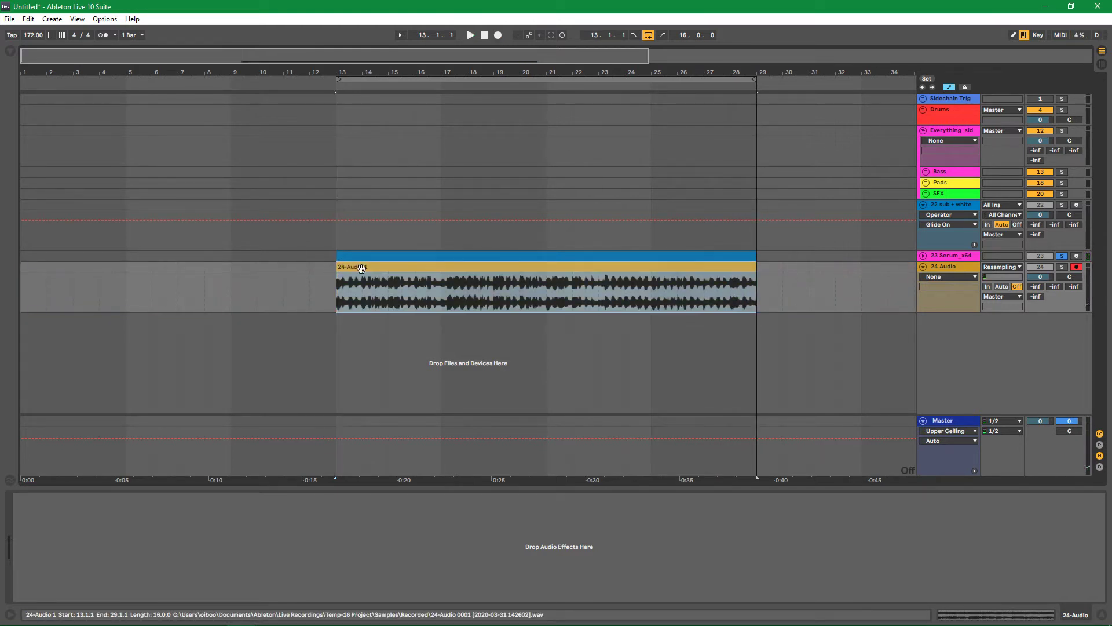
{"action": "key", "text": "ctrl+r"}
{"action": "type", "text": "G"}
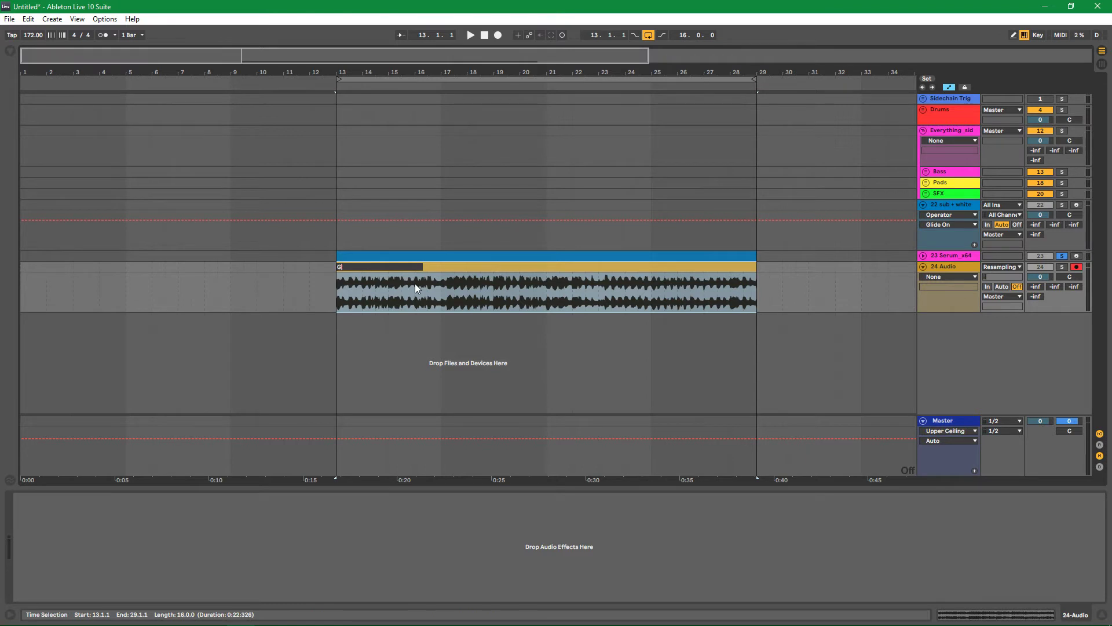
{"action": "type", "text": "1 _ Wobbly boi"}
{"action": "key", "text": "Return"}
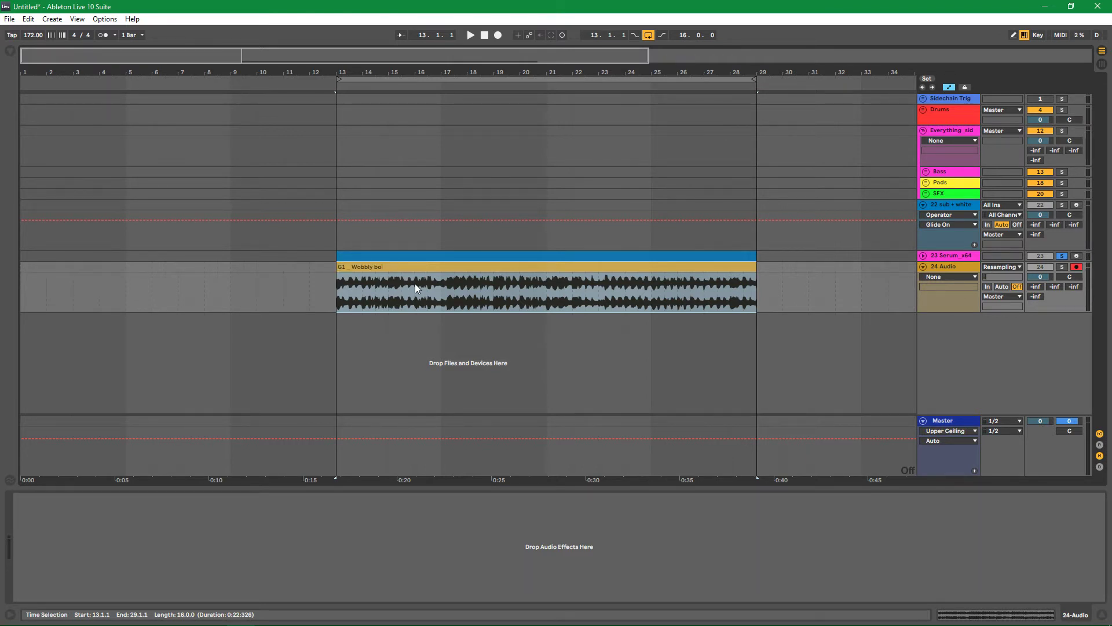
{"action": "key", "text": "ctrl+j"}
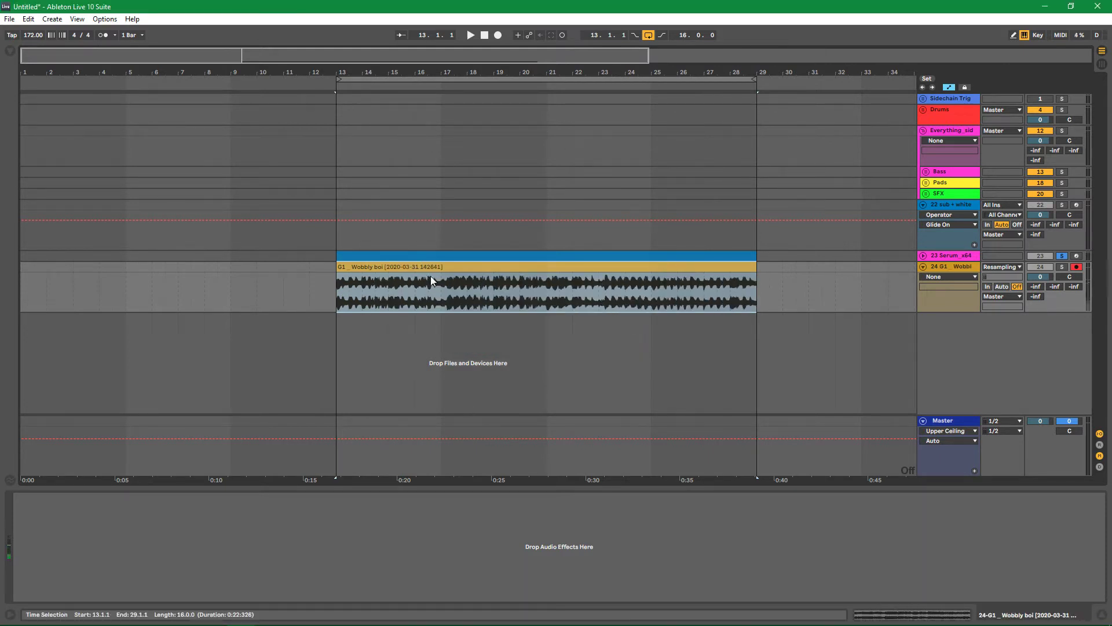
Set the arrangement's fixed grid to 1/4 and move the Wobbly boi clip so it starts at bar 29
{"action": "left_click_drag", "start_coordinate": [388, 273], "coordinate": [801, 274]}
{"action": "right_click", "coordinate": [661, 320]}
{"action": "left_click", "coordinate": [753, 455]}
{"action": "right_click", "coordinate": [657, 301]}
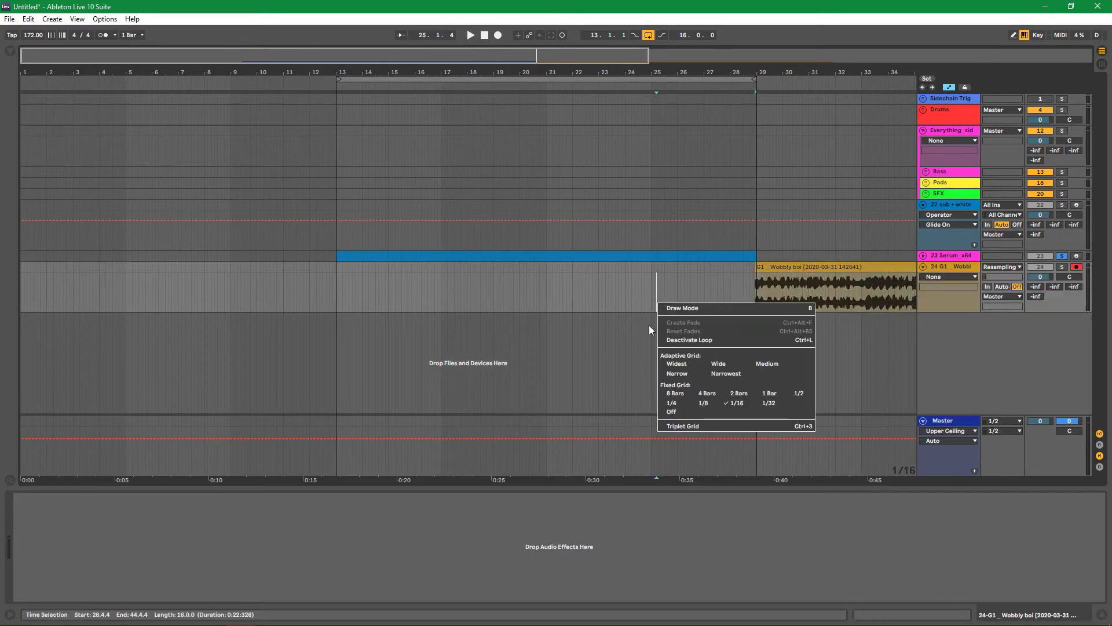
{"action": "left_click", "coordinate": [674, 405]}
{"action": "left_click_drag", "start_coordinate": [765, 272], "coordinate": [770, 270]}
{"action": "left_click_drag", "start_coordinate": [770, 273], "coordinate": [766, 280]}
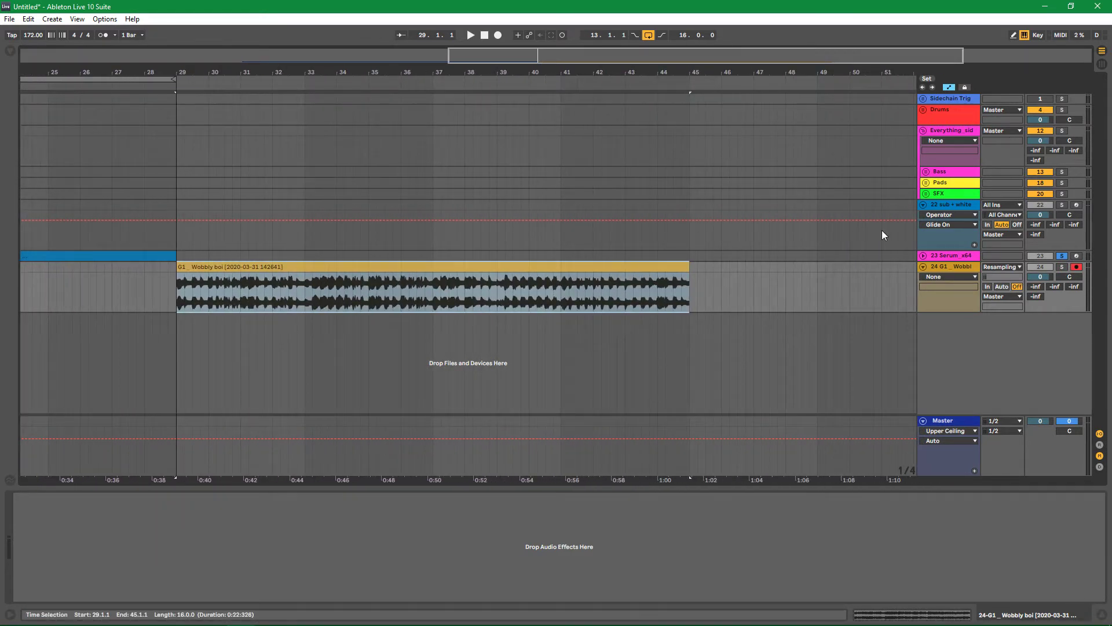
Disarm the resampling track, unsolo the Serum track and play the Wobbly boi clip from bar 29
{"action": "left_click", "coordinate": [1077, 267]}
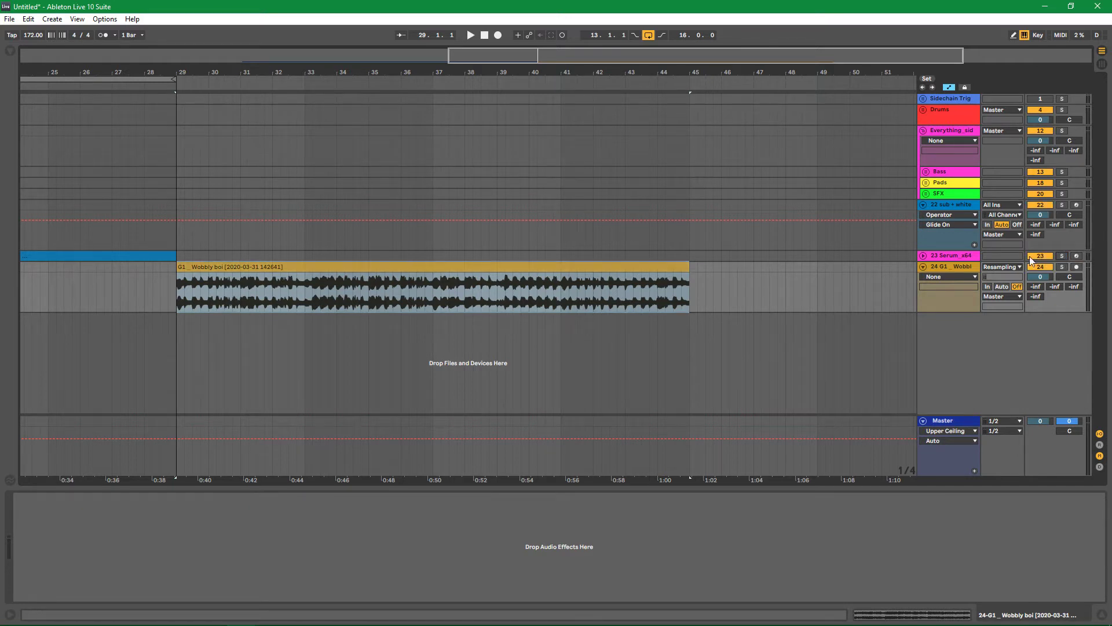
{"action": "left_click", "coordinate": [179, 283]}
{"action": "left_click", "coordinate": [190, 308]}
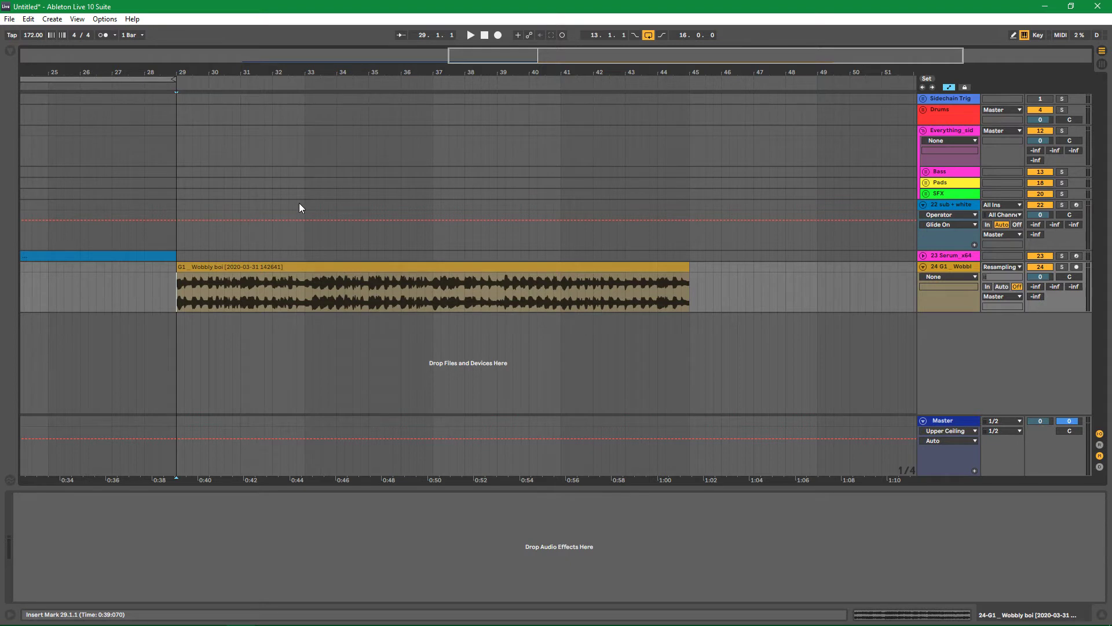
{"action": "key", "text": "space"}
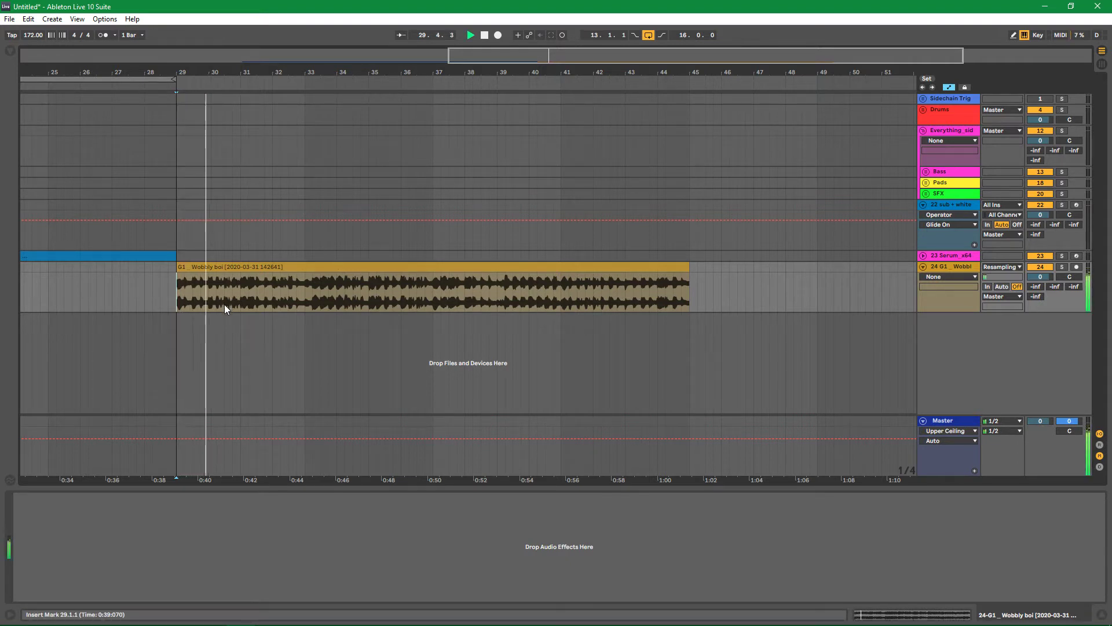
Cut the half-bar slice at 29.3 out of the clip, paste it at bar 45 and loop bars 45 to 49
{"action": "left_click_drag", "start_coordinate": [193, 294], "coordinate": [211, 301]}
{"action": "key", "text": "space"}
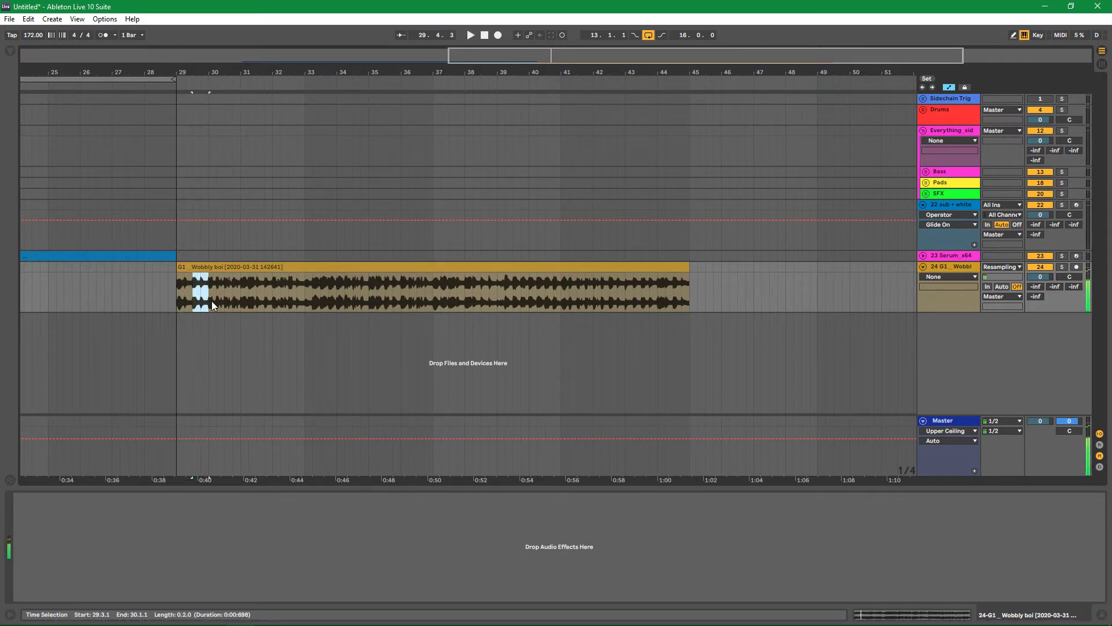
{"action": "key", "text": "ctrl+e"}
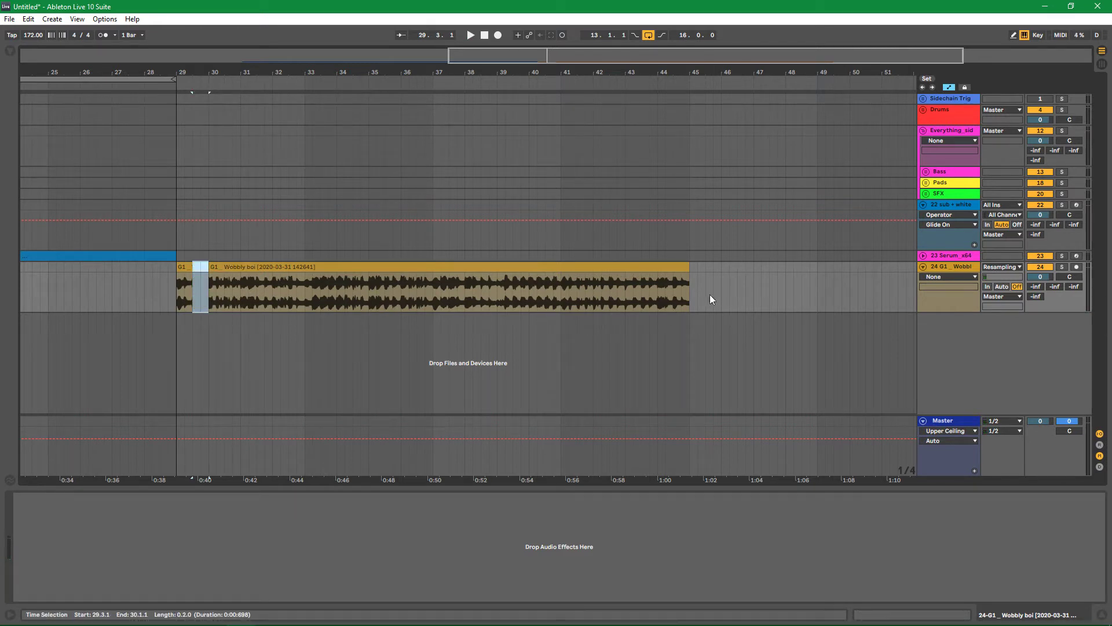
{"action": "key", "text": "ctrl+x"}
{"action": "left_click", "coordinate": [692, 321]}
{"action": "key", "text": "ctrl+v"}
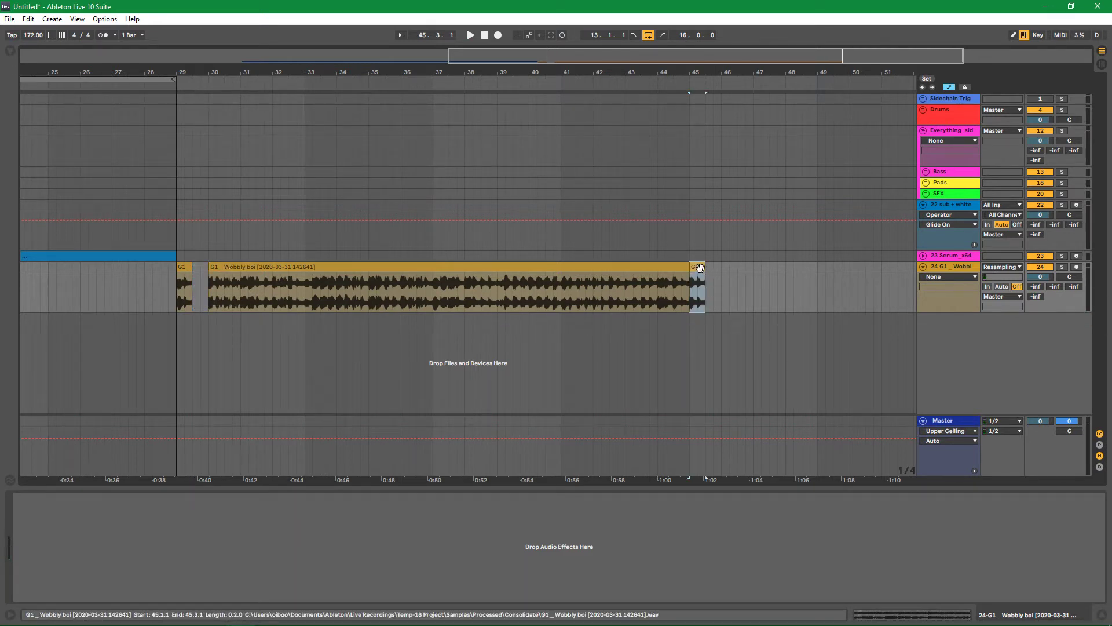
{"action": "left_click", "coordinate": [815, 266], "text": "shift"}
{"action": "key", "text": "ctrl+l"}
Audition the long clip near bar 35 and copy a half-bar slice from bar 35 to 45.3
{"action": "left_click", "coordinate": [353, 293]}
{"action": "key", "text": "space"}
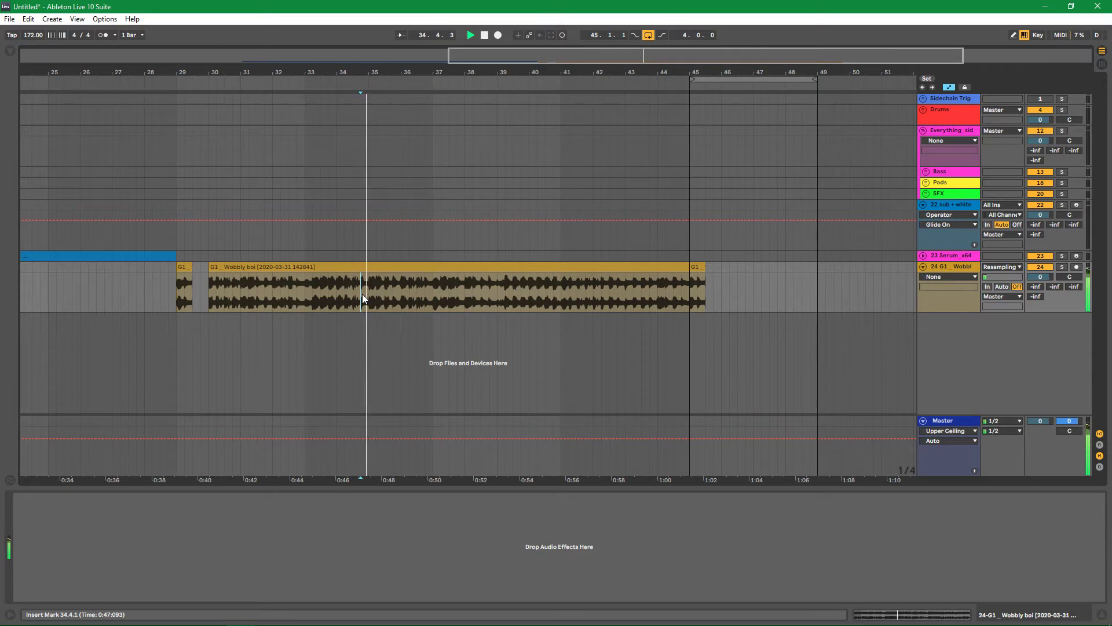
{"action": "left_click", "coordinate": [369, 297]}
{"action": "left_click_drag", "start_coordinate": [369, 297], "coordinate": [386, 273]}
{"action": "left_click", "coordinate": [708, 298]}
{"action": "key", "text": "ctrl+v"}
Paste a copy of the first slice at bar 46 and play the slices from bar 45
{"action": "left_click", "coordinate": [694, 265]}
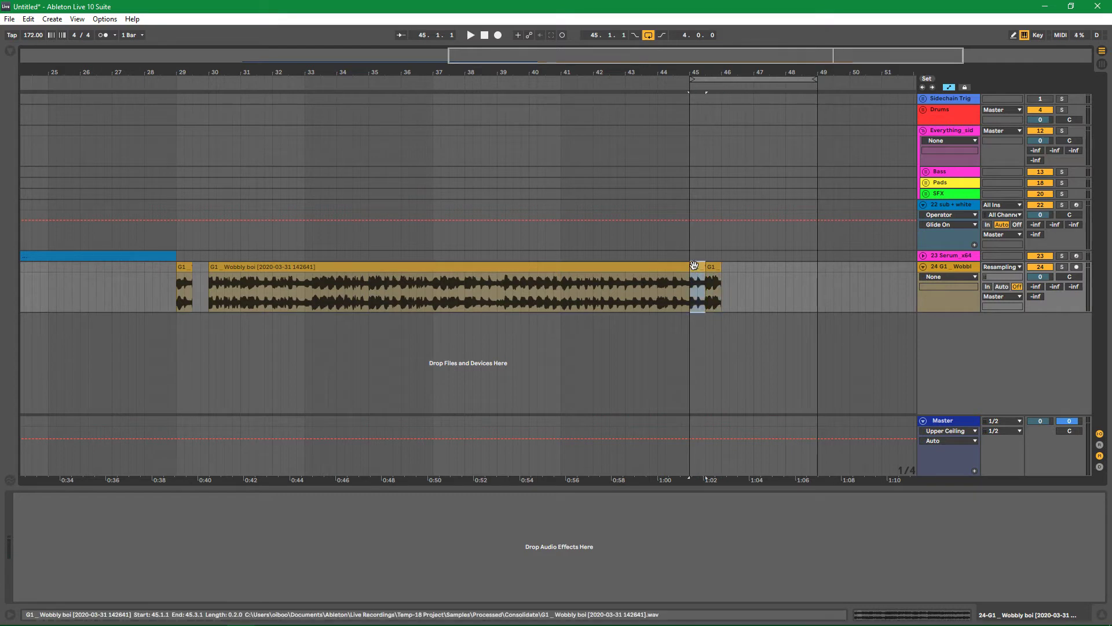
{"action": "left_click", "coordinate": [724, 266]}
{"action": "key", "text": "ctrl+v"}
{"action": "left_click", "coordinate": [690, 256]}
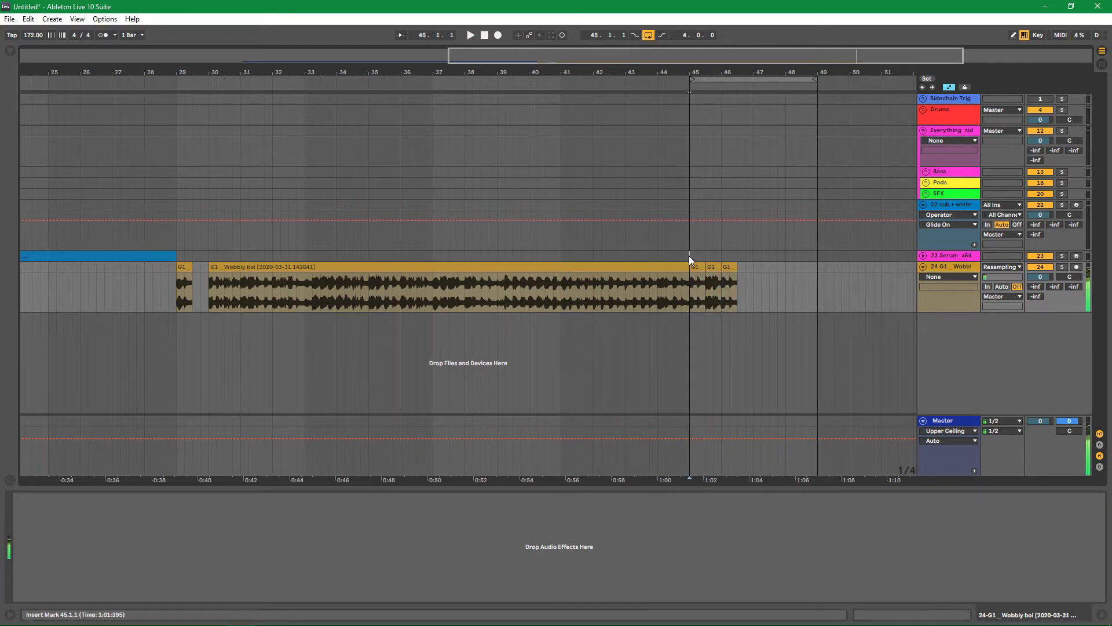
{"action": "key", "text": "space"}
{"action": "key", "text": "space"}
Audition the long clip around 39.3 and bar 37, copy the half bar at 37 to 46.3 and play the slices
{"action": "left_click", "coordinate": [516, 266]}
{"action": "left_click_drag", "start_coordinate": [513, 283], "coordinate": [530, 282]}
{"action": "key", "text": "space"}
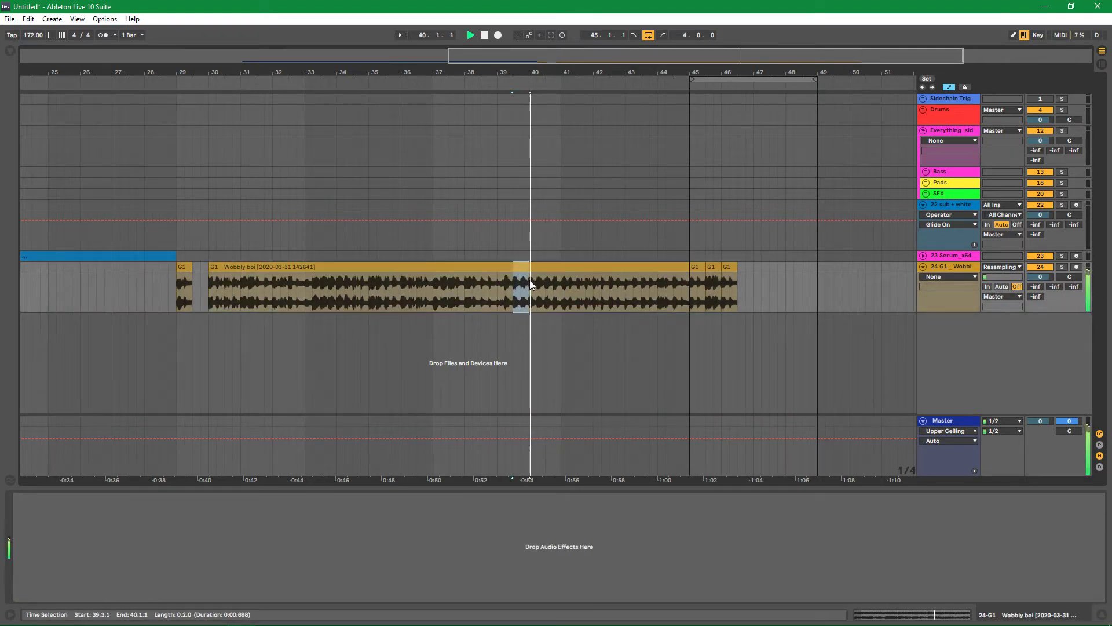
{"action": "left_click", "coordinate": [437, 287]}
{"action": "key", "text": "space"}
{"action": "left_click_drag", "start_coordinate": [437, 288], "coordinate": [449, 268]}
{"action": "left_click", "coordinate": [739, 297]}
{"action": "key", "text": "ctrl+v"}
{"action": "left_click", "coordinate": [691, 252]}
{"action": "key", "text": "space"}
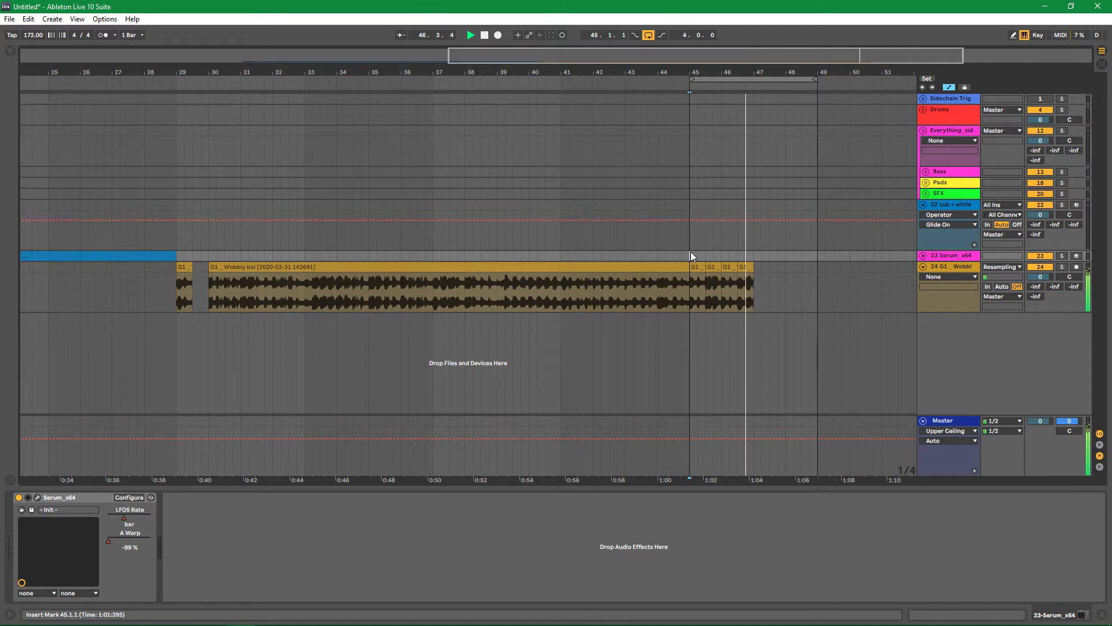
{"action": "key", "text": "space"}
Repeat the slices from bar 47 and fill the last half bar at 48.3 with the section from 35.3
{"action": "left_click_drag", "start_coordinate": [696, 268], "coordinate": [794, 276]}
{"action": "left_click", "coordinate": [742, 267]}
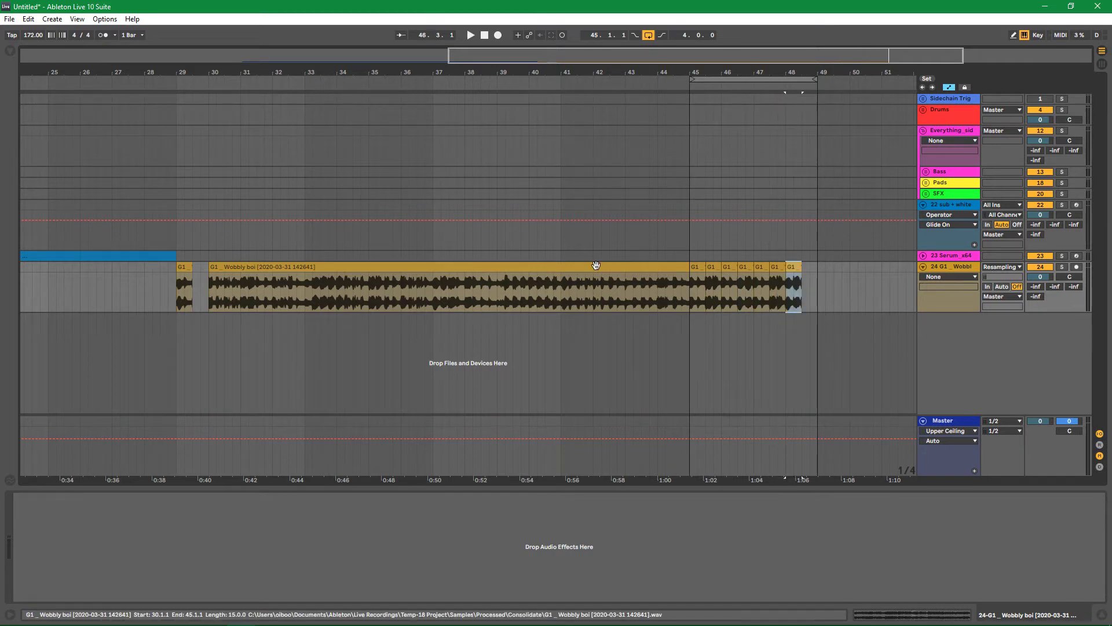
{"action": "left_click", "coordinate": [442, 291]}
{"action": "key", "text": "space"}
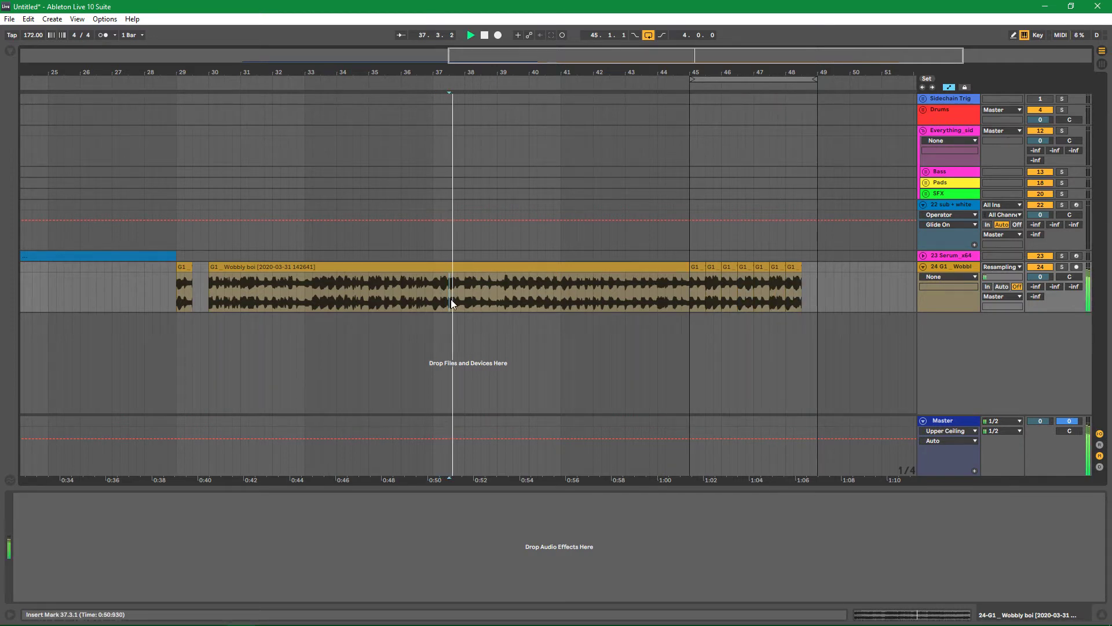
{"action": "key", "text": "space"}
{"action": "left_click", "coordinate": [377, 293]}
{"action": "key", "text": "space"}
{"action": "left_click", "coordinate": [385, 296]}
{"action": "key", "text": "space"}
{"action": "left_click_drag", "start_coordinate": [384, 296], "coordinate": [400, 270]}
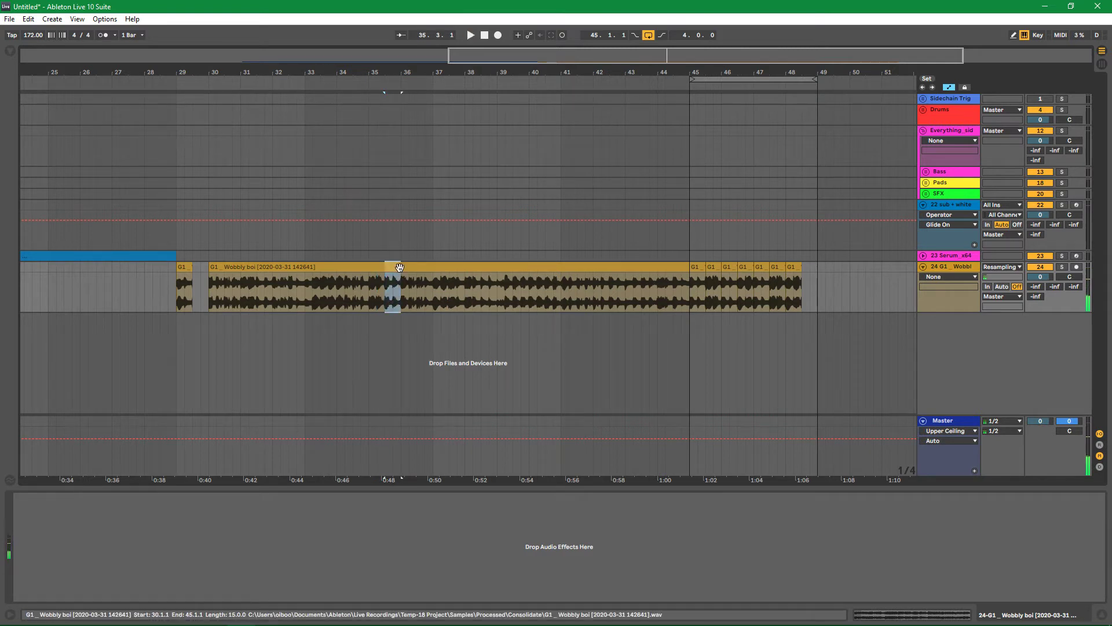
{"action": "left_click", "coordinate": [801, 299]}
{"action": "key", "text": "ctrl+v"}
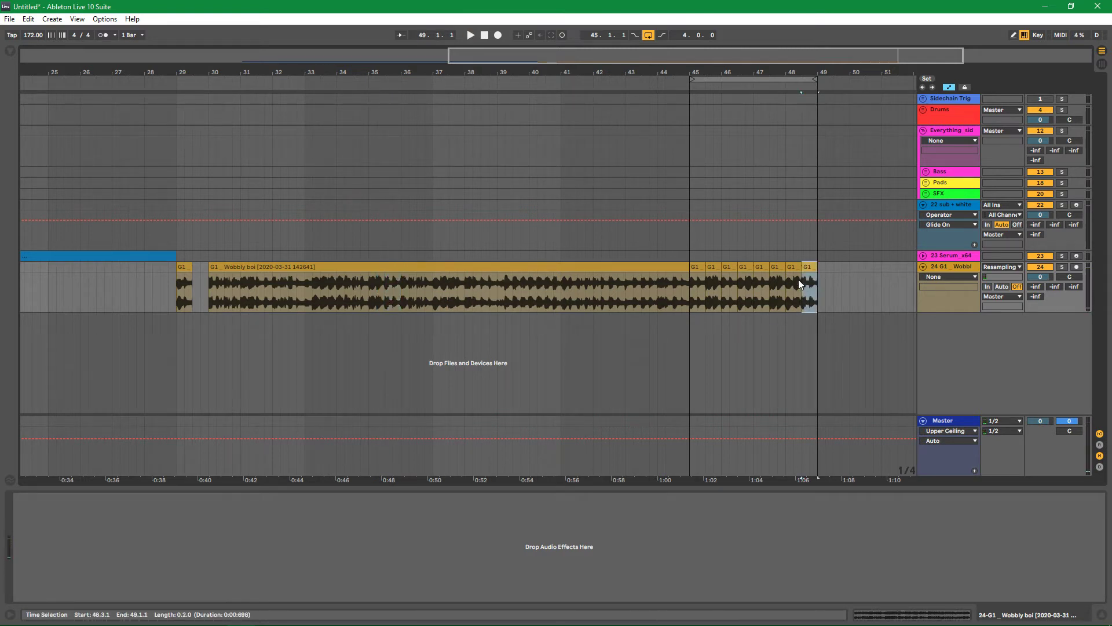
Play the four-bar slice arrangement from bar 45 and inspect the slices' waveform in the clip view
{"action": "left_click", "coordinate": [694, 255]}
{"action": "key", "text": "space"}
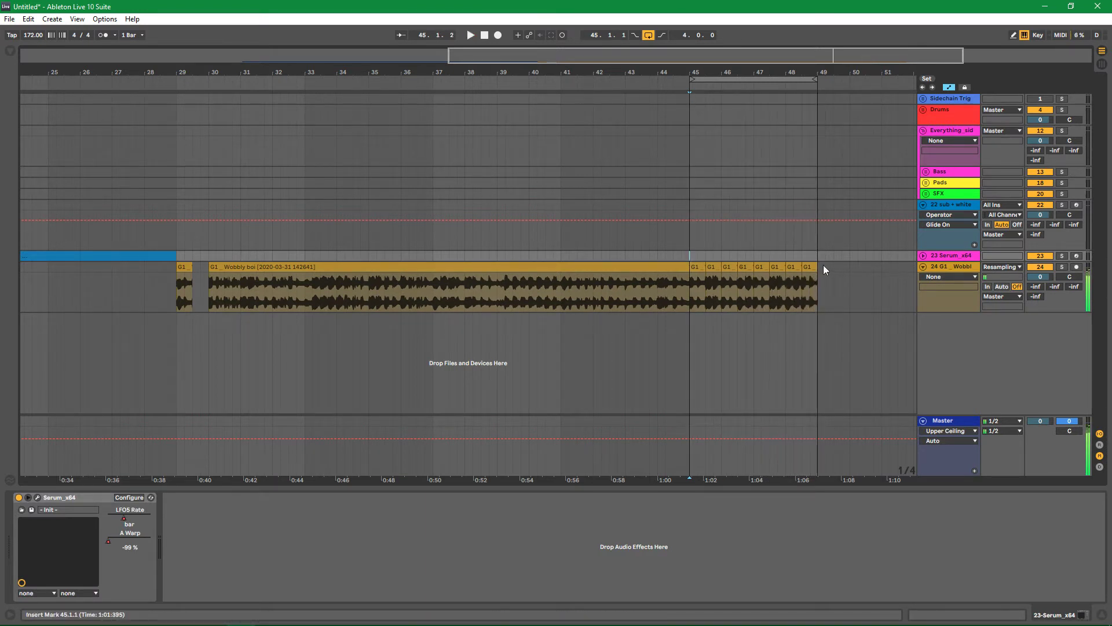
{"action": "left_click", "coordinate": [701, 266]}
{"action": "double_click", "coordinate": [701, 265]}
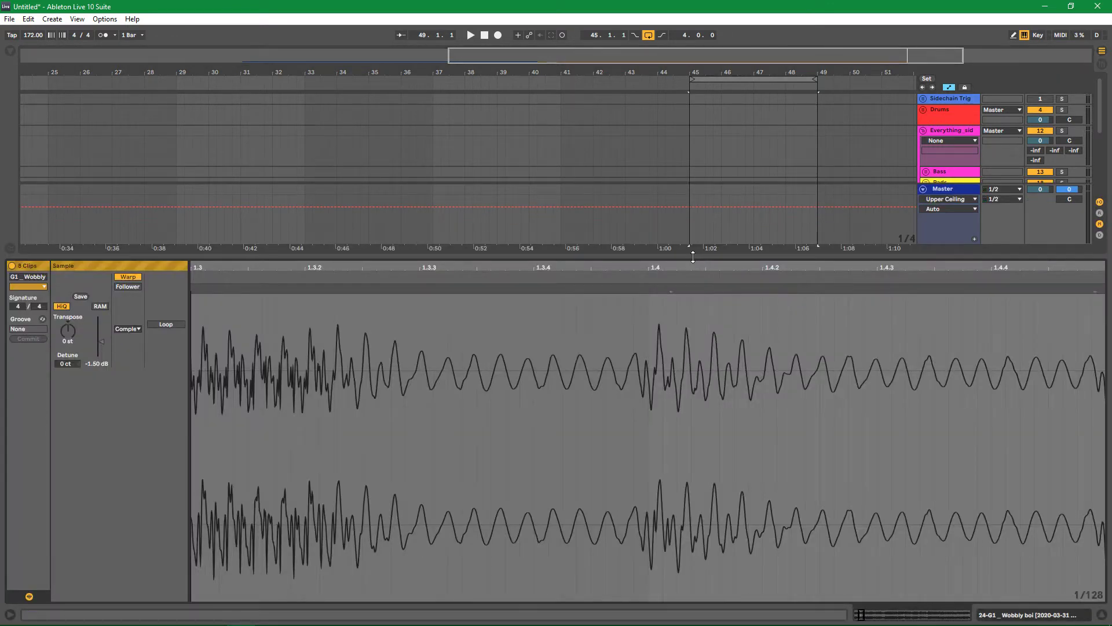
{"action": "key", "text": "ctrl+alt+l"}
{"action": "left_click", "coordinate": [693, 256]}
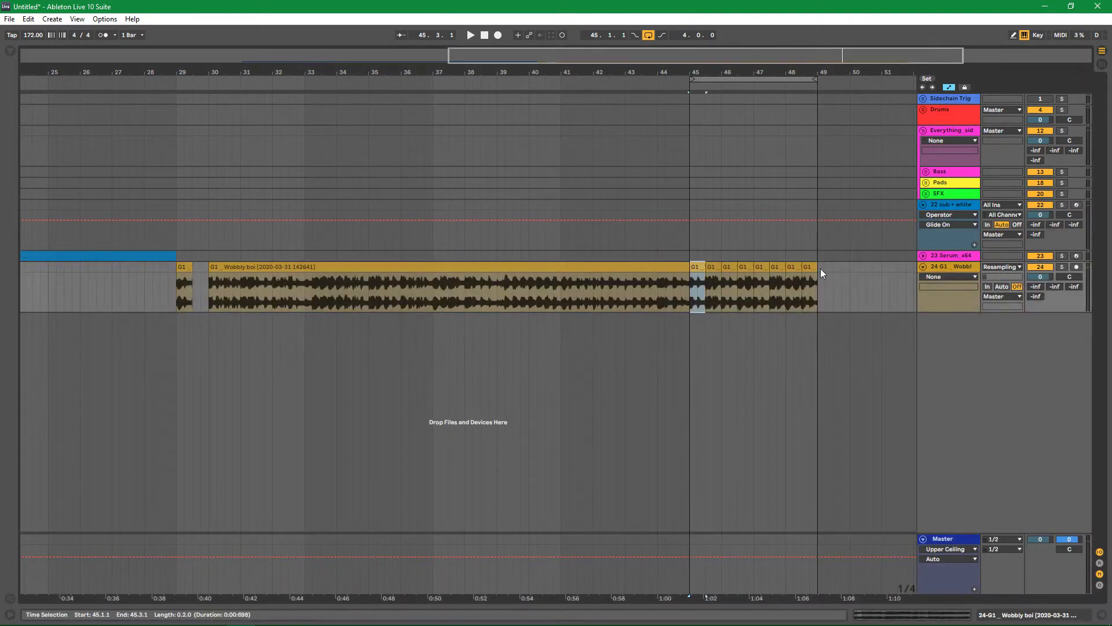
Delete the slices in bars 45 to 49 and extend the long clip back to bar 29
{"action": "left_click", "coordinate": [810, 267], "text": "shift"}
{"action": "key", "text": "Delete"}
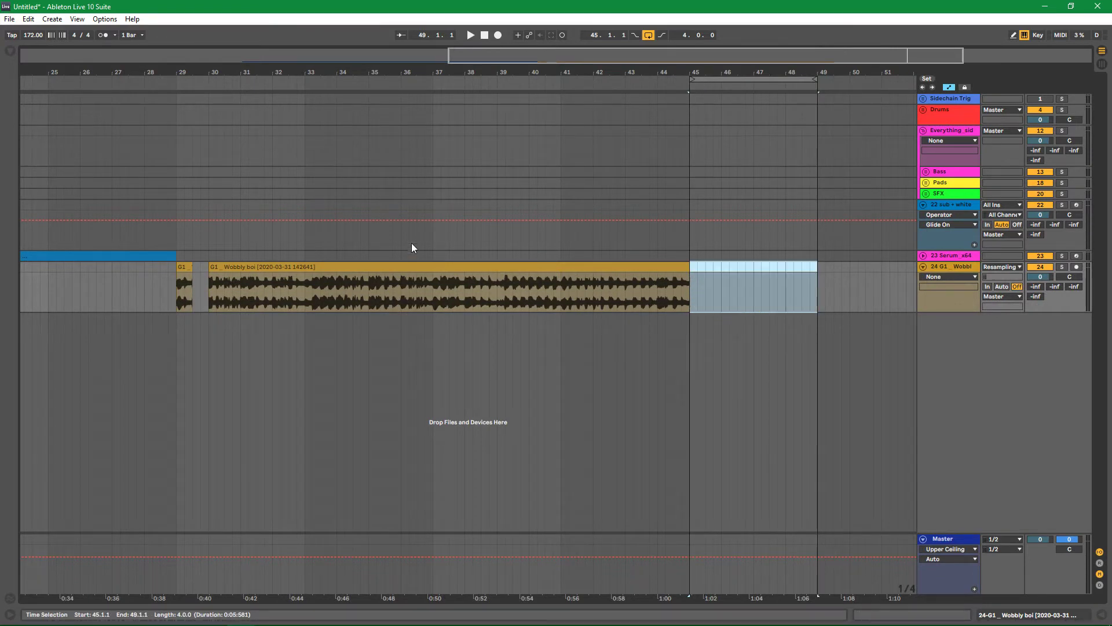
{"action": "left_click_drag", "start_coordinate": [208, 266], "coordinate": [177, 266]}
Insert another audio track and place a copy of the Wobbly boi clip on it at bar 29, with the original ending there
{"action": "left_click", "coordinate": [954, 266]}
{"action": "right_click", "coordinate": [948, 348]}
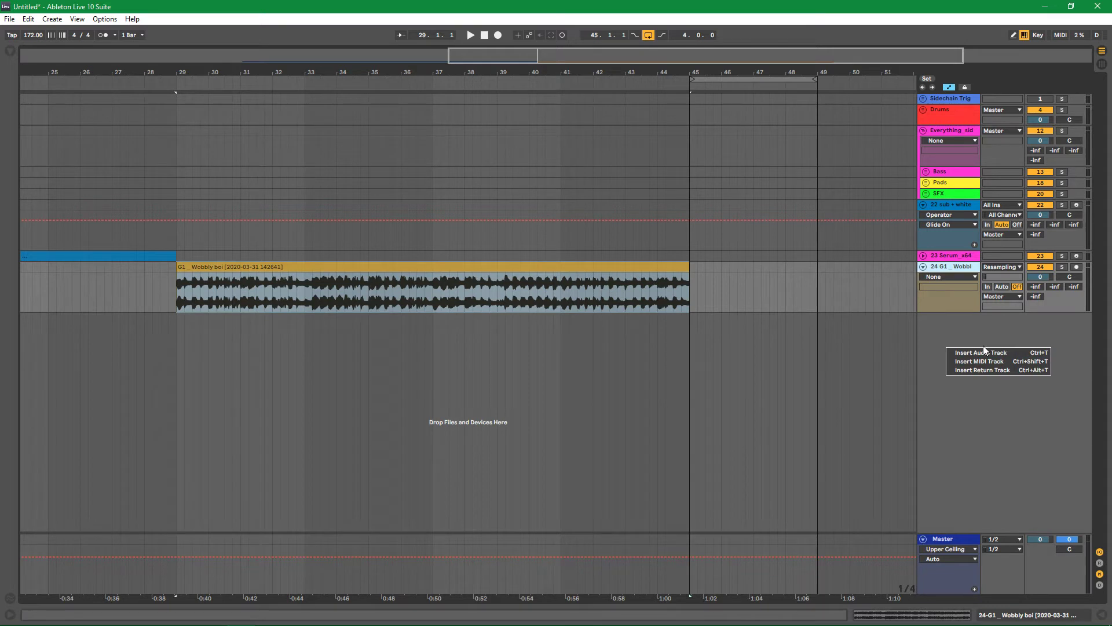
{"action": "left_click", "coordinate": [984, 352]}
{"action": "left_click", "coordinate": [286, 268]}
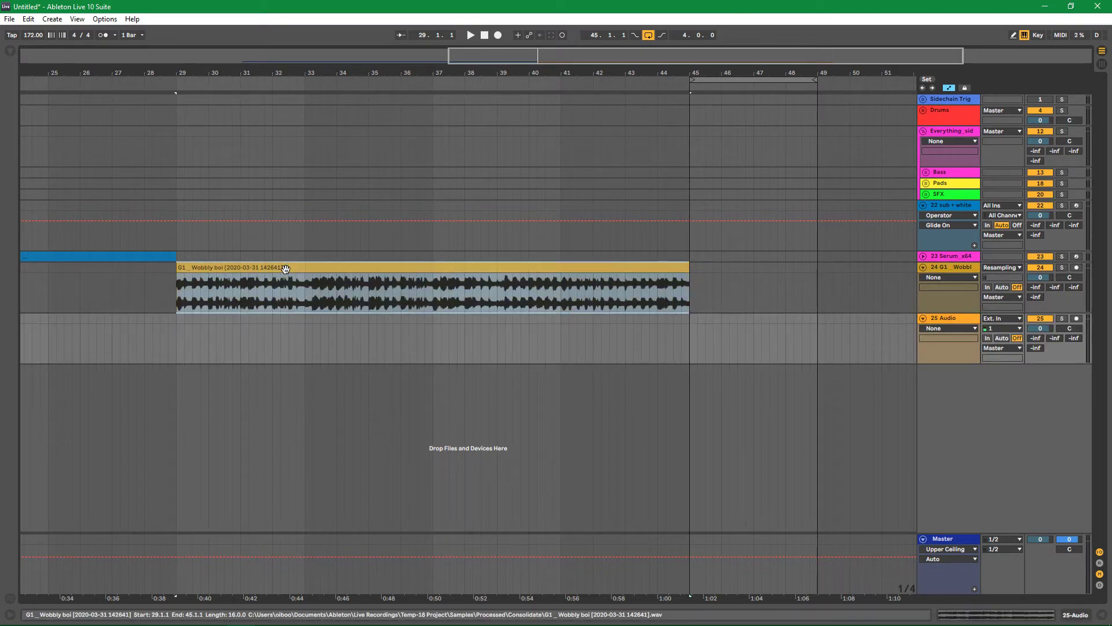
{"action": "left_click_drag", "start_coordinate": [285, 268], "coordinate": [618, 332]}
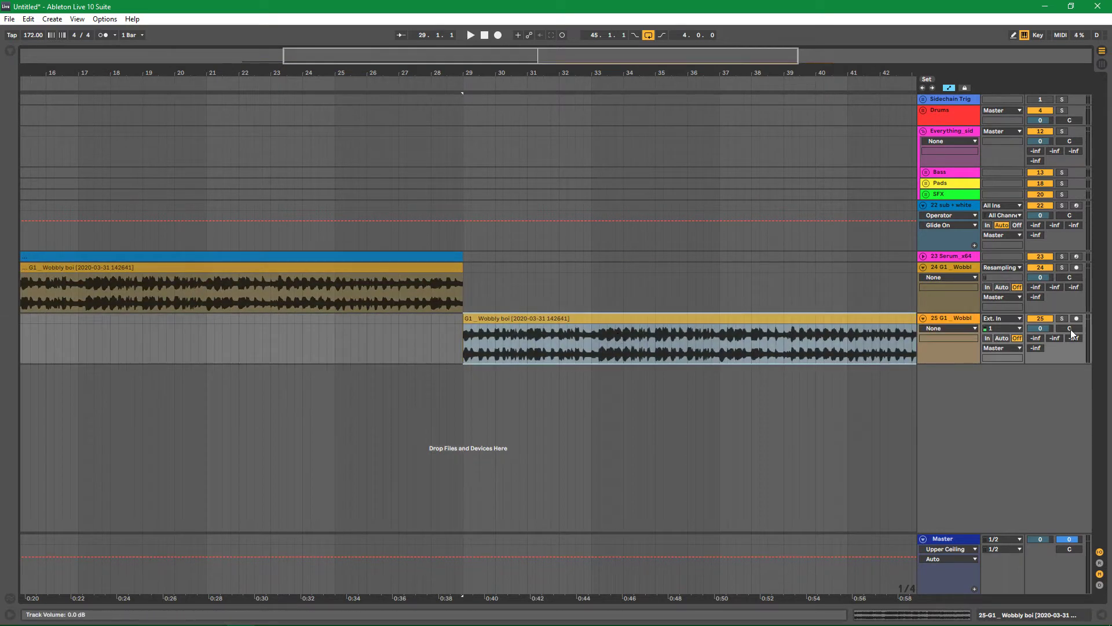
Loop the 16-bar clip from bar 29 and load the corpus splitter rack from the Effects > Bass preset folder onto track 25
{"action": "key", "text": "ctrl+l"}
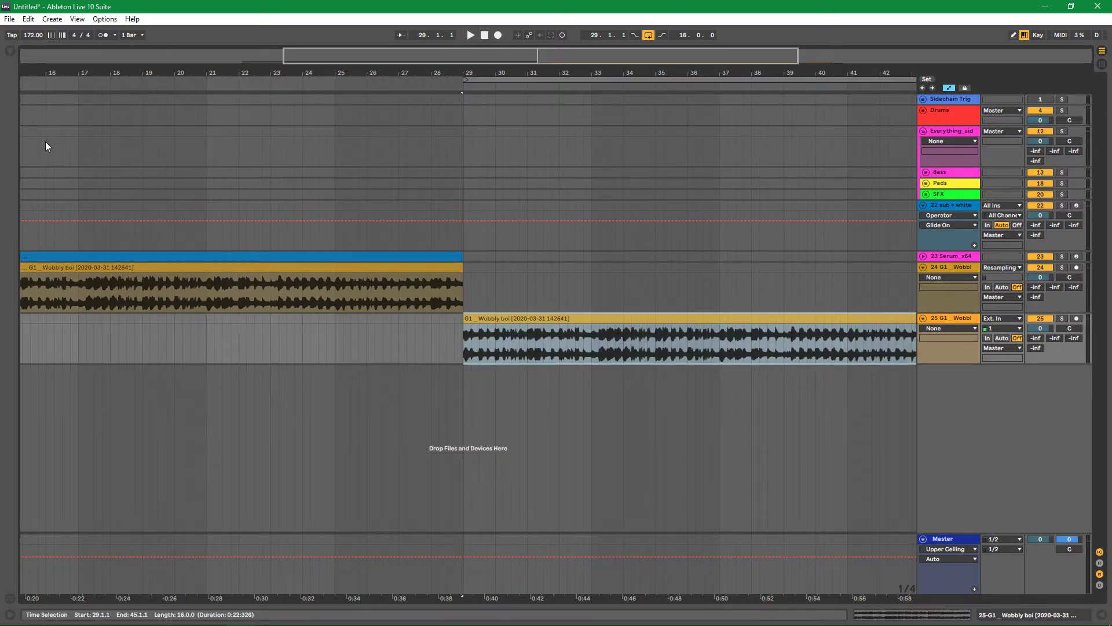
{"action": "left_click", "coordinate": [10, 52]}
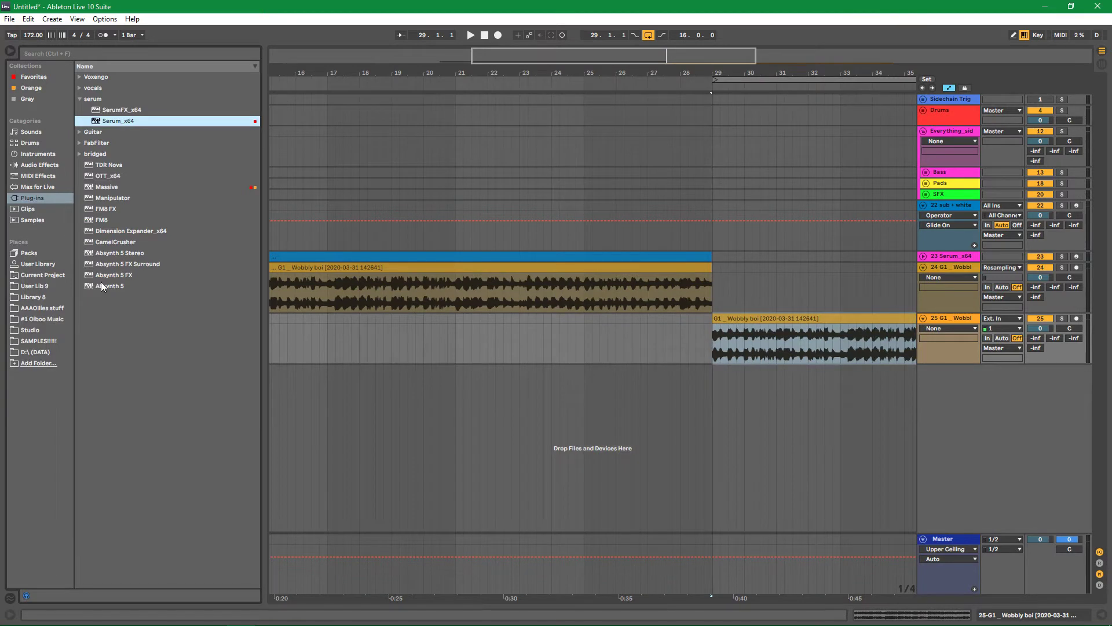
{"action": "left_click", "coordinate": [41, 307]}
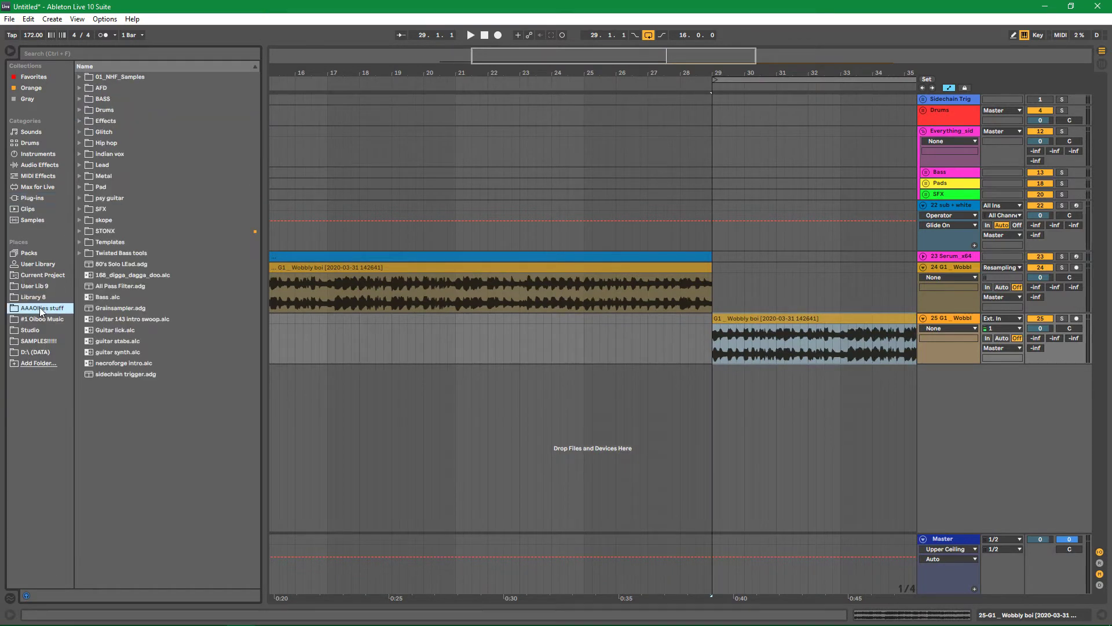
{"action": "left_click", "coordinate": [84, 132]}
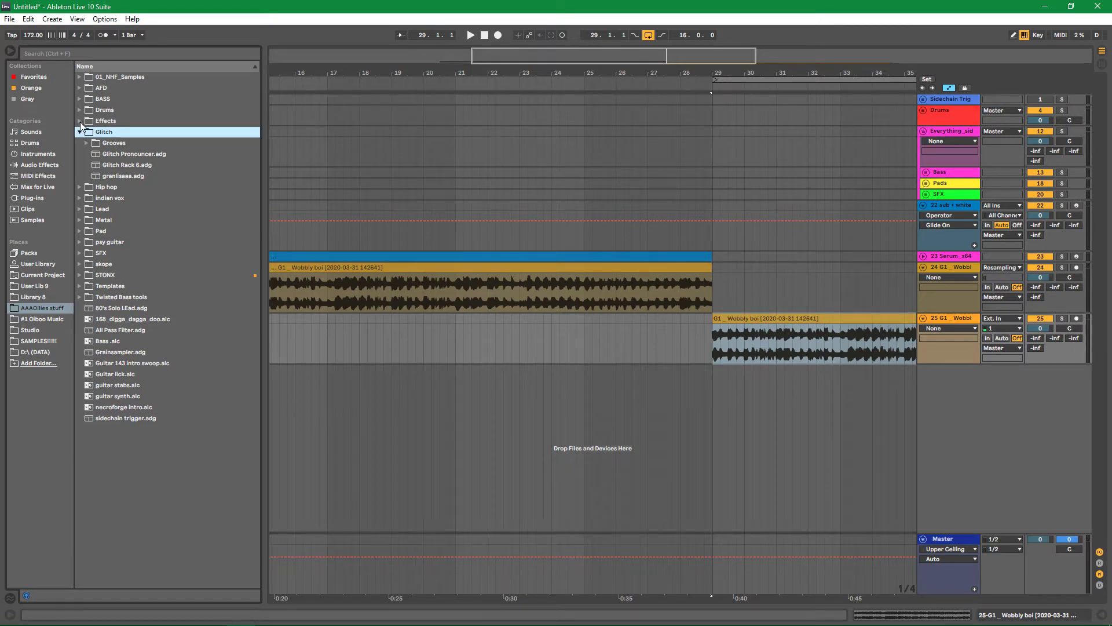
{"action": "left_click", "coordinate": [81, 121]}
{"action": "left_click", "coordinate": [85, 132]}
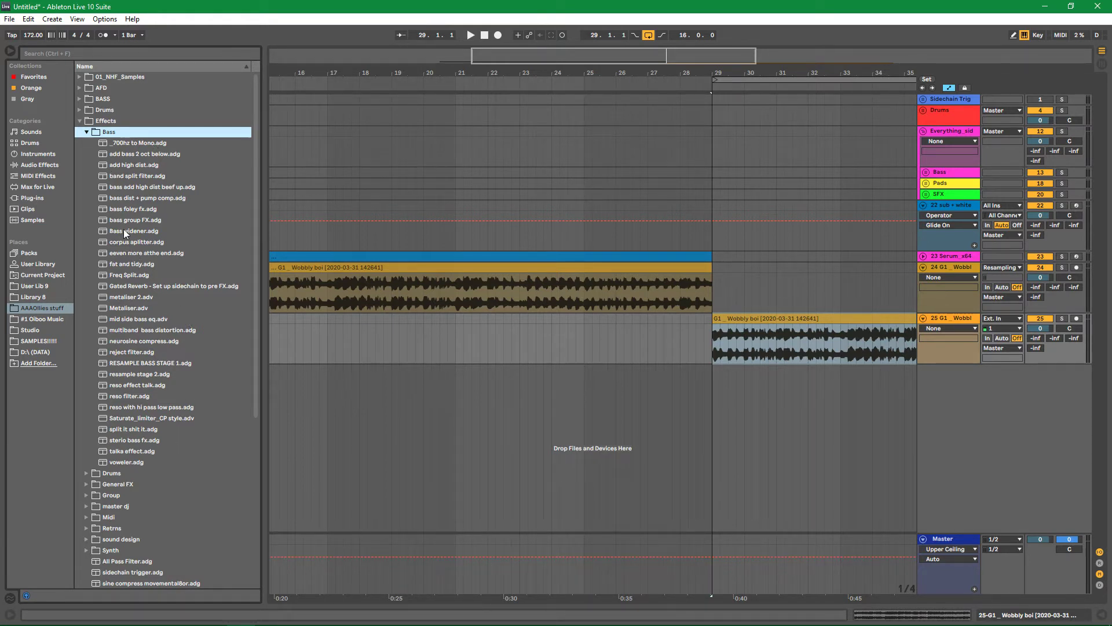
{"action": "left_click", "coordinate": [130, 243]}
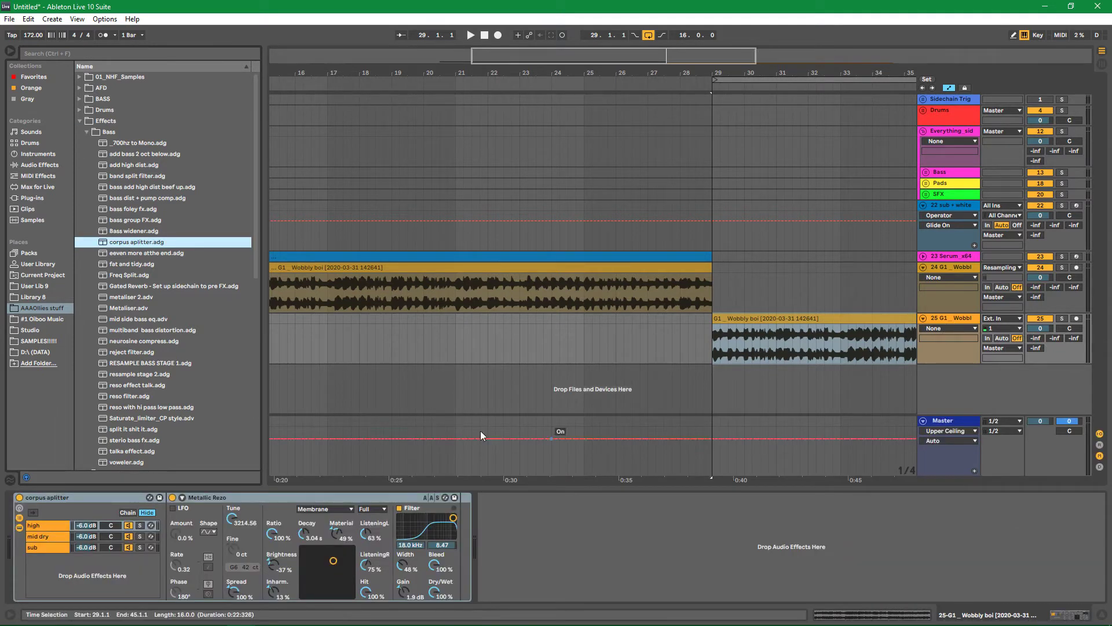
Play the track 25 clip from just before bar 29 to audition it through the corpus splitter rack
{"action": "scroll", "coordinate": [536, 165], "scroll_direction": "right", "scroll_amount": 10}
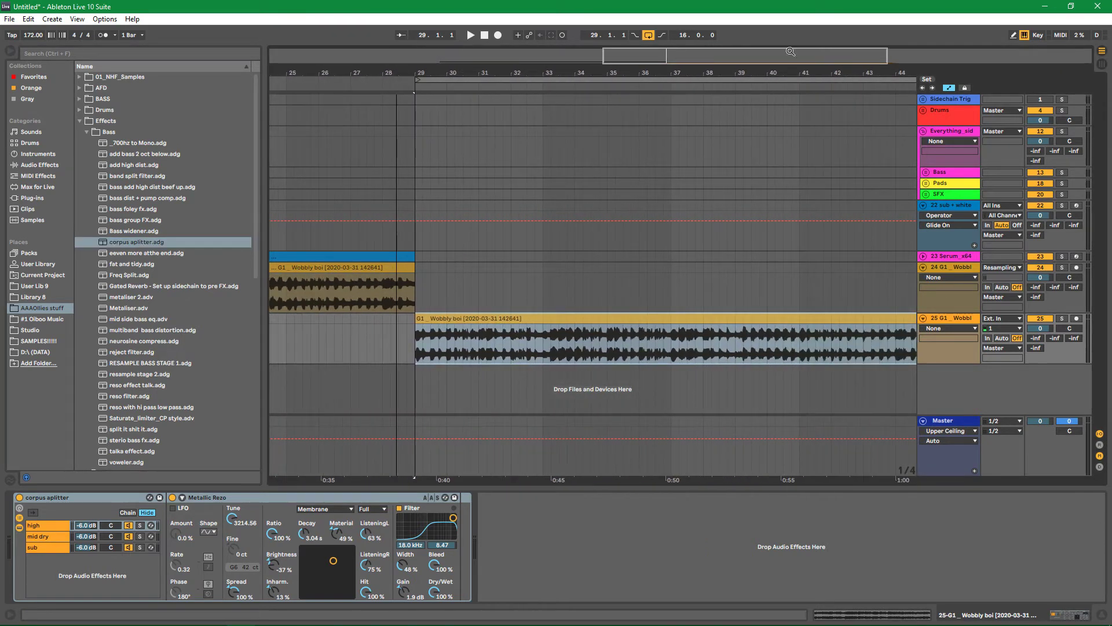
{"action": "left_click", "coordinate": [407, 351]}
{"action": "key", "text": "space"}
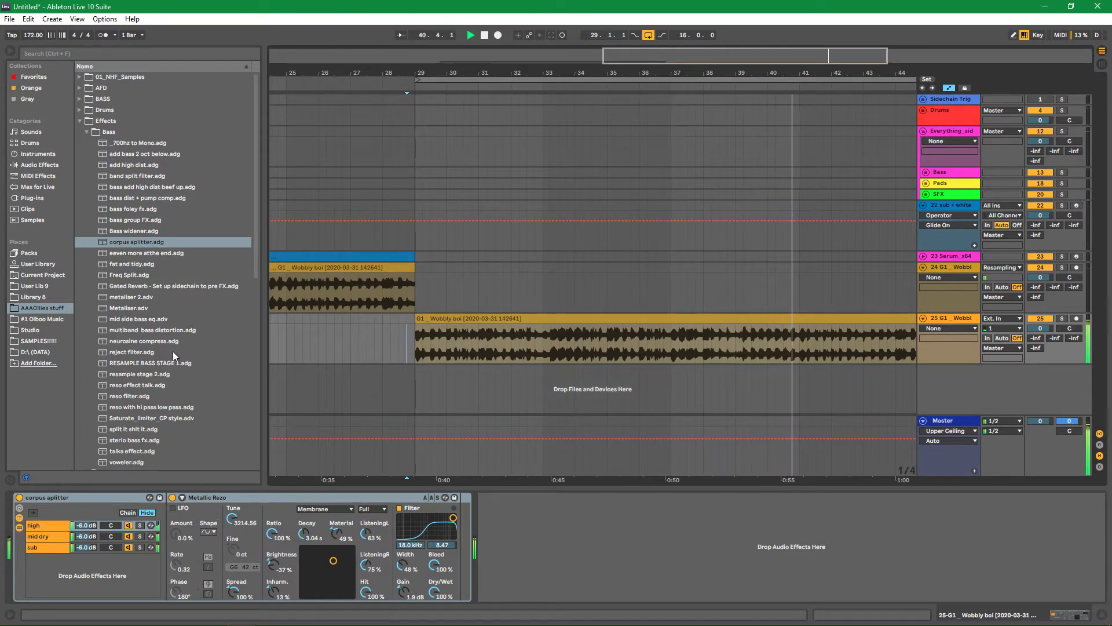
{"action": "key", "text": "space"}
Duplicate the track 25 clip with its corpus splitter rack onto a new audio track directly below at bar 29
{"action": "left_click_drag", "start_coordinate": [497, 322], "coordinate": [504, 372]}
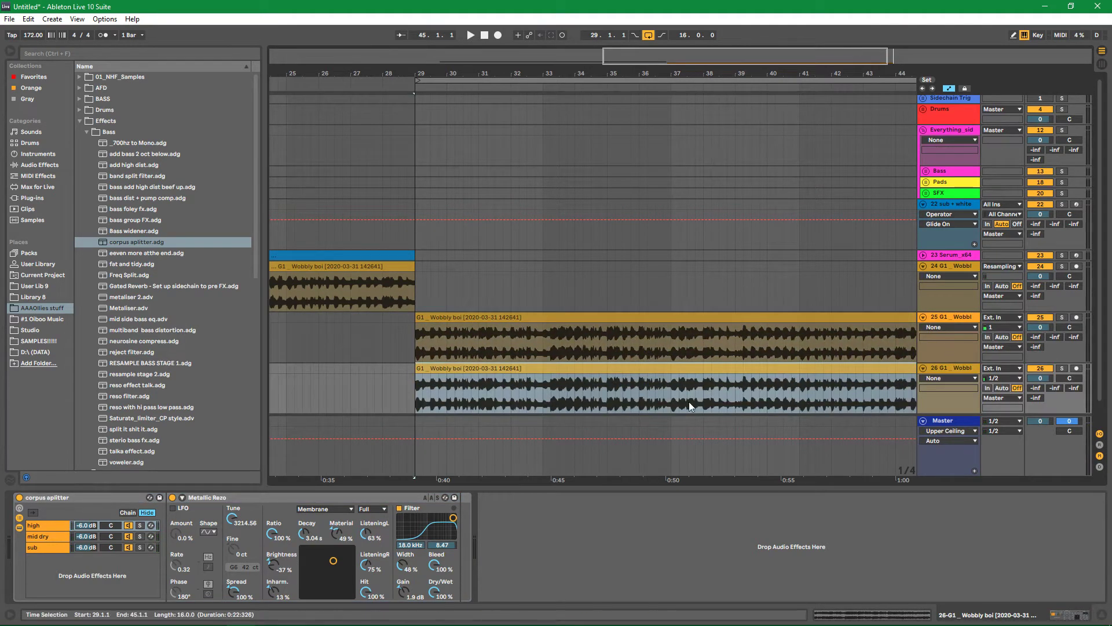
{"action": "left_click", "coordinate": [86, 501]}
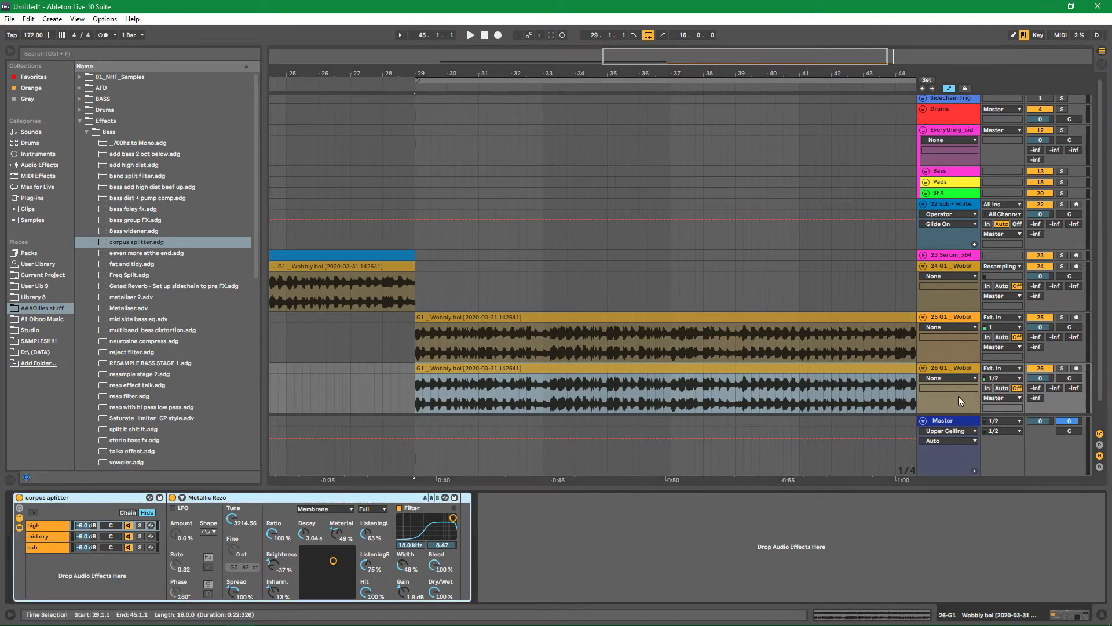
{"action": "left_click", "coordinate": [963, 370]}
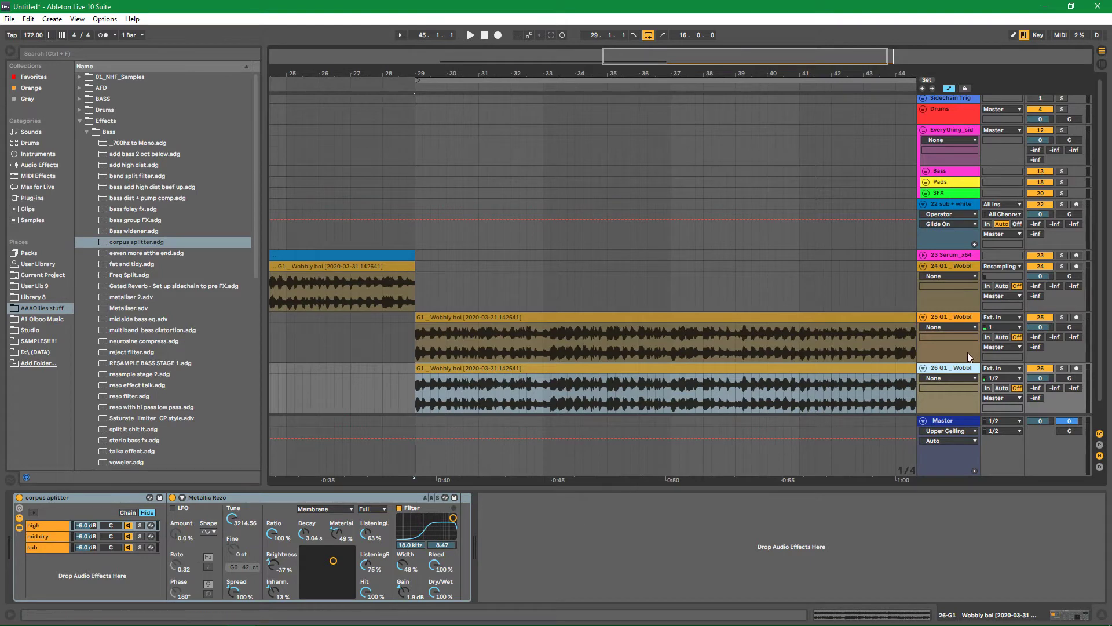
{"action": "left_click", "coordinate": [957, 314]}
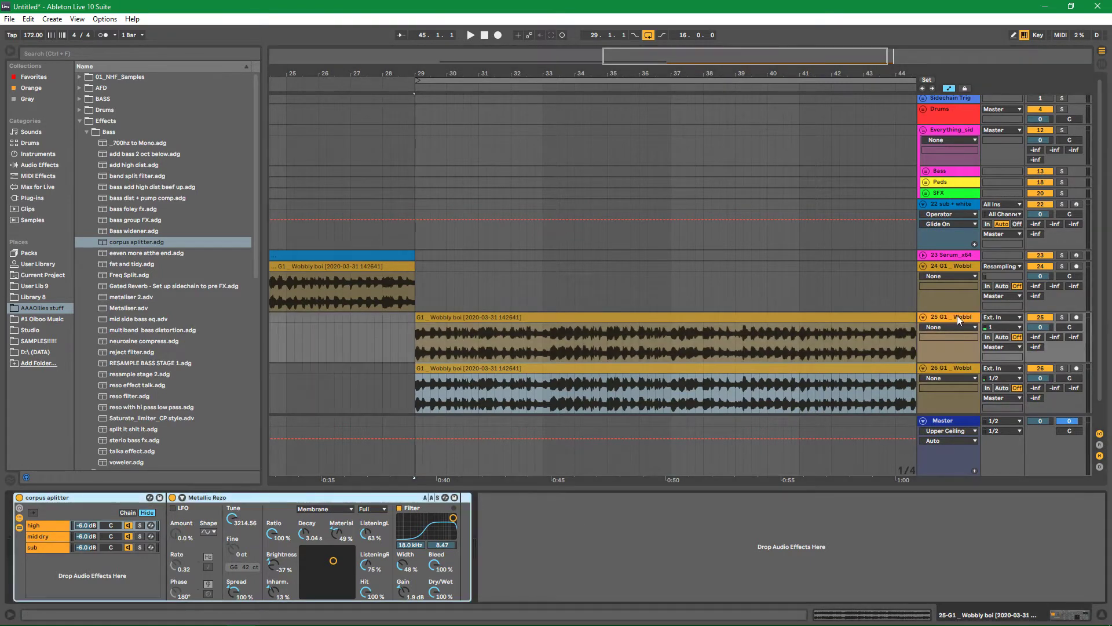
{"action": "left_click", "coordinate": [946, 365]}
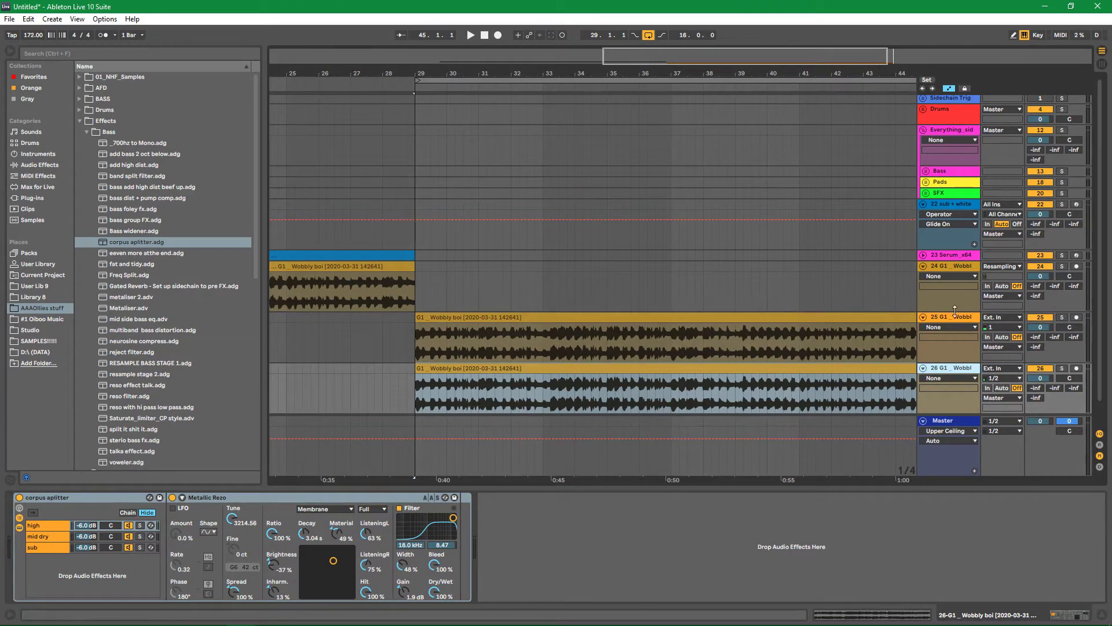
Solo track 25 and start playback of its clip at bar 29
{"action": "left_click", "coordinate": [1063, 317]}
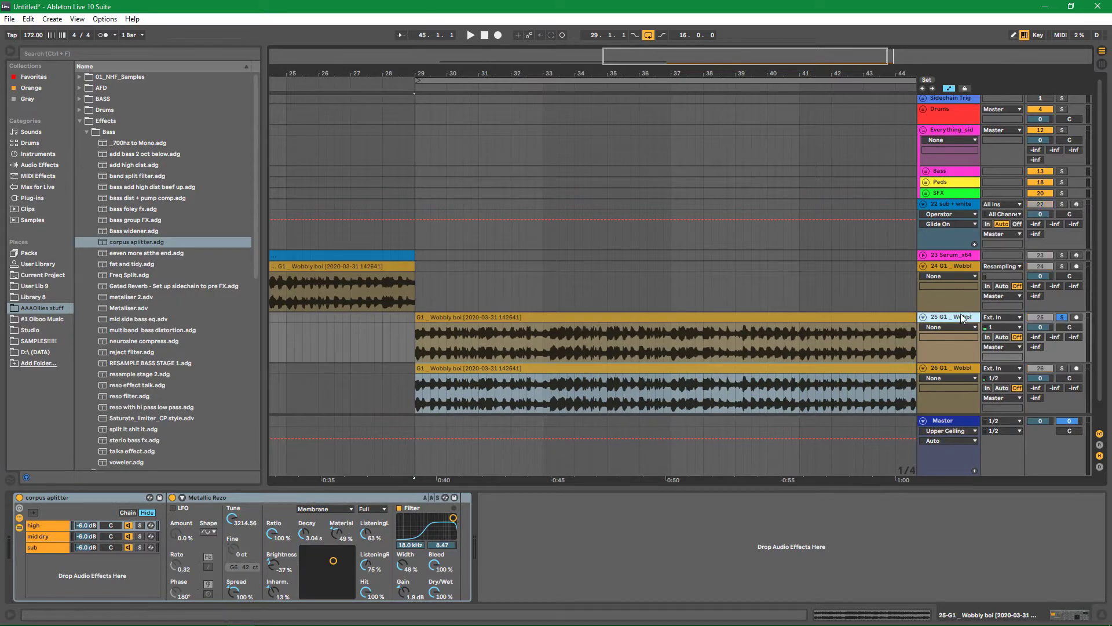
{"action": "left_click", "coordinate": [926, 322]}
{"action": "key", "text": "space"}
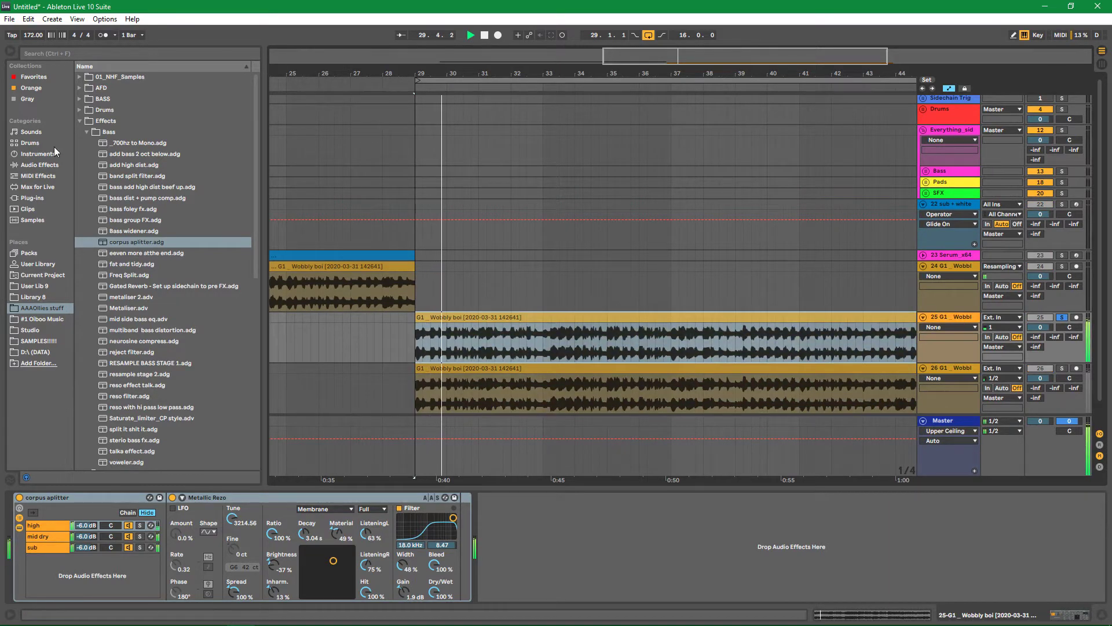
Add an Auto Filter after track 25's corpus splitter rack, set to low-pass at about 868 Hz with 20% resonance
{"action": "left_click", "coordinate": [45, 164]}
{"action": "left_click", "coordinate": [102, 99]}
{"action": "left_click_drag", "start_coordinate": [417, 429], "coordinate": [508, 553]}
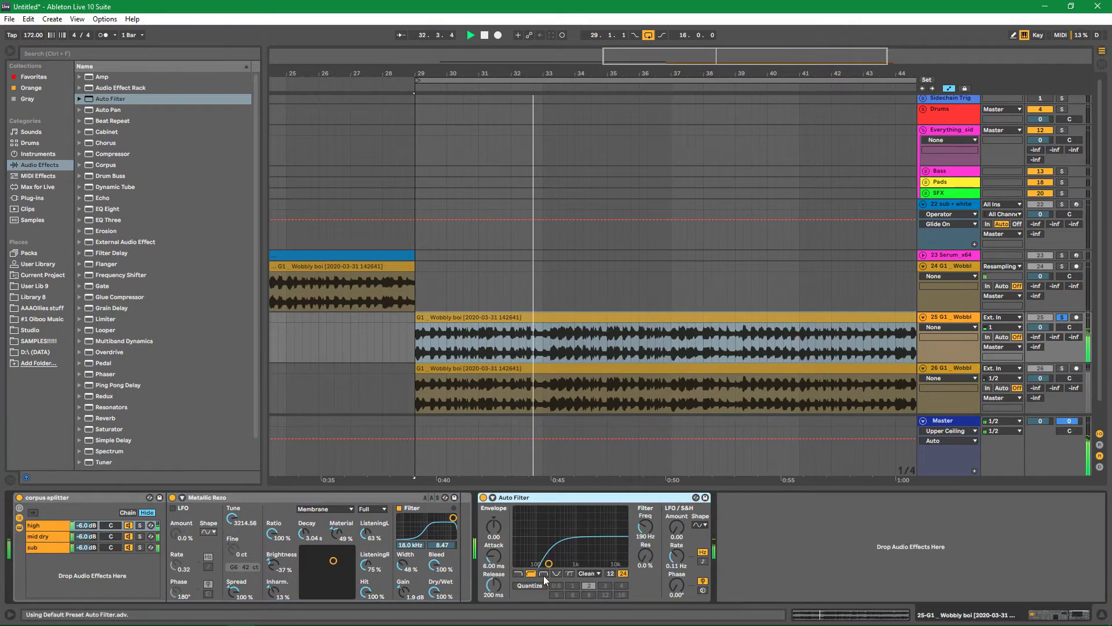
{"action": "left_click", "coordinate": [518, 573]}
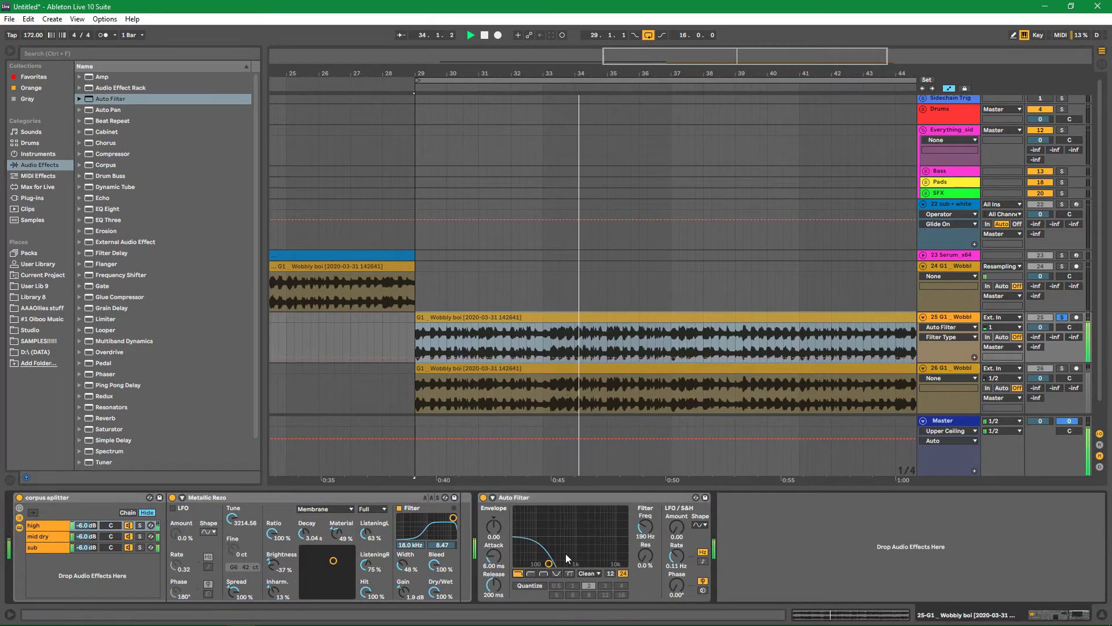
{"action": "mouse_move", "coordinate": [644, 534]}
{"action": "left_mouse_down"}
{"action": "mouse_move", "coordinate": [643, 520]}
{"action": "mouse_move", "coordinate": [645, 565]}
{"action": "mouse_move", "coordinate": [644, 530]}
{"action": "left_mouse_up"}
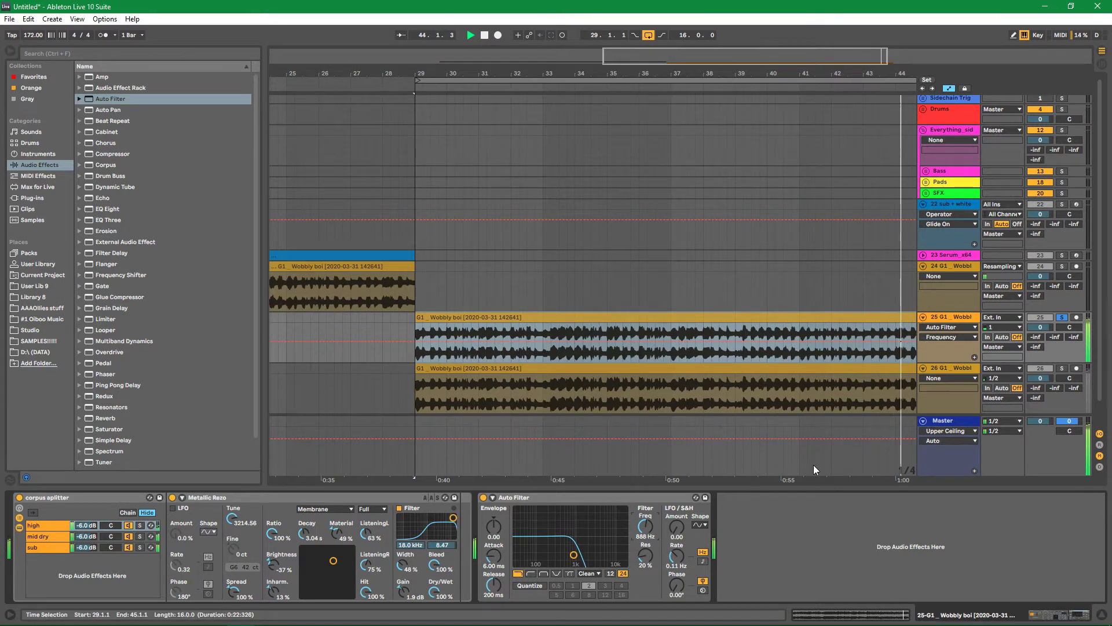
Copy the Auto Filter onto track 26, solo that track and switch the copied filter to high-pass
{"action": "left_click", "coordinate": [613, 497]}
{"action": "left_click", "coordinate": [953, 367]}
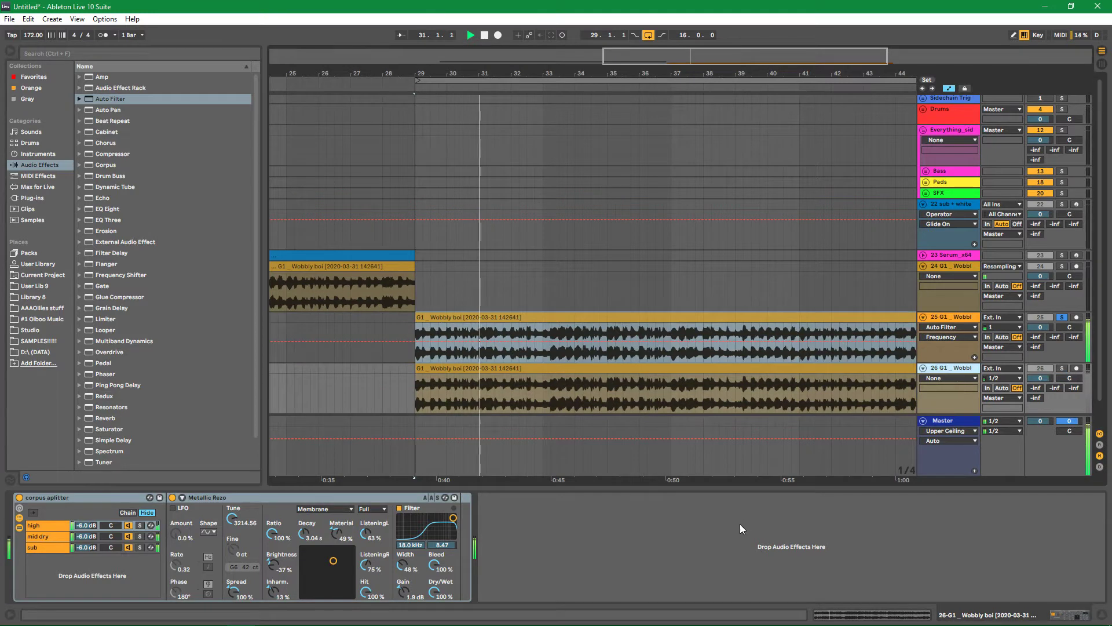
{"action": "key", "text": "ctrl+v"}
{"action": "left_click", "coordinate": [1062, 368]}
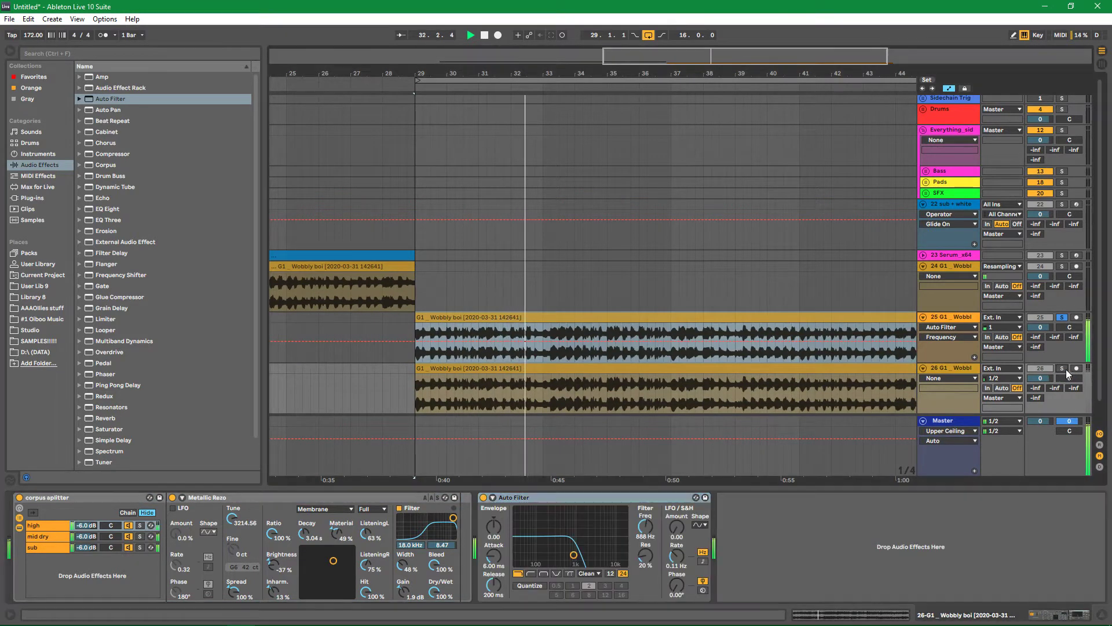
{"action": "left_click", "coordinate": [531, 573]}
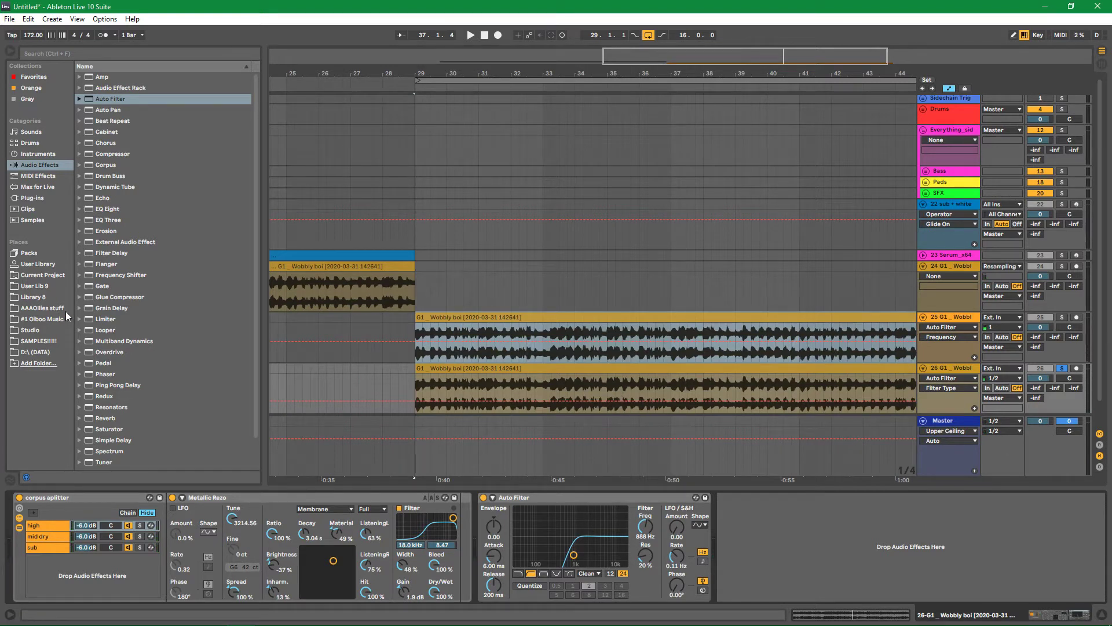
Load the fat and tidy rack after track 26's Auto Filter and play the loop through its Saturator and EQ Eight
{"action": "left_click", "coordinate": [41, 308]}
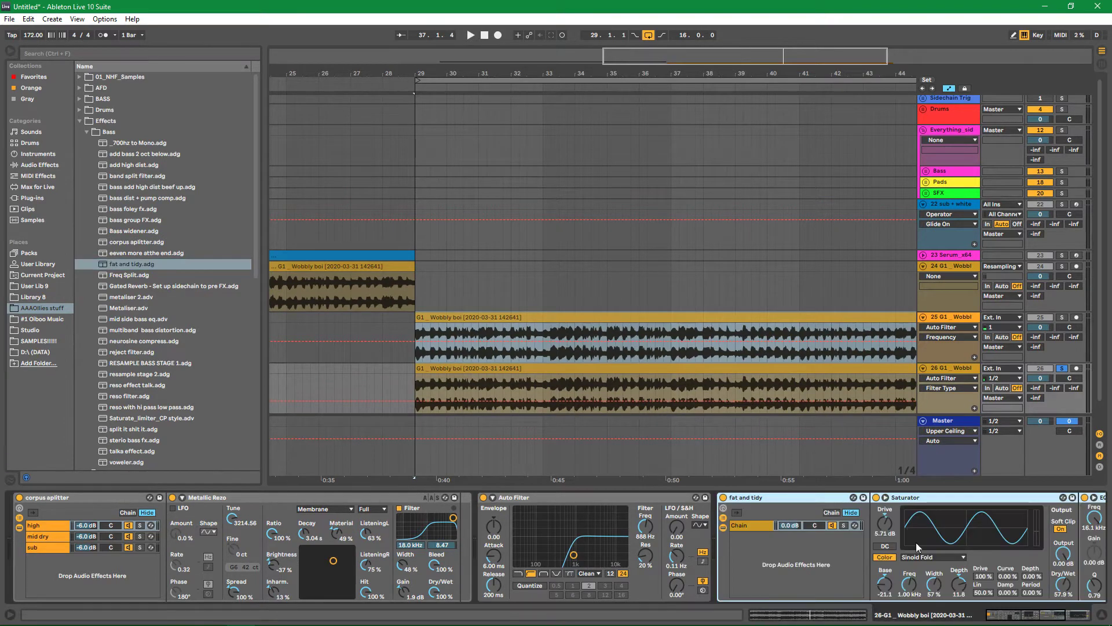
{"action": "left_click_drag", "start_coordinate": [1012, 619], "coordinate": [1043, 618]}
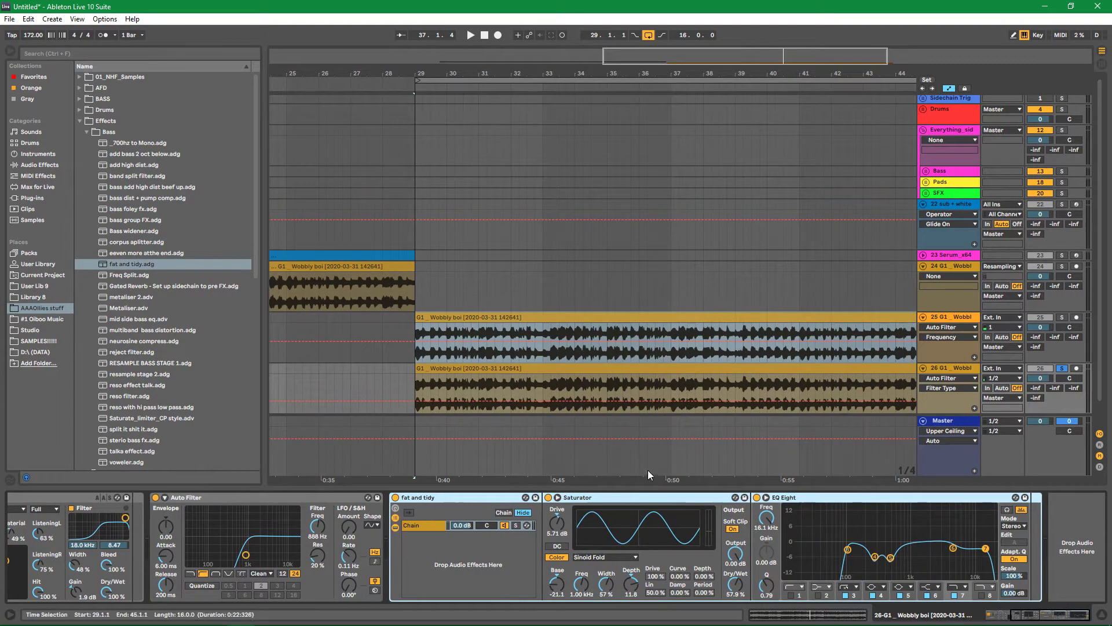
{"action": "left_click", "coordinate": [645, 500]}
{"action": "left_click", "coordinate": [918, 501]}
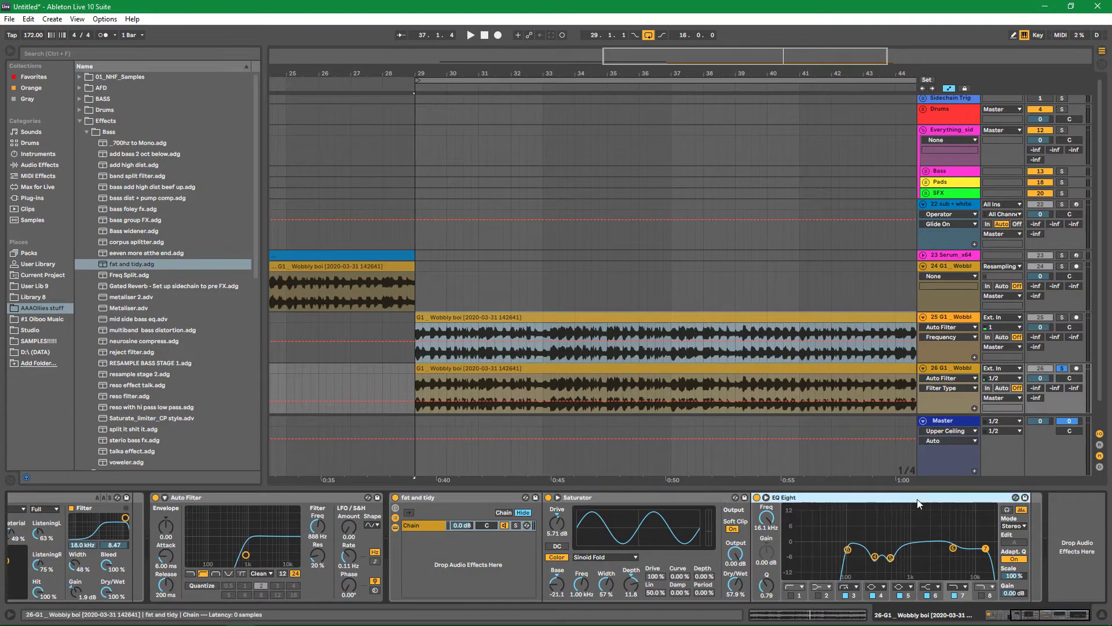
{"action": "key", "text": "space"}
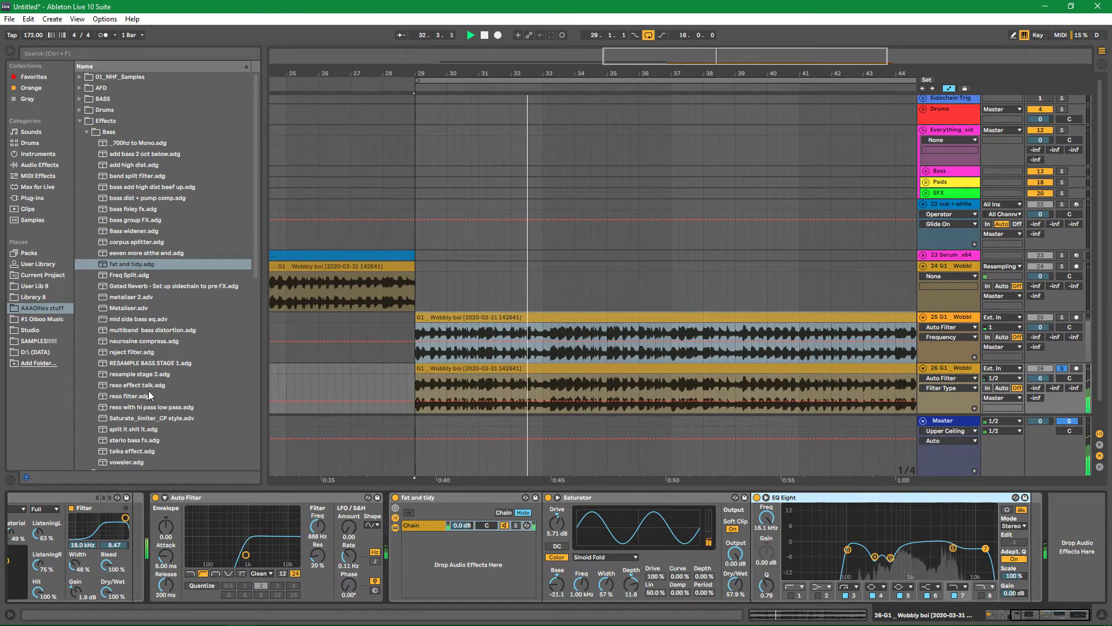
Add the neurosine compress rack at the end of track 26's chain, setting Growl to 316 Hz and reject to 78
{"action": "left_click", "coordinate": [123, 341]}
{"action": "mouse_move", "coordinate": [123, 343]}
{"action": "left_mouse_down"}
{"action": "mouse_move", "coordinate": [627, 400]}
{"action": "mouse_move", "coordinate": [1054, 534]}
{"action": "left_mouse_up"}
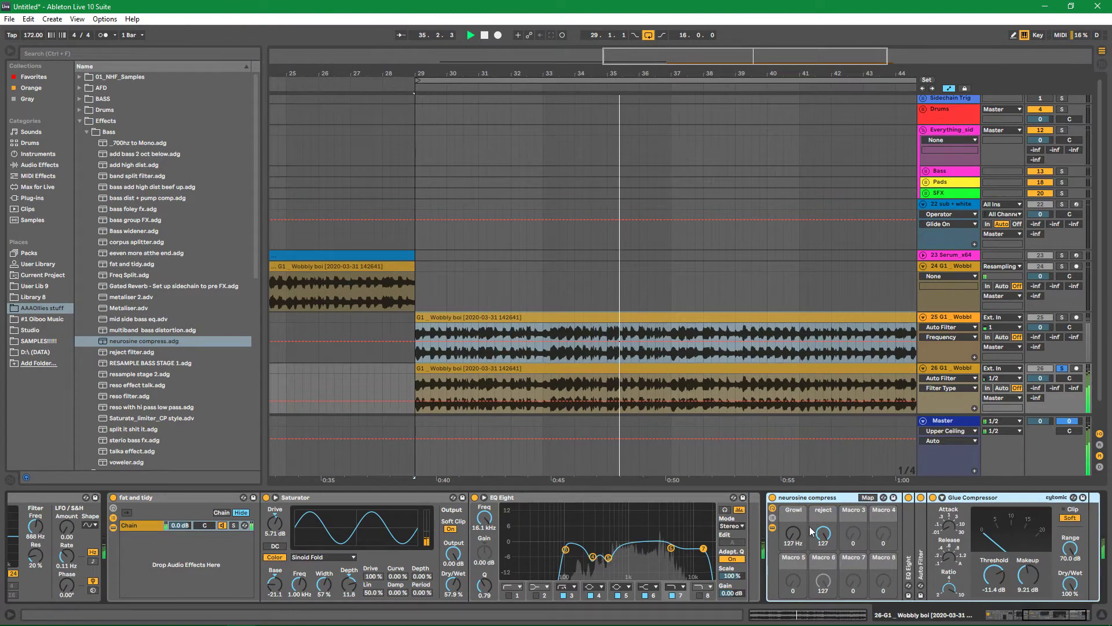
{"action": "left_click_drag", "start_coordinate": [794, 534], "coordinate": [828, 559]}
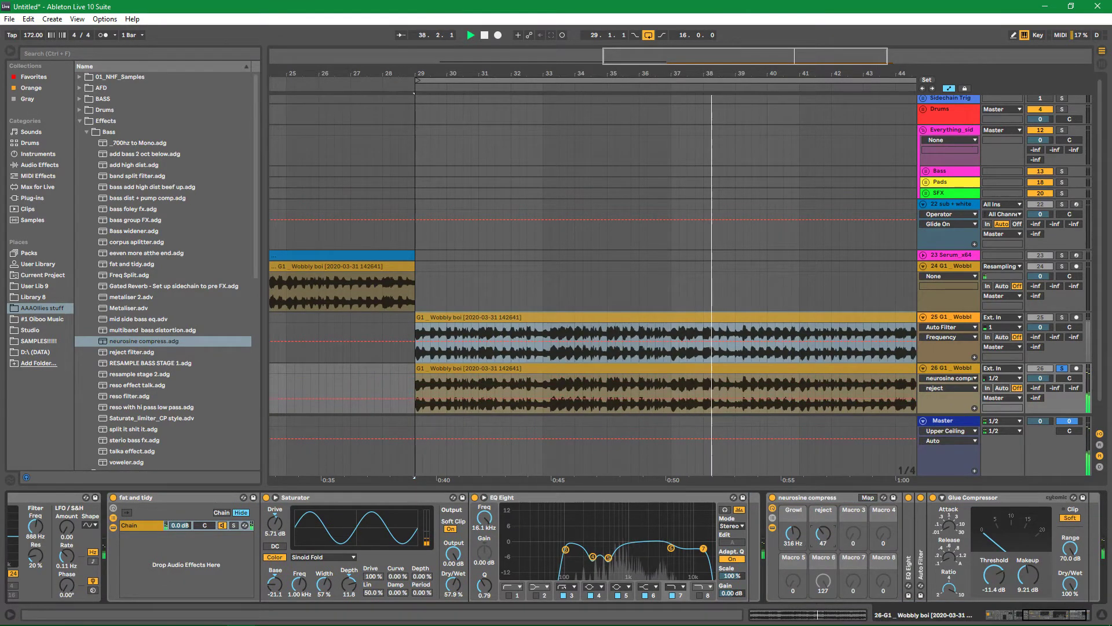
Unfold the neurosine compress rack's Auto Filter and EQ Eight, then set Growl to 901 Hz and reject to 125
{"action": "double_click", "coordinate": [924, 534]}
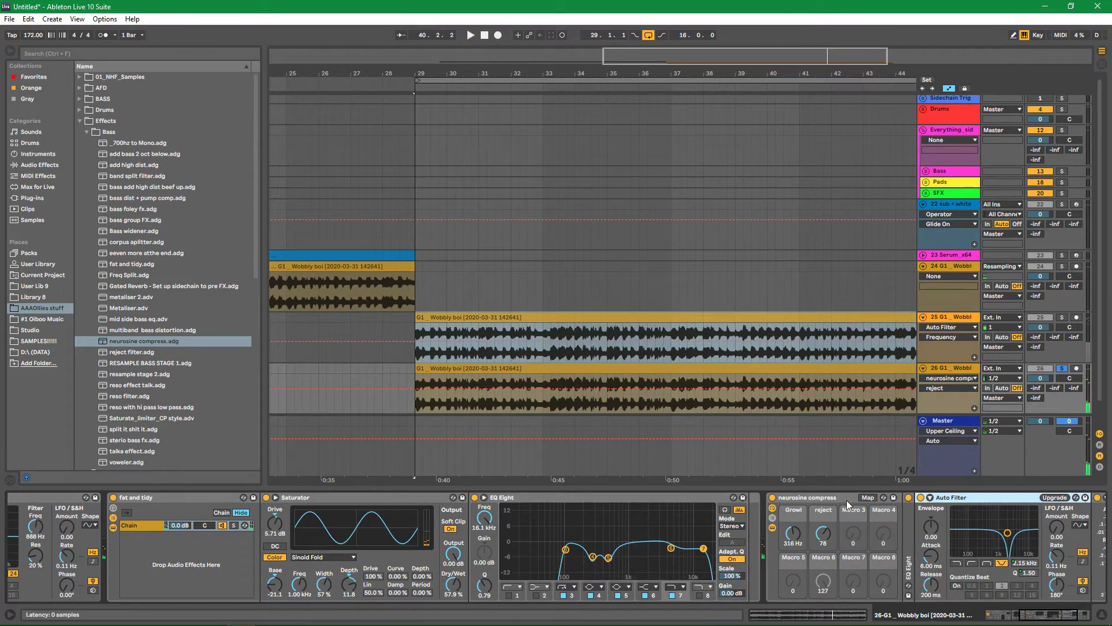
{"action": "double_click", "coordinate": [908, 529]}
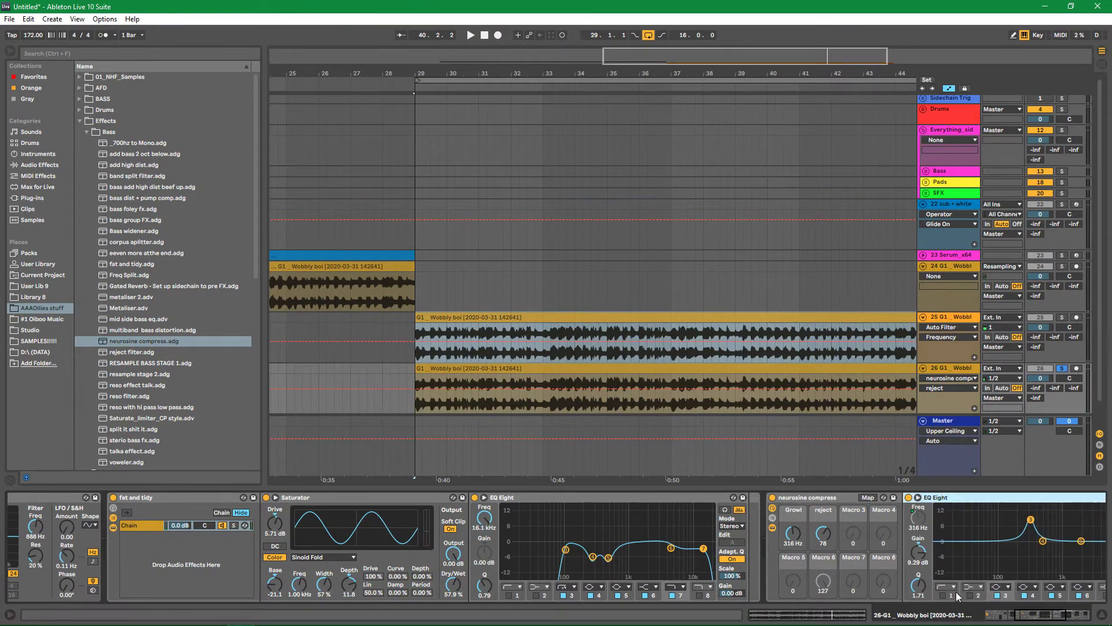
{"action": "left_click_drag", "start_coordinate": [1021, 619], "coordinate": [1038, 618]}
{"action": "left_click_drag", "start_coordinate": [578, 535], "coordinate": [569, 559]}
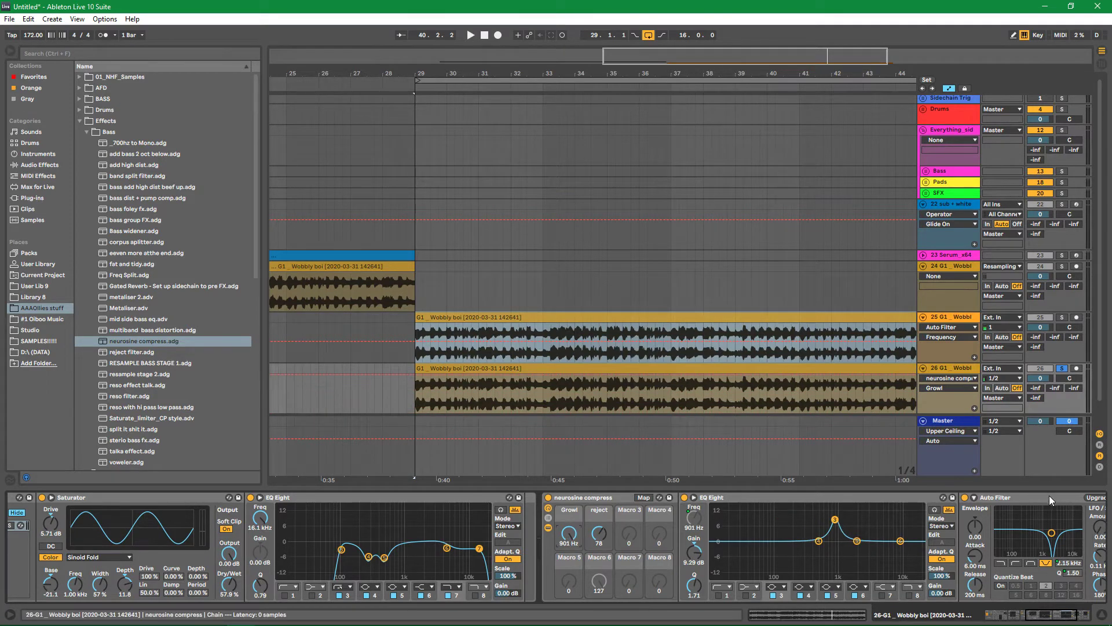
{"action": "left_click_drag", "start_coordinate": [599, 533], "coordinate": [599, 498]}
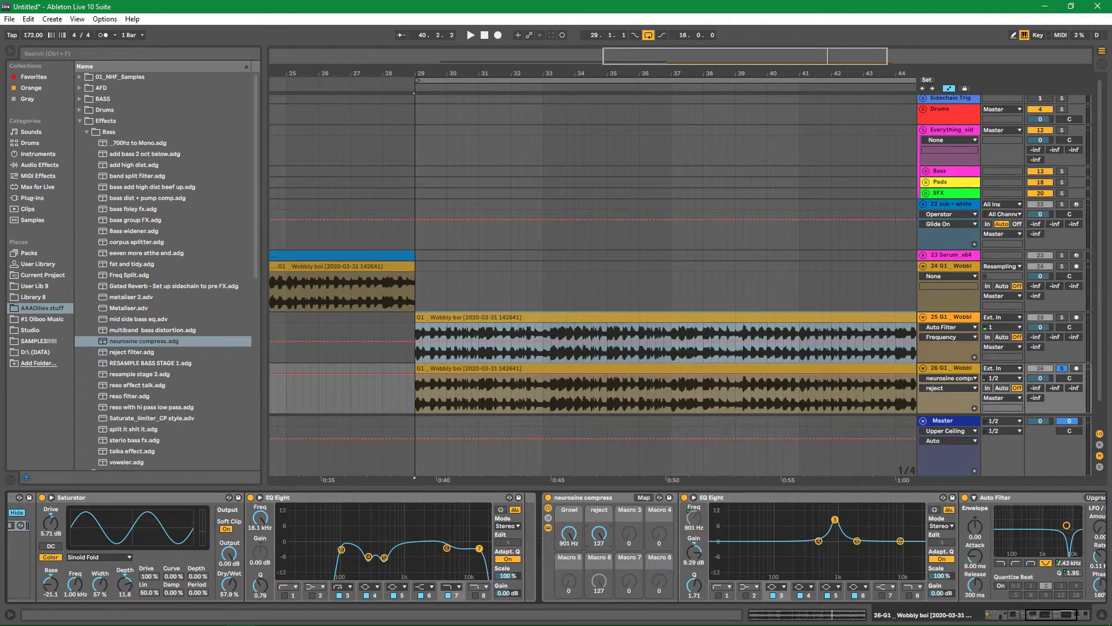
Show the neurosine compress rack's Growl and reject automation in separate lanes beneath track 26
{"action": "right_click", "coordinate": [569, 539]}
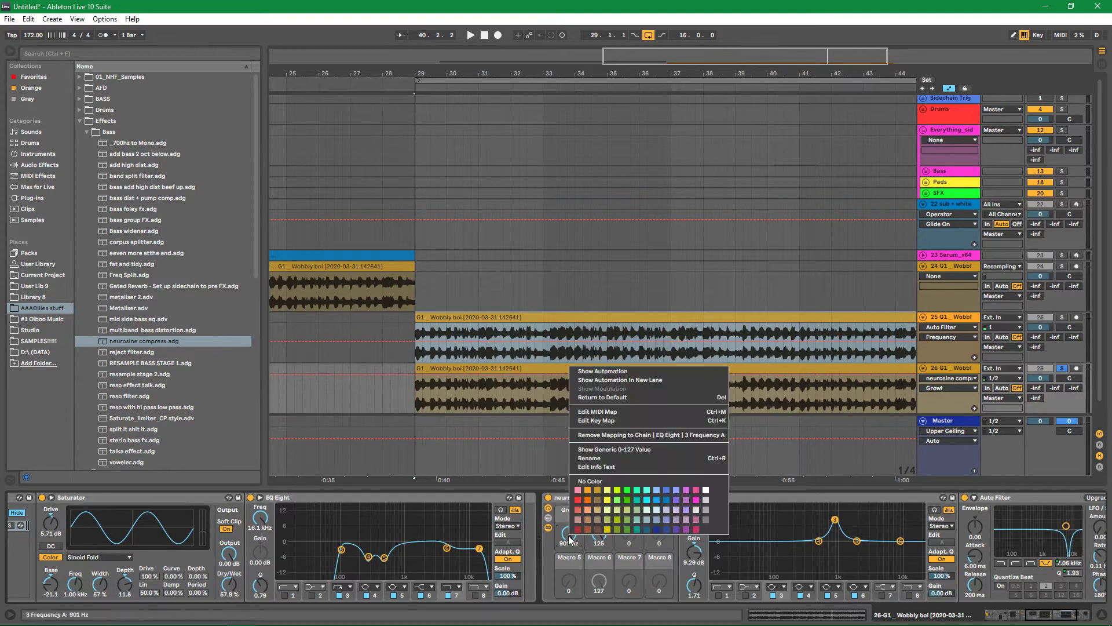
{"action": "left_click", "coordinate": [620, 371]}
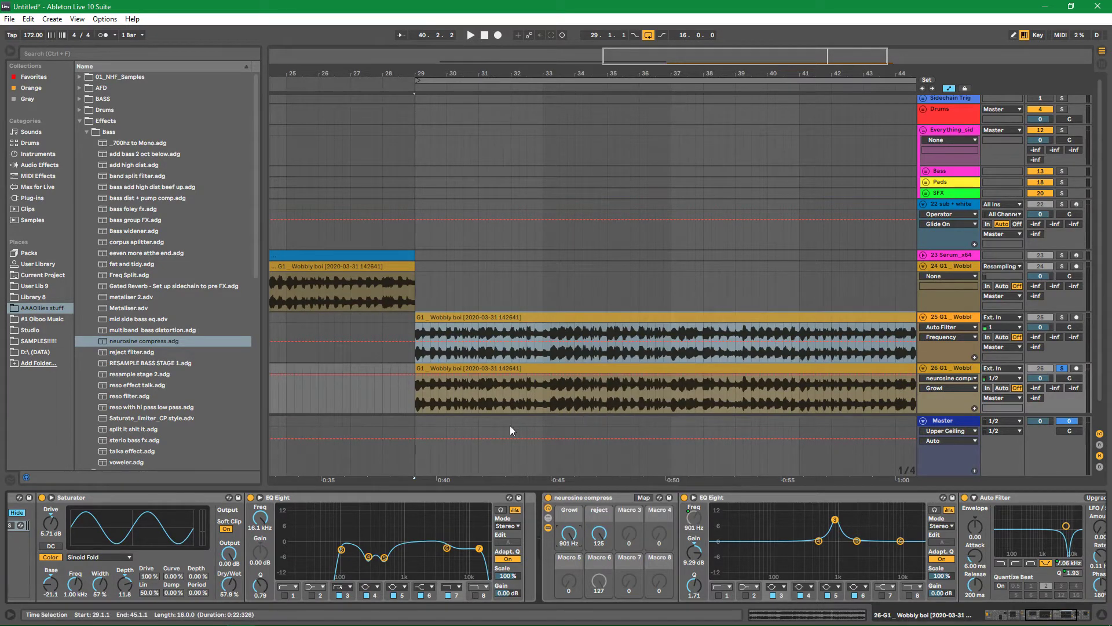
{"action": "left_click", "coordinate": [975, 408]}
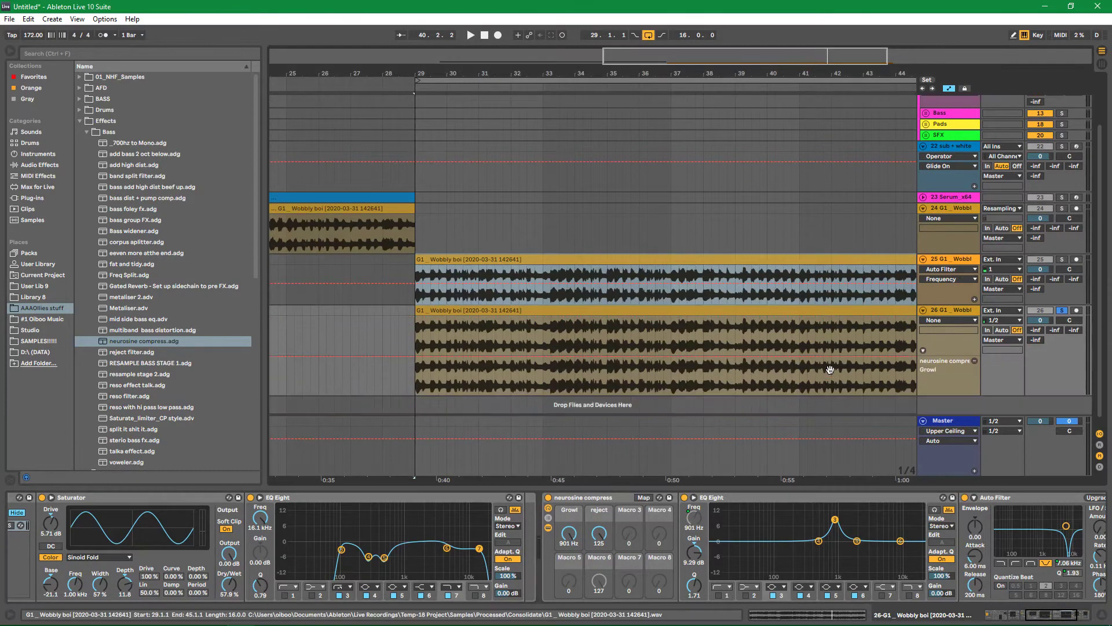
{"action": "right_click", "coordinate": [600, 535]}
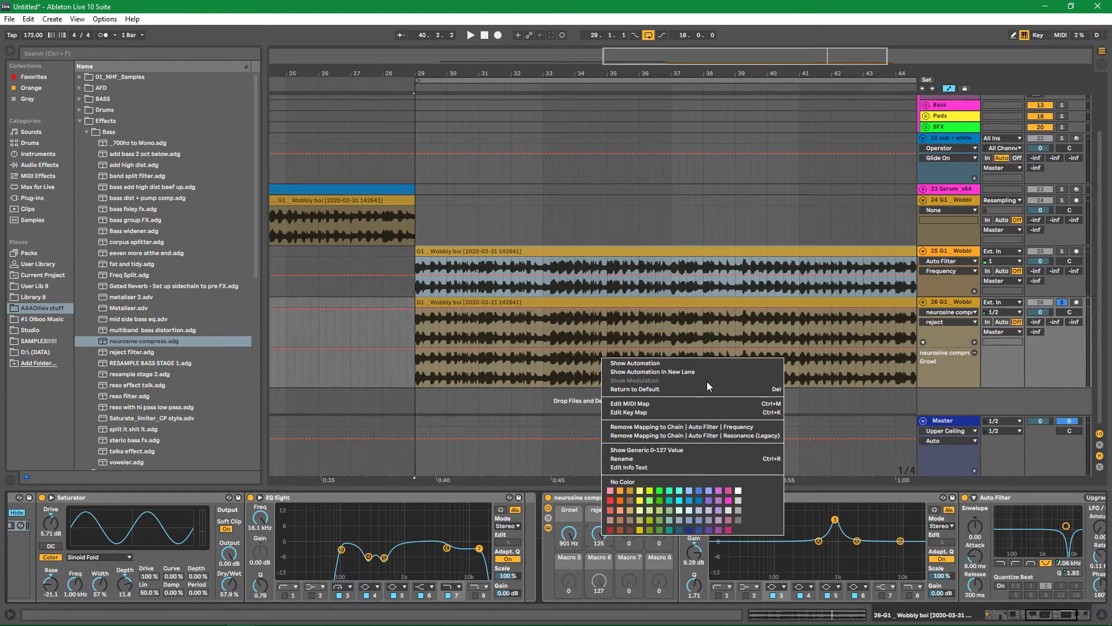
{"action": "left_click", "coordinate": [696, 365]}
{"action": "left_click", "coordinate": [975, 343]}
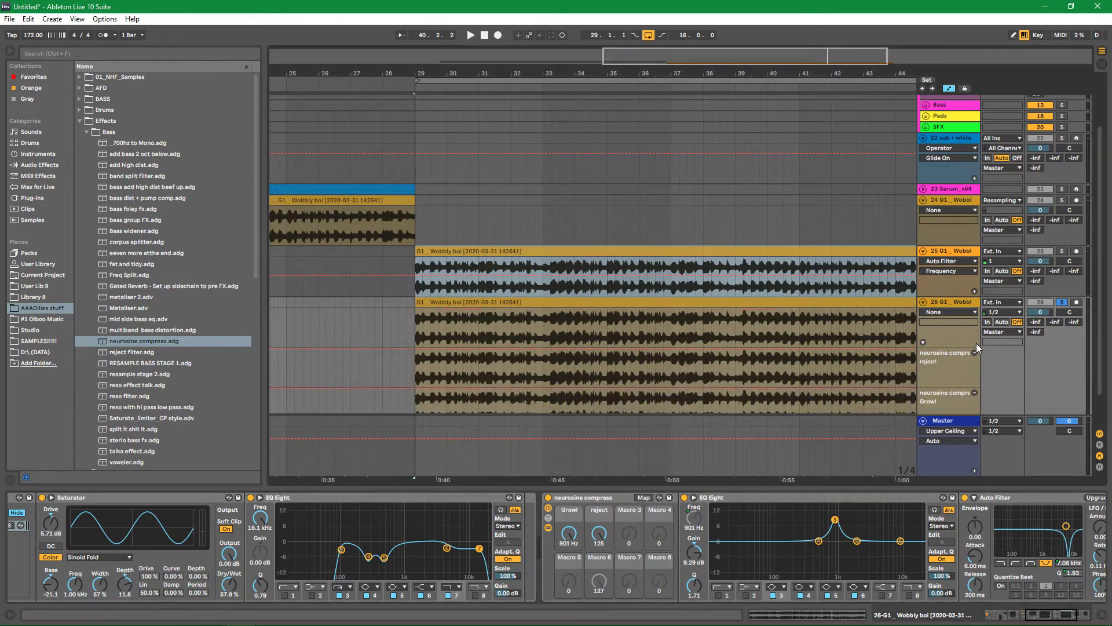
Turn the grid off and draw wavy freehand reject and Growl automation across track 26's clip, bars 29 to 45
{"action": "scroll", "coordinate": [539, 388], "scroll_direction": "down", "scroll_amount": 2}
{"action": "right_click", "coordinate": [415, 386]}
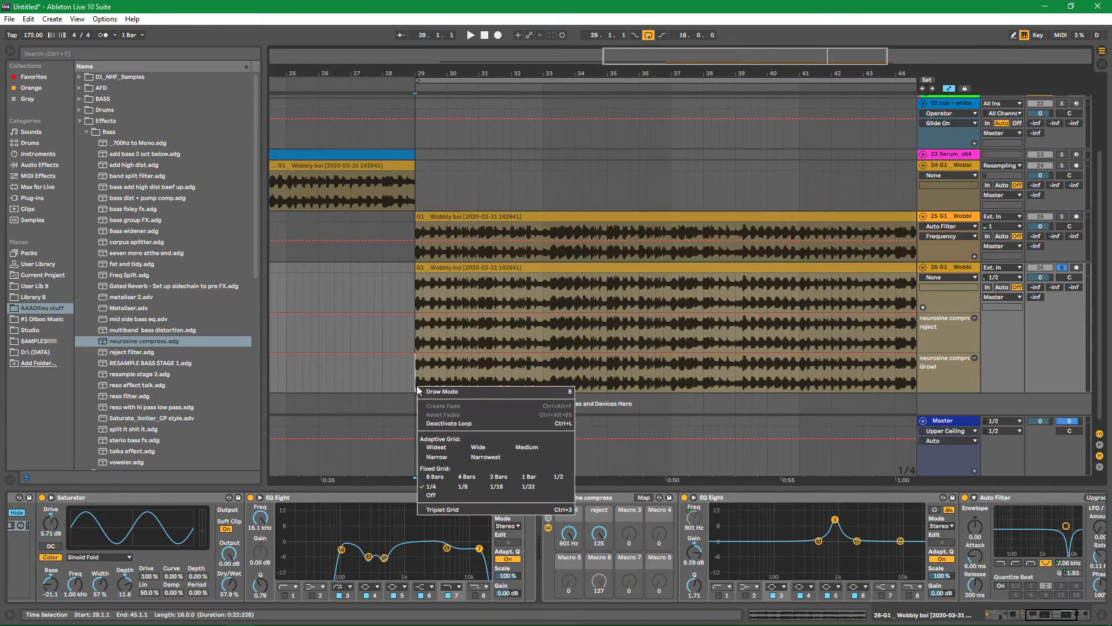
{"action": "left_click", "coordinate": [505, 412]}
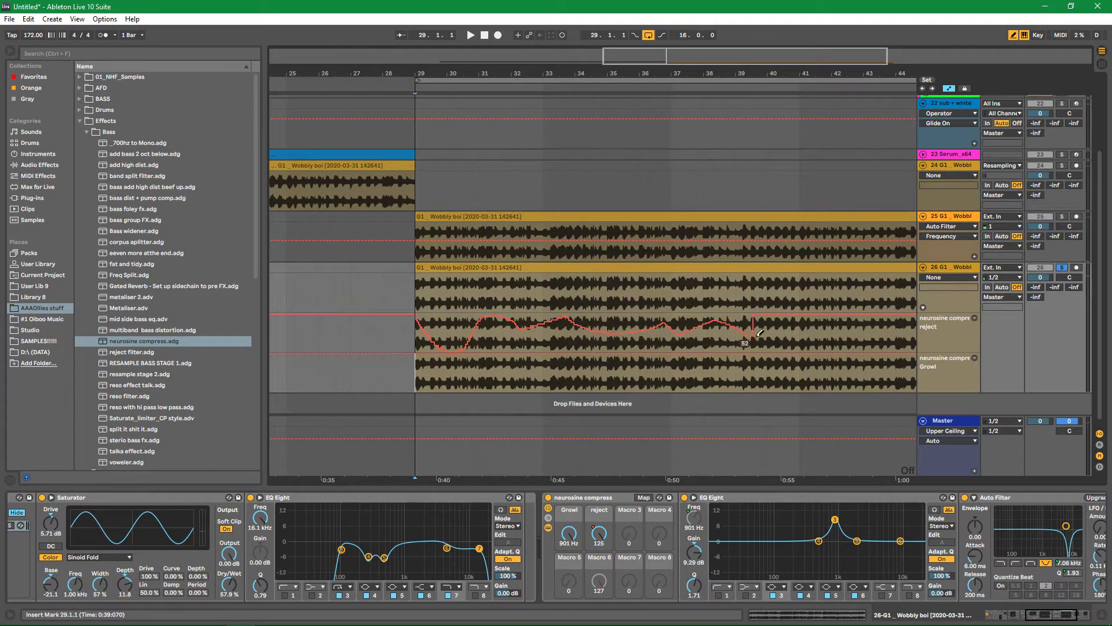
{"action": "left_click_drag", "start_coordinate": [712, 59], "coordinate": [770, 60]}
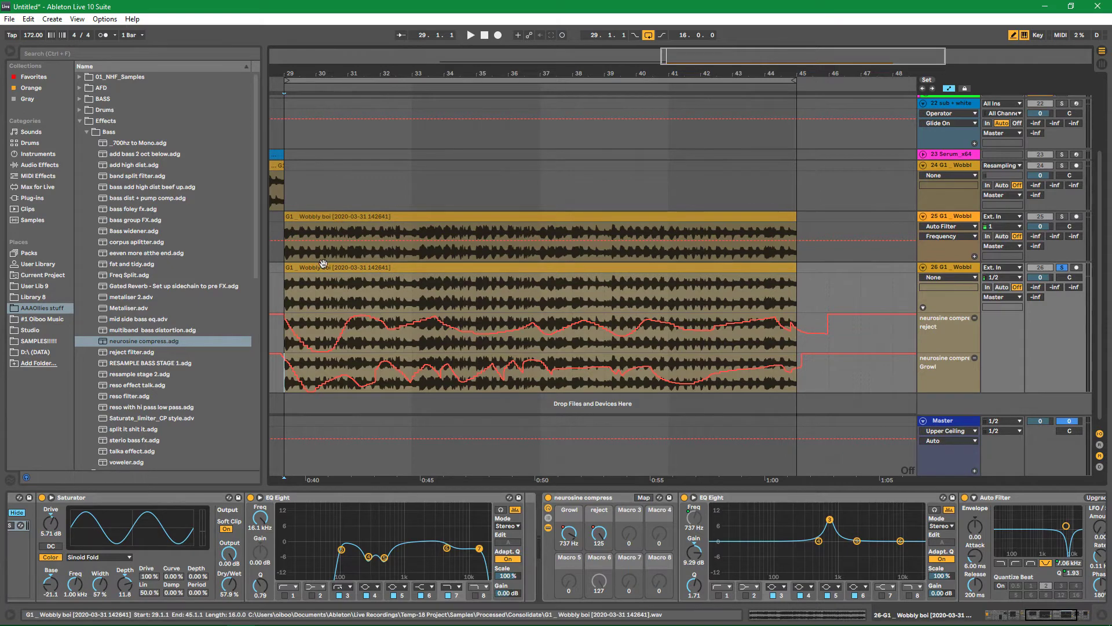
{"action": "left_click_drag", "start_coordinate": [761, 69], "coordinate": [633, 54]}
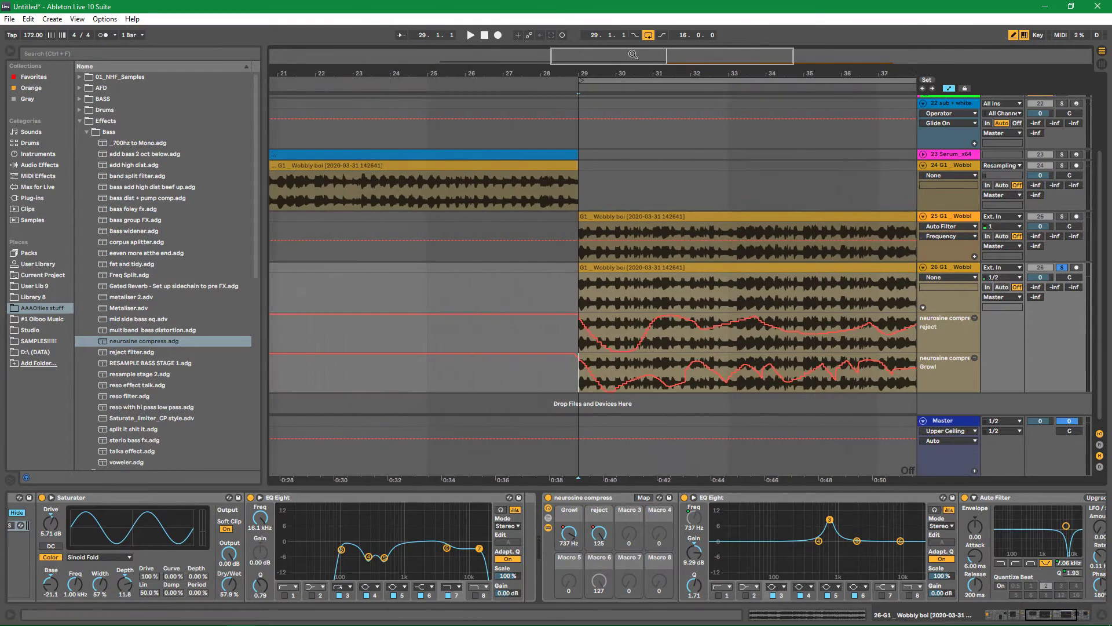
Play track 26 from just before bar 29 and redraw the opening of its reject and Growl curves
{"action": "left_click", "coordinate": [572, 296]}
{"action": "key", "text": "space"}
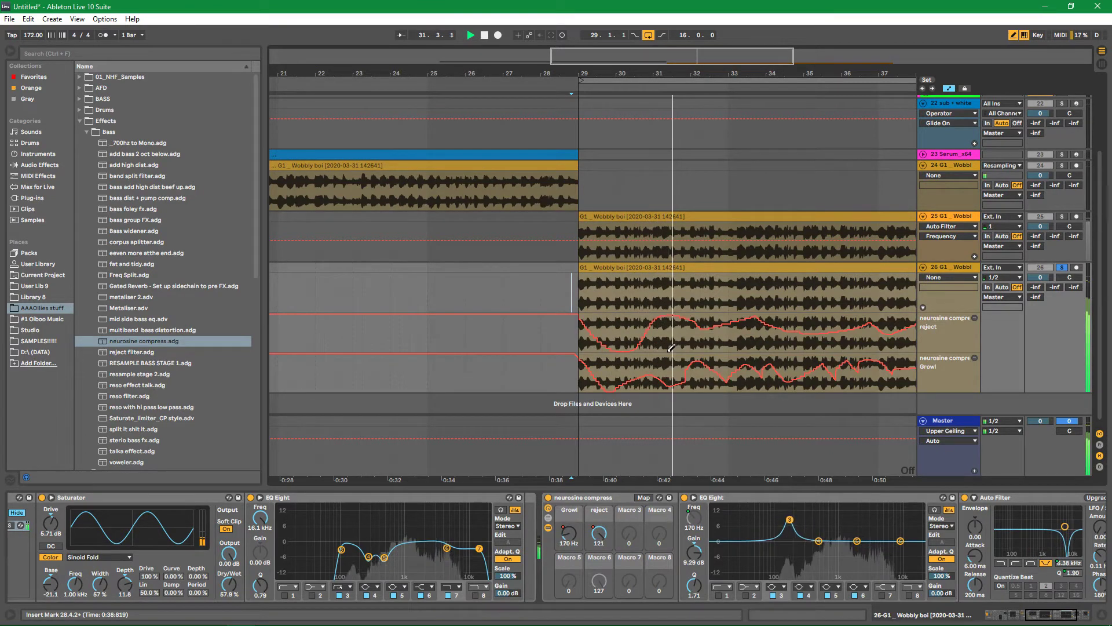
{"action": "key", "text": "space"}
{"action": "key", "text": "space"}
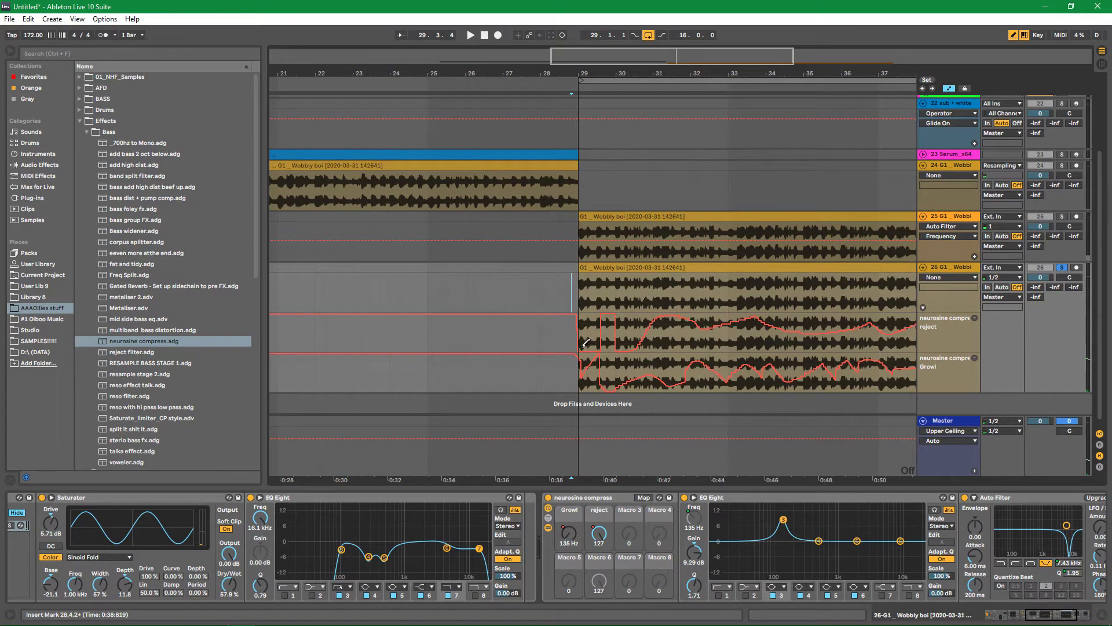
{"action": "key", "text": "space"}
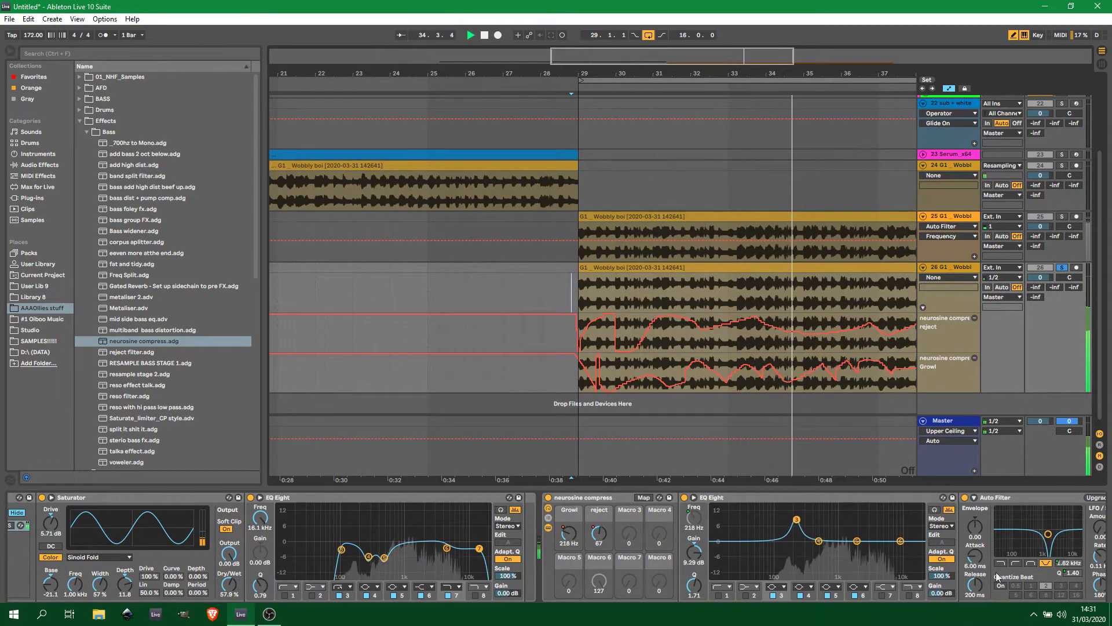
Set the neurosine rack's Glue Compressor to a -30.8 dB threshold and 16.5 dB makeup, folding its other devices and the rack
{"action": "left_click", "coordinate": [811, 501]}
{"action": "double_click", "coordinate": [811, 502]}
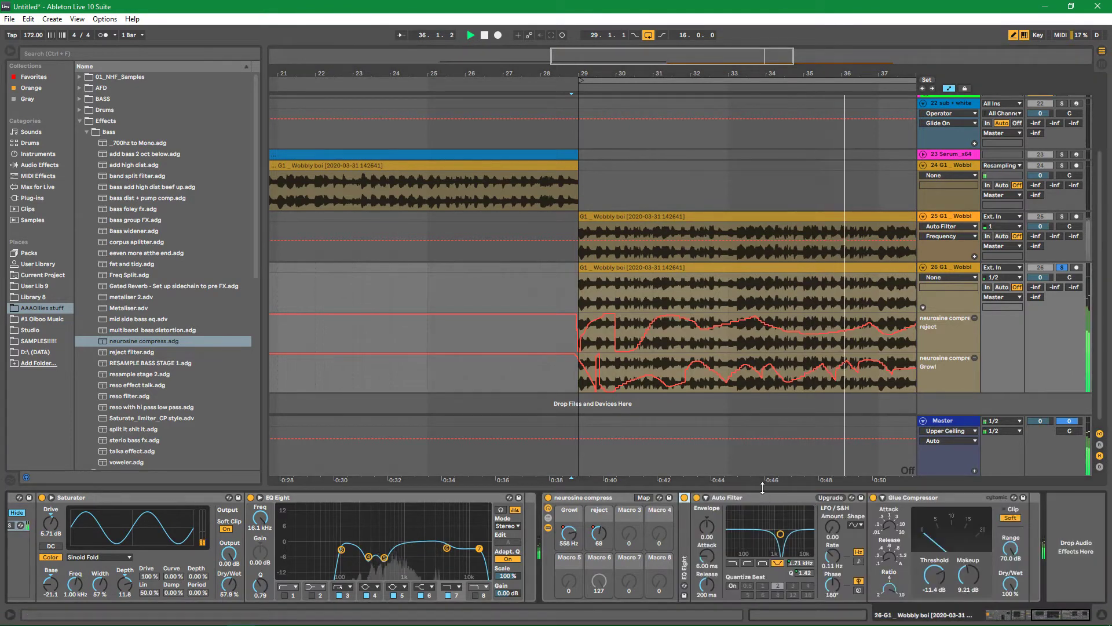
{"action": "double_click", "coordinate": [737, 500]}
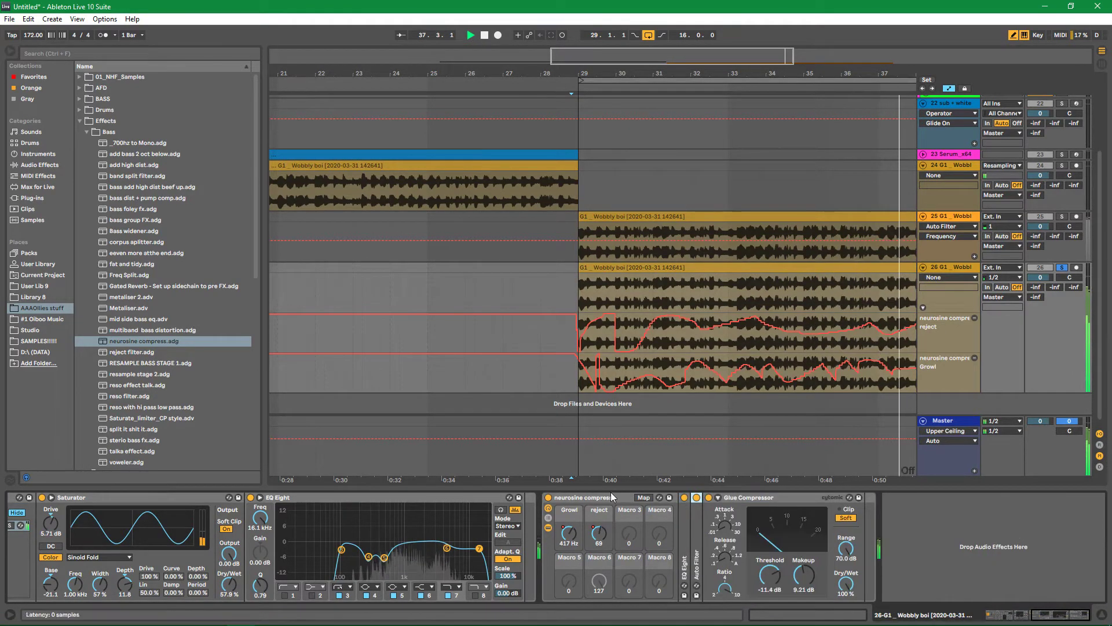
{"action": "mouse_move", "coordinate": [766, 582]}
{"action": "left_mouse_down"}
{"action": "mouse_move", "coordinate": [766, 596]}
{"action": "mouse_move", "coordinate": [803, 563]}
{"action": "mouse_move", "coordinate": [781, 586]}
{"action": "left_mouse_up"}
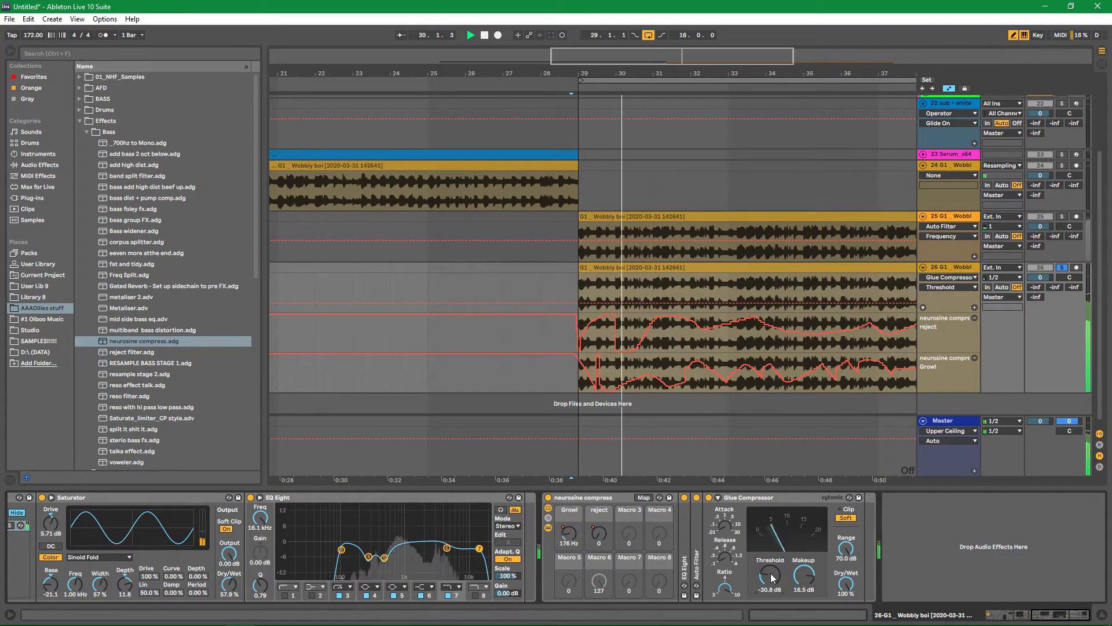
{"action": "left_click", "coordinate": [604, 504]}
{"action": "double_click", "coordinate": [605, 501]}
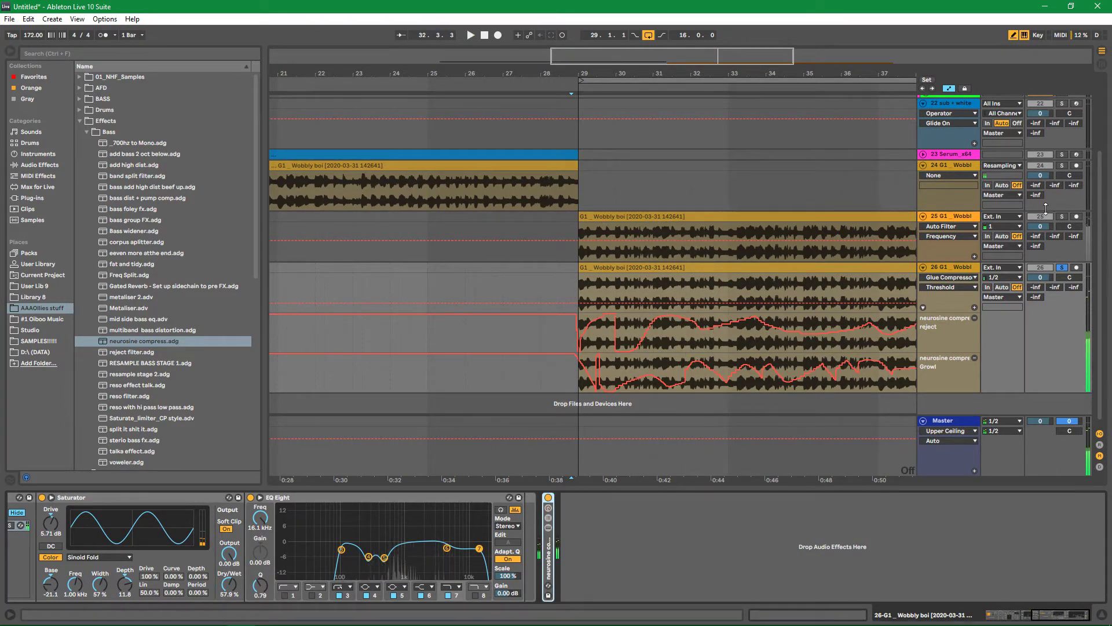
Solo track 25 together with track 26, fold track 26 and play both layers
{"action": "left_click", "coordinate": [1062, 218]}
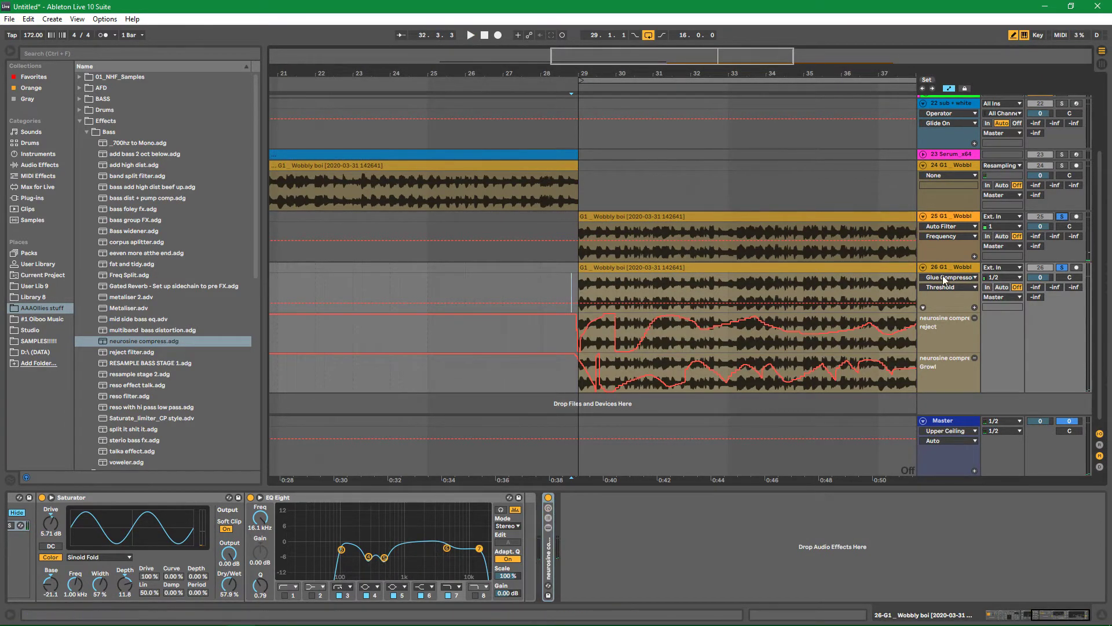
{"action": "left_click", "coordinate": [924, 268]}
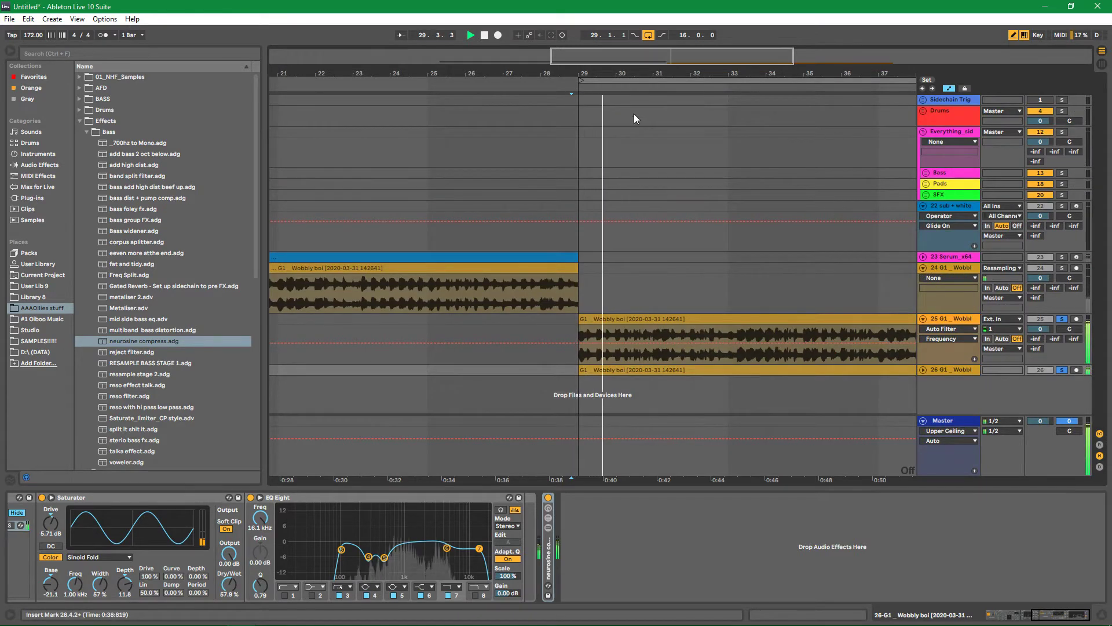
{"action": "key", "text": "minus"}
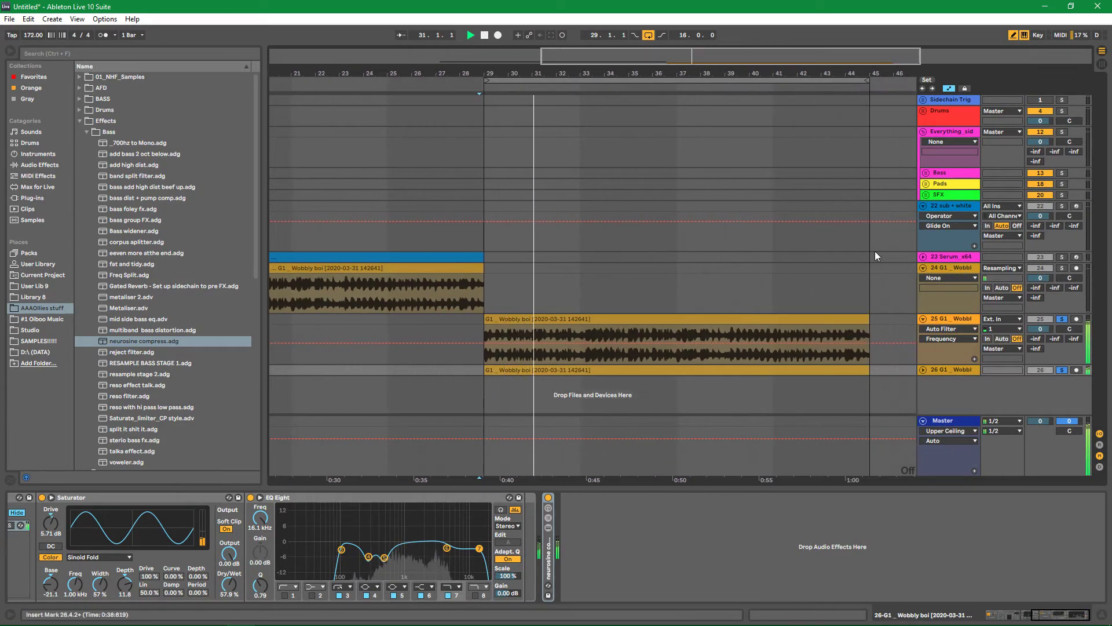
Audition the corpus splitter chains on track 26 individually and deactivate the high chain
{"action": "left_click", "coordinate": [924, 370]}
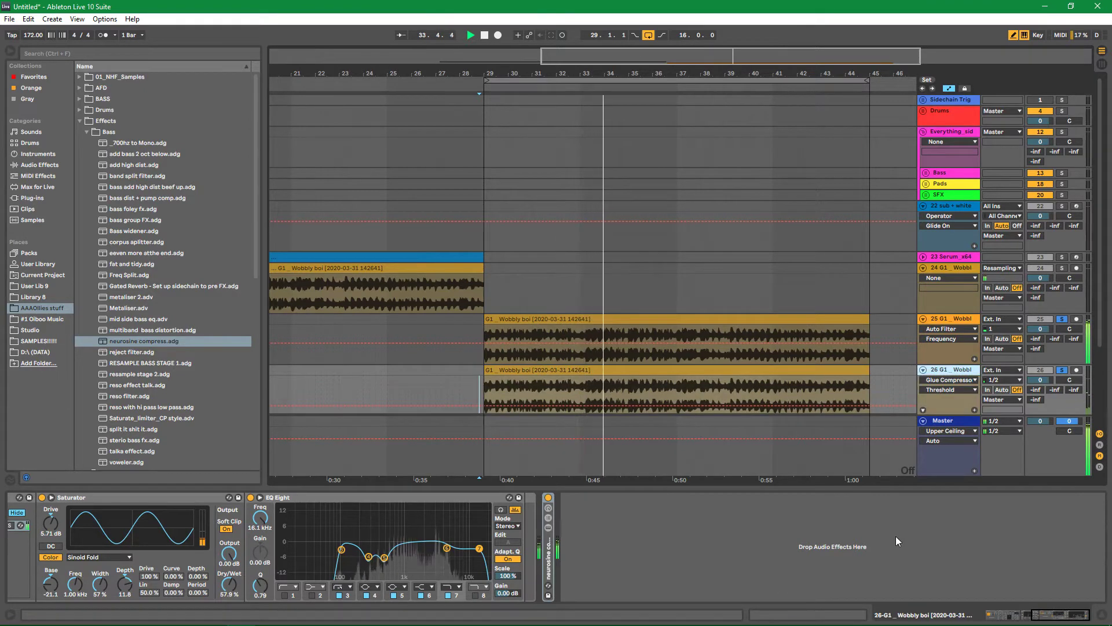
{"action": "left_click_drag", "start_coordinate": [1062, 615], "coordinate": [1008, 616]}
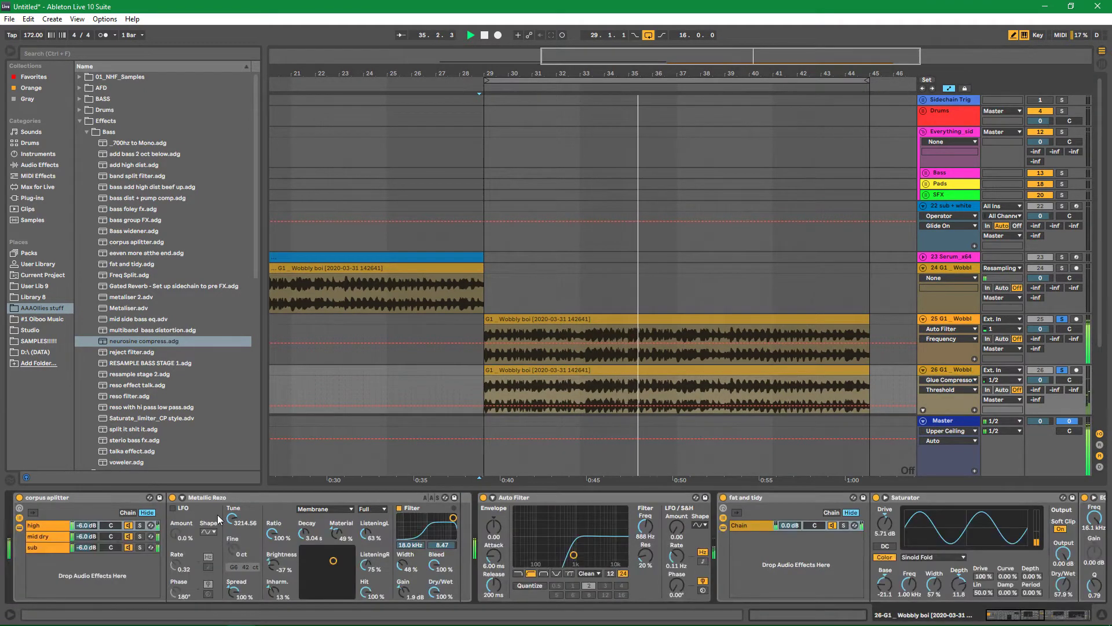
{"action": "left_click", "coordinate": [155, 527]}
{"action": "key", "text": "space"}
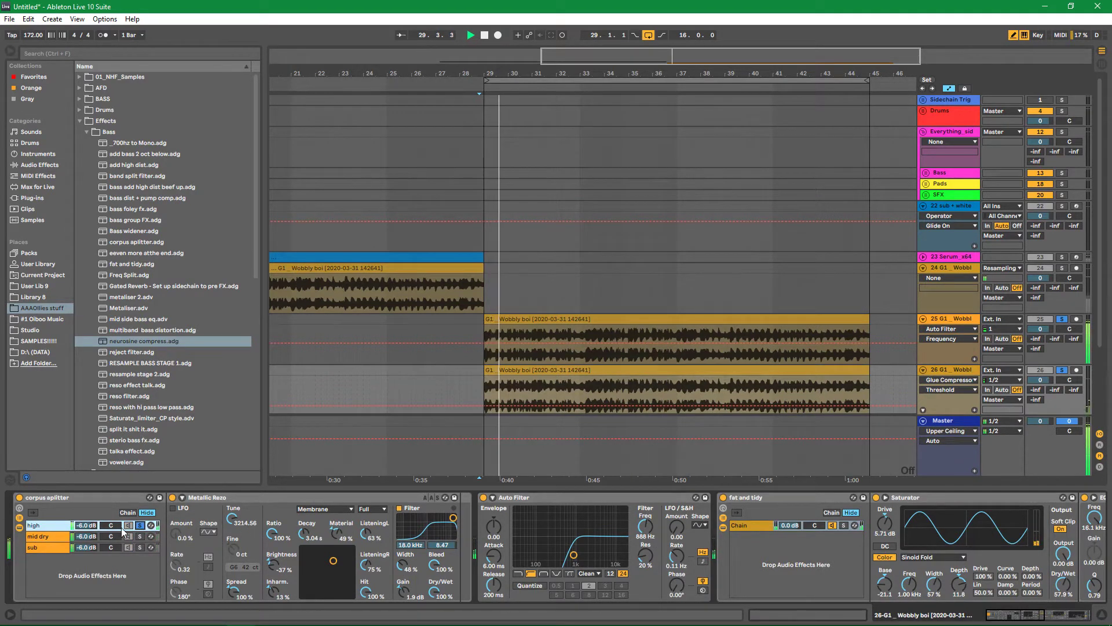
{"action": "left_click", "coordinate": [129, 525]}
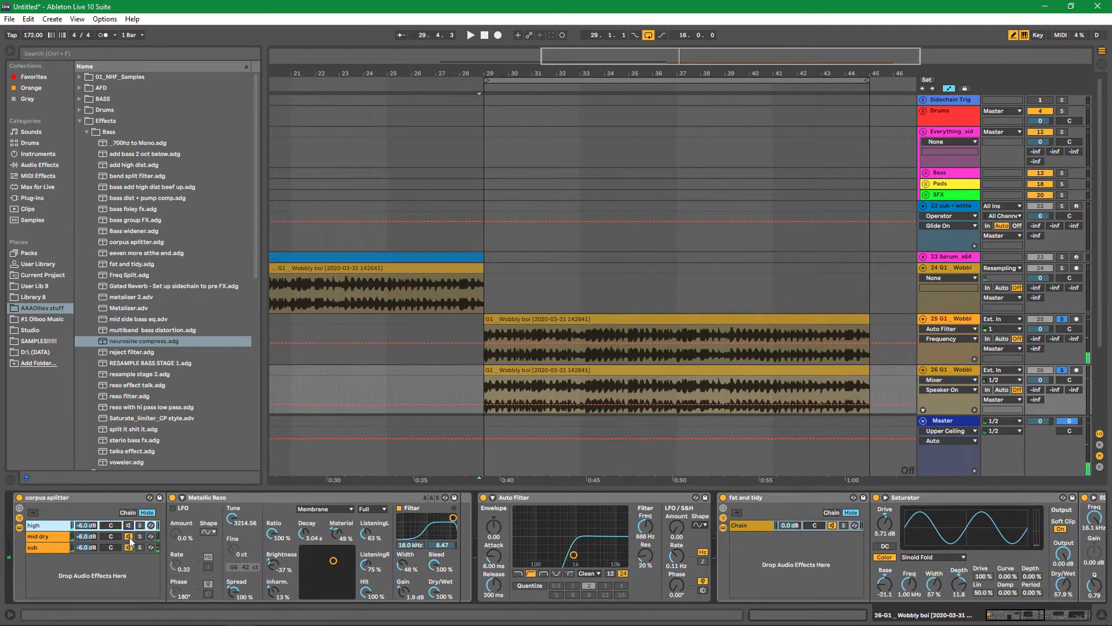
{"action": "left_click", "coordinate": [140, 547]}
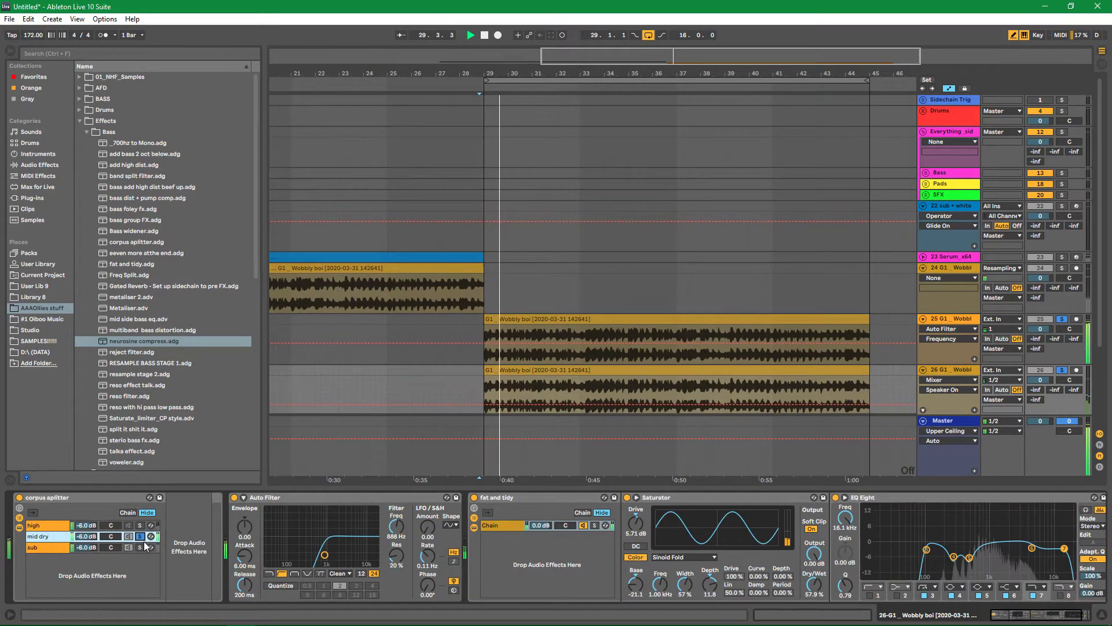
{"action": "key", "text": "space"}
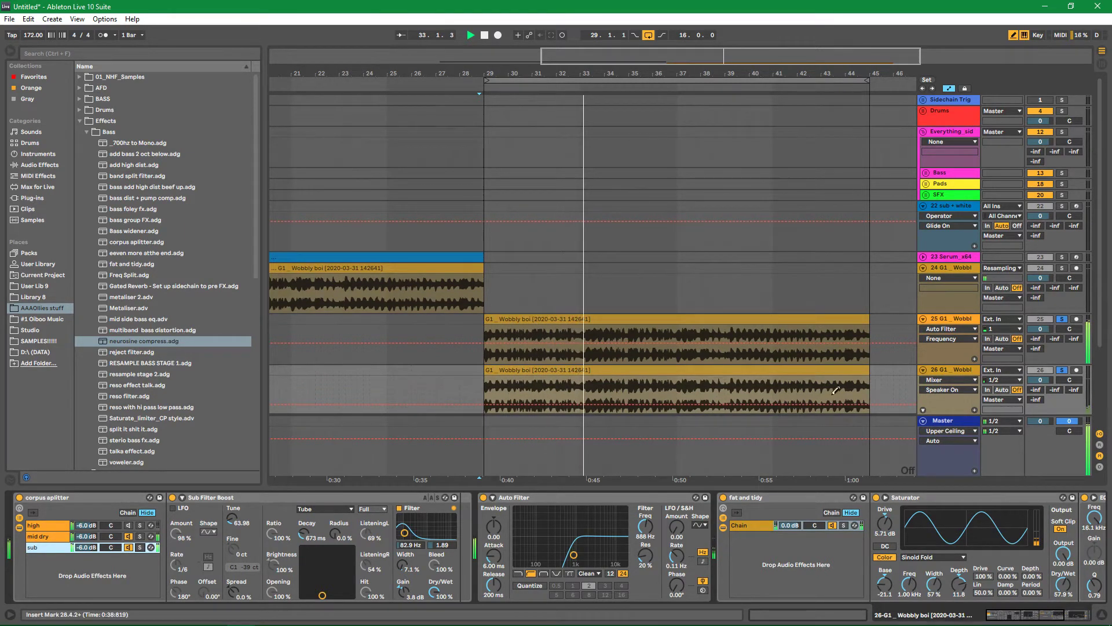
Leave draw mode, fold tracks 25 and 26, and insert a new audio track below them with its input set to Resampling
{"action": "key", "text": "b"}
{"action": "scroll", "coordinate": [899, 351], "scroll_direction": "down", "scroll_amount": 2}
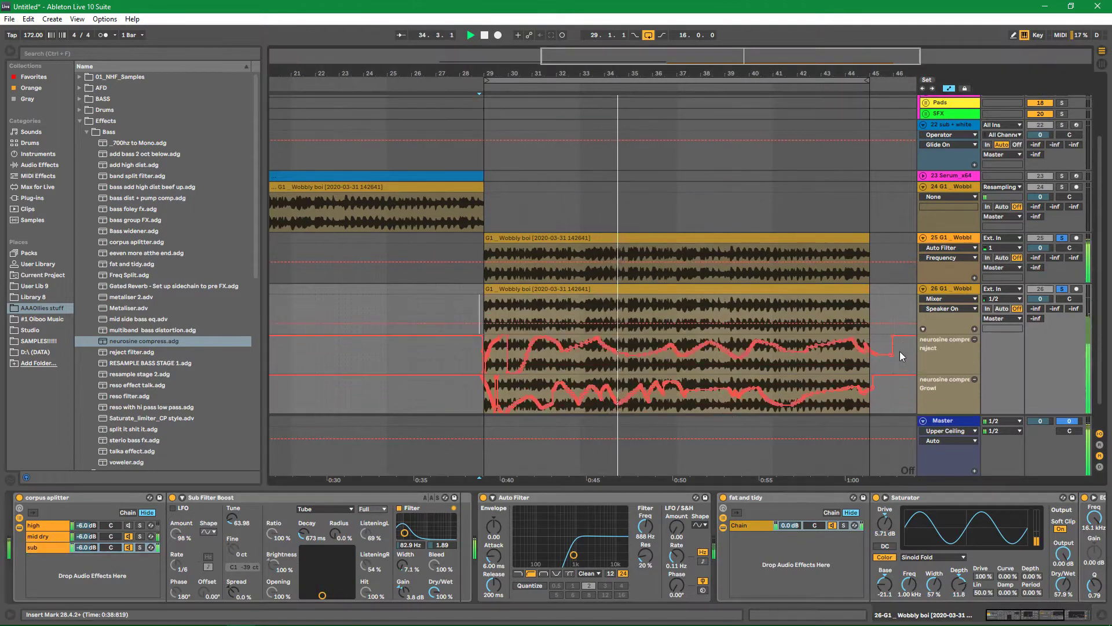
{"action": "left_click", "coordinate": [922, 288]}
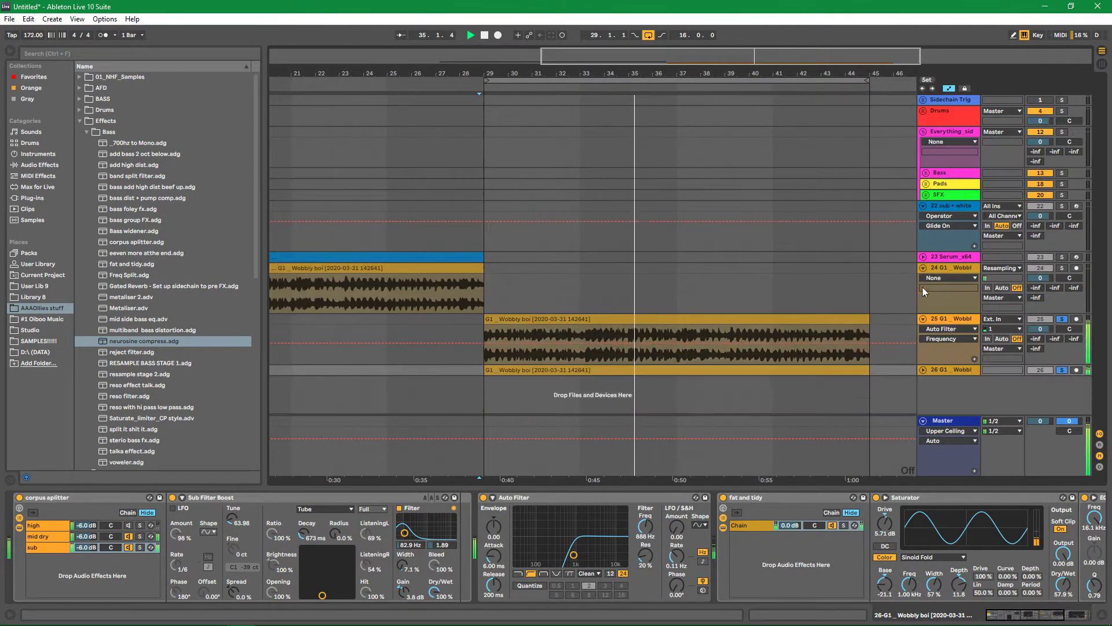
{"action": "left_click", "coordinate": [923, 319]}
{"action": "right_click", "coordinate": [938, 343]}
{"action": "left_click", "coordinate": [952, 350]}
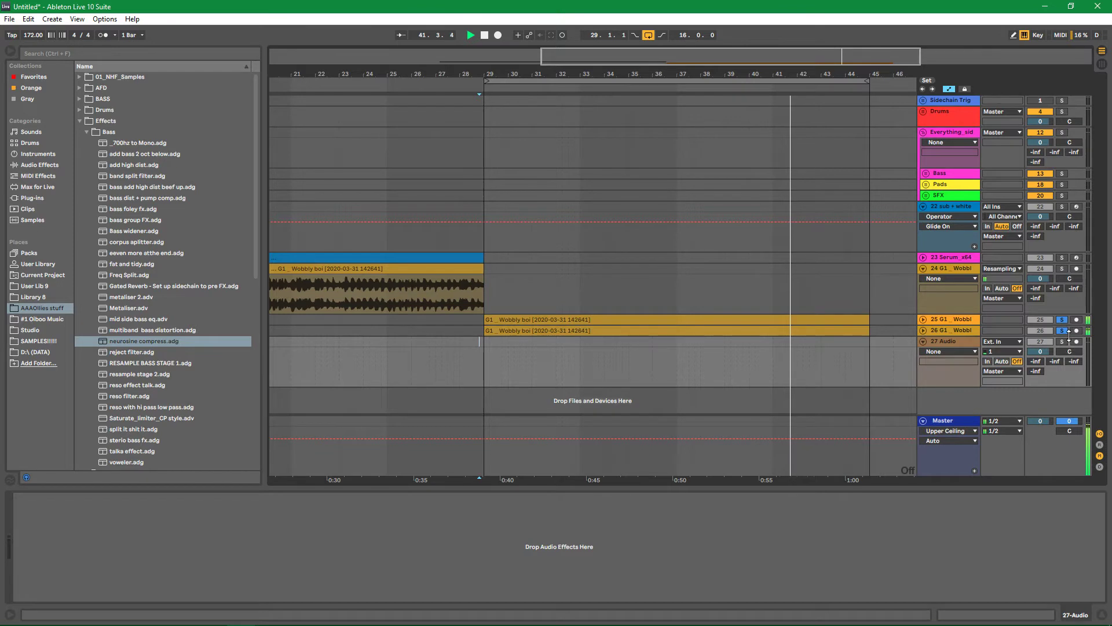
{"action": "left_click", "coordinate": [1013, 342]}
{"action": "left_click", "coordinate": [1036, 137]}
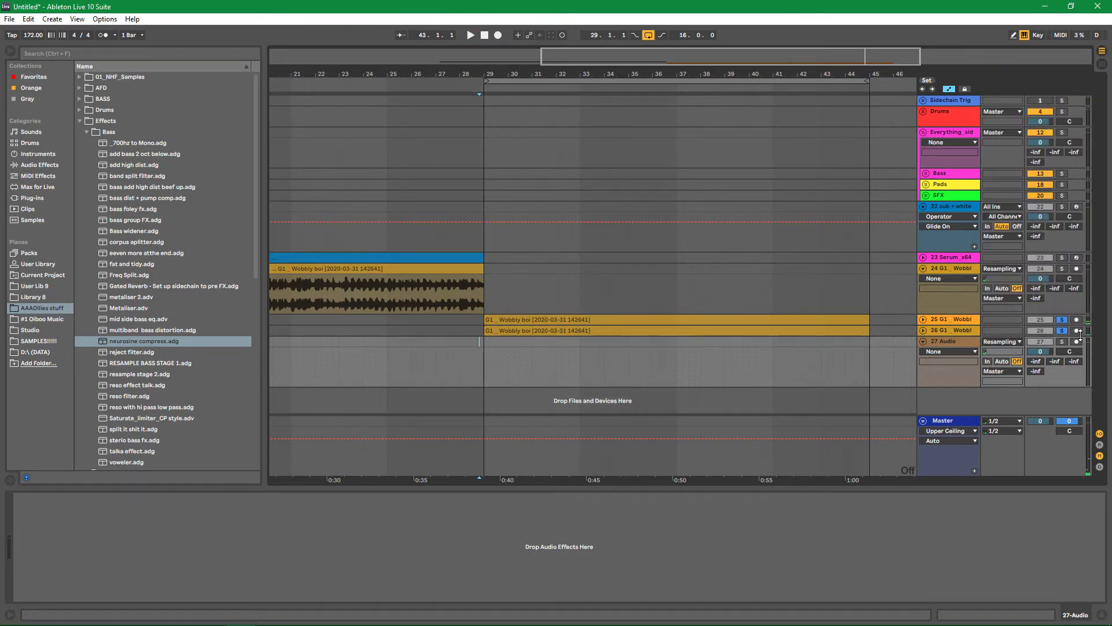
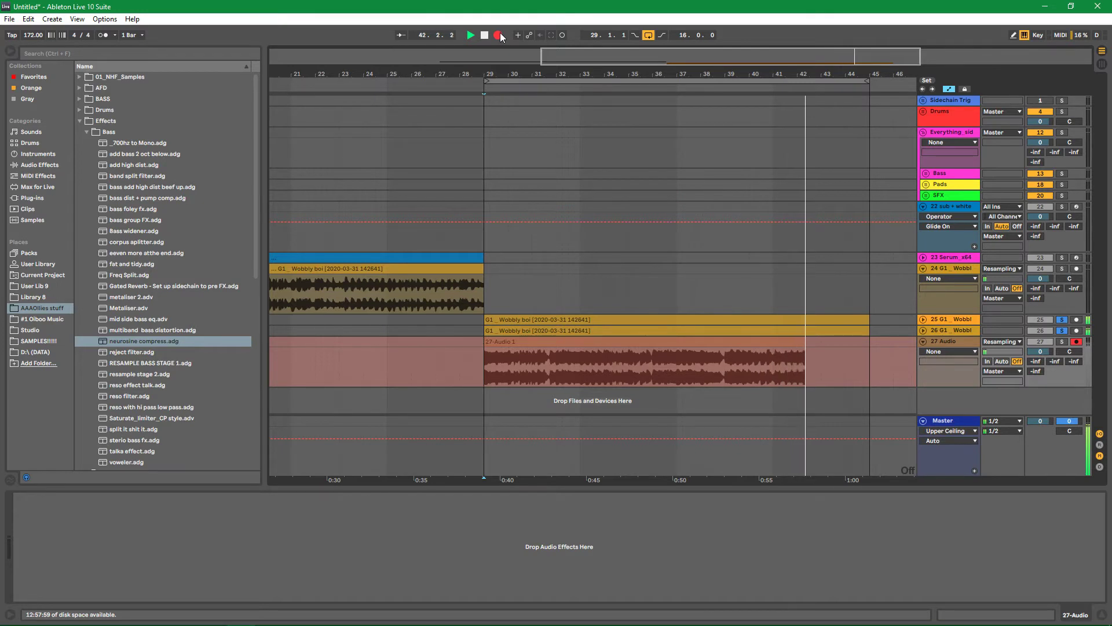
Stop the first resampling take and delete its partial clip from track 27
{"action": "key", "text": "space"}
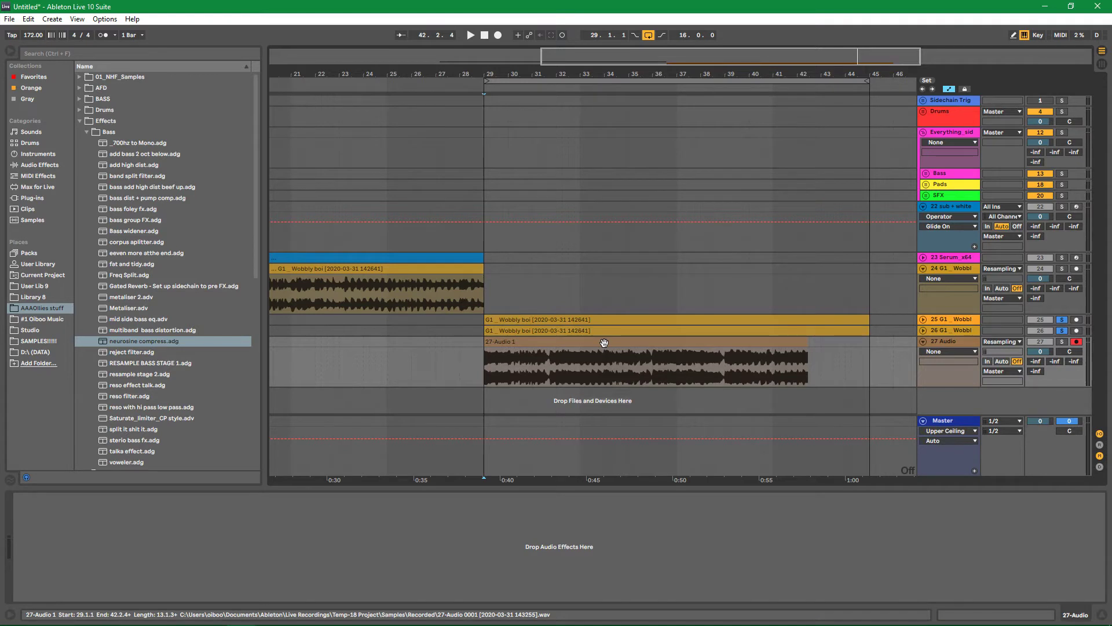
{"action": "left_click", "coordinate": [788, 338]}
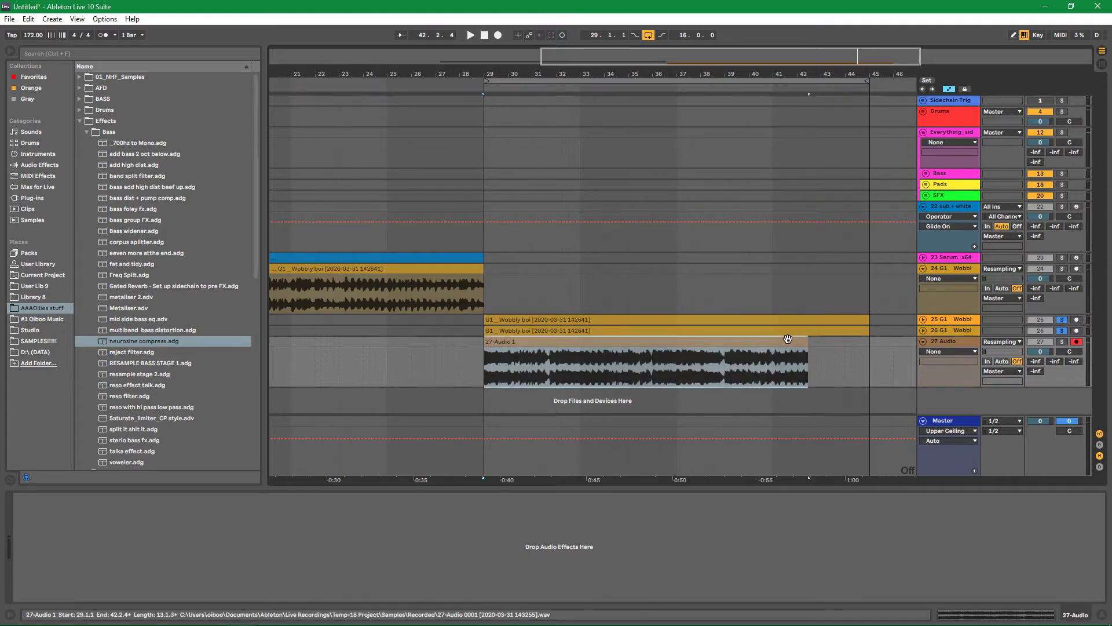
{"action": "key", "text": "Delete"}
Record a new resampling take on track 27 from just before bar 29 to past bar 45, with arrangement looping turned off
{"action": "left_click", "coordinate": [478, 345]}
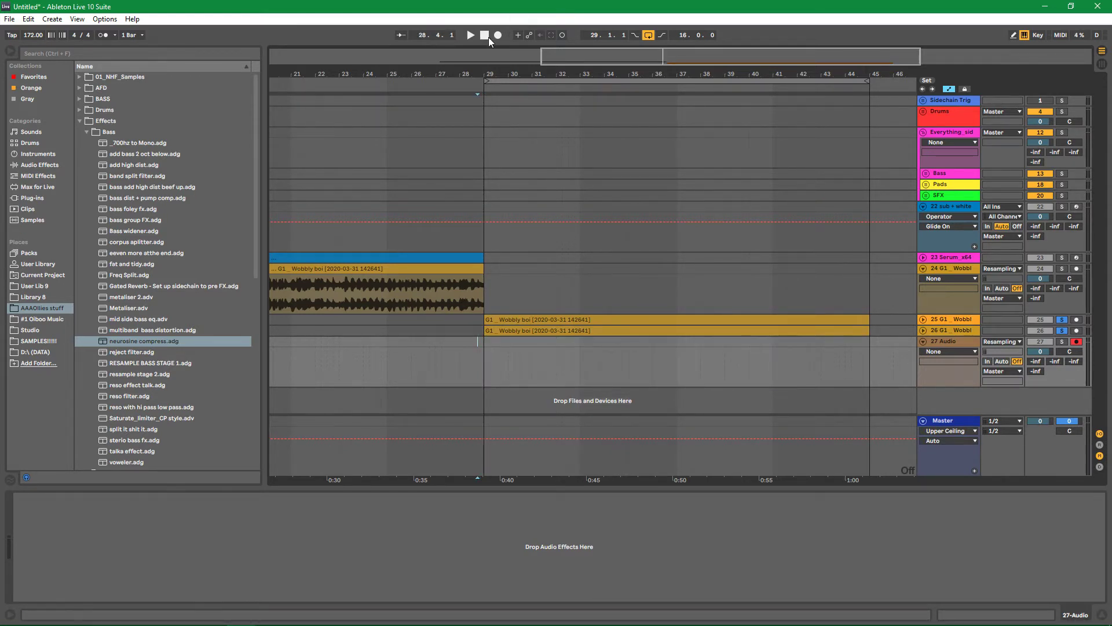
{"action": "left_click", "coordinate": [493, 36]}
{"action": "left_click", "coordinate": [480, 343]}
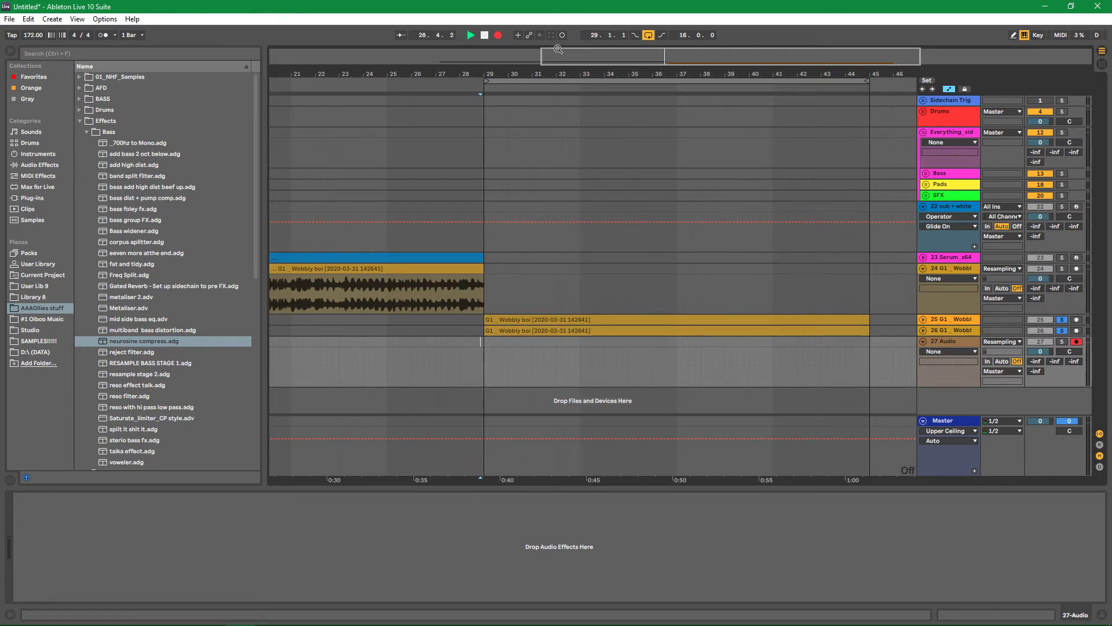
{"action": "left_click", "coordinate": [499, 36]}
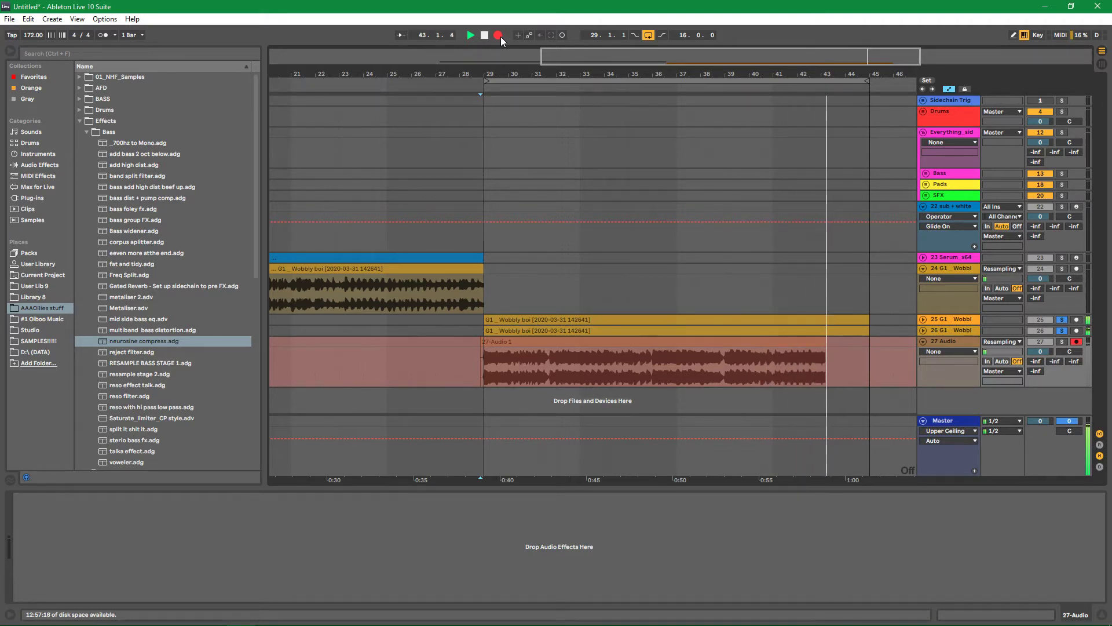
{"action": "left_click", "coordinate": [649, 34]}
{"action": "key", "text": "space"}
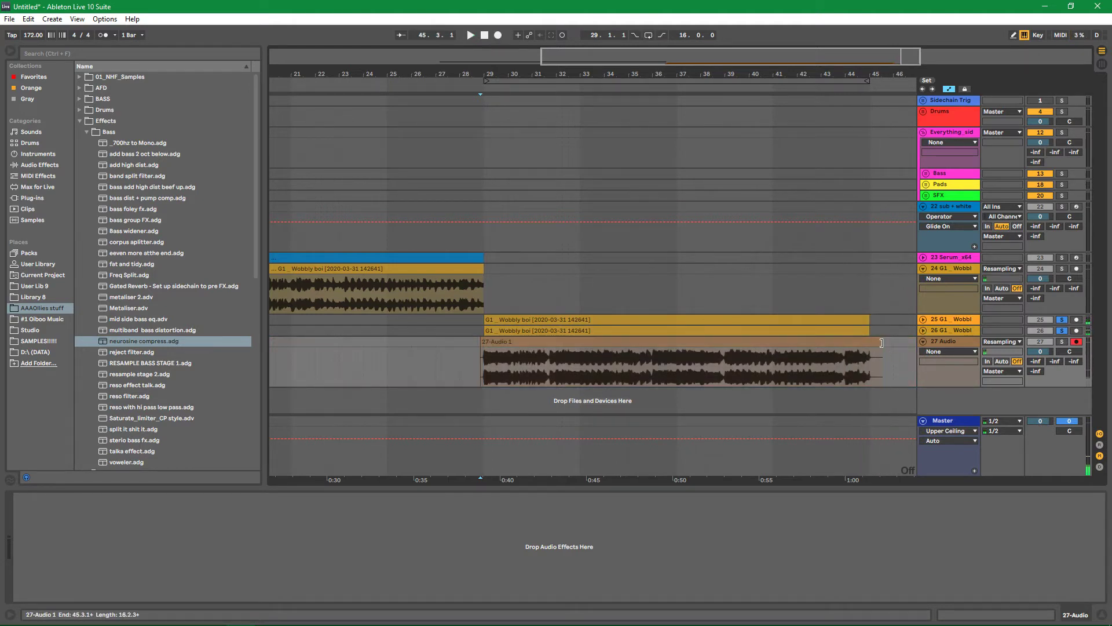
Set the fixed grid to 1/4 and trim the new take on track 27 to span 29.1.1 to 45.1.1
{"action": "right_click", "coordinate": [872, 308]}
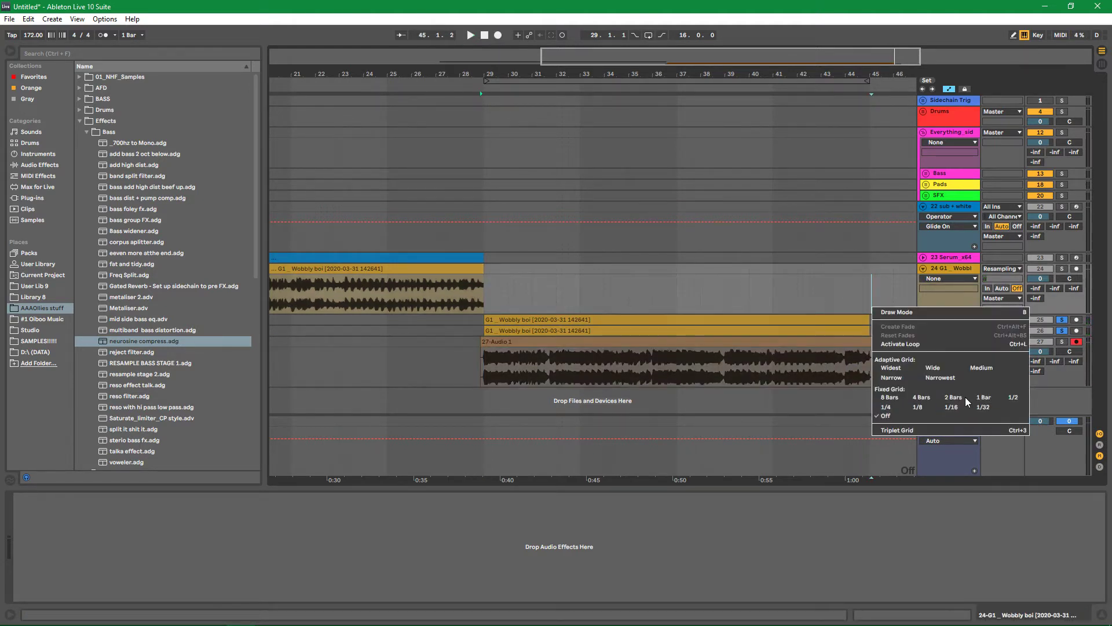
{"action": "left_click", "coordinate": [892, 407]}
{"action": "left_click", "coordinate": [822, 342]}
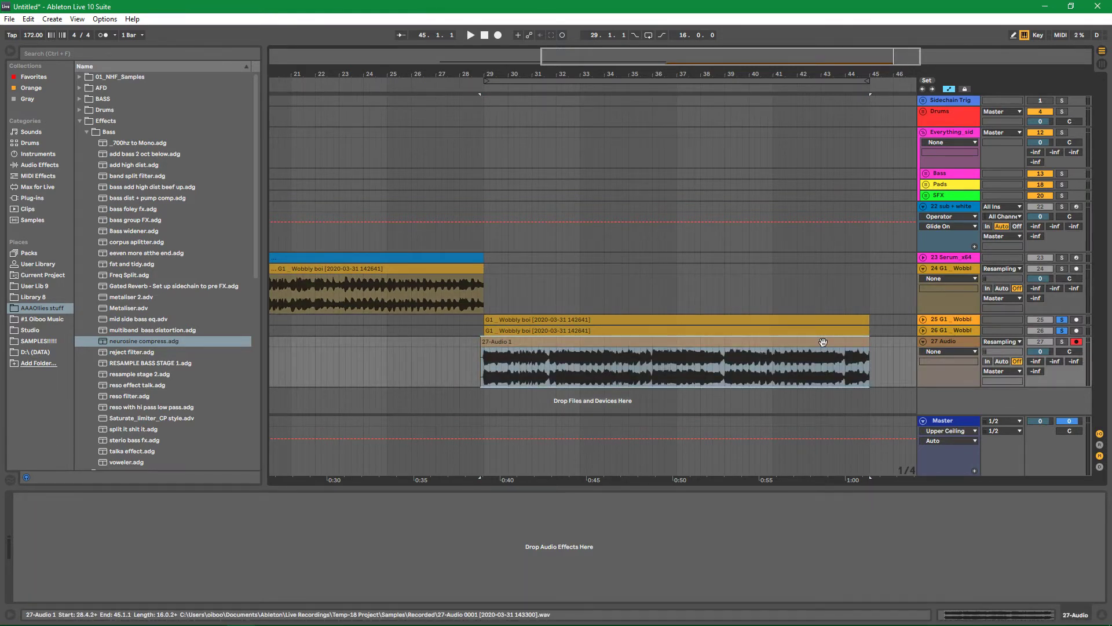
{"action": "left_click_drag", "start_coordinate": [481, 356], "coordinate": [487, 357]}
{"action": "key", "text": "ctrl+z"}
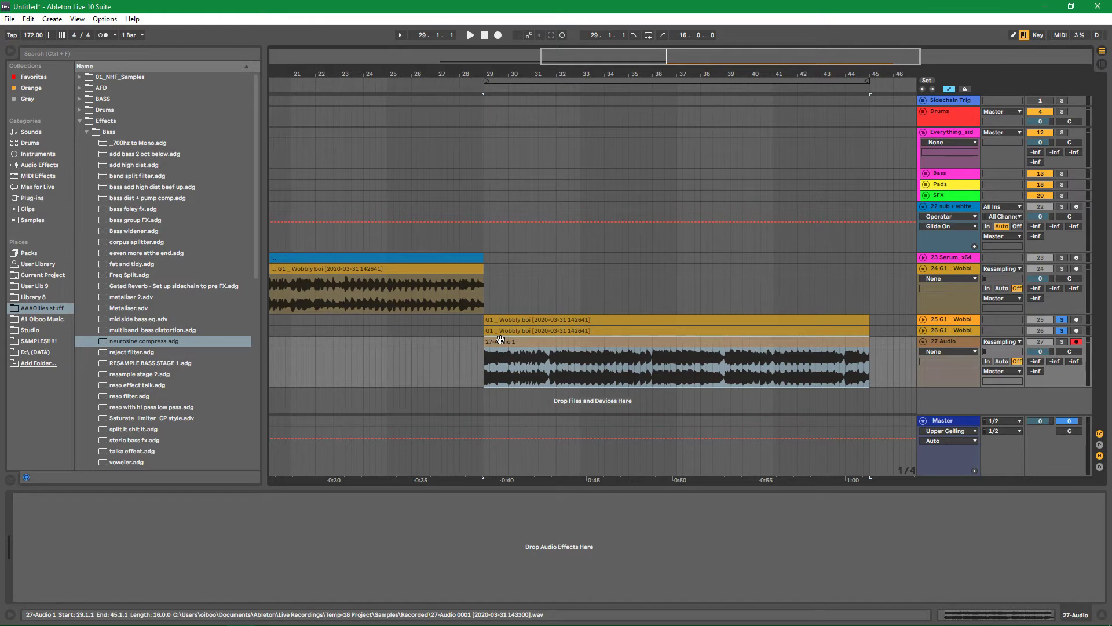
Rename the recorded clip on track 27 as G1 Wobbly Boi
{"action": "key", "text": "ctrl+r"}
{"action": "type", "text": "G1 Wobbly Boi"}
{"action": "key", "text": "Return"}
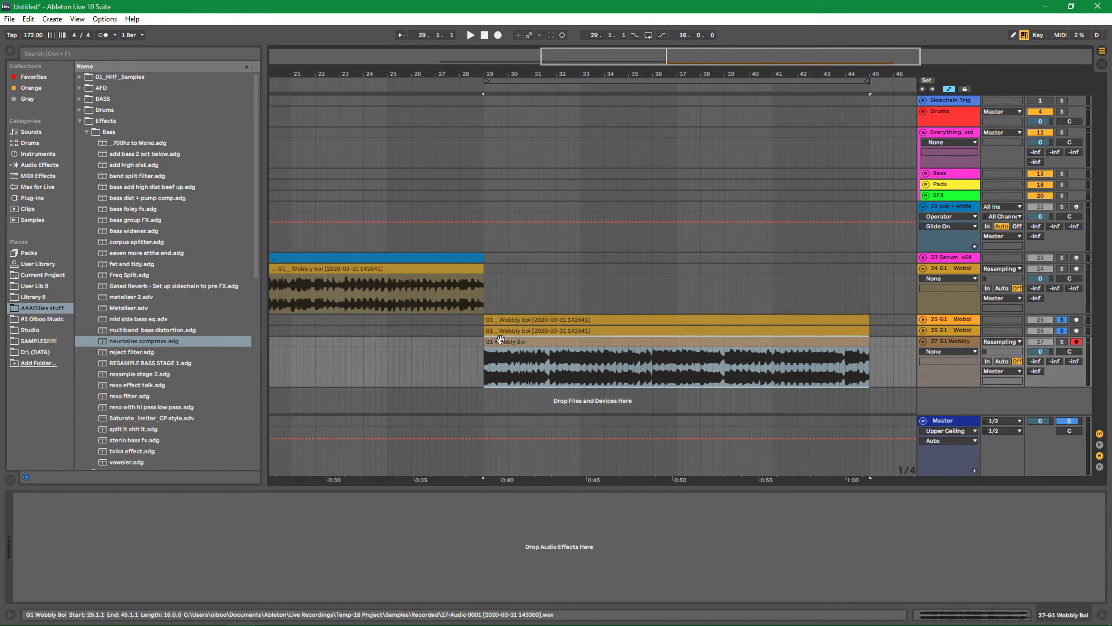
Save the G1 Wobbly Boi clip into the OibooMusic_NeuroBass_Vol2 folder of the #1 Oiboo Music place
{"action": "left_click", "coordinate": [60, 319]}
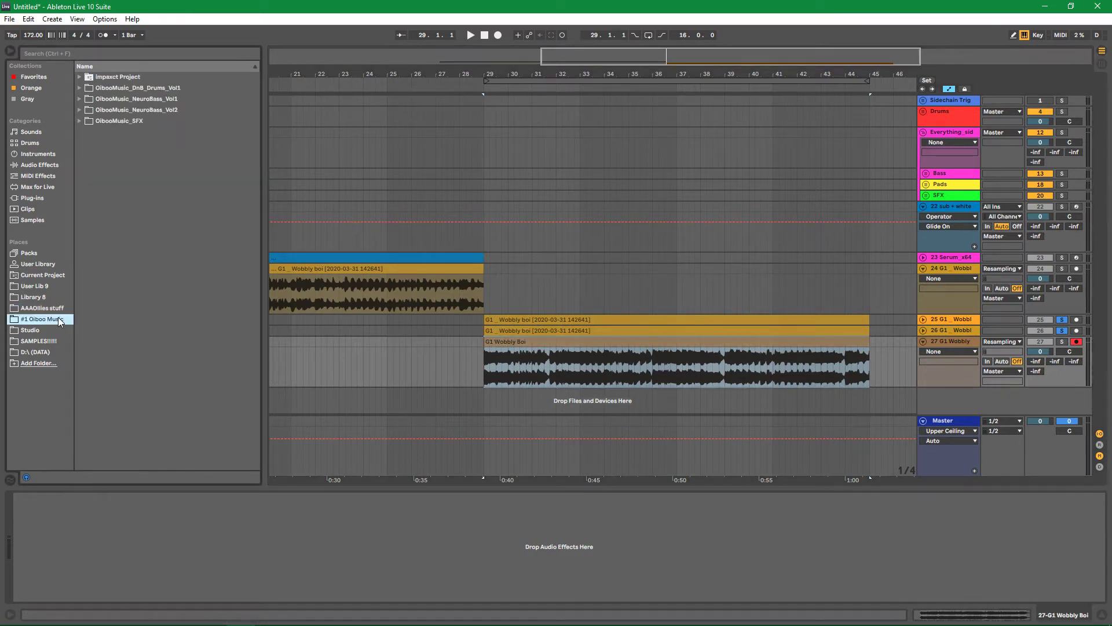
{"action": "left_click", "coordinate": [79, 110]}
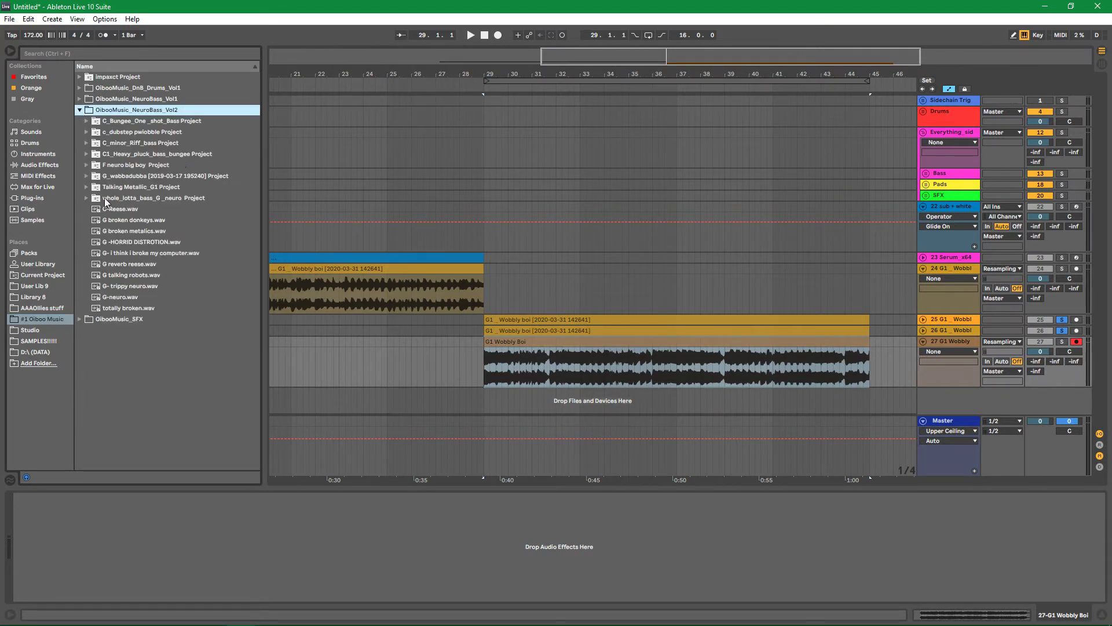
{"action": "left_click_drag", "start_coordinate": [542, 371], "coordinate": [160, 297]}
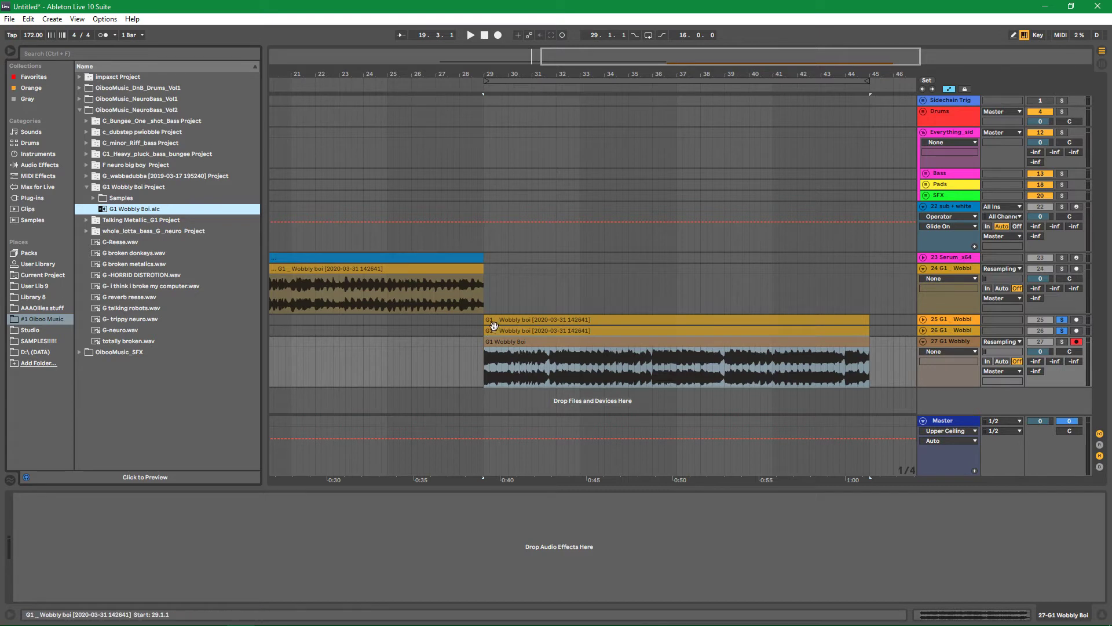
Select the Serum track and turn off solo on tracks 25 and 26
{"action": "left_click", "coordinate": [501, 340]}
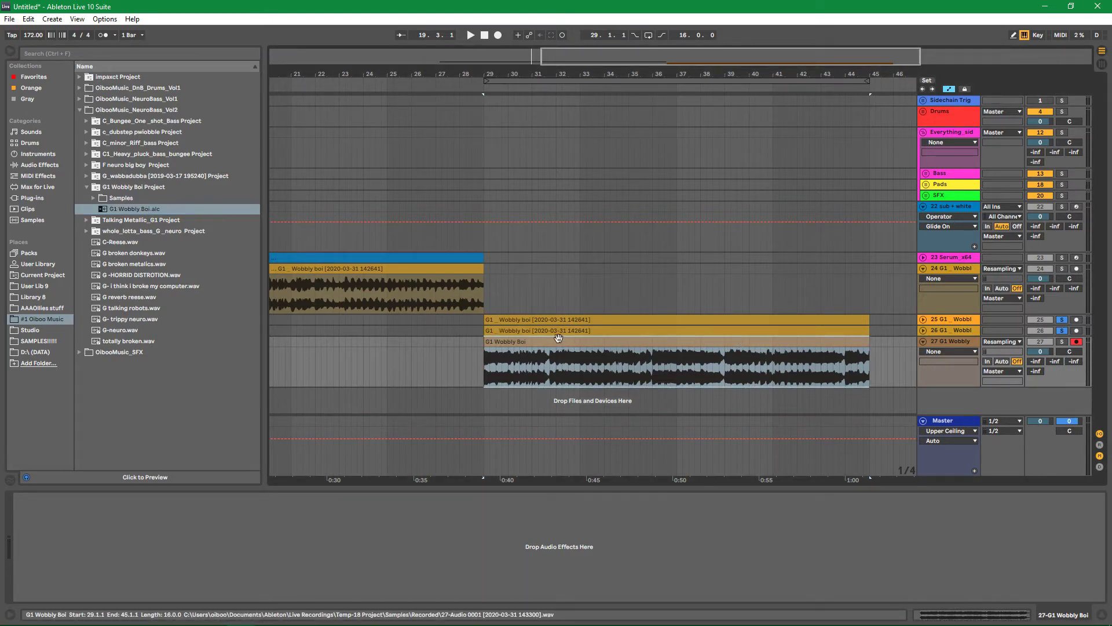
{"action": "left_click_drag", "start_coordinate": [597, 47], "coordinate": [527, 446]}
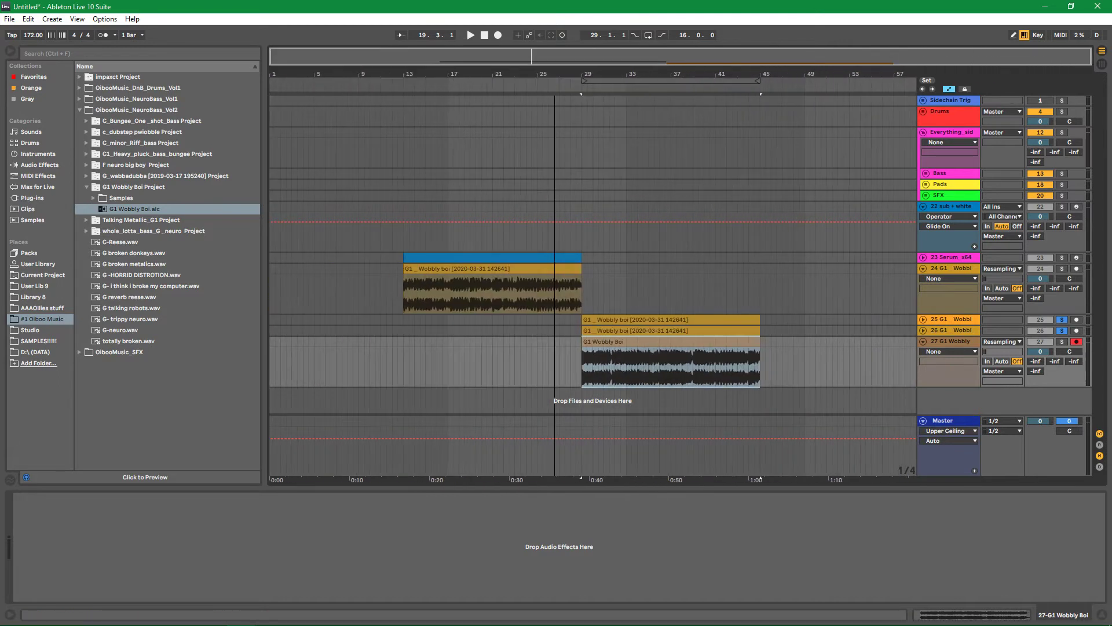
{"action": "left_click", "coordinate": [941, 259]}
{"action": "left_click", "coordinate": [924, 258]}
{"action": "left_click", "coordinate": [924, 258]}
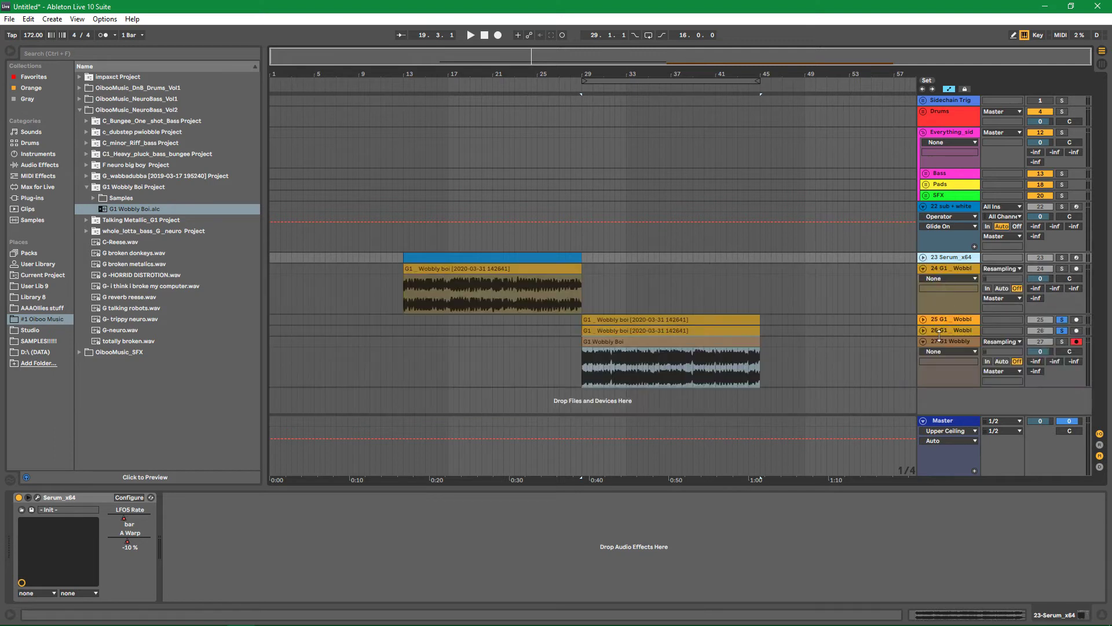
{"action": "left_click", "coordinate": [1062, 331]}
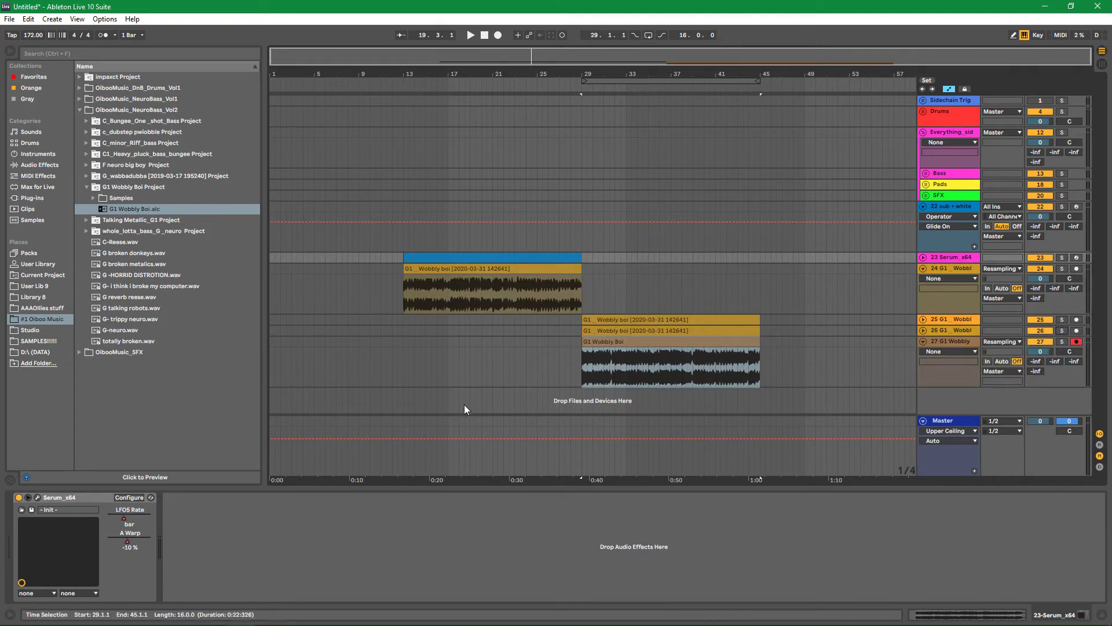
Search the browser for "funk" across all results
{"action": "left_click", "coordinate": [37, 341]}
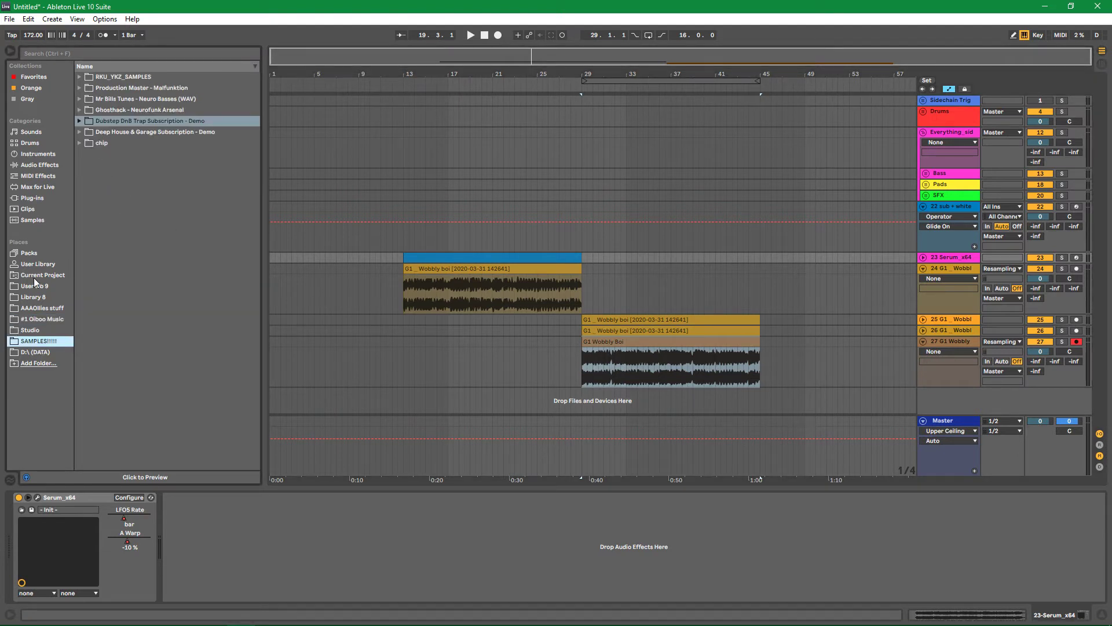
{"action": "left_click", "coordinate": [32, 220]}
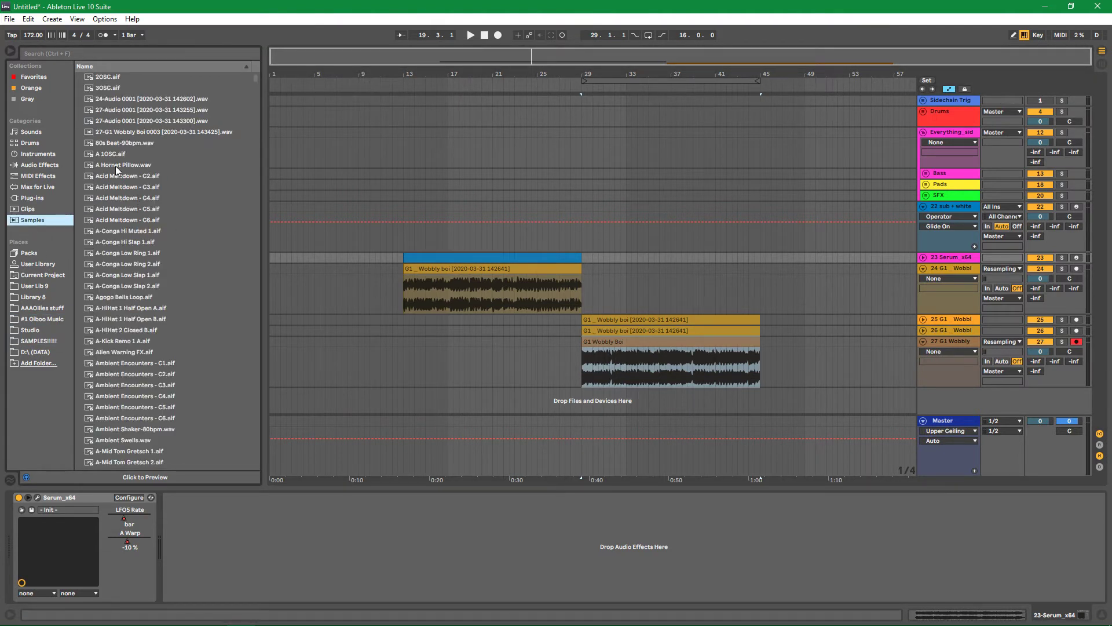
{"action": "left_click", "coordinate": [142, 57]}
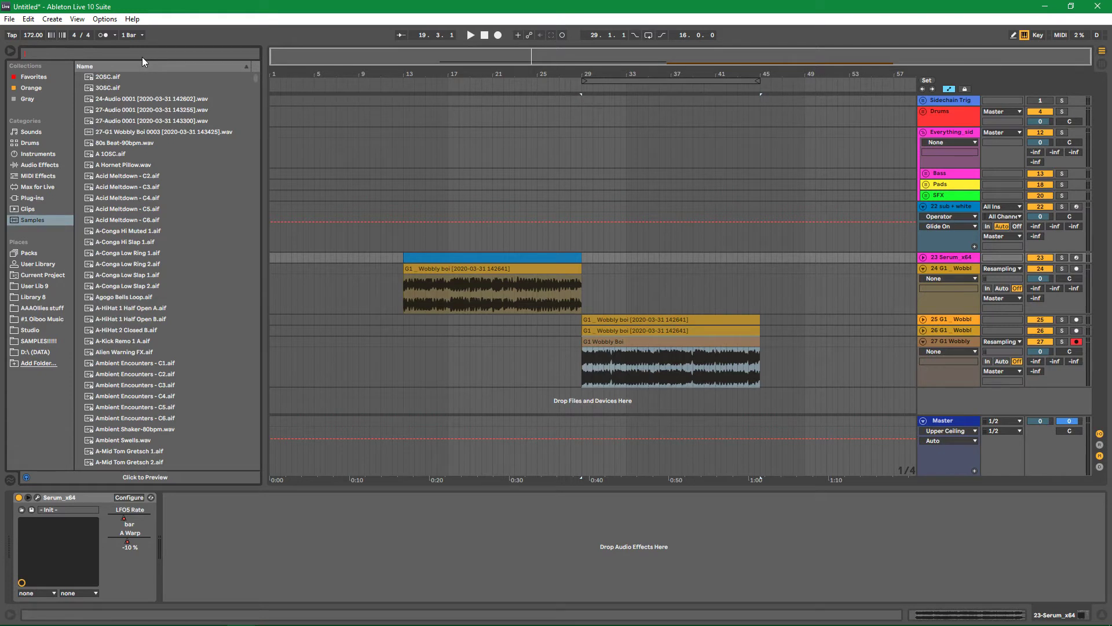
{"action": "type", "text": "funk"}
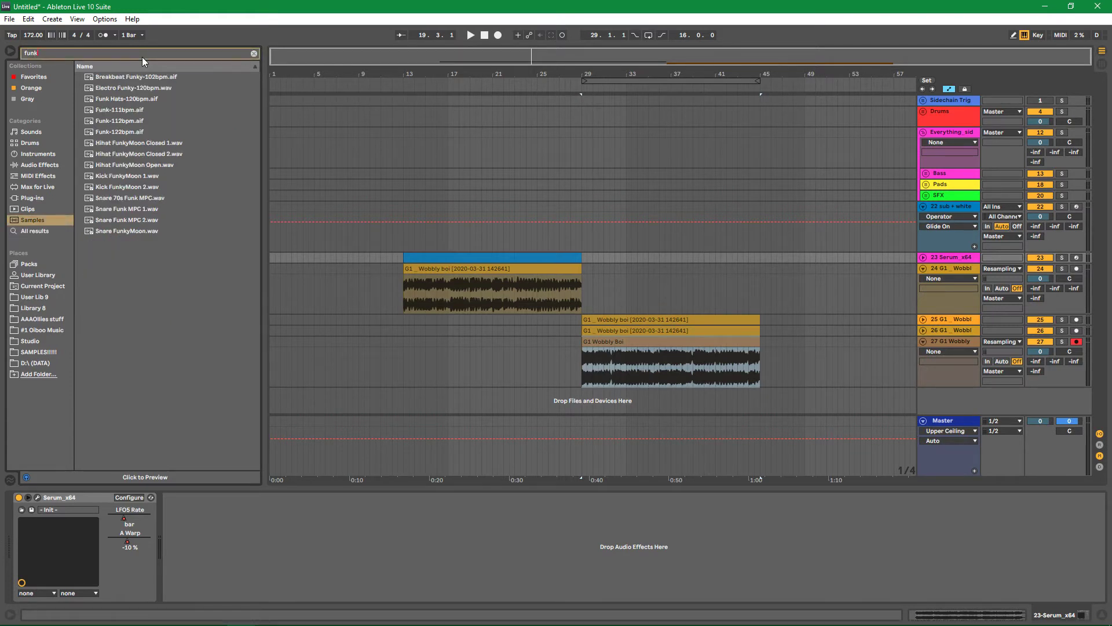
{"action": "left_click", "coordinate": [38, 232]}
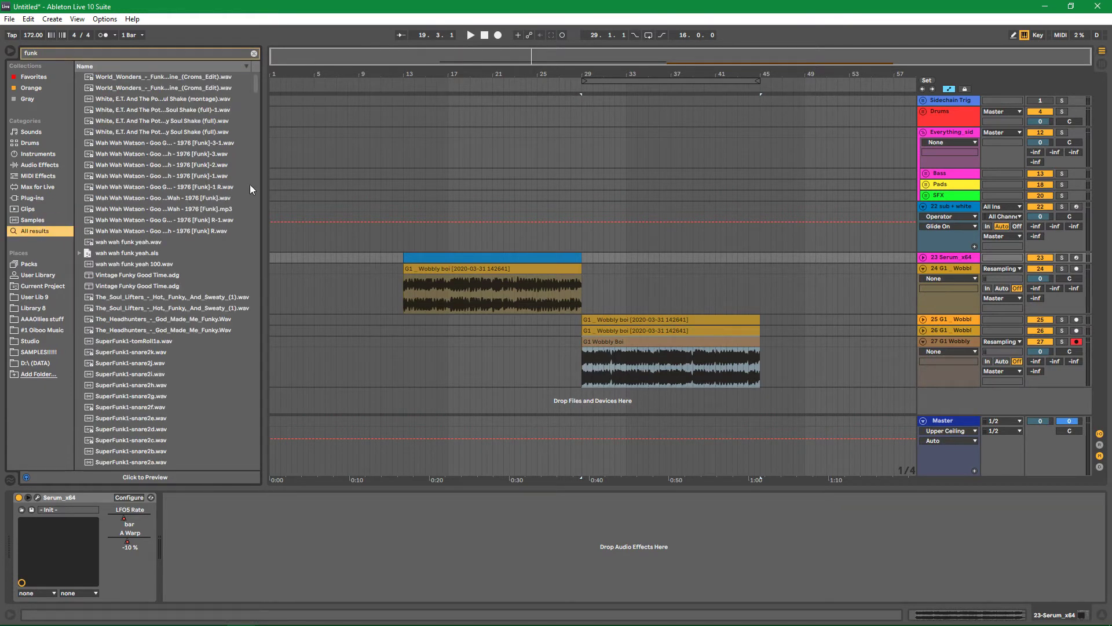
Preview the Wah Wah Watson samples and place the Goo Goo Wah Wah mp3 on a new audio track at bar 45
{"action": "left_click", "coordinate": [133, 145]}
{"action": "left_click", "coordinate": [172, 166]}
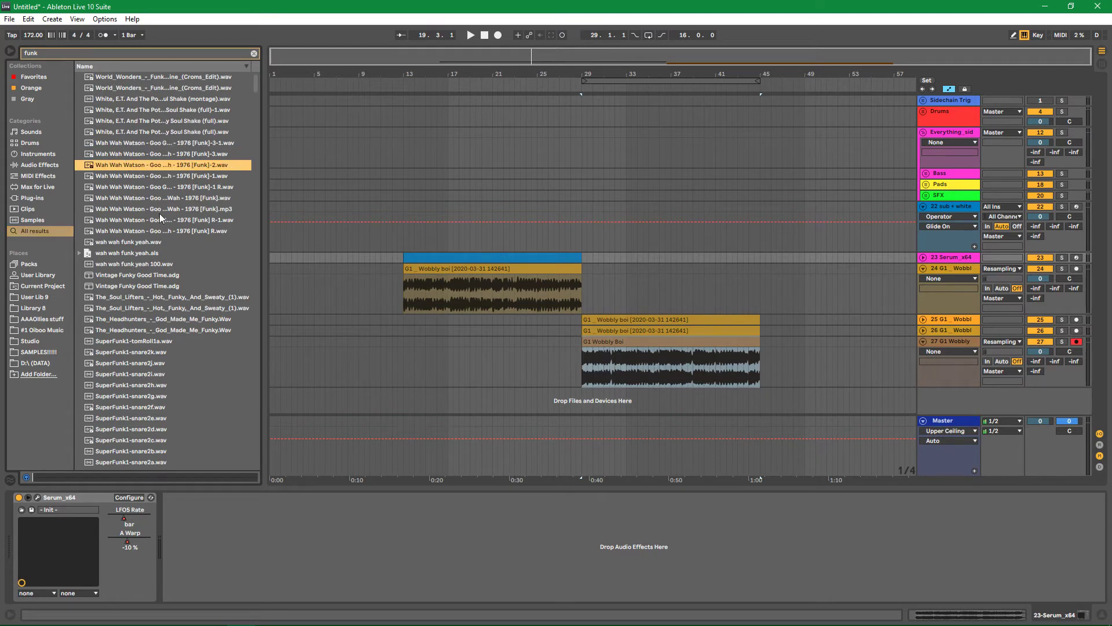
{"action": "left_click", "coordinate": [151, 198]}
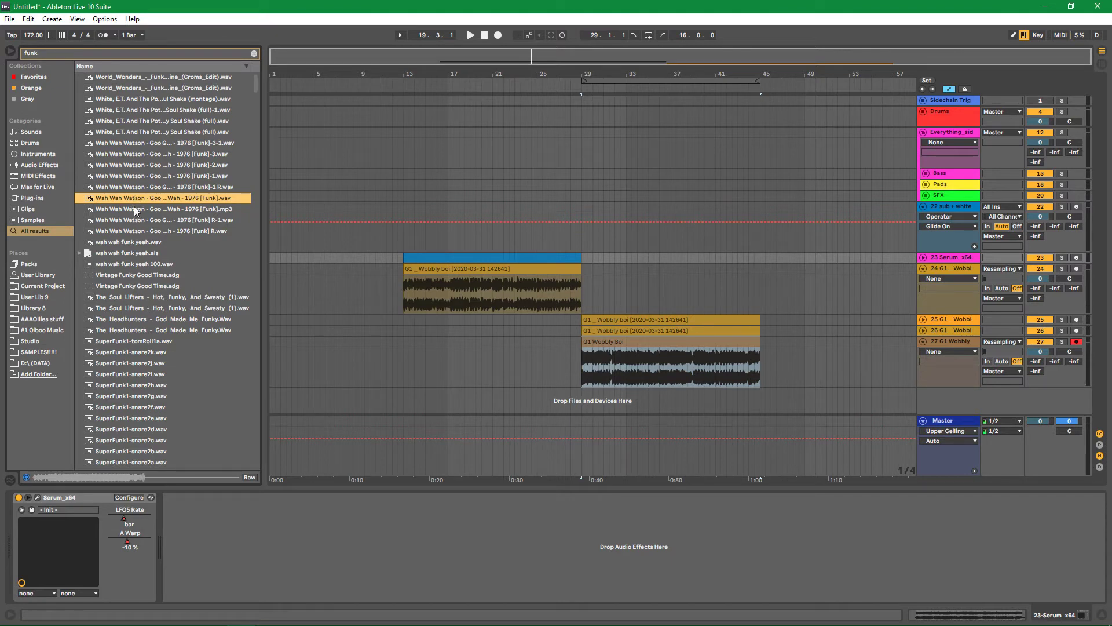
{"action": "left_click", "coordinate": [137, 209]}
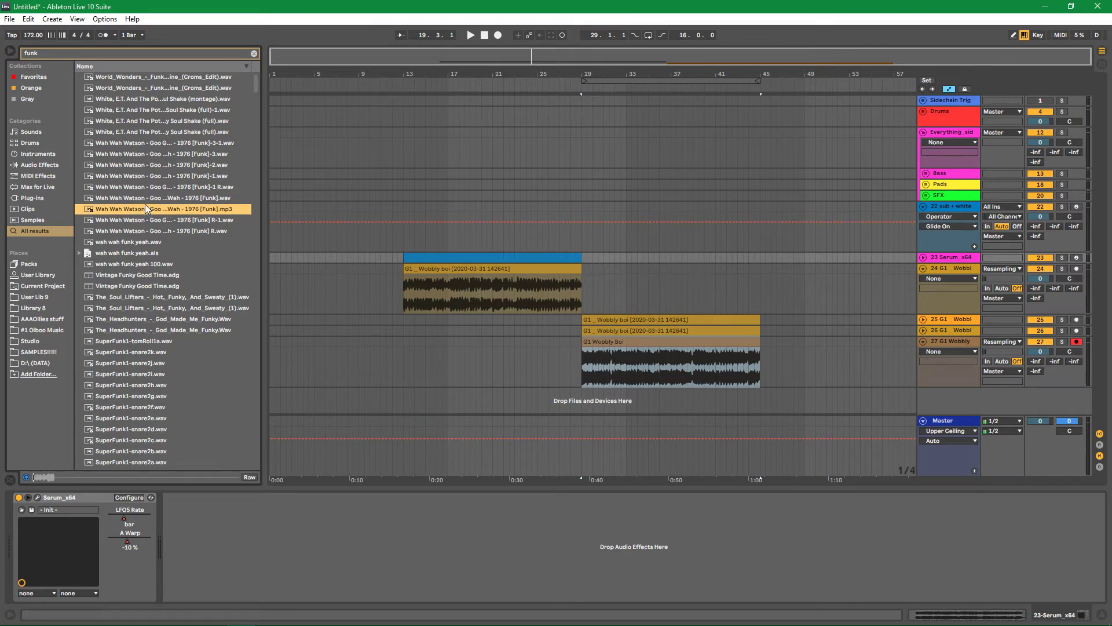
{"action": "left_click_drag", "start_coordinate": [135, 207], "coordinate": [912, 399]}
{"action": "left_click_drag", "start_coordinate": [348, 60], "coordinate": [510, 48]}
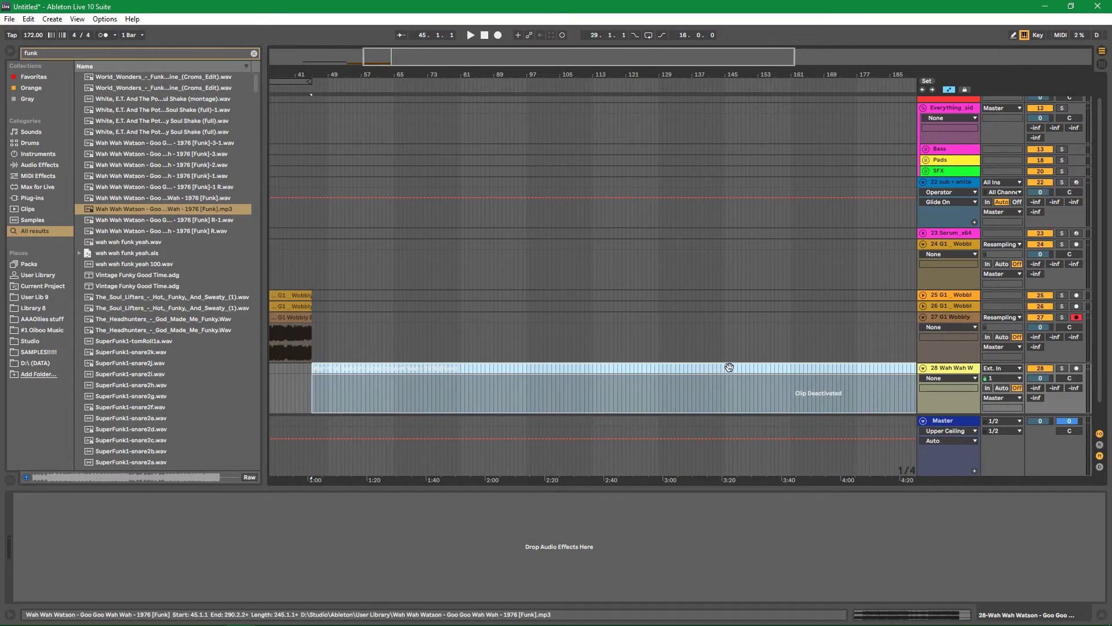
{"action": "left_click_drag", "start_coordinate": [381, 343], "coordinate": [532, 376]}
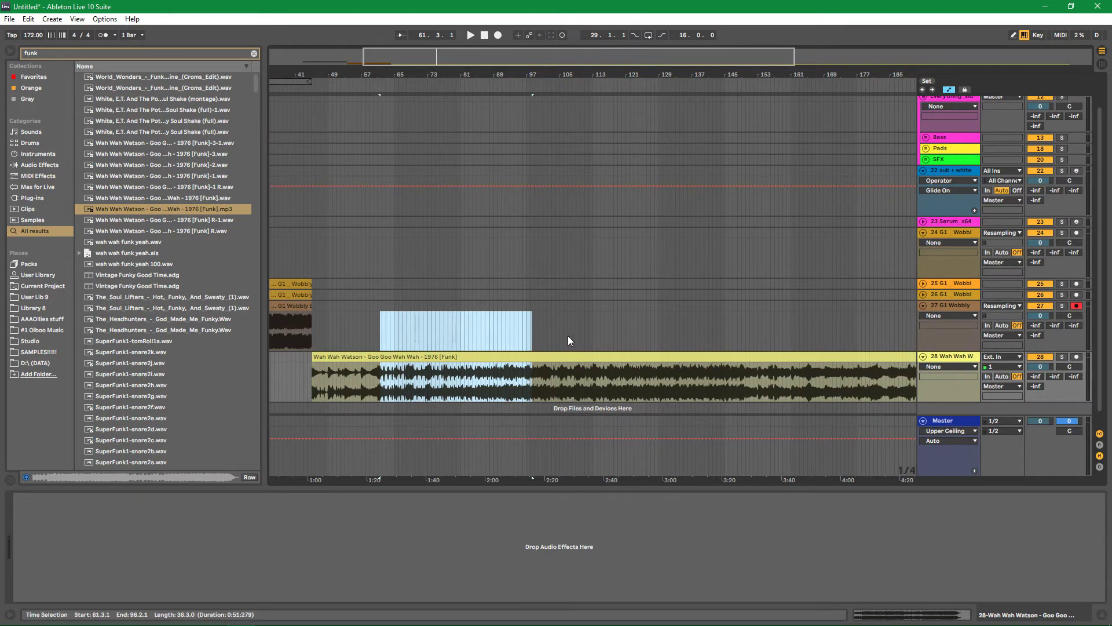
{"action": "left_click", "coordinate": [394, 336]}
{"action": "left_click_drag", "start_coordinate": [381, 336], "coordinate": [533, 368]}
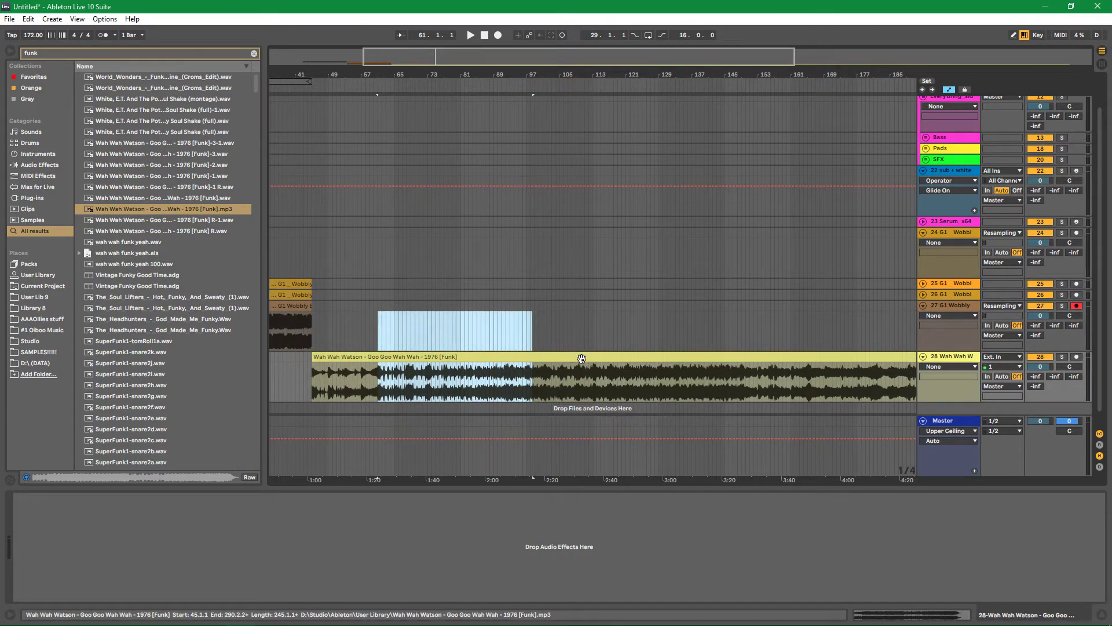
{"action": "key", "text": "ctrl+z"}
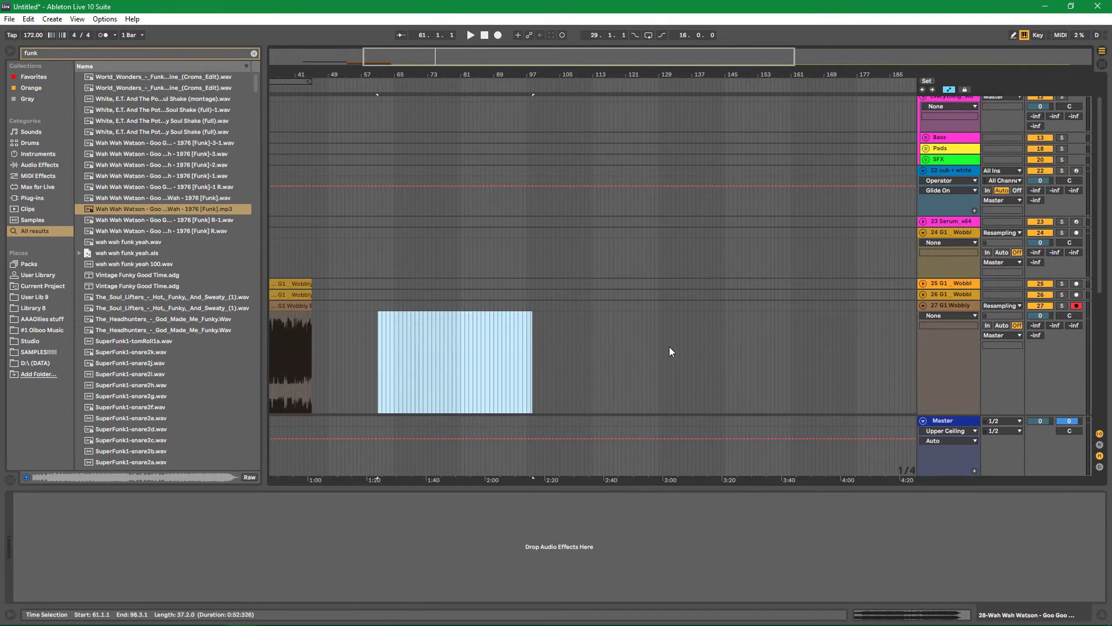
{"action": "key", "text": "ctrl+y"}
Shorten the Wah Wah Watson clip on track 28 to end at 50.2.1 and unfold the track
{"action": "key", "text": "minus"}
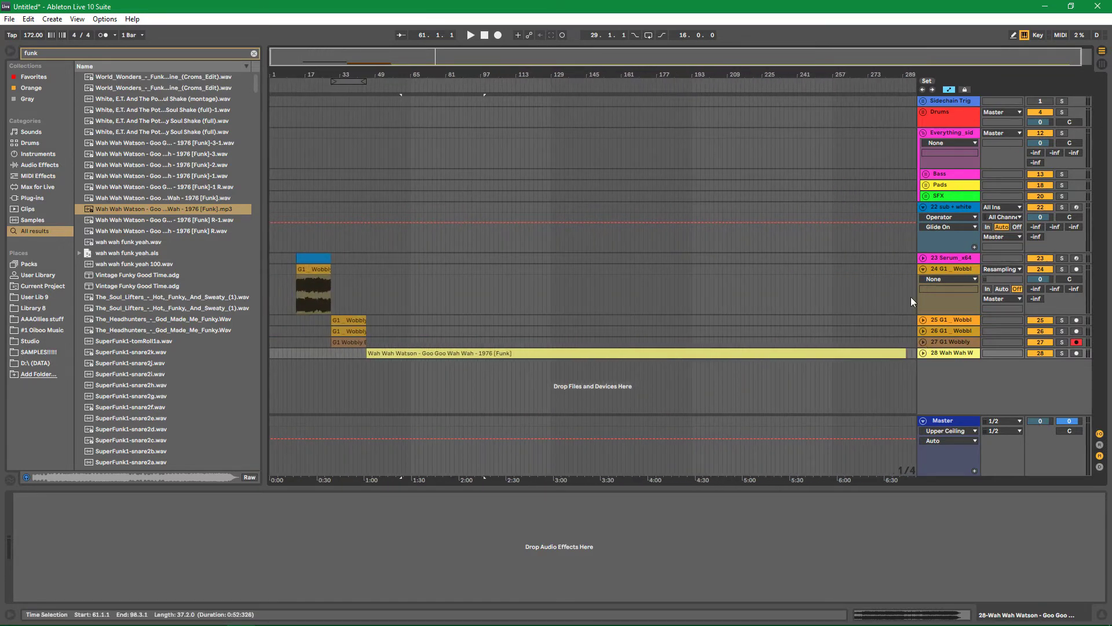
{"action": "left_click_drag", "start_coordinate": [906, 353], "coordinate": [378, 352]}
{"action": "left_click", "coordinate": [923, 352]}
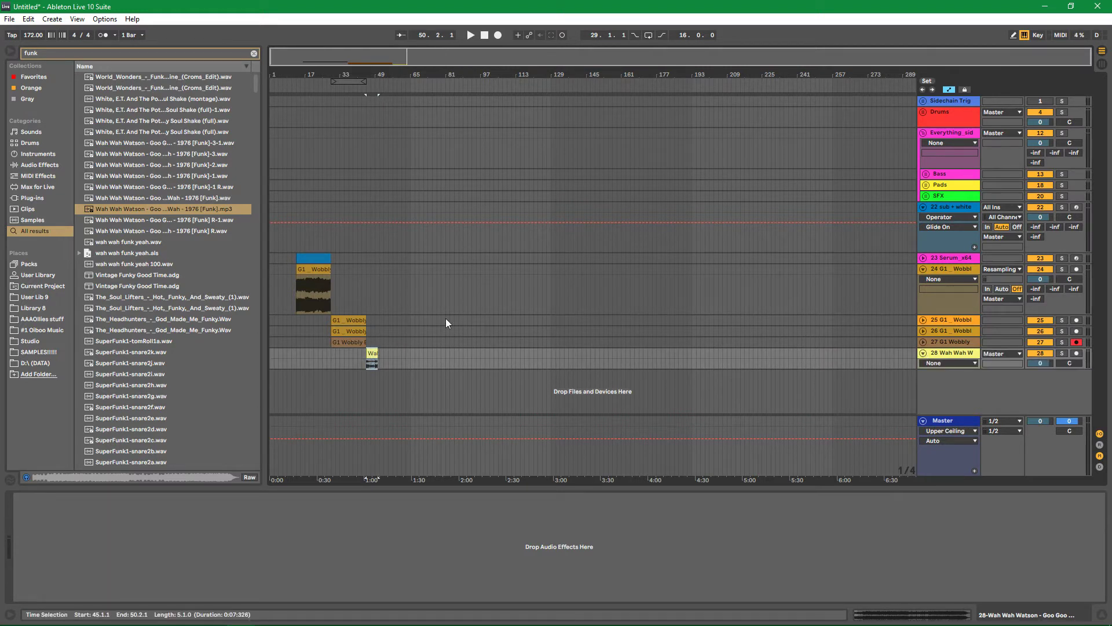
Play through the Wah Wah Watson clip and cut it down to a short stab from 45.1.1 to about 45.2.2
{"action": "left_click", "coordinate": [370, 359]}
{"action": "key", "text": "z"}
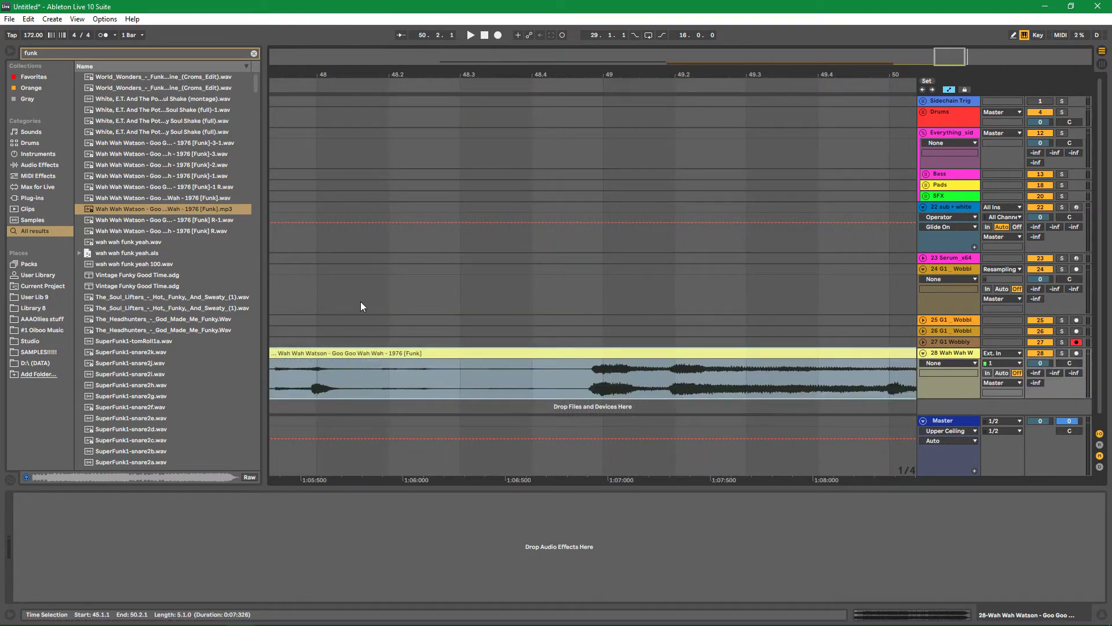
{"action": "left_click_drag", "start_coordinate": [960, 55], "coordinate": [886, 100]}
{"action": "left_click", "coordinate": [377, 377]}
{"action": "key", "text": "space"}
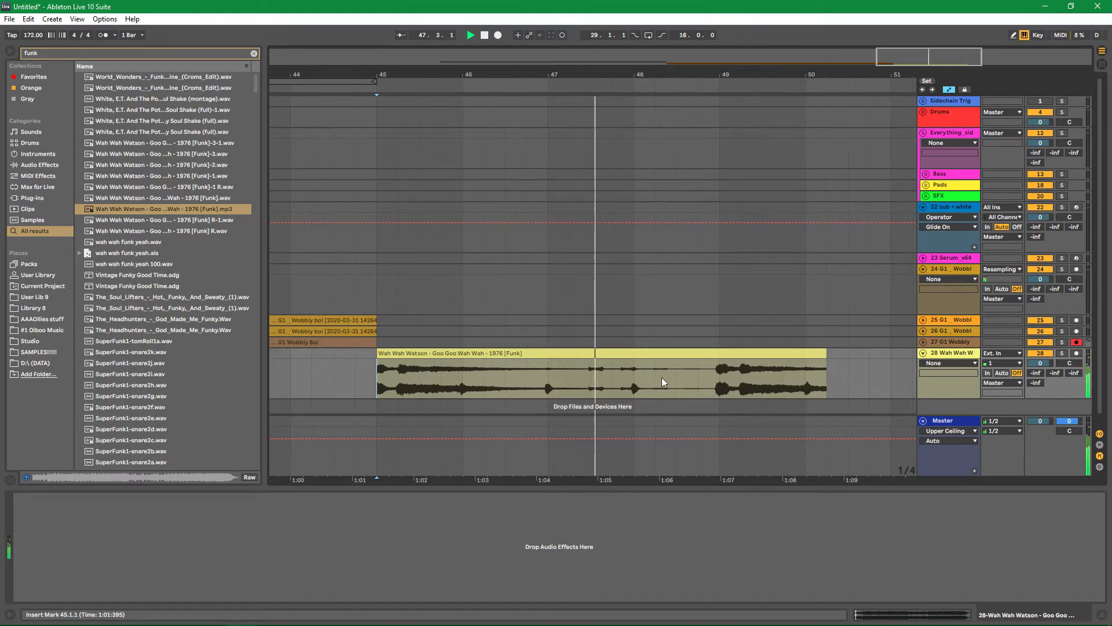
{"action": "key", "text": "space"}
{"action": "left_click_drag", "start_coordinate": [377, 377], "coordinate": [583, 380]}
{"action": "key", "text": "space"}
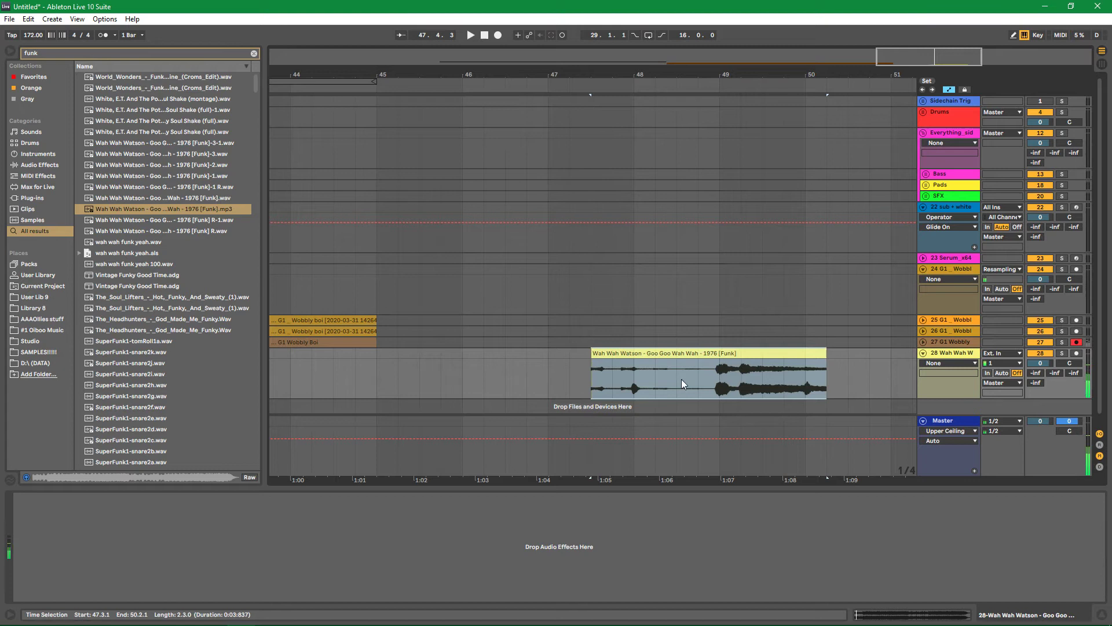
{"action": "left_click_drag", "start_coordinate": [829, 354], "coordinate": [384, 360]}
{"action": "key", "text": "space"}
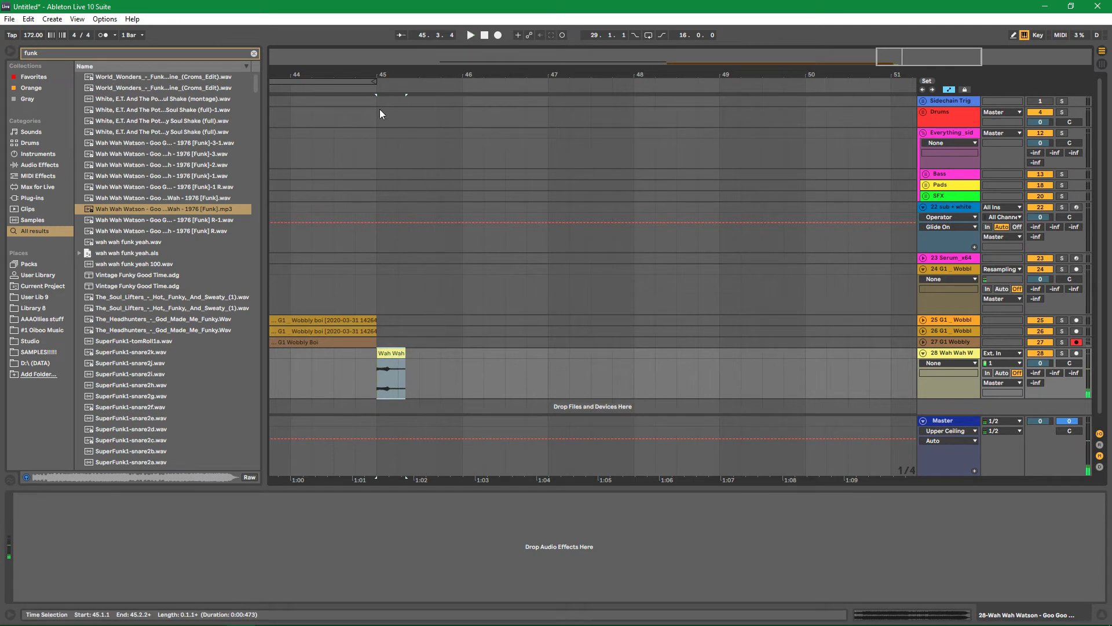
Select 45.1.1 to 49.1.1 on track 28 and loop that four-bar range
{"action": "left_click_drag", "start_coordinate": [368, 87], "coordinate": [760, 86]}
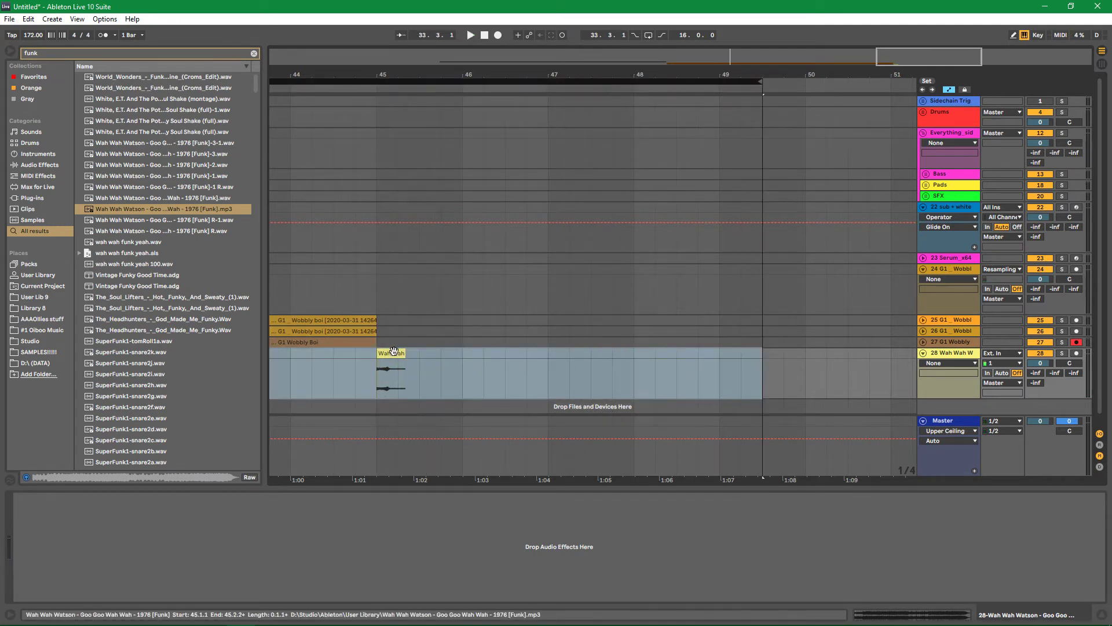
{"action": "left_click", "coordinate": [391, 376]}
{"action": "left_click", "coordinate": [719, 357], "text": "shift"}
{"action": "key", "text": "ctrl+l"}
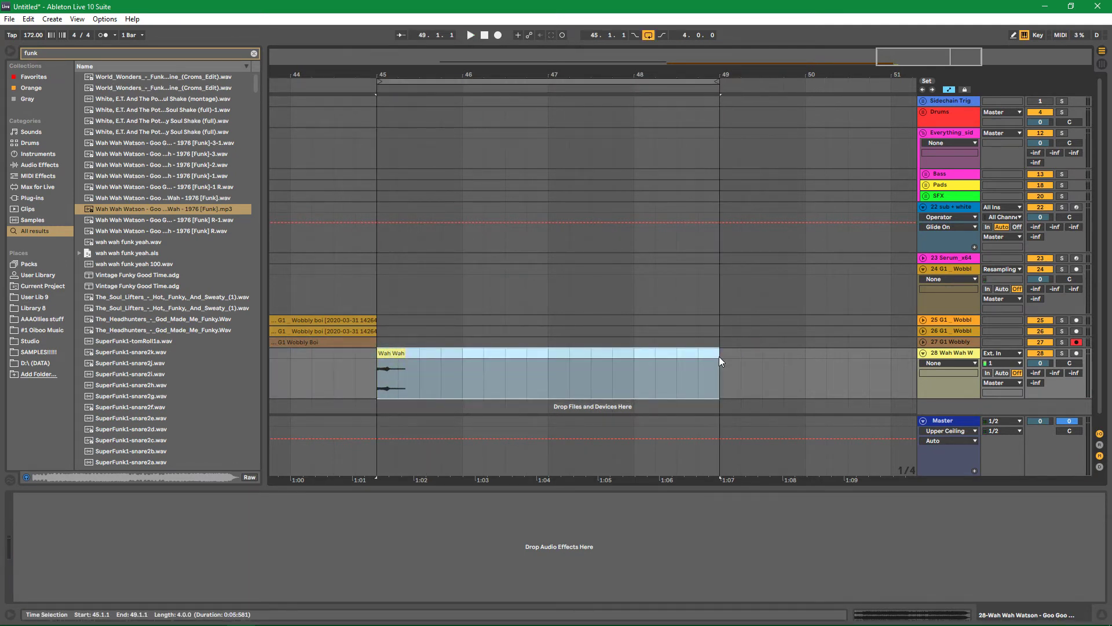
Clear the browser search and add a Reverb audio effect to the Wah Wah Watson track 28
{"action": "left_click", "coordinate": [254, 53]}
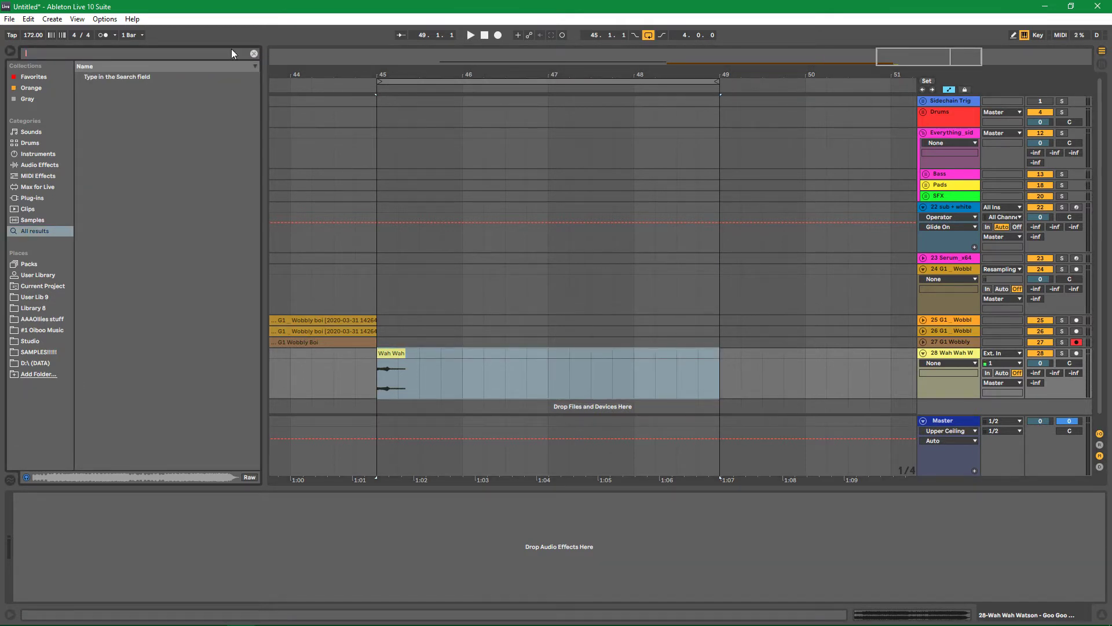
{"action": "left_click", "coordinate": [46, 166]}
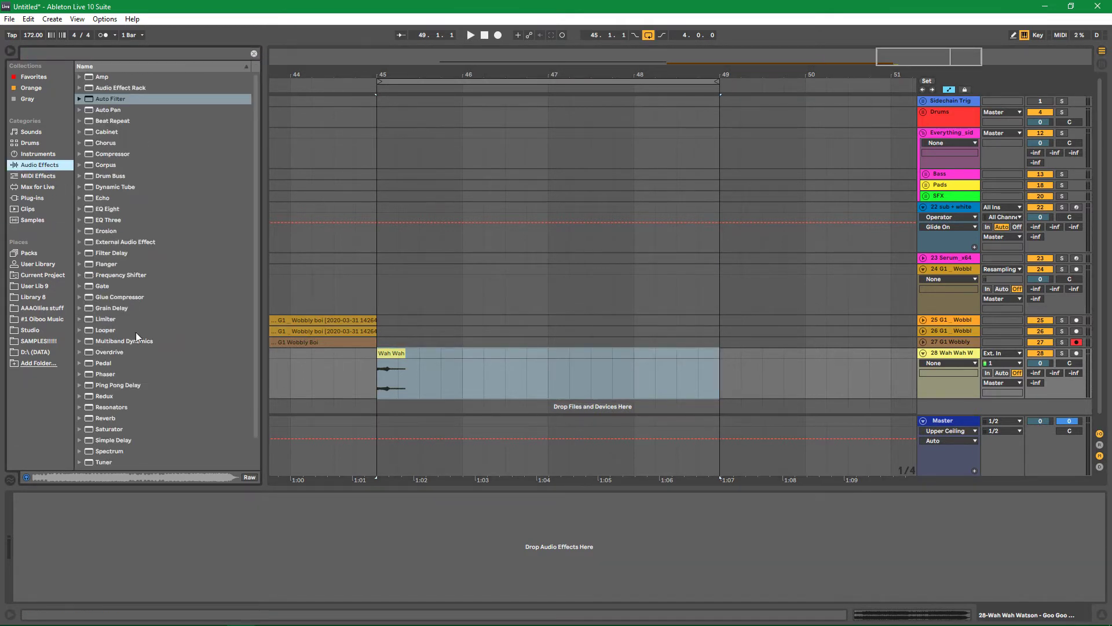
{"action": "left_click", "coordinate": [82, 420]}
{"action": "left_click_drag", "start_coordinate": [103, 419], "coordinate": [923, 353]}
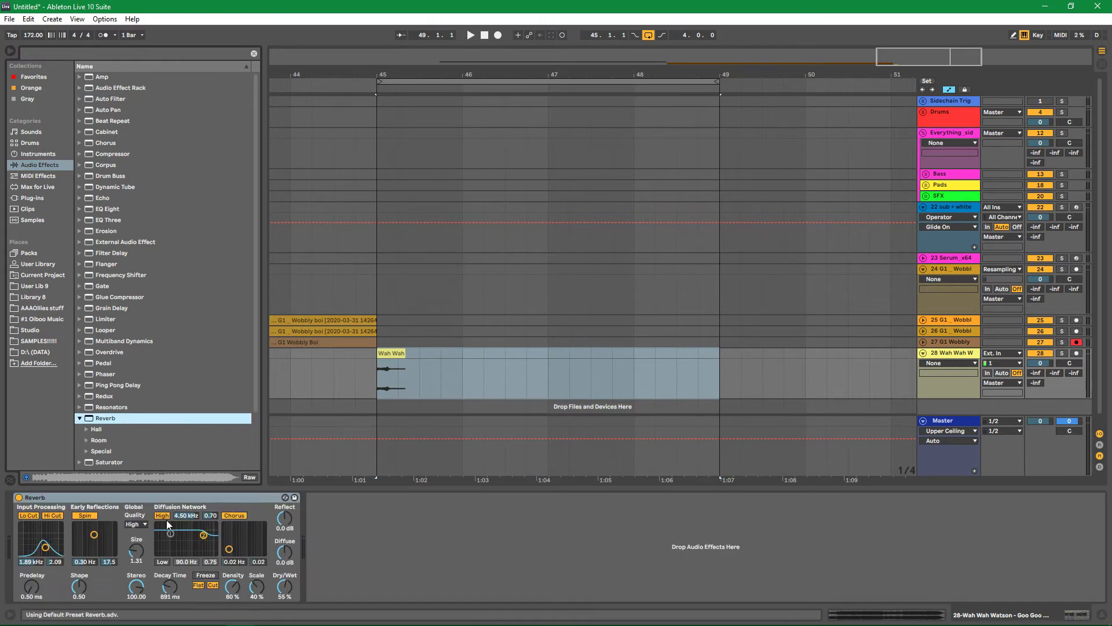
Automate the Reverb's Dry/Wet to rise from fully dry at bar 45 to 100% by the end of the stab, and play it
{"action": "right_click", "coordinate": [277, 587]}
{"action": "left_click", "coordinate": [323, 537]}
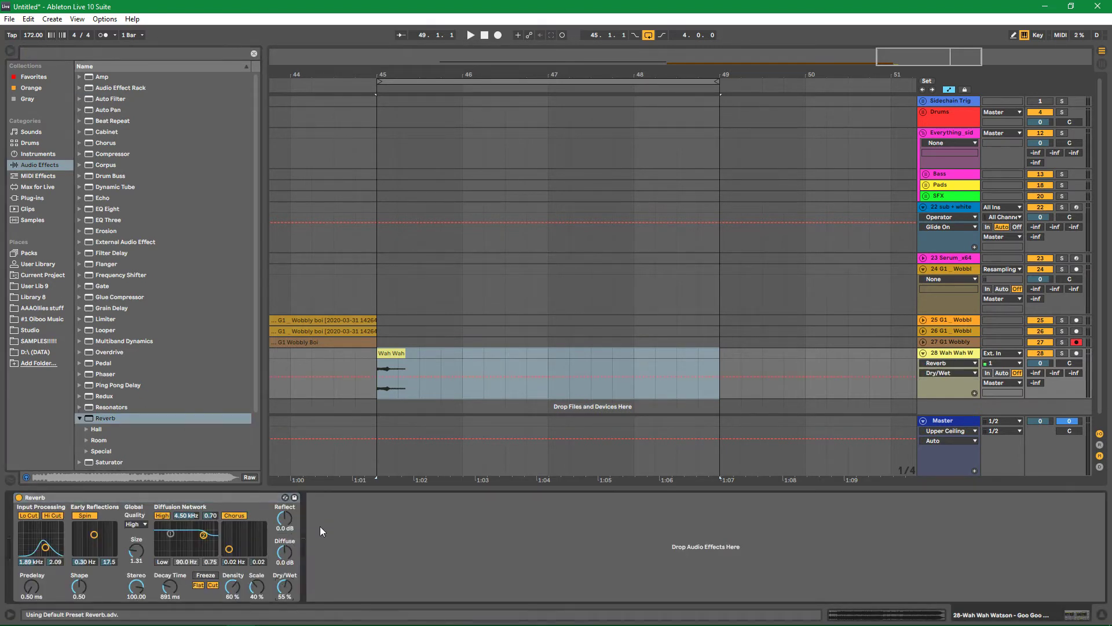
{"action": "left_click", "coordinate": [376, 382]}
{"action": "mouse_move", "coordinate": [405, 398]}
{"action": "left_mouse_down"}
{"action": "mouse_move", "coordinate": [404, 359]}
{"action": "mouse_move", "coordinate": [394, 387]}
{"action": "left_mouse_up"}
{"action": "key", "text": "space"}
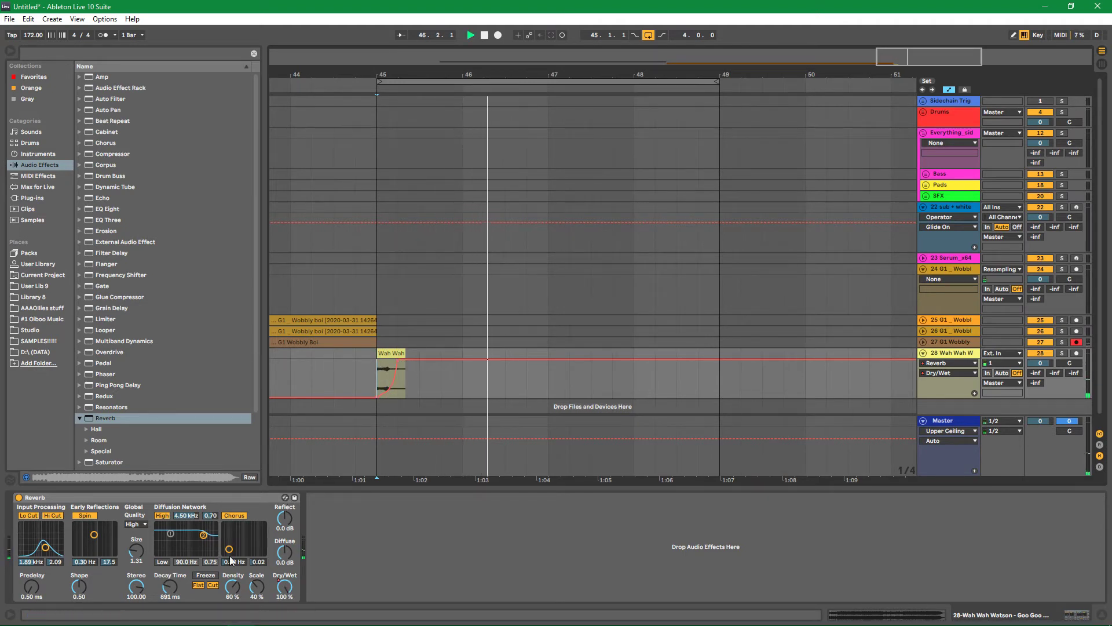
Set the Reverb's decay time to 16.9 s and listen to the resulting tail
{"action": "key", "text": "space"}
{"action": "mouse_move", "coordinate": [171, 584]}
{"action": "left_mouse_down"}
{"action": "mouse_move", "coordinate": [171, 573]}
{"action": "mouse_move", "coordinate": [170, 597]}
{"action": "left_mouse_up"}
{"action": "key", "text": "space"}
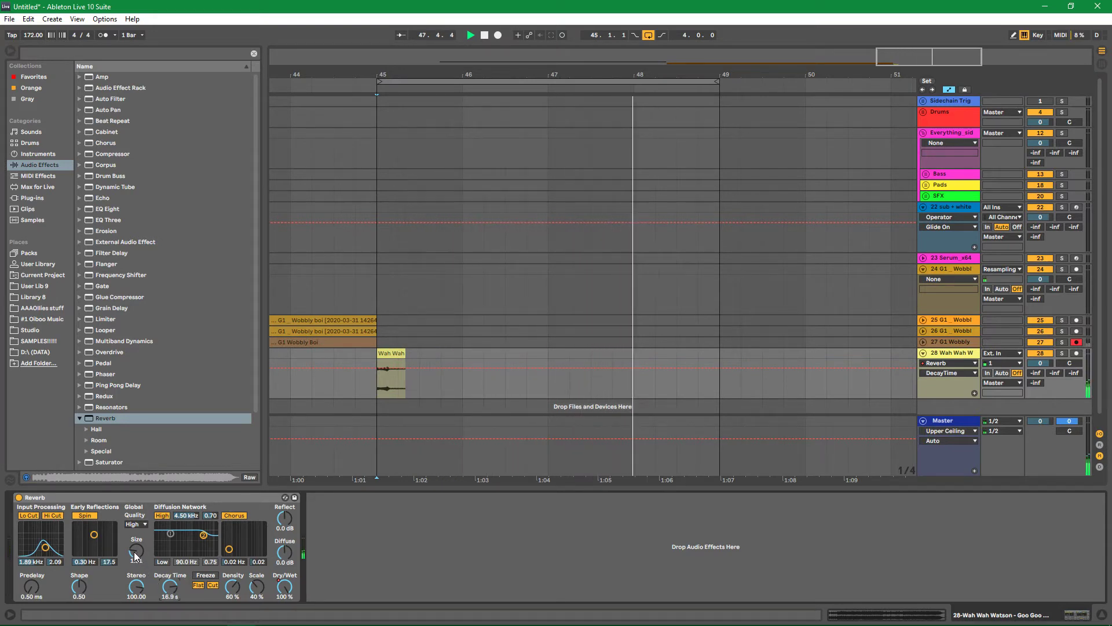
{"action": "key", "text": "space"}
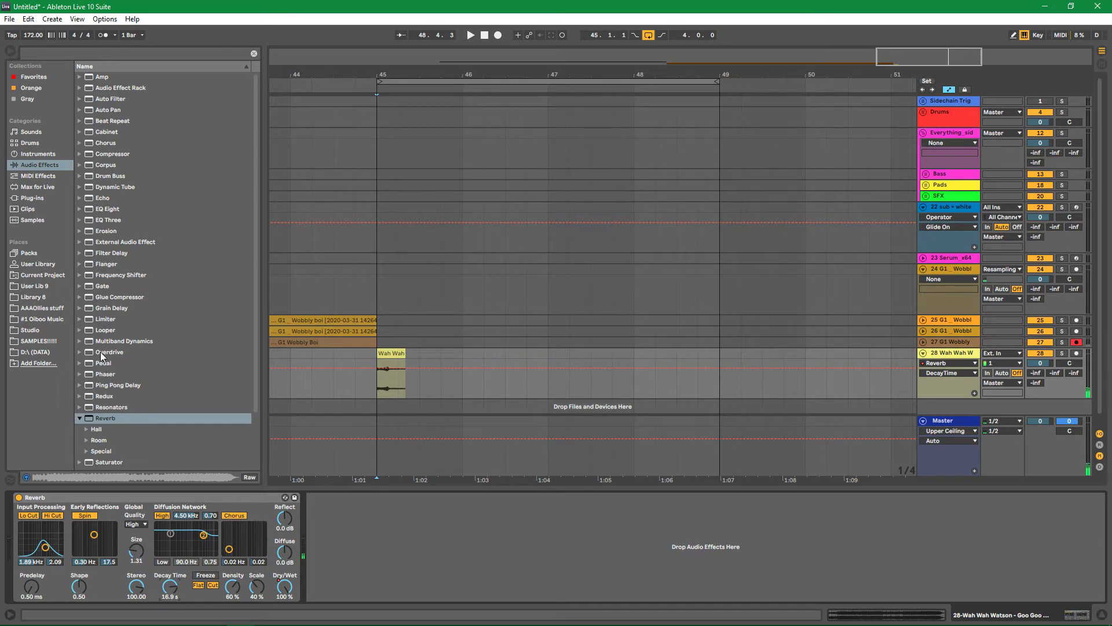
{"action": "left_click_drag", "start_coordinate": [90, 199], "coordinate": [375, 556]}
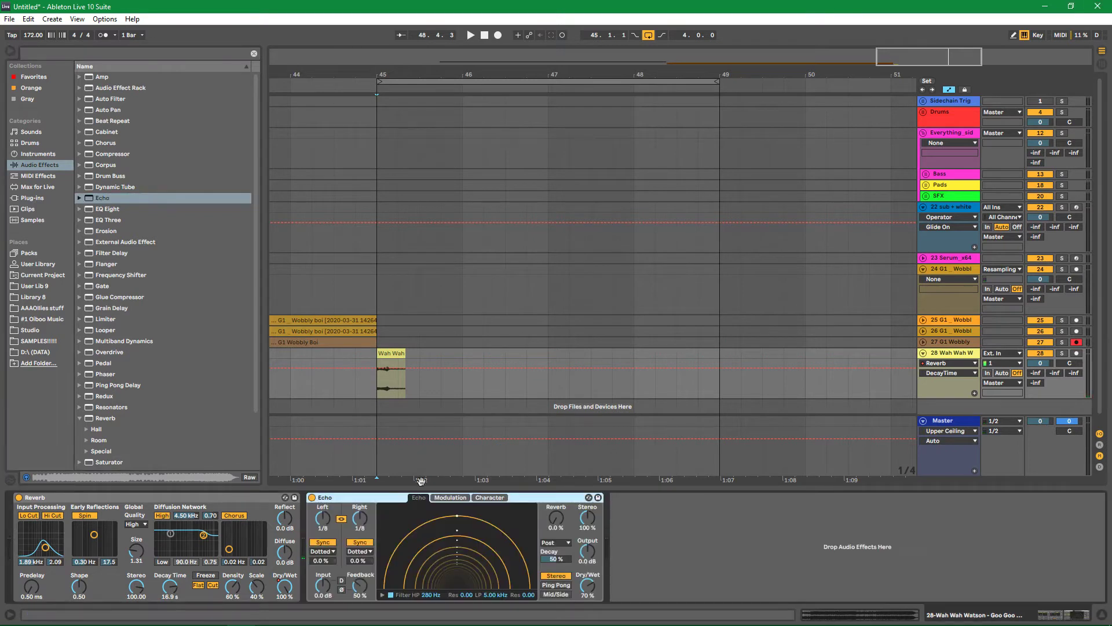
{"action": "right_click", "coordinate": [353, 497]}
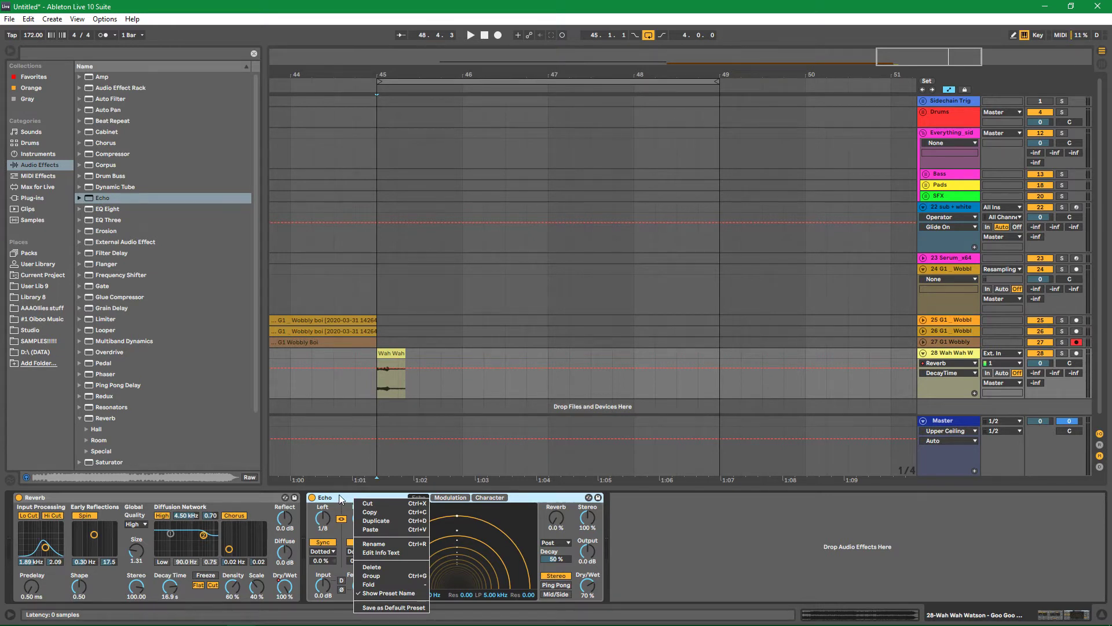
{"action": "right_click", "coordinate": [250, 496]}
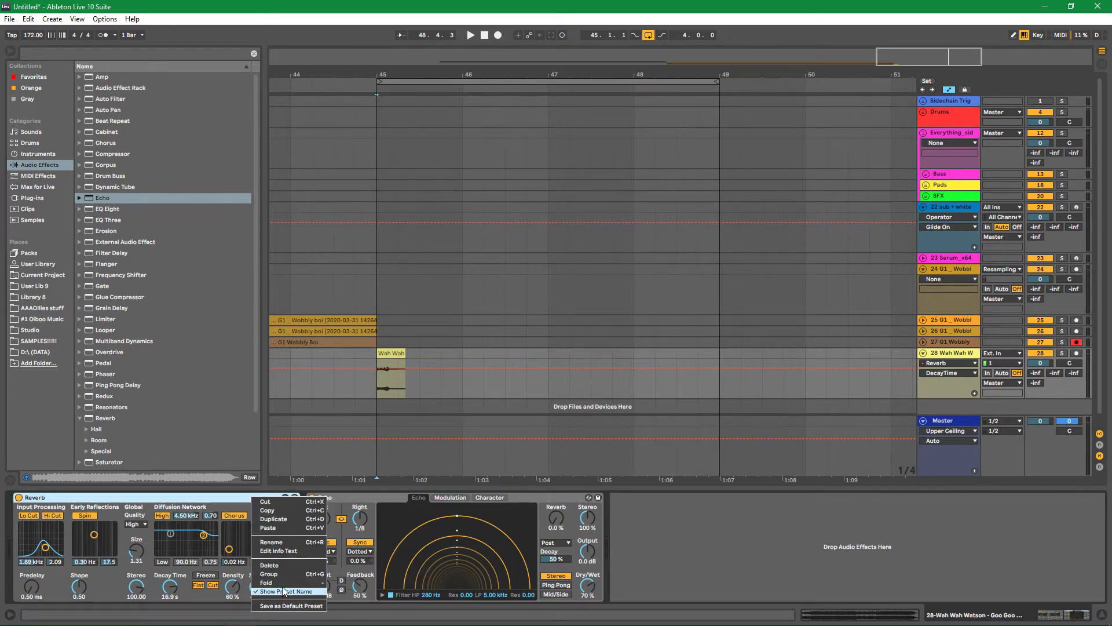
{"action": "left_click", "coordinate": [370, 499]}
{"action": "right_click", "coordinate": [371, 499]}
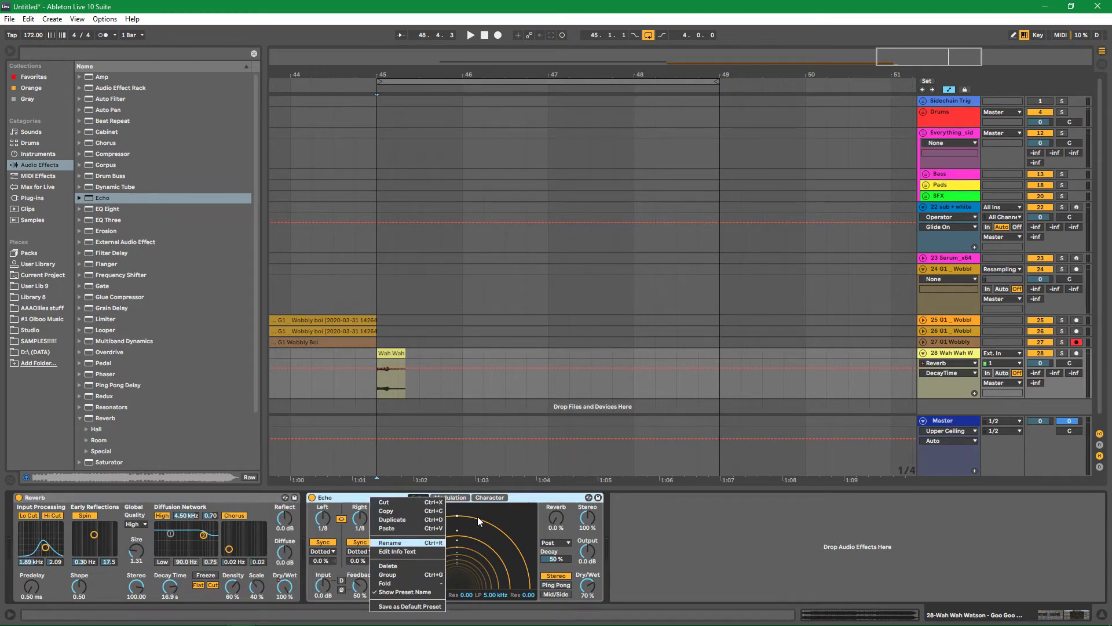
{"action": "left_click", "coordinate": [346, 502]}
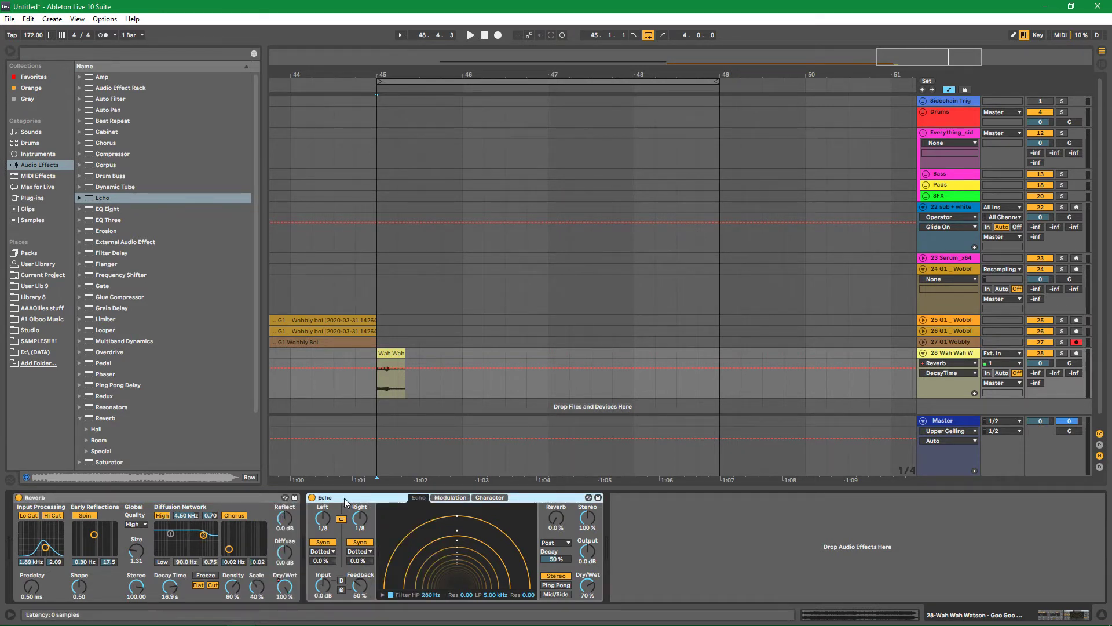
{"action": "key", "text": "Delete"}
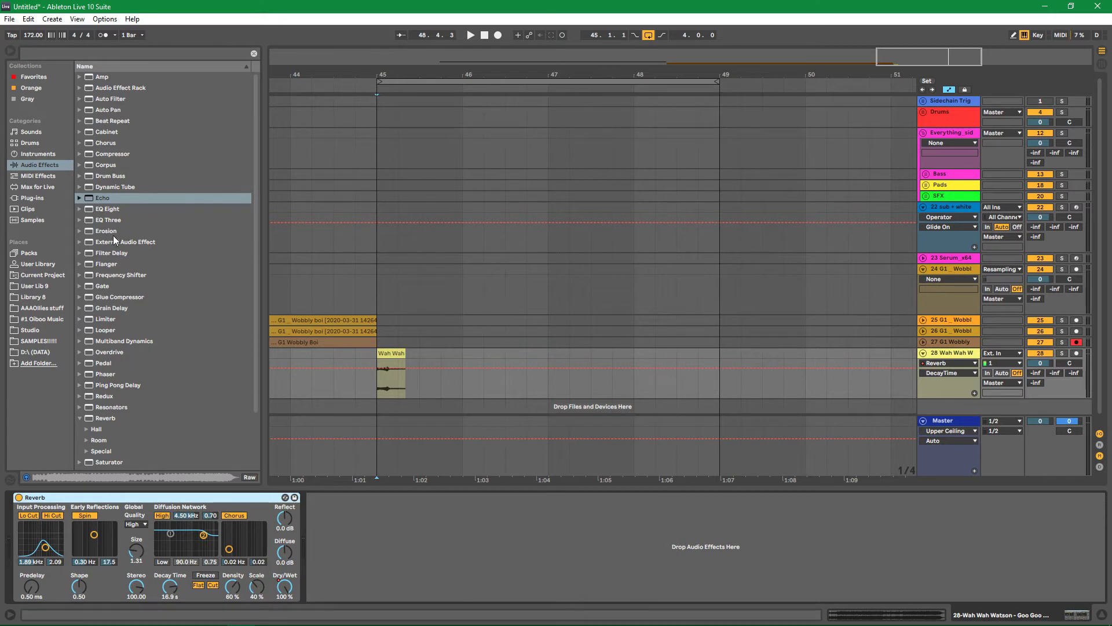
Add a Simple Delay after the Reverb on track 28 and choose its delay transition mode
{"action": "scroll", "coordinate": [115, 402], "scroll_direction": "down", "scroll_amount": 3}
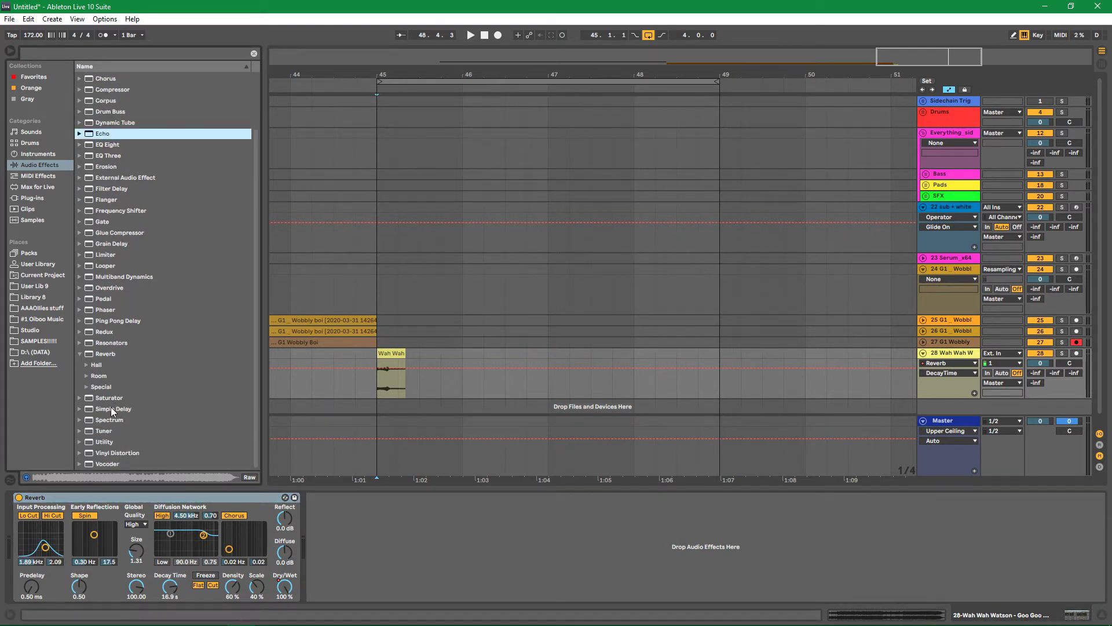
{"action": "left_click", "coordinate": [113, 407]}
{"action": "right_click", "coordinate": [334, 497]}
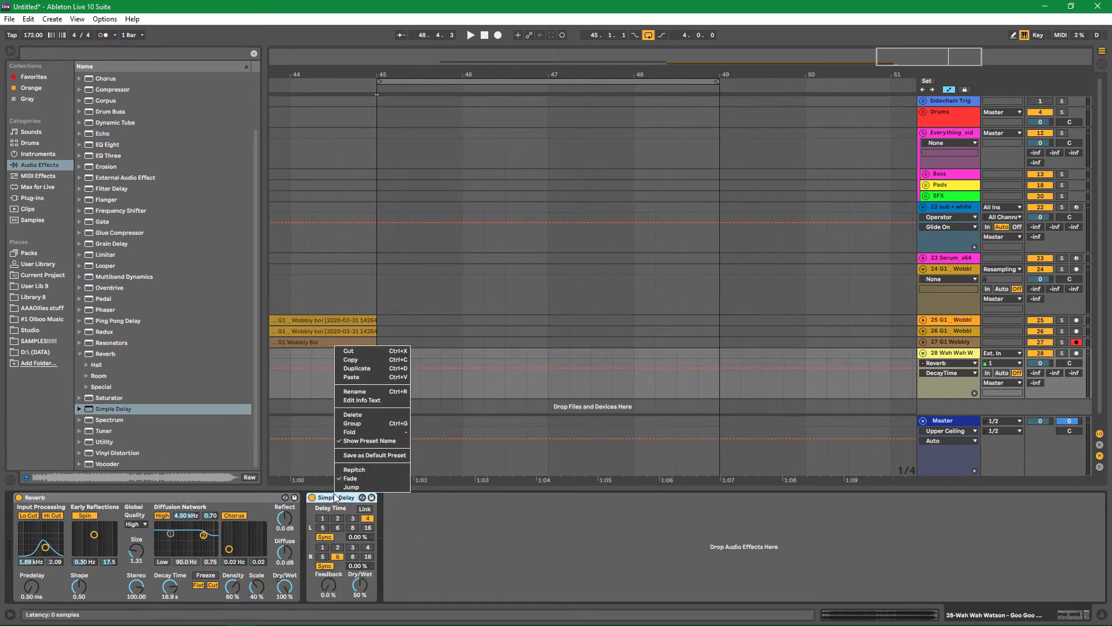
{"action": "left_click", "coordinate": [361, 477]}
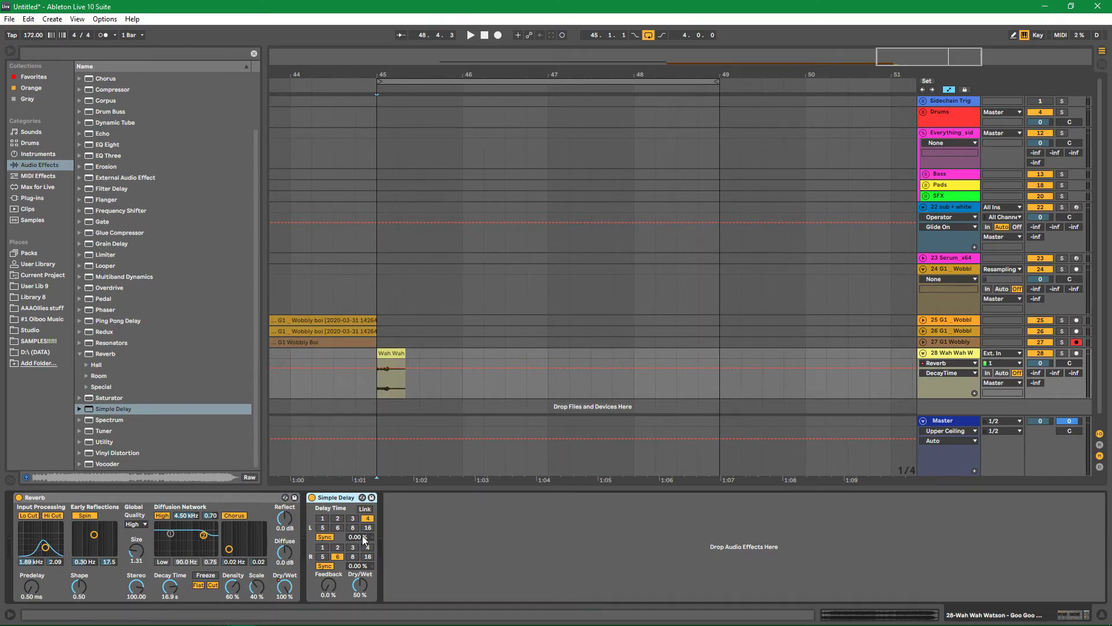
Link the Simple Delay's channels in Time mode at 19.7 ms, with 78% feedback and 42% Dry/Wet
{"action": "key", "text": "space"}
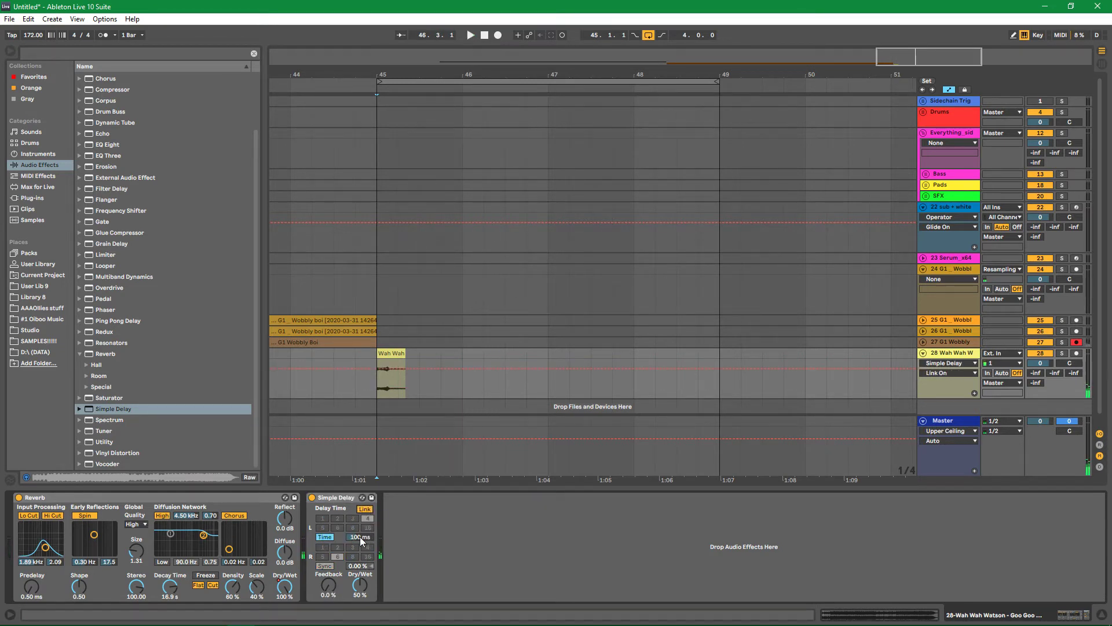
{"action": "key", "text": "space"}
{"action": "mouse_move", "coordinate": [328, 585]}
{"action": "left_mouse_down"}
{"action": "mouse_move", "coordinate": [329, 571]}
{"action": "mouse_move", "coordinate": [333, 589]}
{"action": "mouse_move", "coordinate": [334, 579]}
{"action": "left_mouse_up"}
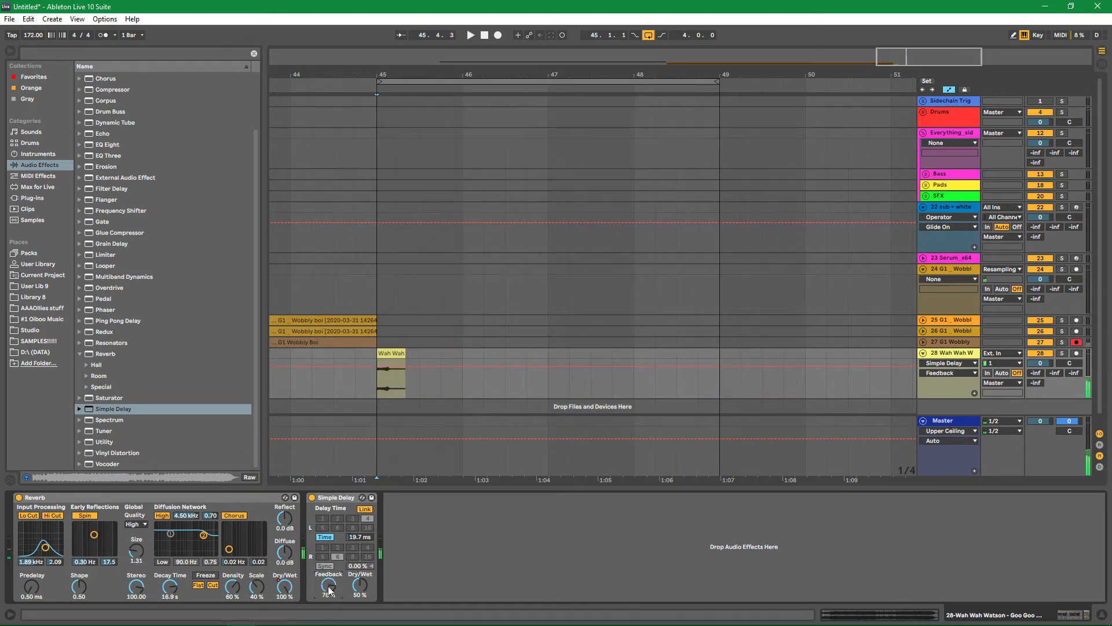
{"action": "left_click_drag", "start_coordinate": [359, 586], "coordinate": [359, 592]}
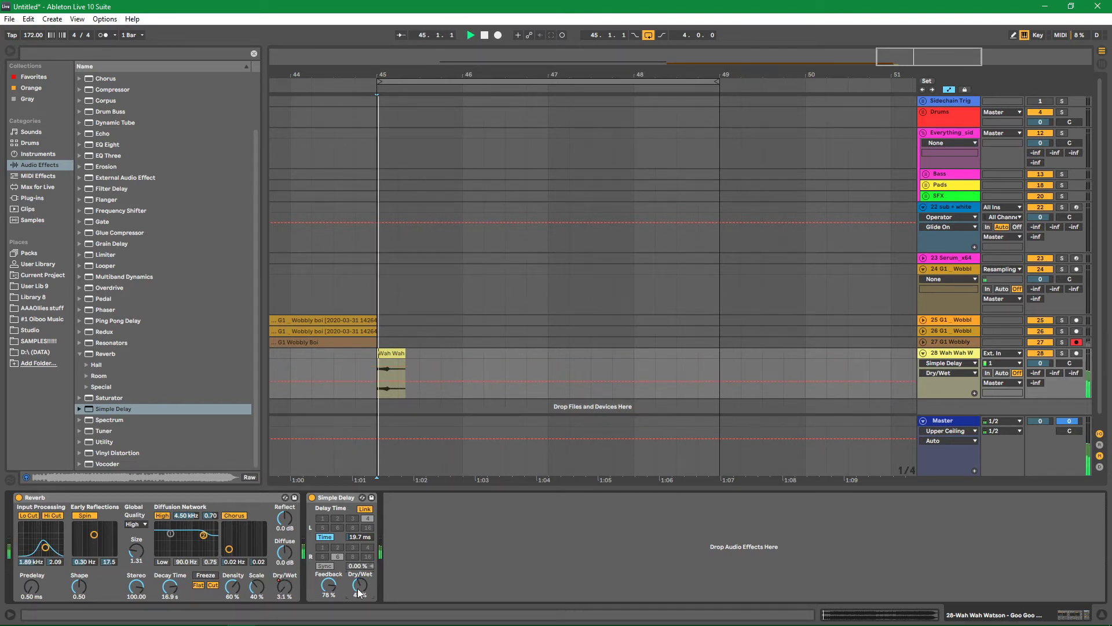
Automate the Simple Delay's left delay time to climb from bar 45 to 47 and fall to 1.00 ms at bar 49, and play it
{"action": "right_click", "coordinate": [360, 539]}
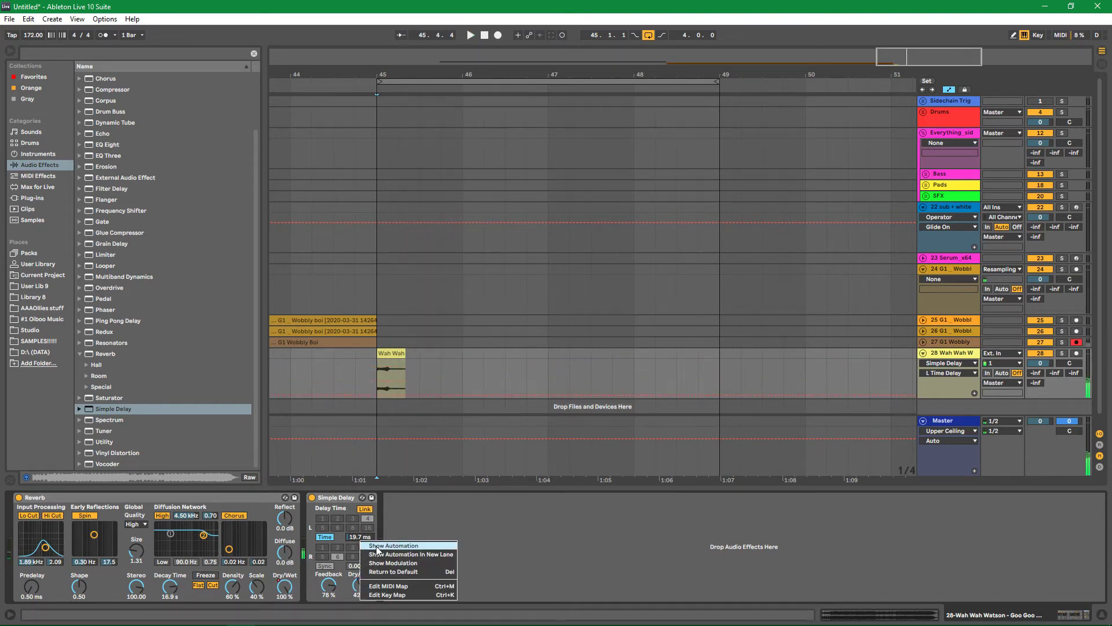
{"action": "left_click", "coordinate": [378, 546]}
{"action": "left_click_drag", "start_coordinate": [377, 399], "coordinate": [697, 394]}
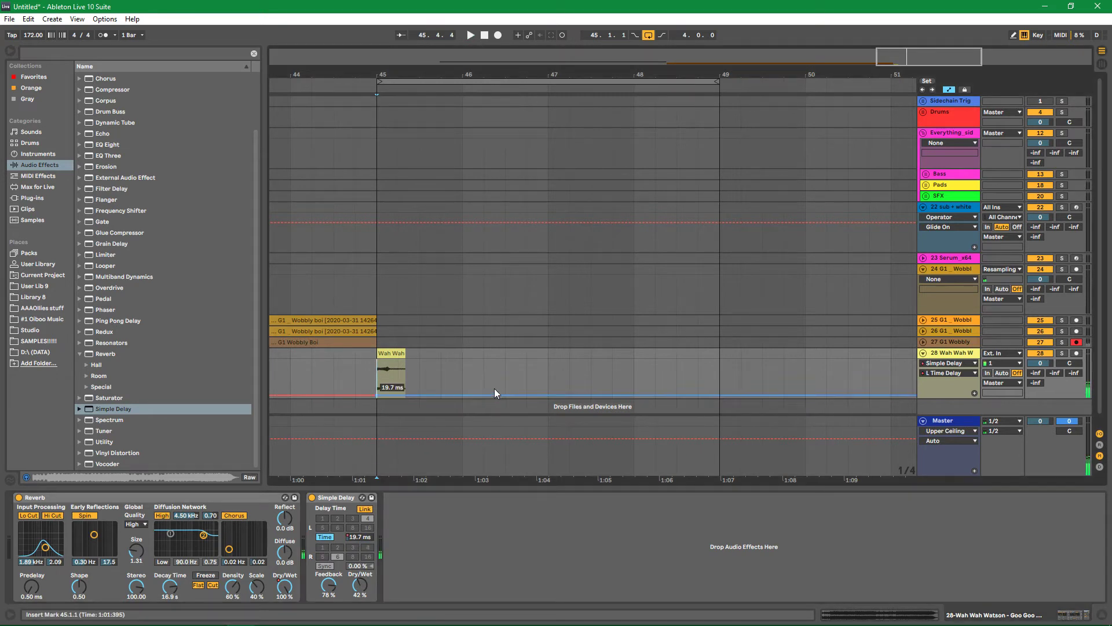
{"action": "left_click_drag", "start_coordinate": [494, 397], "coordinate": [720, 398]}
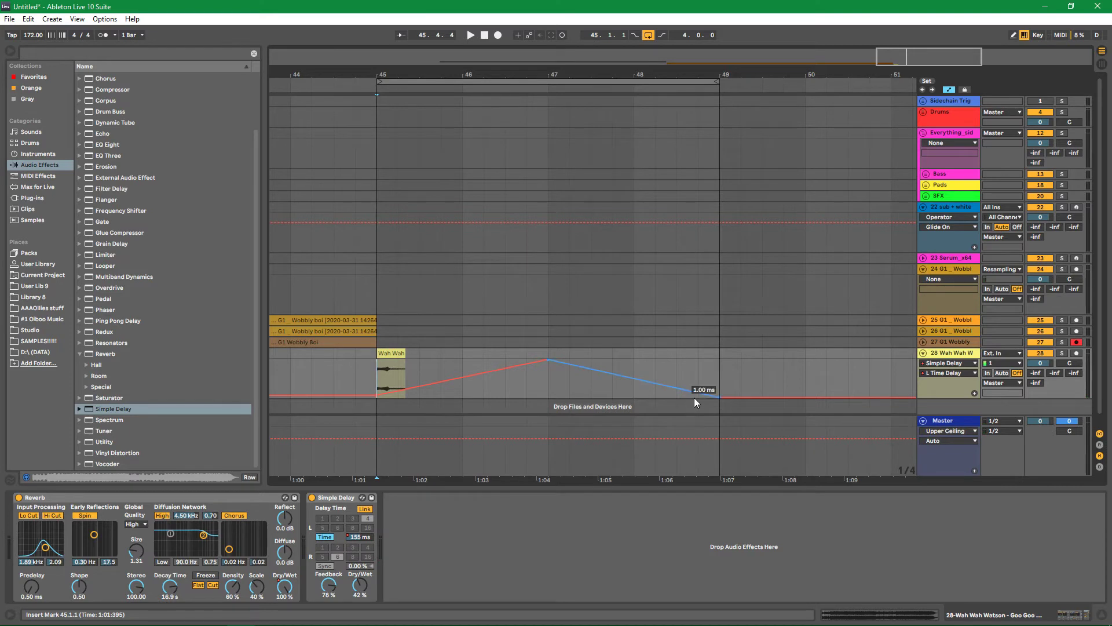
{"action": "key", "text": "space"}
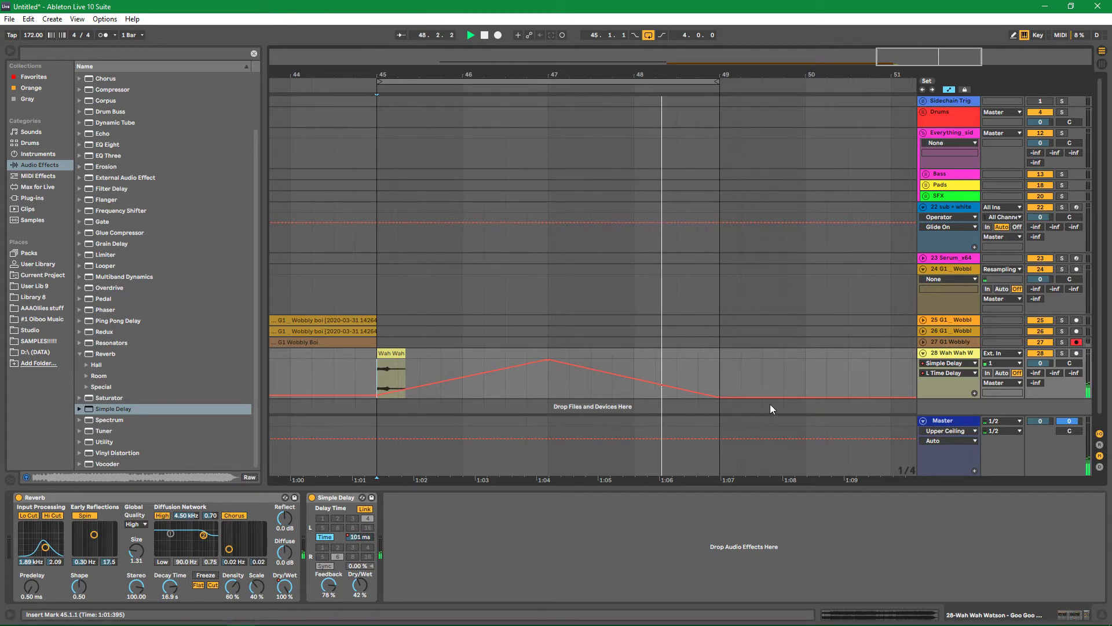
{"action": "key", "text": "space"}
Automate the Simple Delay's Dry/Wet to rise from 42% at bar 47 to 100% at bar 49
{"action": "right_click", "coordinate": [359, 585]}
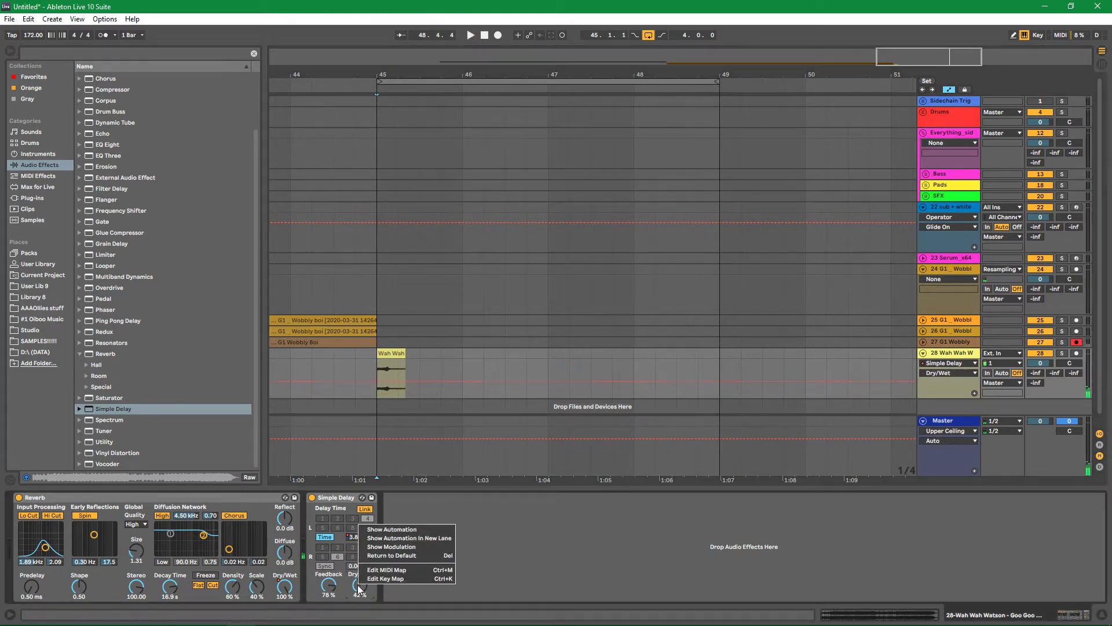
{"action": "left_click", "coordinate": [392, 529]}
{"action": "left_click", "coordinate": [548, 382]}
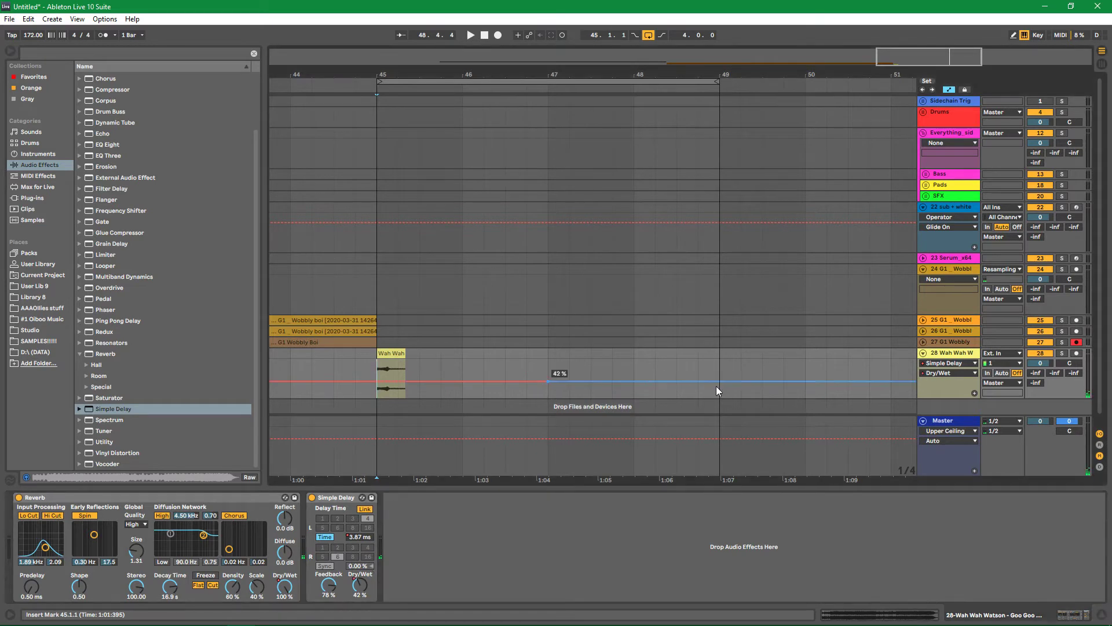
{"action": "left_click_drag", "start_coordinate": [720, 383], "coordinate": [721, 364]}
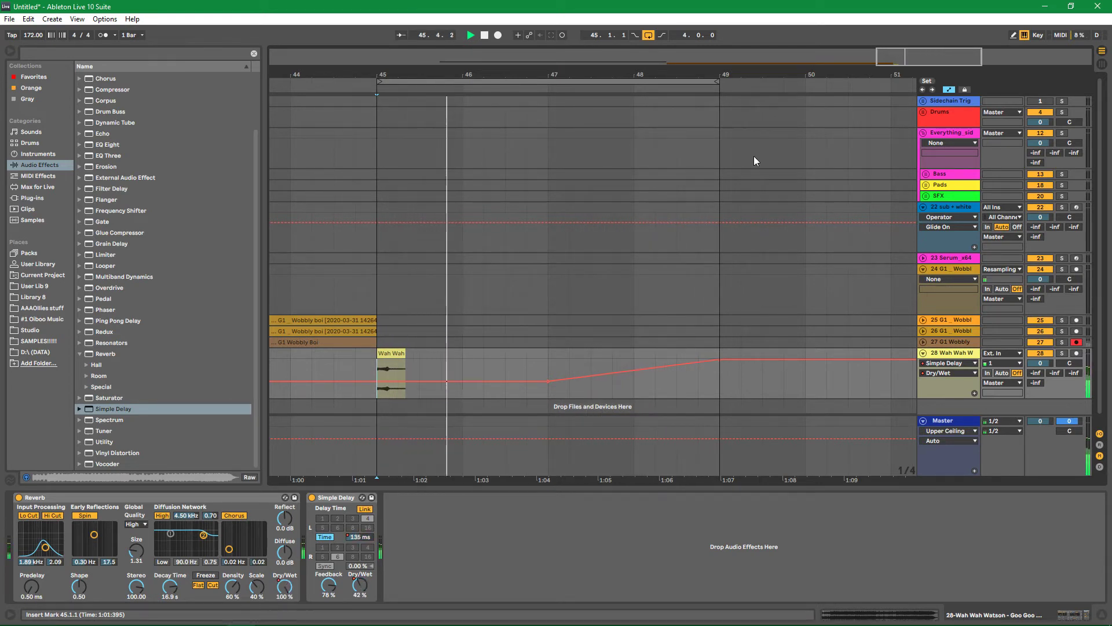
Turn off looping and extend the delay's Dry/Wet automation, holding 100% until bar 51 and falling to 0% at bar 53
{"action": "left_click", "coordinate": [648, 35]}
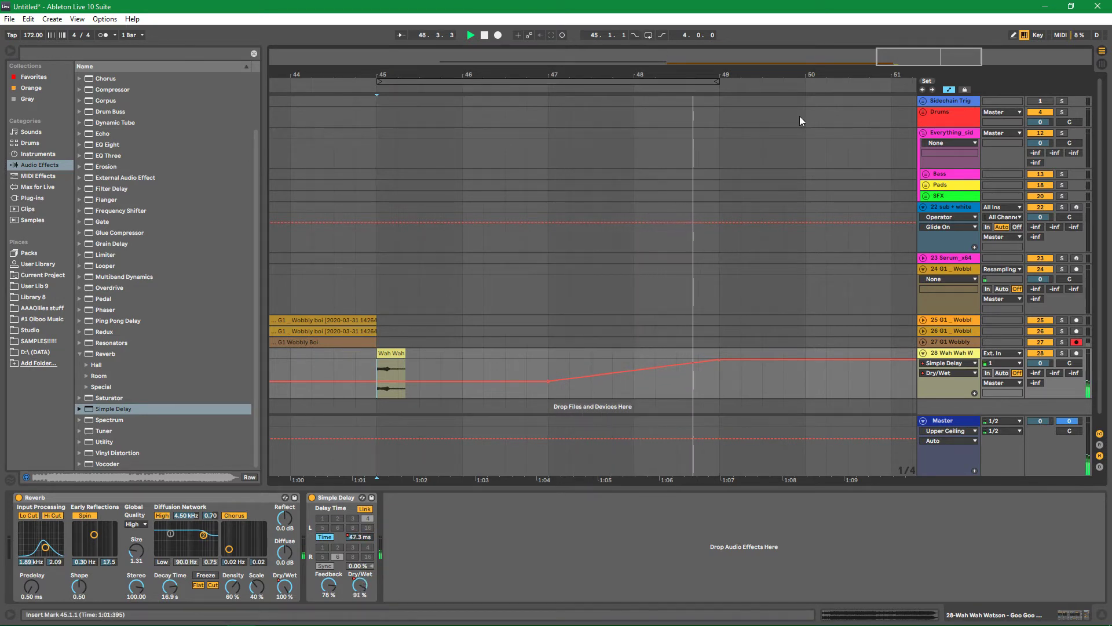
{"action": "scroll", "coordinate": [699, 321], "scroll_direction": "down", "scroll_amount": 10, "text": "ctrl"}
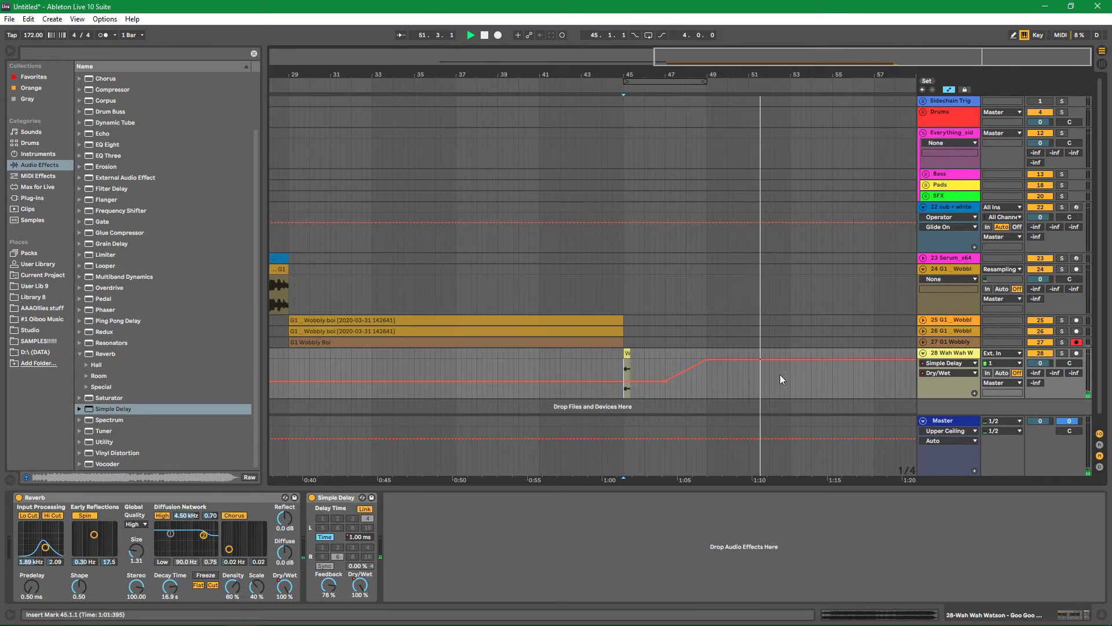
{"action": "left_click", "coordinate": [750, 359]}
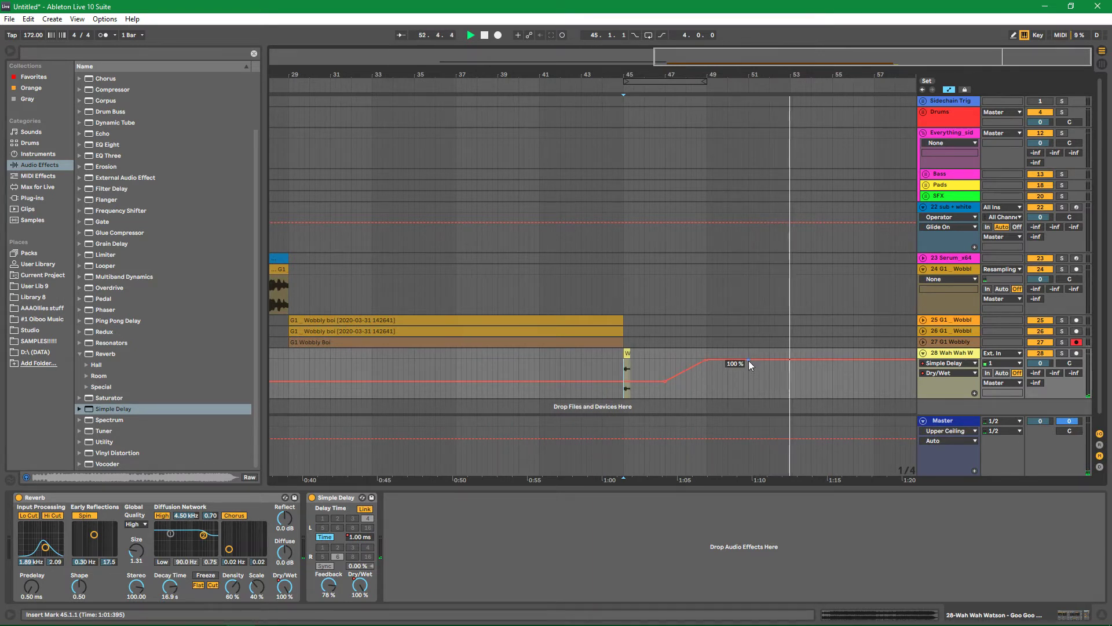
{"action": "left_click_drag", "start_coordinate": [789, 360], "coordinate": [789, 397]}
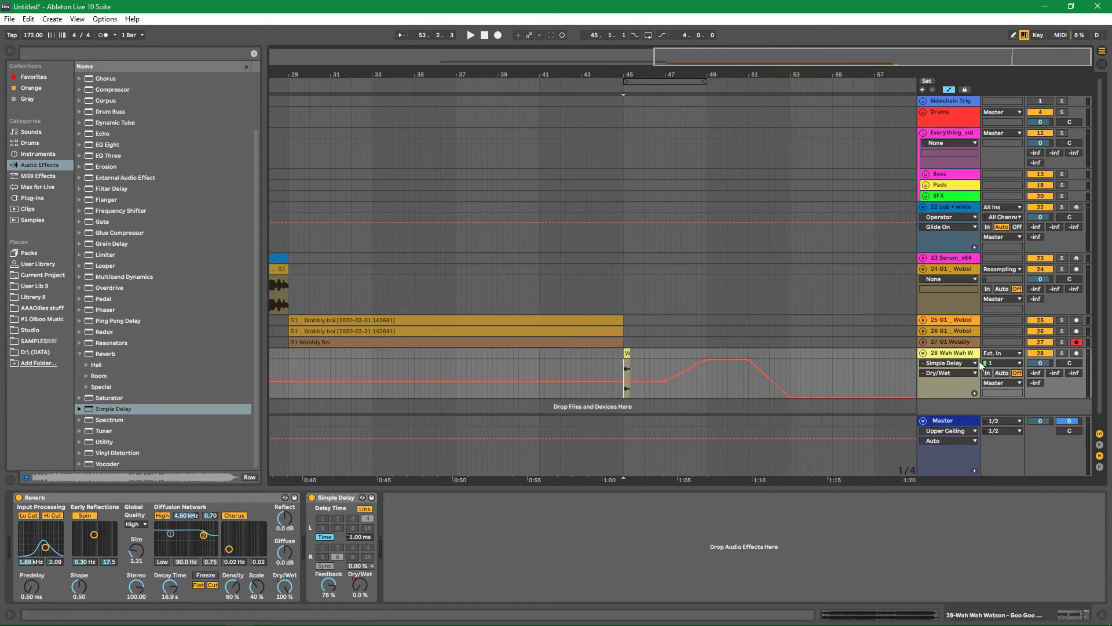
Insert a new audio track below track 28 and set its input to Resampling
{"action": "key", "text": "ctrl+shift+t"}
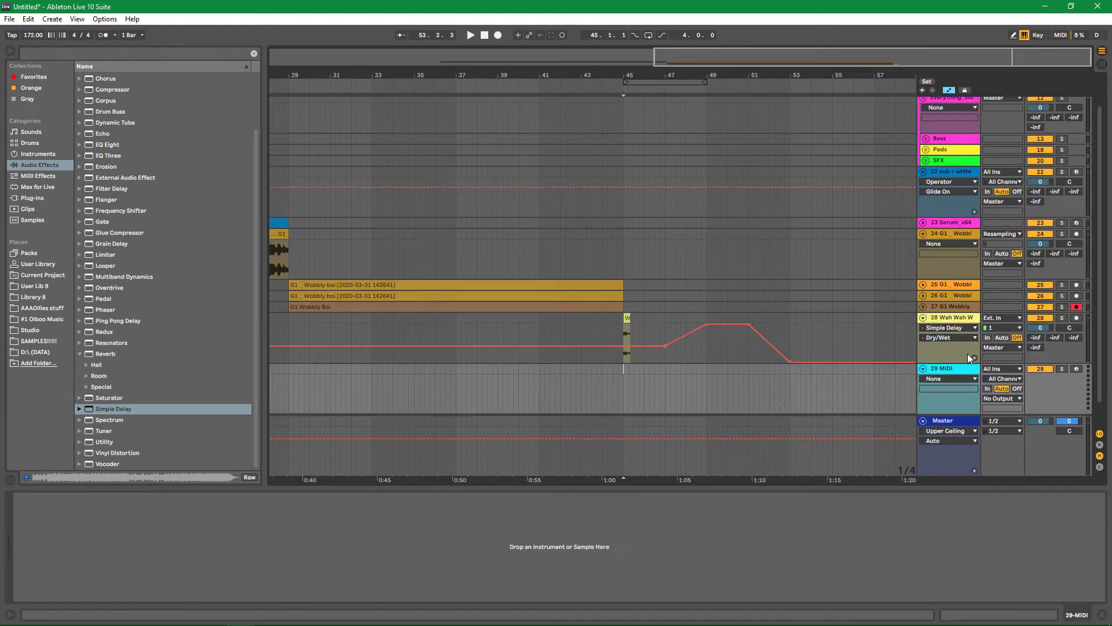
{"action": "key", "text": "ctrl+z"}
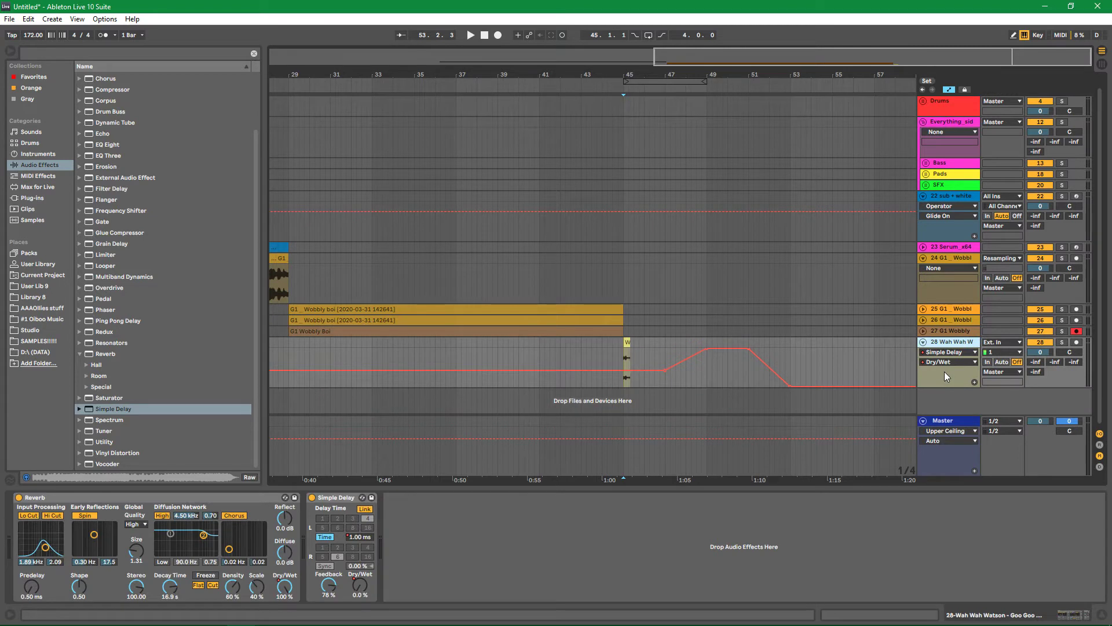
{"action": "key", "text": "ctrl+t"}
{"action": "left_click", "coordinate": [1001, 369]}
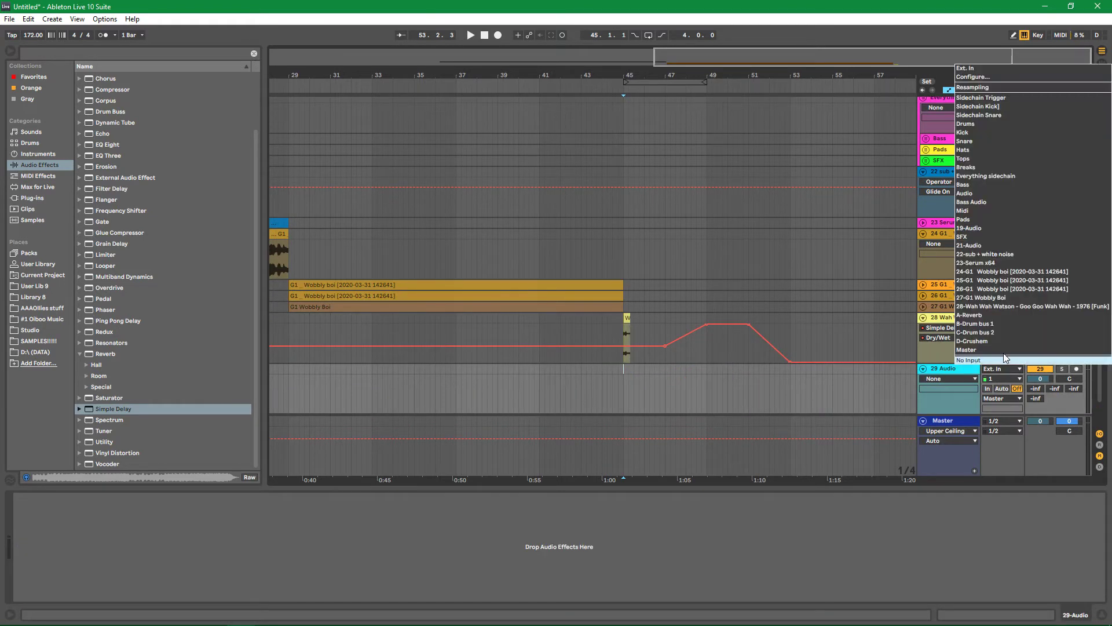
{"action": "left_click", "coordinate": [1020, 69]}
Solo track 28, record its output onto track 29 from bar 45 to about bar 53, and open the recorded clip's sample view
{"action": "left_click", "coordinate": [1062, 317]}
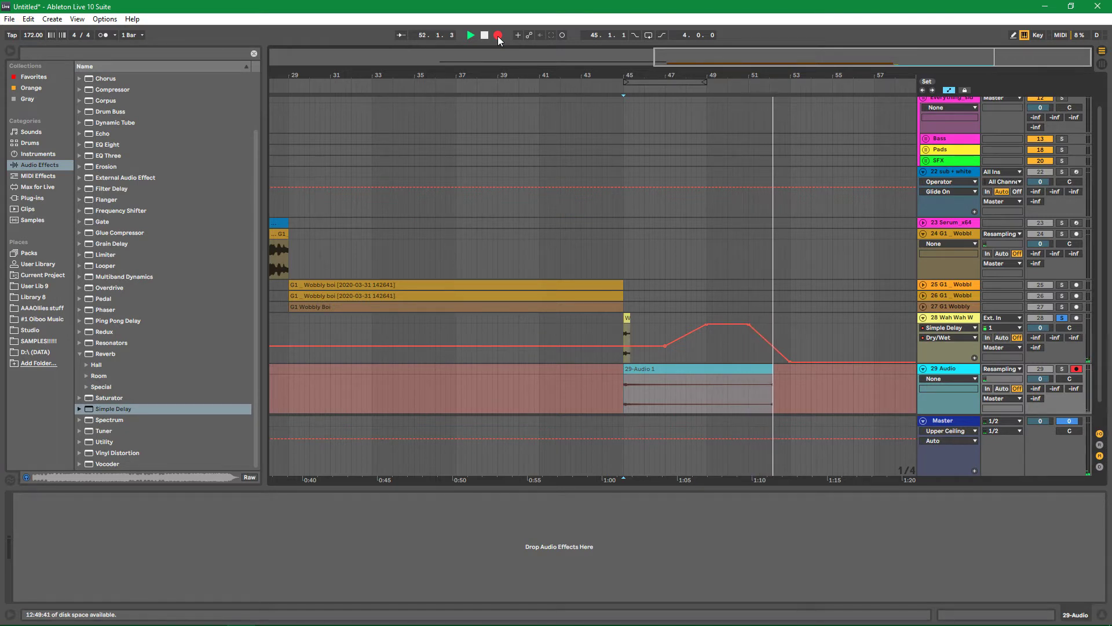
{"action": "key", "text": "space"}
{"action": "double_click", "coordinate": [725, 377]}
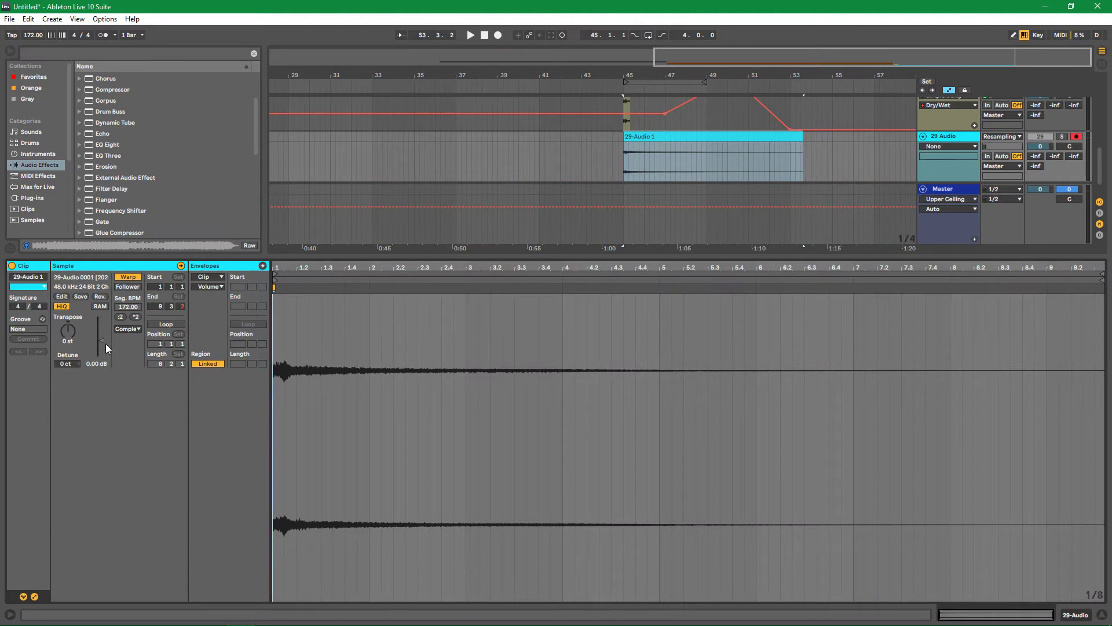
Raise the gain of the recorded clip on track 29 to 15.4 dB, solo the track and play it back
{"action": "left_click_drag", "start_coordinate": [101, 340], "coordinate": [101, 325]}
{"action": "key", "text": "space"}
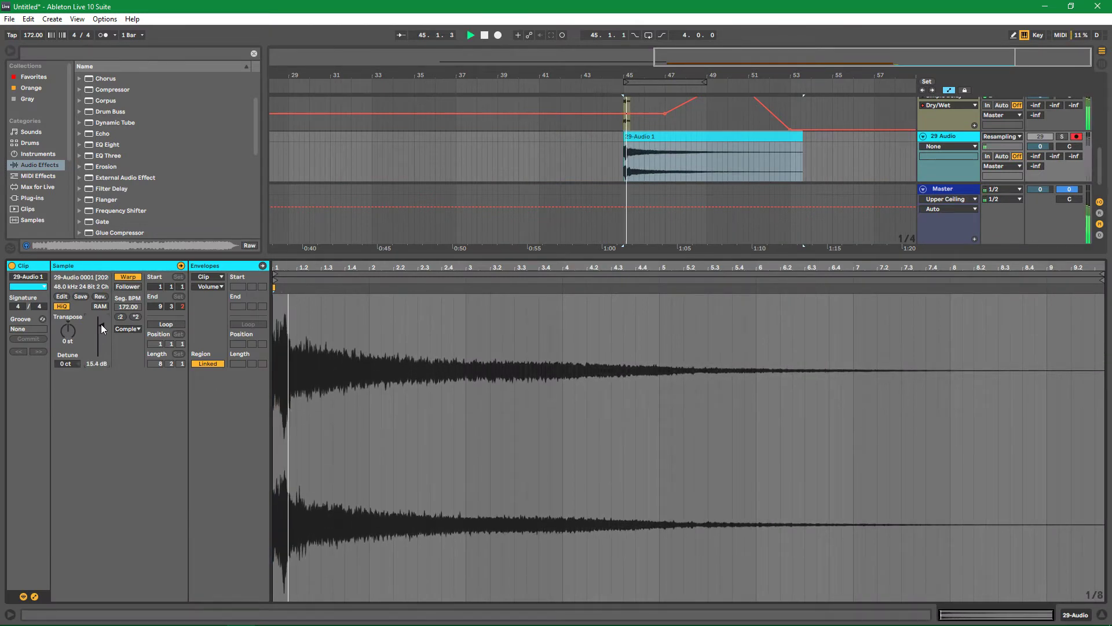
{"action": "key", "text": "space"}
{"action": "key", "text": "space"}
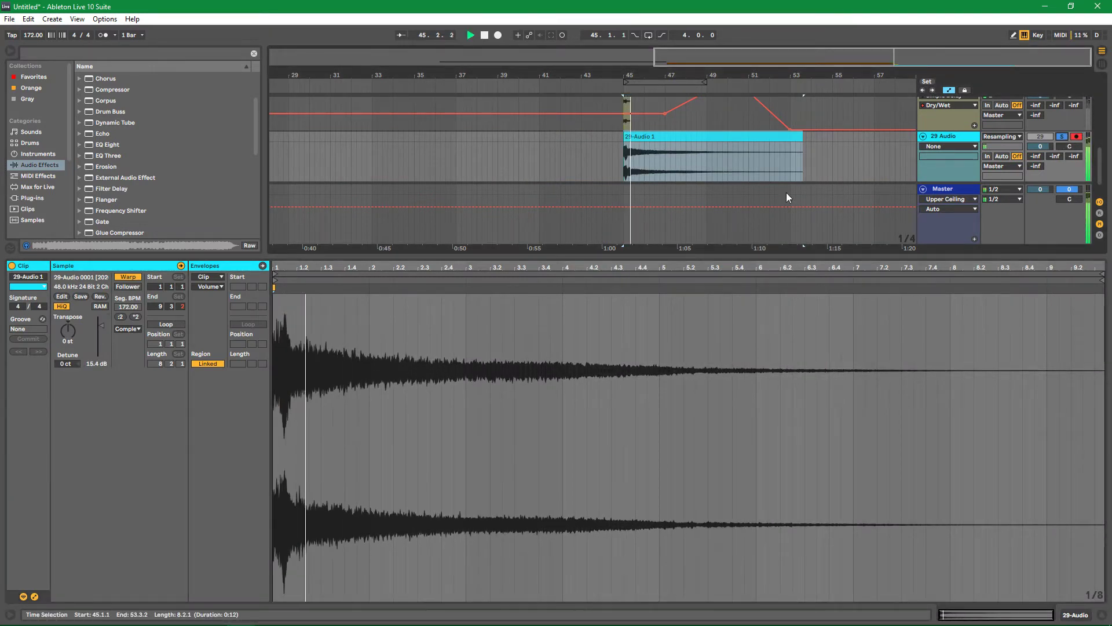
{"action": "left_click_drag", "start_coordinate": [769, 255], "coordinate": [770, 453]}
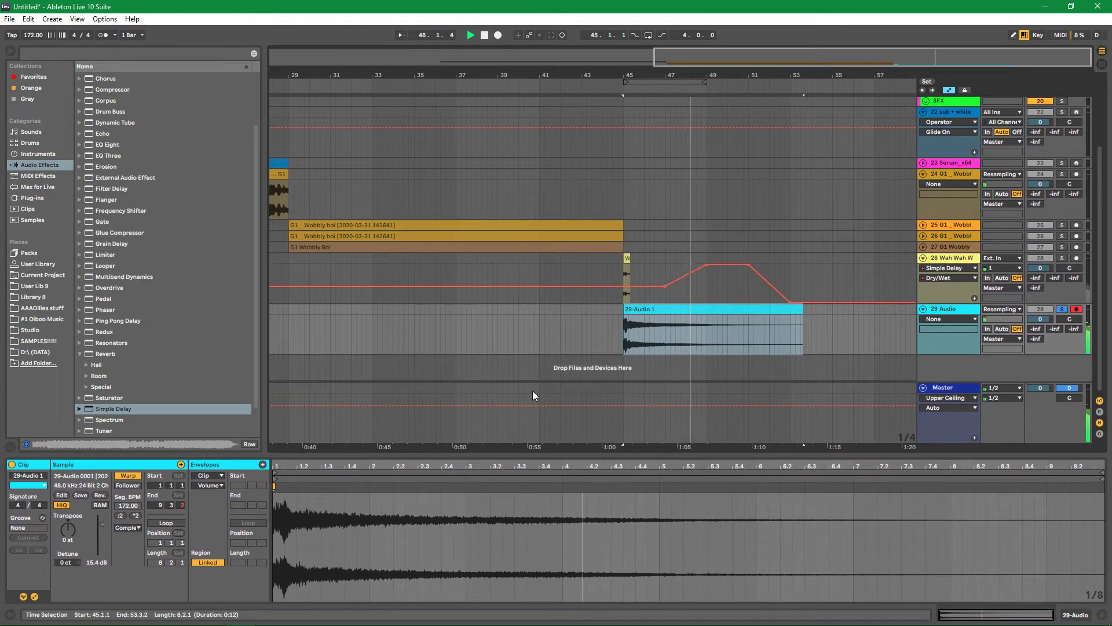
{"action": "left_click", "coordinate": [710, 308]}
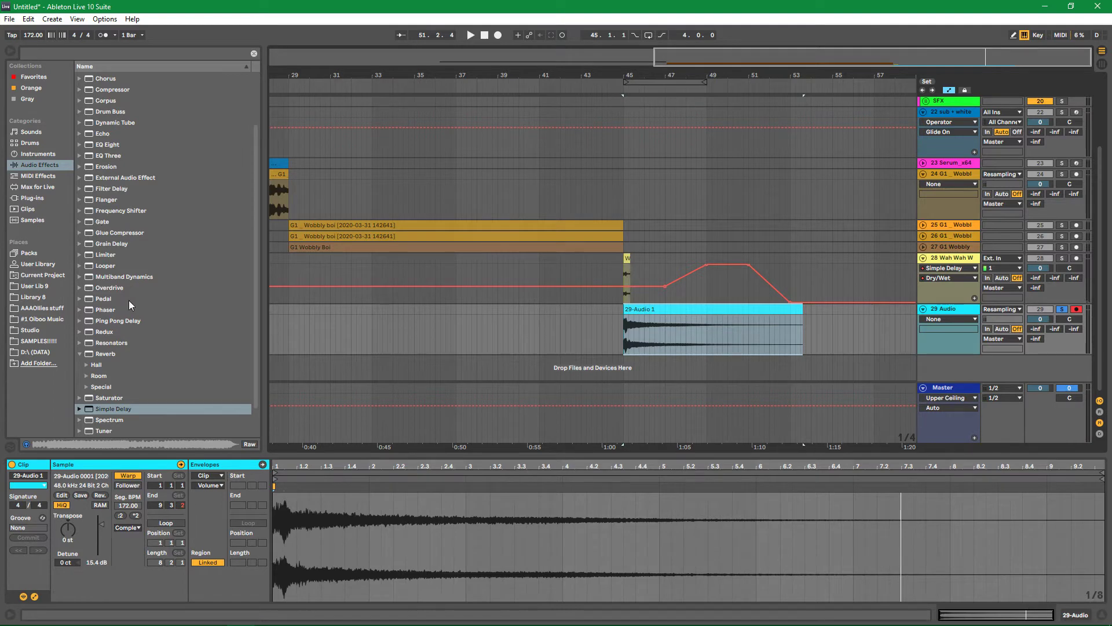
{"action": "left_click", "coordinate": [85, 351]}
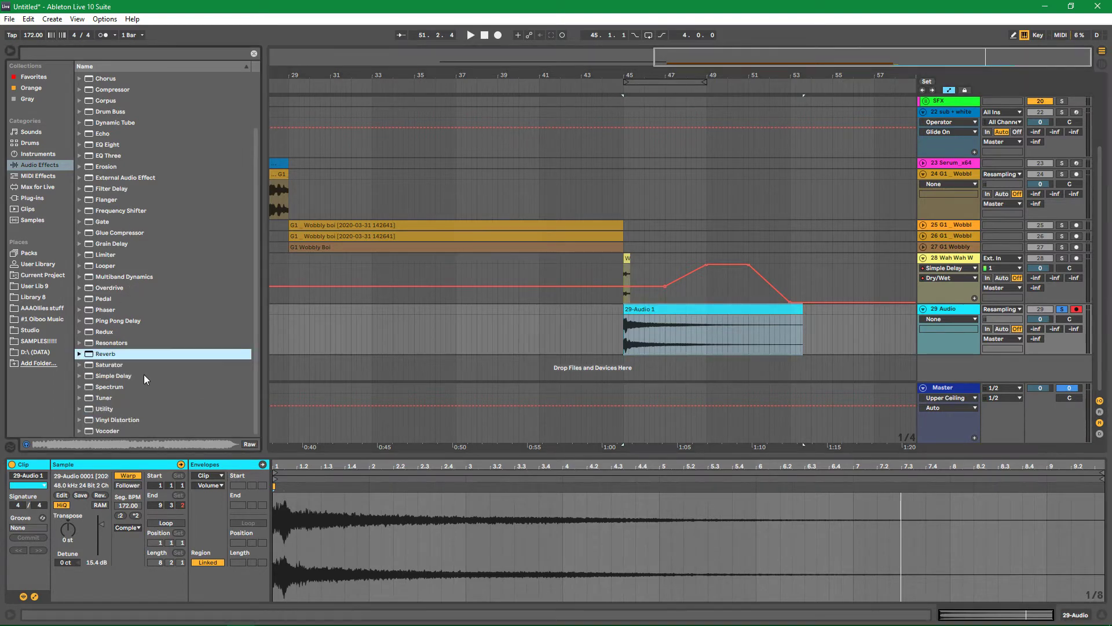
{"action": "left_click_drag", "start_coordinate": [91, 400], "coordinate": [531, 372]}
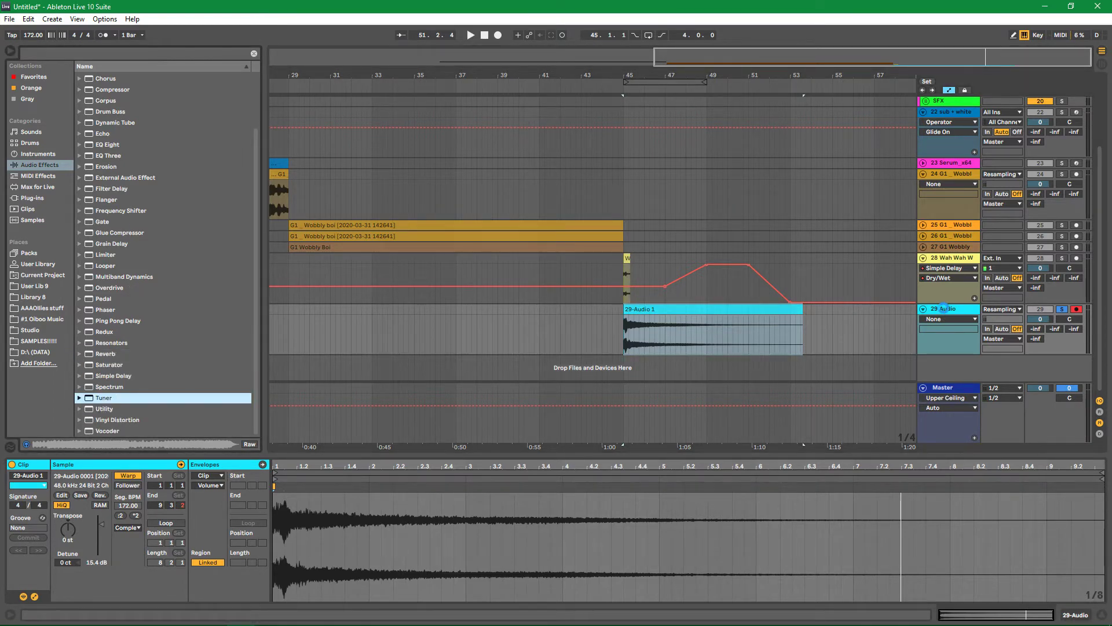
{"action": "left_click_drag", "start_coordinate": [944, 308], "coordinate": [945, 312]}
{"action": "key", "text": "space"}
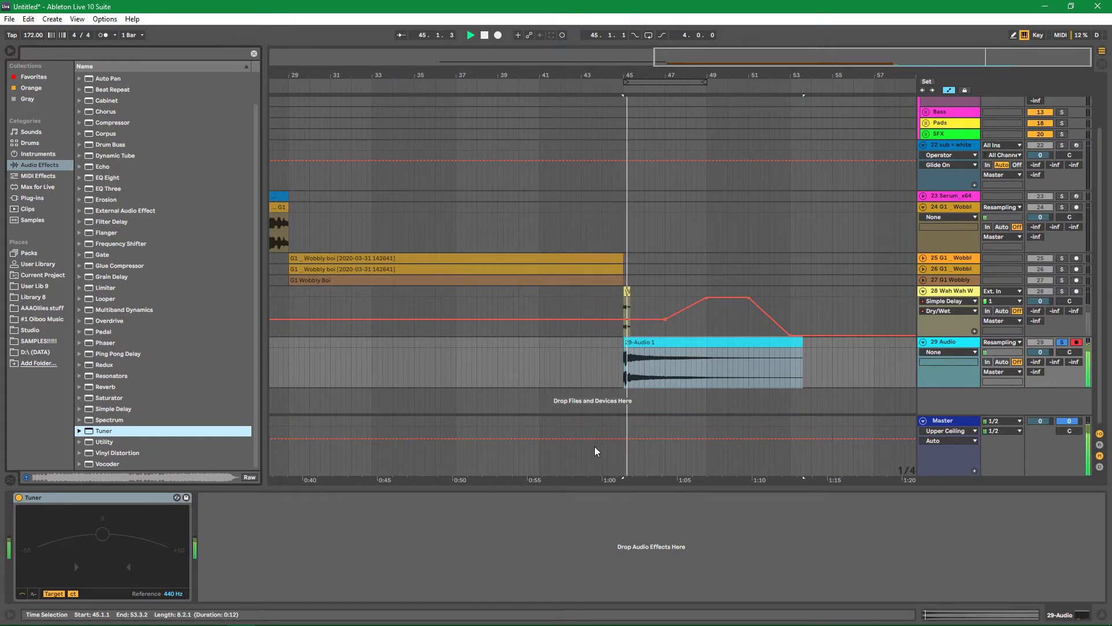
{"action": "key", "text": "space"}
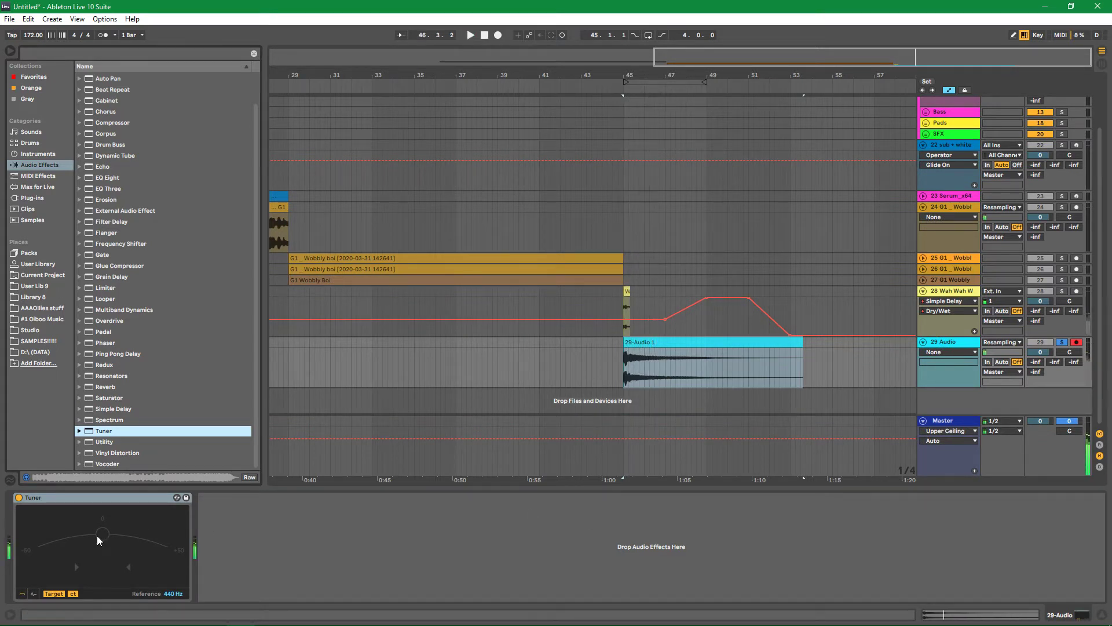
{"action": "right_click", "coordinate": [89, 496]}
{"action": "left_click", "coordinate": [127, 565]}
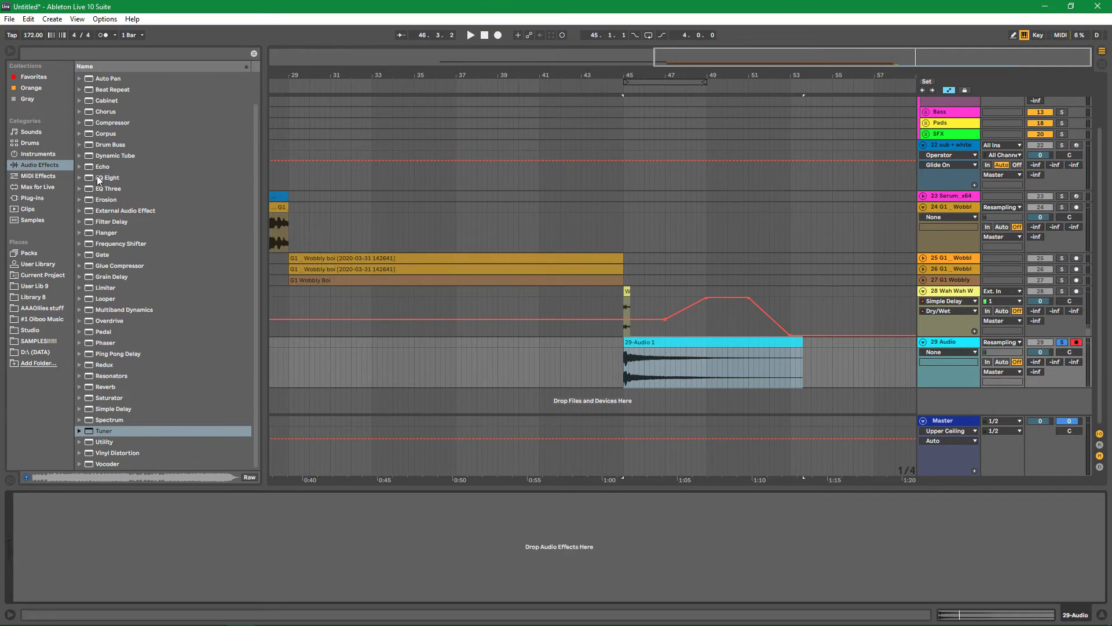
Add an EQ Eight to track 29, turn off band 1, and enlarge its display to view the clip's spectrum during playback
{"action": "left_click", "coordinate": [79, 177]}
{"action": "left_click_drag", "start_coordinate": [202, 423], "coordinate": [193, 544]}
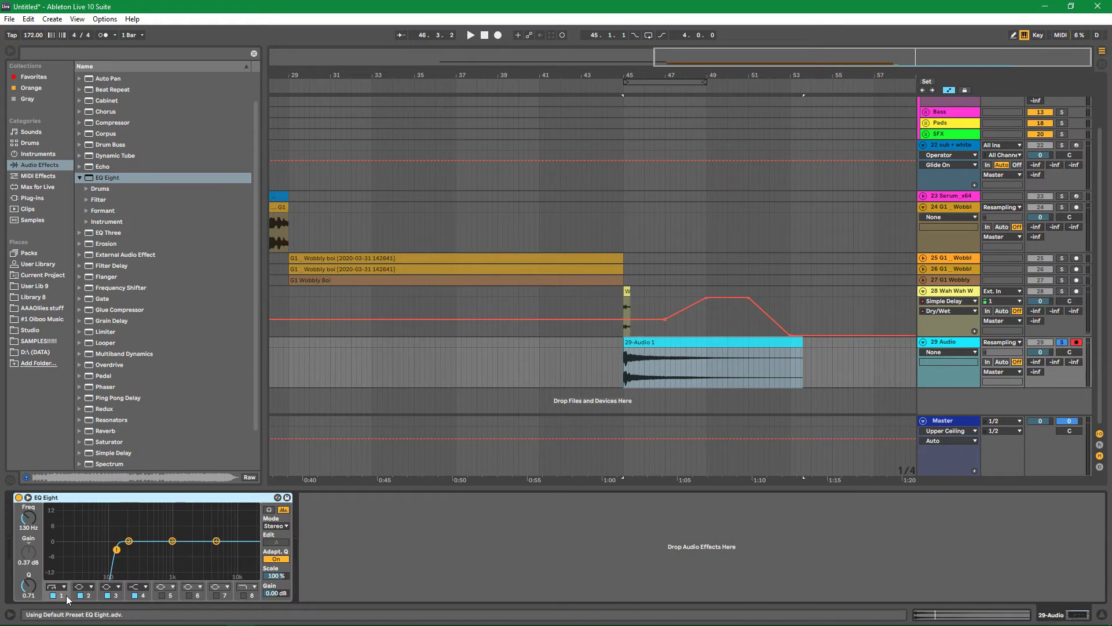
{"action": "left_click", "coordinate": [27, 498]}
{"action": "key", "text": "space"}
{"action": "key", "text": "space"}
{"action": "key", "text": "space"}
{"action": "key", "text": "space"}
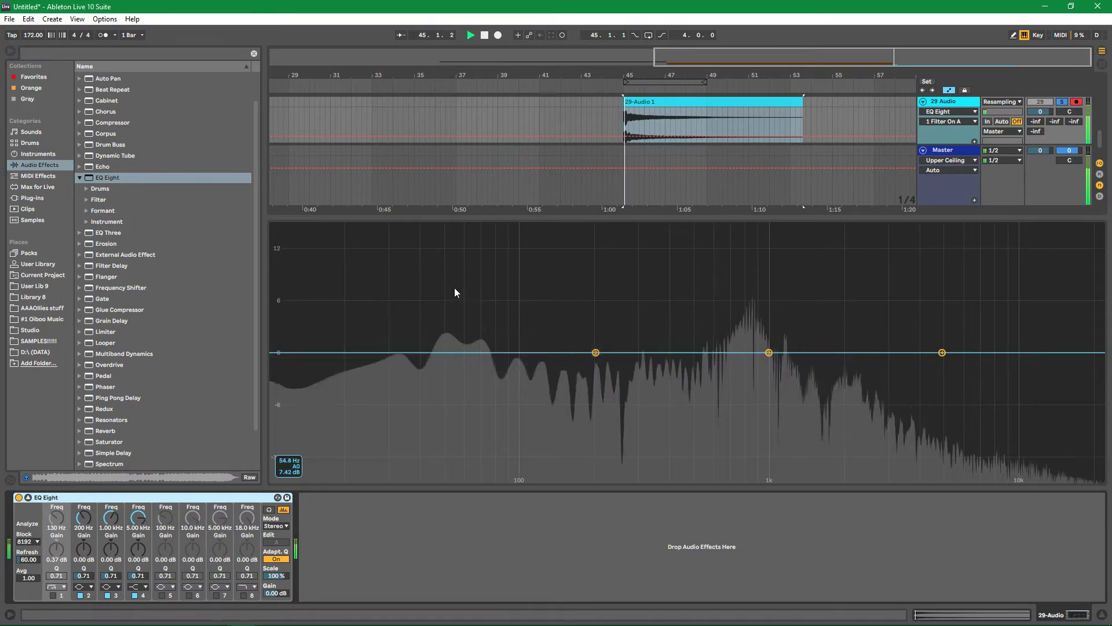
Boost EQ Eight band 2 by 13.6 dB at about 52.5 Hz and replay the clip to check its lowest note
{"action": "left_click_drag", "start_coordinate": [595, 352], "coordinate": [452, 237]}
{"action": "key", "text": "space"}
{"action": "key", "text": "space"}
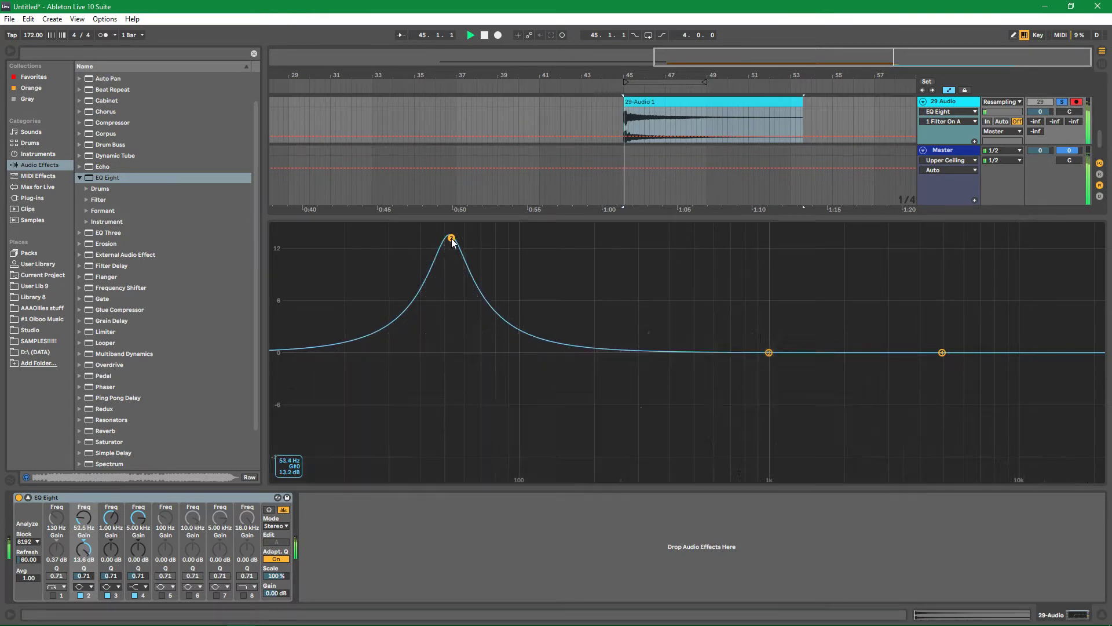
{"action": "key", "text": "space"}
{"action": "key", "text": "space"}
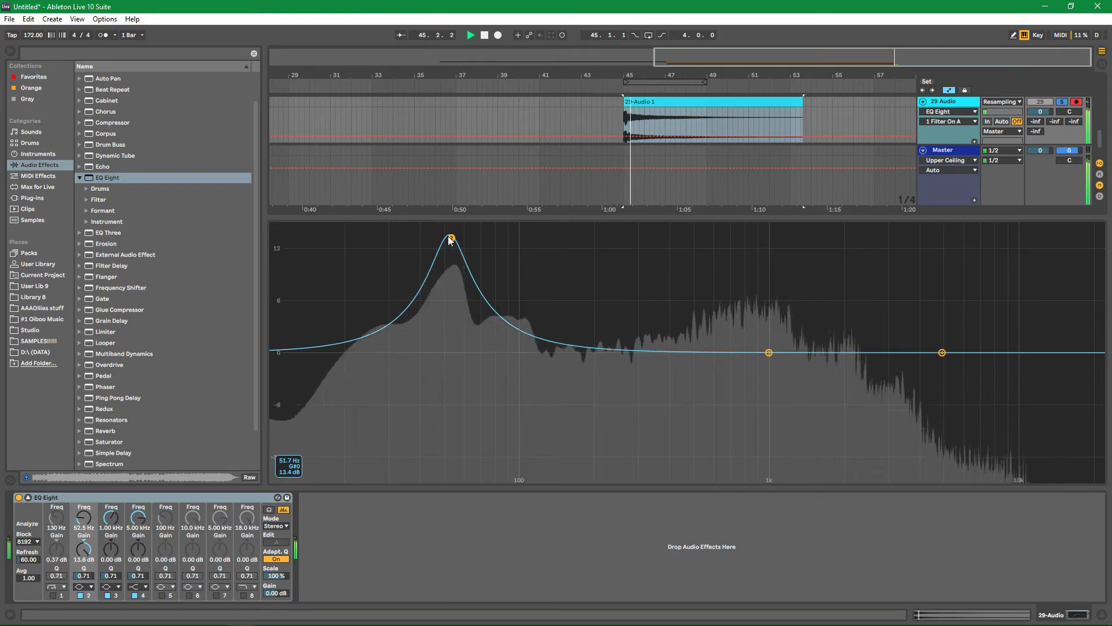
Transpose the recorded clip on track 29 down by 1 semitone
{"action": "left_click_drag", "start_coordinate": [552, 217], "coordinate": [580, 475]}
{"action": "key", "text": "space"}
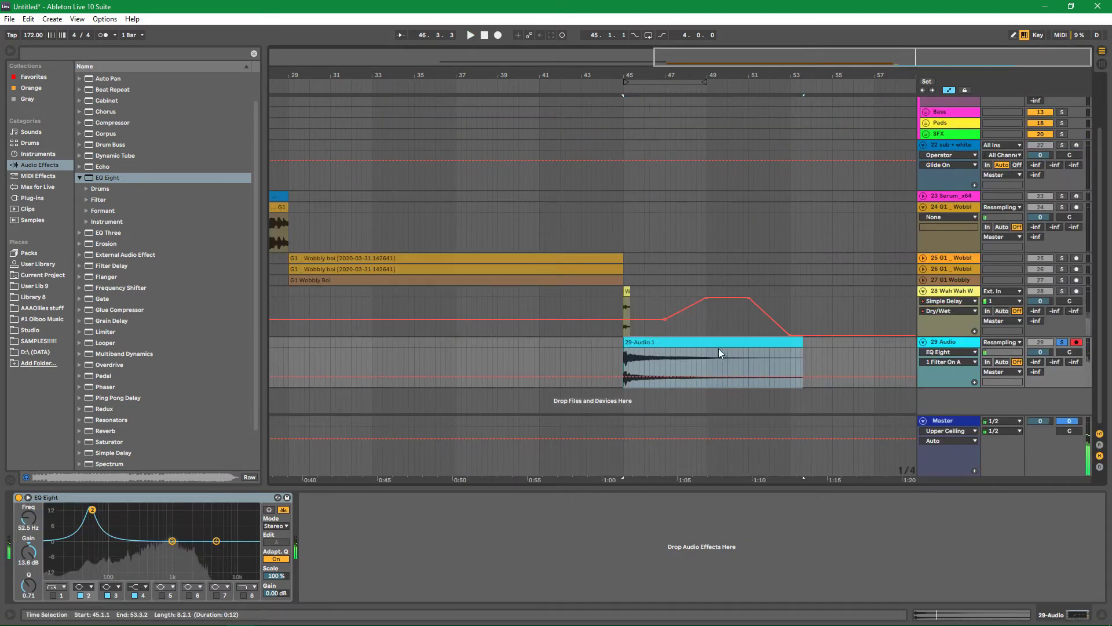
{"action": "left_click", "coordinate": [721, 345]}
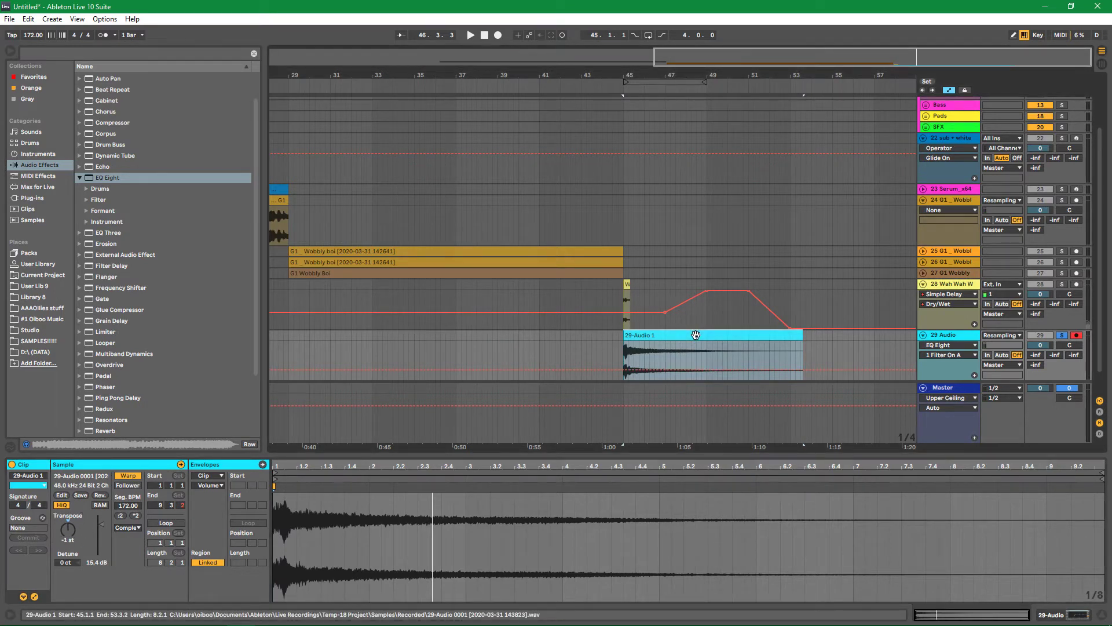
Rename the clip on track 29 "G_riser" and consolidate it
{"action": "type", "text": "G_riser"}
{"action": "key", "text": "Return"}
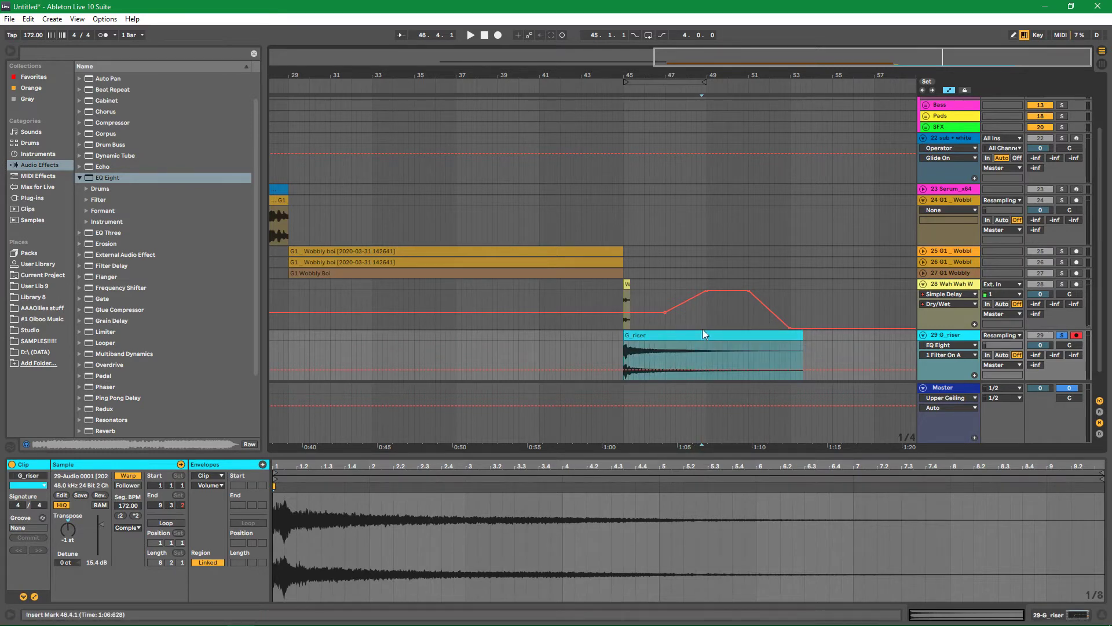
{"action": "key", "text": "ctrl+j"}
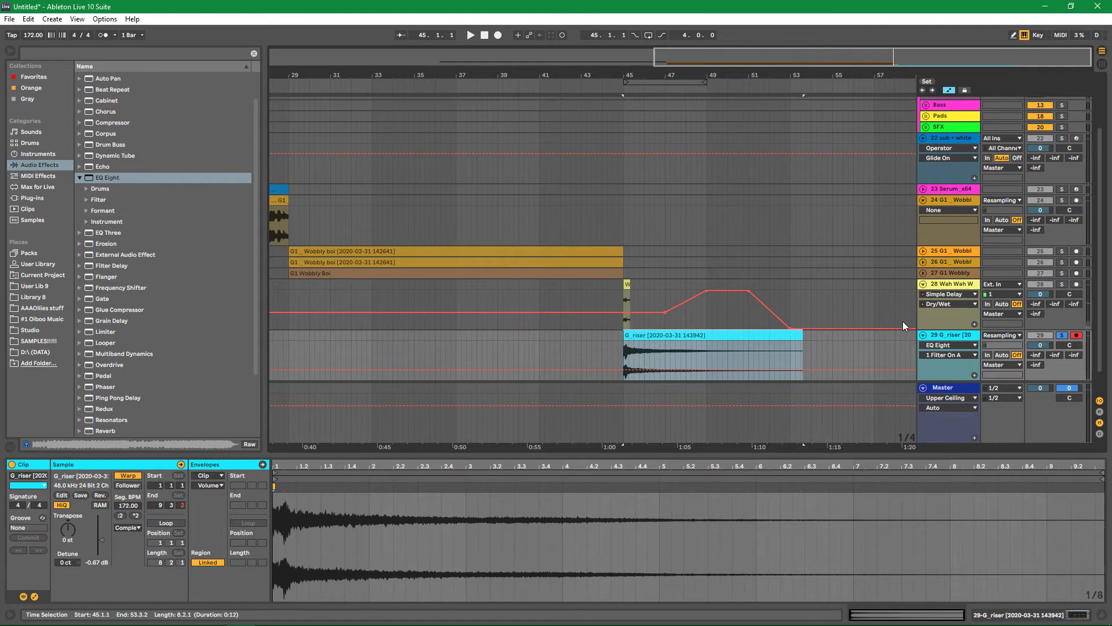
Narrow EQ Eight band 2 to Q 18.0 with a 14.9 dB boost at 48.9 Hz, and play G_riser to check its note
{"action": "left_click", "coordinate": [940, 338]}
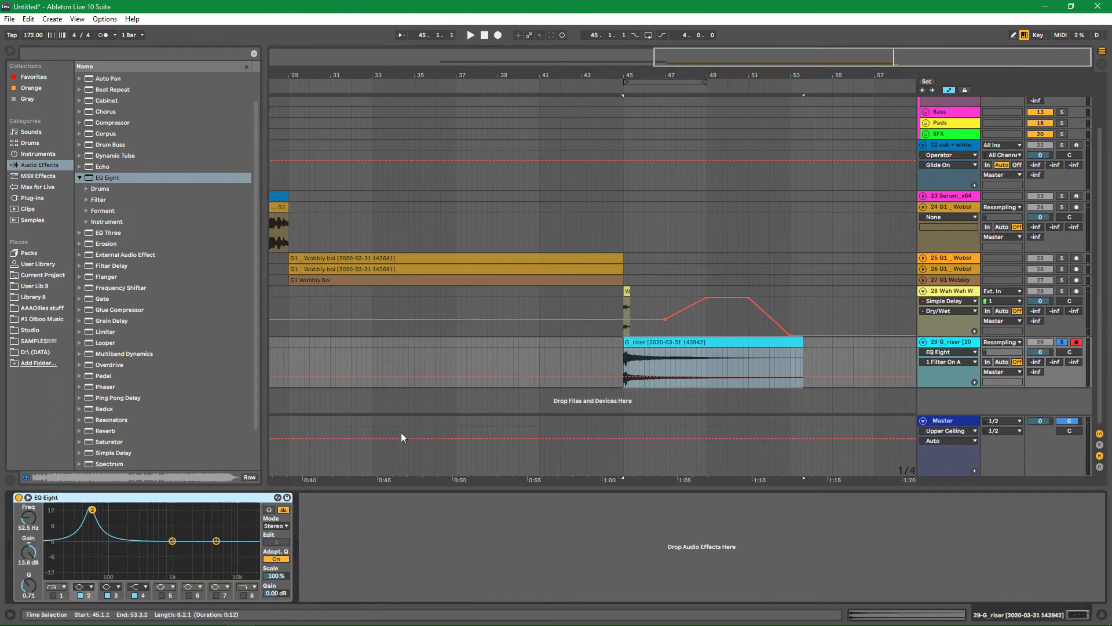
{"action": "left_click", "coordinate": [28, 497]}
{"action": "key", "text": "space"}
{"action": "left_click_drag", "start_coordinate": [451, 238], "coordinate": [444, 226]}
{"action": "key", "text": "space"}
{"action": "key", "text": "space"}
{"action": "key", "text": "space"}
{"action": "key", "text": "space"}
{"action": "key", "text": "space"}
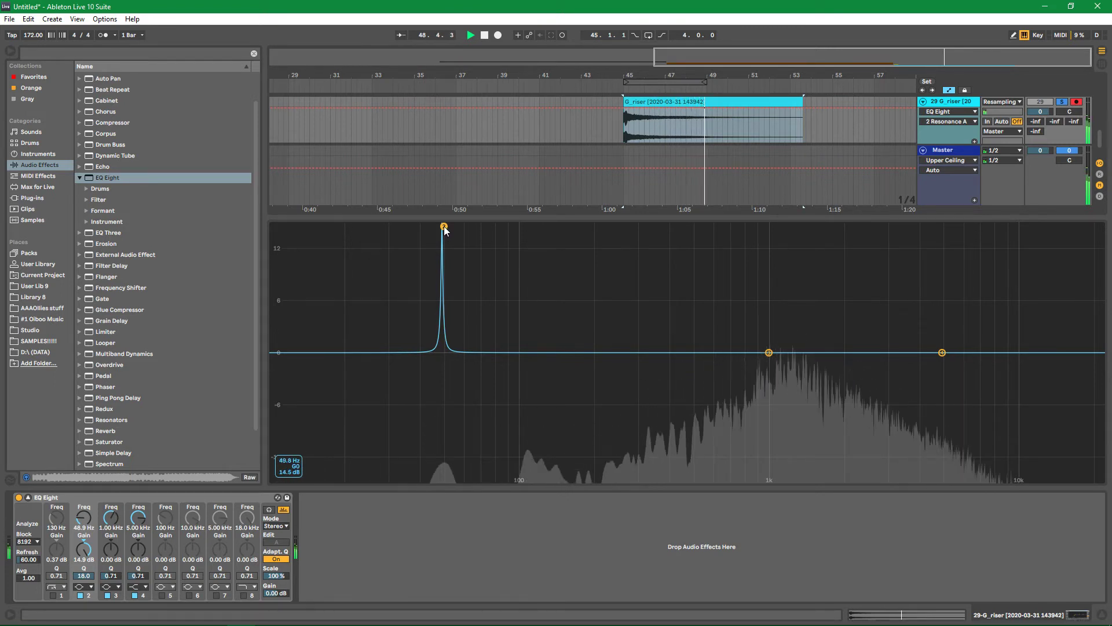
{"action": "key", "text": "space"}
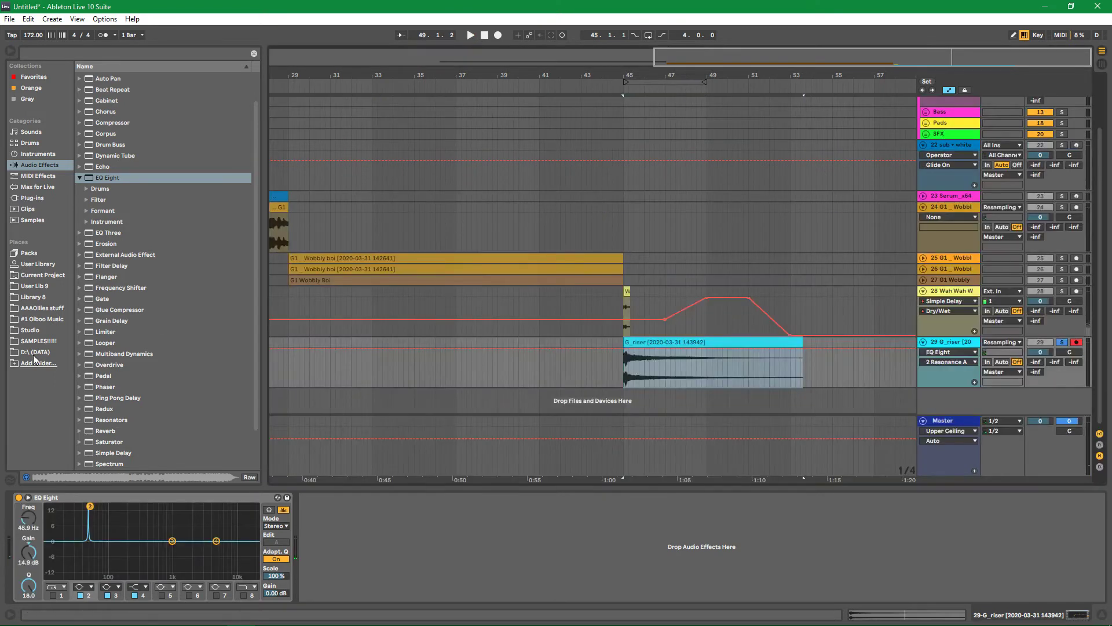
Save the G_riser clip from track 29 into the #1 Oiboo Music folder and turn off the track's solo
{"action": "left_click", "coordinate": [51, 318]}
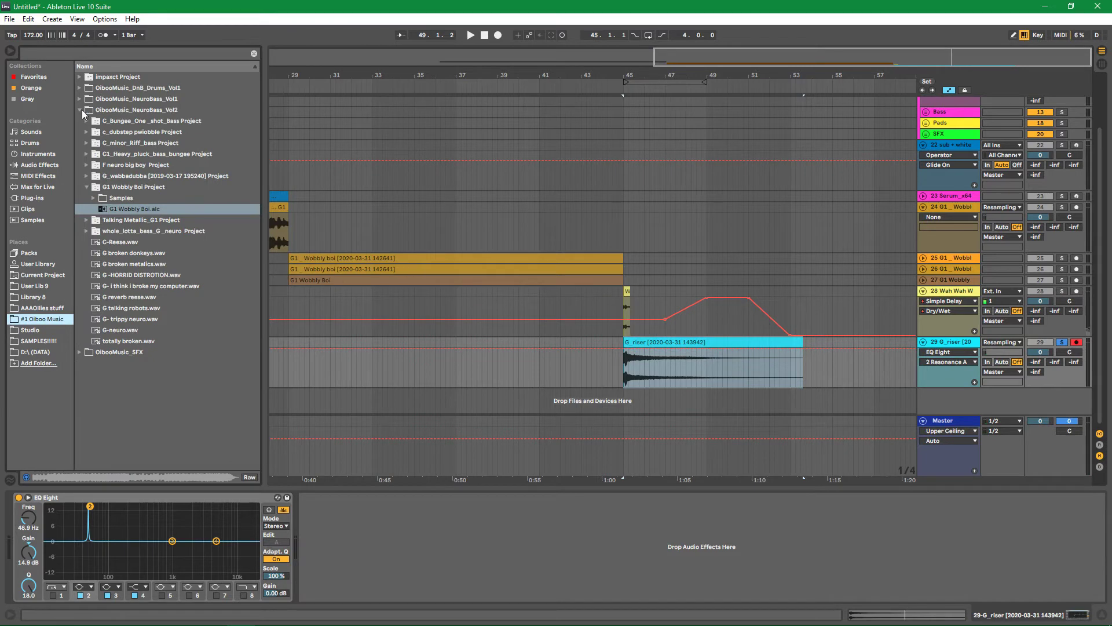
{"action": "left_click", "coordinate": [82, 109]}
{"action": "left_click", "coordinate": [80, 121]}
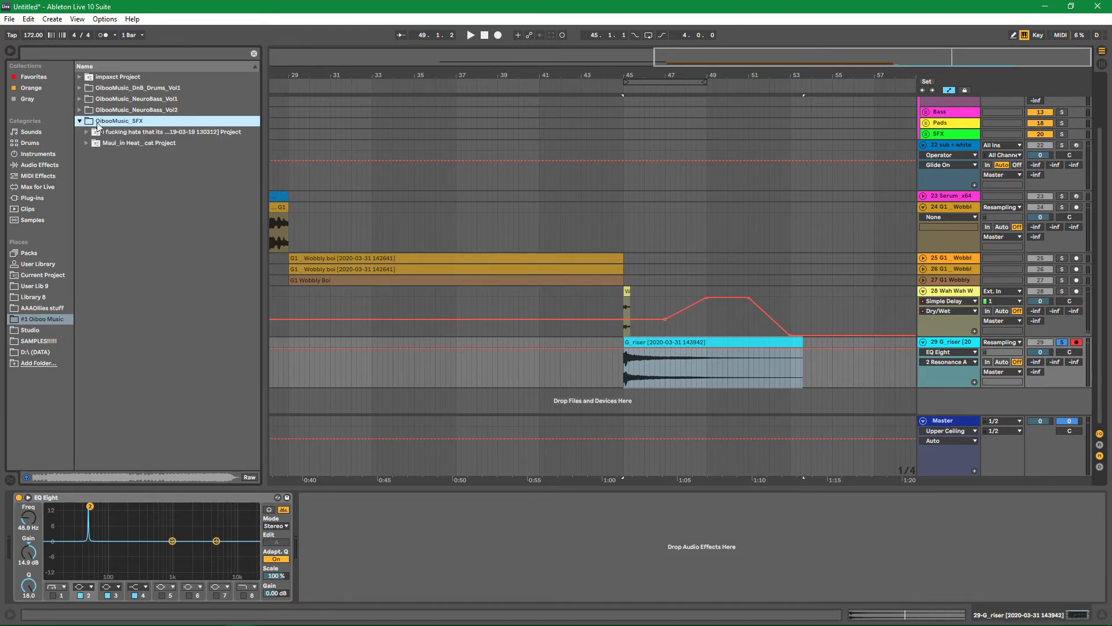
{"action": "left_click_drag", "start_coordinate": [707, 350], "coordinate": [158, 263]}
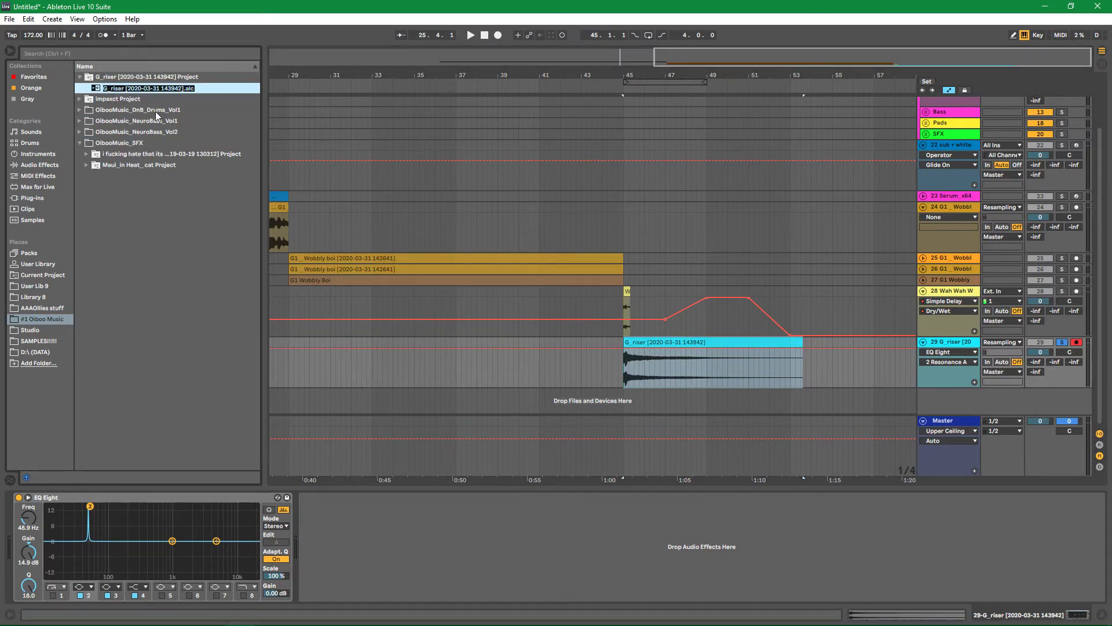
{"action": "key", "text": "Return"}
{"action": "left_click", "coordinate": [1062, 342]}
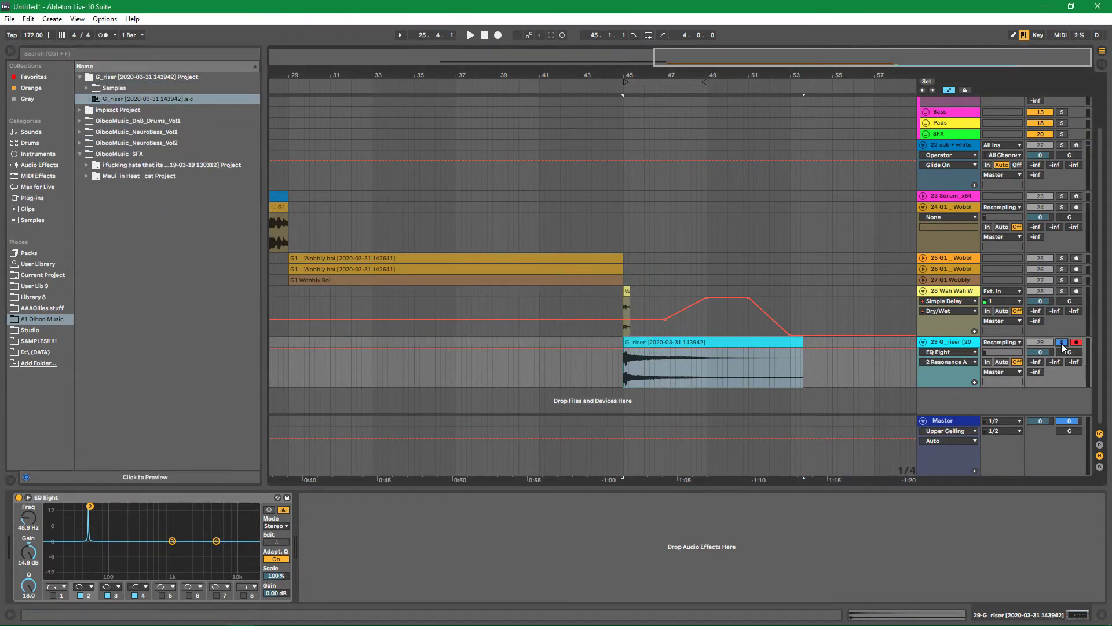
{"action": "left_click_drag", "start_coordinate": [638, 73], "coordinate": [667, 65]}
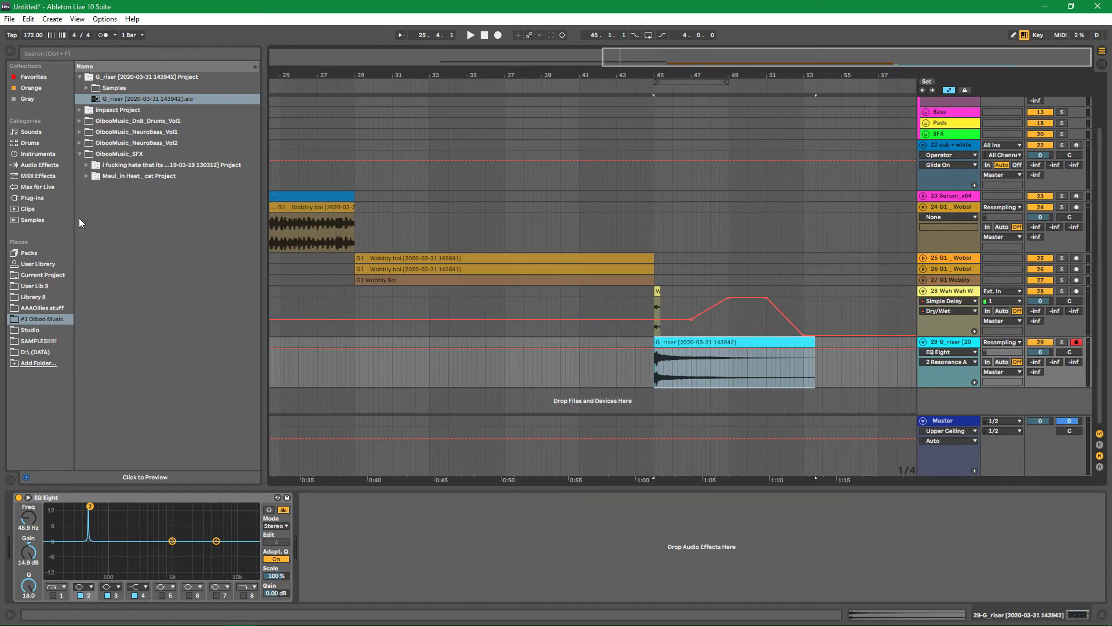
{"action": "left_click_drag", "start_coordinate": [843, 69], "coordinate": [809, 79]}
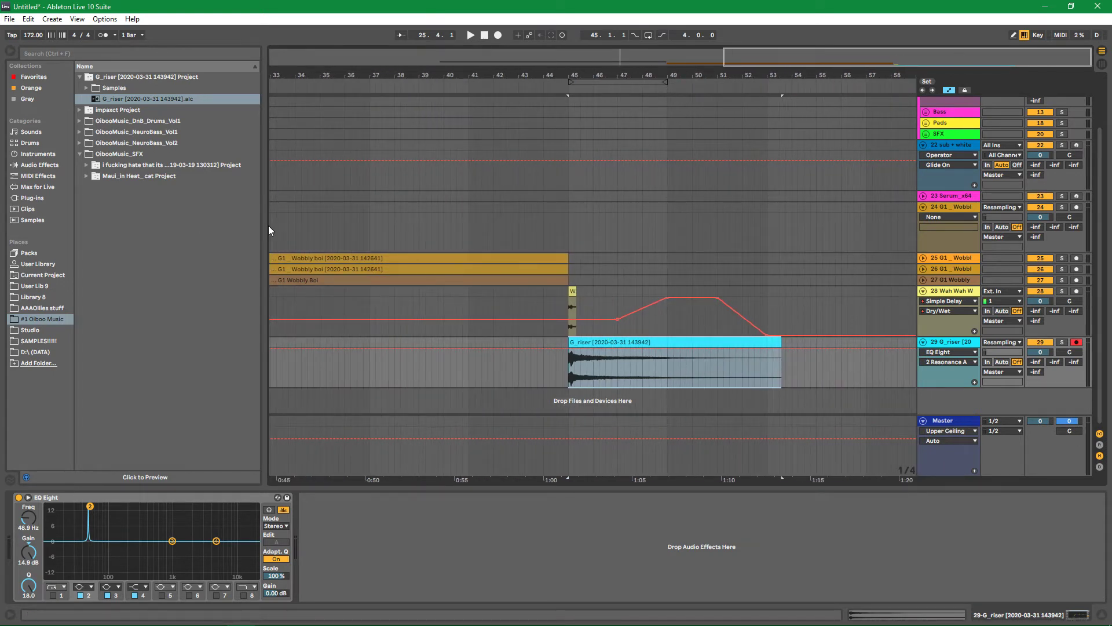
{"action": "right_click", "coordinate": [935, 395]}
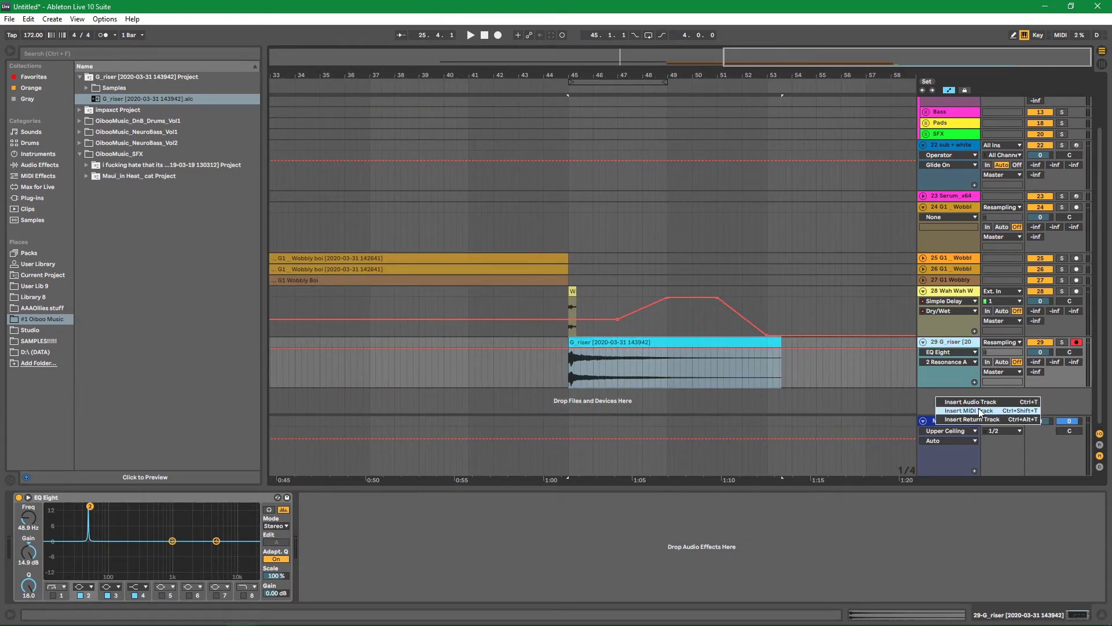
{"action": "left_click", "coordinate": [973, 398]}
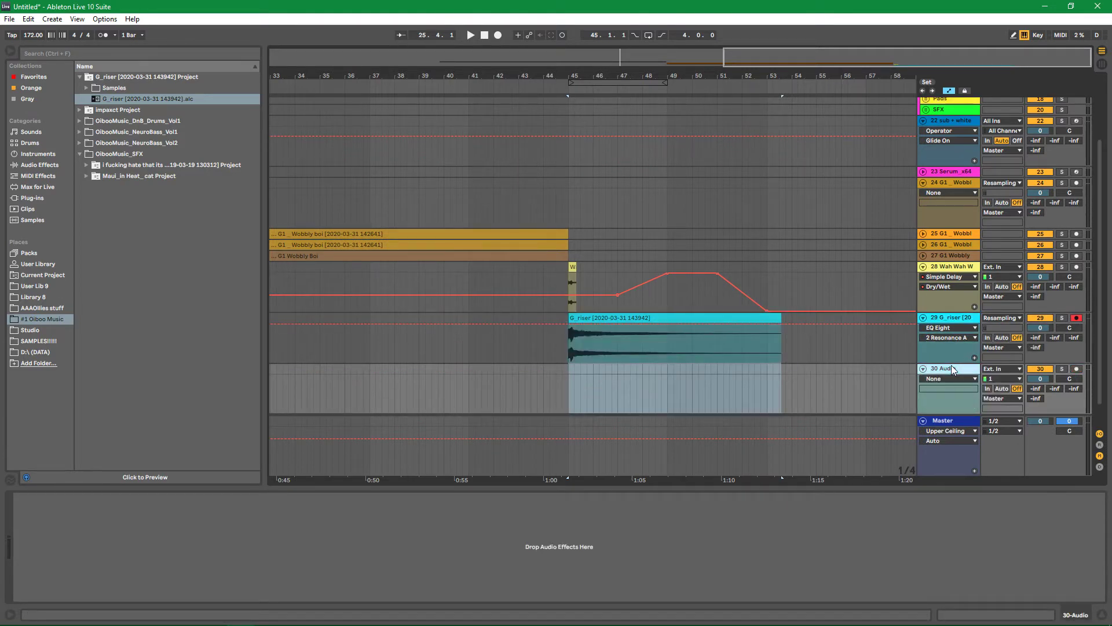
{"action": "key", "text": "ctrl+z"}
Load Serum_x64 with the Neurophonic [ARTFX] preset on a new MIDI track below track 29
{"action": "key", "text": "ctrl+shift+t"}
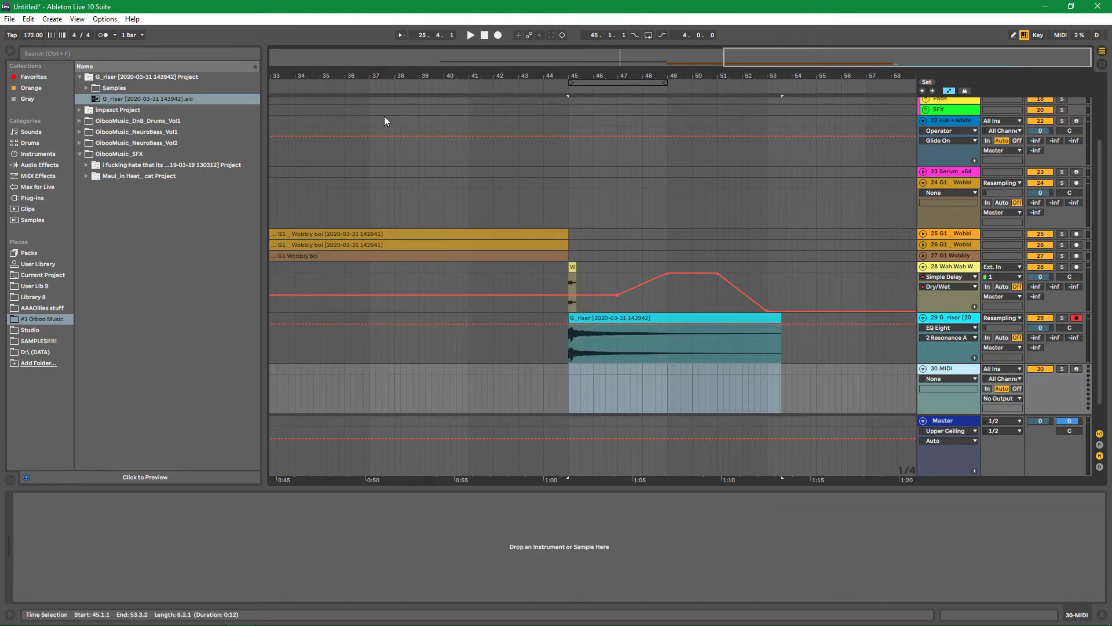
{"action": "left_click", "coordinate": [43, 199]}
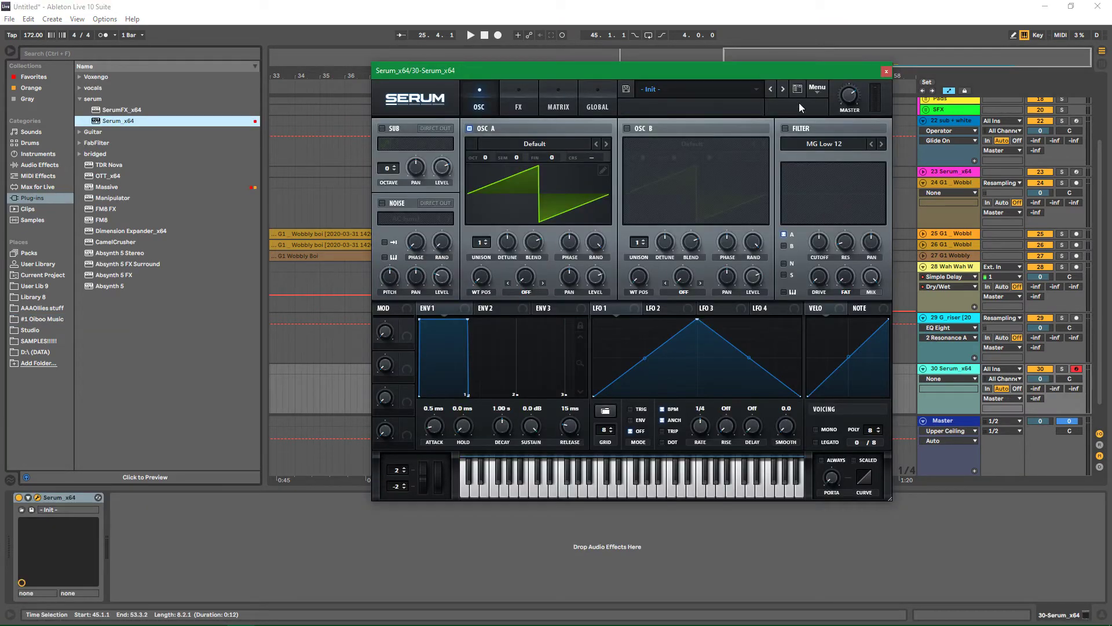
{"action": "left_click", "coordinate": [729, 86]}
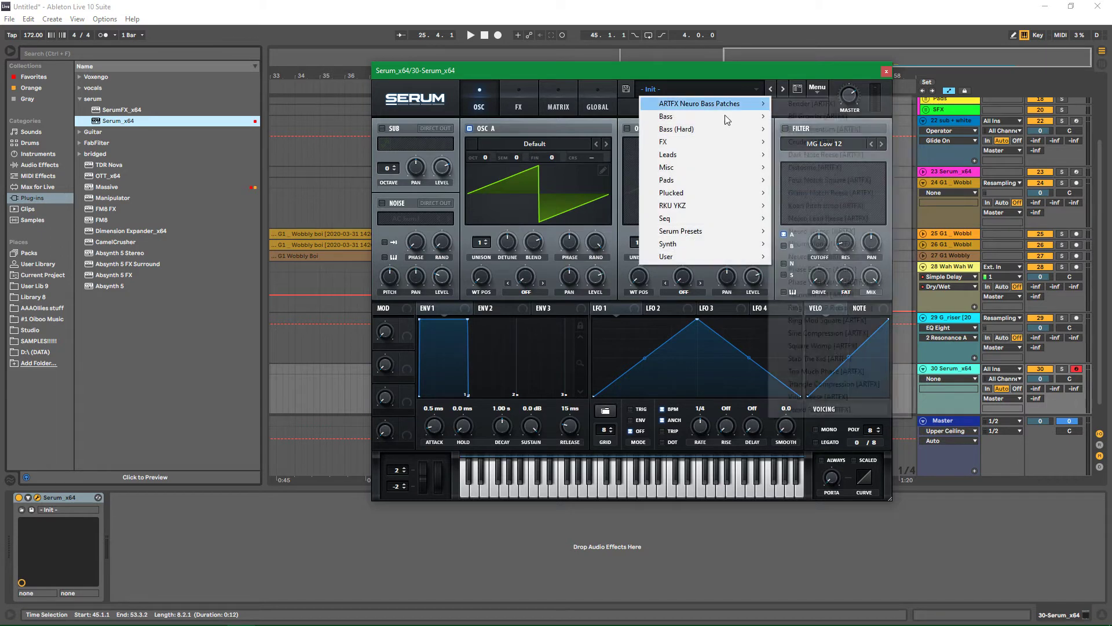
{"action": "mouse_move", "coordinate": [715, 104]}
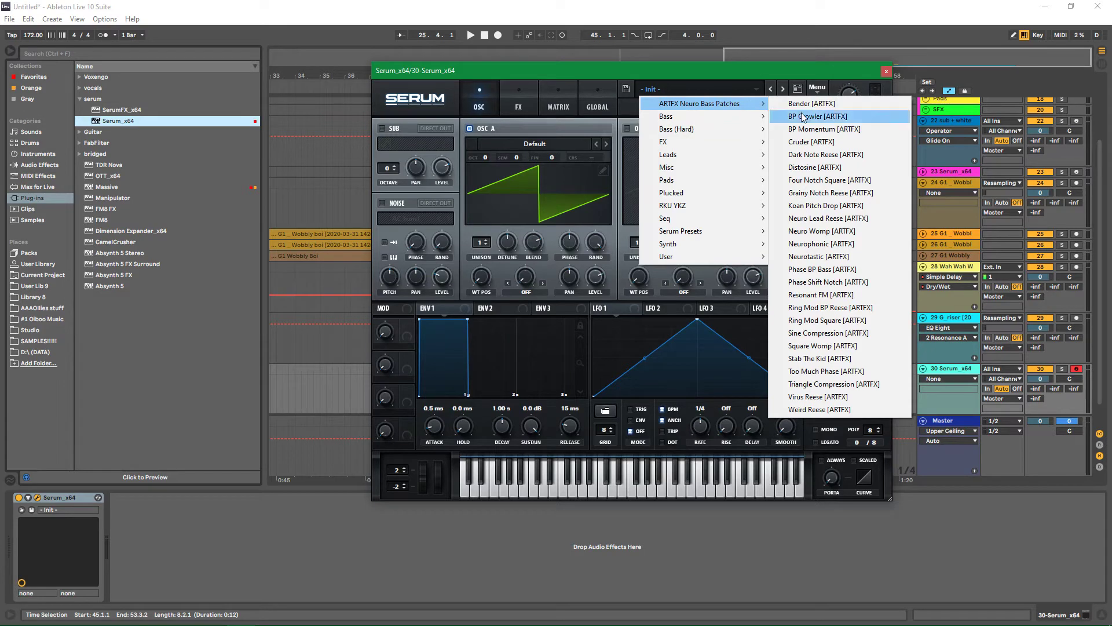
{"action": "left_click", "coordinate": [811, 243]}
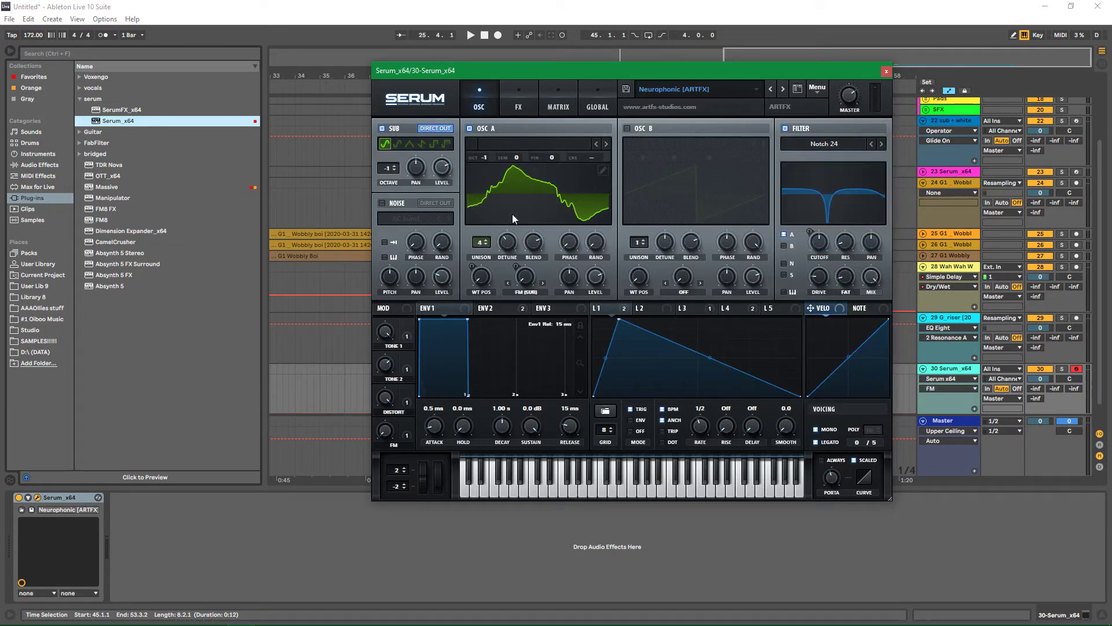
Load the SAM_SERUM wavetable from the Vowel category into oscillator A
{"action": "left_click", "coordinate": [527, 143]}
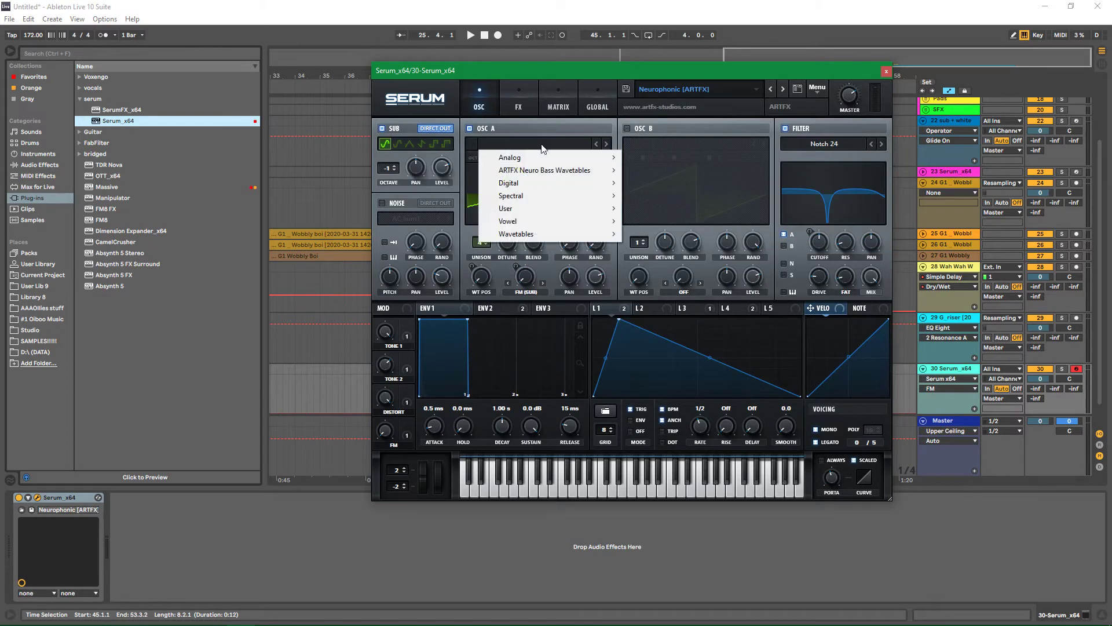
{"action": "mouse_move", "coordinate": [525, 219]}
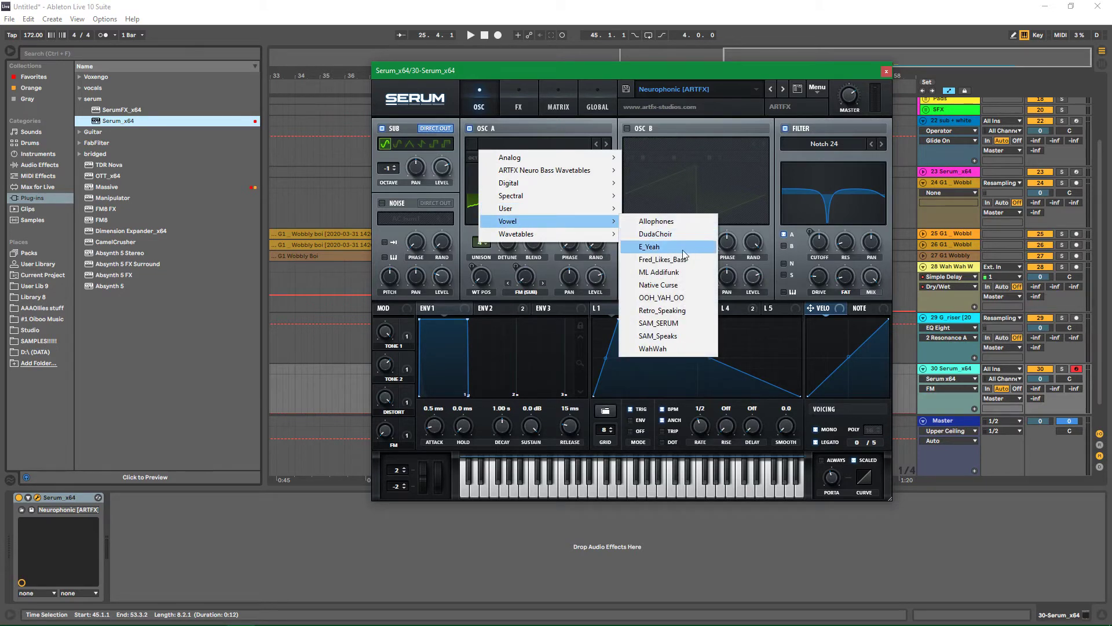
{"action": "left_click", "coordinate": [672, 327]}
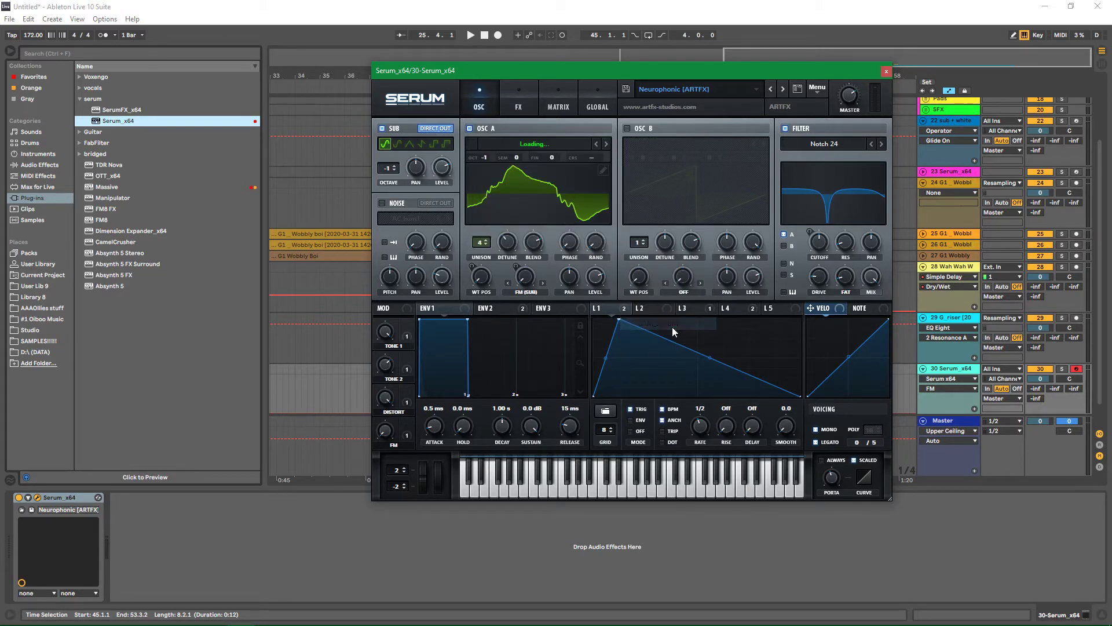
Enable oscillator B, load Wavetable 5 into it and adjust its wavetable position
{"action": "left_click", "coordinate": [628, 128]}
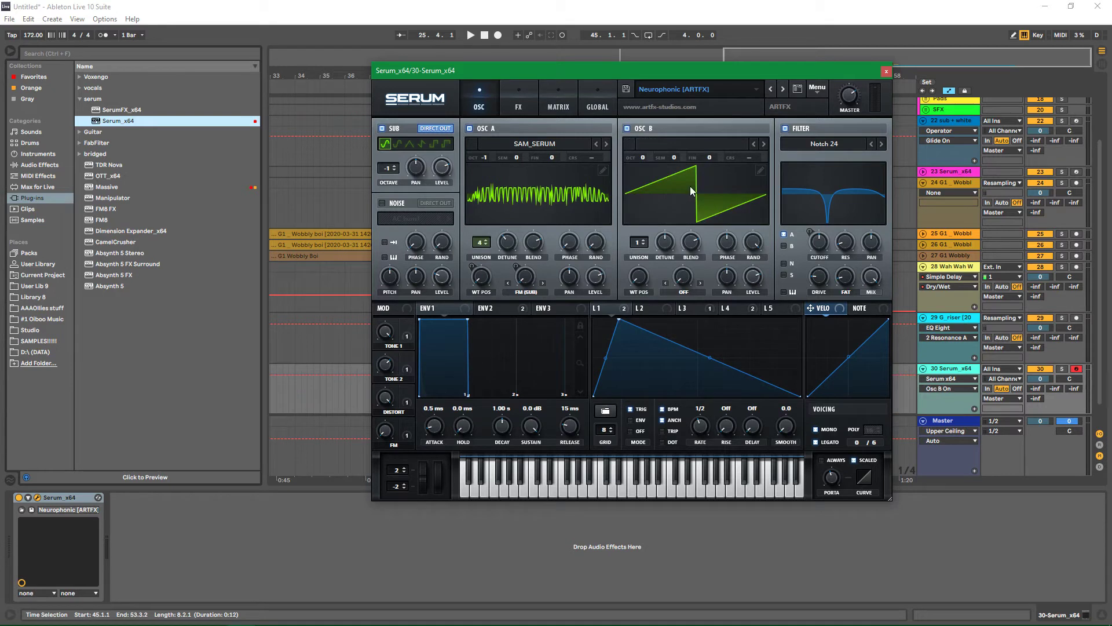
{"action": "left_click", "coordinate": [692, 144]}
{"action": "mouse_move", "coordinate": [694, 235]}
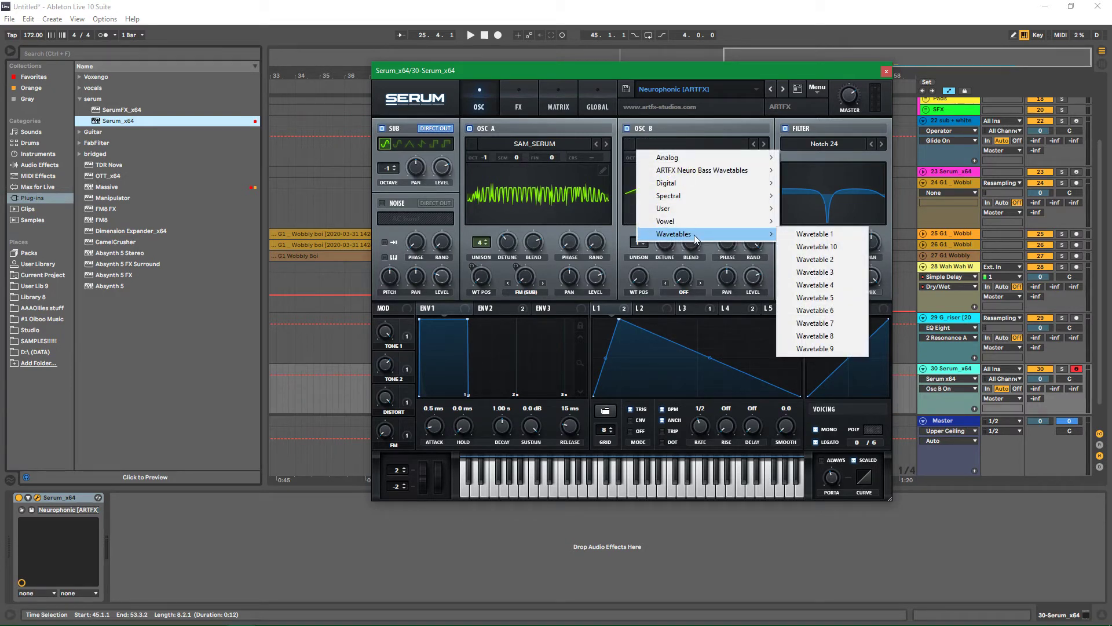
{"action": "left_click", "coordinate": [815, 297]}
{"action": "left_click_drag", "start_coordinate": [639, 277], "coordinate": [650, 217]}
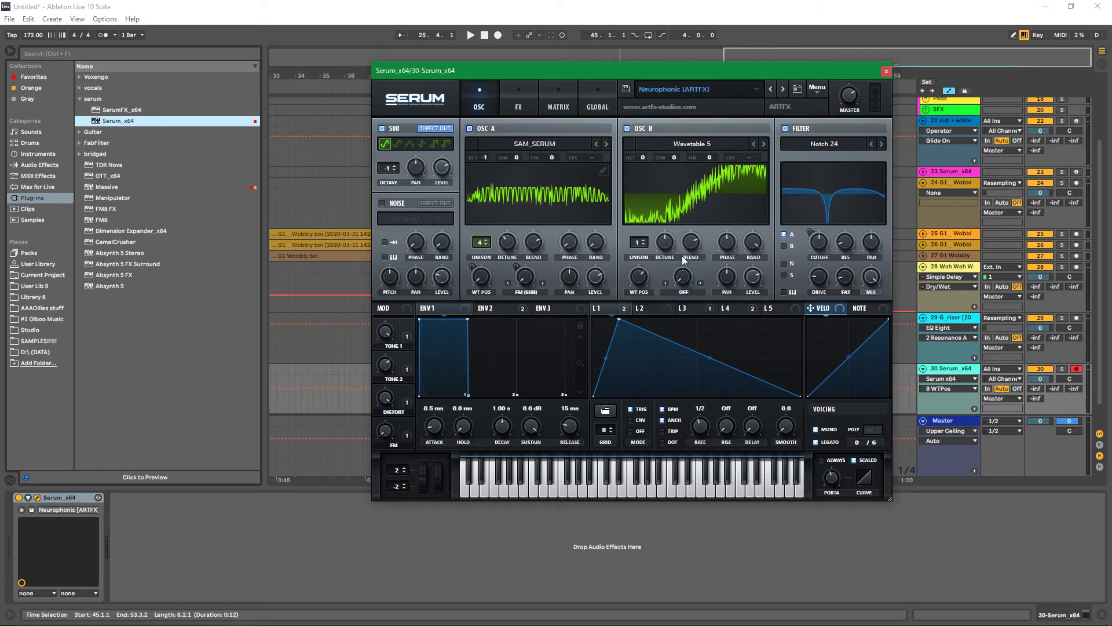
Set oscillator B's warp mode to Bend +/-, adjust its amount and assign LFO 2 to modulate it
{"action": "left_click", "coordinate": [685, 291]}
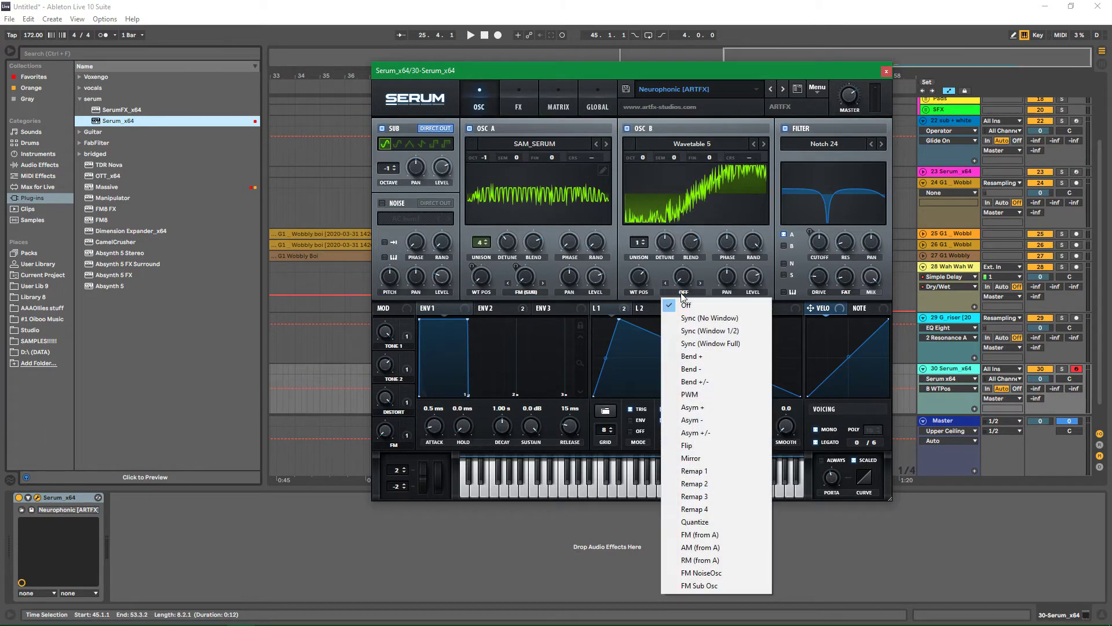
{"action": "left_click", "coordinate": [690, 381]}
{"action": "left_click_drag", "start_coordinate": [683, 277], "coordinate": [684, 254]}
{"action": "left_click_drag", "start_coordinate": [665, 307], "coordinate": [685, 275]}
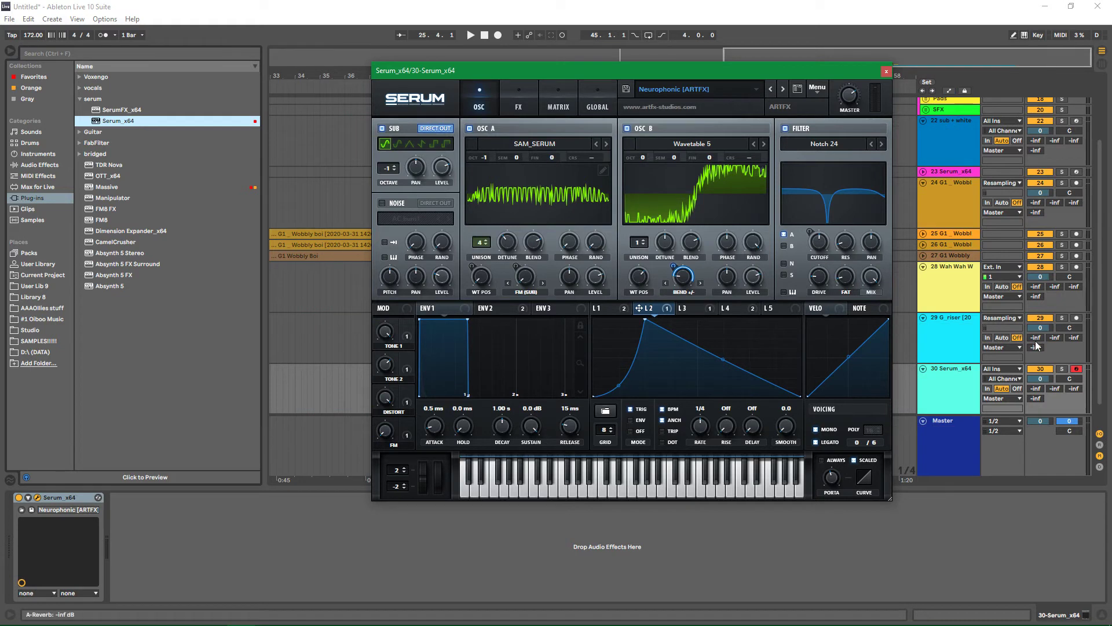
Audition the patch on track 30 with the computer keyboard in the C2 to D3 range, and close the Serum window
{"action": "left_click", "coordinate": [1079, 369]}
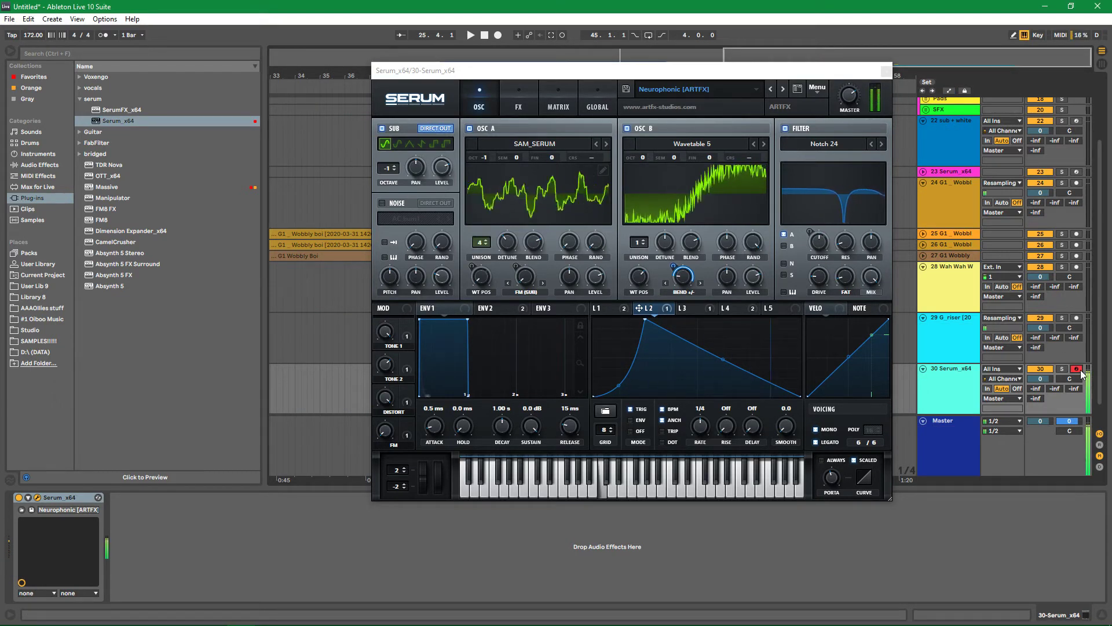
{"action": "key", "text": "z"}
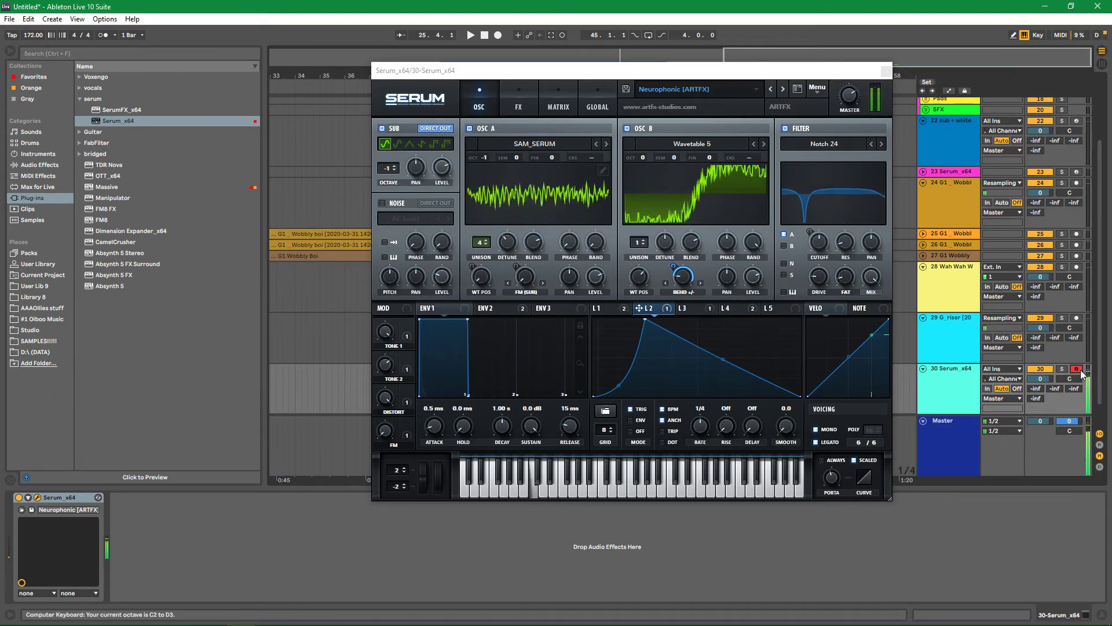
{"action": "left_click", "coordinate": [887, 72]}
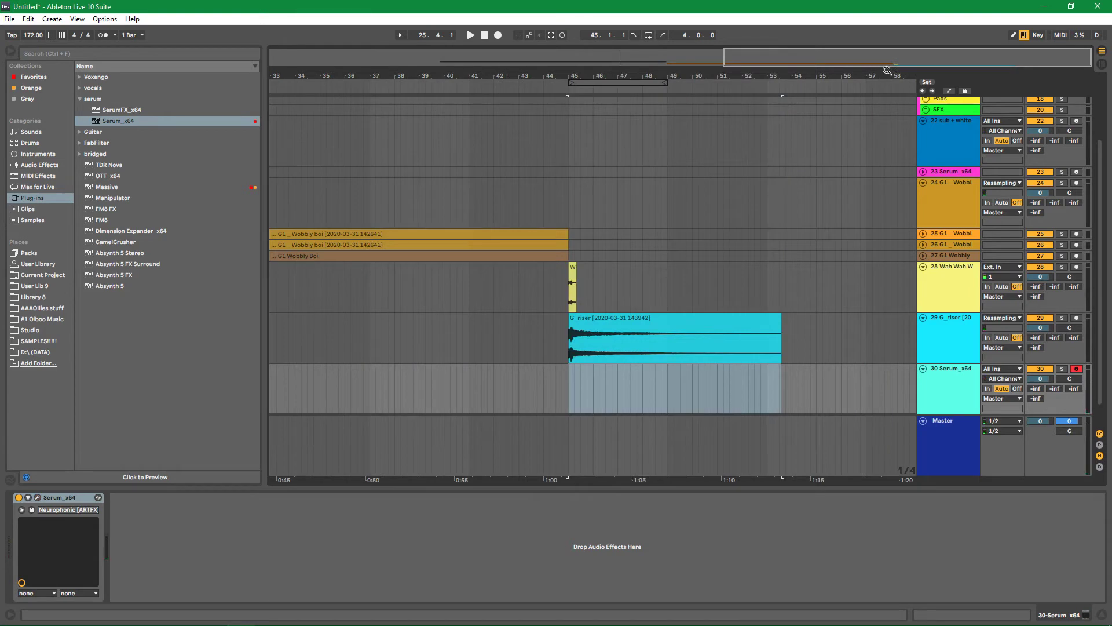
Create an empty 13-bar MIDI clip on track 30 from bar 54 to bar 67
{"action": "left_click", "coordinate": [789, 376]}
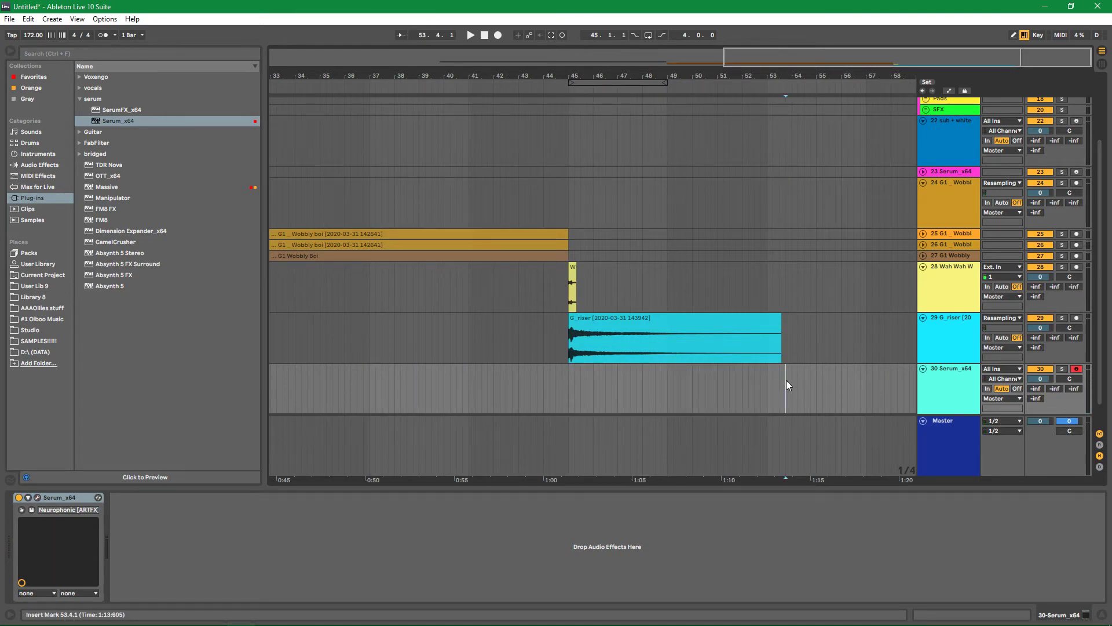
{"action": "left_click_drag", "start_coordinate": [794, 373], "coordinate": [845, 370]}
{"action": "key", "text": "ctrl+shift+m"}
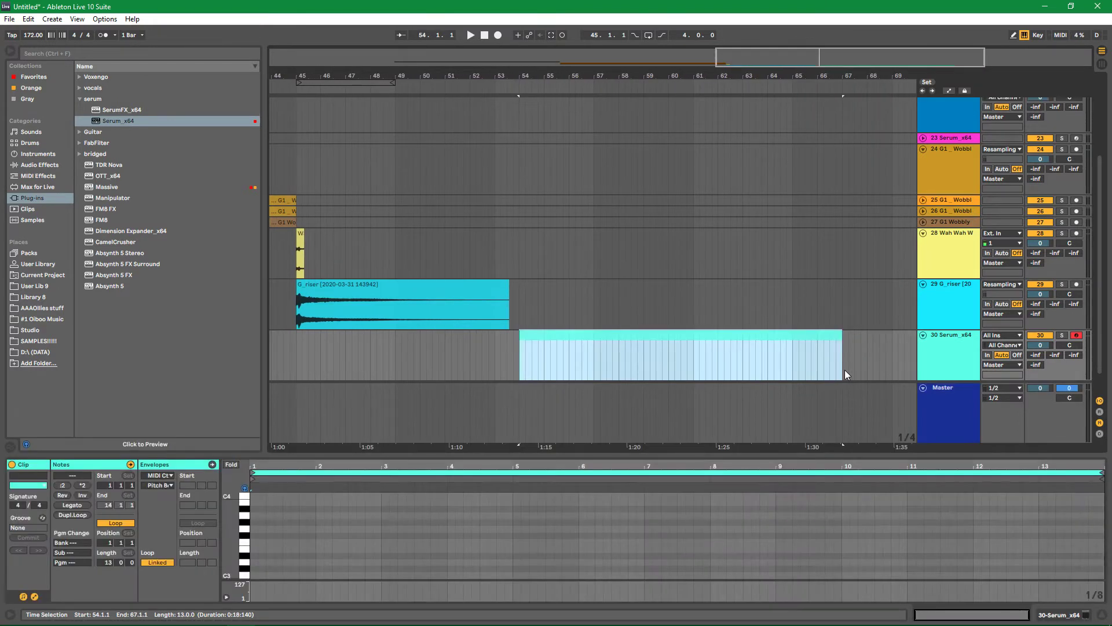
Add a G1 note spanning all 13 bars of the new MIDI clip
{"action": "double_click", "coordinate": [256, 528]}
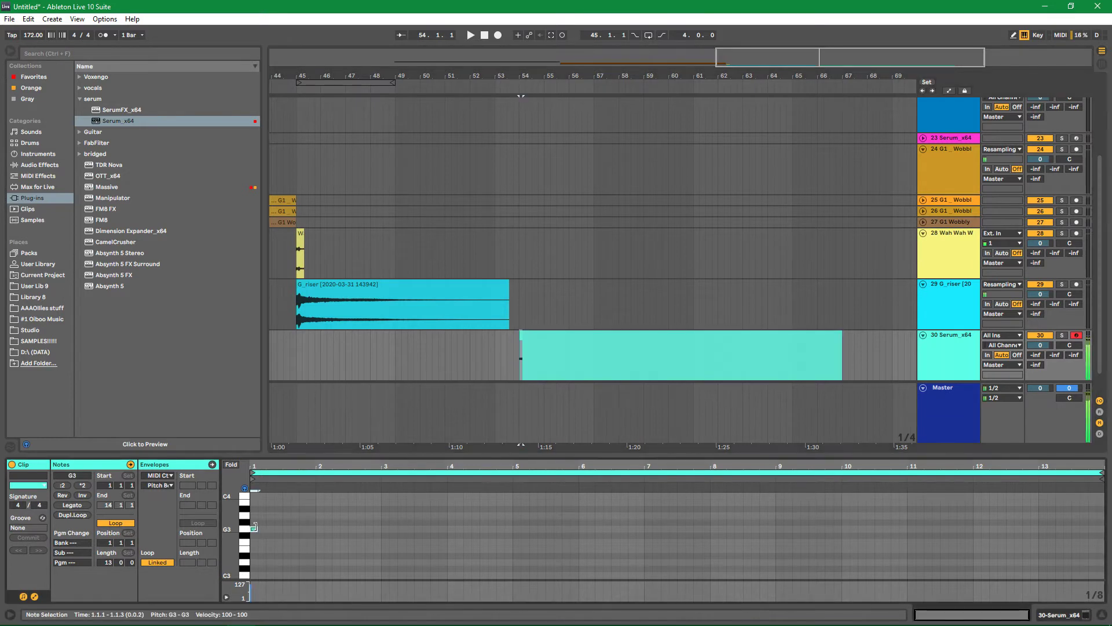
{"action": "left_click_drag", "start_coordinate": [256, 529], "coordinate": [1054, 530]}
{"action": "key", "text": "shift+Down"}
{"action": "key", "text": "shift+Down"}
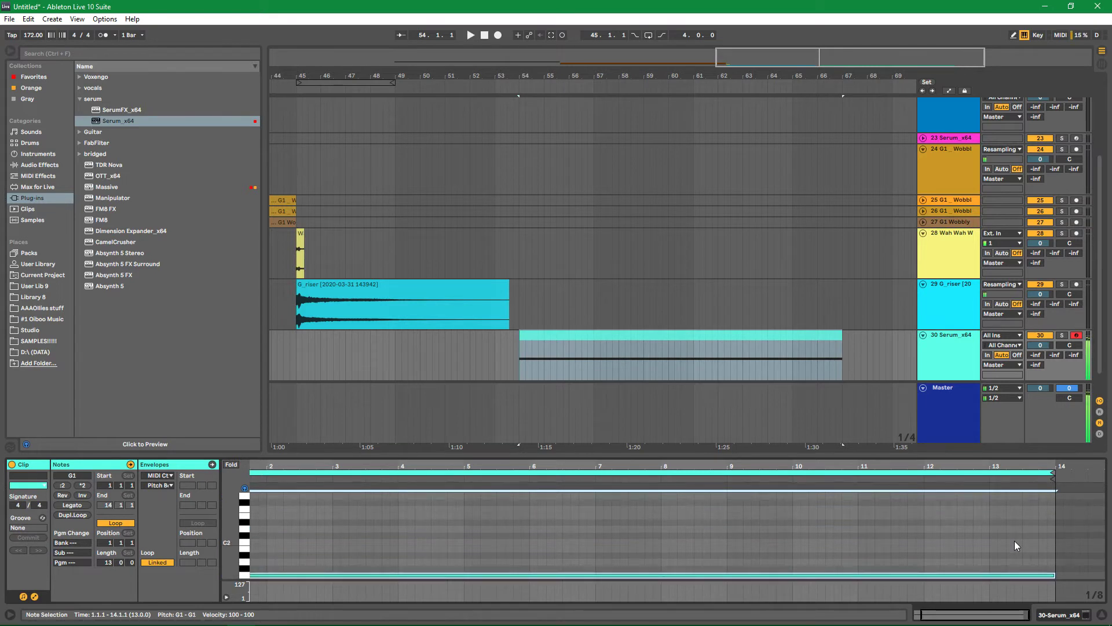
Compare the long note at G1 and G2 in playback, lower track 30's volume to -8.7 dB and leave the note at G1
{"action": "key", "text": "space"}
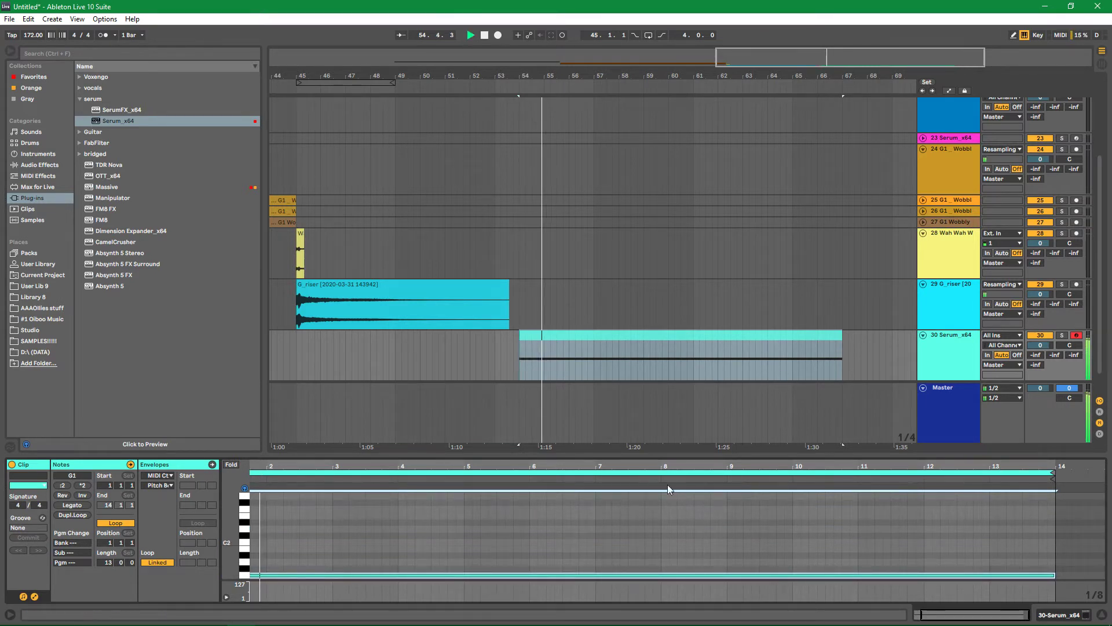
{"action": "key", "text": "space"}
{"action": "key", "text": "shift+Up"}
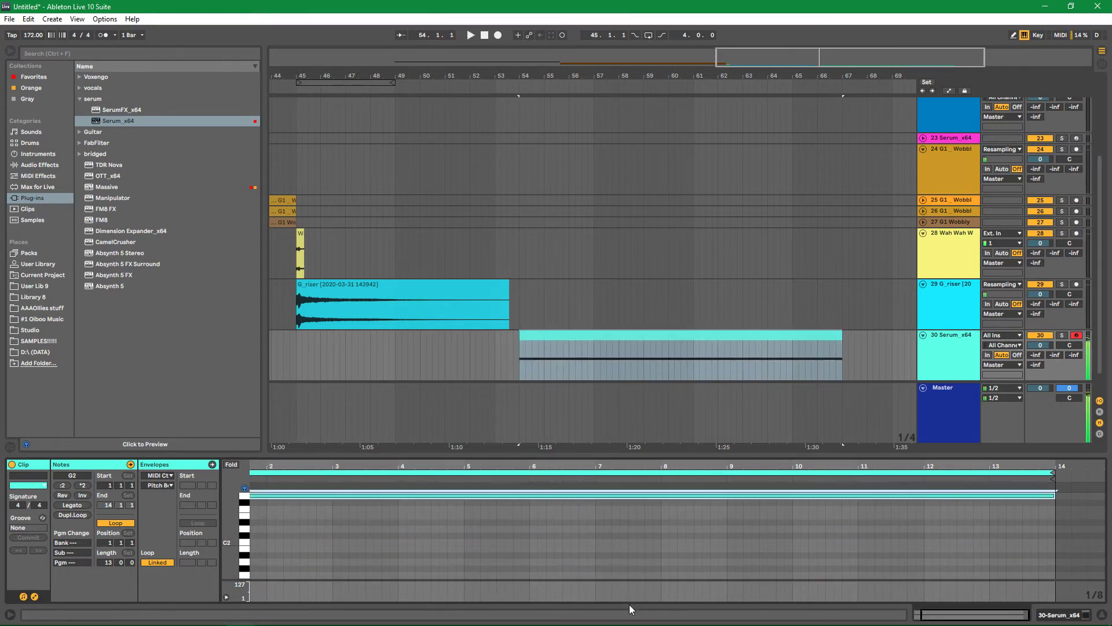
{"action": "key", "text": "space"}
{"action": "left_click_drag", "start_coordinate": [1041, 345], "coordinate": [1040, 362]}
{"action": "key", "text": "space"}
{"action": "left_click", "coordinate": [847, 486]}
{"action": "key", "text": "shift+Down"}
{"action": "key", "text": "space"}
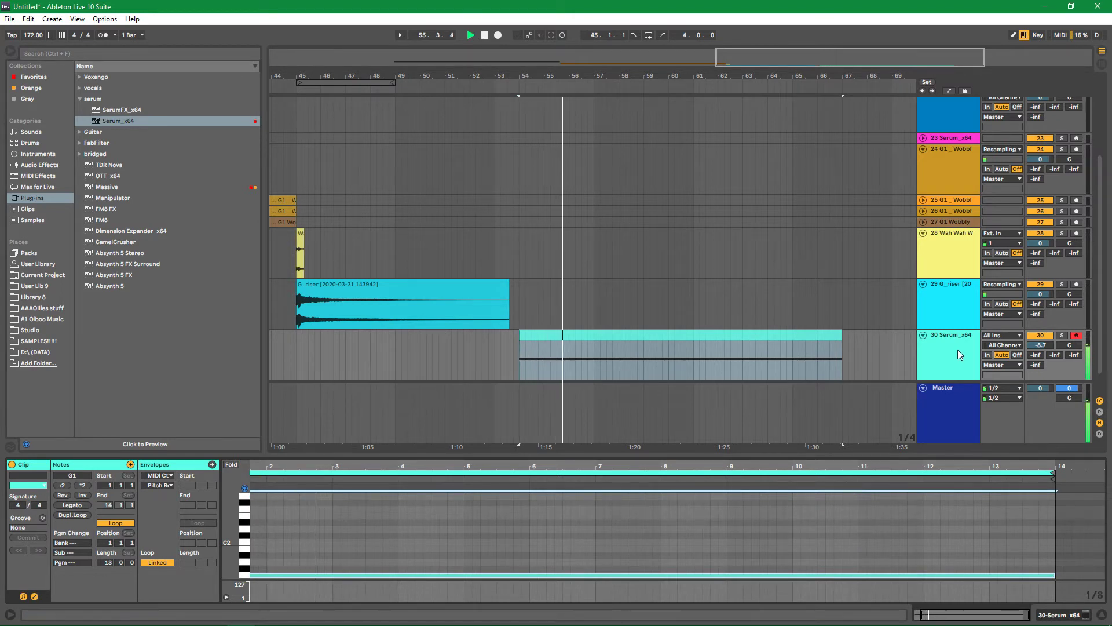
{"action": "key", "text": "space"}
Shorten the G1 note to end at bar 4 of the clip and add a one-bar A#1 note from there
{"action": "left_click_drag", "start_coordinate": [504, 455], "coordinate": [507, 271]}
{"action": "left_click", "coordinate": [1097, 388]}
{"action": "left_click_drag", "start_coordinate": [1057, 394], "coordinate": [463, 388]}
{"action": "double_click", "coordinate": [401, 384]}
{"action": "key", "text": "Up"}
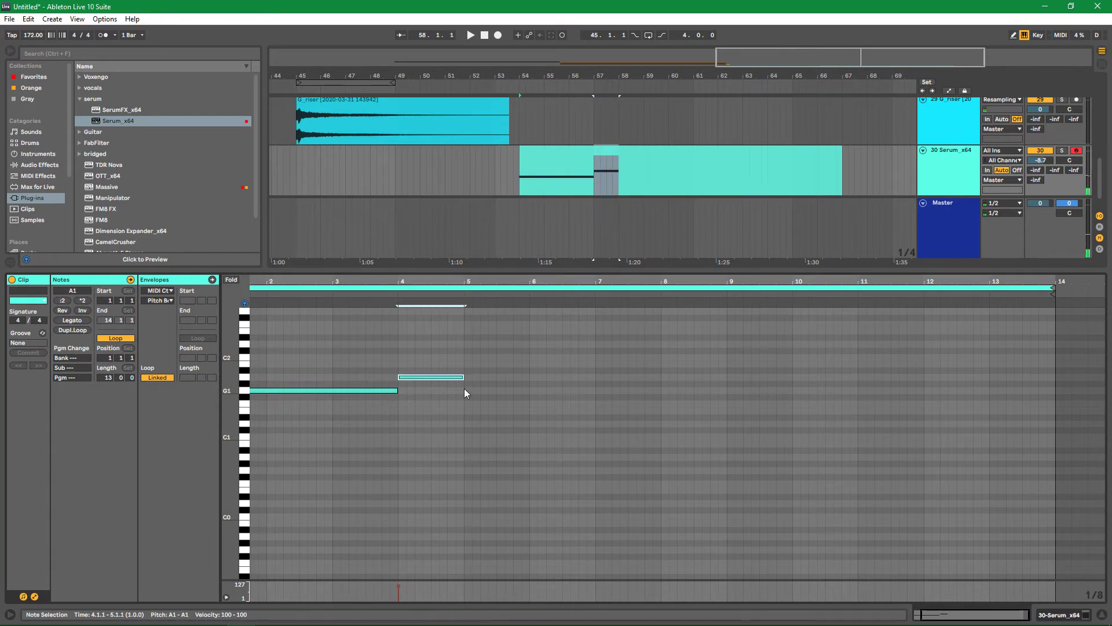
{"action": "key", "text": "Up"}
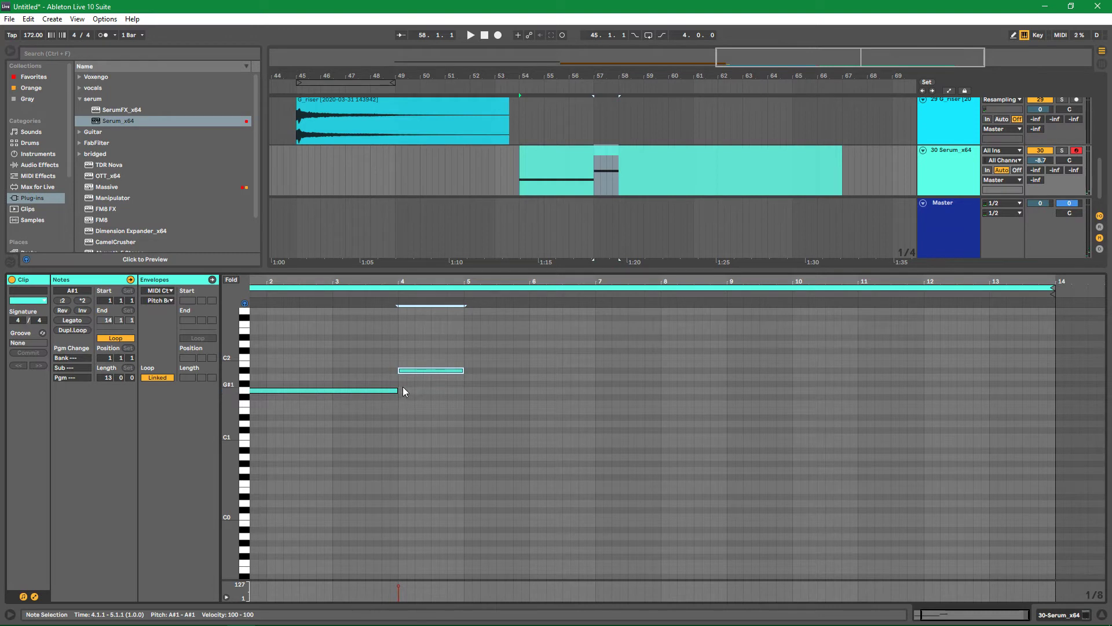
Play the two-note phrase, duplicate both notes into bars 5 to 9 of the clip and play it again
{"action": "key", "text": "space"}
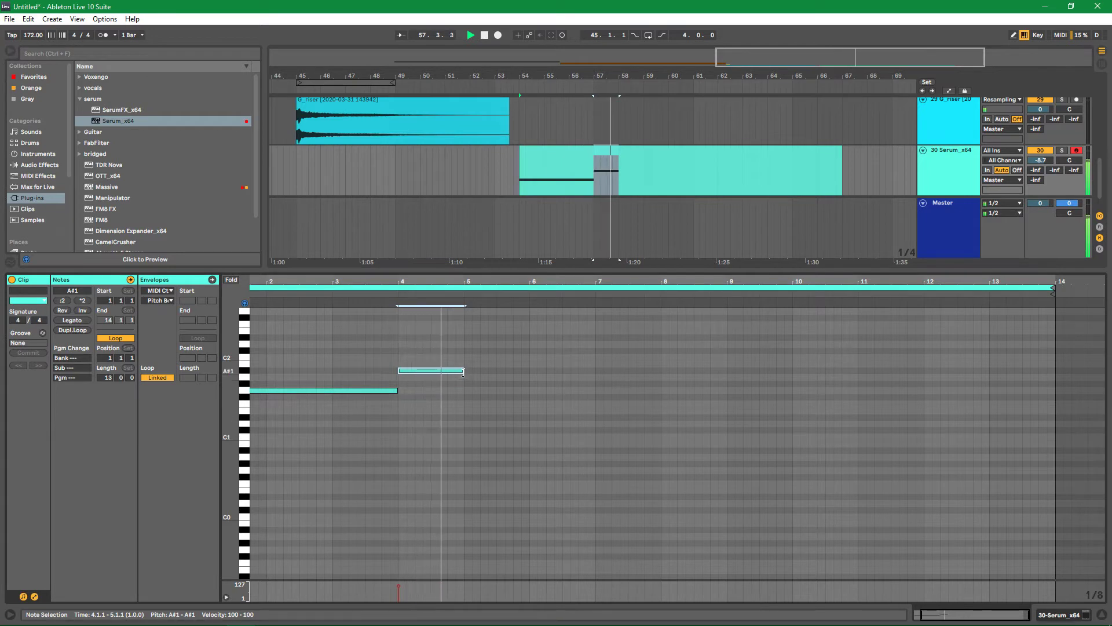
{"action": "key", "text": "space"}
{"action": "left_click_drag", "start_coordinate": [438, 421], "coordinate": [307, 328]}
{"action": "key", "text": "ctrl+d"}
{"action": "key", "text": "space"}
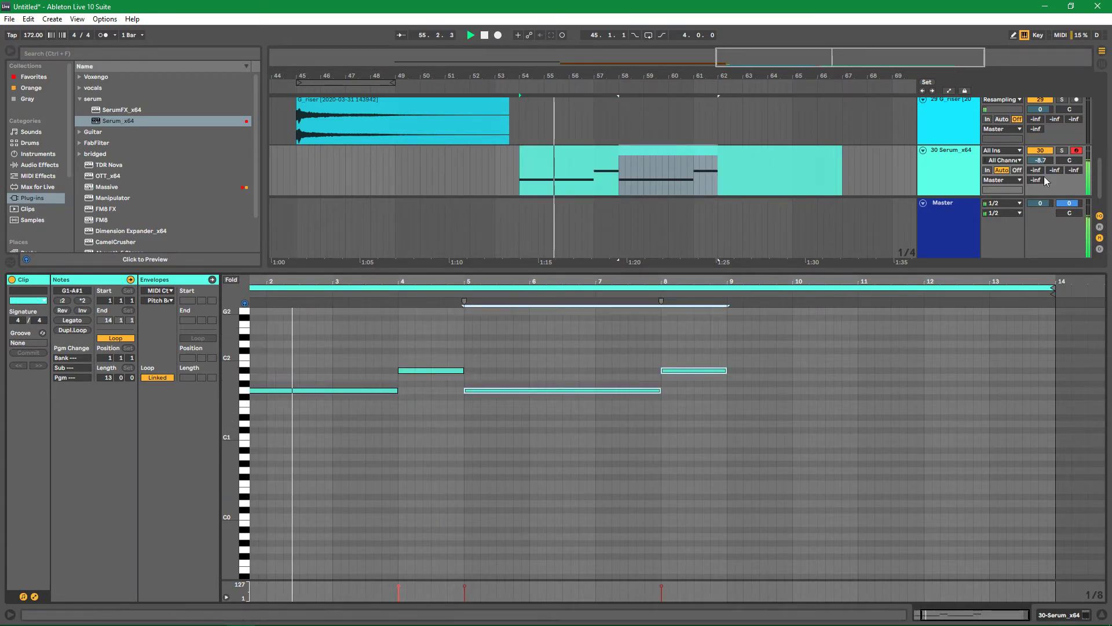
Set Serum's pitch bend range on track 30 to 12 semitones up and -12 down, and close the plug-in window
{"action": "left_click", "coordinate": [952, 160]}
{"action": "left_click", "coordinate": [37, 497]}
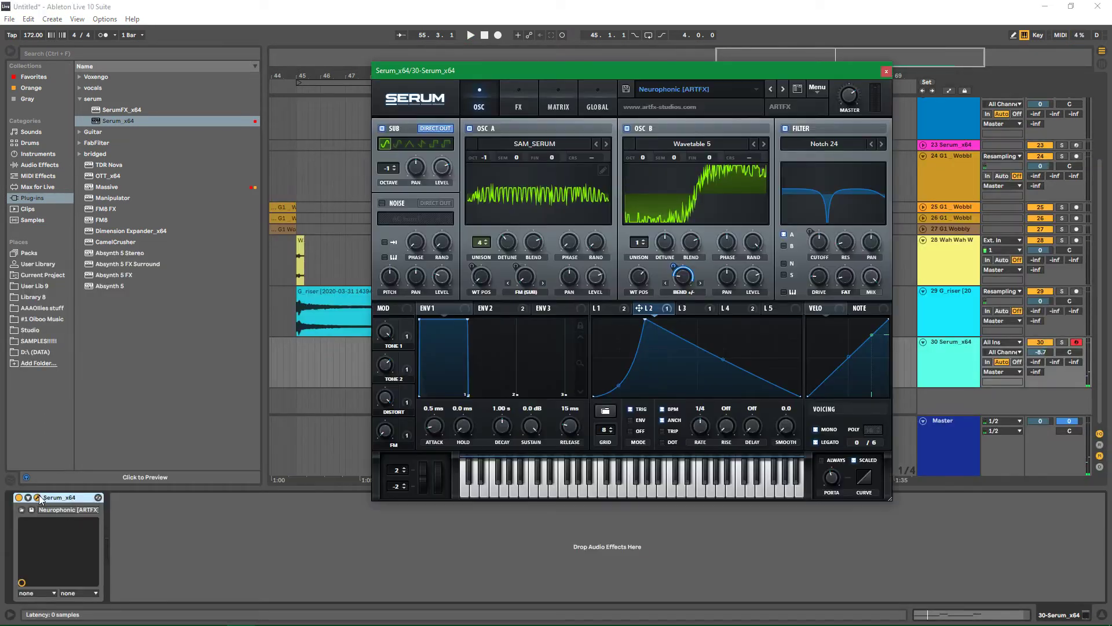
{"action": "double_click", "coordinate": [395, 487]}
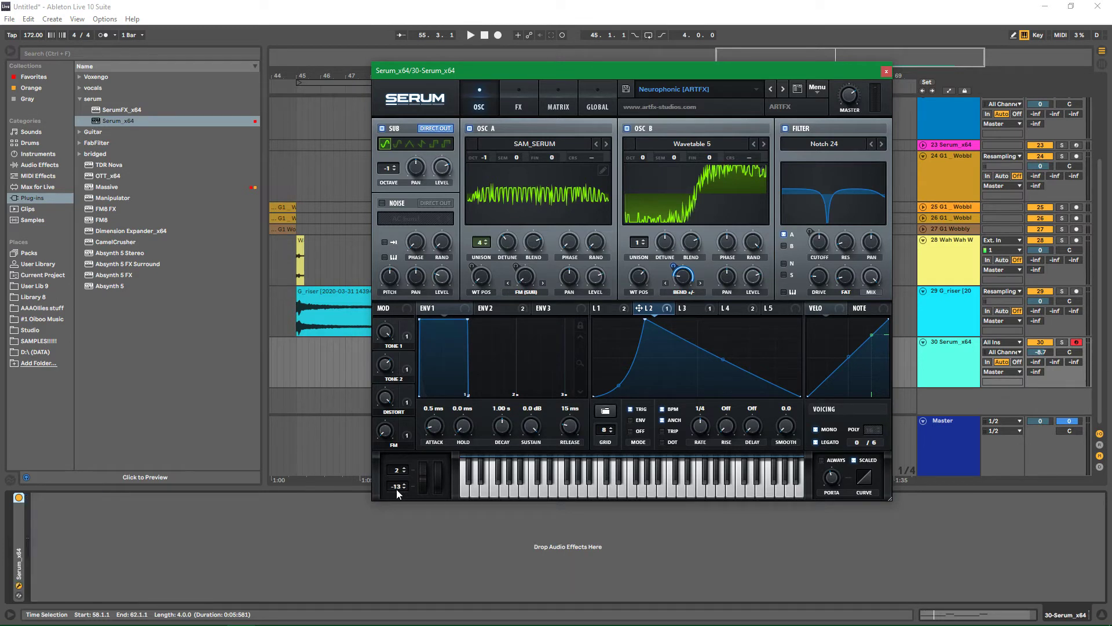
{"action": "double_click", "coordinate": [396, 487]}
{"action": "key", "text": "Return"}
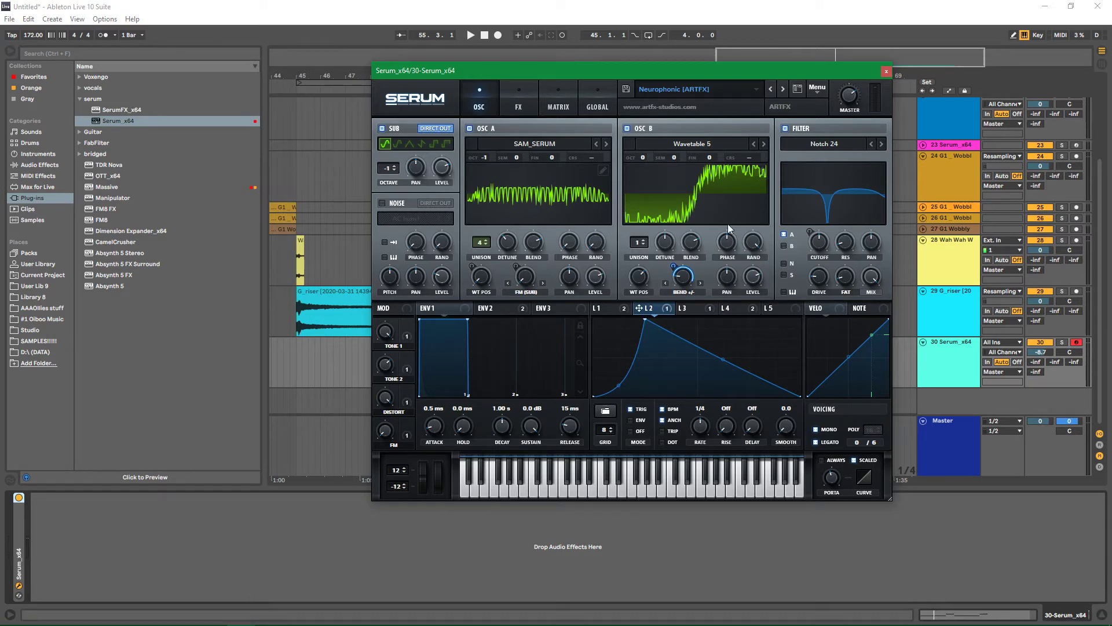
{"action": "left_click", "coordinate": [886, 72]}
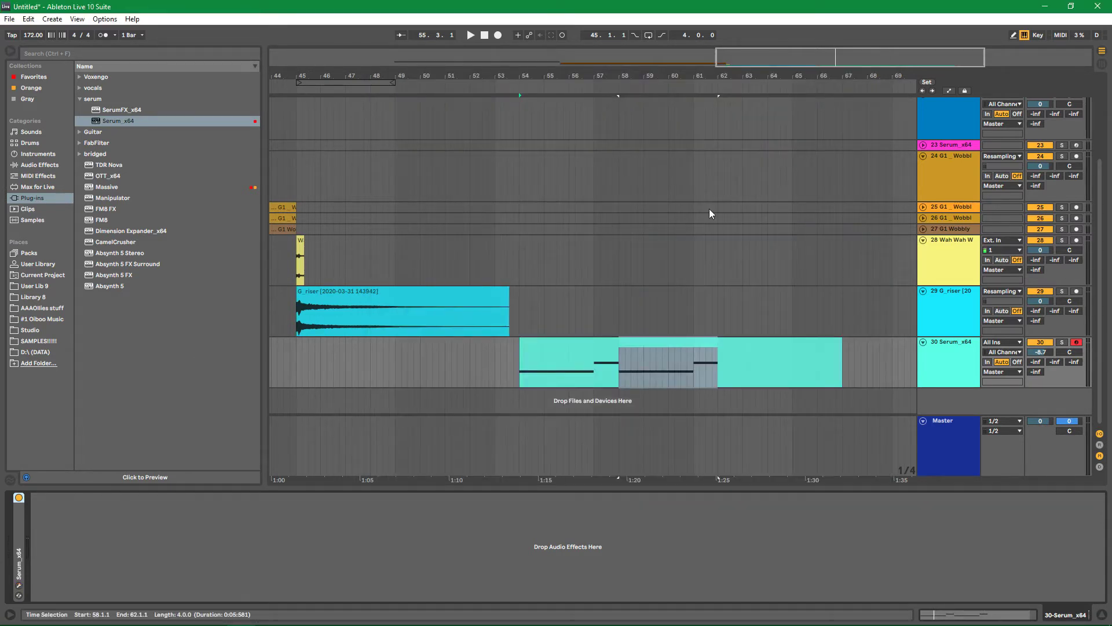
Draw a pitch bend envelope in the track 30 clip that ramps from zero at bar 8 to maximum at bar 9
{"action": "double_click", "coordinate": [640, 342]}
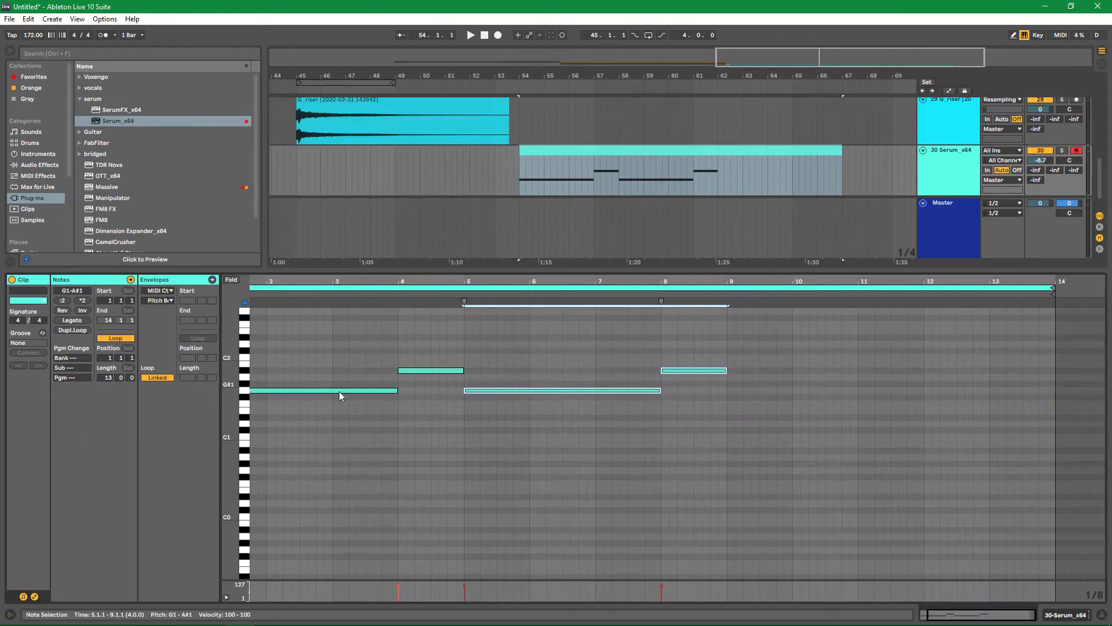
{"action": "left_click", "coordinate": [166, 300]}
{"action": "left_click", "coordinate": [170, 318]}
{"action": "left_click", "coordinate": [171, 301]}
{"action": "left_click", "coordinate": [169, 317]}
{"action": "left_click", "coordinate": [169, 302]}
{"action": "left_click", "coordinate": [167, 310]}
{"action": "left_click", "coordinate": [647, 454]}
{"action": "left_click_drag", "start_coordinate": [714, 453], "coordinate": [714, 310]}
Add a downward pitch bend ramp from zero at bar 4 to -8192 at bar 5, and play the clip
{"action": "left_click", "coordinate": [375, 455]}
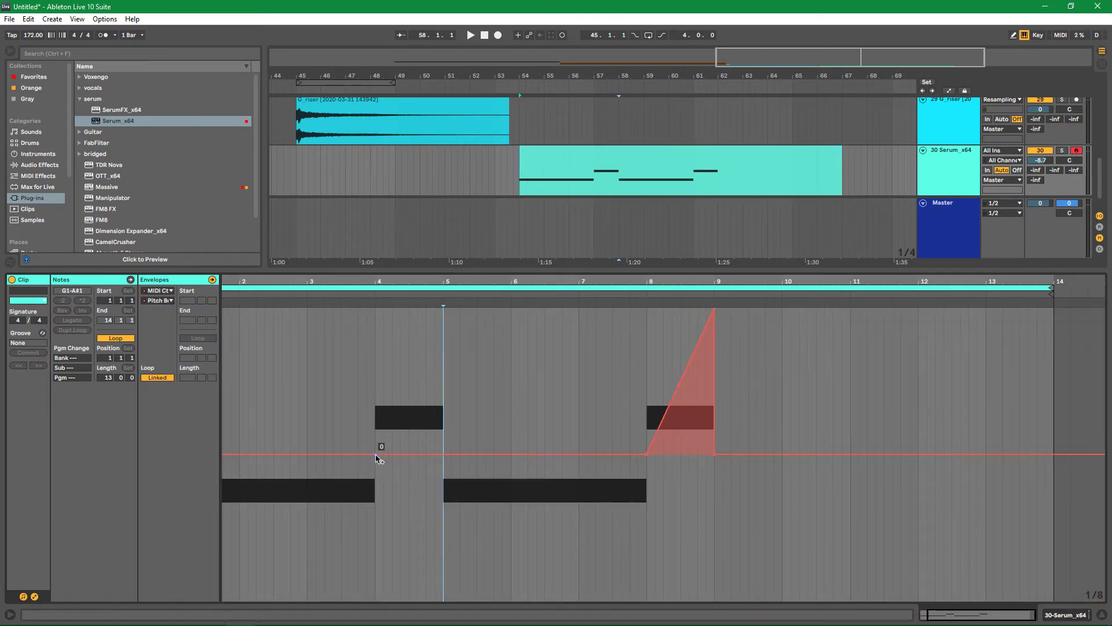
{"action": "left_click_drag", "start_coordinate": [443, 456], "coordinate": [444, 599]}
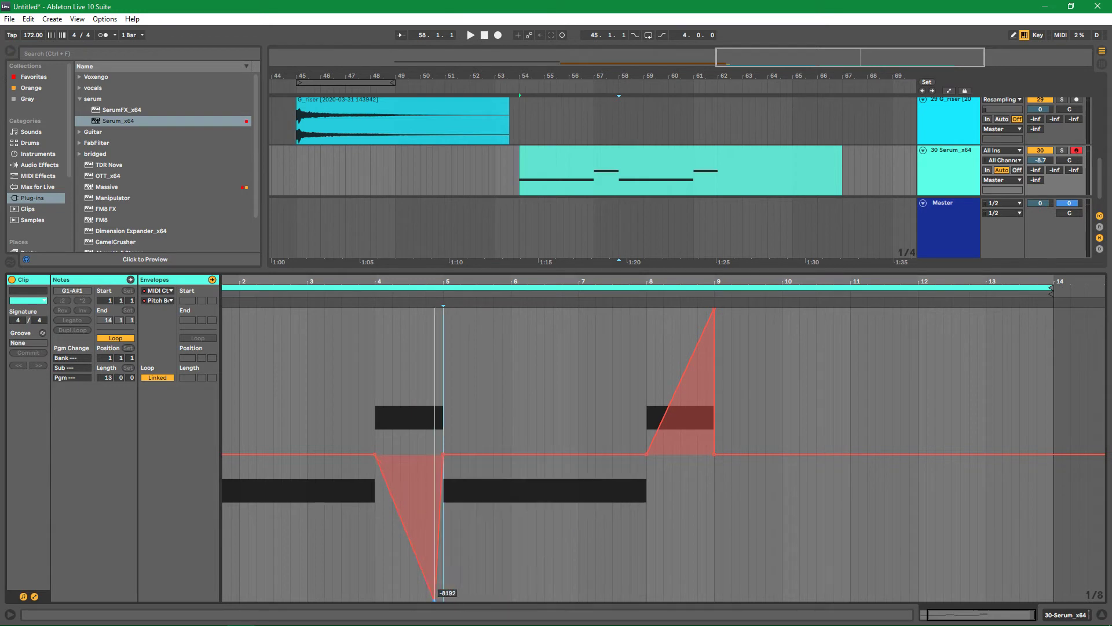
{"action": "key", "text": "space"}
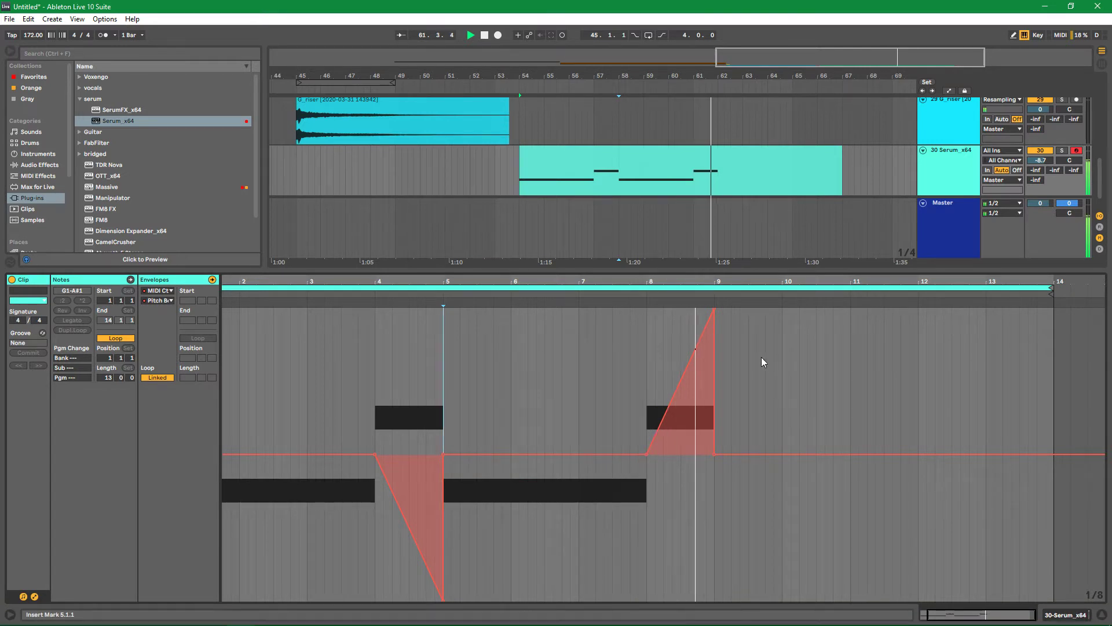
Shorten the track 30 MIDI clip to 8 bars so it ends at bar 62
{"action": "left_click", "coordinate": [808, 154]}
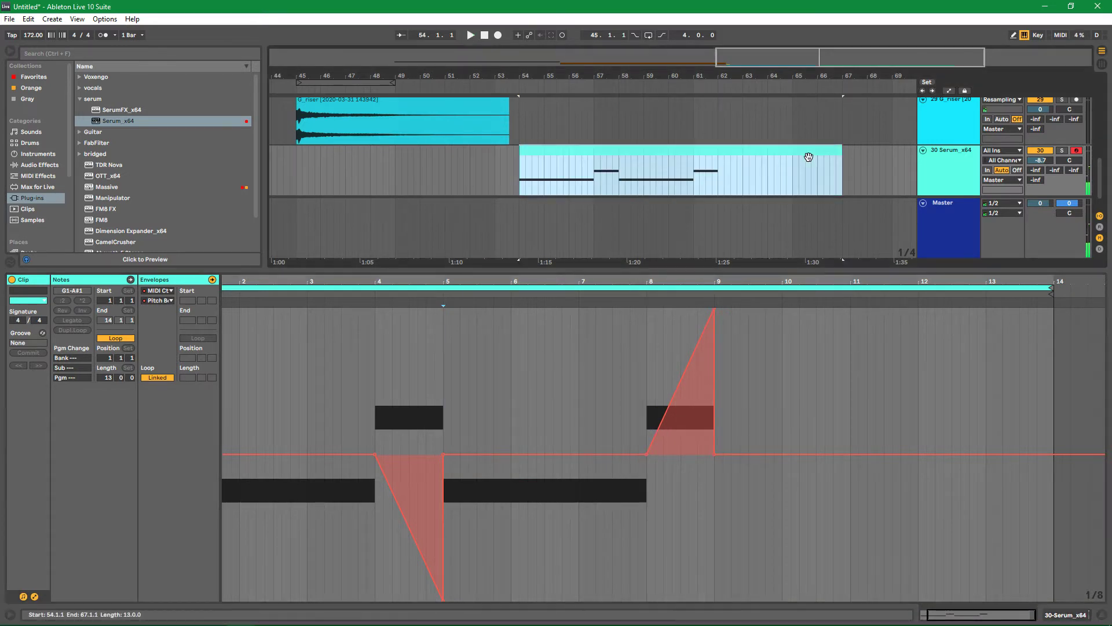
{"action": "left_click", "coordinate": [843, 150]}
{"action": "left_click_drag", "start_coordinate": [837, 153], "coordinate": [719, 153]}
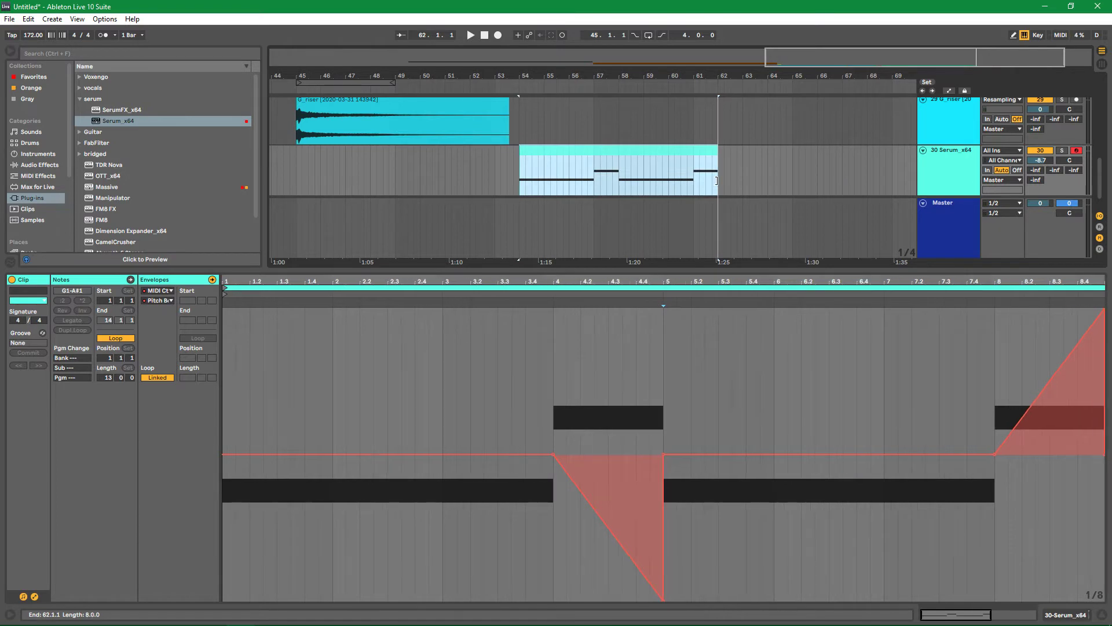
Open Serum on track 30, audition the clip, and reshape LFO 3 with an outward-bulging fall and a later peak
{"action": "left_click", "coordinate": [950, 160]}
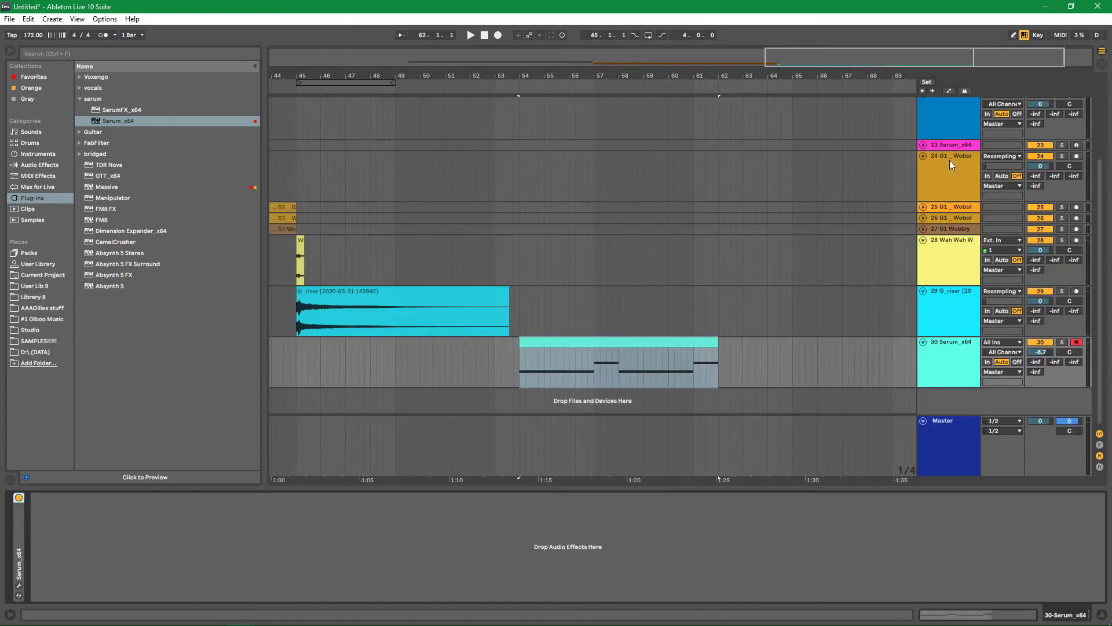
{"action": "double_click", "coordinate": [19, 548]}
{"action": "left_click", "coordinate": [37, 497]}
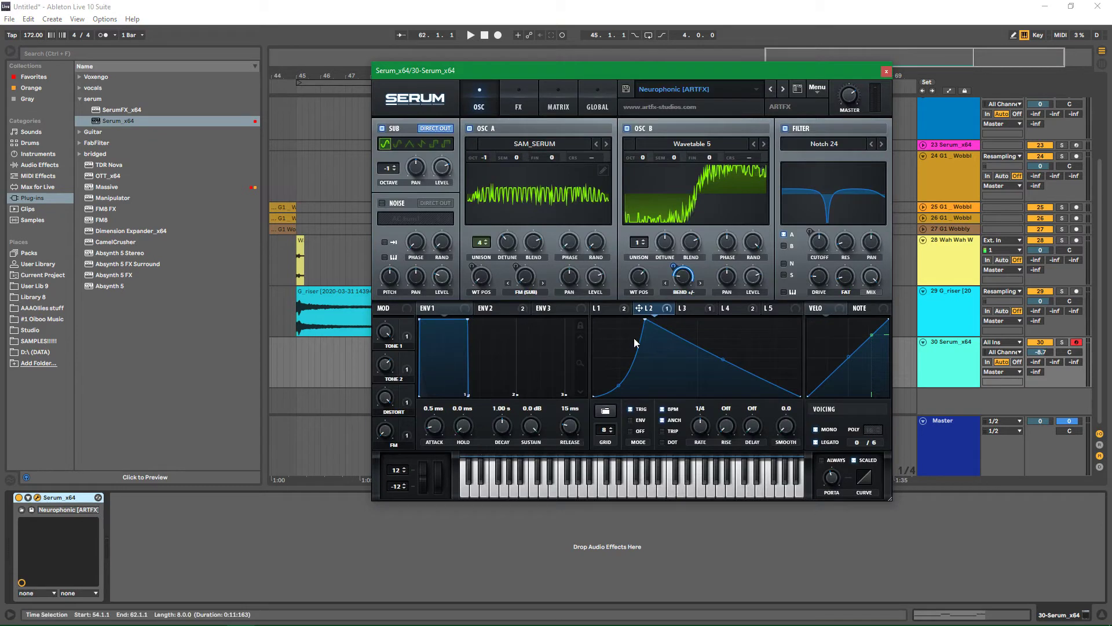
{"action": "left_click", "coordinate": [707, 308]}
{"action": "key", "text": "space"}
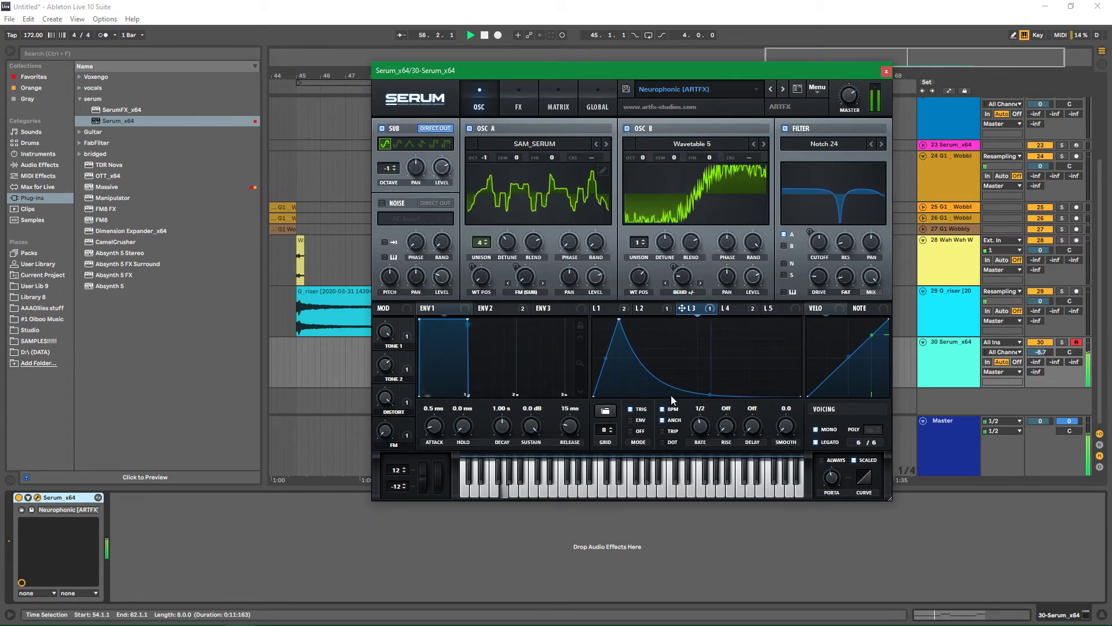
{"action": "key", "text": "space"}
{"action": "left_click_drag", "start_coordinate": [705, 399], "coordinate": [684, 335]}
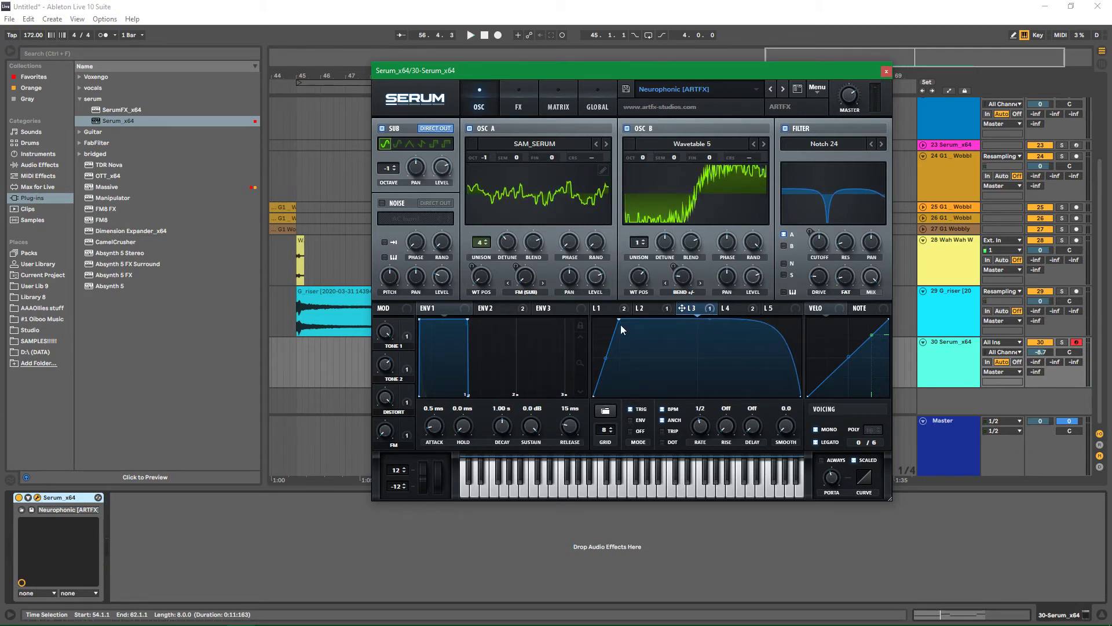
{"action": "left_click_drag", "start_coordinate": [619, 324], "coordinate": [695, 320]}
{"action": "left_click_drag", "start_coordinate": [641, 356], "coordinate": [785, 319]}
Play the clip and slow Serum's LFO 1 rate to one bar
{"action": "key", "text": "space"}
{"action": "left_click", "coordinate": [613, 307]}
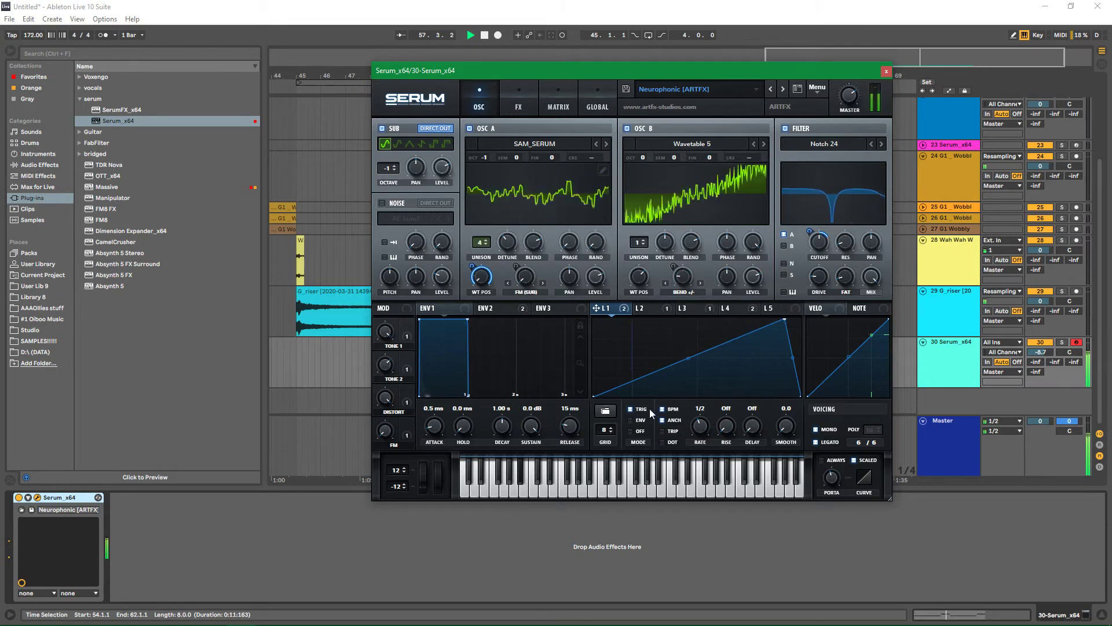
{"action": "left_click_drag", "start_coordinate": [700, 424], "coordinate": [702, 432]}
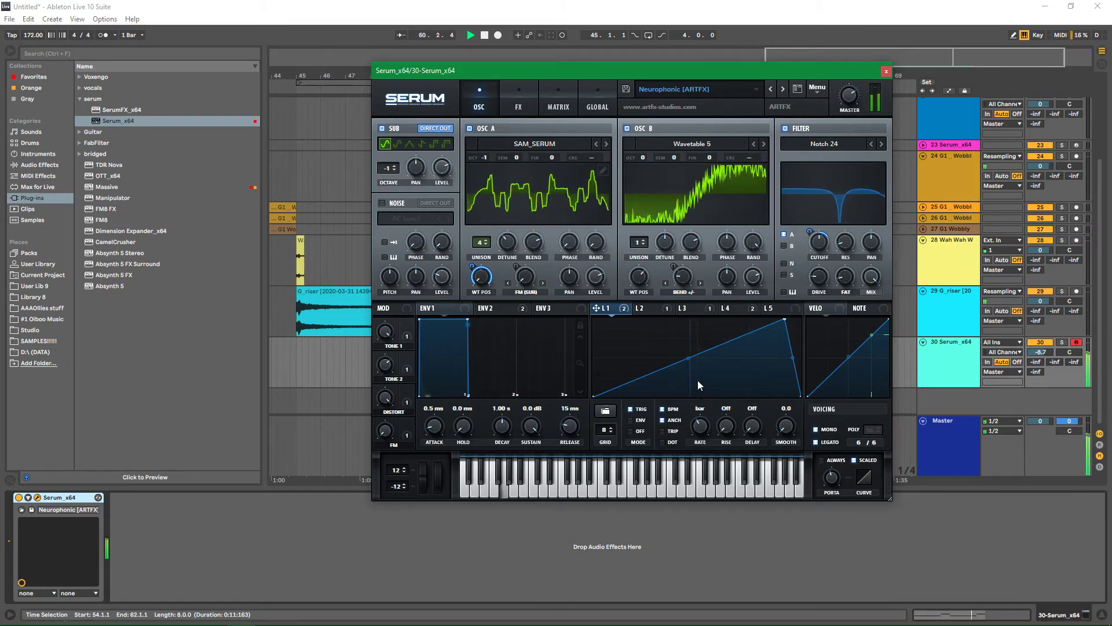
Set Serum's LFO 4 rate to 2 bars, audition the bass, and close the plug-in window
{"action": "left_click", "coordinate": [734, 309]}
{"action": "key", "text": "space"}
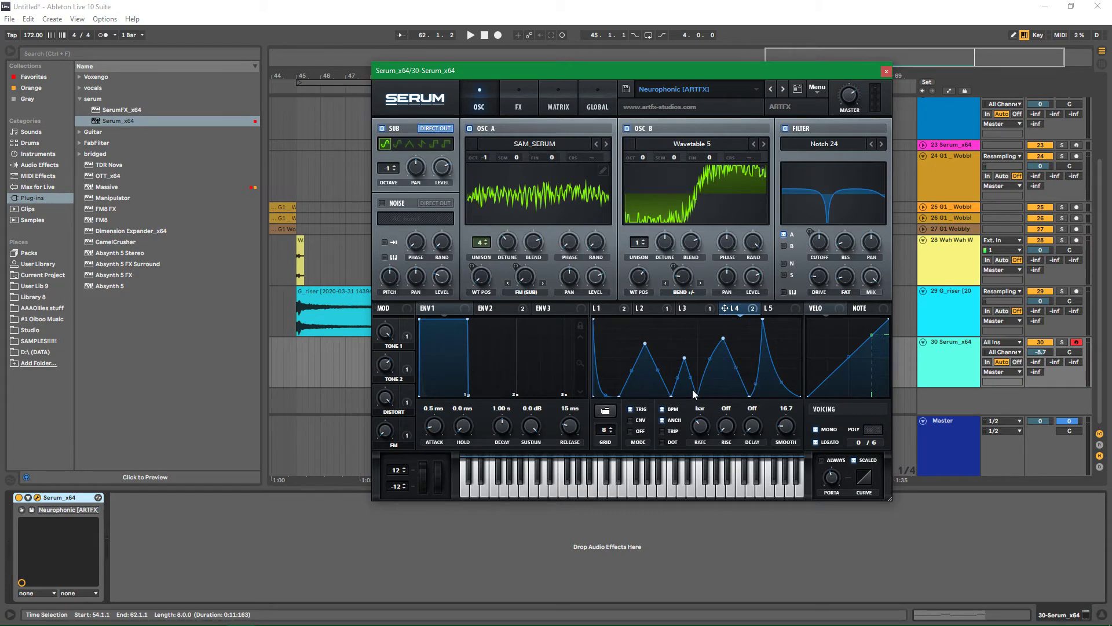
{"action": "key", "text": "space"}
{"action": "key", "text": "space"}
{"action": "scroll", "coordinate": [701, 429], "scroll_direction": "down", "scroll_amount": 1}
{"action": "key", "text": "space"}
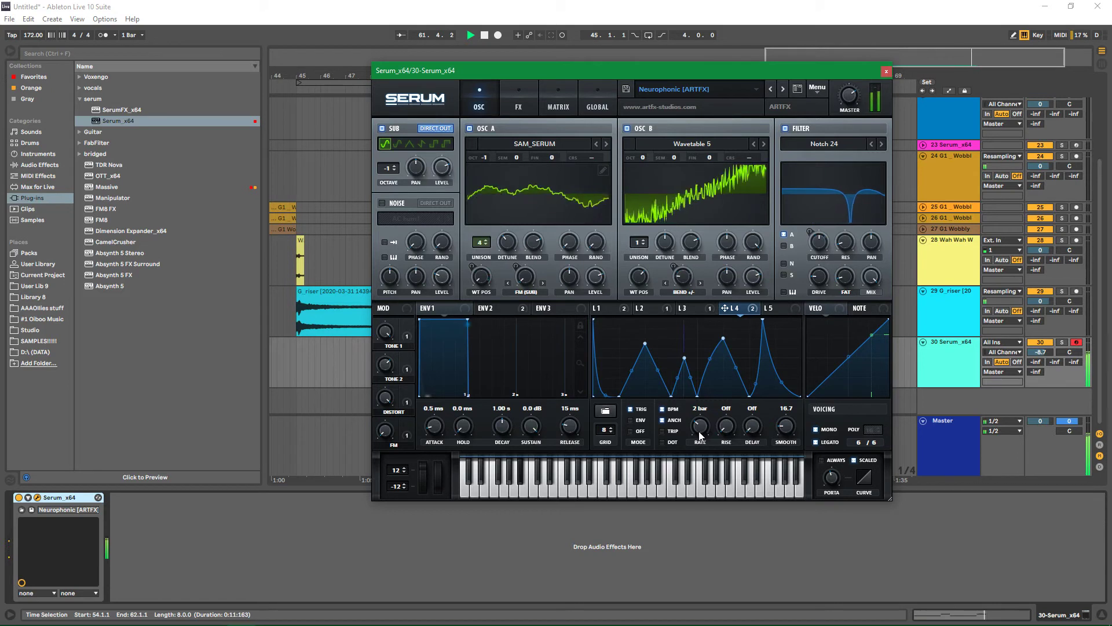
{"action": "left_click", "coordinate": [886, 71]}
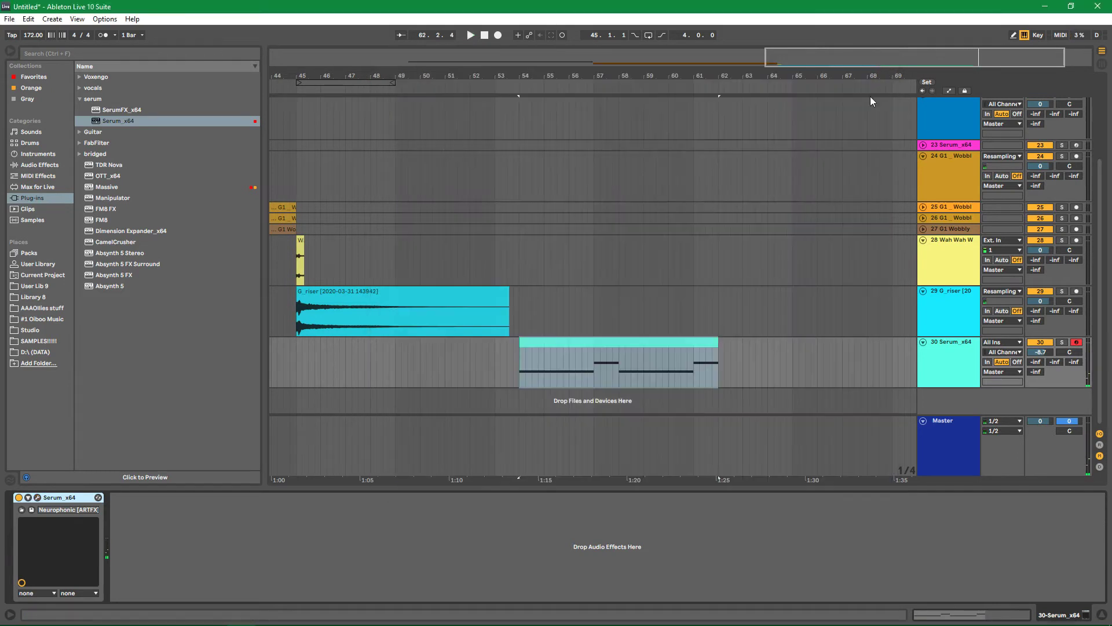
Duplicate the track 30 MIDI clip directly after itself and loop both clips from bar 54 to bar 70
{"action": "left_click", "coordinate": [40, 165]}
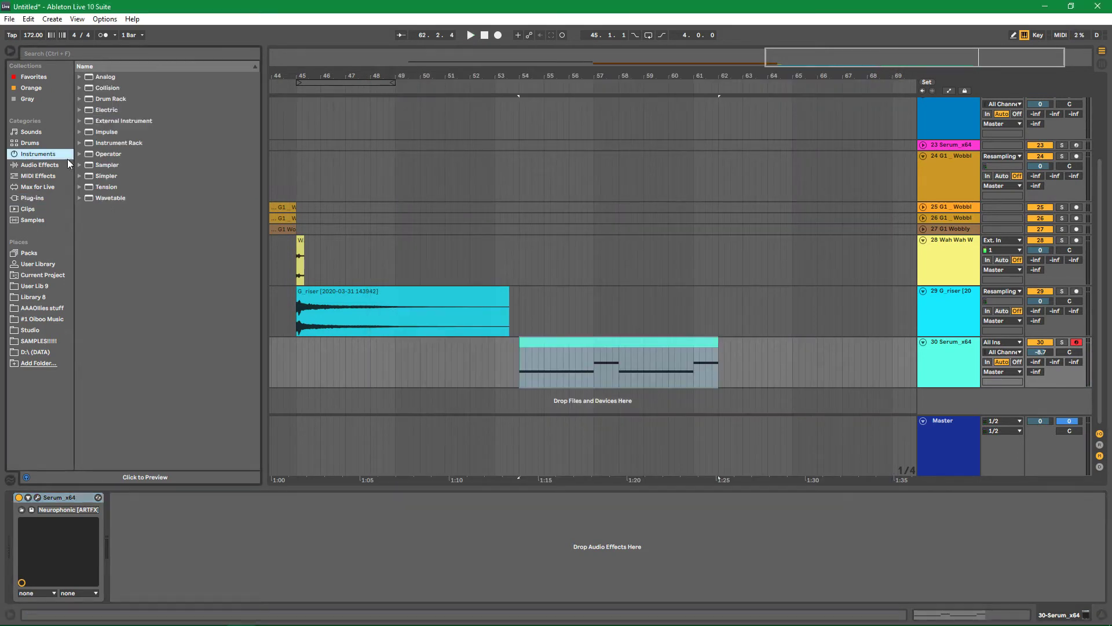
{"action": "left_click", "coordinate": [589, 342]}
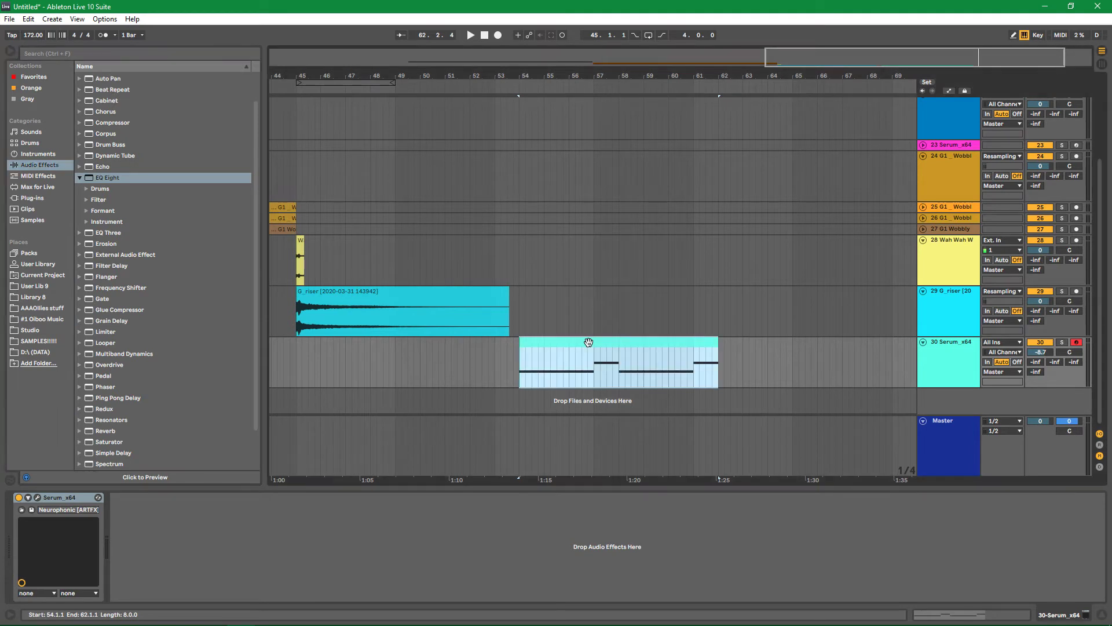
{"action": "key", "text": "ctrl+d"}
{"action": "key", "text": "ctrl+l"}
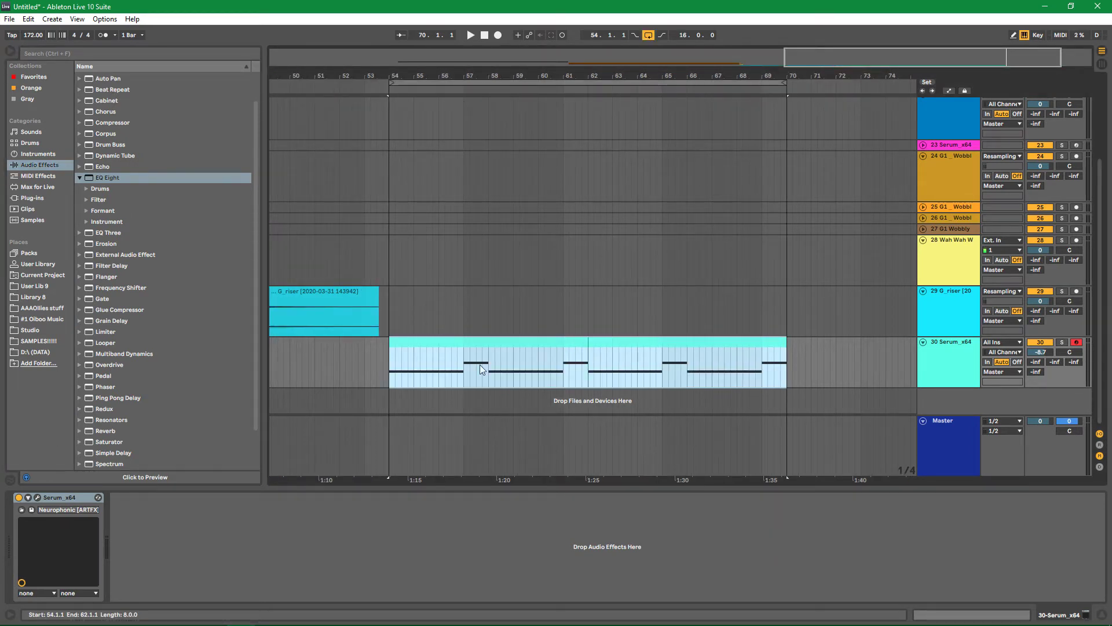
Add Drum Buss after Serum with Drive at 72%, Crunch at 81%, Boom at 86% and Transients at -1.00
{"action": "left_click", "coordinate": [78, 180]}
{"action": "left_click", "coordinate": [84, 146]}
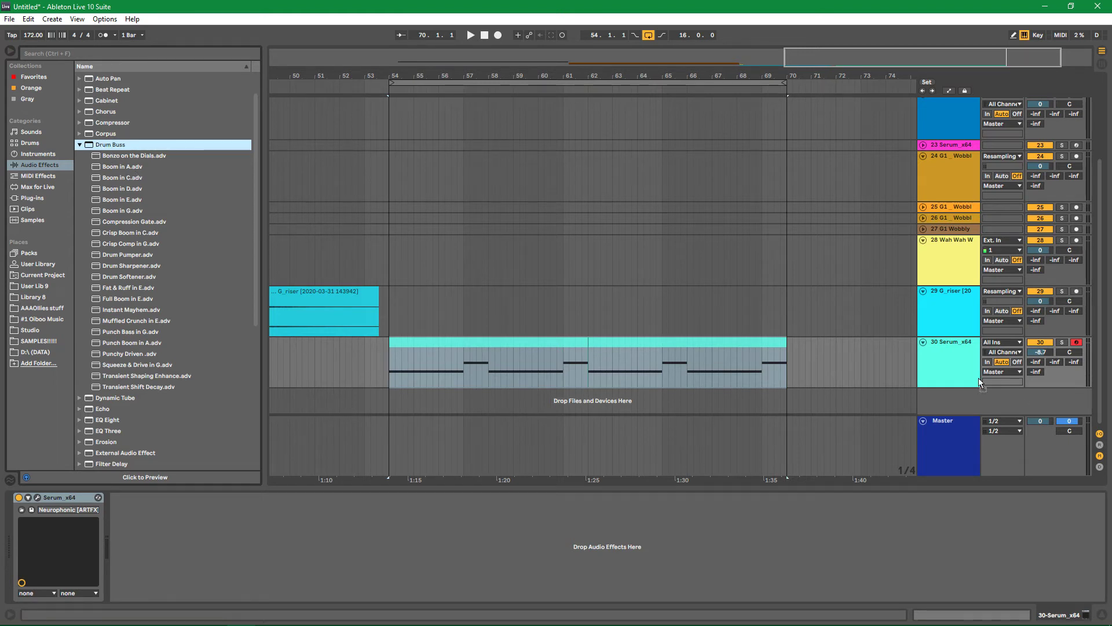
{"action": "key", "text": "space"}
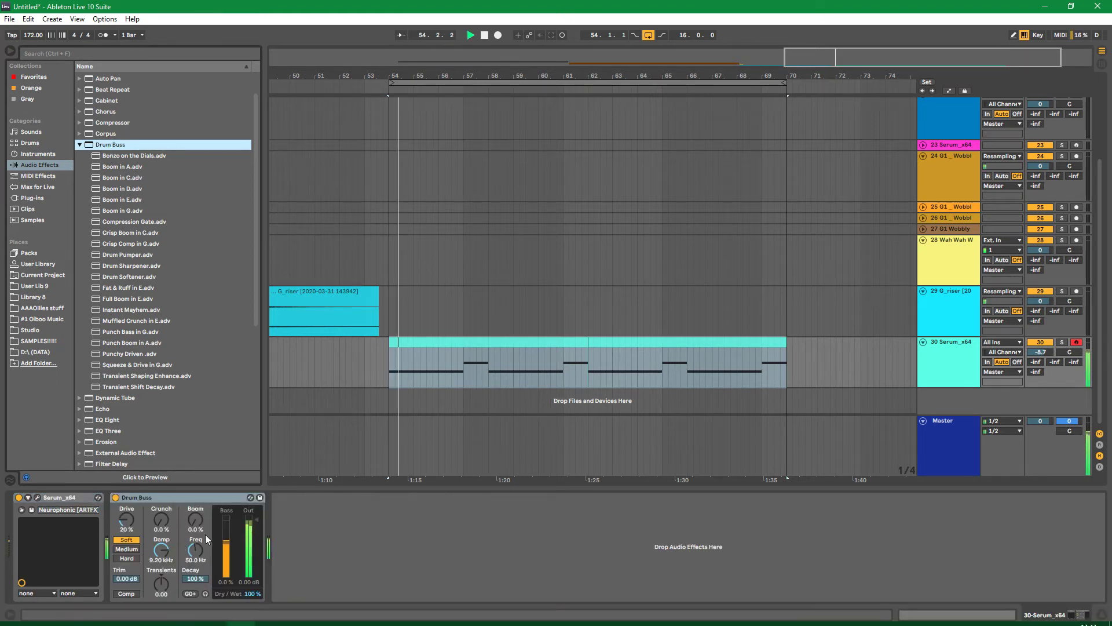
{"action": "left_click_drag", "start_coordinate": [174, 523], "coordinate": [195, 481]}
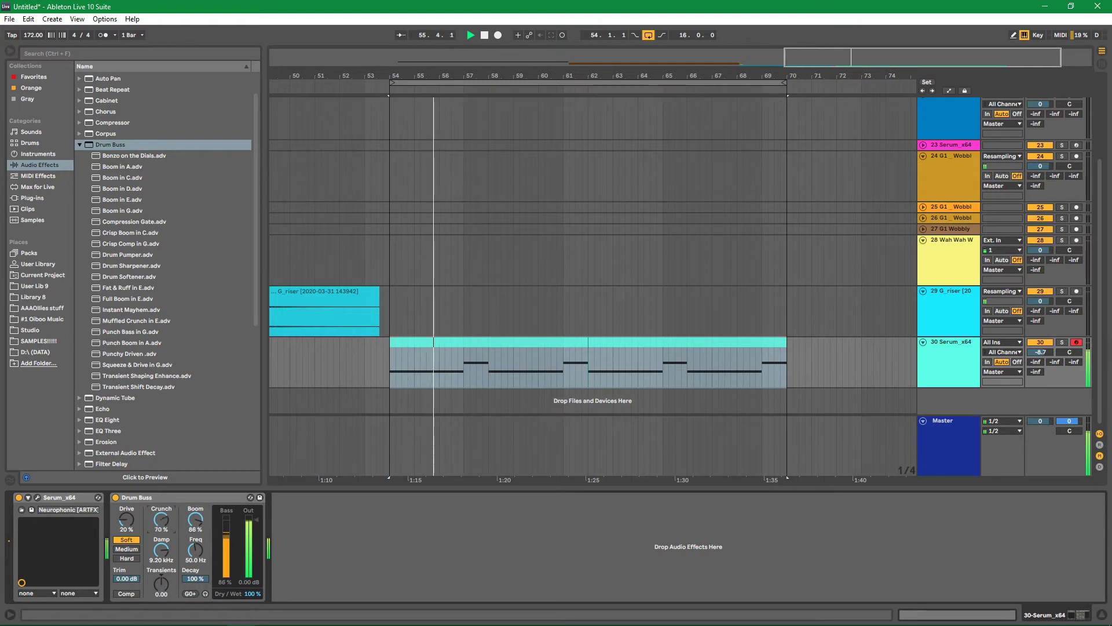
{"action": "left_click_drag", "start_coordinate": [126, 520], "coordinate": [127, 496]}
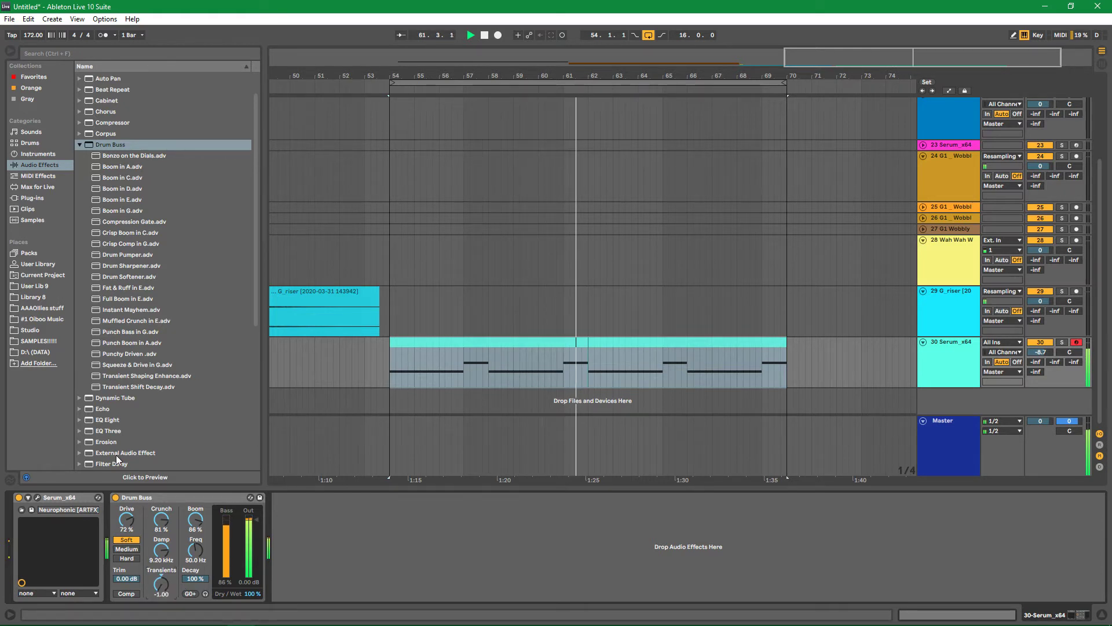
Add Erosion after Drum Buss in Wide Noise mode with frequency about 6.82 kHz and amount about 11.9
{"action": "scroll", "coordinate": [156, 369], "scroll_direction": "down", "scroll_amount": 2}
{"action": "scroll", "coordinate": [156, 374], "scroll_direction": "down", "scroll_amount": 3}
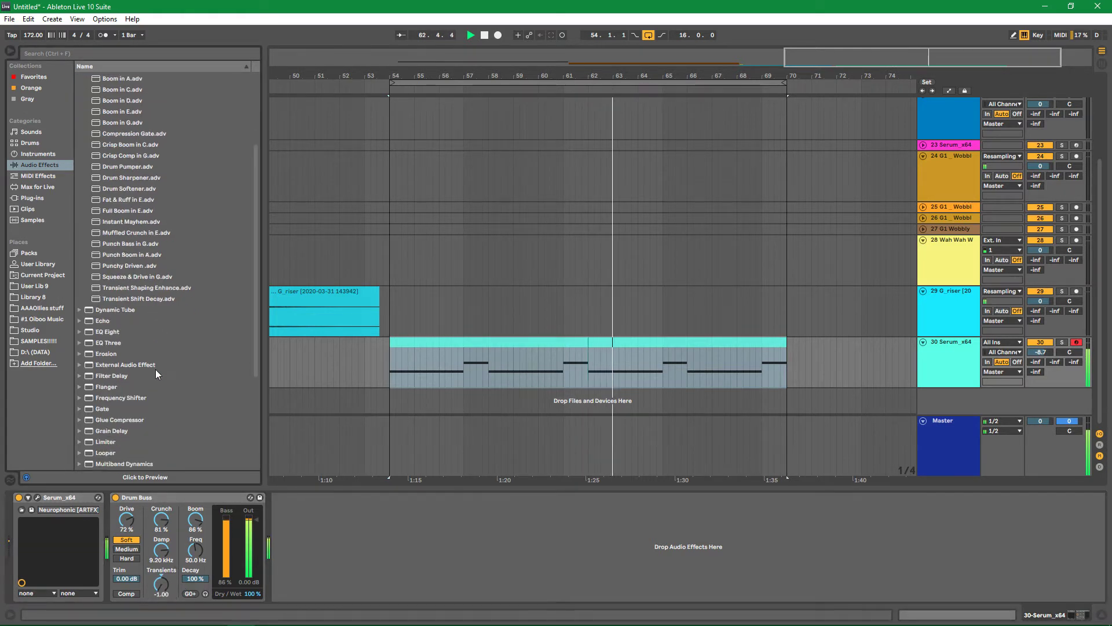
{"action": "left_click", "coordinate": [89, 353]}
{"action": "left_click", "coordinate": [79, 353]}
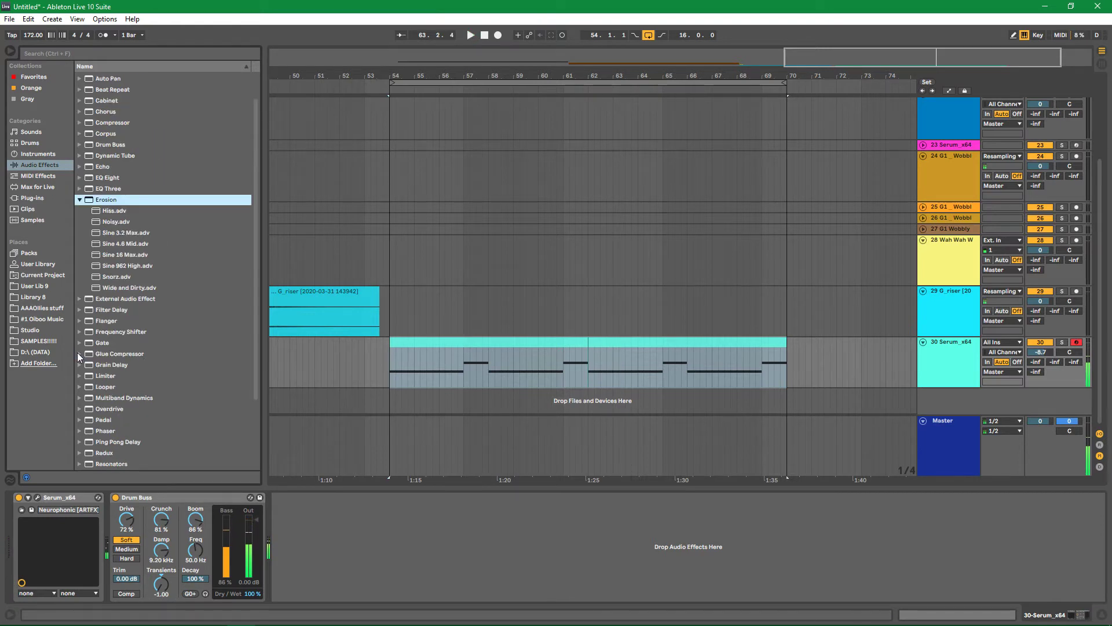
{"action": "left_click_drag", "start_coordinate": [332, 568], "coordinate": [402, 576]}
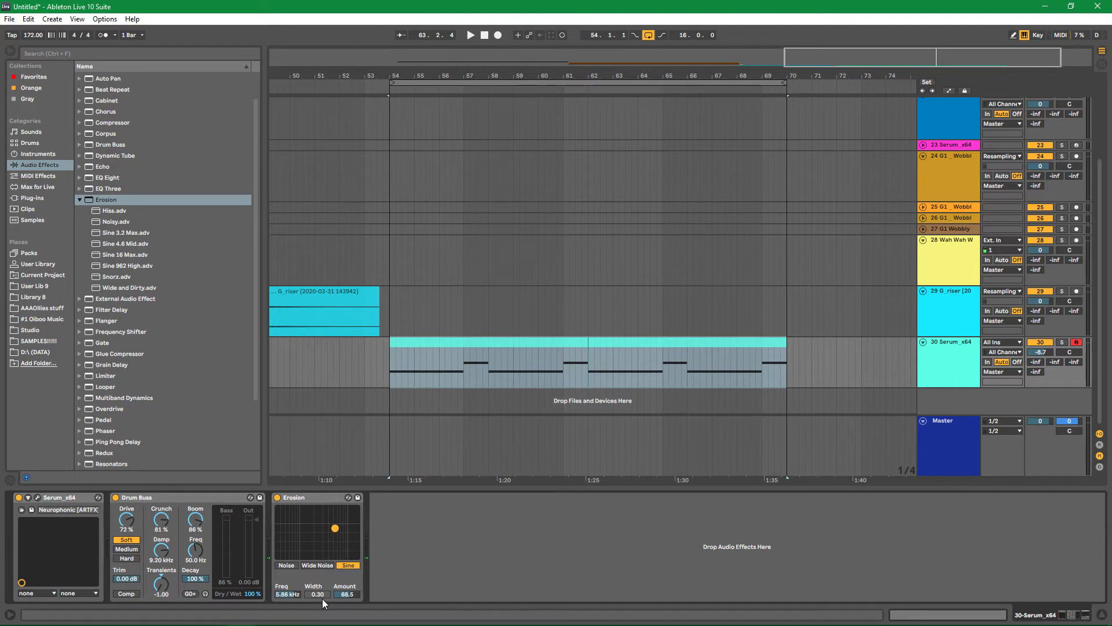
{"action": "left_click", "coordinate": [316, 564]}
{"action": "key", "text": "space"}
{"action": "left_click_drag", "start_coordinate": [340, 530], "coordinate": [338, 544]}
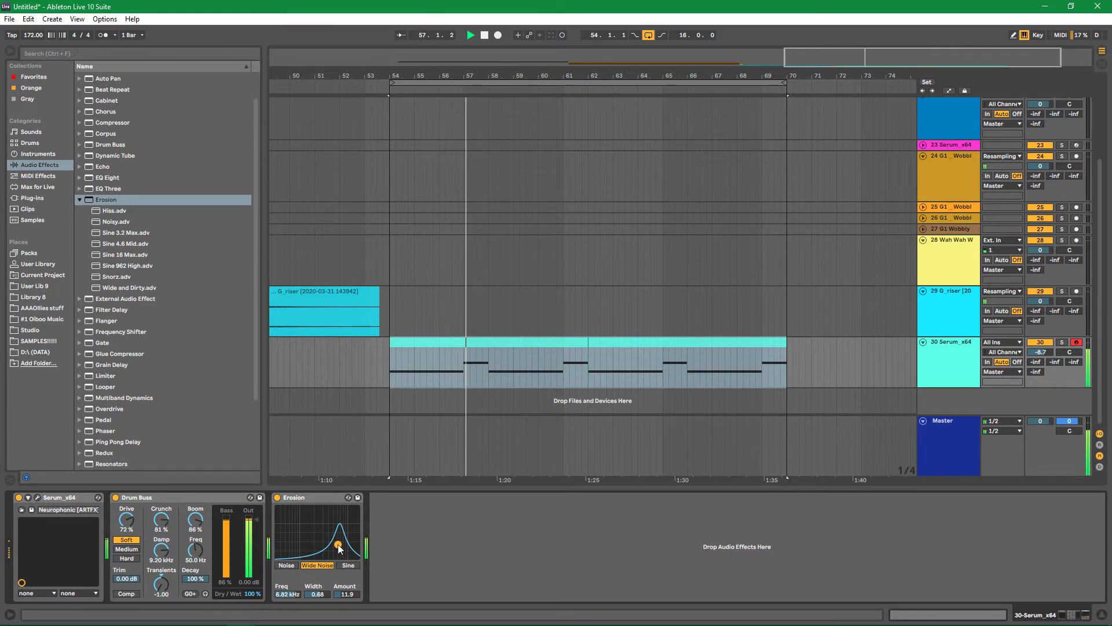
Add the OTT preset of Multiband Dynamics after Erosion on track 30 and audition the bass
{"action": "scroll", "coordinate": [140, 404], "scroll_direction": "down", "scroll_amount": 3}
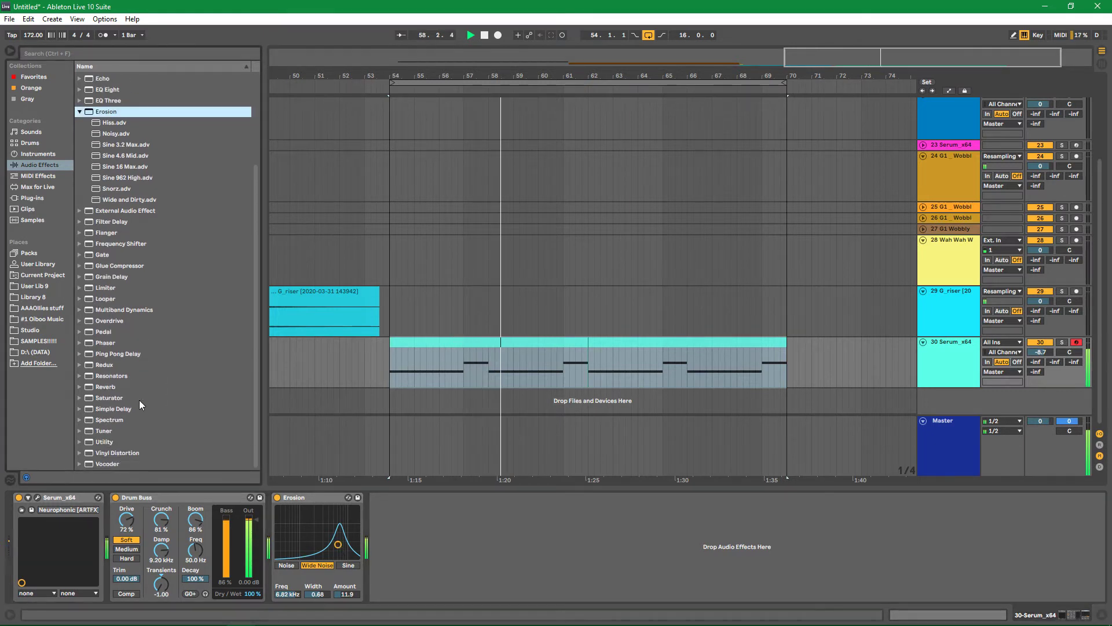
{"action": "left_click", "coordinate": [79, 311]}
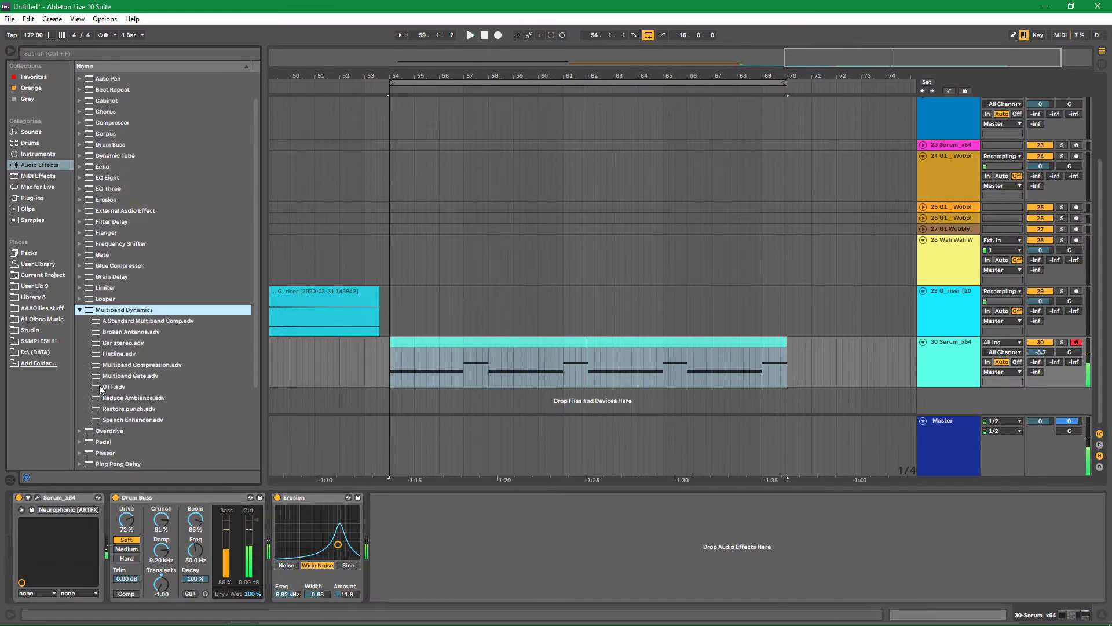
{"action": "left_click_drag", "start_coordinate": [113, 386], "coordinate": [384, 442]}
{"action": "left_click_drag", "start_coordinate": [416, 545], "coordinate": [417, 548]}
{"action": "key", "text": "space"}
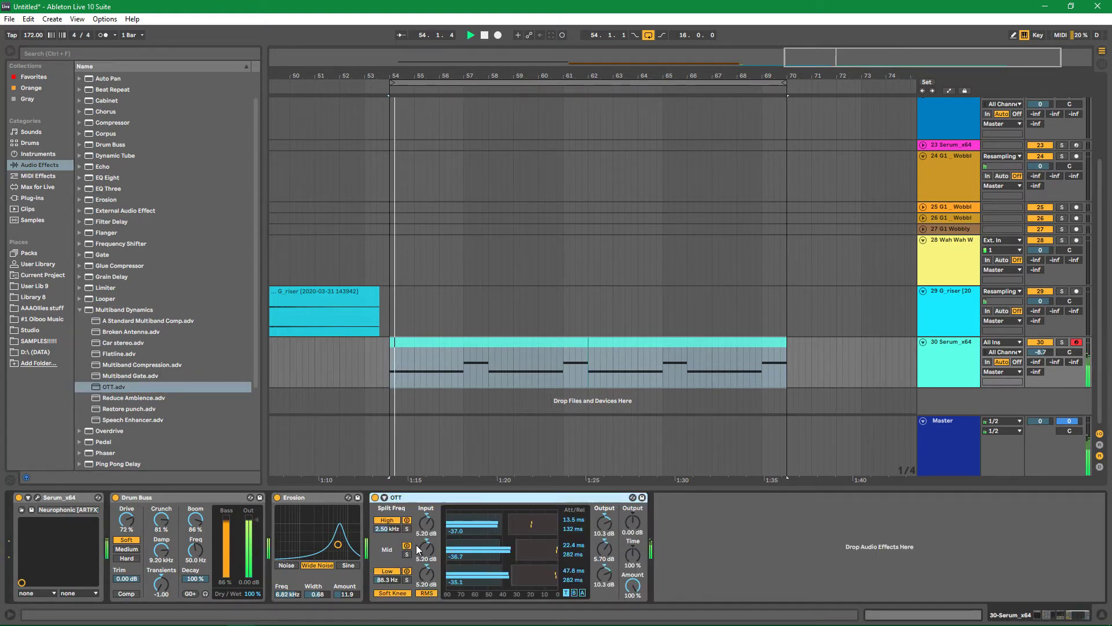
{"action": "key", "text": "space"}
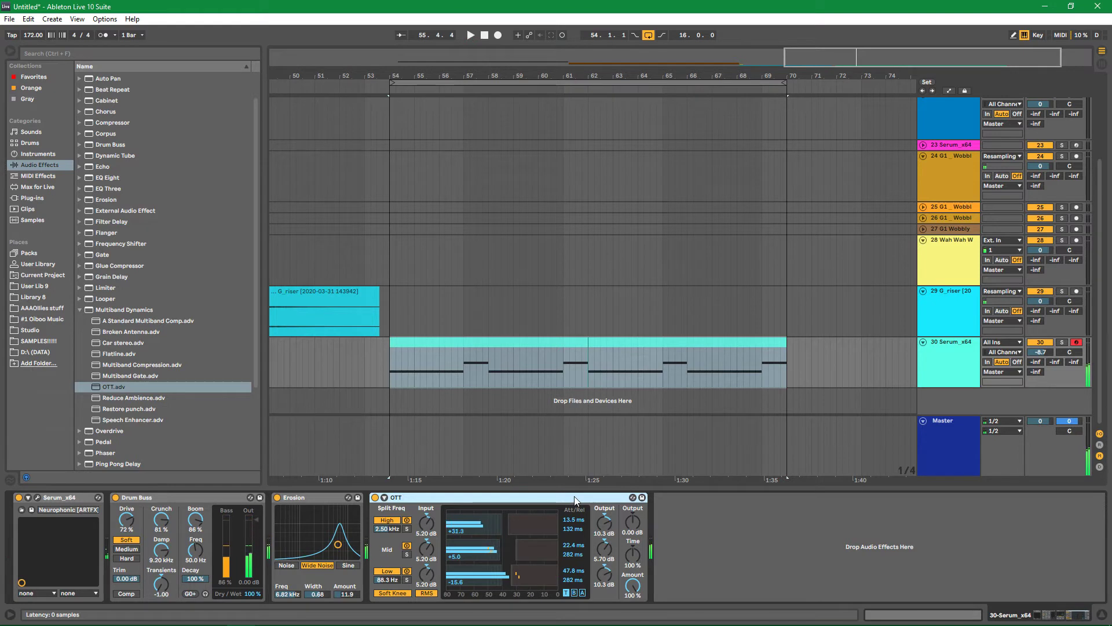
Duplicate OTT, set the copy's high, mid and low outputs to 11.5, 19.1 and 3.60 dB, and set the two amounts to 50% and 60%
{"action": "key", "text": "ctrl+d"}
{"action": "key", "text": "space"}
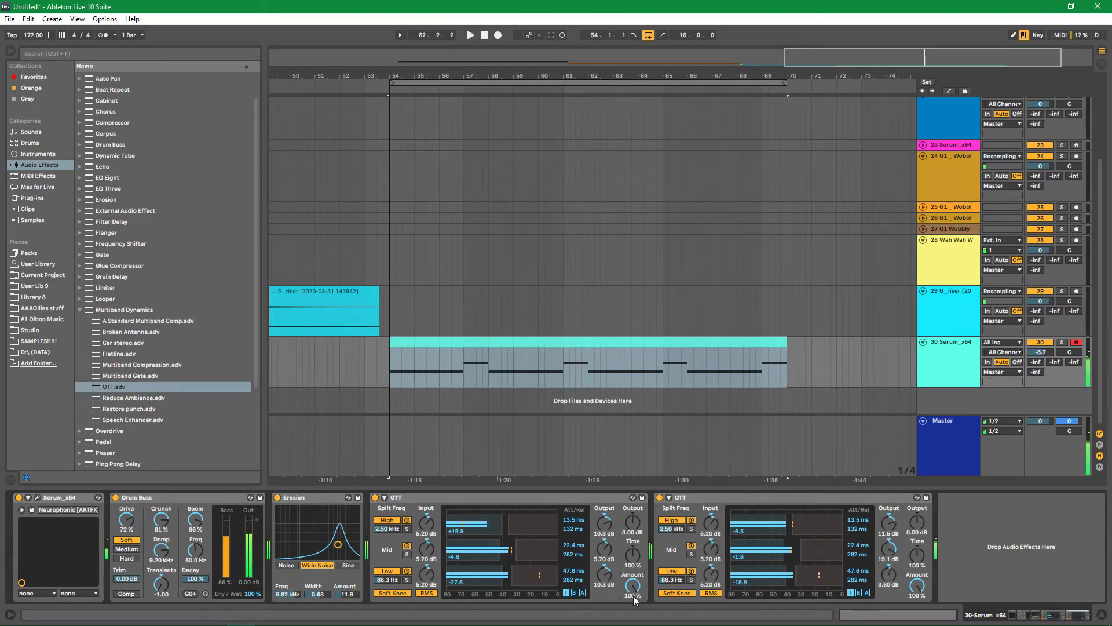
{"action": "left_click_drag", "start_coordinate": [634, 595], "coordinate": [634, 620]}
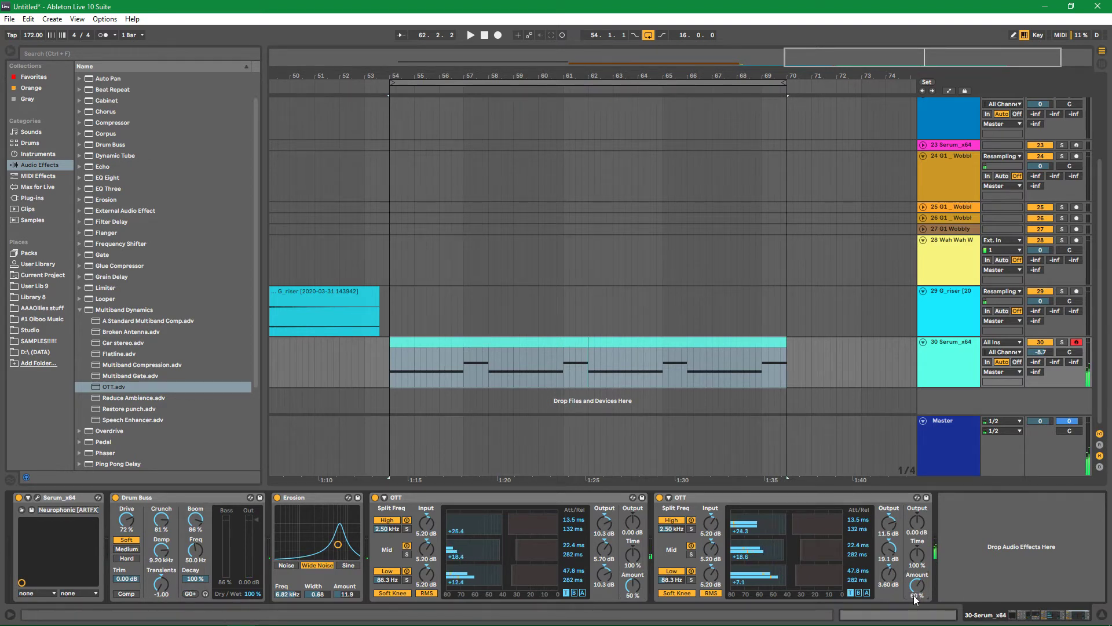
{"action": "key", "text": "space"}
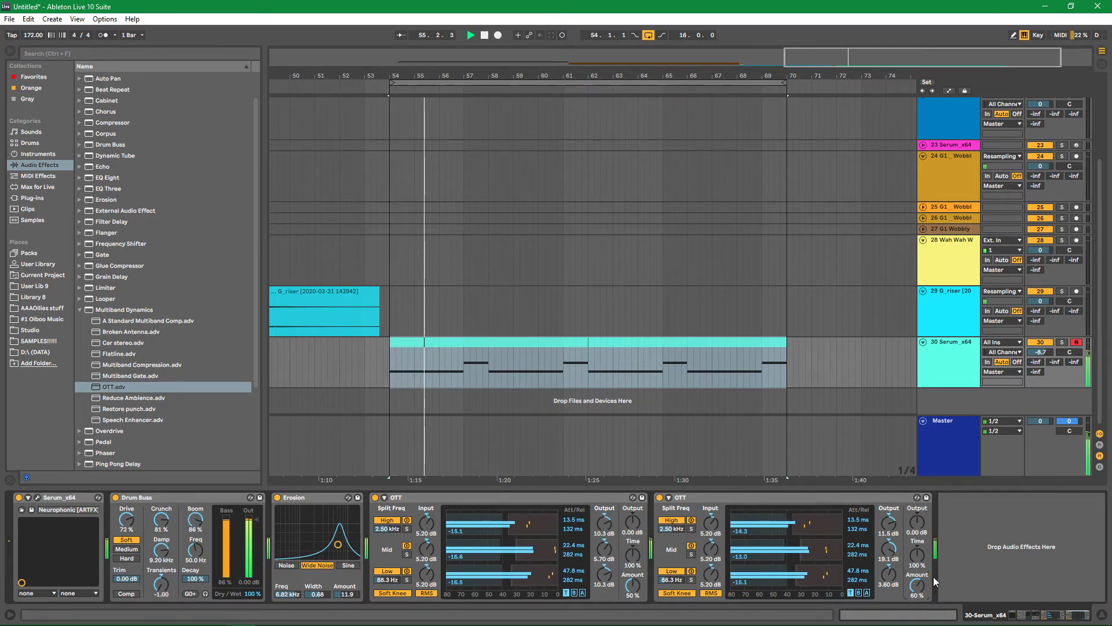
Add a Filter Delay after the second OTT on track 30
{"action": "left_click", "coordinate": [81, 311]}
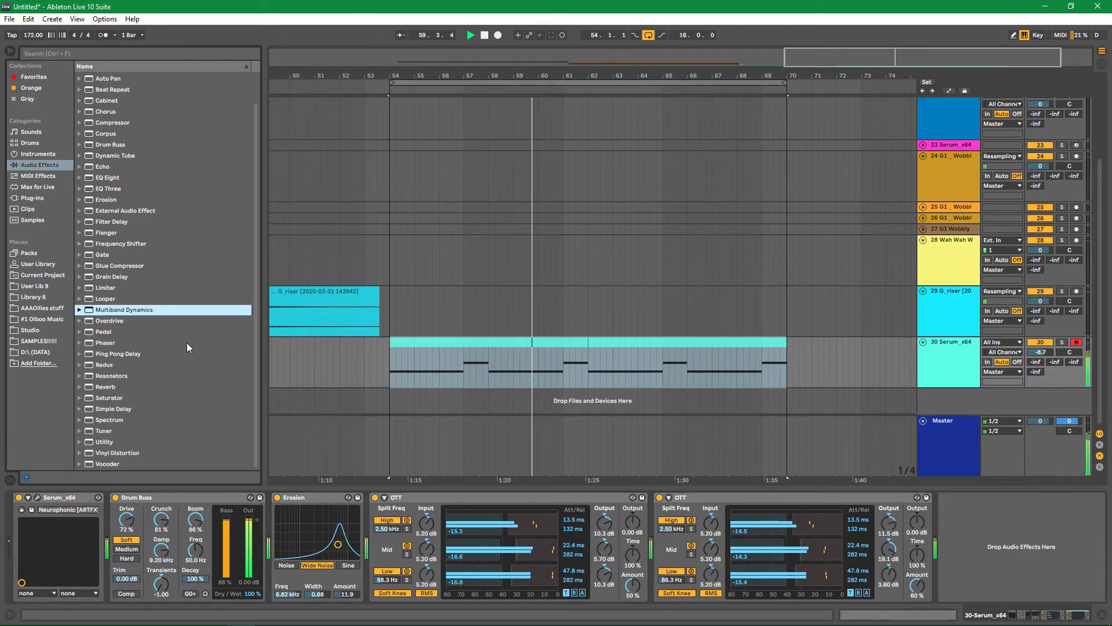
{"action": "left_click", "coordinate": [80, 222]}
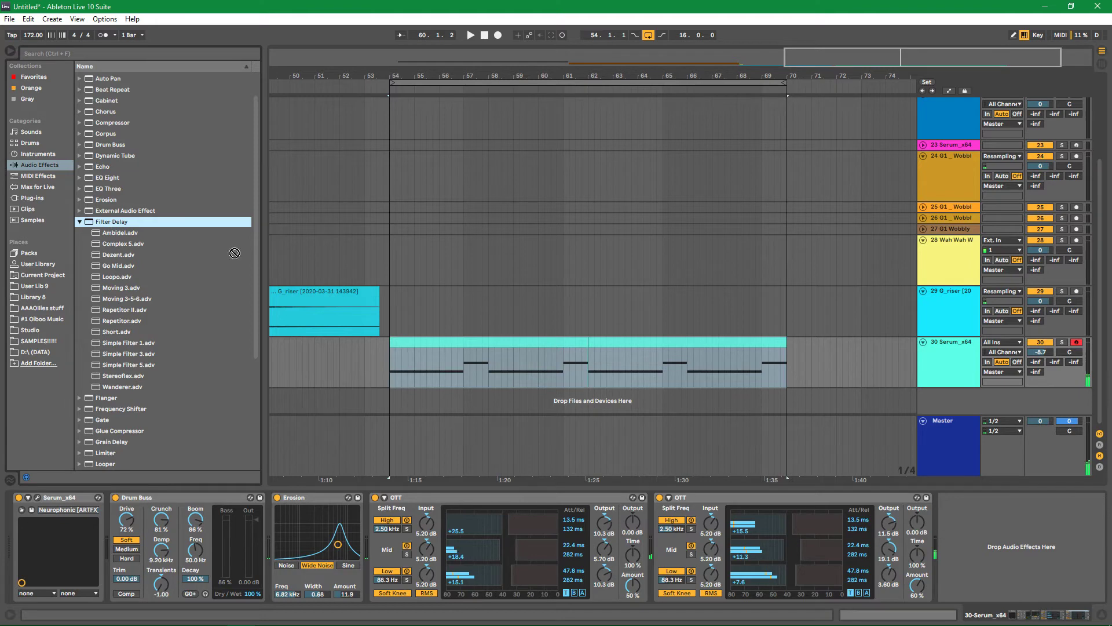
{"action": "left_click", "coordinate": [968, 571]}
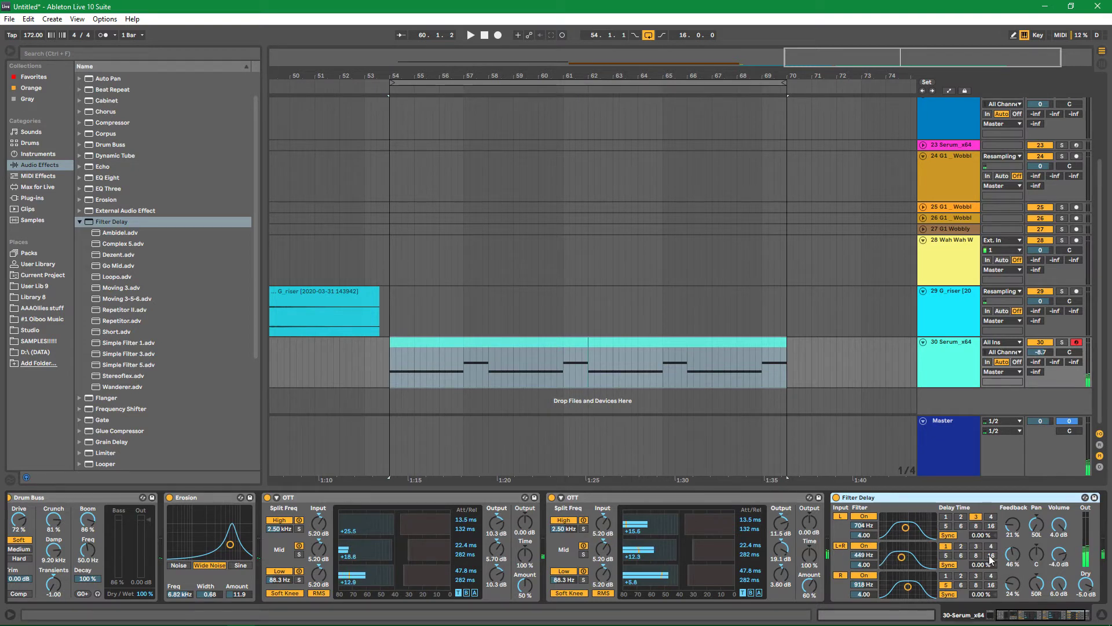
Isolate the Filter Delay's L+R band with 0% feedback and a 250 Hz filter frequency while the loop plays
{"action": "left_click_drag", "start_coordinate": [1012, 562], "coordinate": [1011, 585]}
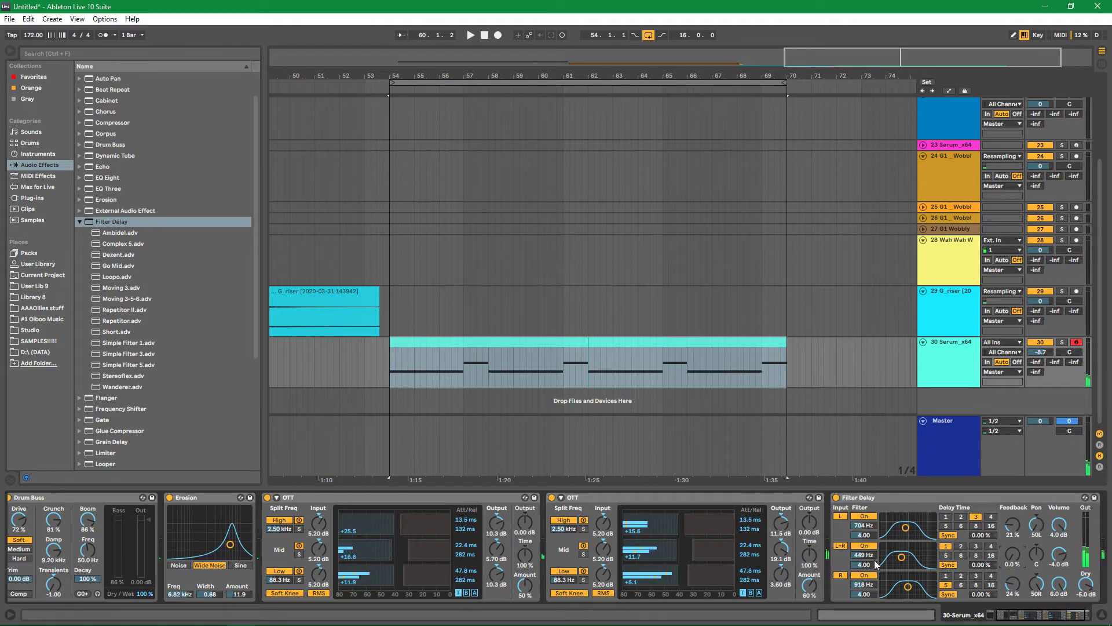
{"action": "left_click", "coordinate": [841, 517]}
{"action": "key", "text": "space"}
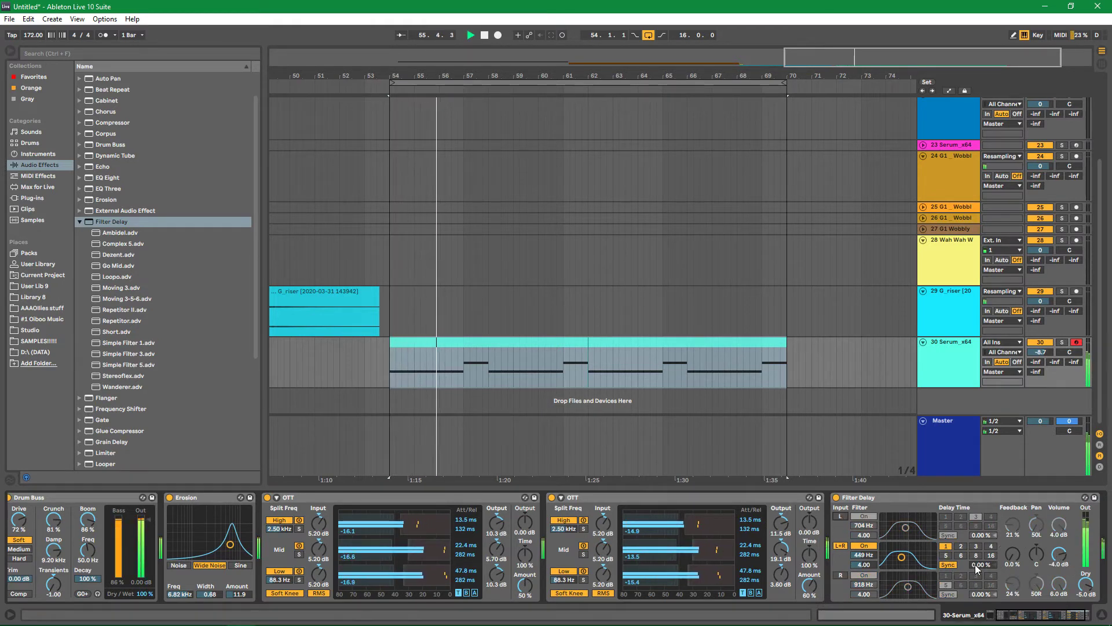
{"action": "left_click_drag", "start_coordinate": [876, 556], "coordinate": [876, 573]}
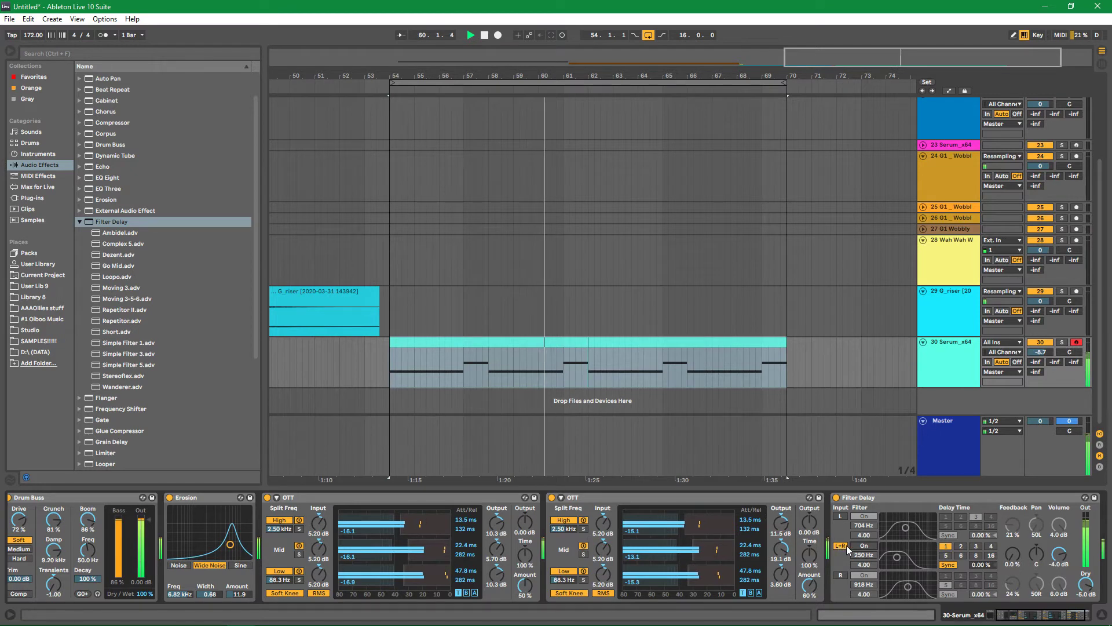
Disable the Filter Delay's L+R band, enable L and R instead, and move both of their filters up to 18.0 kHz
{"action": "left_click", "coordinate": [846, 546]}
{"action": "left_click", "coordinate": [841, 515]}
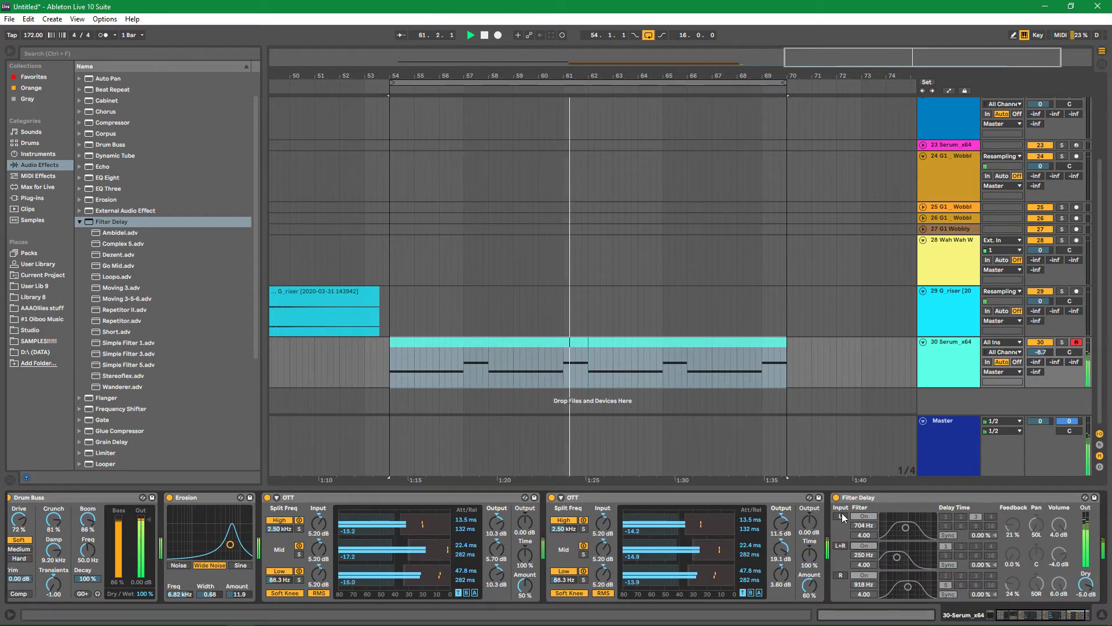
{"action": "left_click", "coordinate": [846, 573]}
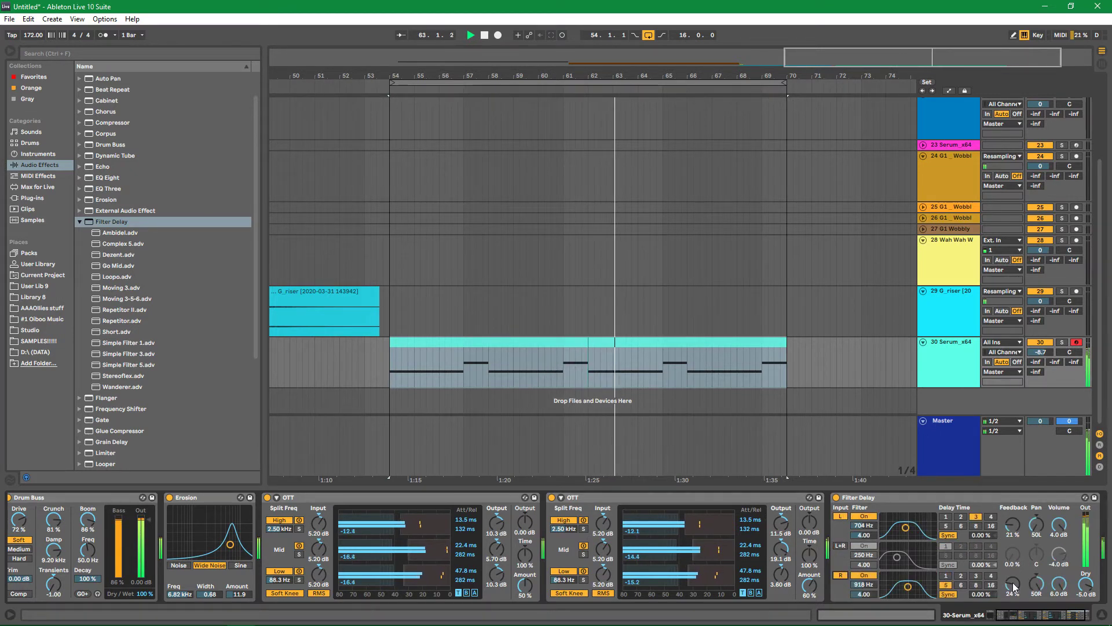
{"action": "left_click_drag", "start_coordinate": [908, 587], "coordinate": [932, 579]}
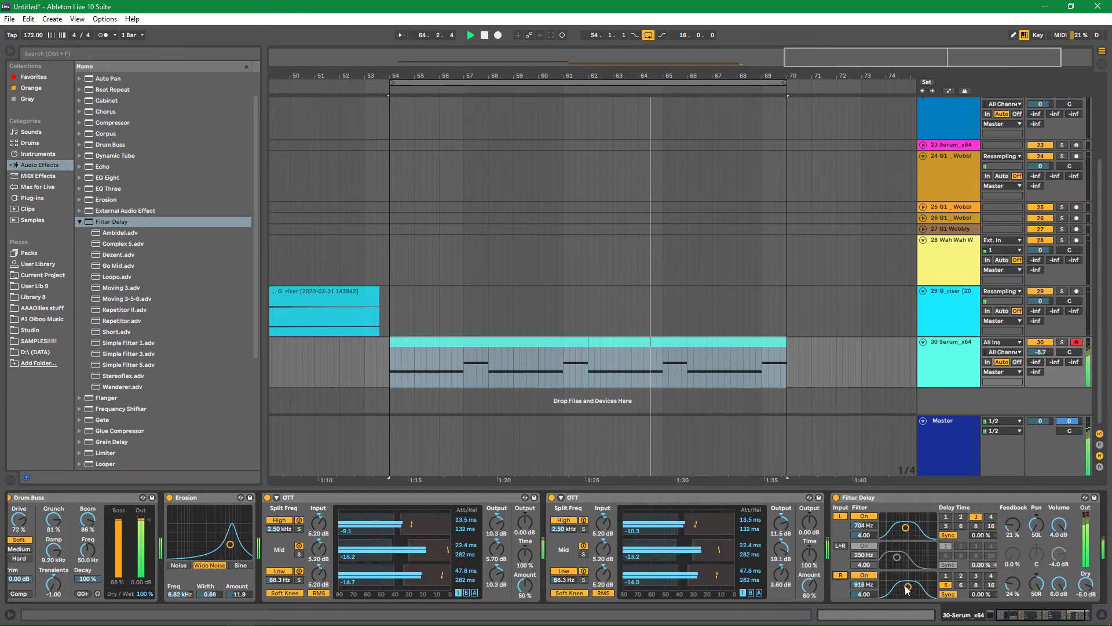
{"action": "left_click_drag", "start_coordinate": [906, 527], "coordinate": [933, 530]}
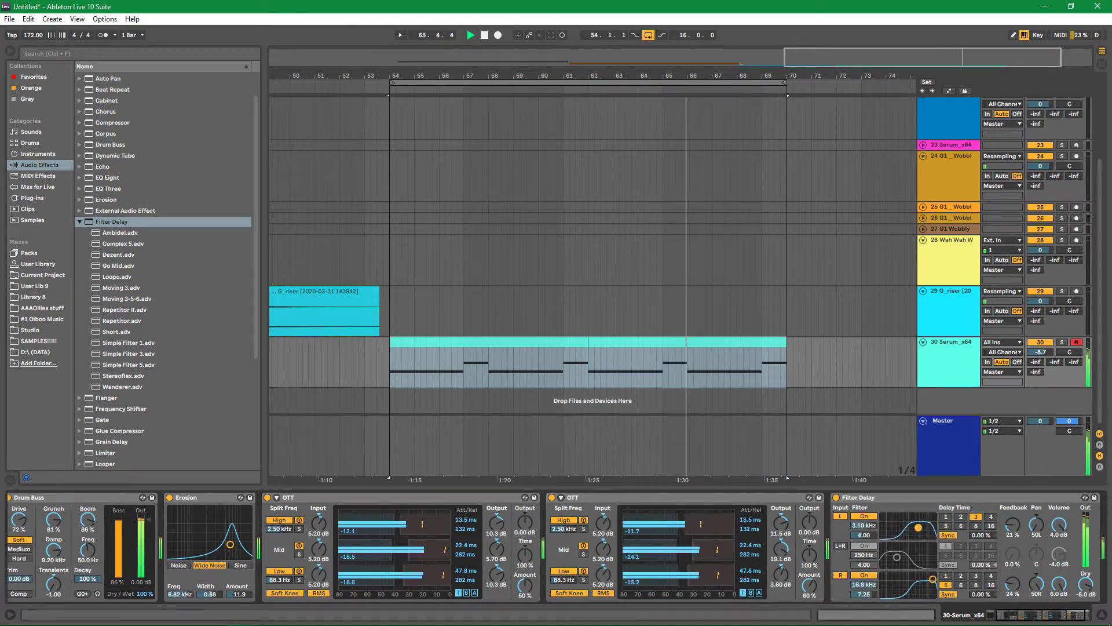
{"action": "left_click_drag", "start_coordinate": [933, 579], "coordinate": [934, 590]}
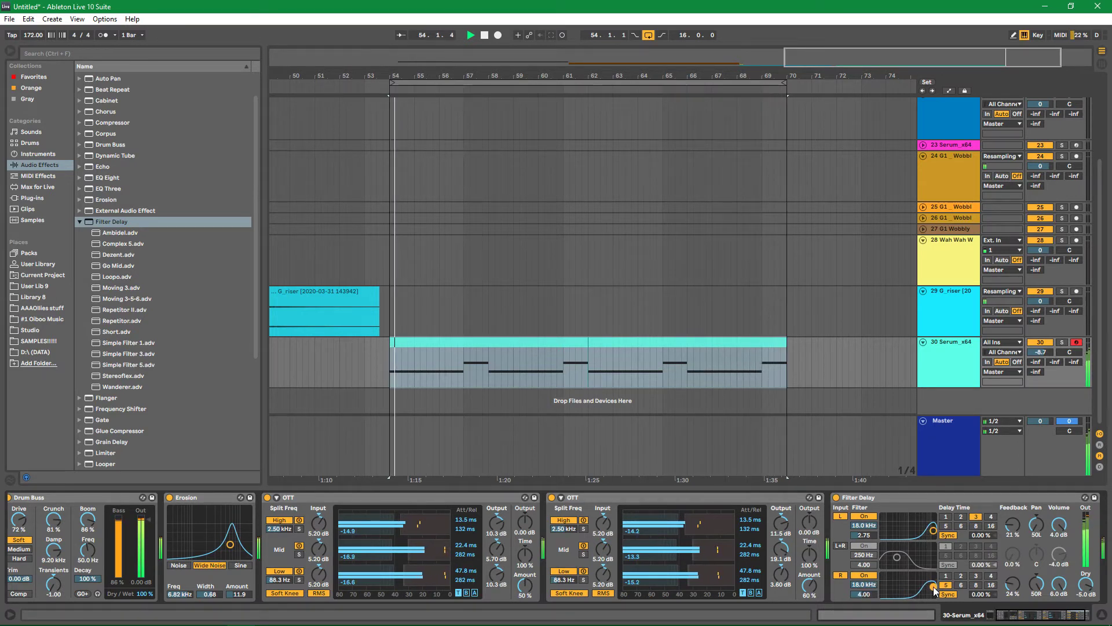
Group the Filter Delay into an Audio Effect Rack and add a second, empty chain named Dry
{"action": "left_click", "coordinate": [883, 495]}
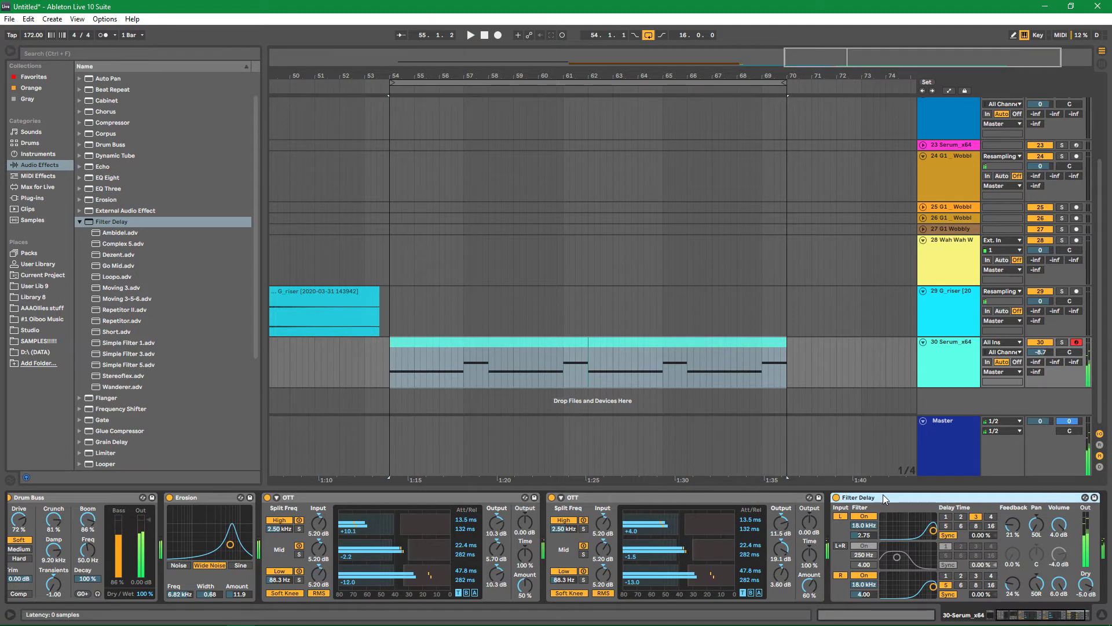
{"action": "key", "text": "ctrl+g"}
{"action": "left_click", "coordinate": [837, 519]}
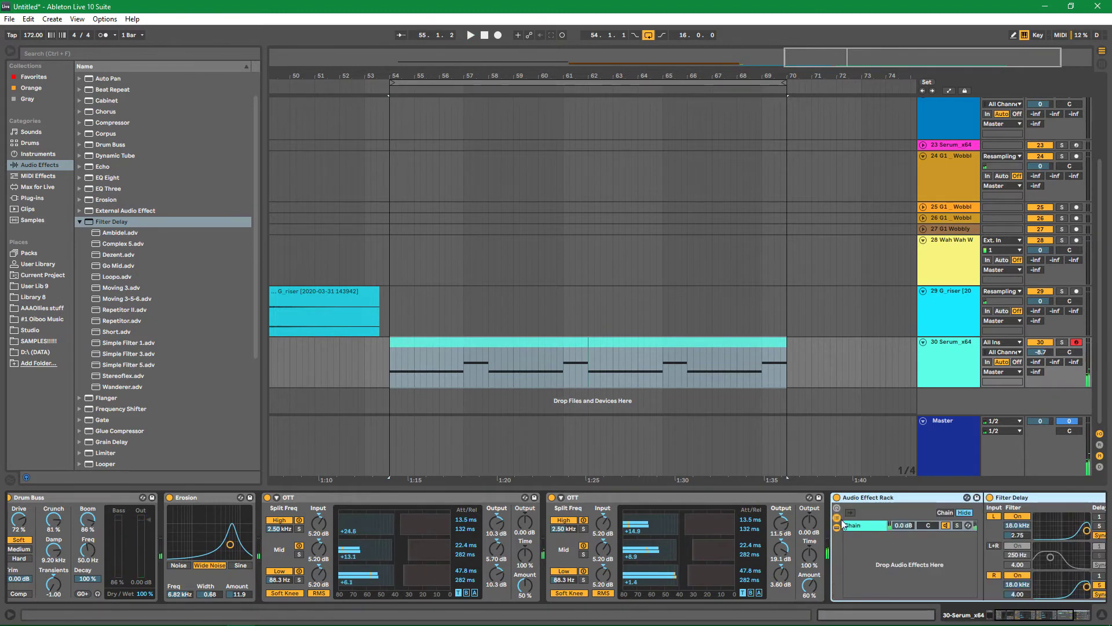
{"action": "right_click", "coordinate": [864, 555]}
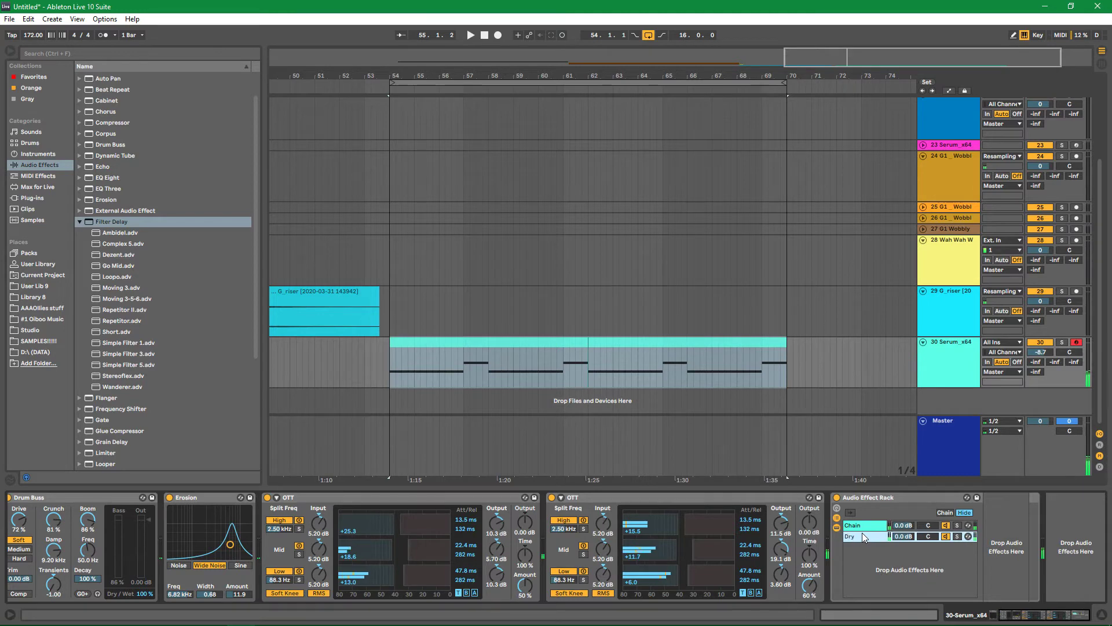
{"action": "left_click", "coordinate": [862, 534]}
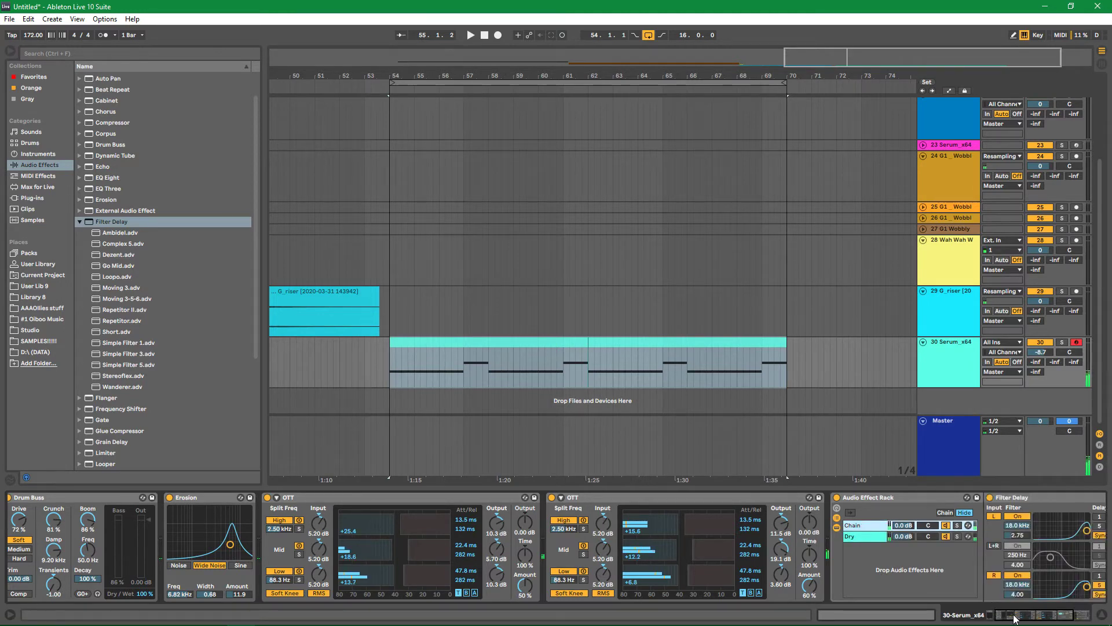
Insert an Auto Filter before the Filter Delay in the first chain, solo that chain and set the high-pass cutoff to 3.32 kHz
{"action": "left_click_drag", "start_coordinate": [1015, 619], "coordinate": [1030, 619]}
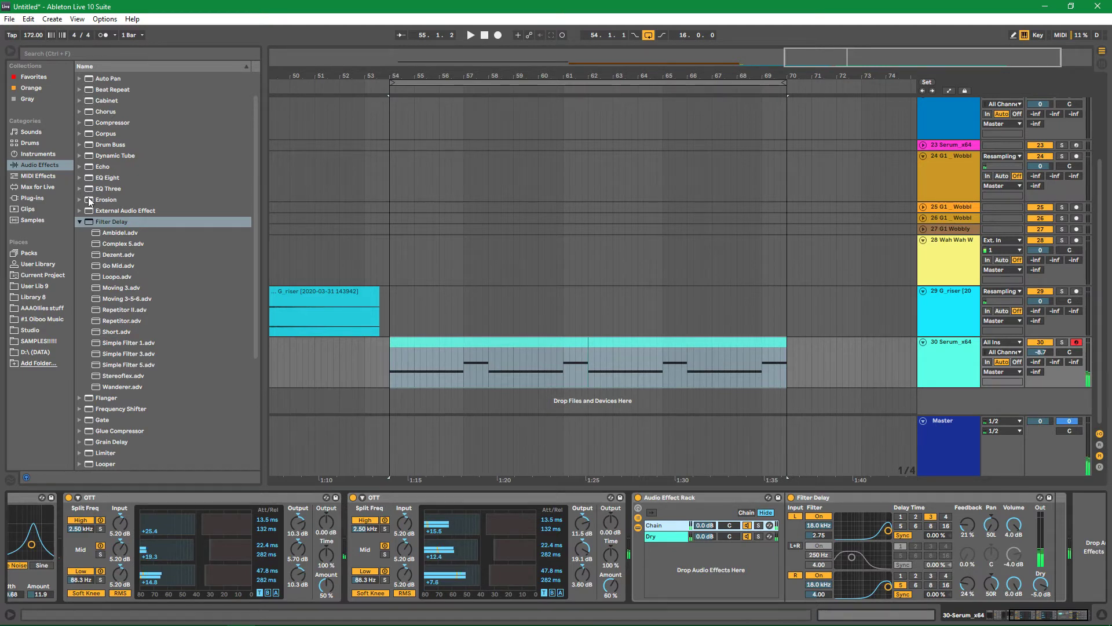
{"action": "left_click", "coordinate": [80, 222]}
{"action": "scroll", "coordinate": [107, 124], "scroll_direction": "up", "scroll_amount": 1}
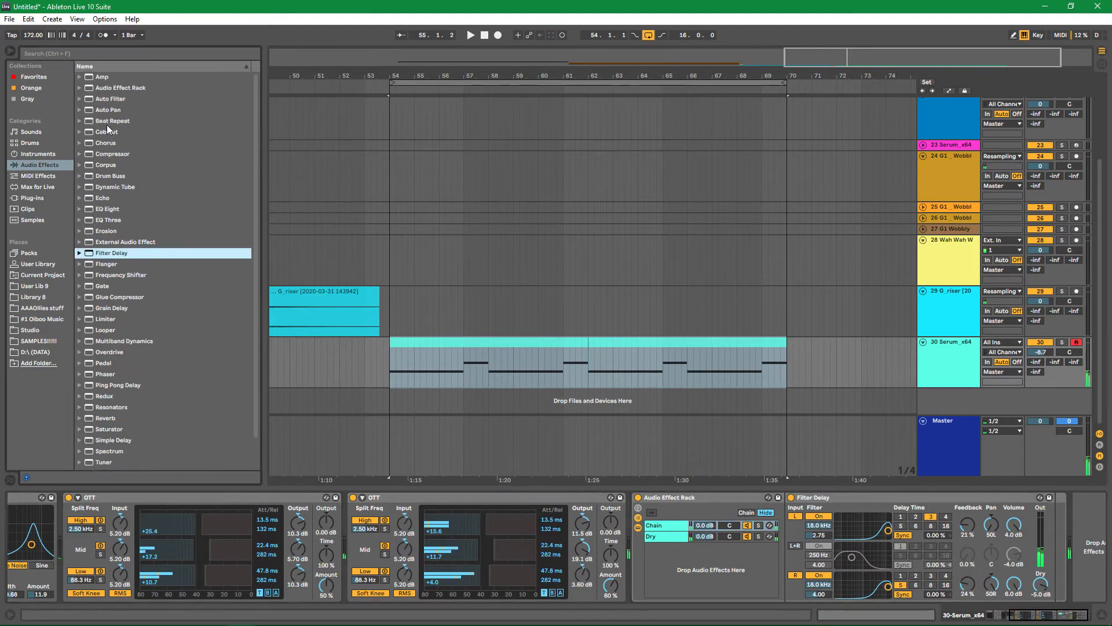
{"action": "left_click_drag", "start_coordinate": [101, 100], "coordinate": [797, 538]}
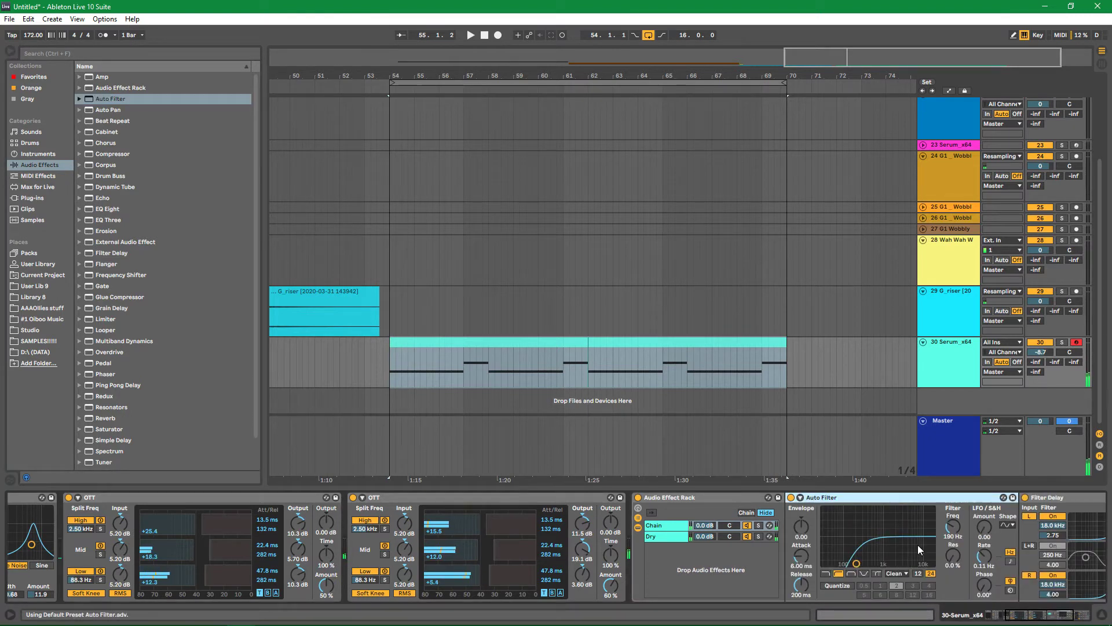
{"action": "key", "text": "space"}
{"action": "left_click", "coordinate": [759, 525]}
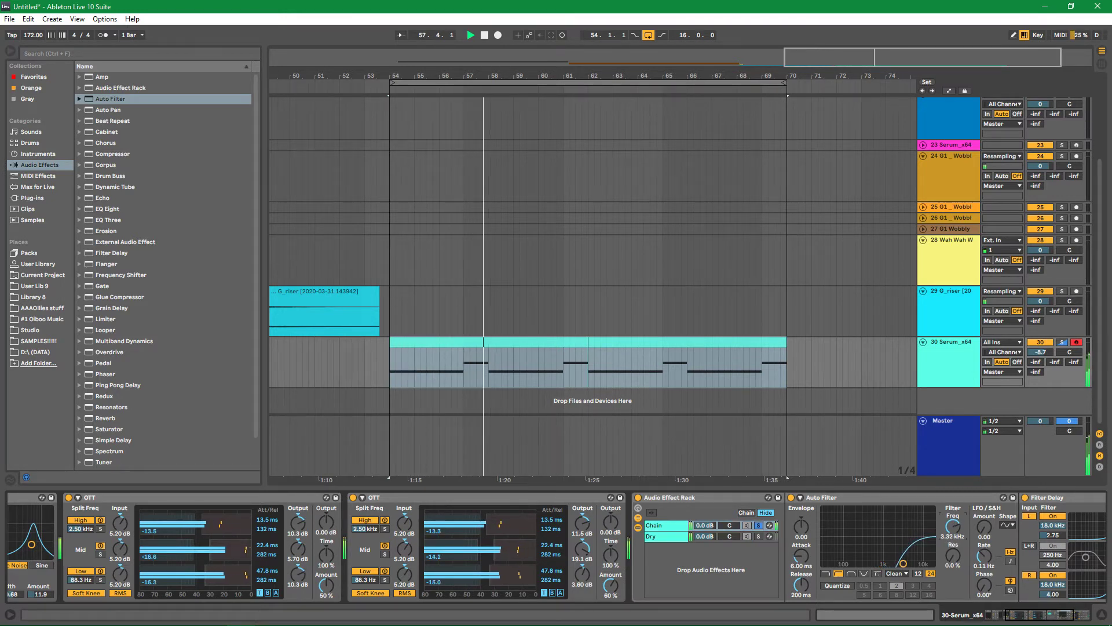
Solo the Dry chain and add an Auto Filter to it, set to low-pass with a 4.20 kHz cutoff
{"action": "left_click", "coordinate": [759, 536]}
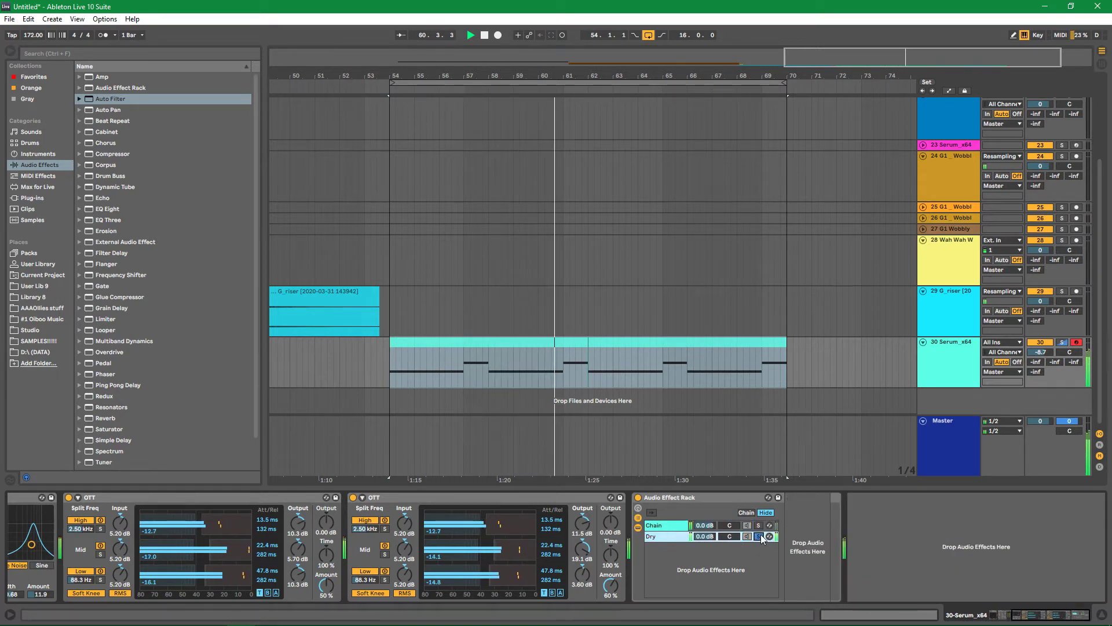
{"action": "left_click_drag", "start_coordinate": [106, 100], "coordinate": [804, 557]}
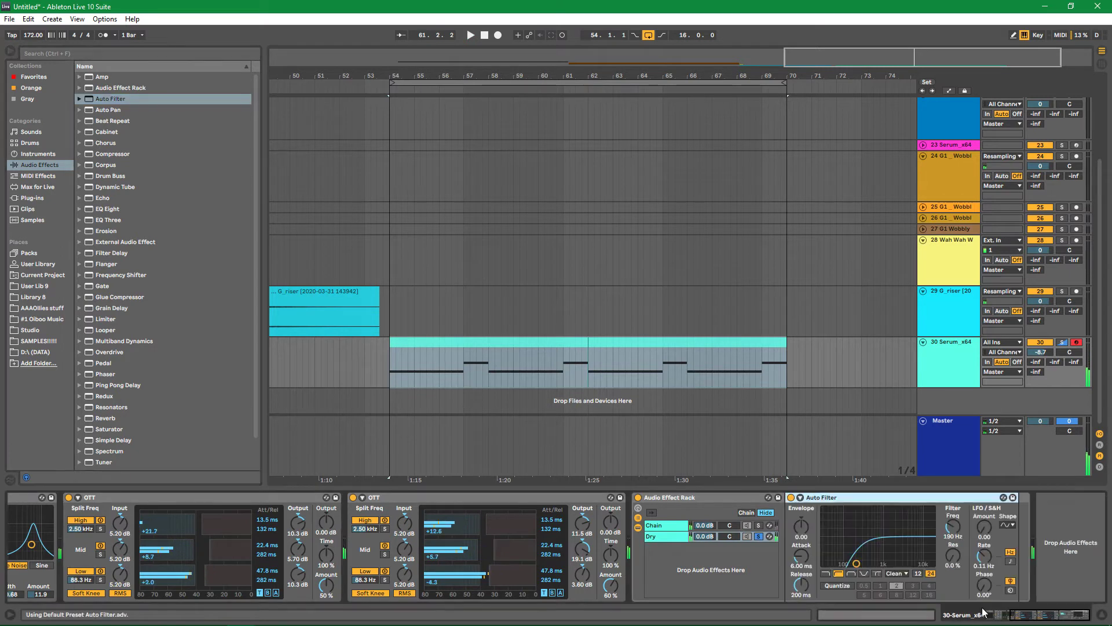
{"action": "left_click", "coordinate": [825, 573]}
{"action": "key", "text": "space"}
{"action": "left_click_drag", "start_coordinate": [882, 563], "coordinate": [907, 564]}
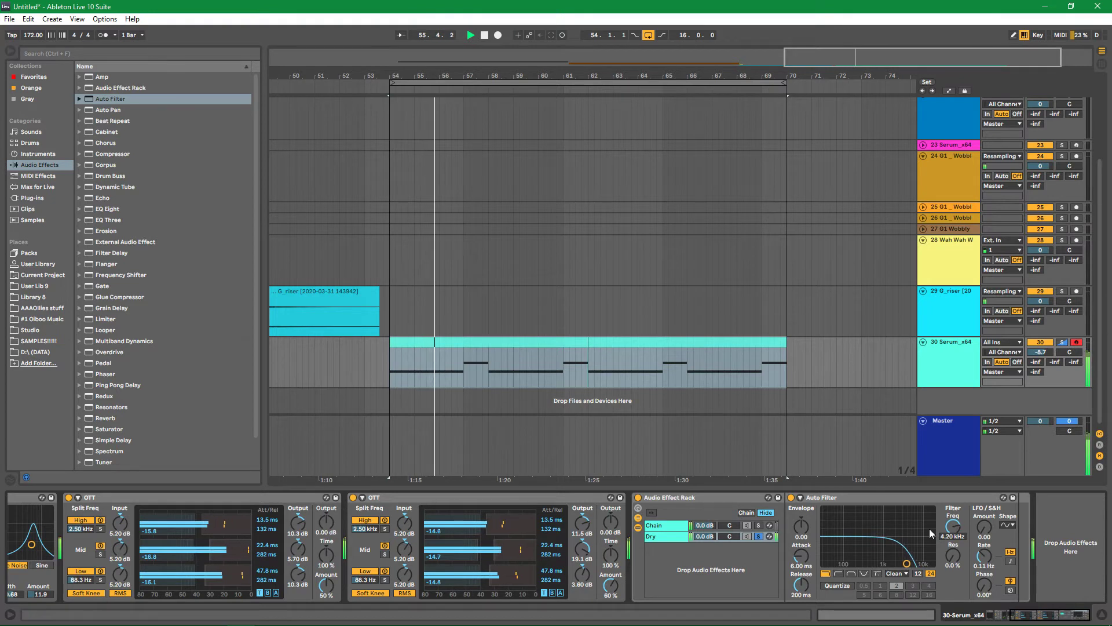
Compare the Auto Filter settings of the two rack chains and turn off the Dry chain's solo
{"action": "left_click", "coordinate": [683, 527]}
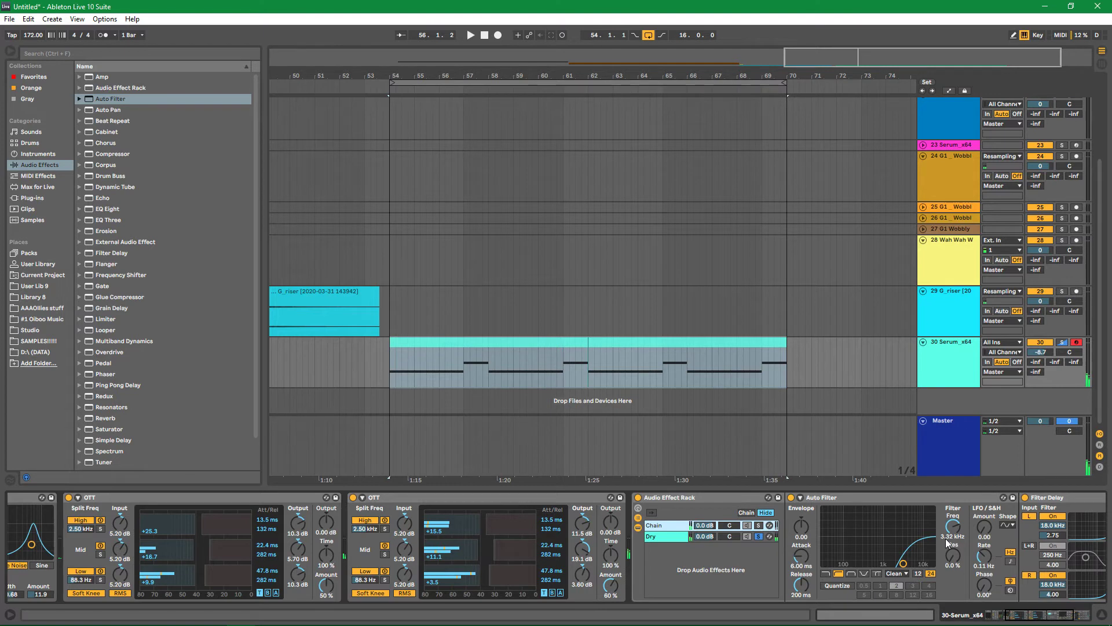
{"action": "left_click", "coordinate": [670, 538]}
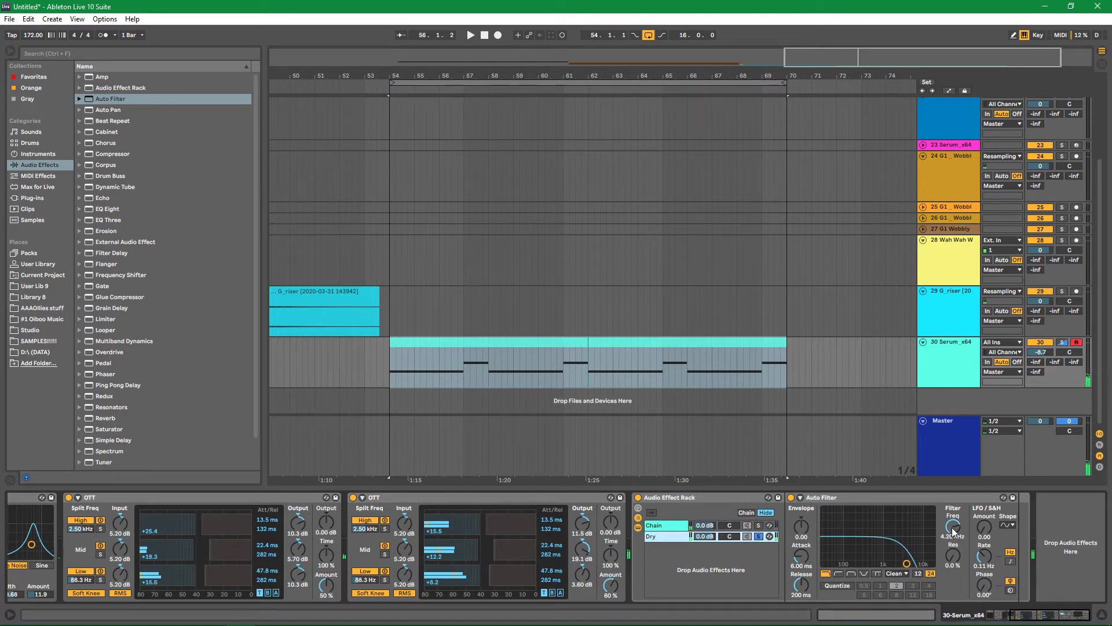
{"action": "left_click", "coordinate": [663, 527]}
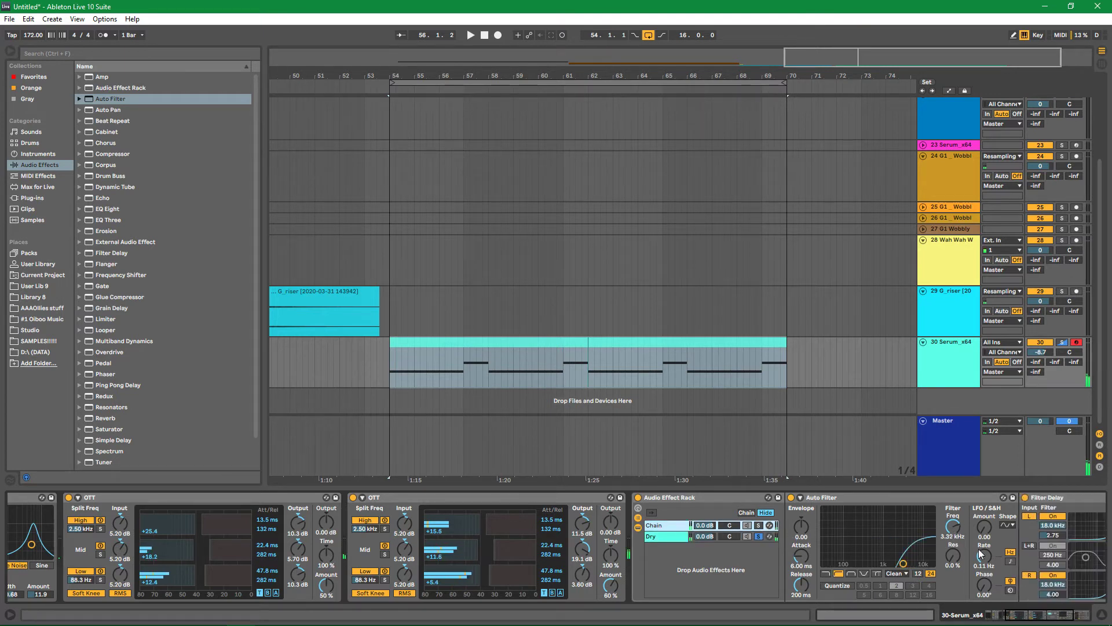
{"action": "left_click", "coordinate": [666, 536]}
{"action": "left_click", "coordinate": [666, 526]}
{"action": "left_click", "coordinate": [669, 536]}
{"action": "left_click", "coordinate": [669, 525]}
{"action": "left_click", "coordinate": [669, 534]}
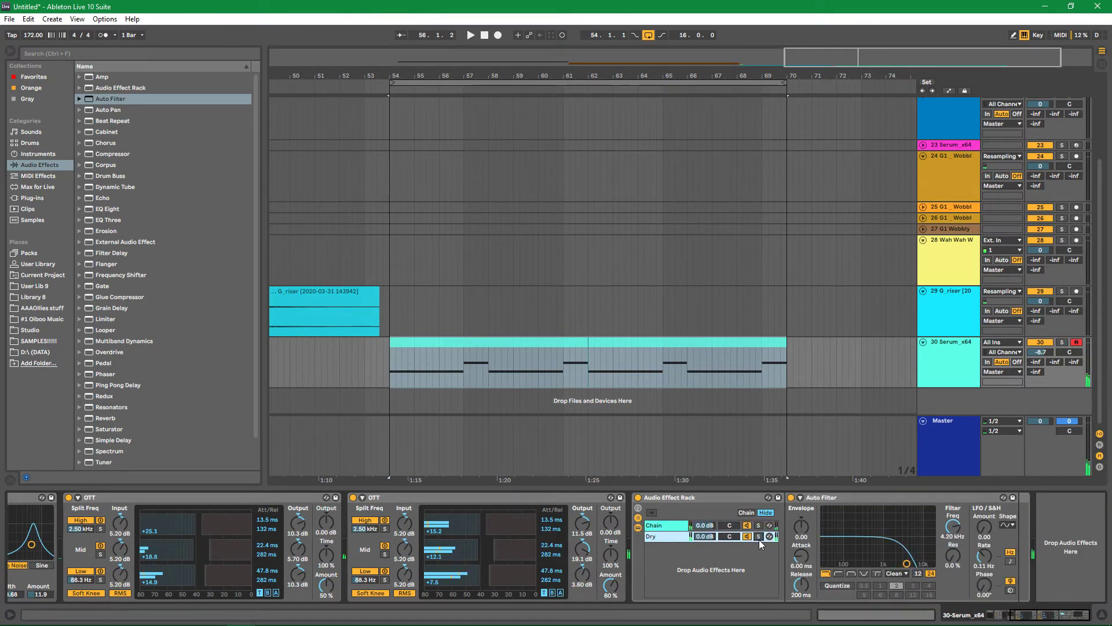
Rename the Filter Delay chain High and lower its volume to -9.0 dB
{"action": "key", "text": "space"}
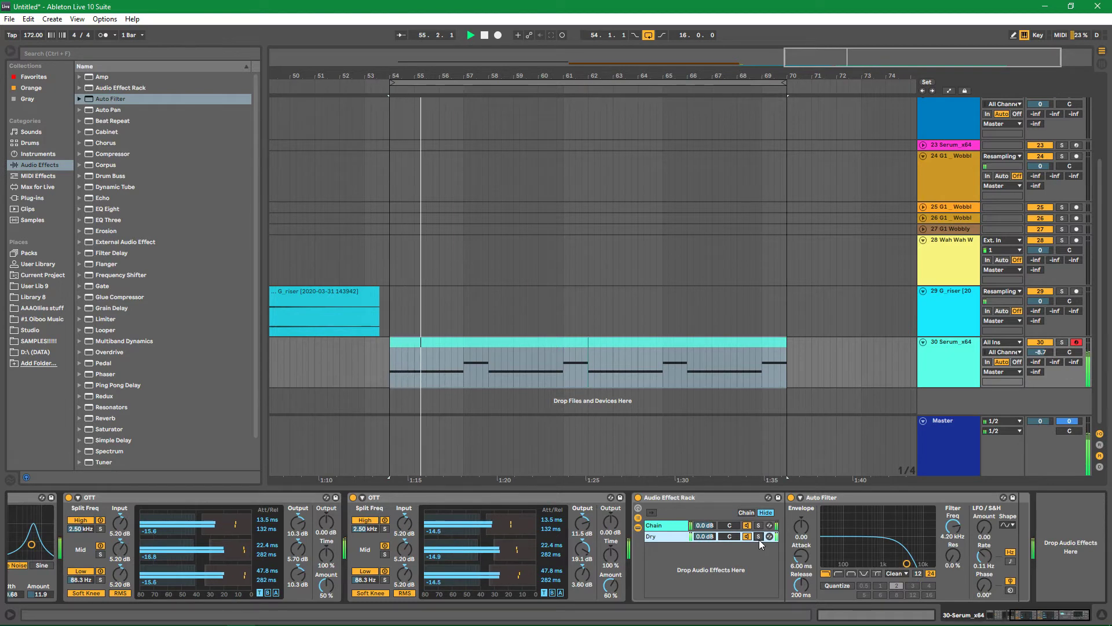
{"action": "left_click", "coordinate": [704, 538]}
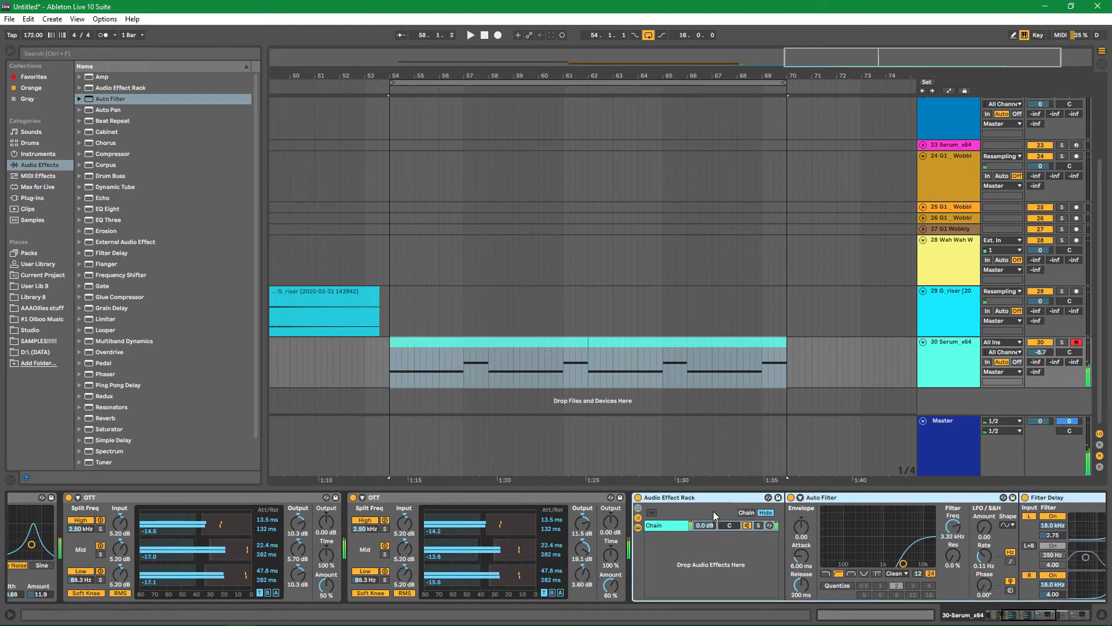
{"action": "key", "text": "ctrl+z"}
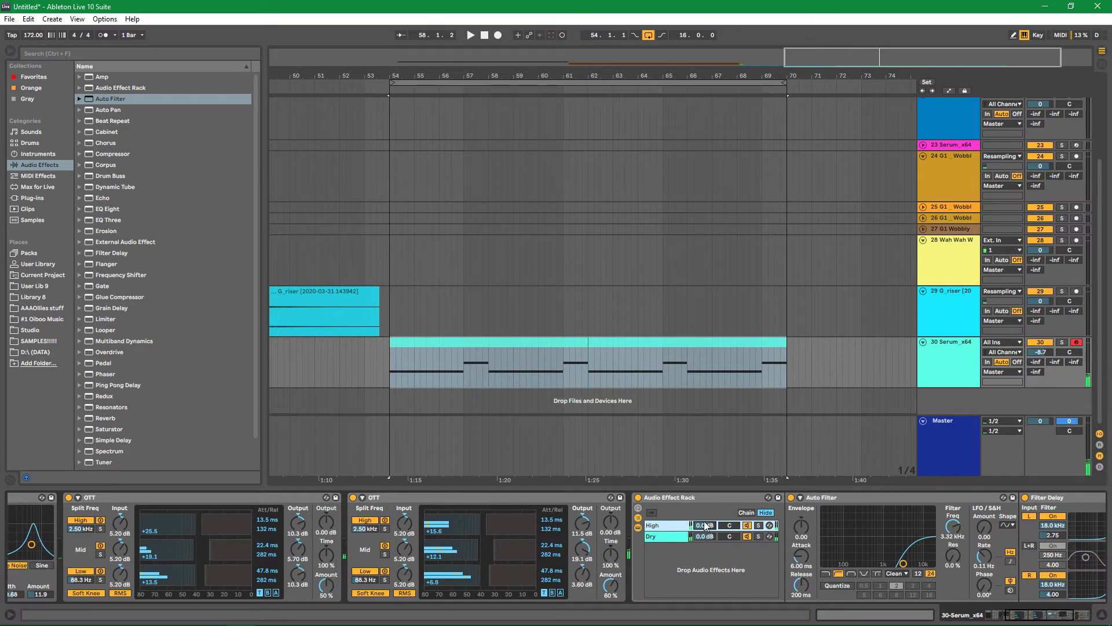
{"action": "key", "text": "space"}
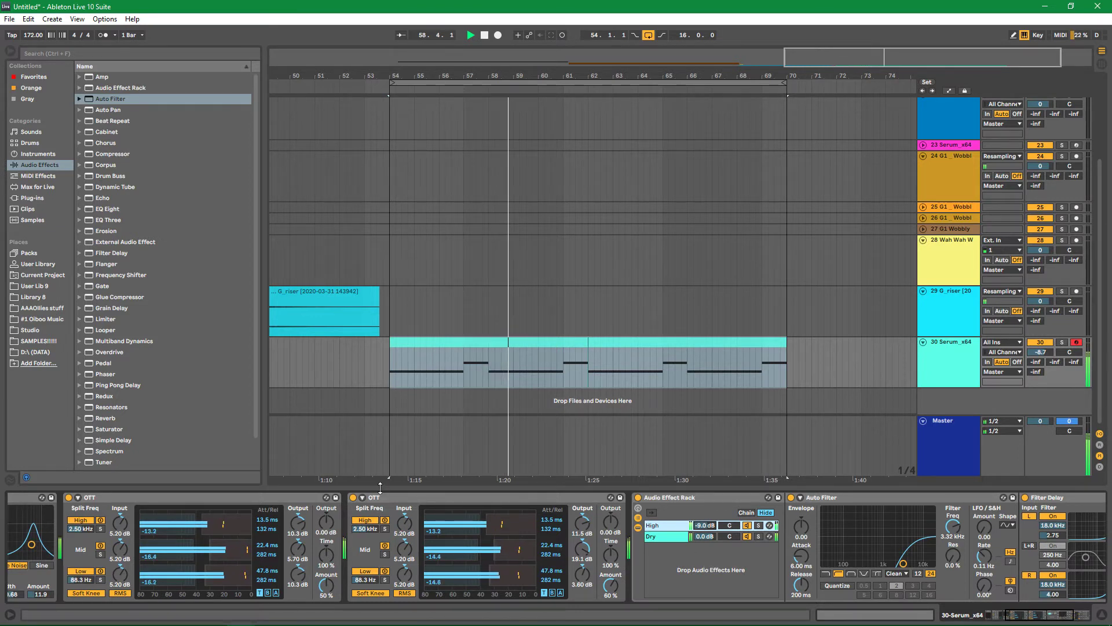
Remove the second OTT from the device chain and collapse the Audio Effect Rack and the remaining OTT
{"action": "left_click", "coordinate": [353, 497]}
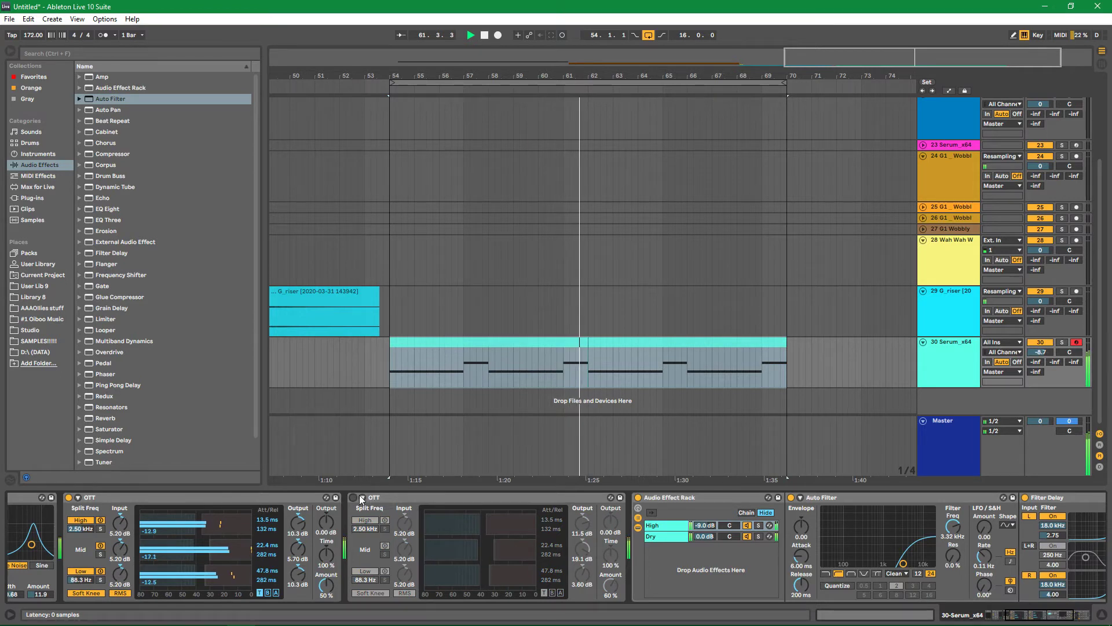
{"action": "right_click", "coordinate": [391, 499]}
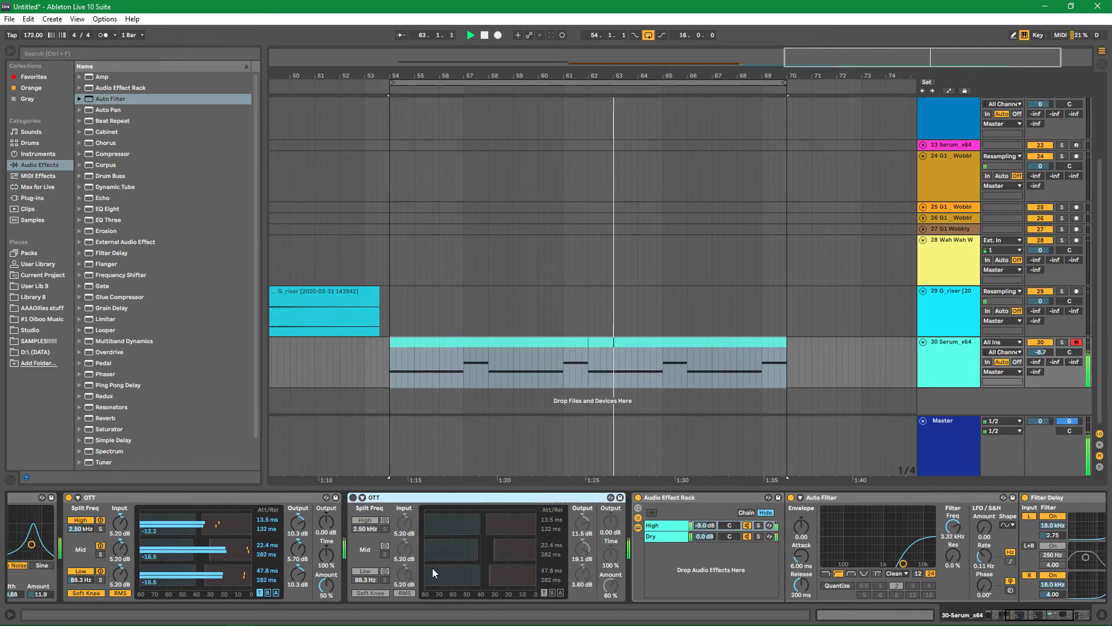
{"action": "left_click", "coordinate": [432, 567]}
{"action": "double_click", "coordinate": [412, 496]}
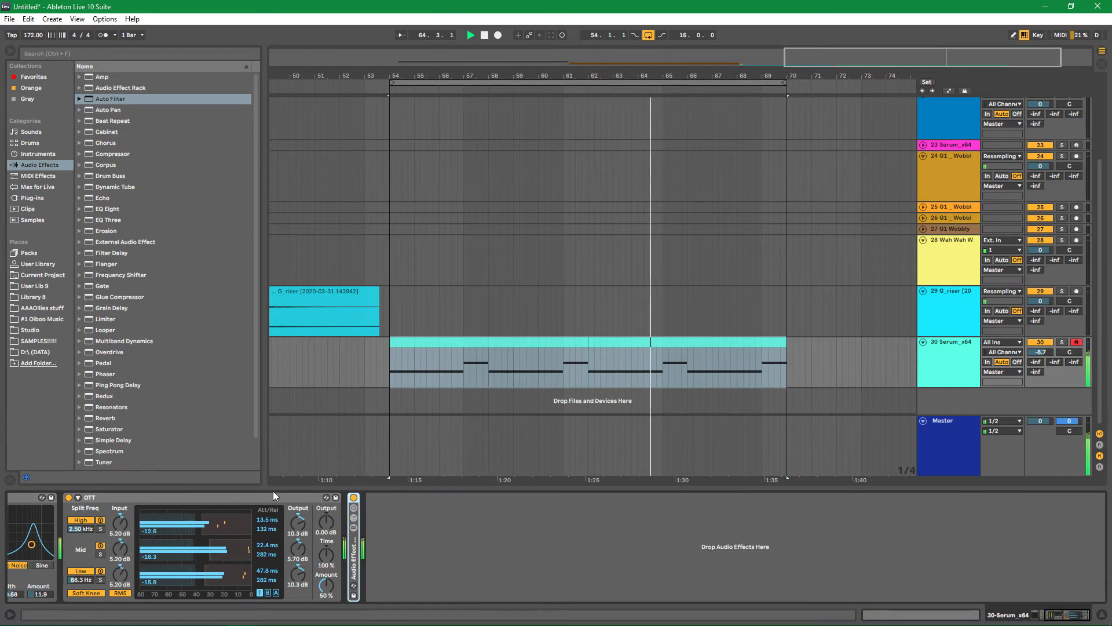
{"action": "double_click", "coordinate": [231, 499]}
{"action": "key", "text": "space"}
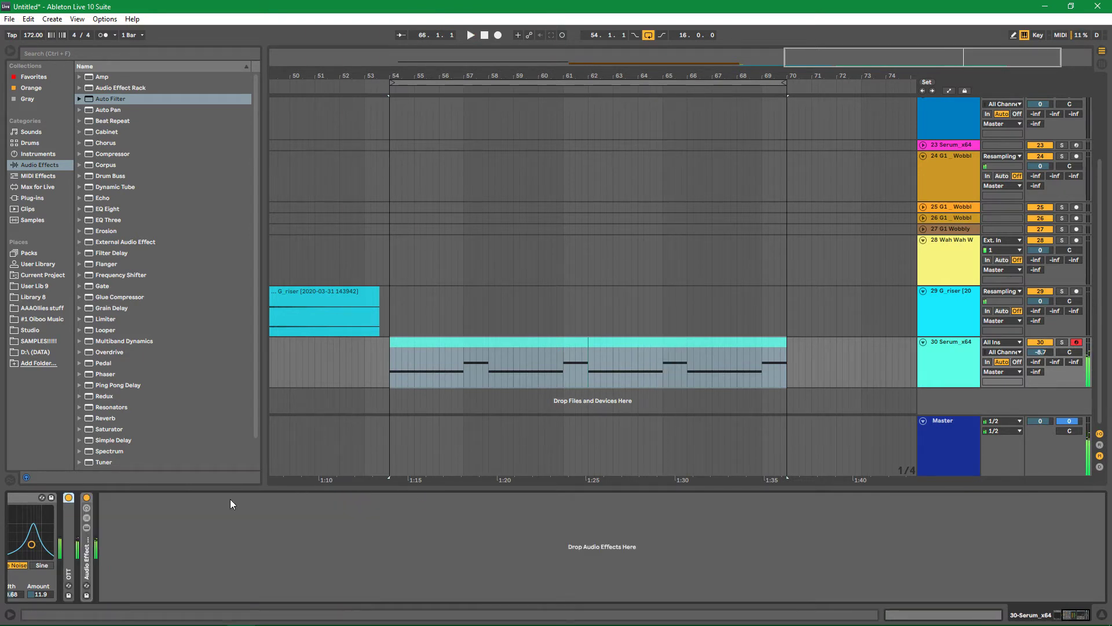
Add a Glue Compressor after the rack with threshold -33.3 dB, makeup 14.6 dB and Soft clipping enabled
{"action": "left_click", "coordinate": [1068, 618]}
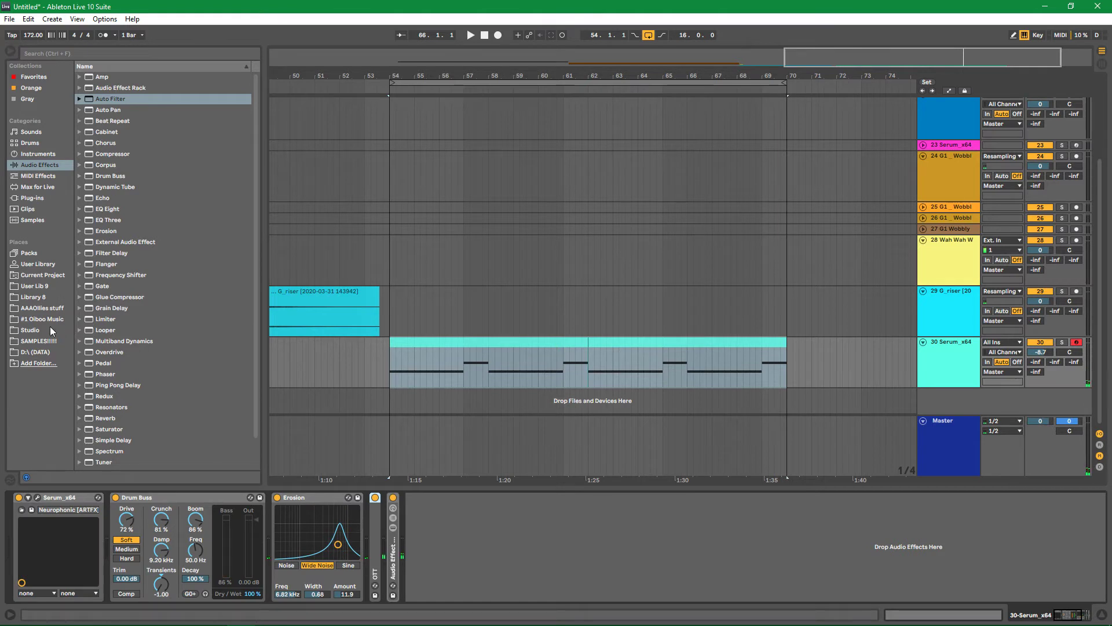
{"action": "scroll", "coordinate": [122, 308], "scroll_direction": "down", "scroll_amount": 1}
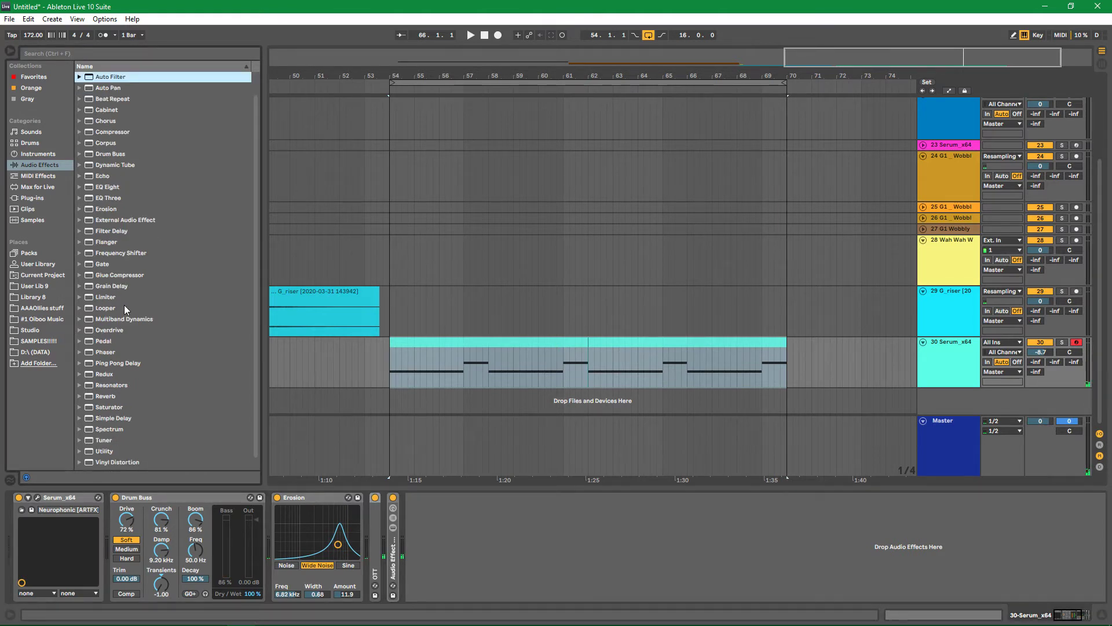
{"action": "scroll", "coordinate": [124, 305], "scroll_direction": "down", "scroll_amount": 1}
{"action": "left_click", "coordinate": [113, 265]}
{"action": "left_click_drag", "start_coordinate": [441, 570], "coordinate": [474, 614]}
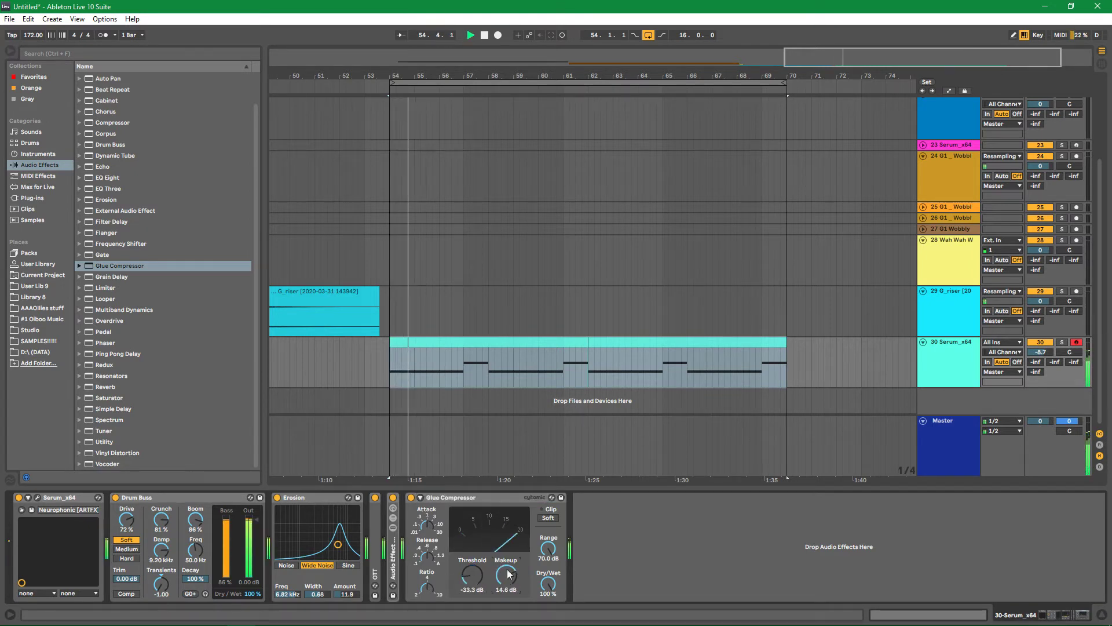
{"action": "left_click", "coordinate": [548, 517]}
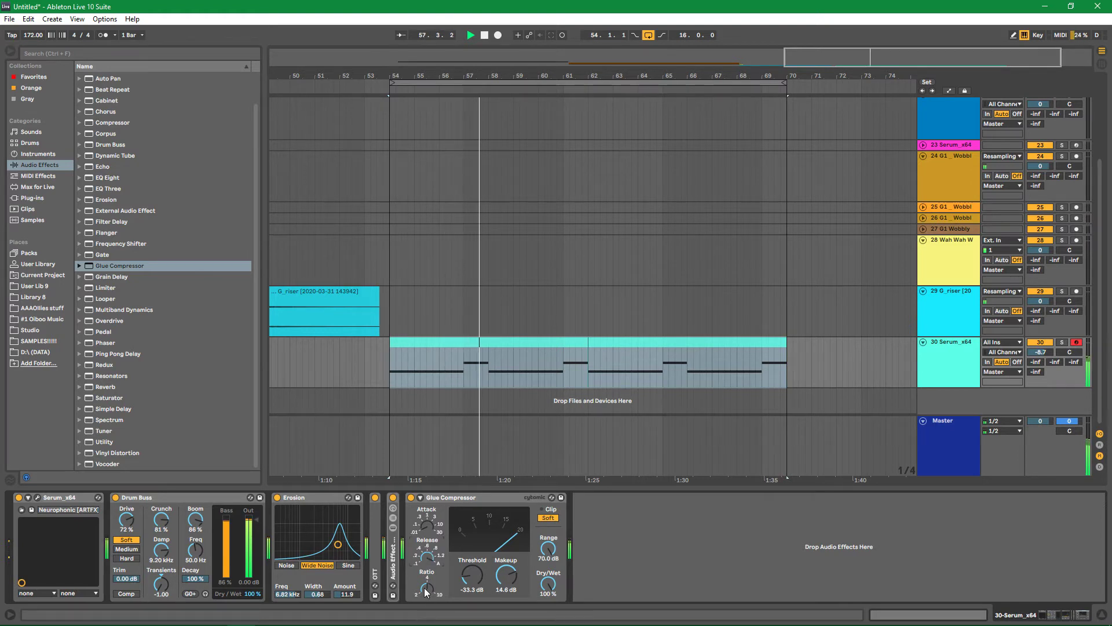
Set the Glue Compressor's threshold to -23.8 dB during playback and stop playback
{"action": "left_click_drag", "start_coordinate": [473, 577], "coordinate": [472, 559]}
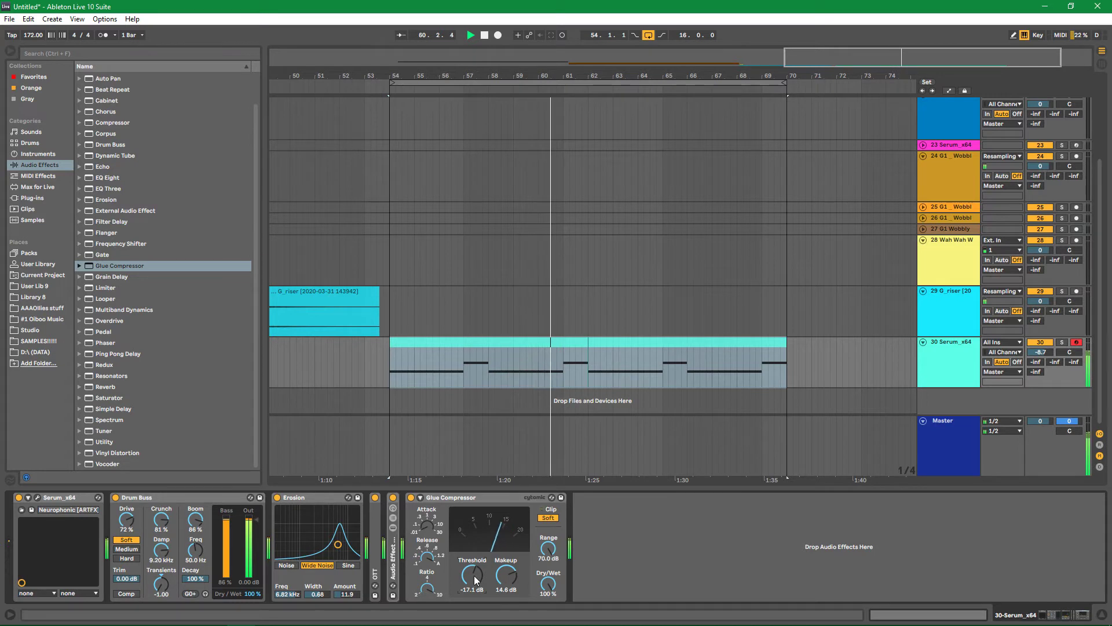
{"action": "left_click_drag", "start_coordinate": [474, 577], "coordinate": [474, 588]}
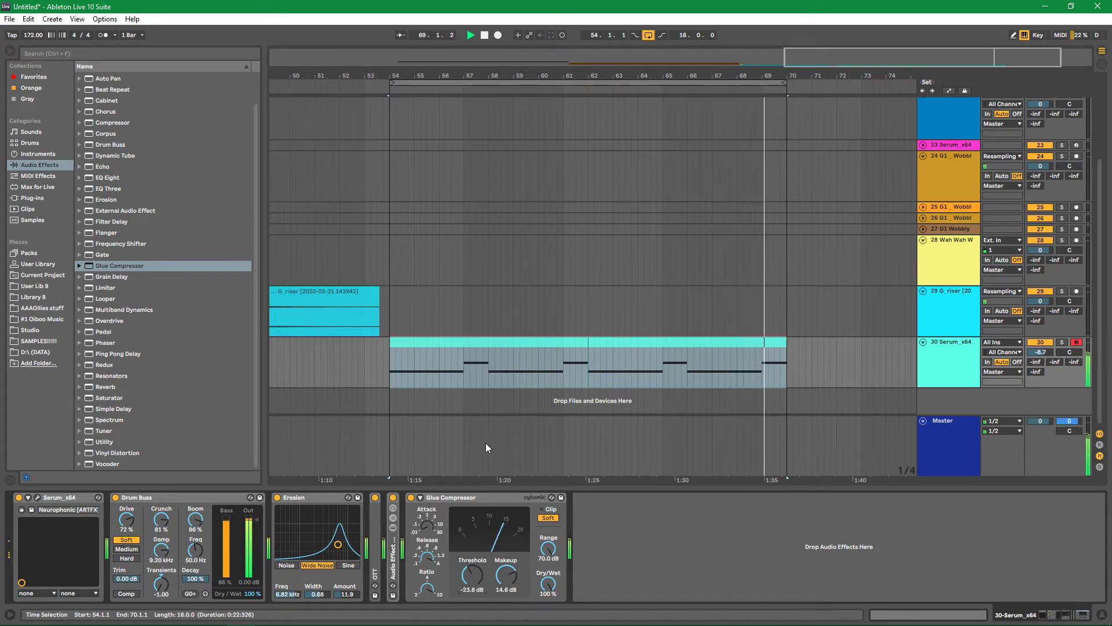
{"action": "key", "text": "space"}
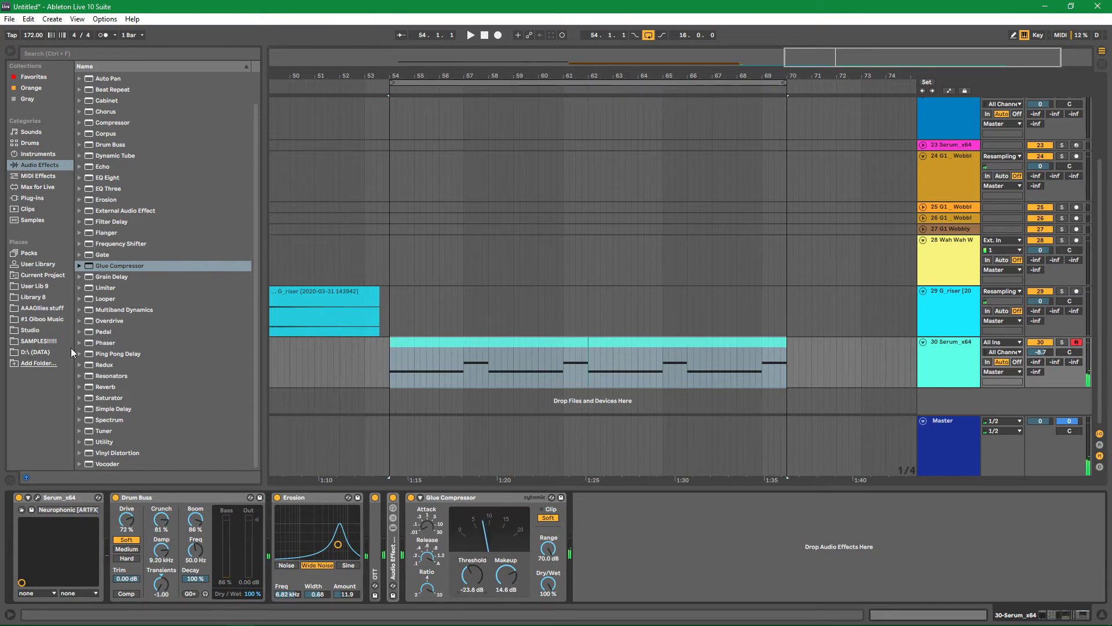
Add the bridged Voxengo SPAN.64 analyzer after the Glue Compressor and close its window
{"action": "left_click", "coordinate": [39, 198]}
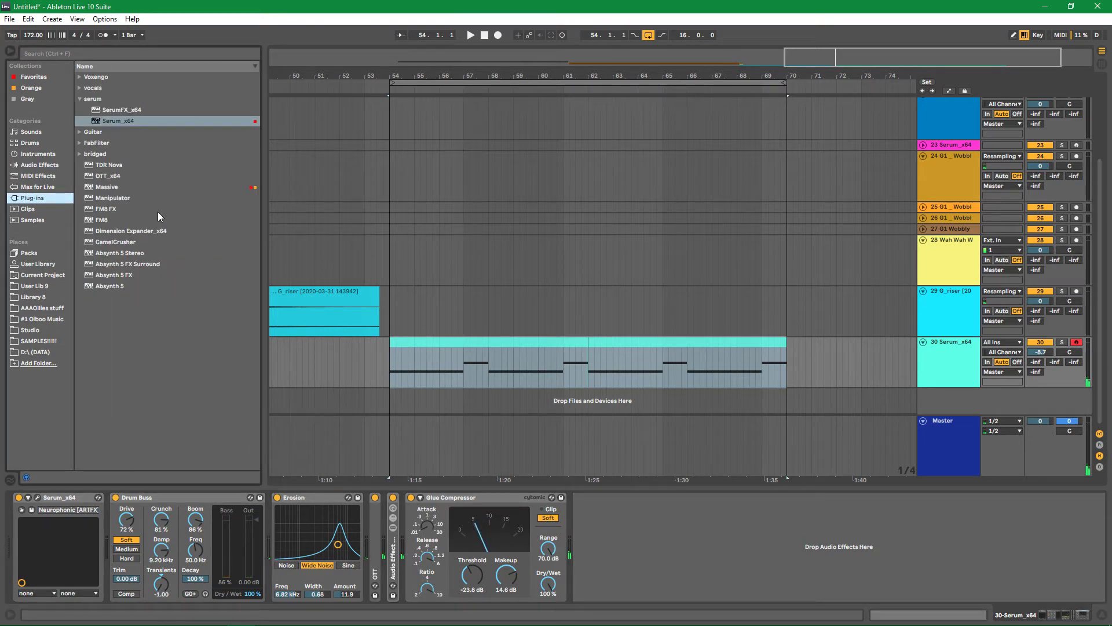
{"action": "left_click", "coordinate": [79, 99]}
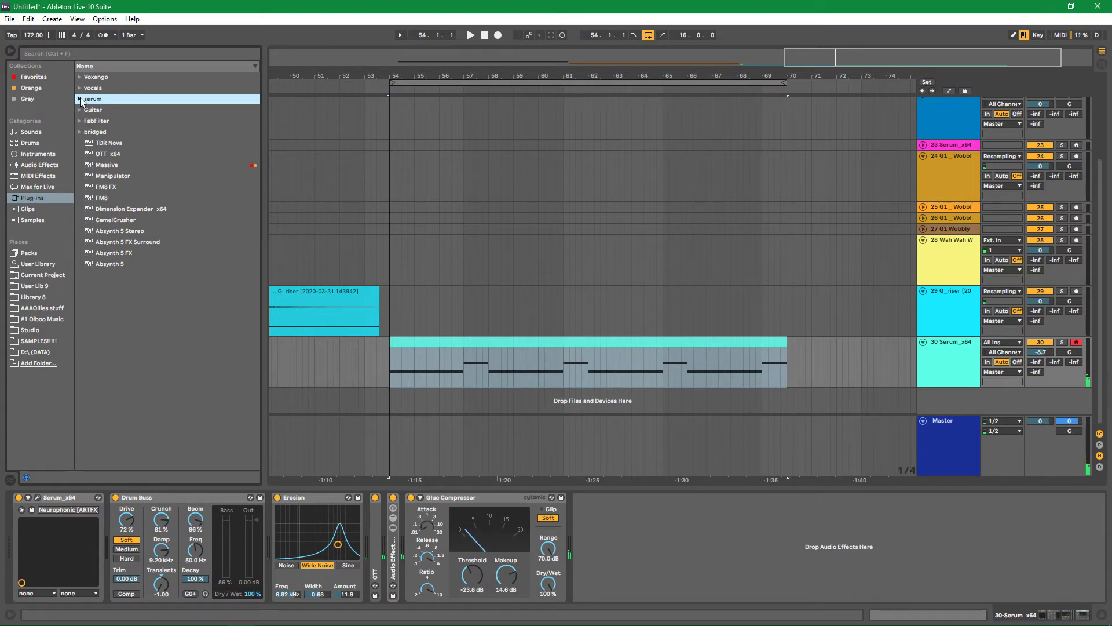
{"action": "left_click", "coordinate": [78, 131]}
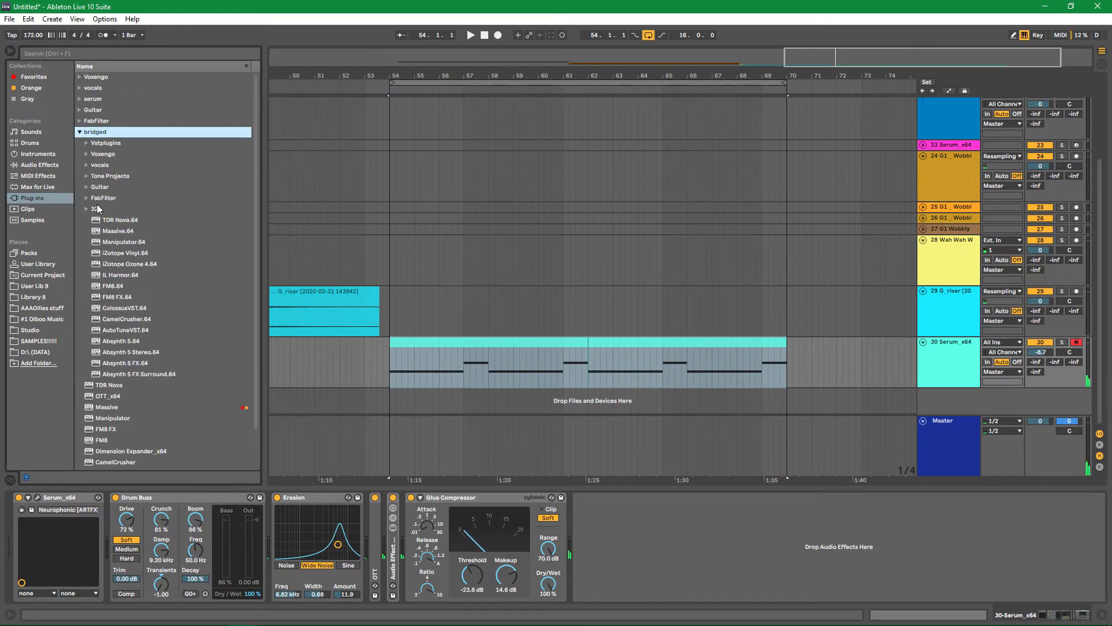
{"action": "left_click", "coordinate": [83, 153]}
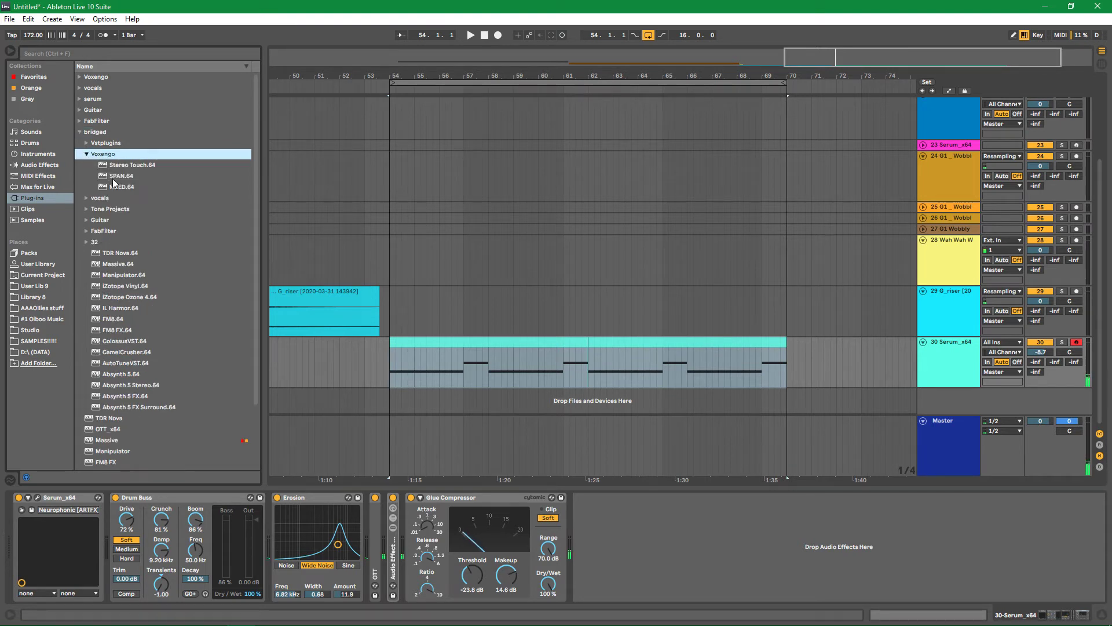
{"action": "double_click", "coordinate": [117, 177]}
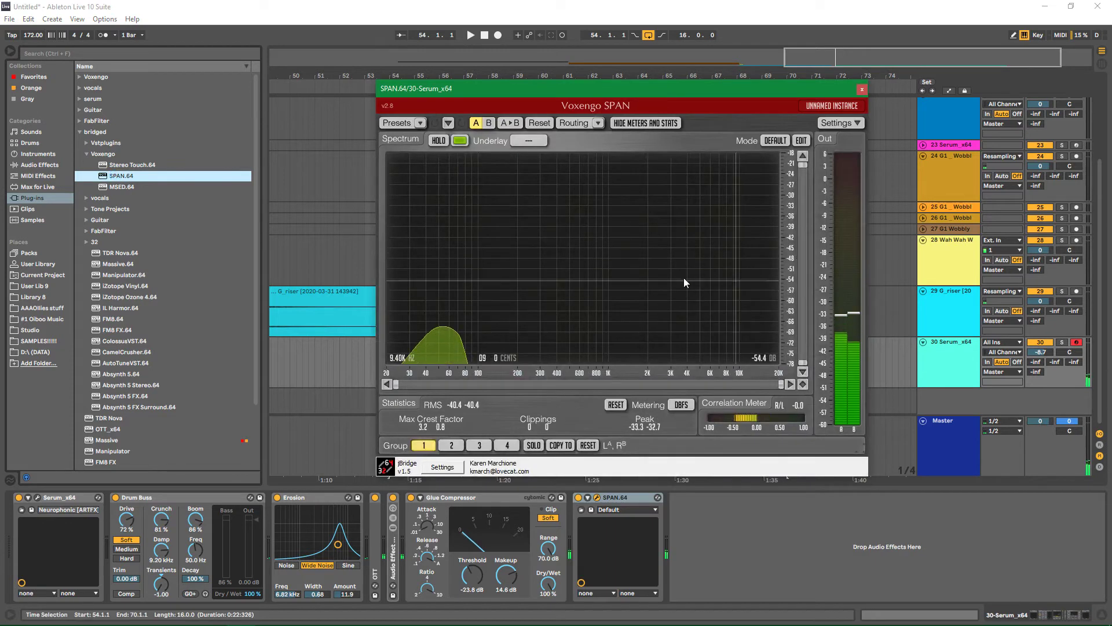
{"action": "left_click", "coordinate": [861, 90]}
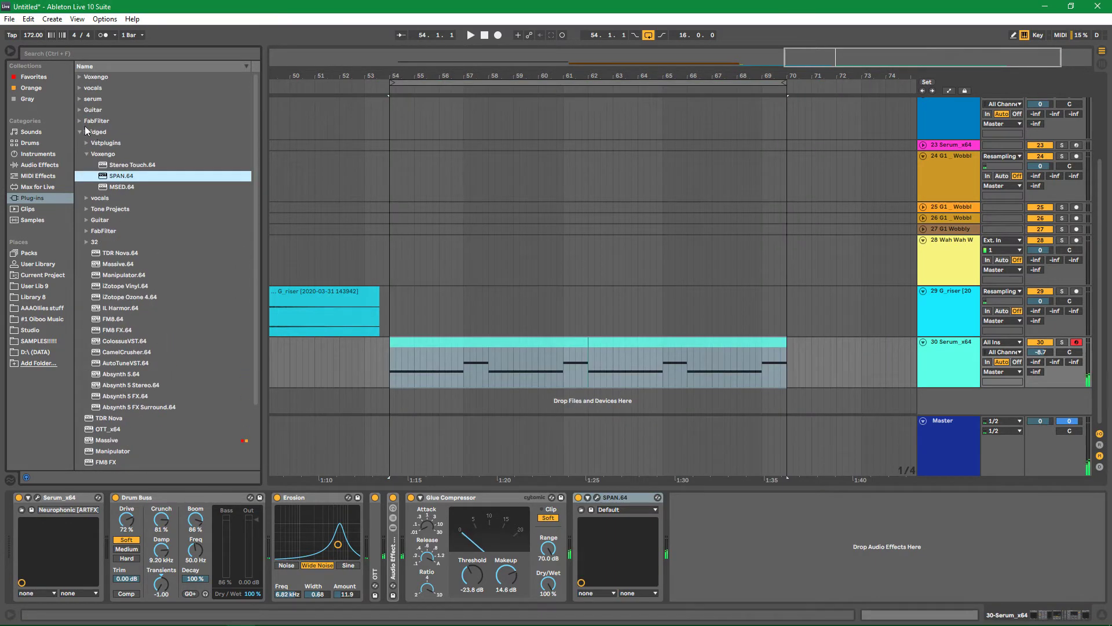
Add the non-bridged Voxengo SPAN to the chain, enlarge its window and examine the bass spectrum during playback
{"action": "left_click", "coordinate": [80, 132]}
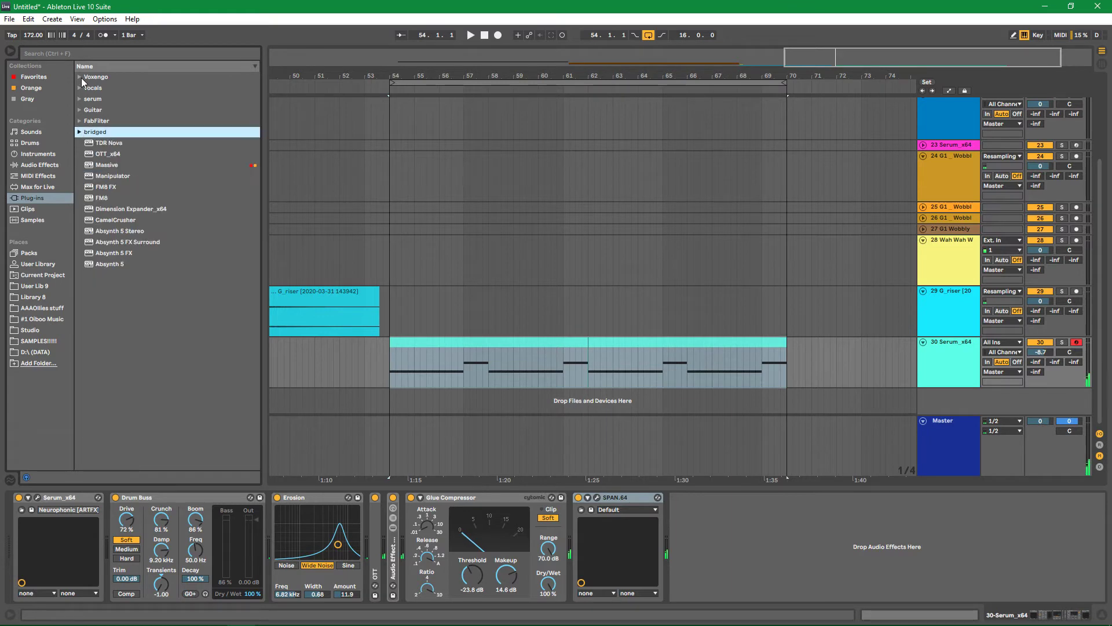
{"action": "left_click", "coordinate": [80, 77]}
{"action": "double_click", "coordinate": [110, 98]}
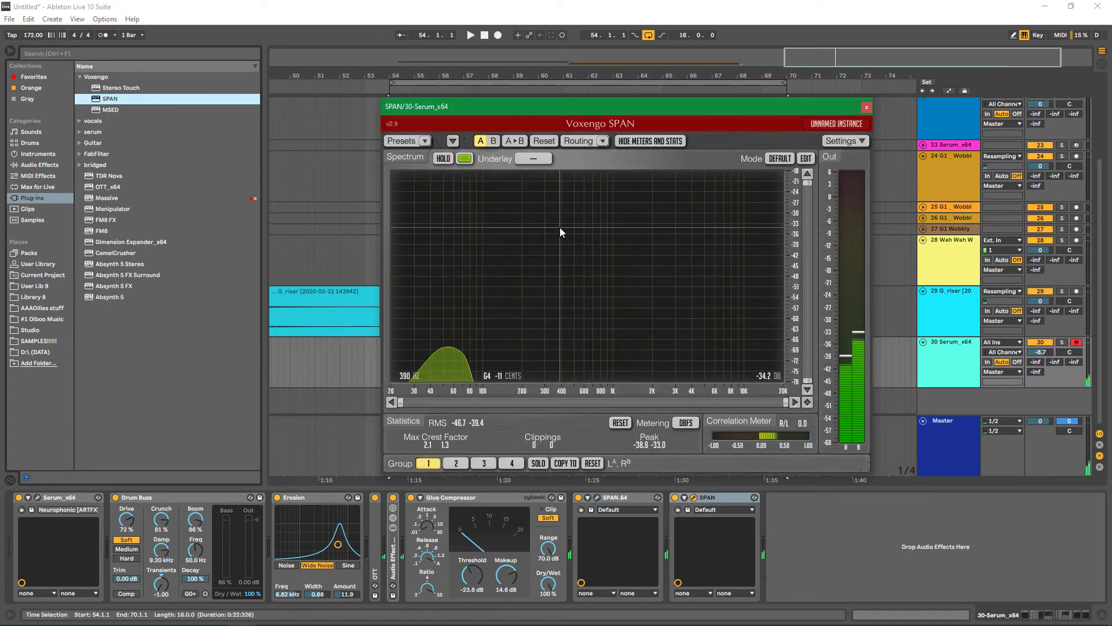
{"action": "key", "text": "space"}
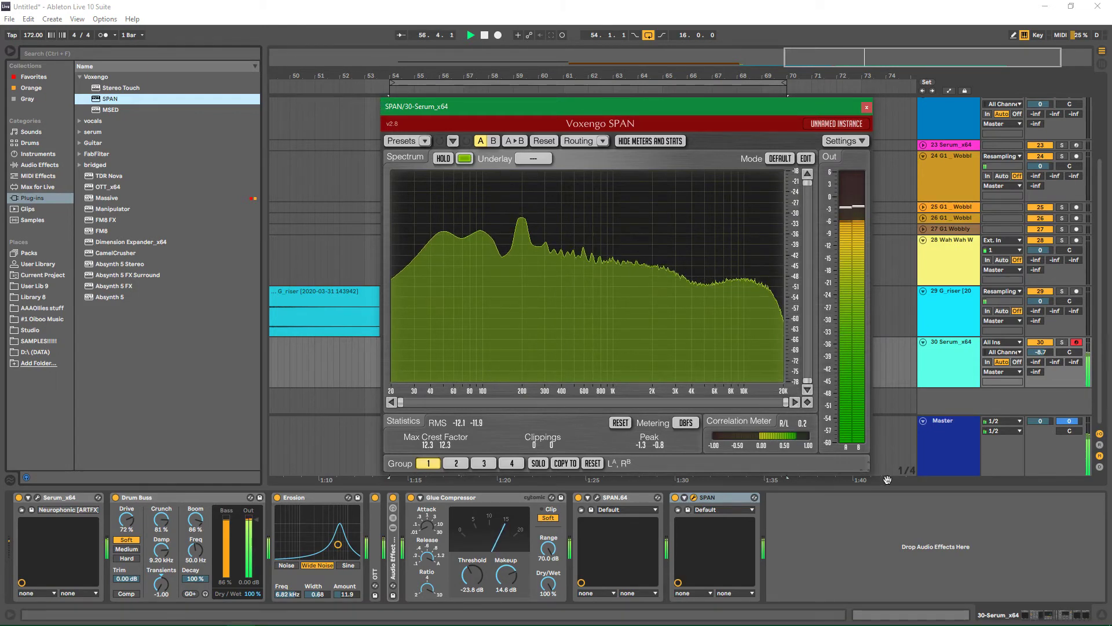
{"action": "left_click_drag", "start_coordinate": [869, 470], "coordinate": [1090, 555]}
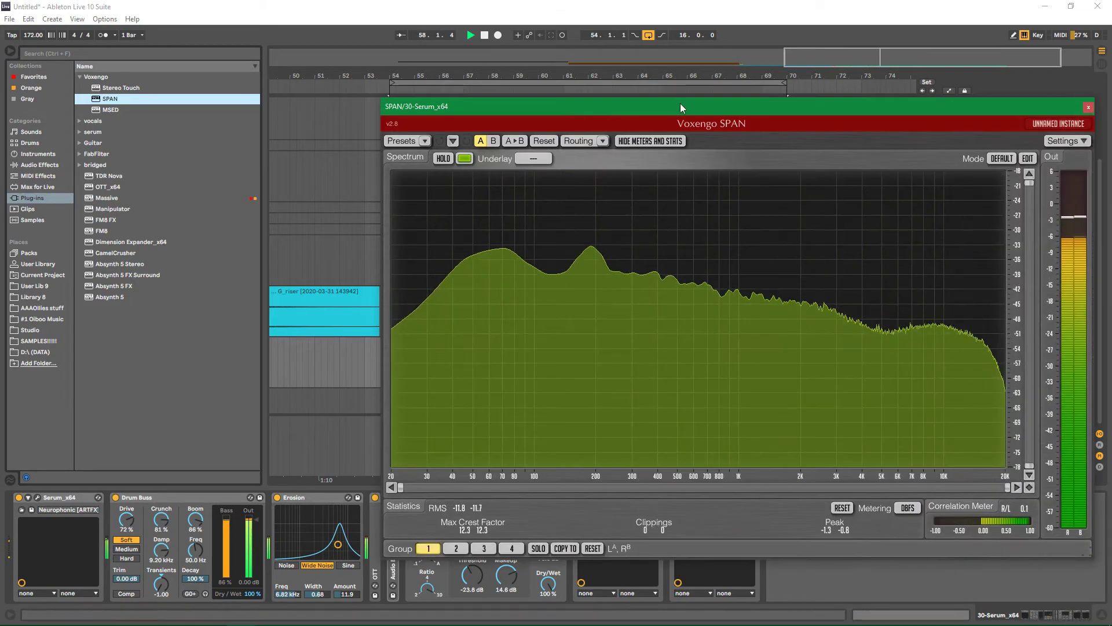
{"action": "left_click_drag", "start_coordinate": [680, 107], "coordinate": [452, 19]}
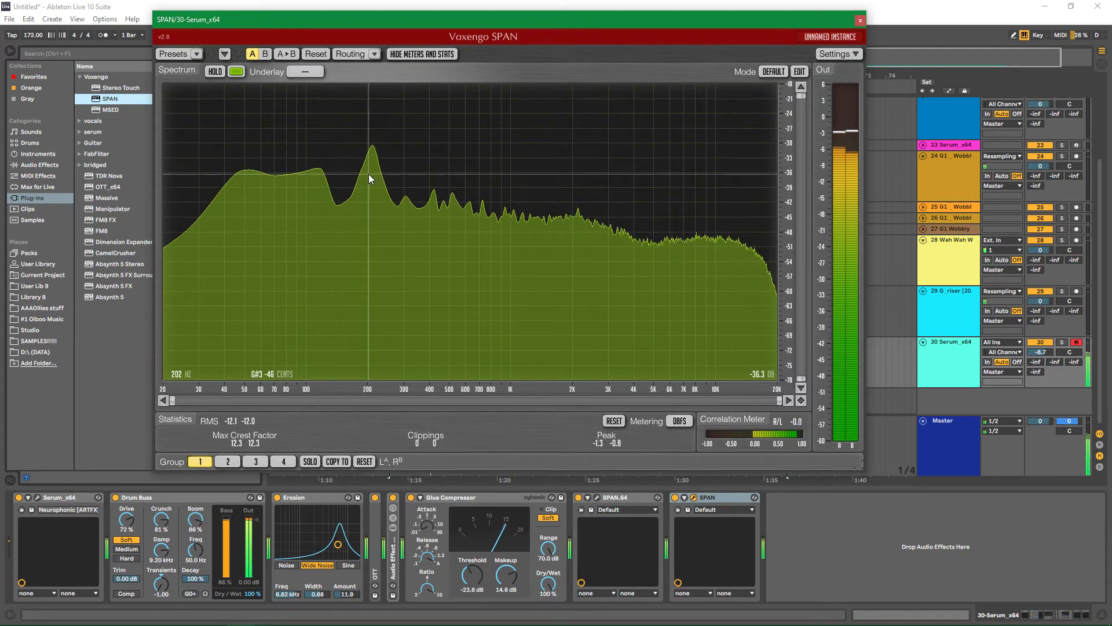
{"action": "left_click", "coordinate": [860, 20]}
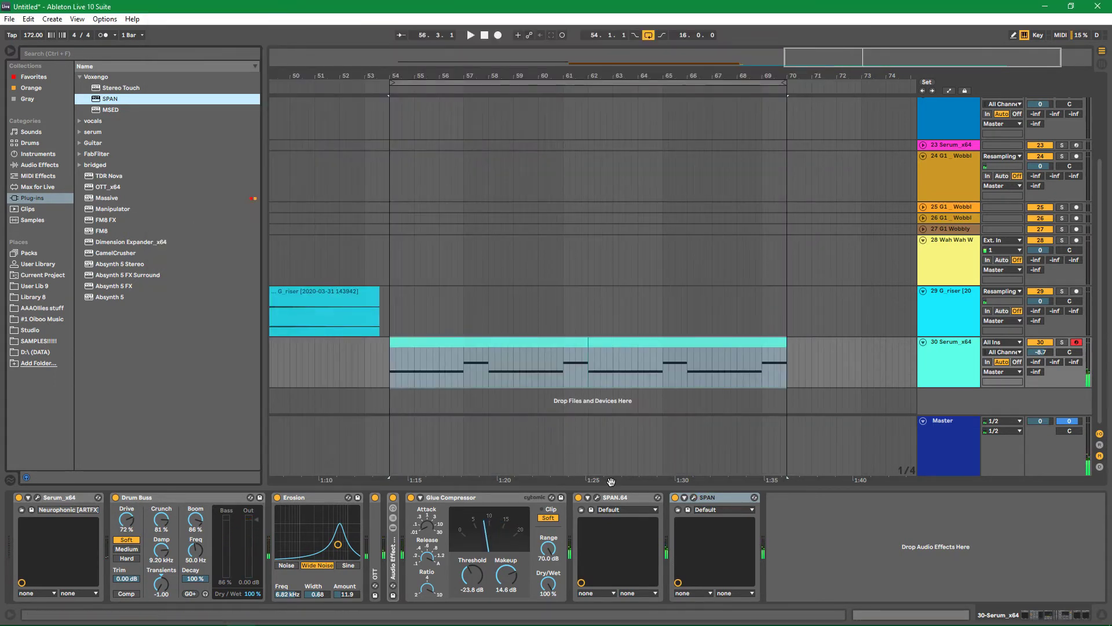
Delete the bridged SPAN.64 from the device chain
{"action": "left_click", "coordinate": [611, 497]}
{"action": "right_click", "coordinate": [611, 497]}
{"action": "left_click", "coordinate": [651, 565]}
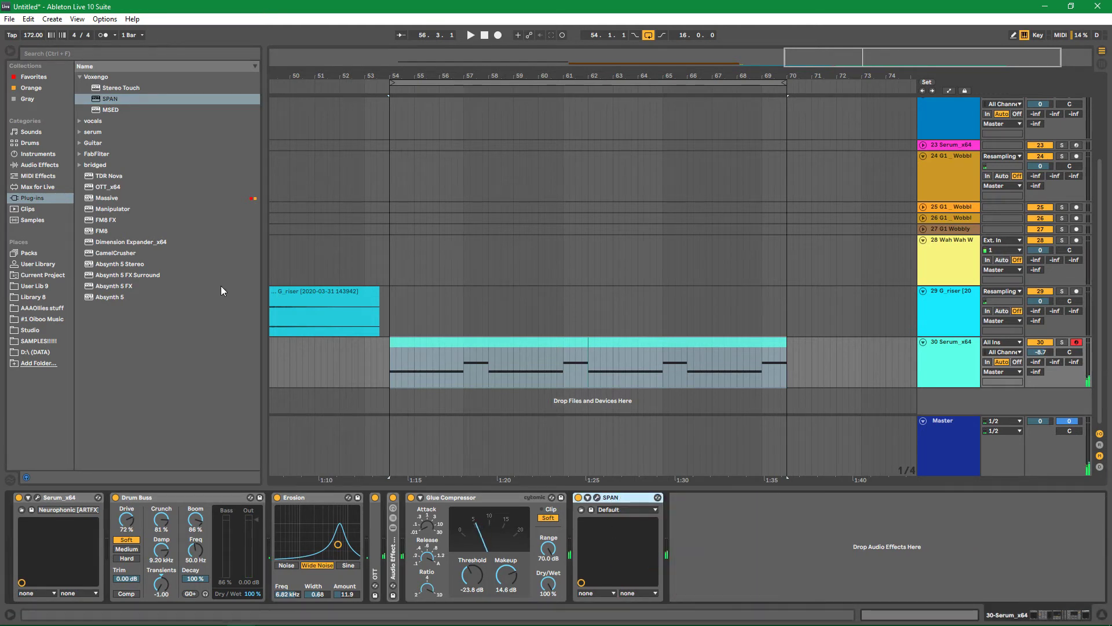
Insert an EQ Eight between the Glue Compressor and SPAN and turn off its first band
{"action": "left_click", "coordinate": [46, 166]}
{"action": "left_click", "coordinate": [113, 168]}
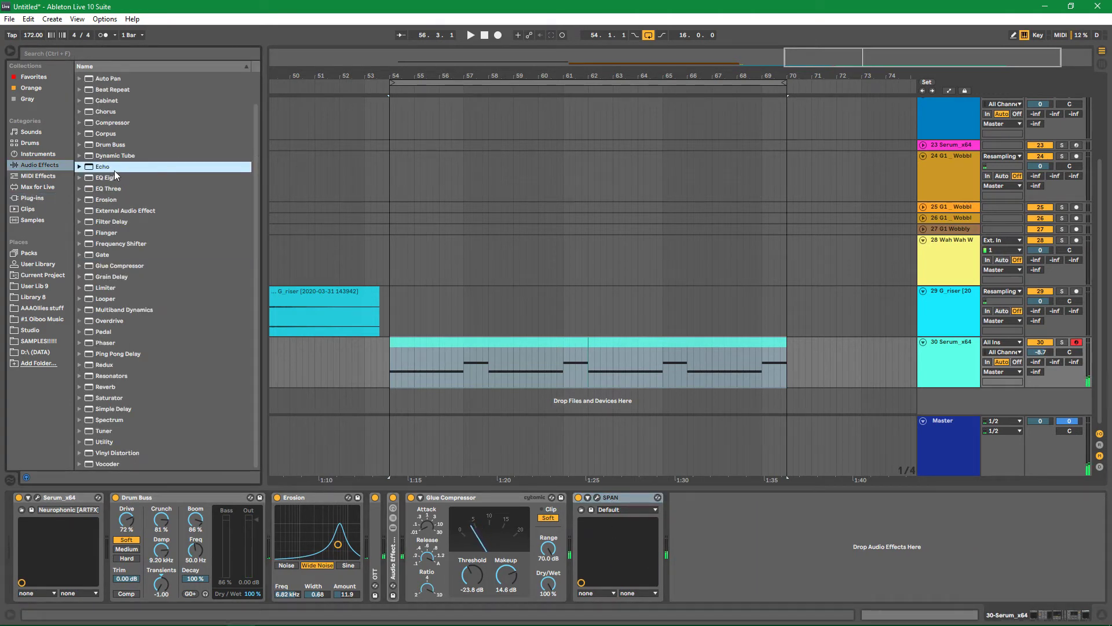
{"action": "left_click", "coordinate": [100, 180]}
{"action": "left_click_drag", "start_coordinate": [684, 551], "coordinate": [577, 550]}
{"action": "left_click", "coordinate": [613, 596]}
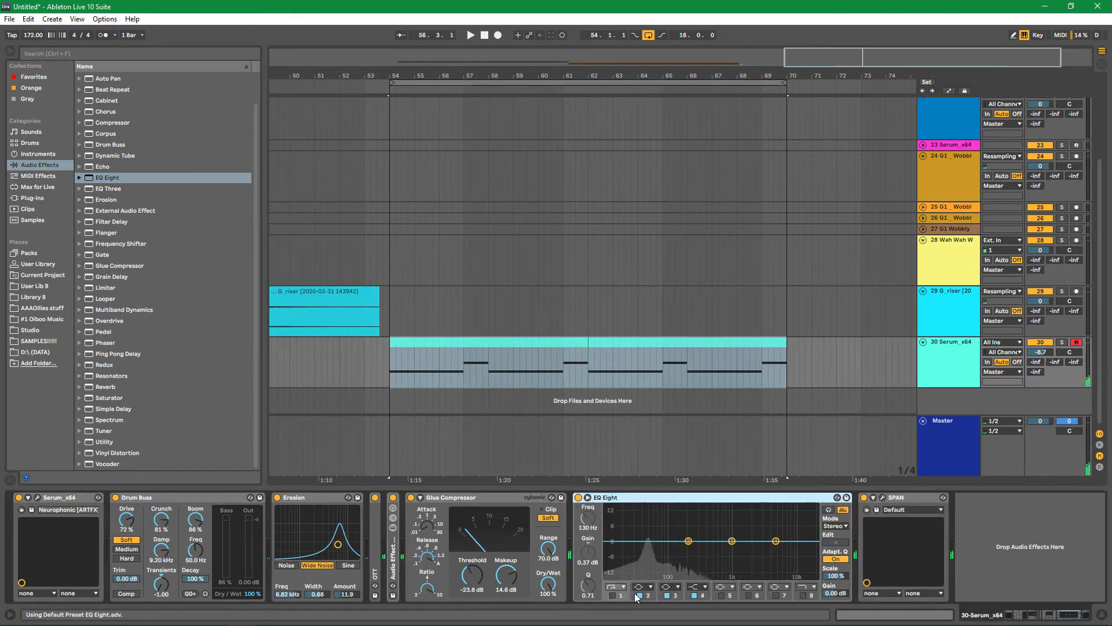
Set EQ Eight band 2 to 200 Hz, -5.71 dB, Q 1.58 and high-shelf band 4 to 2.15 kHz, 8.06 dB, checking against SPAN
{"action": "left_click", "coordinate": [643, 587]}
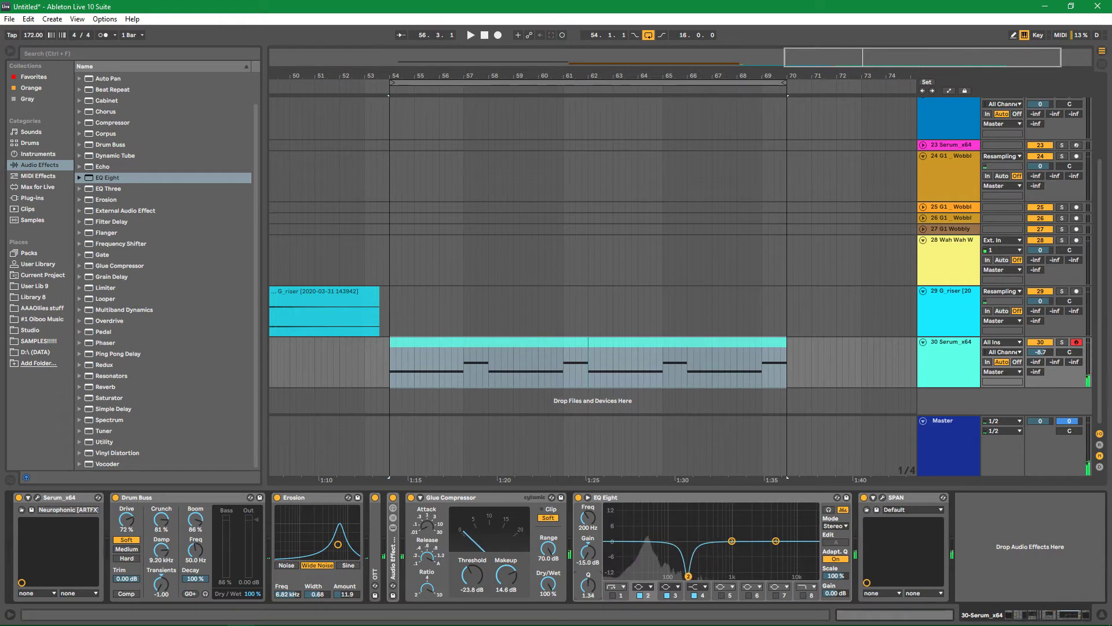
{"action": "left_click", "coordinate": [883, 498]}
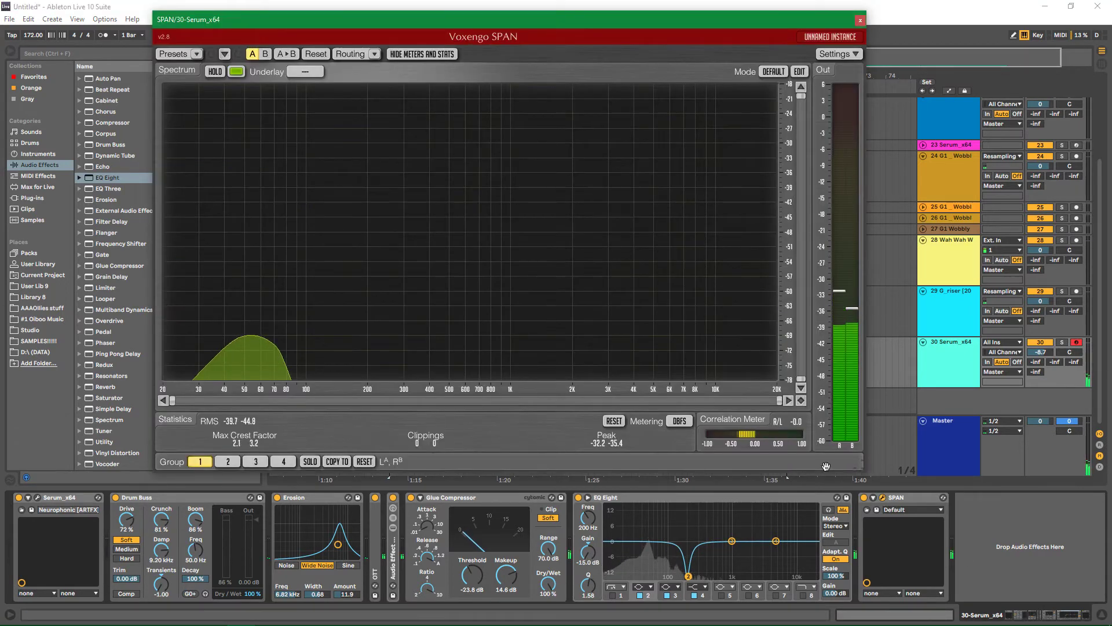
{"action": "left_click_drag", "start_coordinate": [588, 551], "coordinate": [588, 527]}
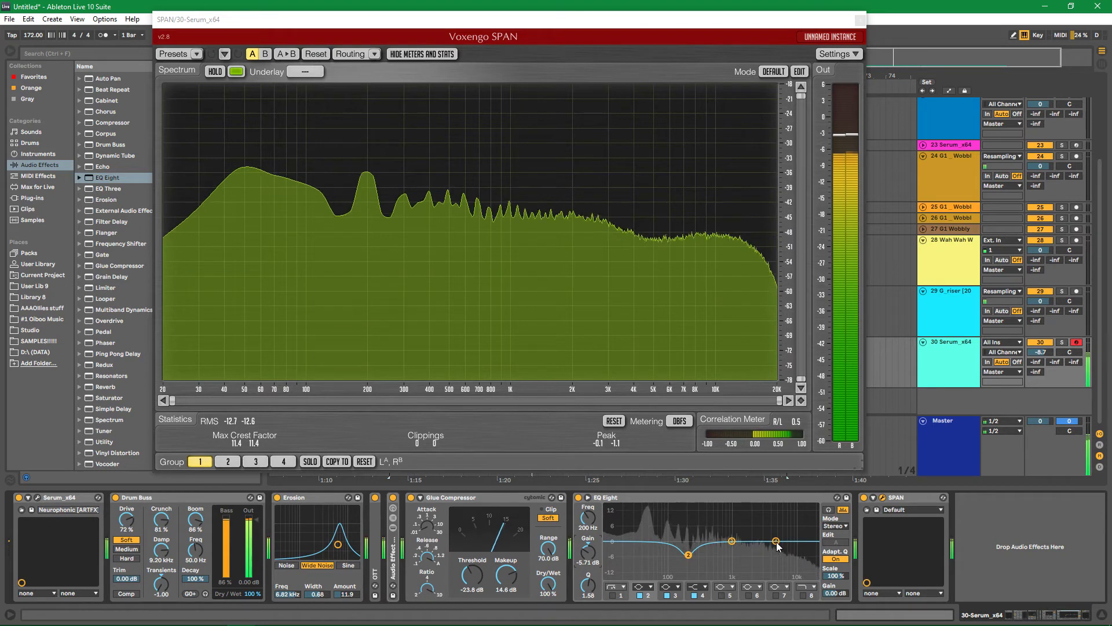
{"action": "left_click_drag", "start_coordinate": [776, 541], "coordinate": [753, 523]}
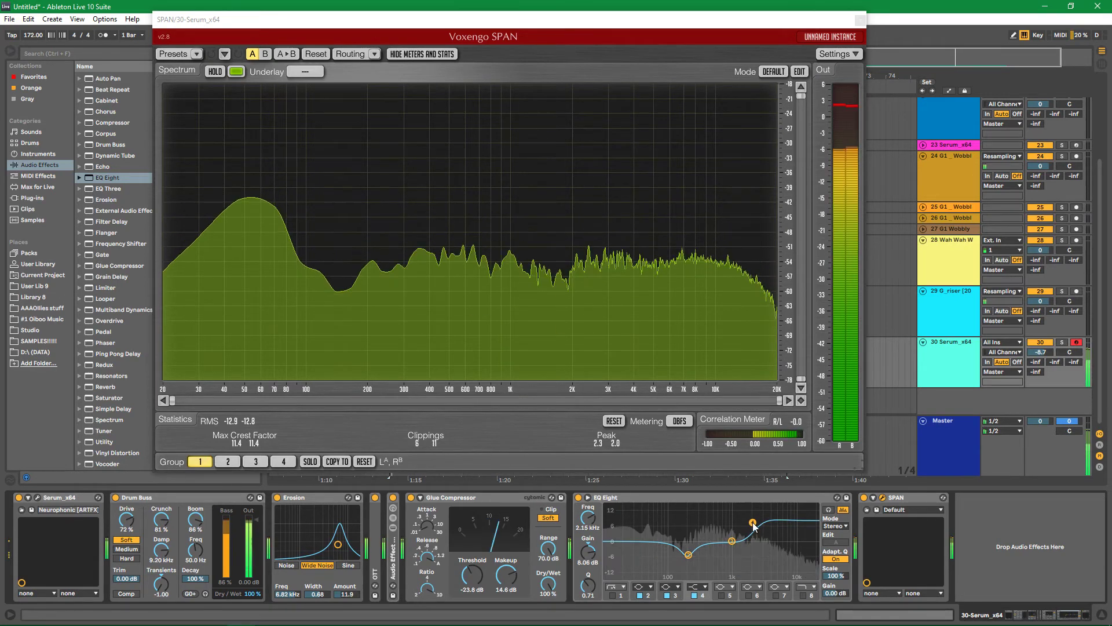
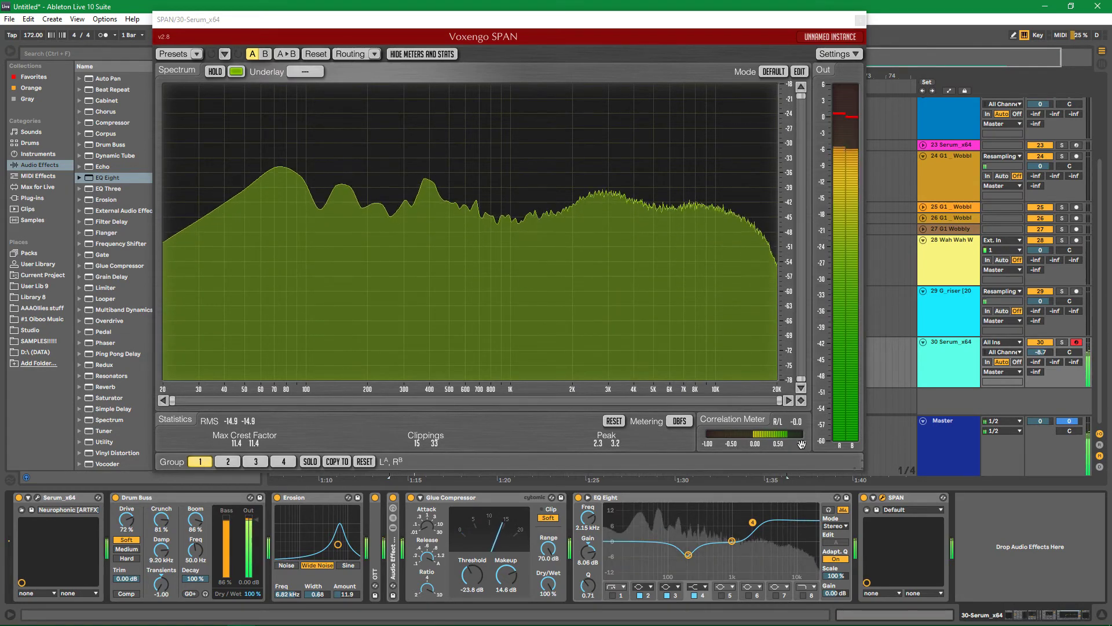
Close the SPAN window, stop playback and delete SPAN from the device chain
{"action": "left_click", "coordinate": [861, 21]}
{"action": "key", "text": "space"}
{"action": "right_click", "coordinate": [909, 499]}
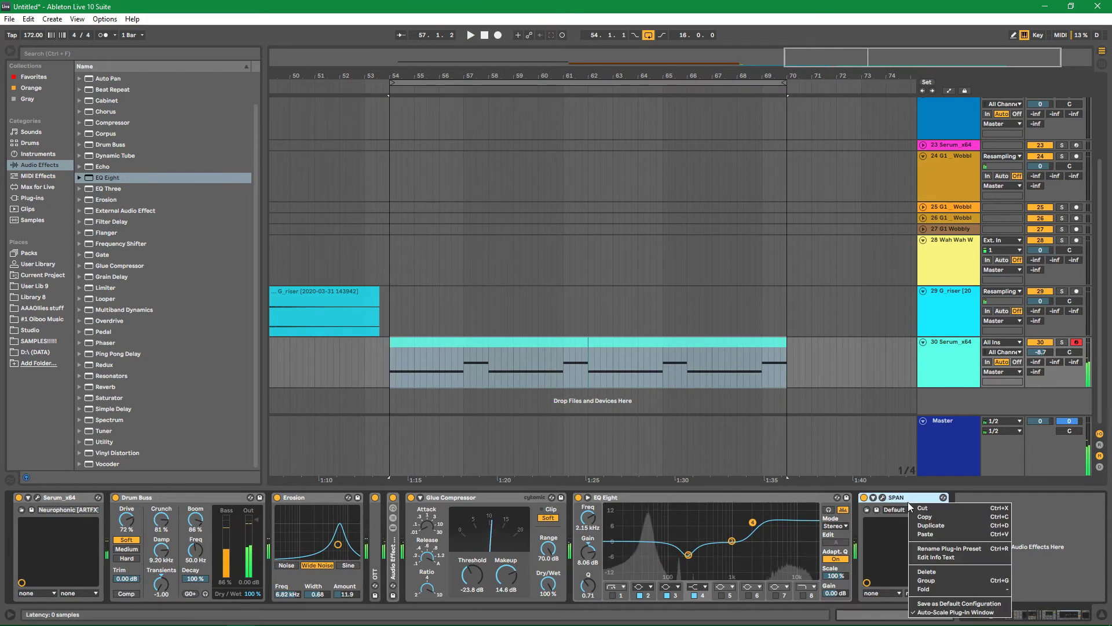
{"action": "left_click", "coordinate": [927, 571]}
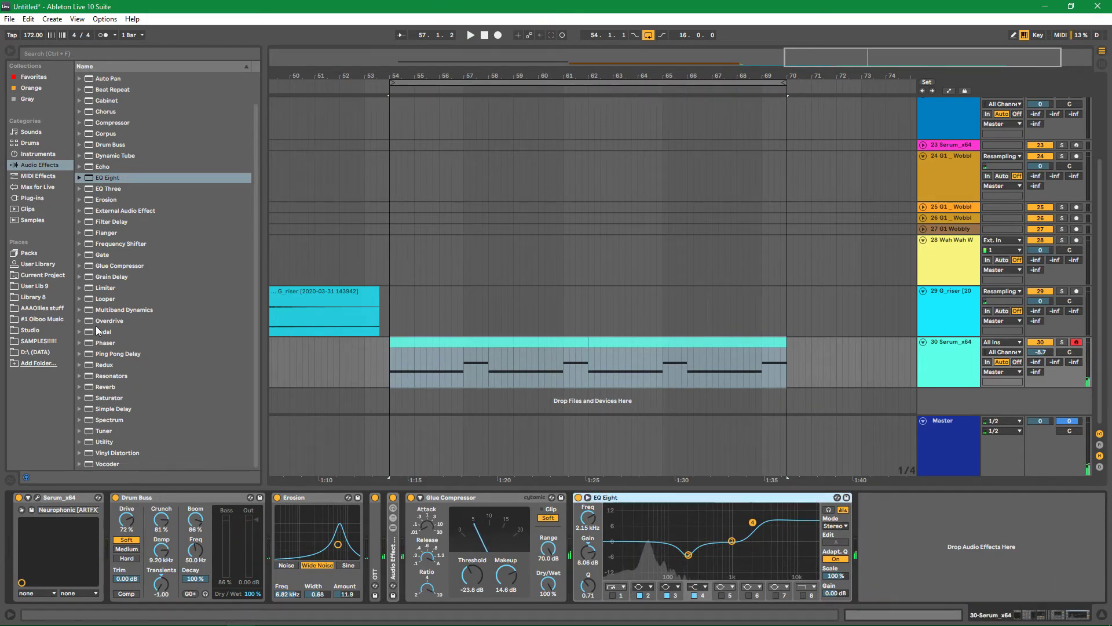
Add an Overdrive after EQ Eight with frequency 368 Hz, bandwidth 1.03, drive 12 % and dry/wet 9 %
{"action": "left_click", "coordinate": [87, 322]}
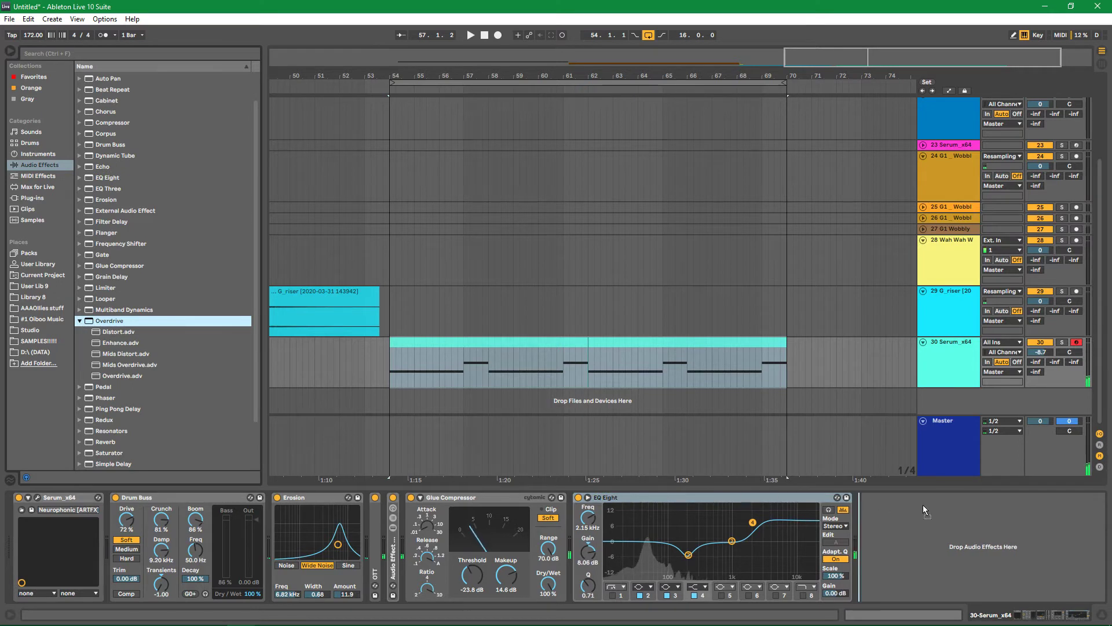
{"action": "key", "text": "space"}
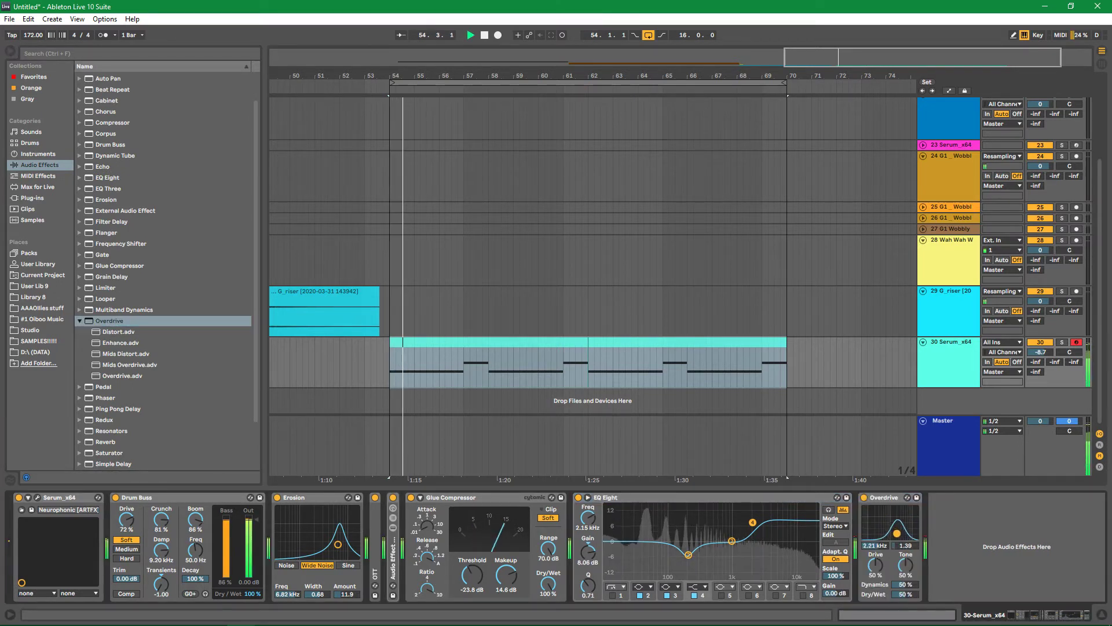
{"action": "left_click_drag", "start_coordinate": [879, 571], "coordinate": [905, 615]}
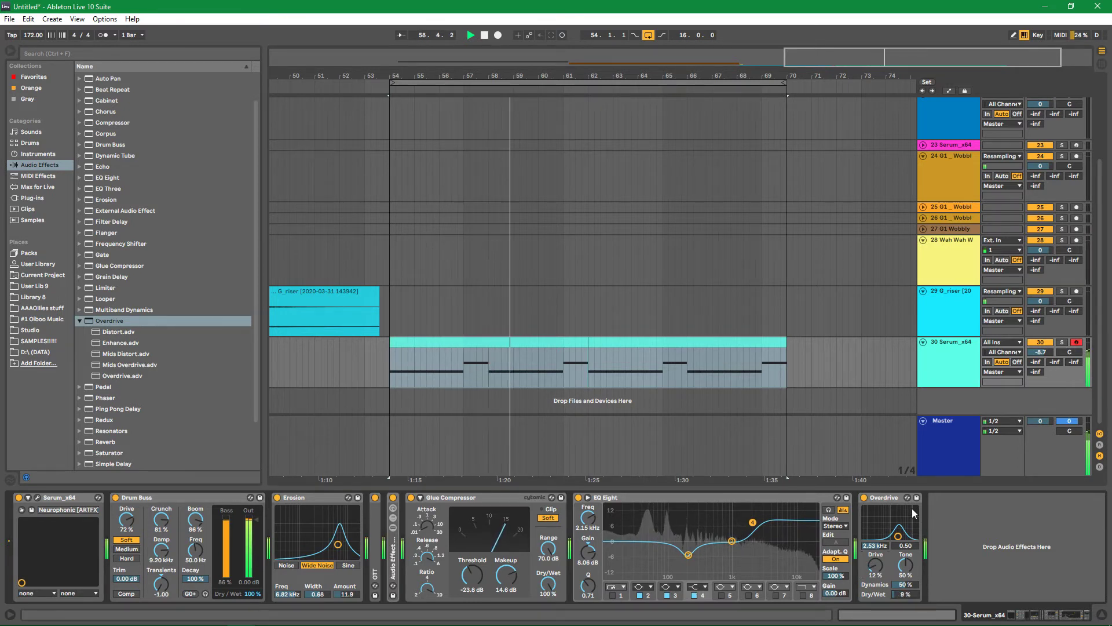
{"action": "mouse_move", "coordinate": [901, 539]}
{"action": "left_mouse_down"}
{"action": "mouse_move", "coordinate": [877, 526]}
{"action": "mouse_move", "coordinate": [883, 539]}
{"action": "left_mouse_up"}
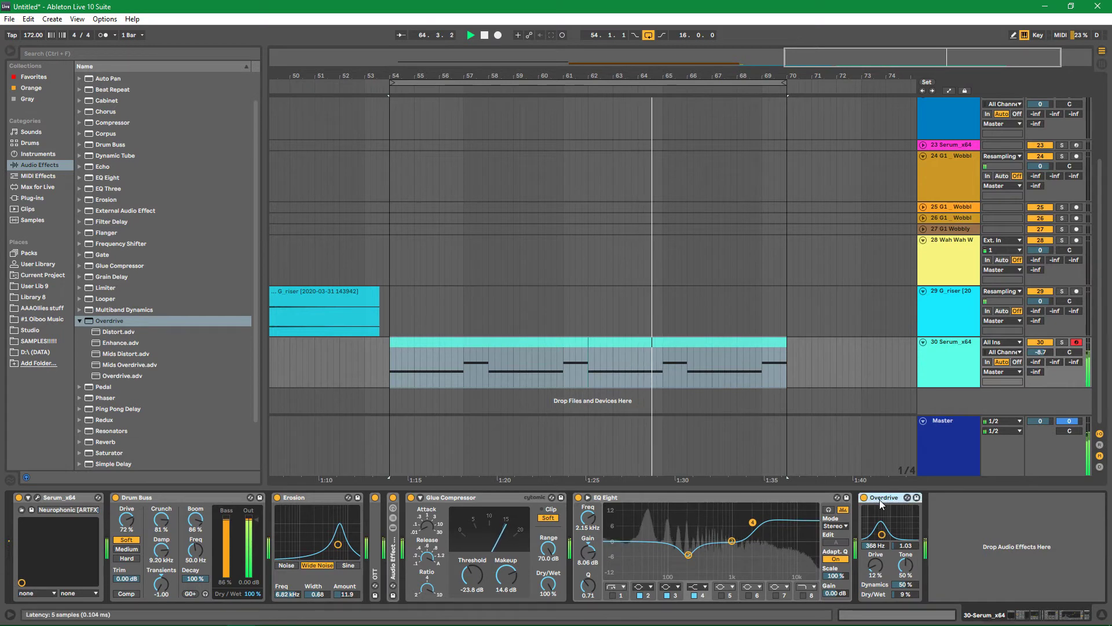
Duplicate the Overdrive twice, collapse all three Overdrives and stop playback
{"action": "key", "text": "ctrl+d"}
{"action": "key", "text": "ctrl+d"}
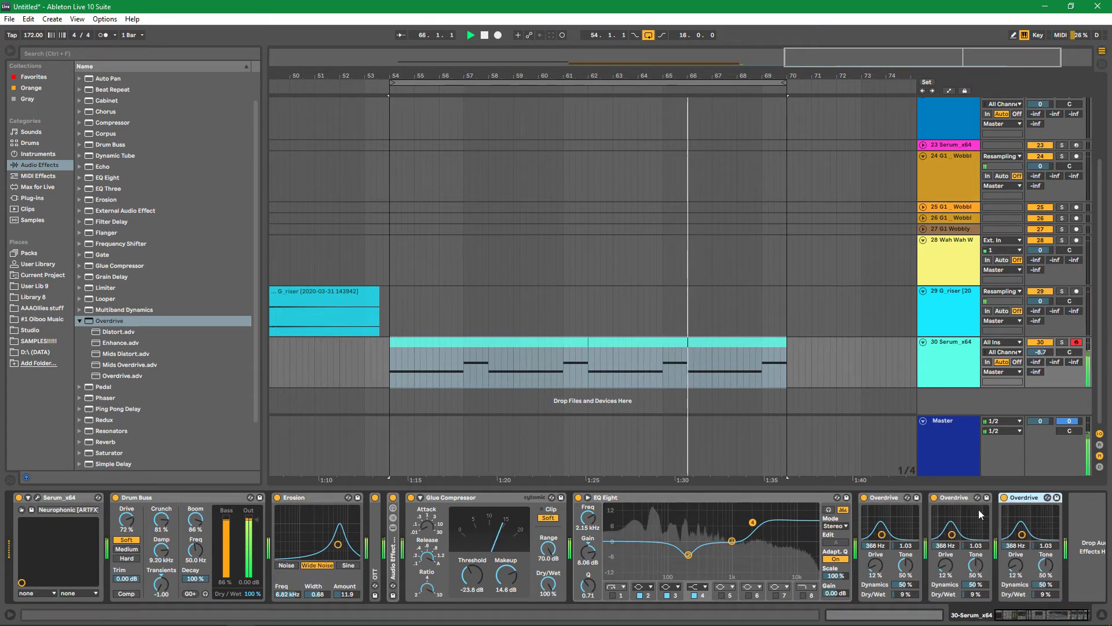
{"action": "double_click", "coordinate": [1024, 497]}
{"action": "double_click", "coordinate": [954, 498]}
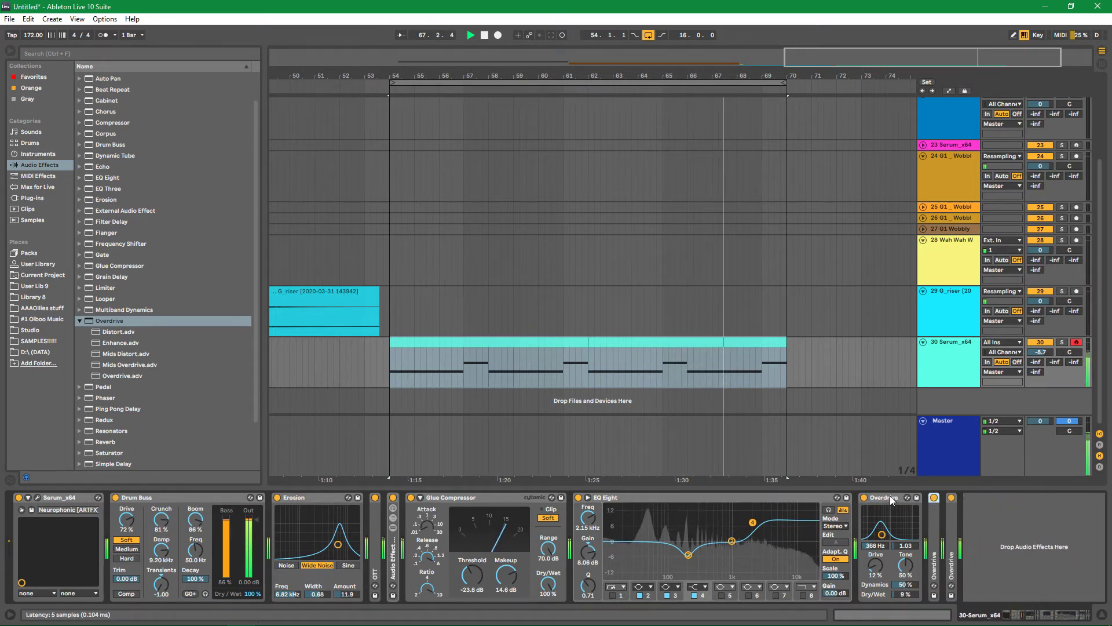
{"action": "double_click", "coordinate": [890, 497]}
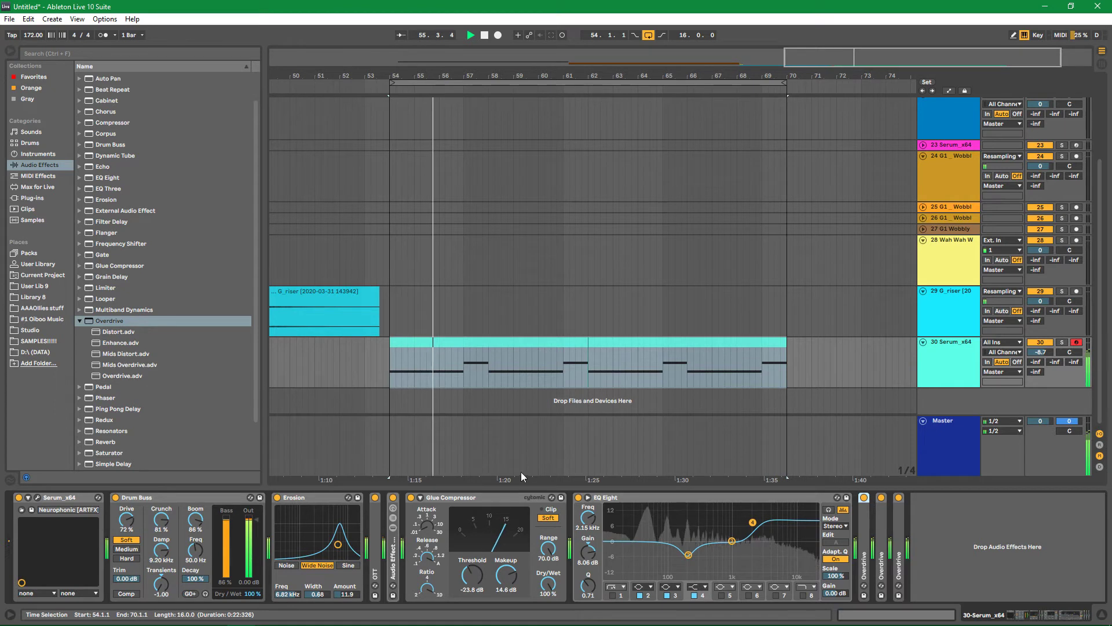
{"action": "key", "text": "space"}
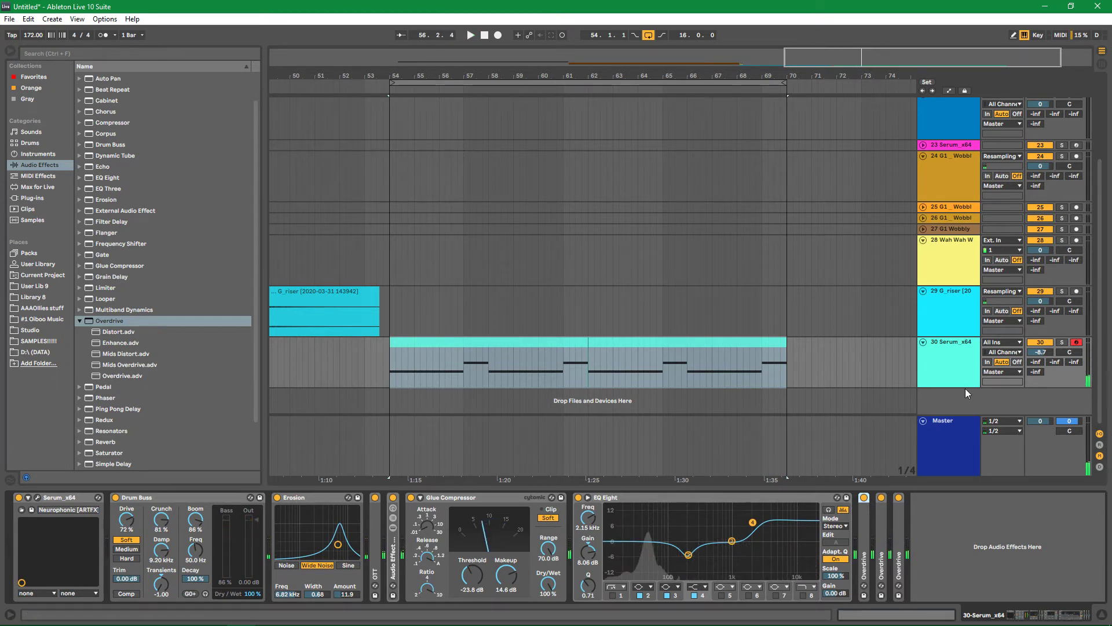
Open the first MIDI clip on track 30 to check its notes, and select track 24
{"action": "double_click", "coordinate": [506, 342]}
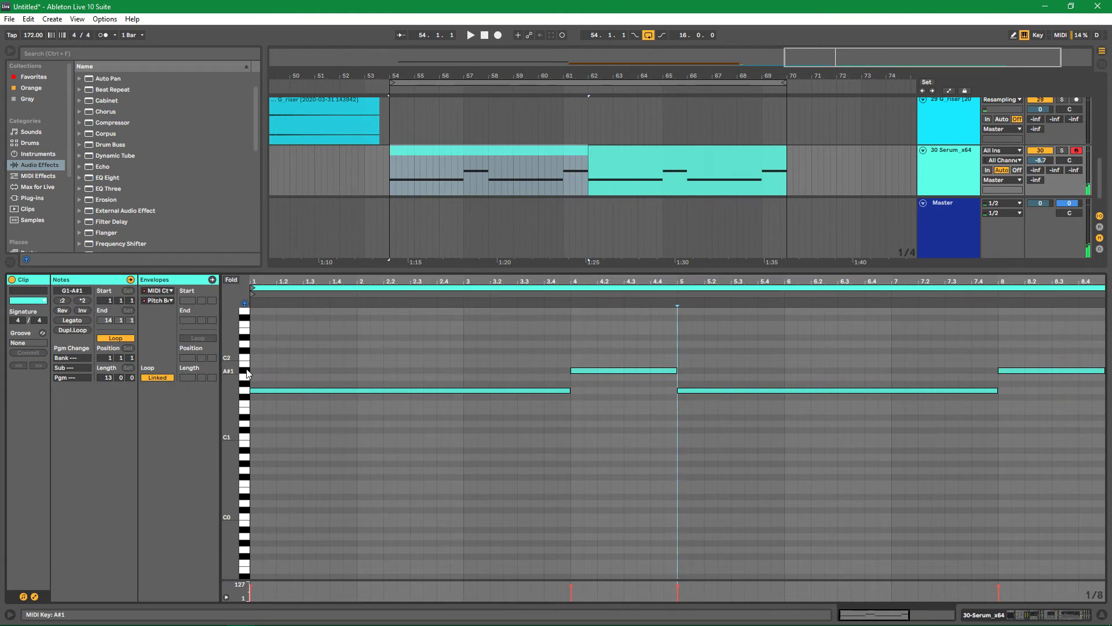
{"action": "right_click", "coordinate": [947, 163]}
{"action": "left_click", "coordinate": [955, 399]}
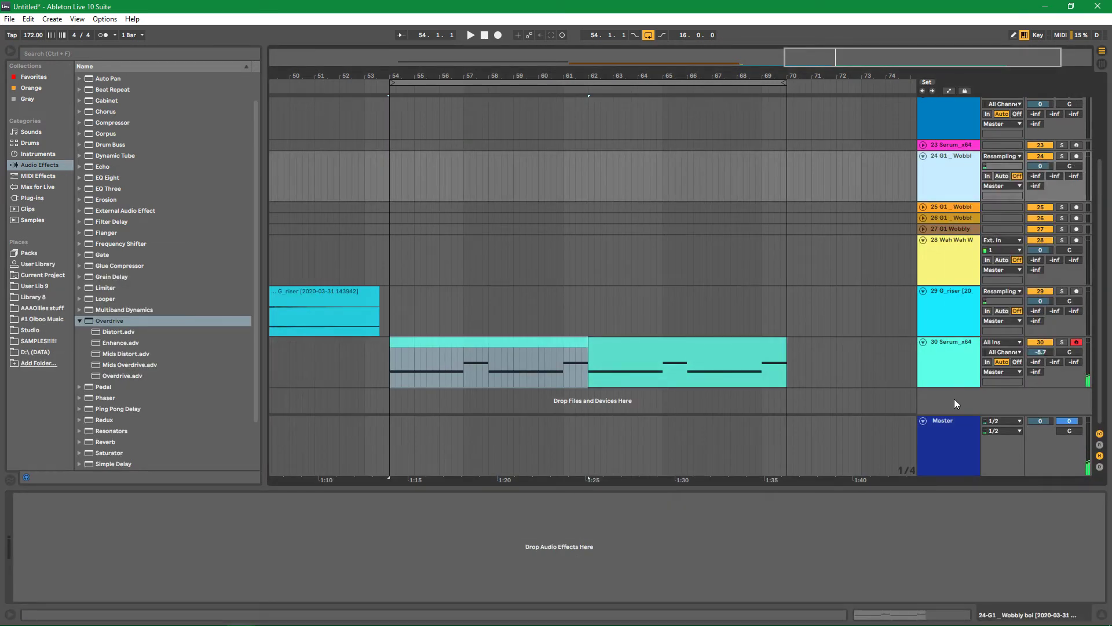
Insert an audio track below track 30, set its input to Resampling, arm it and solo track 30
{"action": "key", "text": "ctrl+r"}
{"action": "key", "text": "Escape"}
{"action": "left_click", "coordinate": [955, 392]}
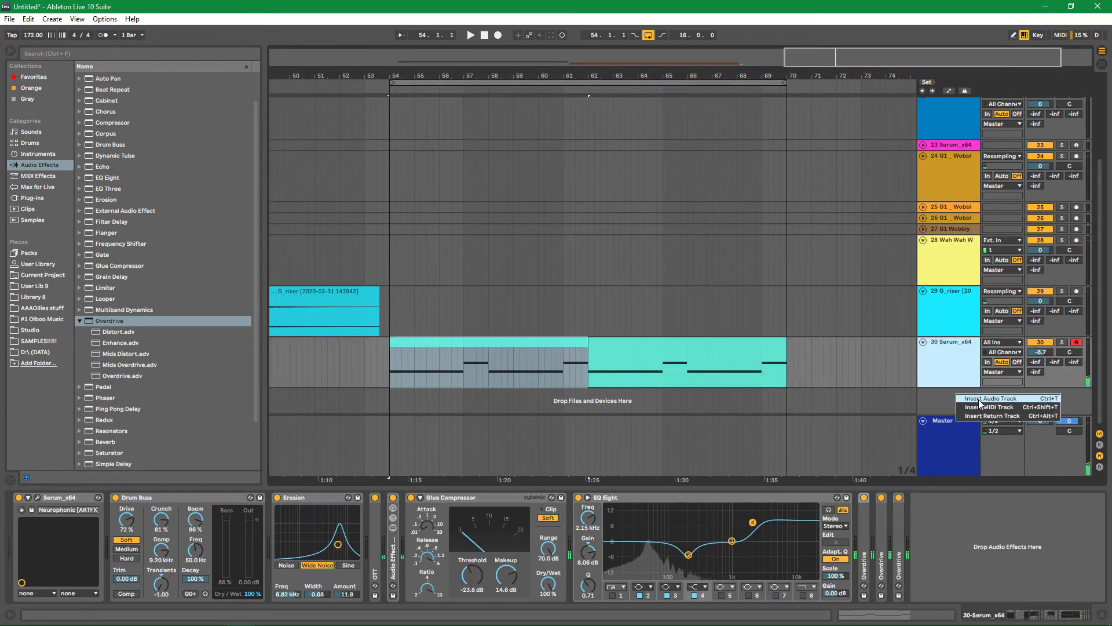
{"action": "key", "text": "ctrl+t"}
{"action": "left_click", "coordinate": [1009, 371]}
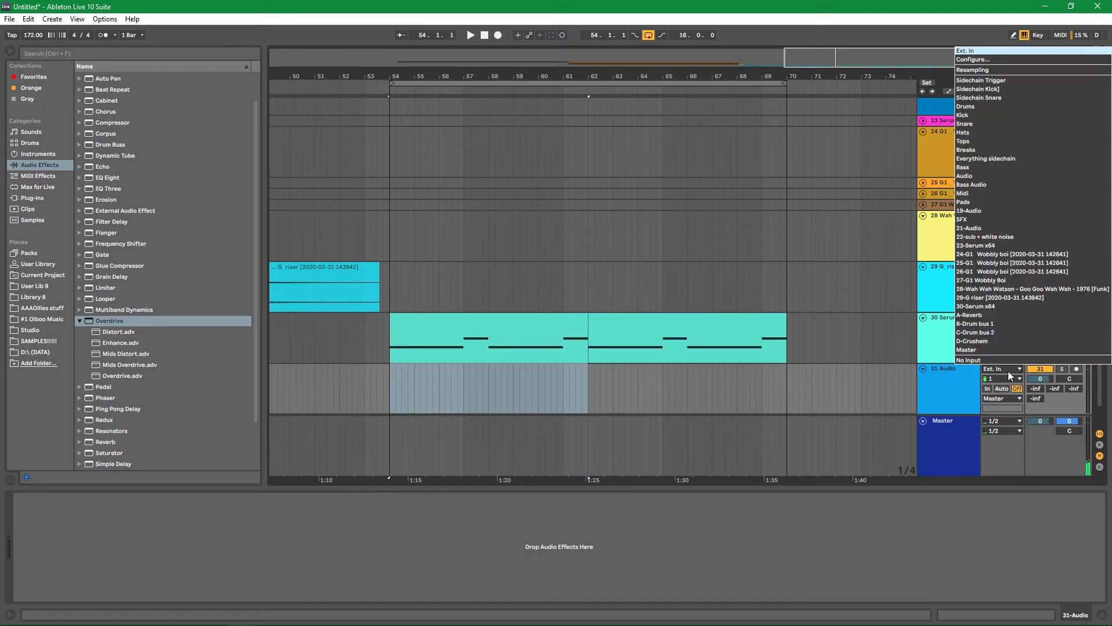
{"action": "left_click", "coordinate": [1031, 70]}
{"action": "left_click", "coordinate": [1076, 369]}
{"action": "left_click", "coordinate": [1063, 318]}
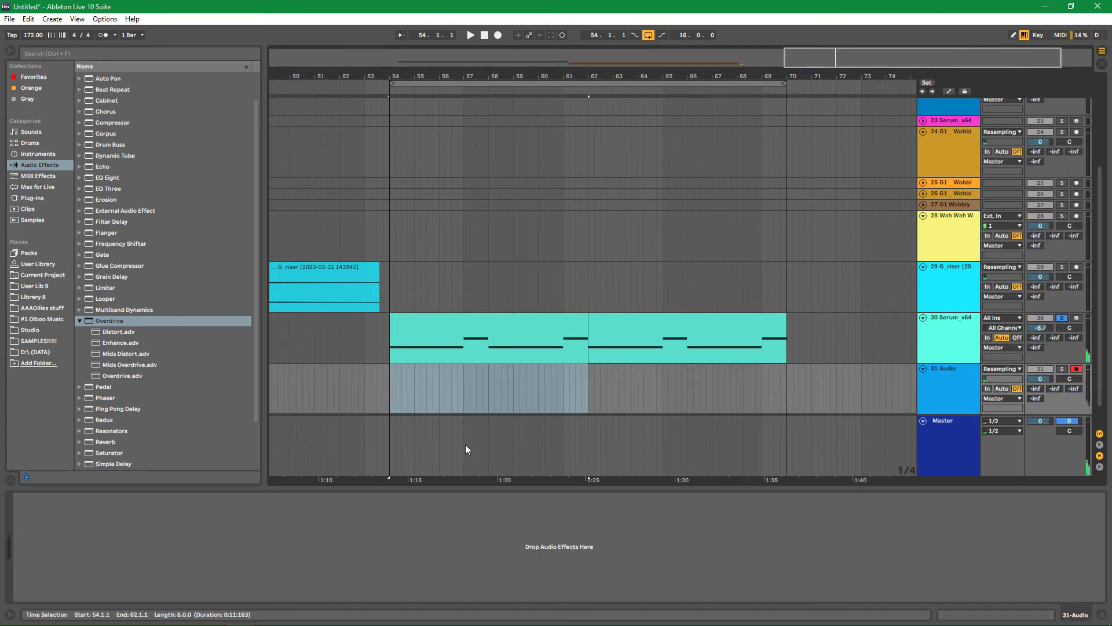
Record the Serum bass onto track 31 from bar 54 to just past bar 70, turning off the arrangement loop during the take
{"action": "left_click", "coordinate": [389, 392]}
{"action": "left_click", "coordinate": [498, 34]}
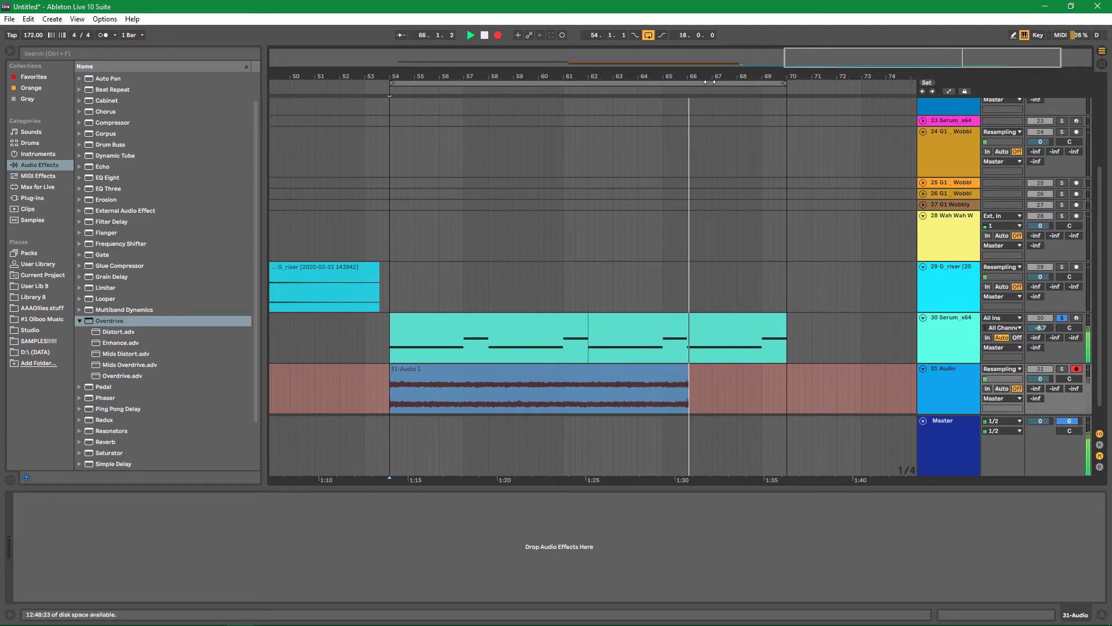
{"action": "left_click", "coordinate": [657, 36]}
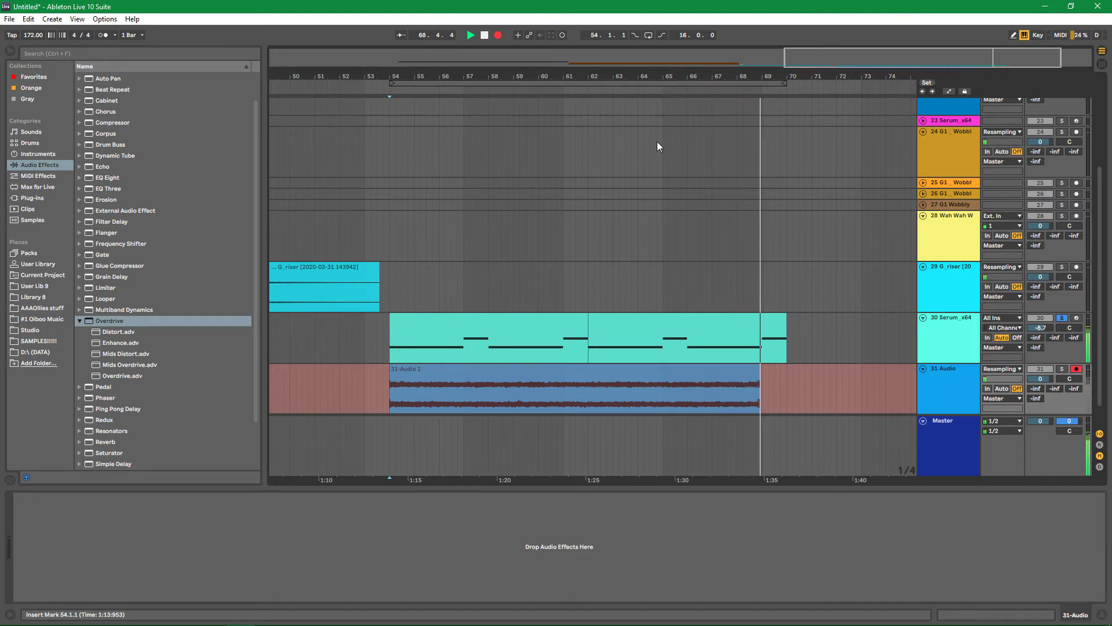
{"action": "key", "text": "space"}
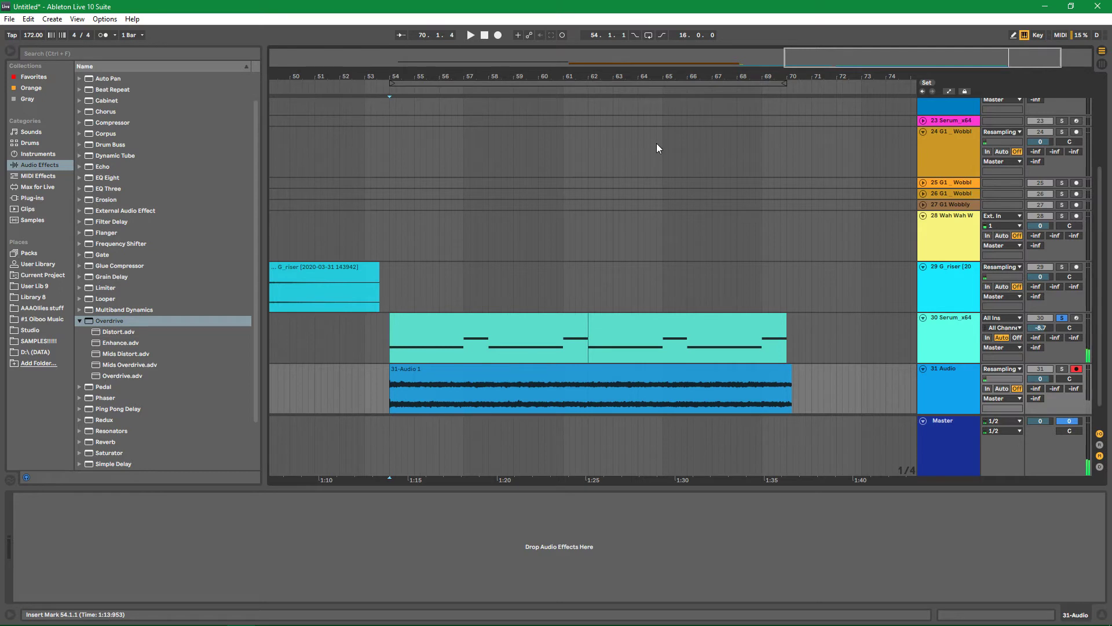
Trim the end of the recorded clip on track 31 to match the end of the MIDI clips above
{"action": "left_click", "coordinate": [707, 379]}
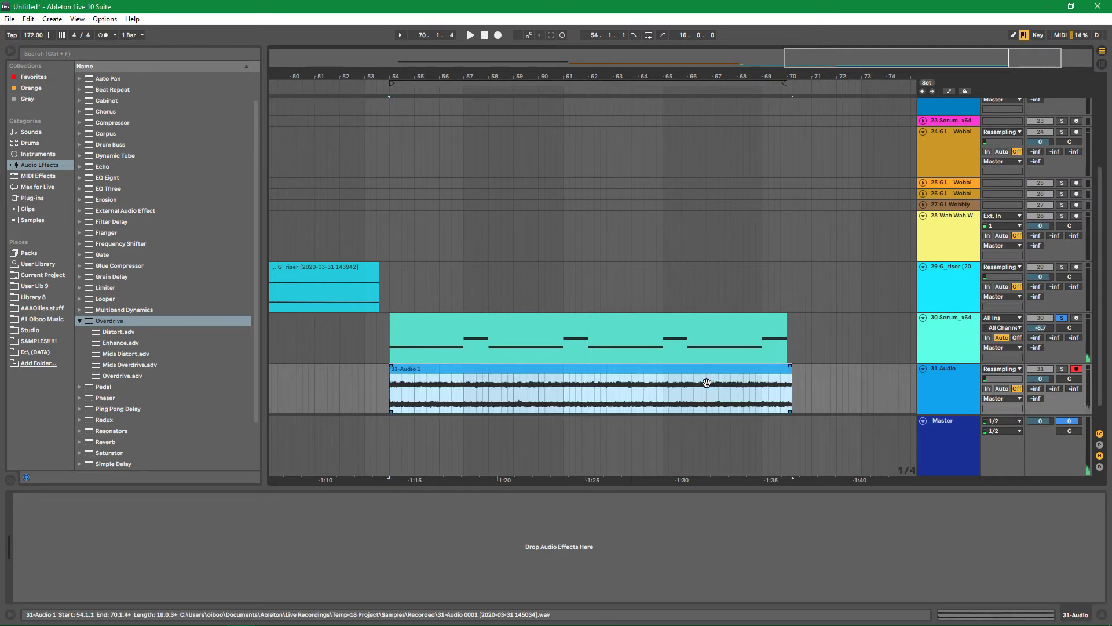
{"action": "left_click", "coordinate": [792, 374]}
{"action": "left_click", "coordinate": [789, 374]}
{"action": "left_click_drag", "start_coordinate": [789, 375], "coordinate": [786, 375]}
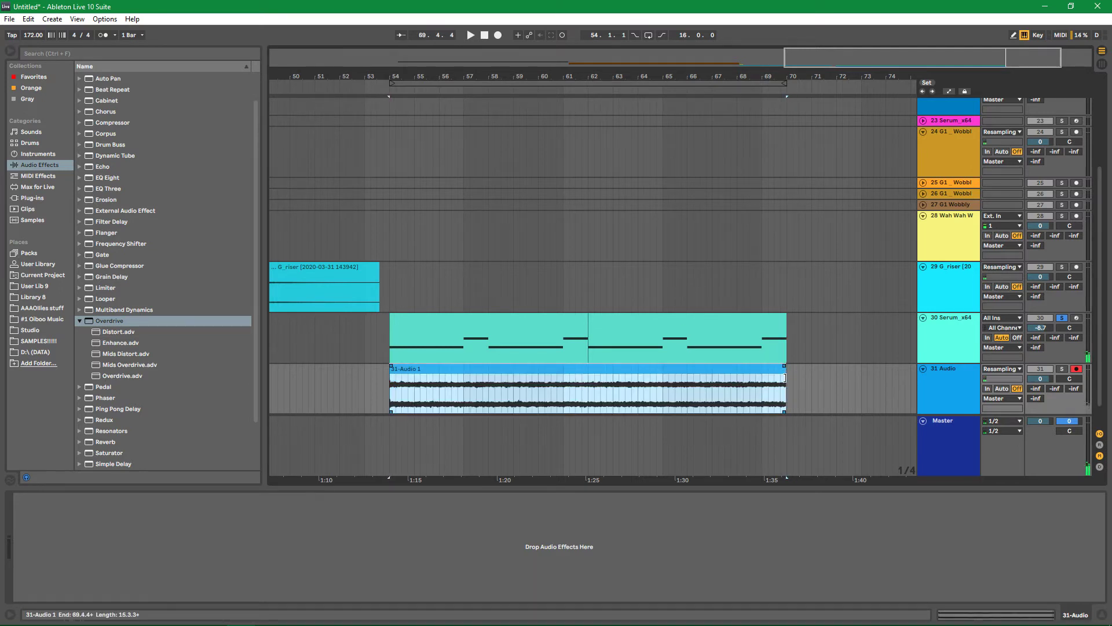
Open the recorded clip to inspect its waveform and rename it "G1- A# Ruff Stuff"
{"action": "double_click", "coordinate": [741, 369]}
{"action": "left_click_drag", "start_coordinate": [100, 354], "coordinate": [100, 345]}
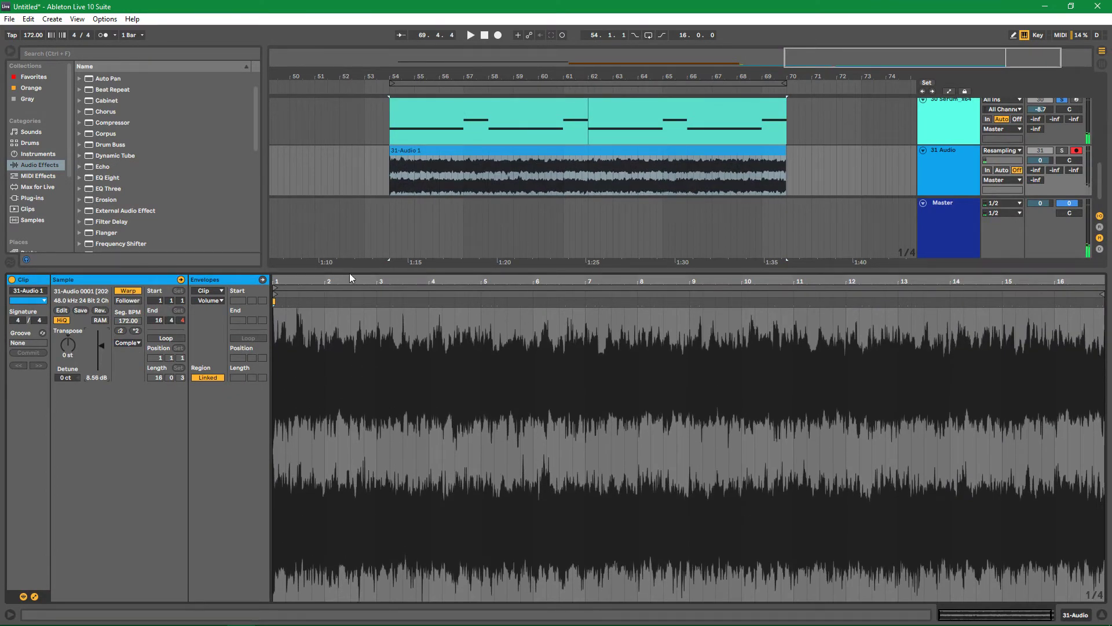
{"action": "left_click", "coordinate": [436, 156]}
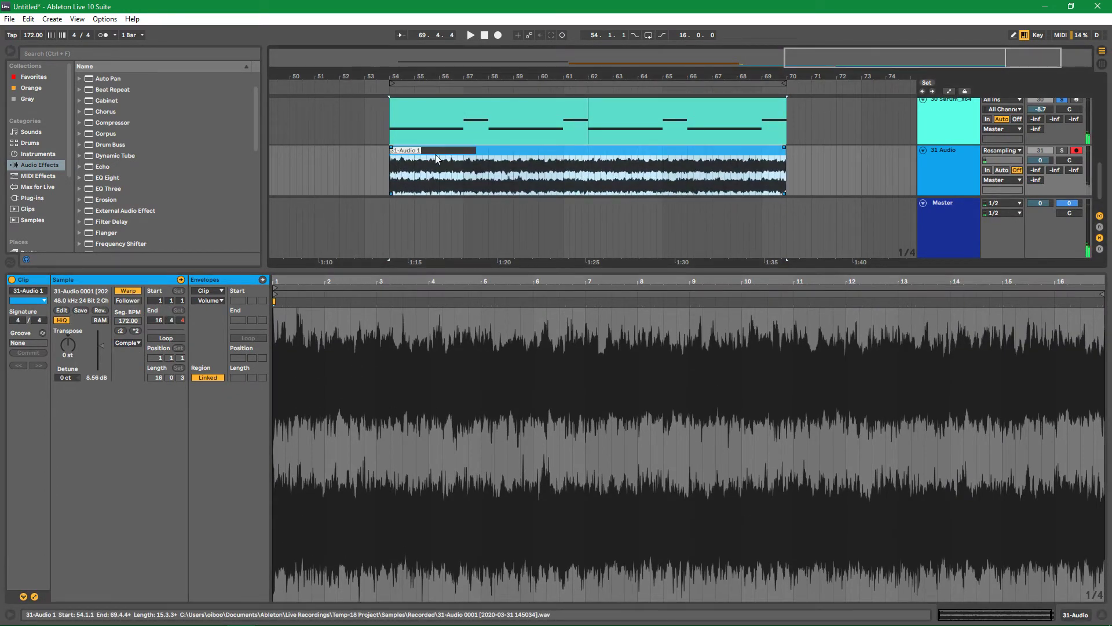
{"action": "type", "text": "G1"}
{"action": "left_click", "coordinate": [413, 151]}
{"action": "key", "text": "BackSpace"}
{"action": "type", "text": "Ruff"}
{"action": "key", "text": "Return"}
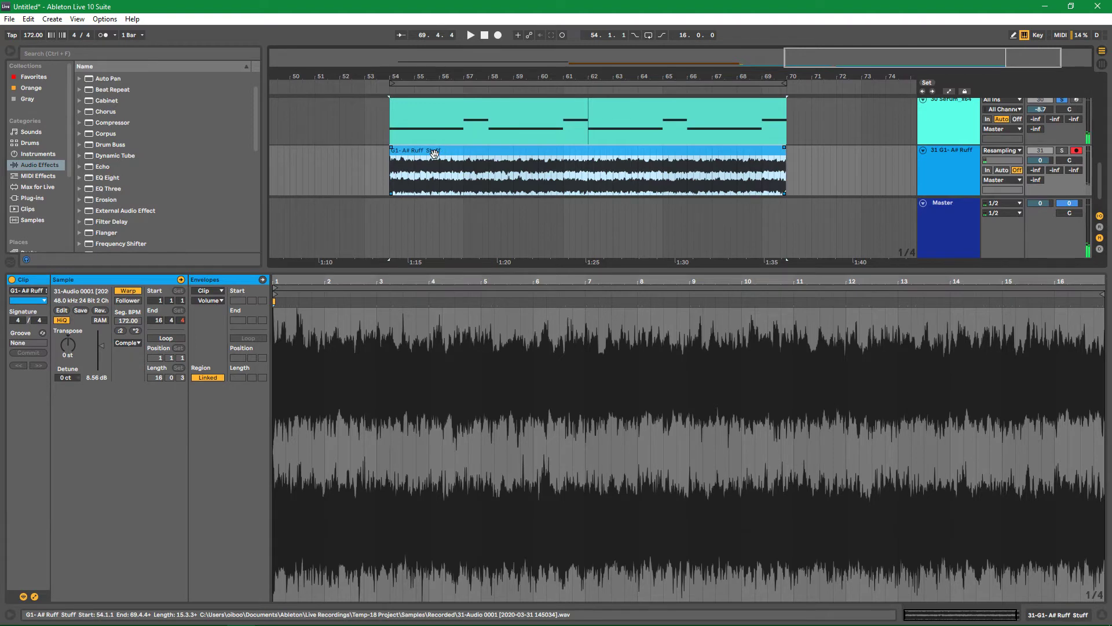
Save the G1- A# Ruff Stuff clip into the OibooMusic_NeuroBass_Vol2 folder under #1 Oiboo Music
{"action": "left_click_drag", "start_coordinate": [133, 269], "coordinate": [72, 455]}
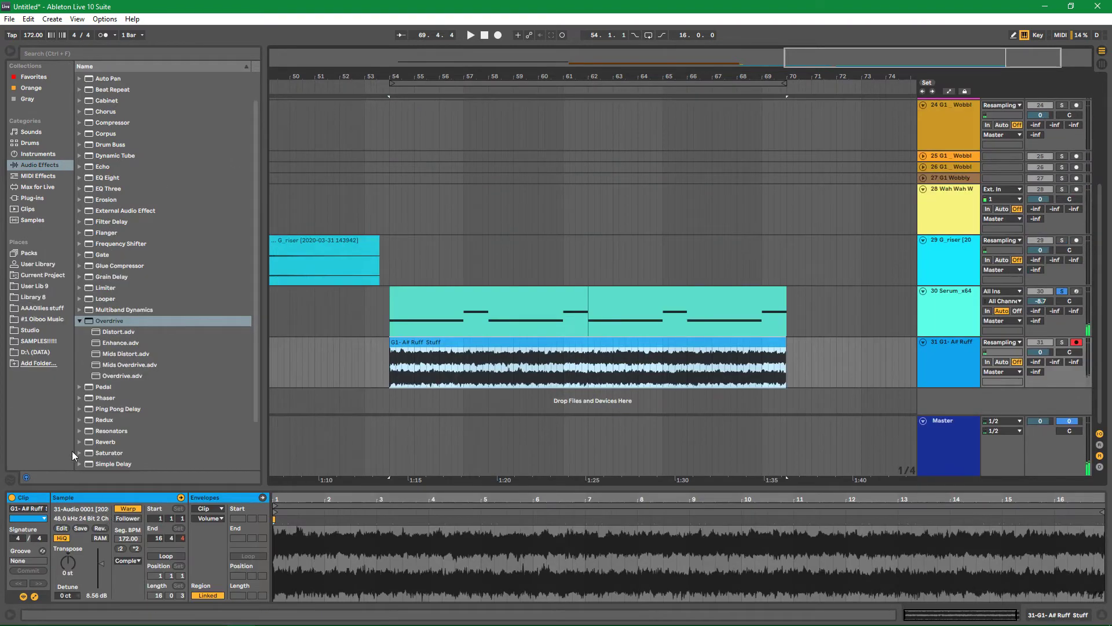
{"action": "left_click", "coordinate": [42, 319]}
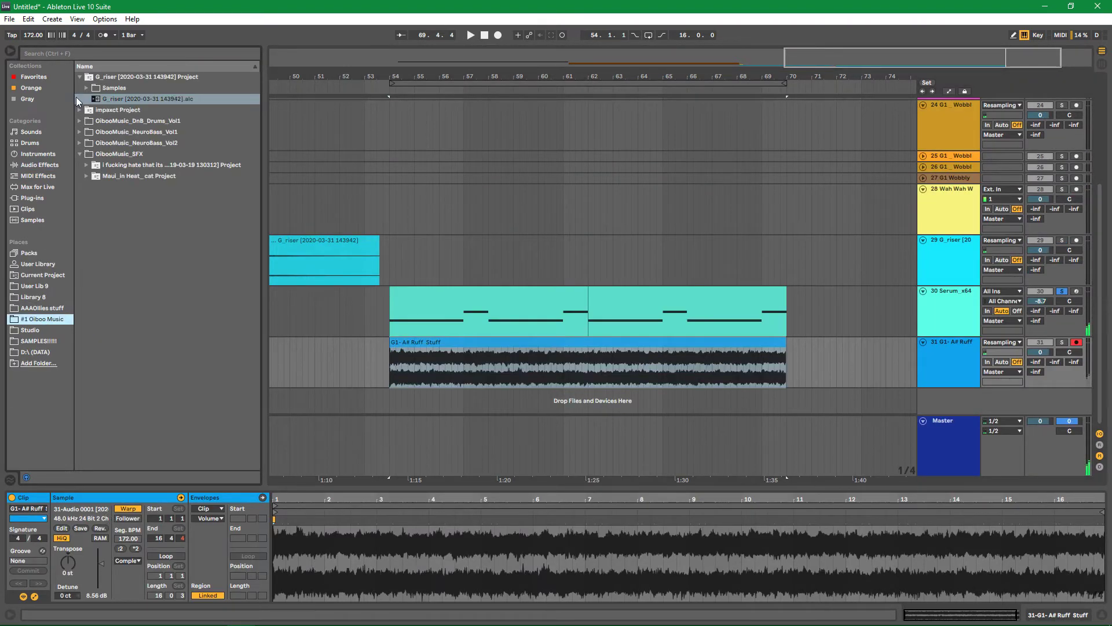
{"action": "left_click", "coordinate": [80, 142]}
{"action": "left_click_drag", "start_coordinate": [499, 354], "coordinate": [124, 340]}
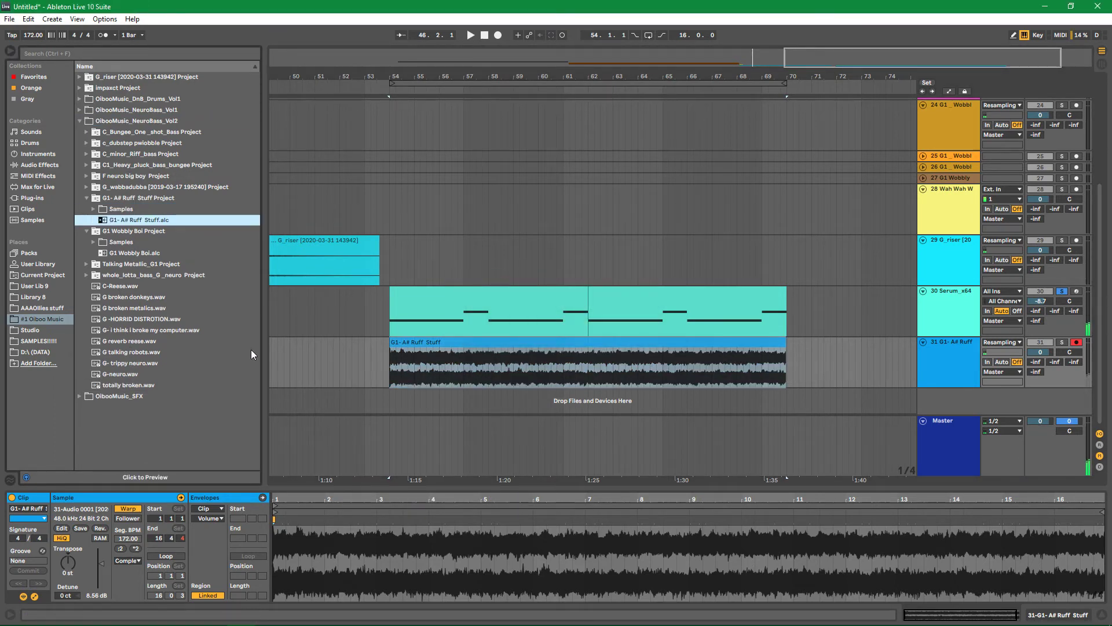
Copy both MIDI clips from track 30 to the sub + white noise track 22 at bar 54
{"action": "left_click", "coordinate": [467, 303]}
{"action": "left_click", "coordinate": [641, 298], "text": "shift"}
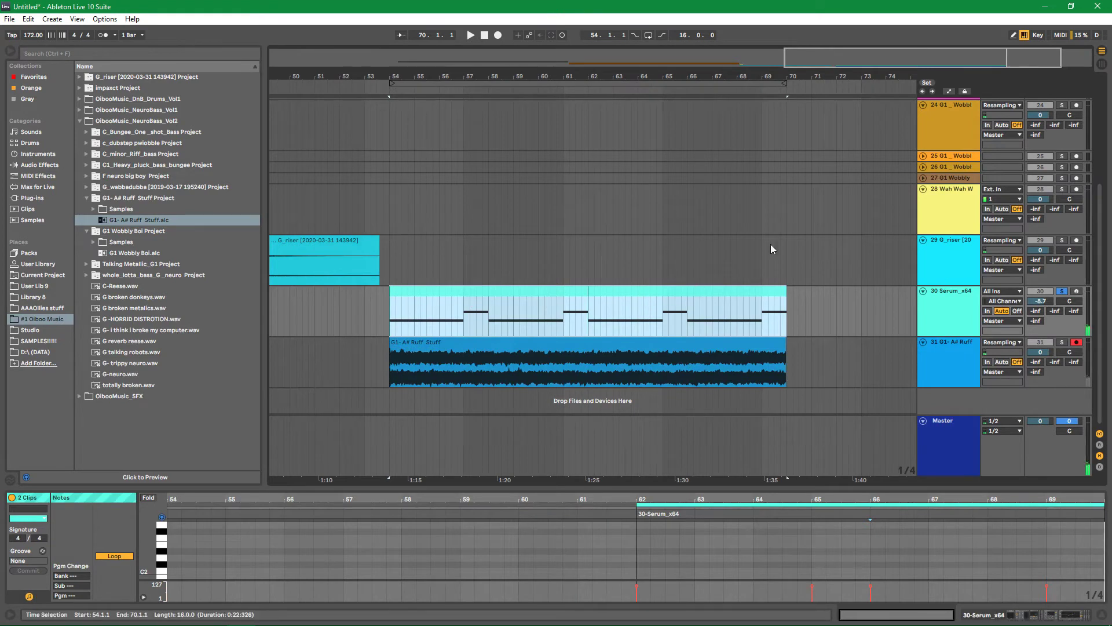
{"action": "scroll", "coordinate": [695, 290], "scroll_direction": "up", "scroll_amount": 3}
{"action": "left_click_drag", "start_coordinate": [534, 345], "coordinate": [533, 135]}
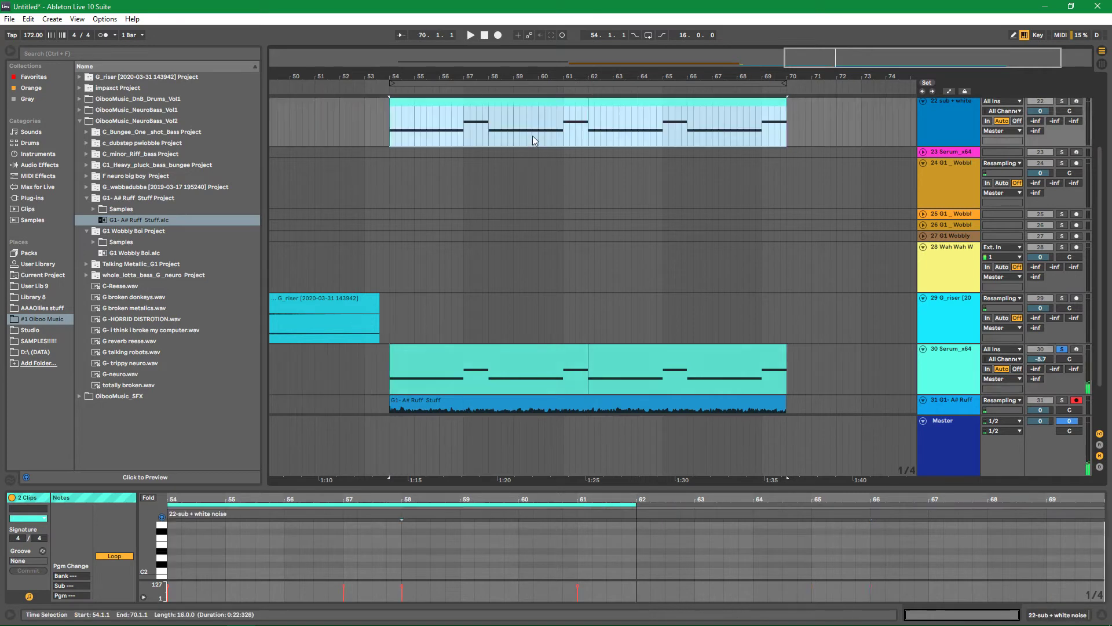
Solo only the resampled track 31, unsoloing track 30, and show its empty device chain
{"action": "left_click", "coordinate": [1063, 101]}
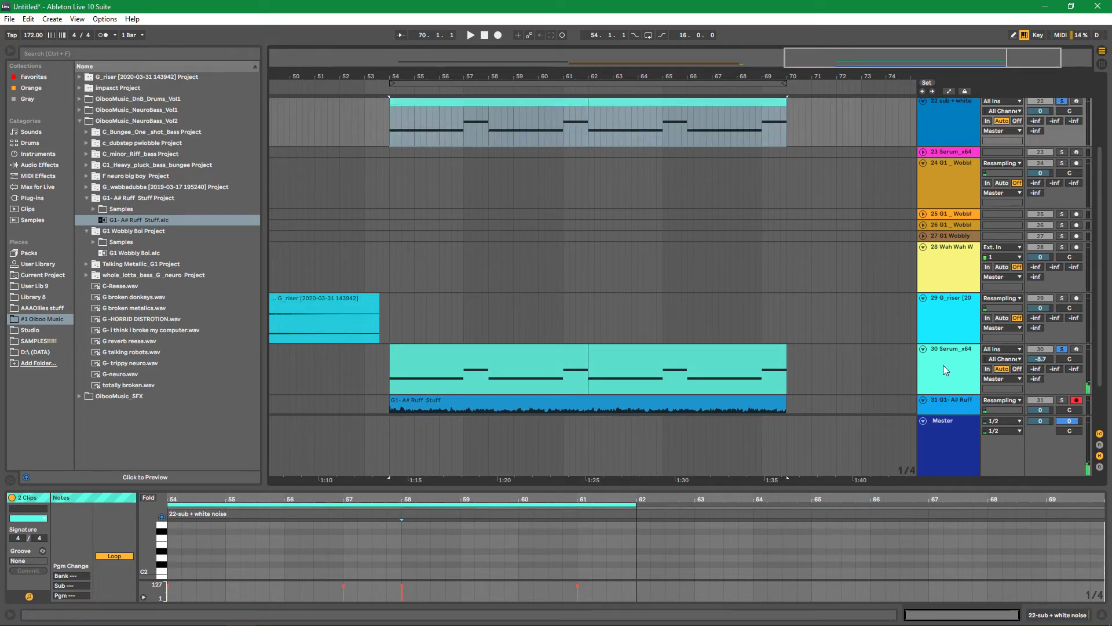
{"action": "left_click", "coordinate": [1062, 349]}
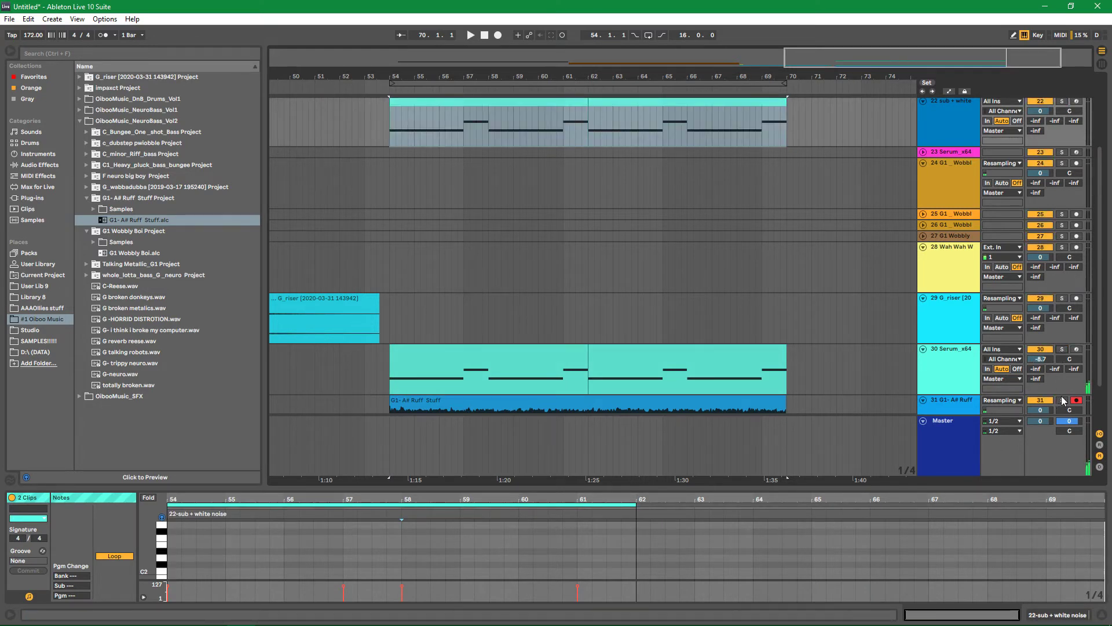
{"action": "left_click", "coordinate": [1064, 401]}
{"action": "left_click", "coordinate": [956, 406]}
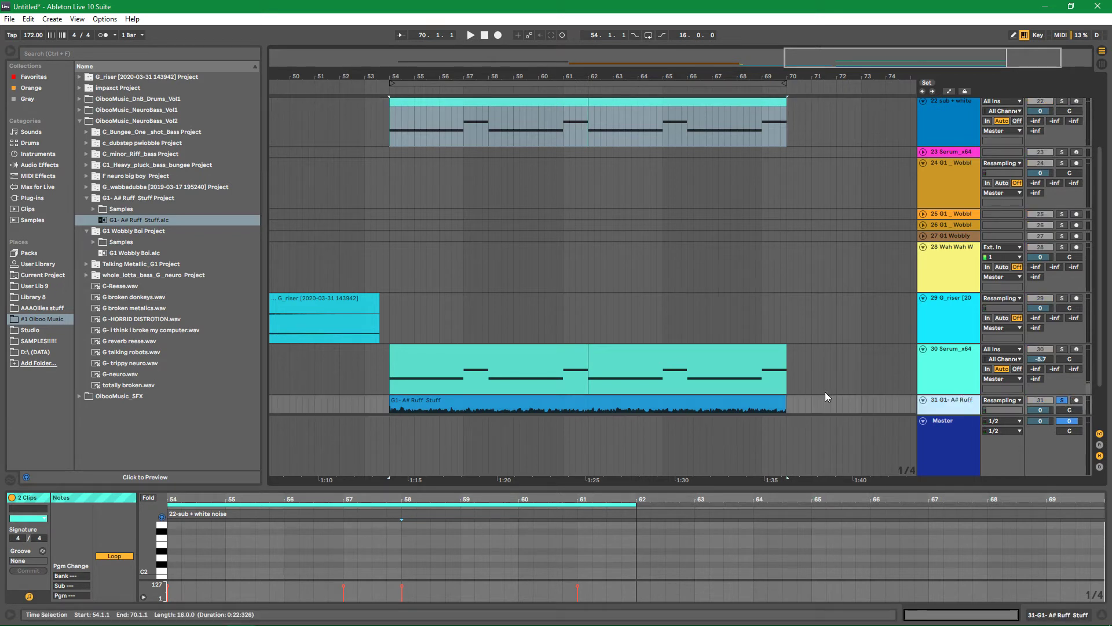
{"action": "left_click", "coordinate": [951, 399]}
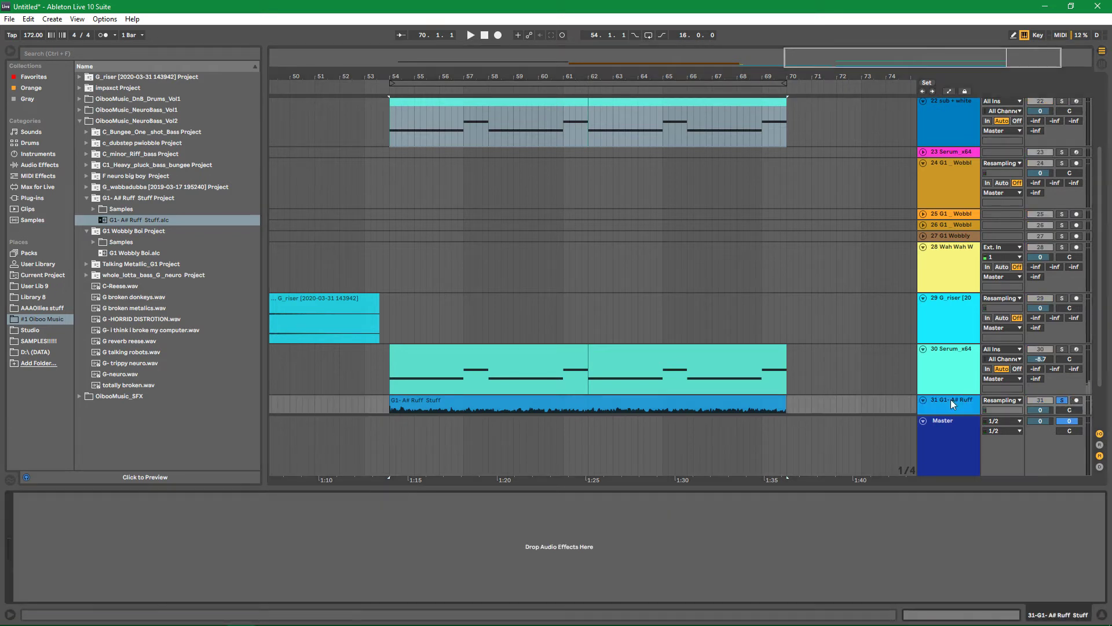
Add an Auto Filter to track 31 as a high-pass with its frequency at 110 Hz
{"action": "left_click", "coordinate": [34, 165]}
{"action": "scroll", "coordinate": [102, 99], "scroll_direction": "up", "scroll_amount": 2}
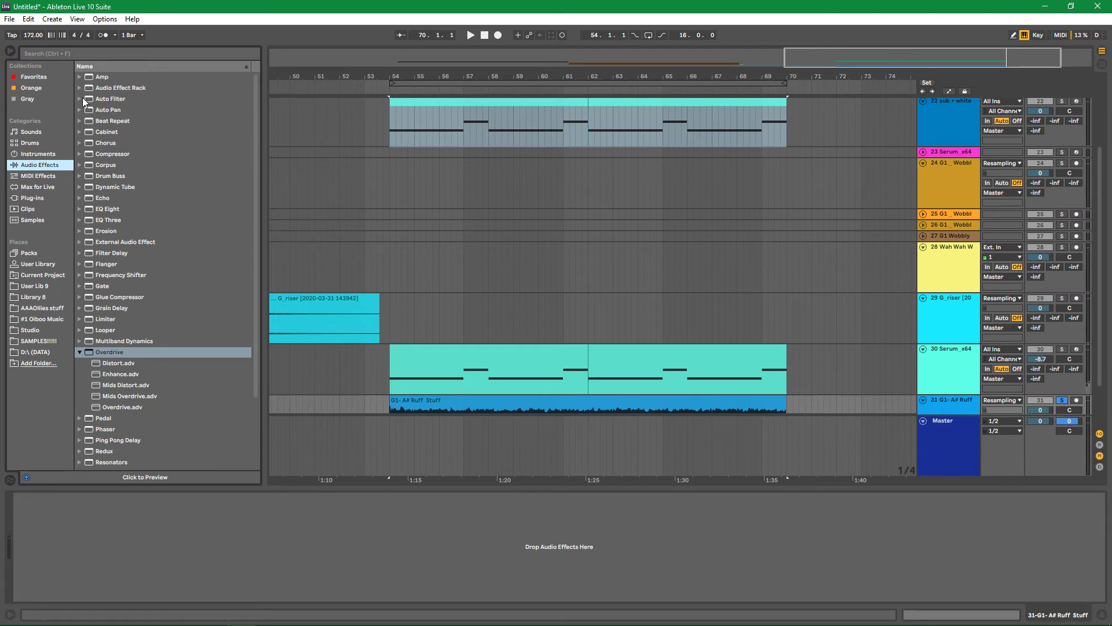
{"action": "left_click", "coordinate": [81, 99]}
{"action": "left_click", "coordinate": [107, 90]}
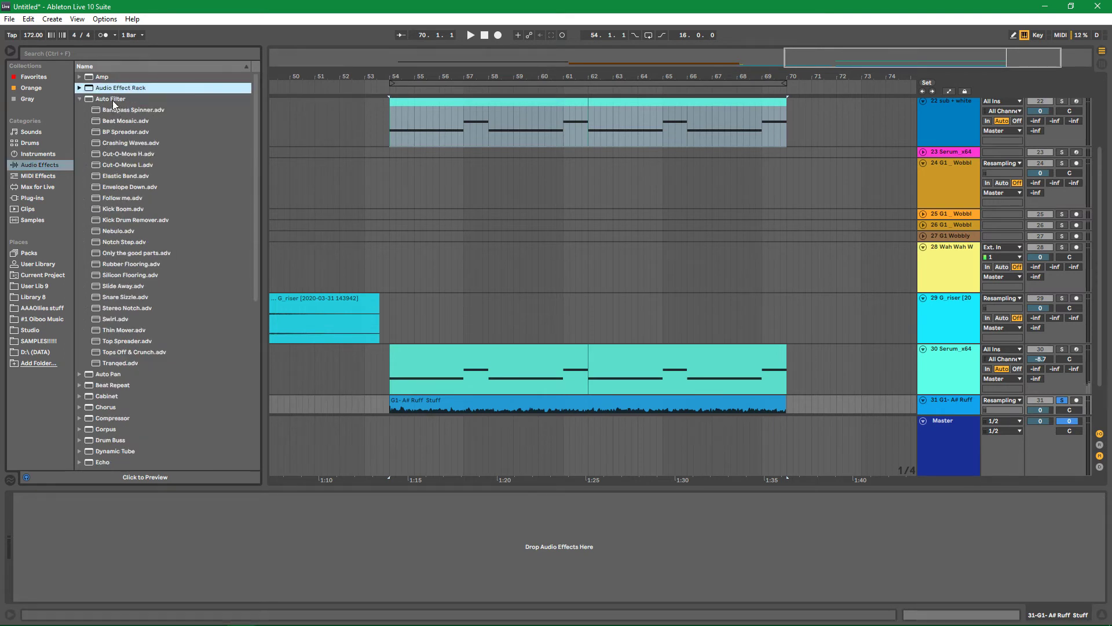
{"action": "left_click", "coordinate": [113, 99]}
{"action": "key", "text": "Return"}
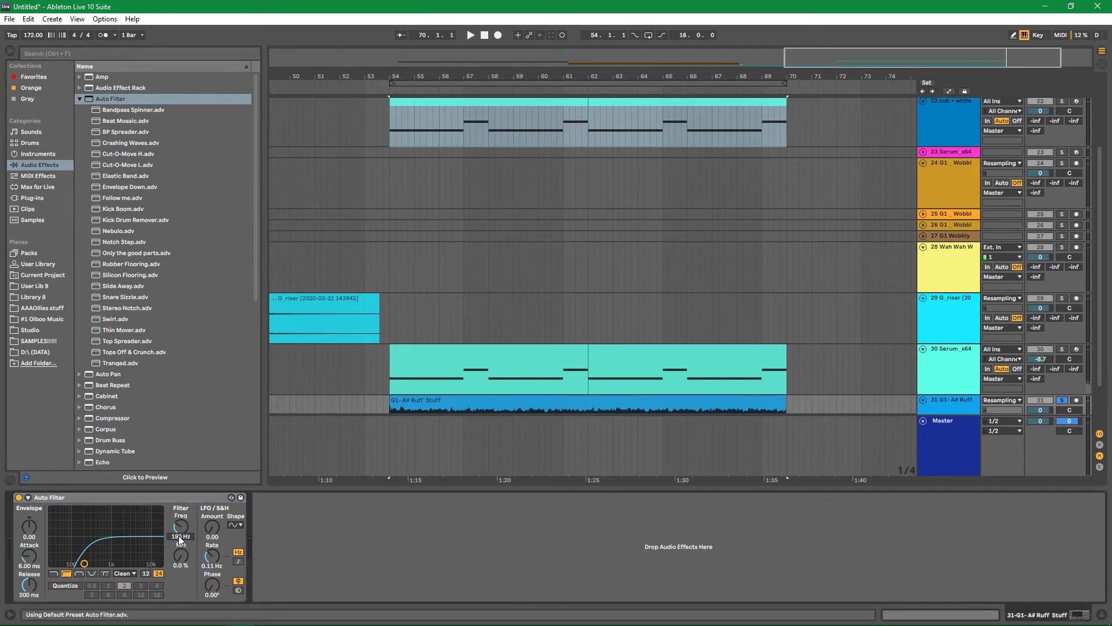
{"action": "scroll", "coordinate": [178, 536], "scroll_direction": "down", "scroll_amount": 5}
{"action": "scroll", "coordinate": [179, 535], "scroll_direction": "down", "scroll_amount": 3}
{"action": "scroll", "coordinate": [179, 536], "scroll_direction": "up", "scroll_amount": 3}
Solo track 22 as well and play the sub briefly
{"action": "left_click", "coordinate": [1062, 102]}
{"action": "key", "text": "space"}
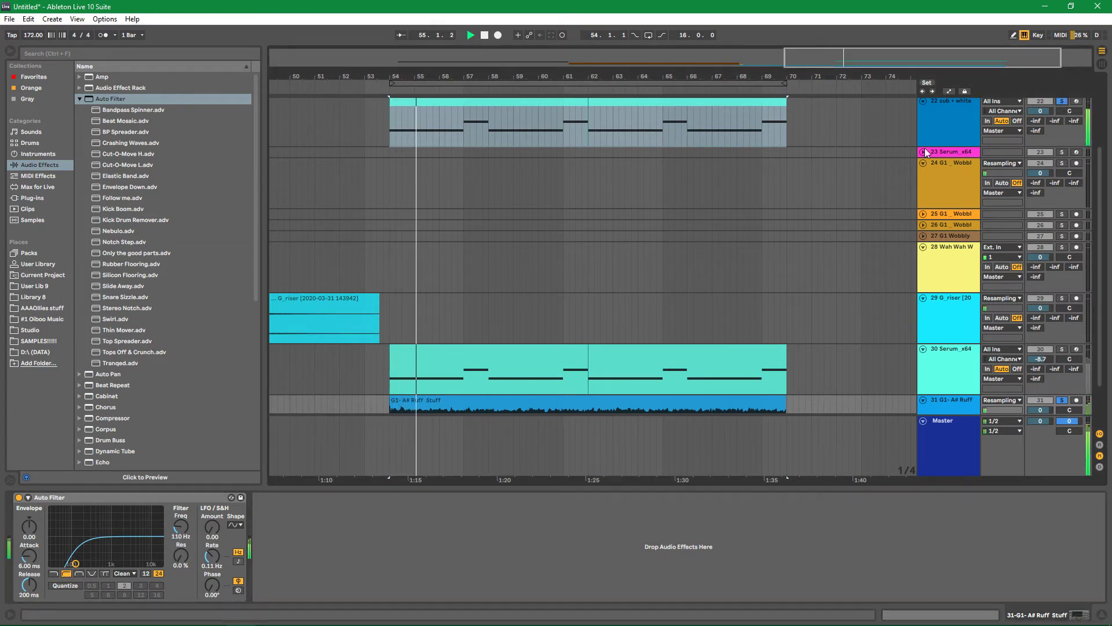
{"action": "key", "text": "space"}
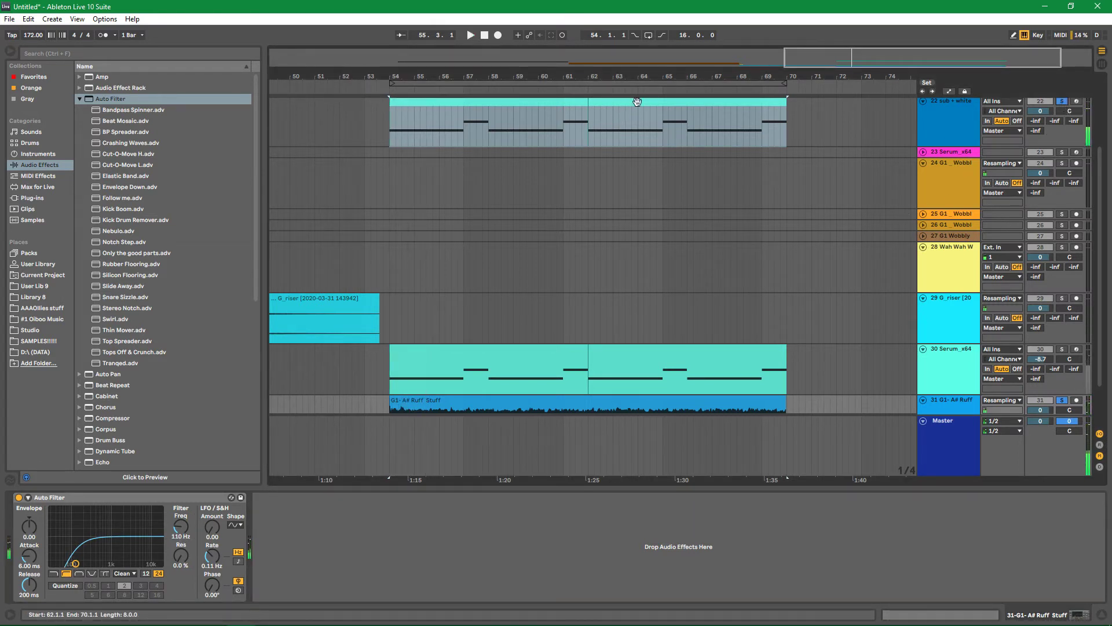
Transpose all notes in the first MIDI clip on track 22 up one octave and start playback
{"action": "double_click", "coordinate": [565, 104]}
{"action": "key", "text": "space"}
{"action": "key", "text": "space"}
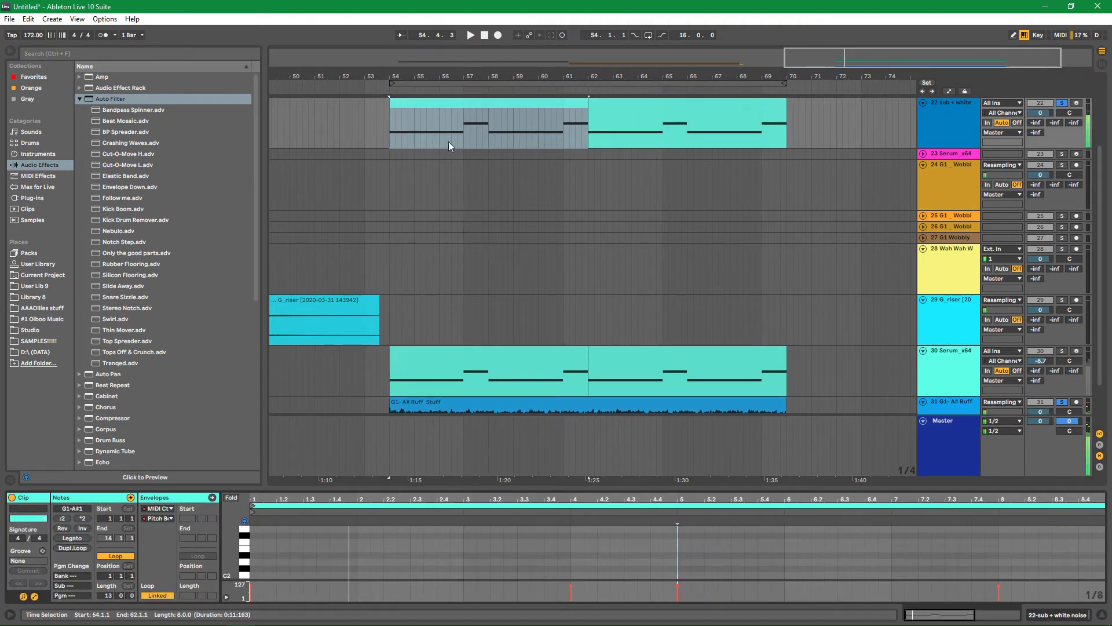
{"action": "left_click", "coordinate": [332, 562]}
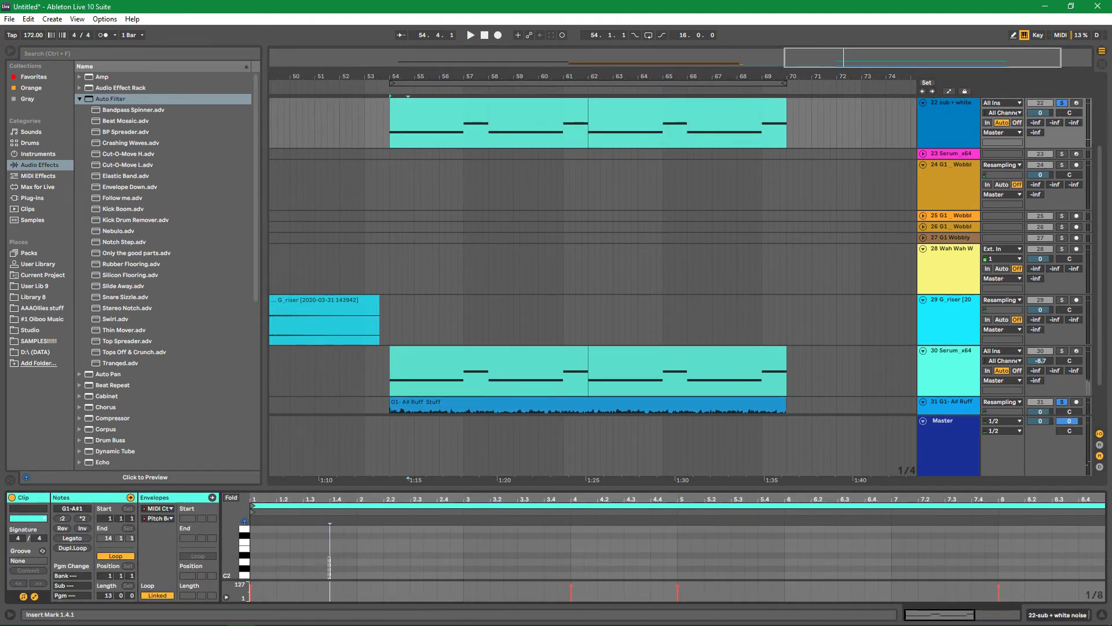
{"action": "left_click_drag", "start_coordinate": [383, 489], "coordinate": [417, 300]}
{"action": "left_click_drag", "start_coordinate": [397, 374], "coordinate": [397, 458]}
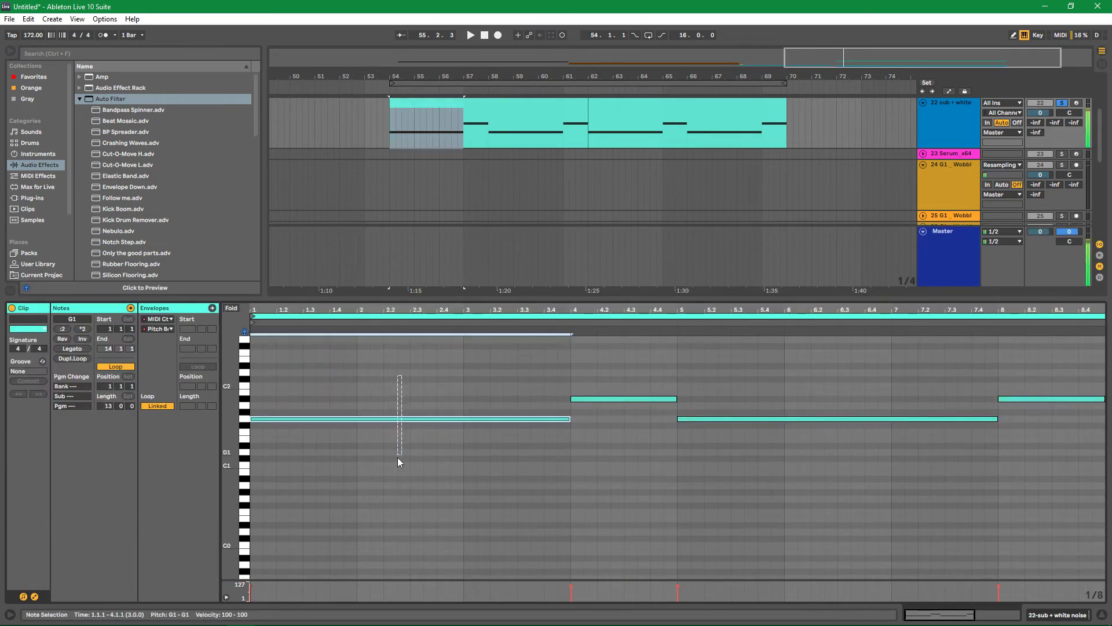
{"action": "left_click_drag", "start_coordinate": [456, 381], "coordinate": [1091, 442]}
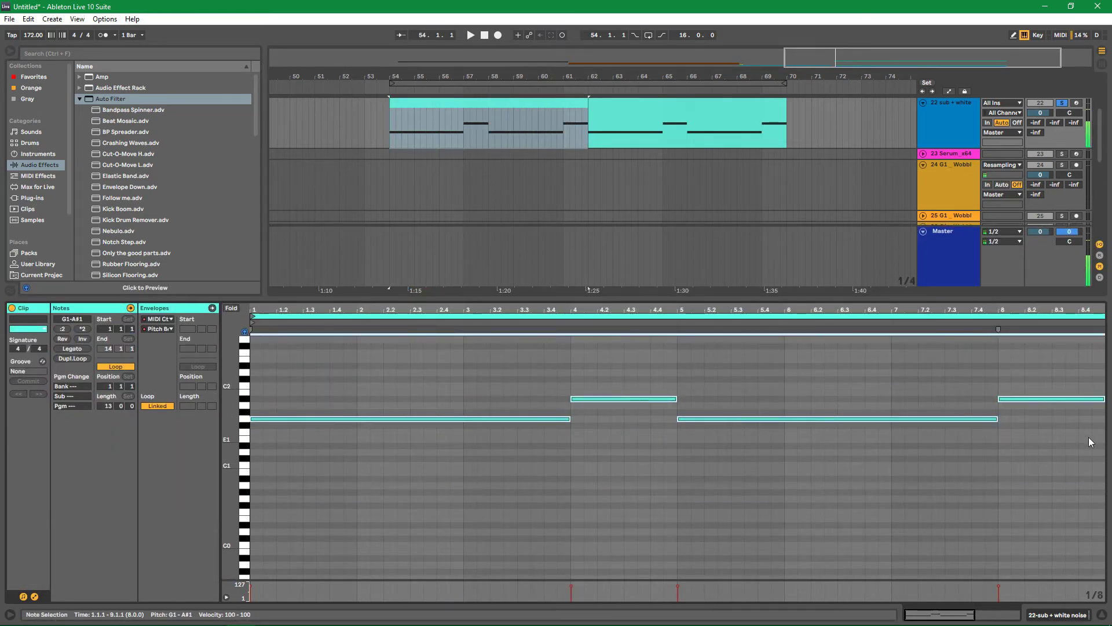
{"action": "key", "text": "shift+Up"}
{"action": "key", "text": "space"}
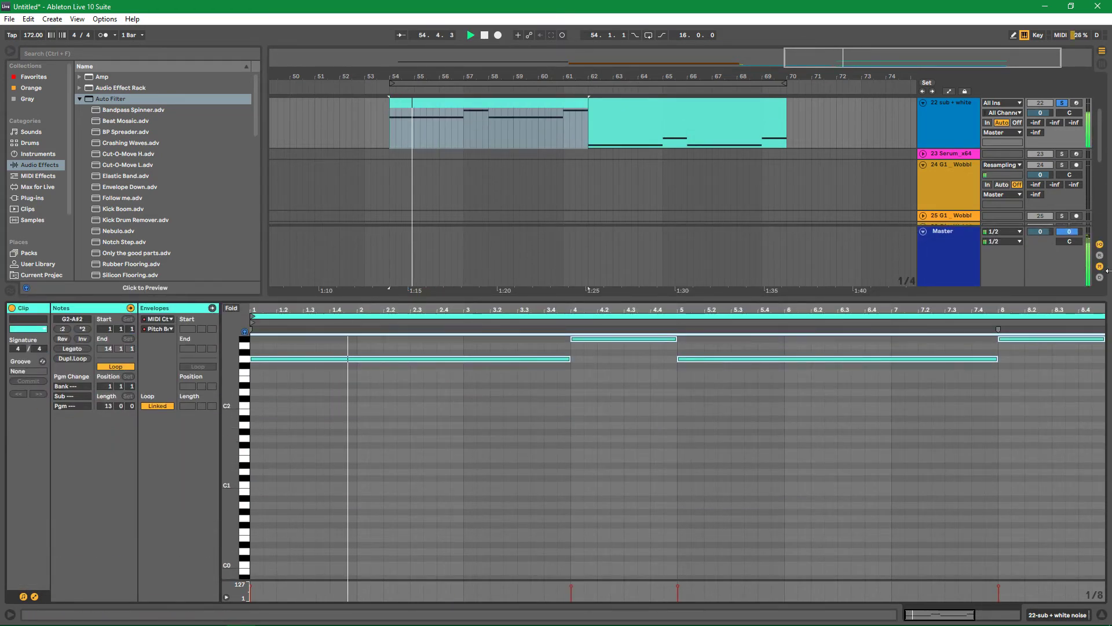
Replace the second MIDI clip on track 22 with a copy of the transposed clip and hide the clip view
{"action": "left_click", "coordinate": [538, 113]}
{"action": "left_click", "coordinate": [603, 139]}
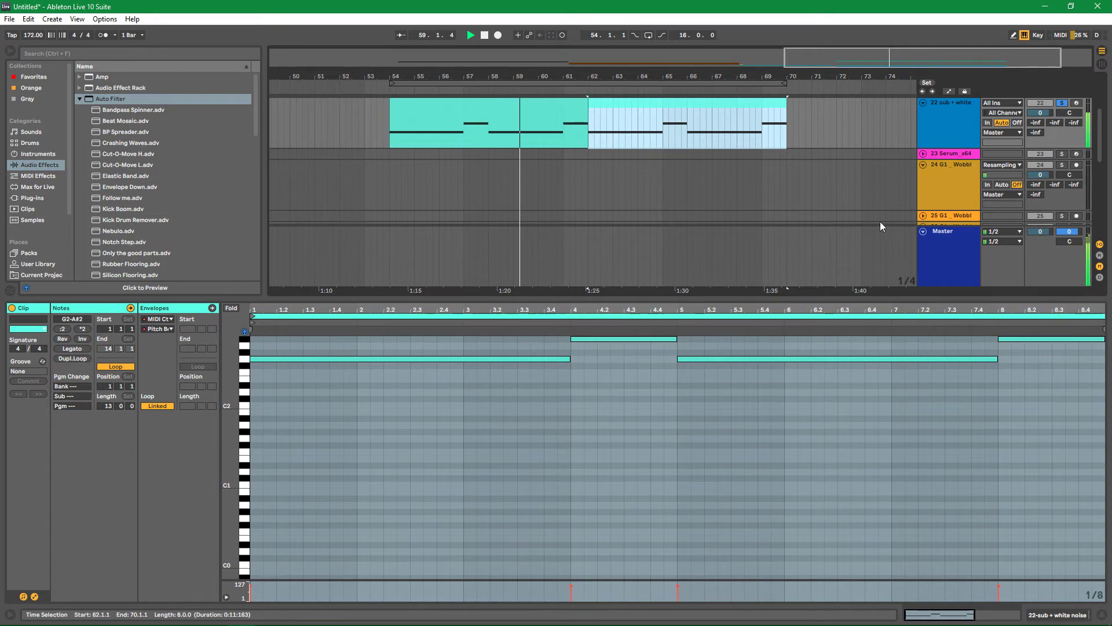
{"action": "key", "text": "ctrl+alt+l"}
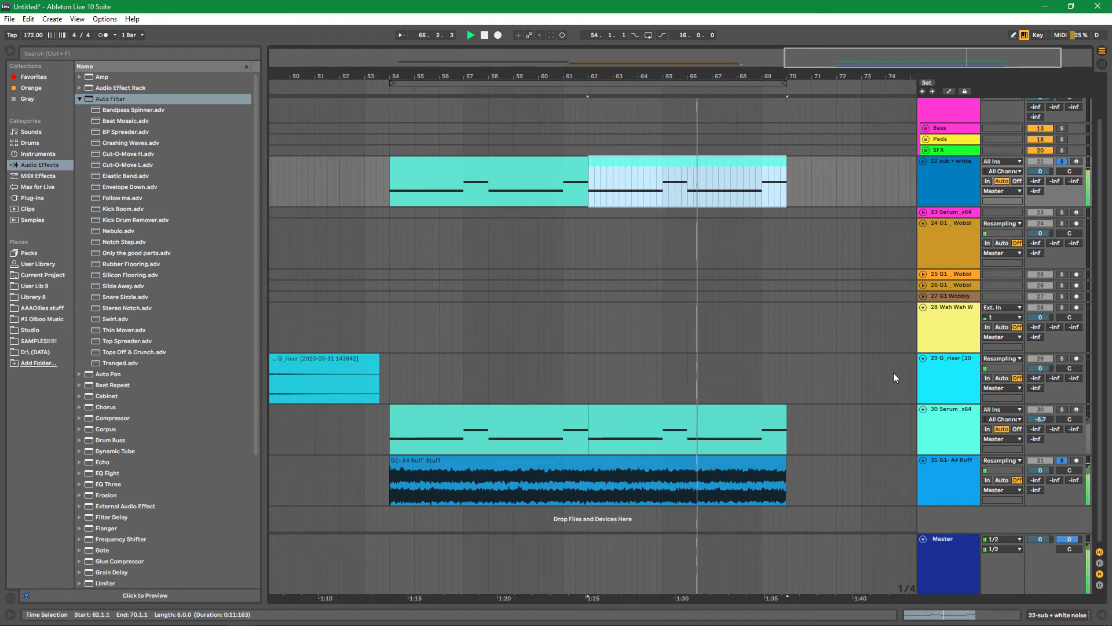
Listen to the sub and resampled bass with the arrangement zoomed out, stop playback and select the clip on track 31
{"action": "key", "text": "minus"}
{"action": "left_click", "coordinate": [617, 324]}
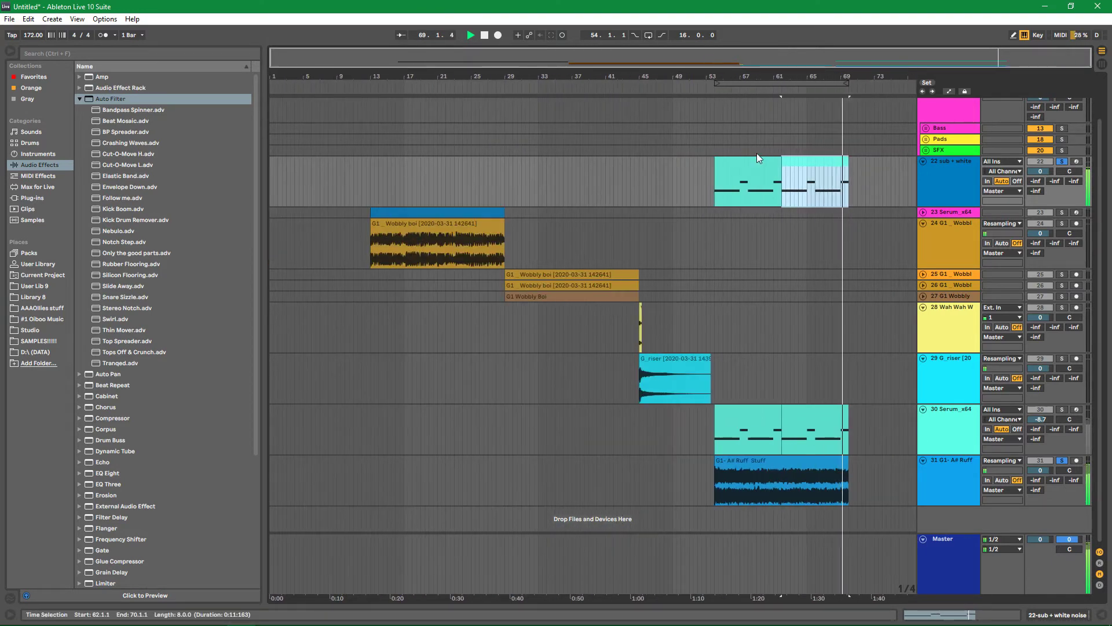
{"action": "left_click_drag", "start_coordinate": [805, 76], "coordinate": [804, 95]}
{"action": "key", "text": "space"}
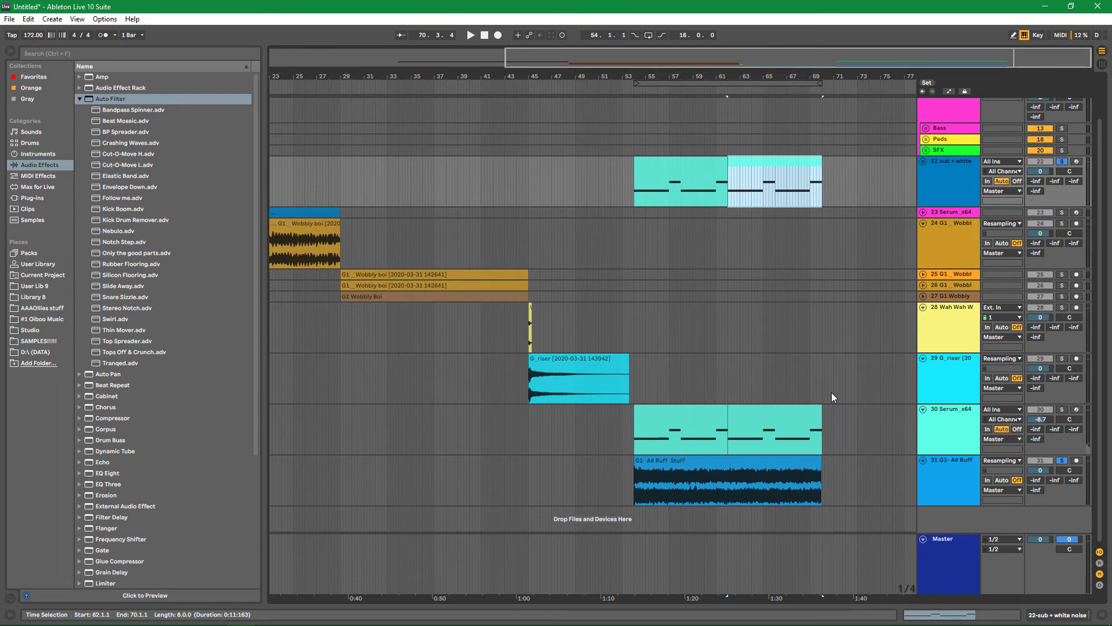
{"action": "left_click", "coordinate": [733, 464]}
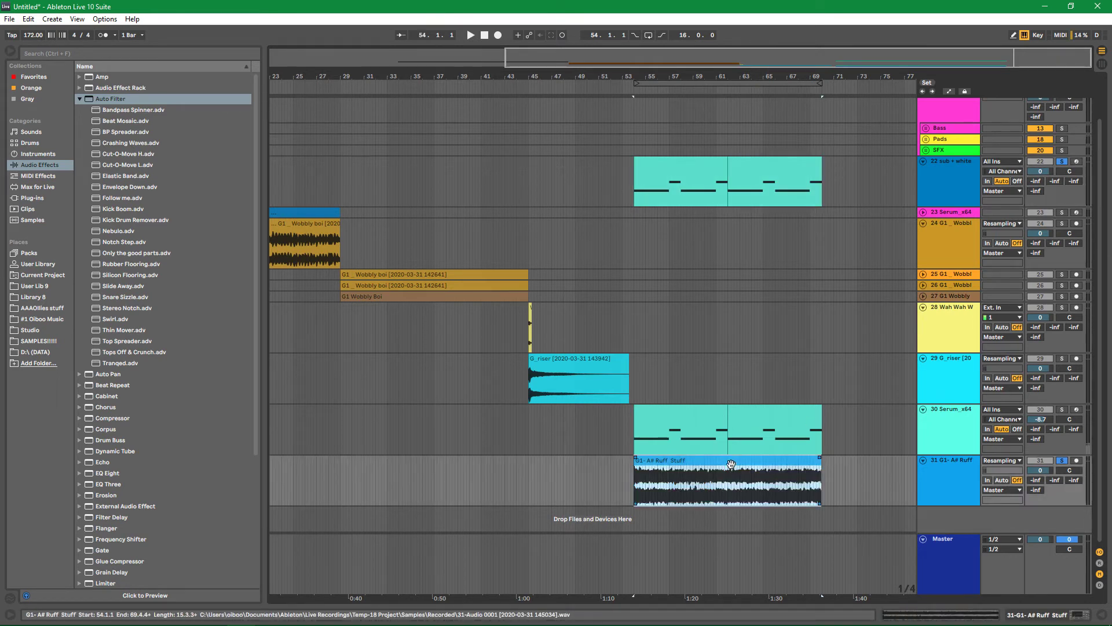
Delete both MIDI clips from the sub track 22
{"action": "left_click", "coordinate": [670, 173]}
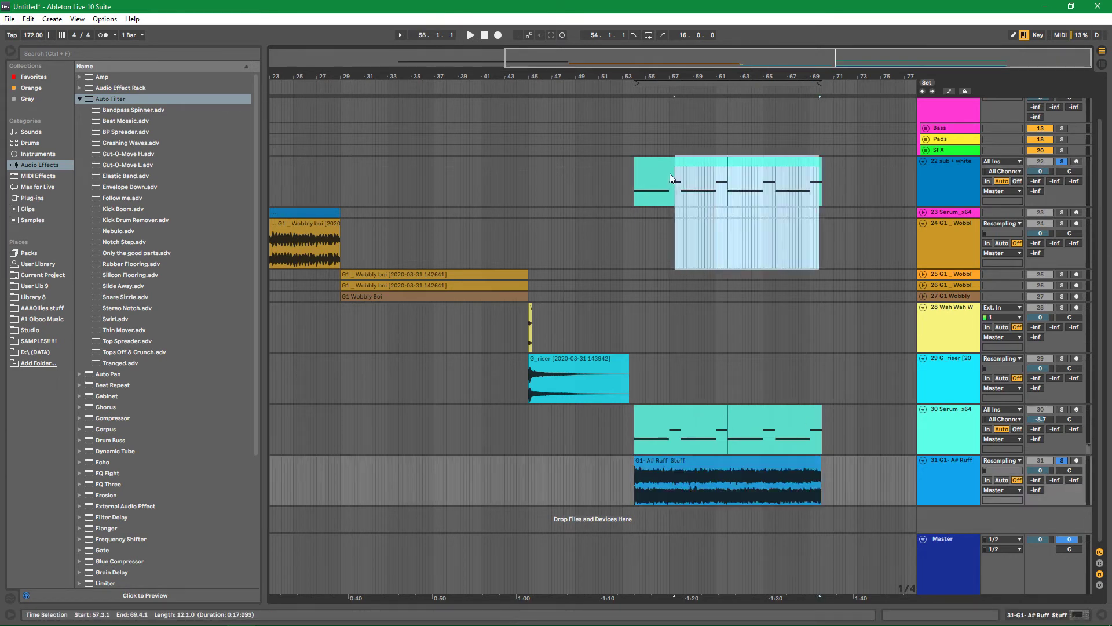
{"action": "left_click", "coordinate": [825, 173]}
{"action": "left_click_drag", "start_coordinate": [849, 169], "coordinate": [631, 175]}
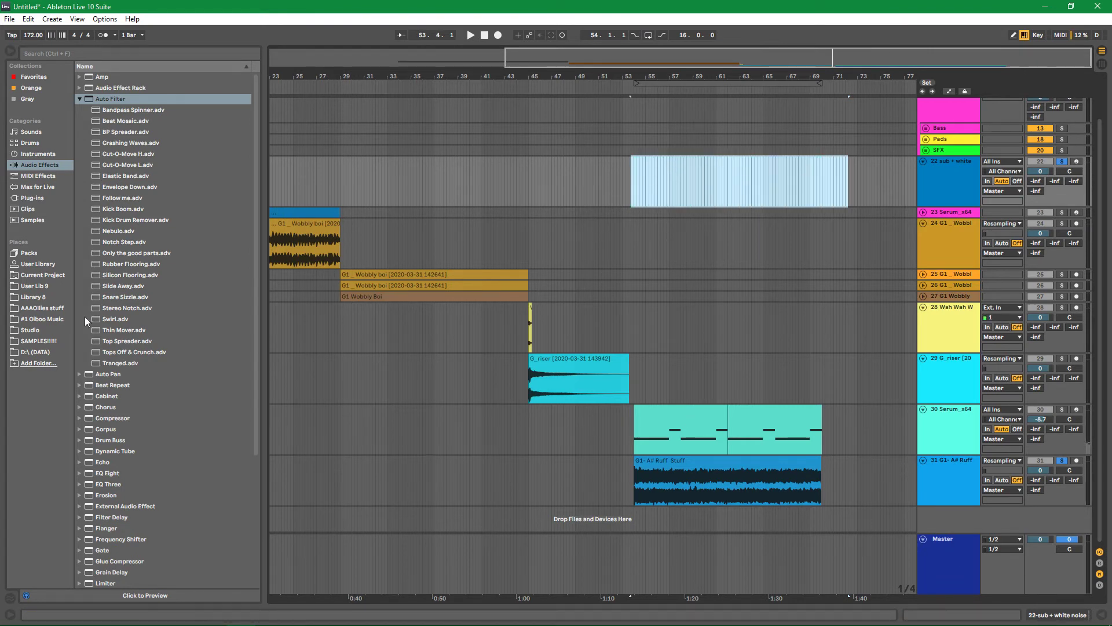
Load the RESAMPLE BASS STAGE 1.adg preset from the Effects/Bass folder onto a new audio track below track 31
{"action": "left_click", "coordinate": [44, 318]}
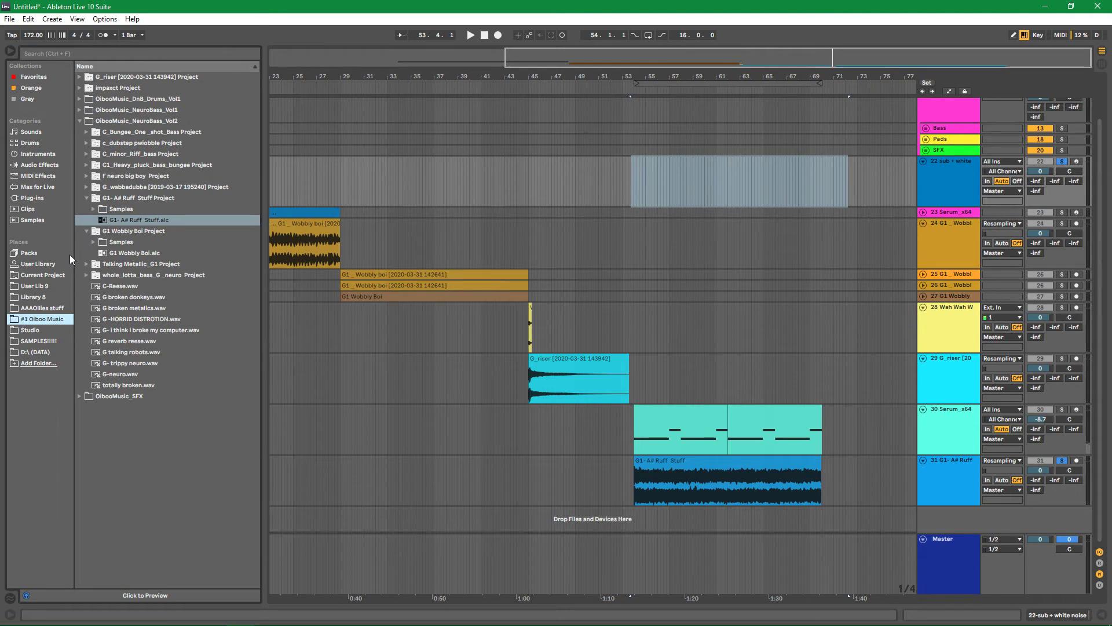
{"action": "left_click", "coordinate": [39, 300]}
{"action": "left_click", "coordinate": [41, 308]}
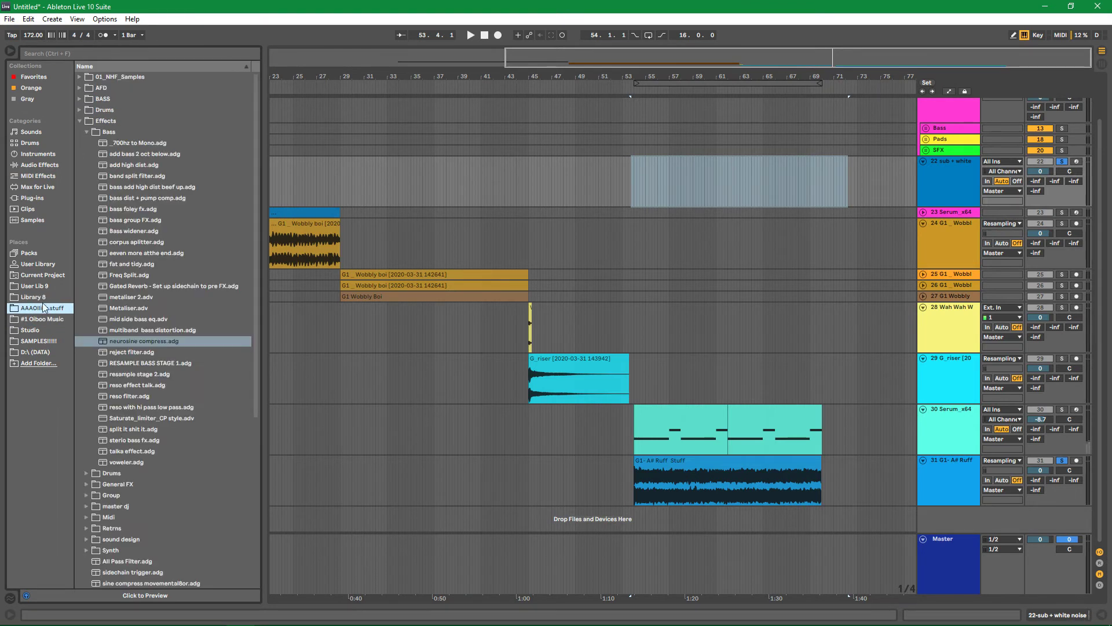
{"action": "left_click", "coordinate": [85, 116]}
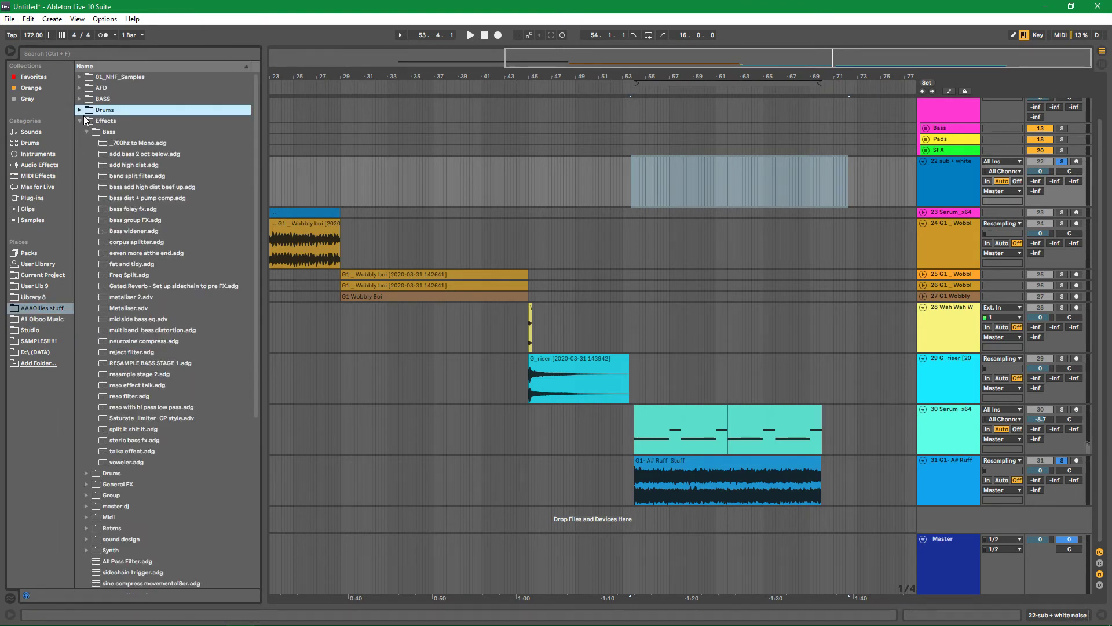
{"action": "left_click", "coordinate": [78, 120]}
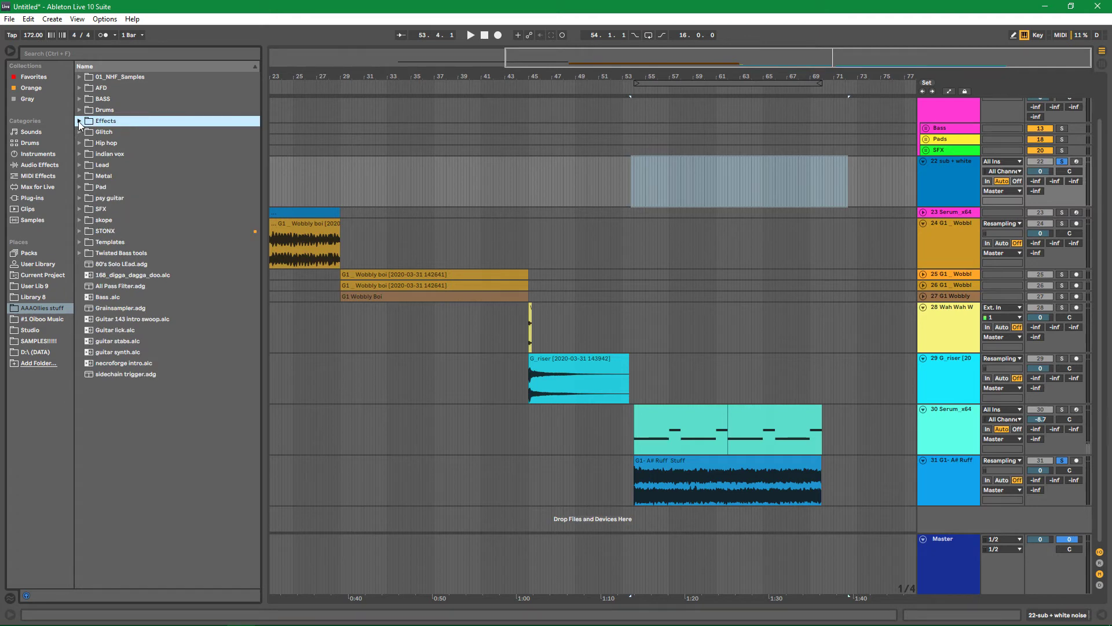
{"action": "left_click", "coordinate": [78, 120]}
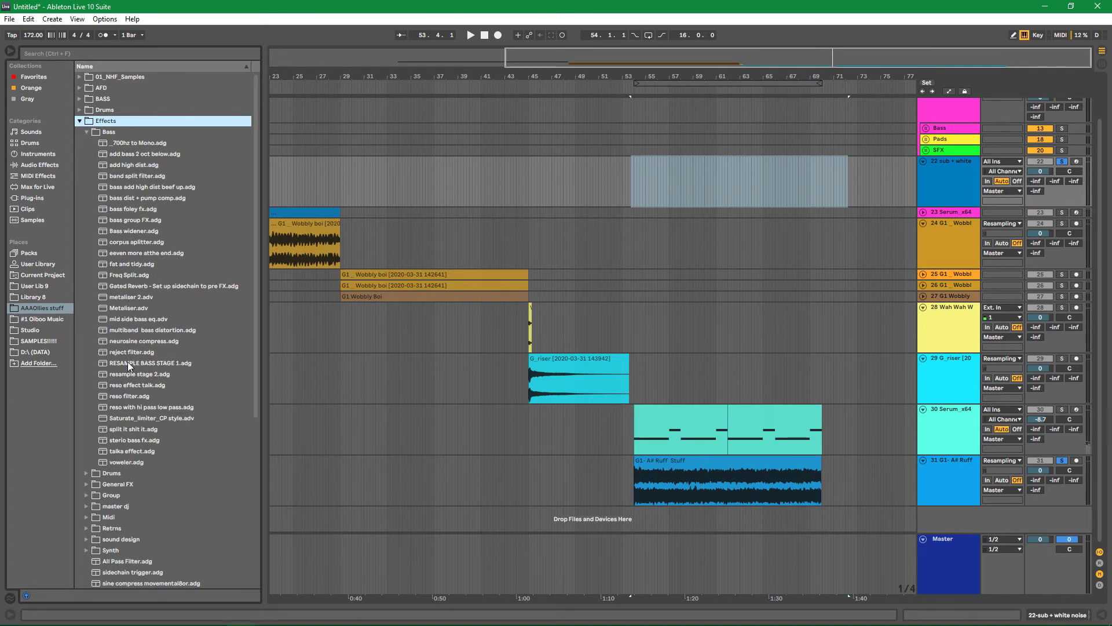
{"action": "left_click", "coordinate": [192, 364]}
{"action": "left_click_drag", "start_coordinate": [948, 485], "coordinate": [942, 513]}
{"action": "left_click", "coordinate": [642, 34]}
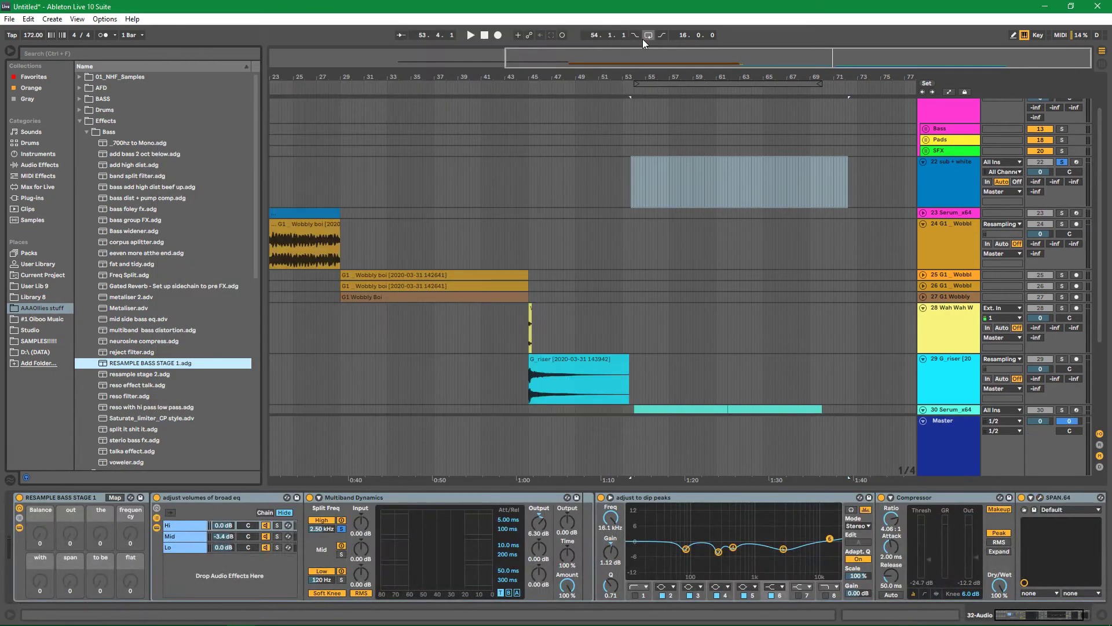
Examine the Hi, Mid and Lo chains of the broad EQ rack and the devices that follow it
{"action": "left_click", "coordinate": [206, 493]}
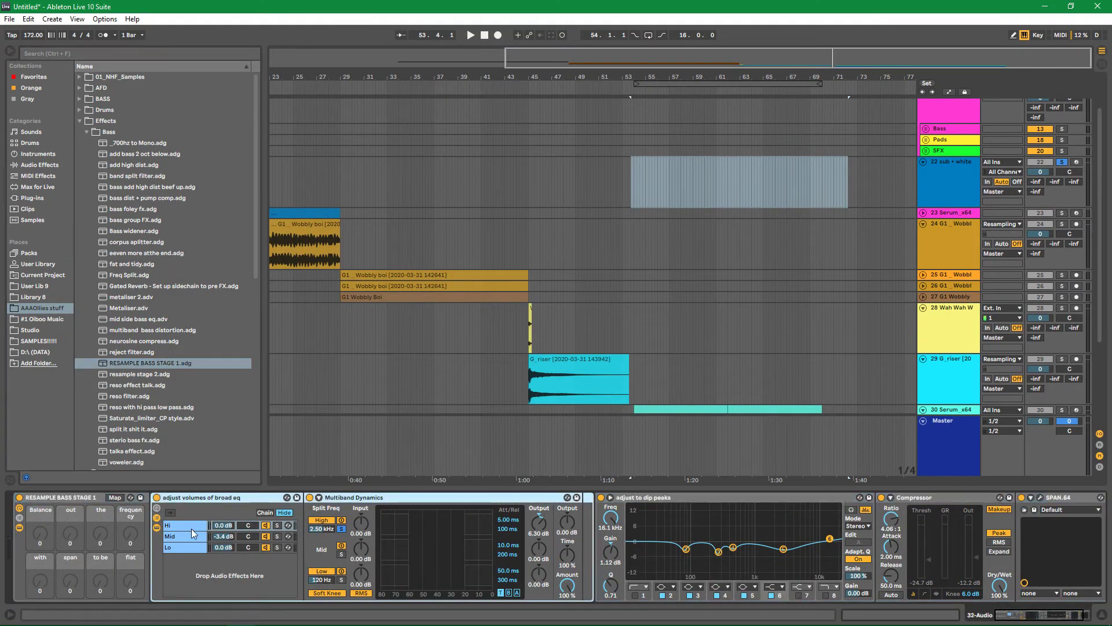
{"action": "left_click", "coordinate": [199, 538]}
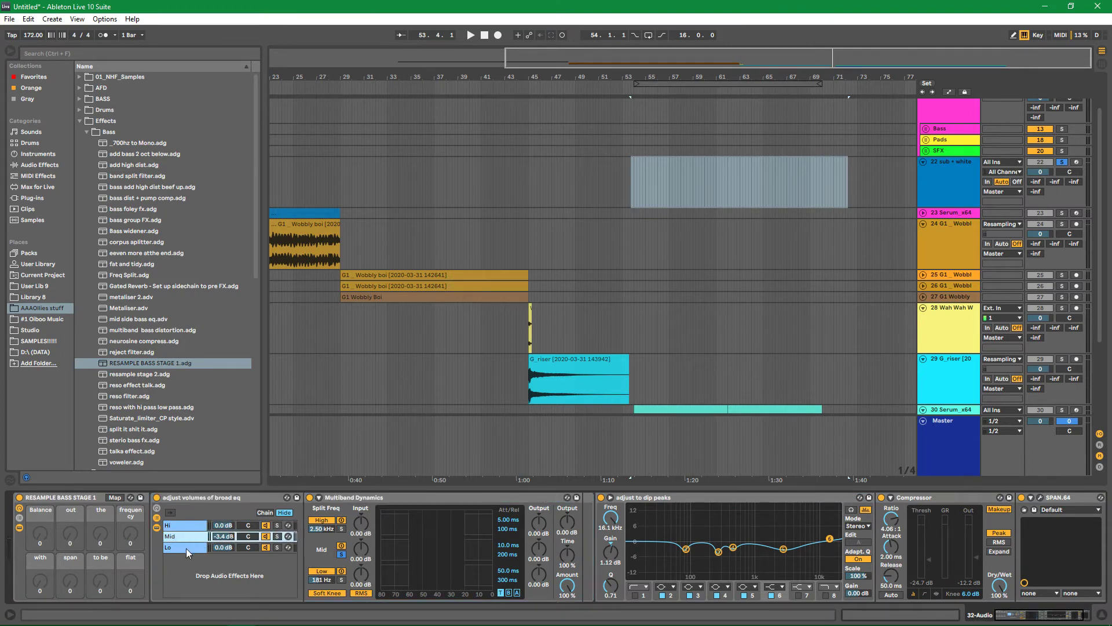
{"action": "key", "text": "Down"}
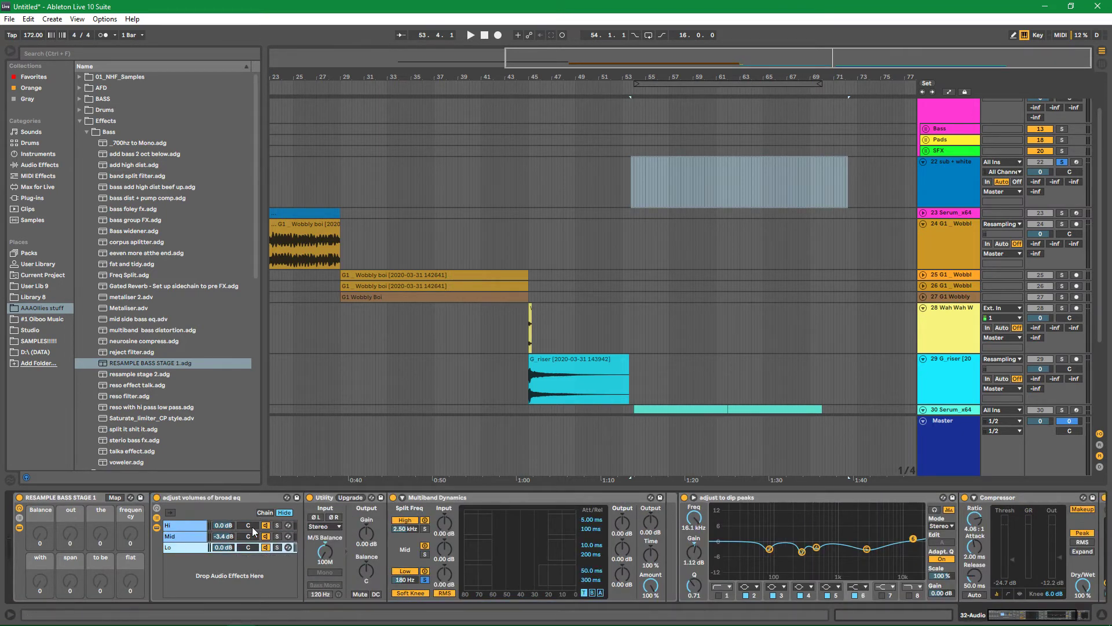
{"action": "left_click", "coordinate": [228, 496]}
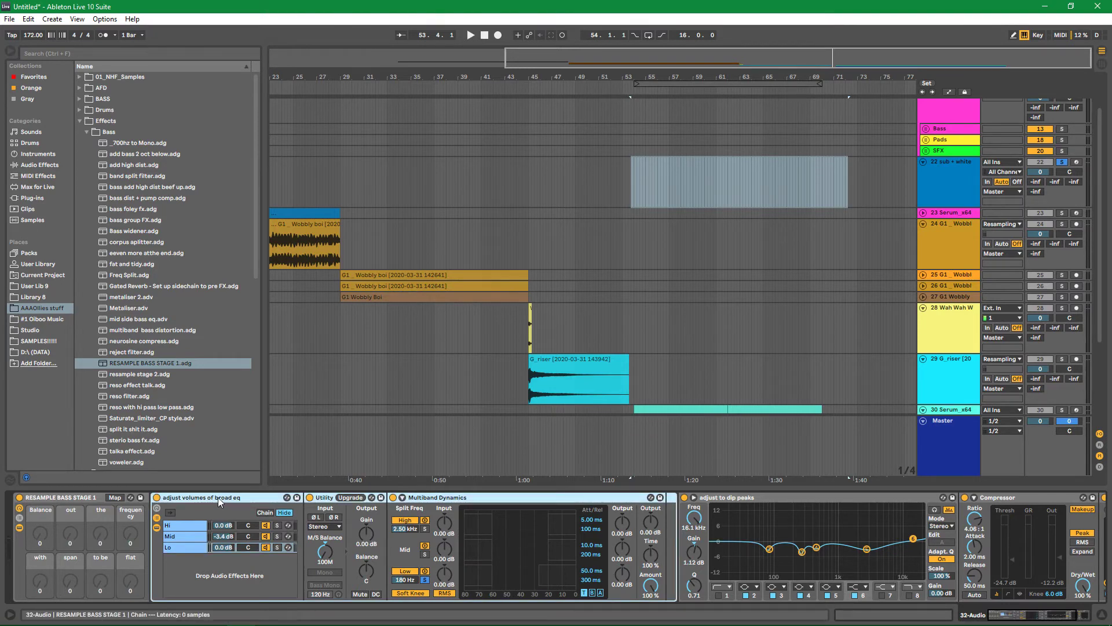
{"action": "left_click", "coordinate": [940, 590]}
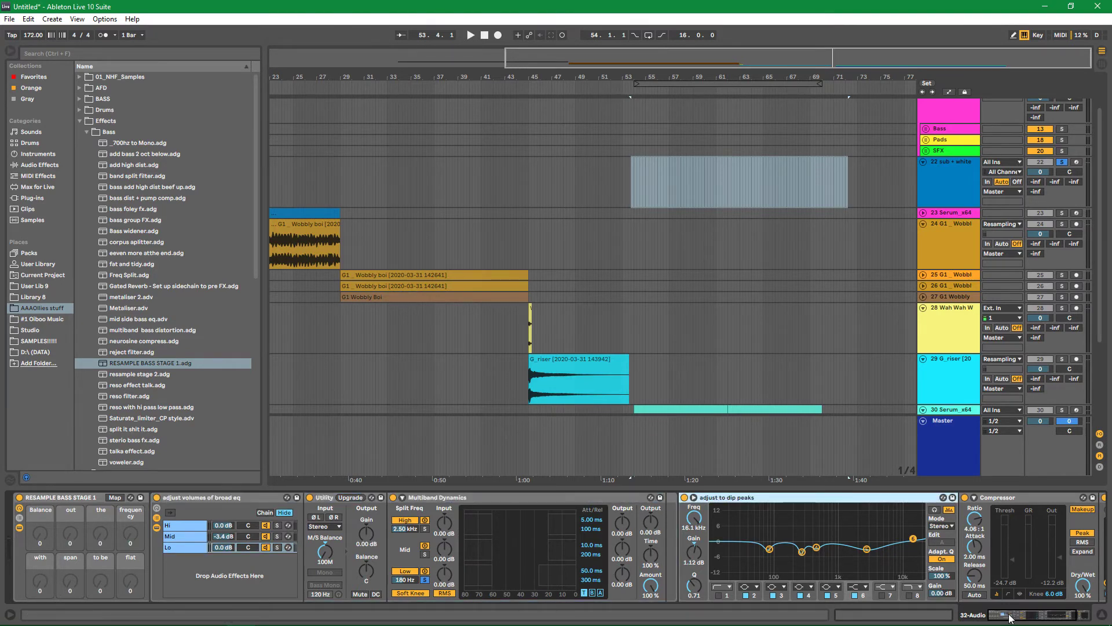
{"action": "left_click_drag", "start_coordinate": [1009, 617], "coordinate": [1037, 618]}
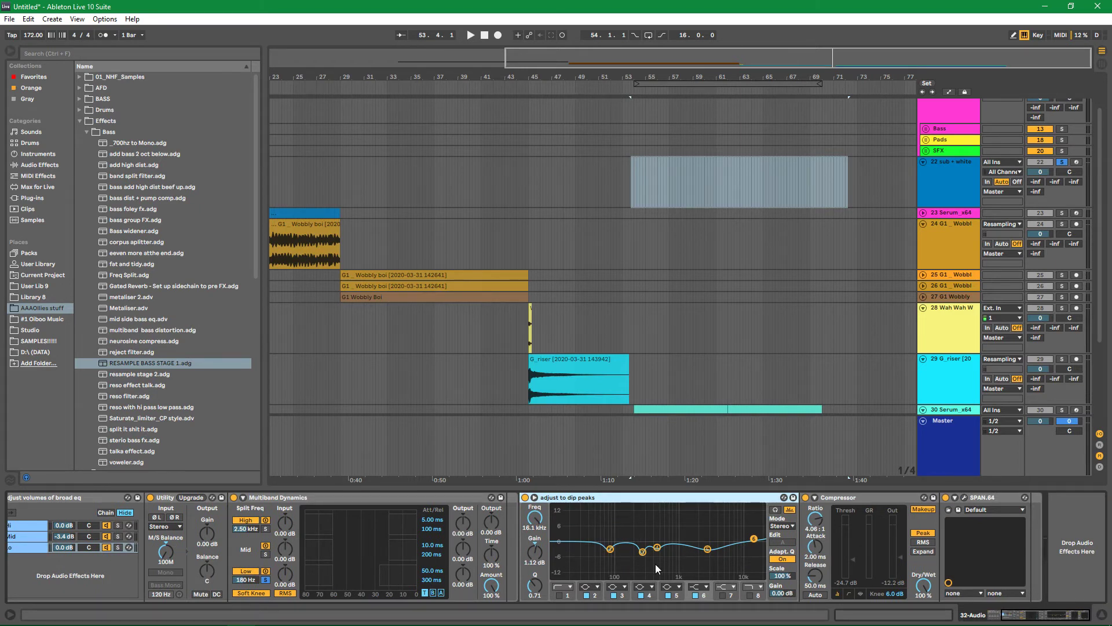
Replace the SPAN.64 device at the end of the rack with Voxengo SPAN and close its window
{"action": "left_click", "coordinate": [1005, 500]}
{"action": "right_click", "coordinate": [1004, 499]}
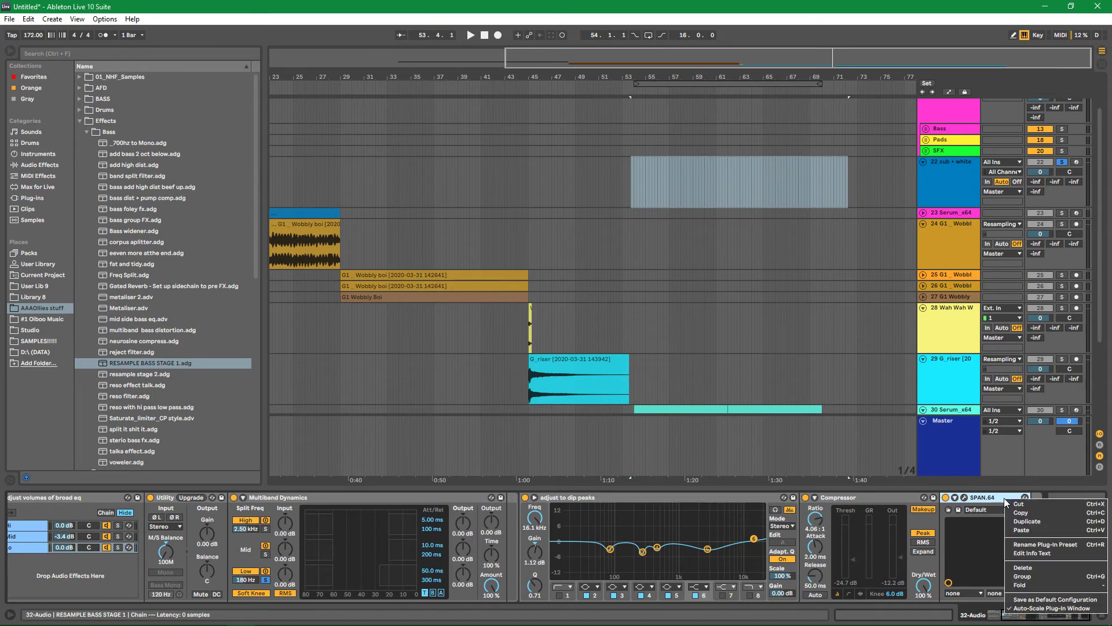
{"action": "left_click", "coordinate": [1025, 568]}
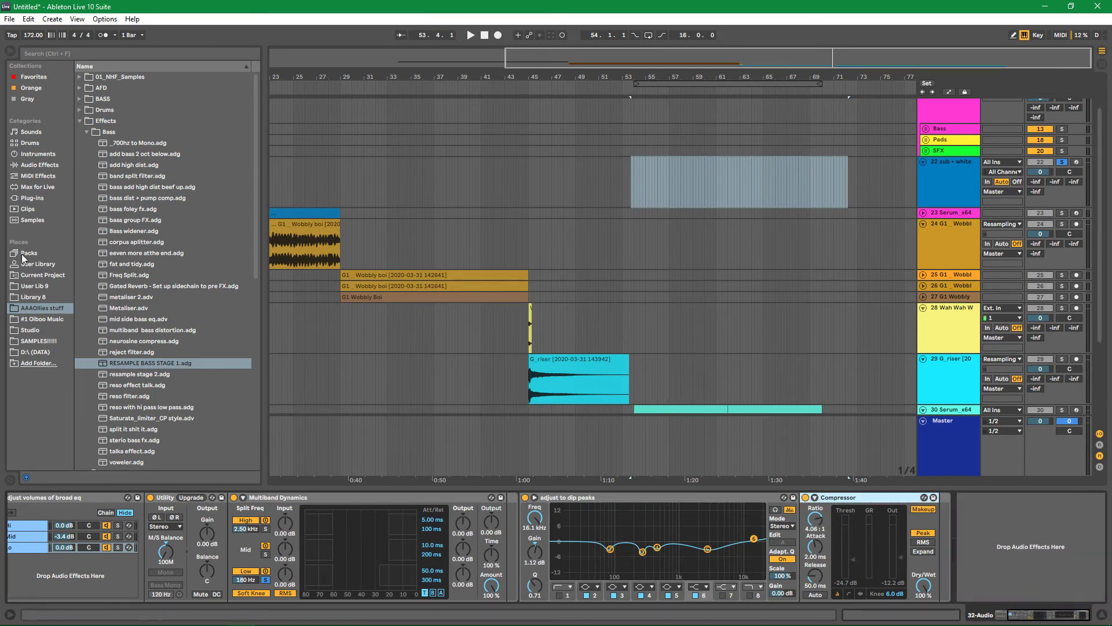
{"action": "left_click", "coordinate": [41, 198]}
{"action": "left_click_drag", "start_coordinate": [113, 103], "coordinate": [520, 172]}
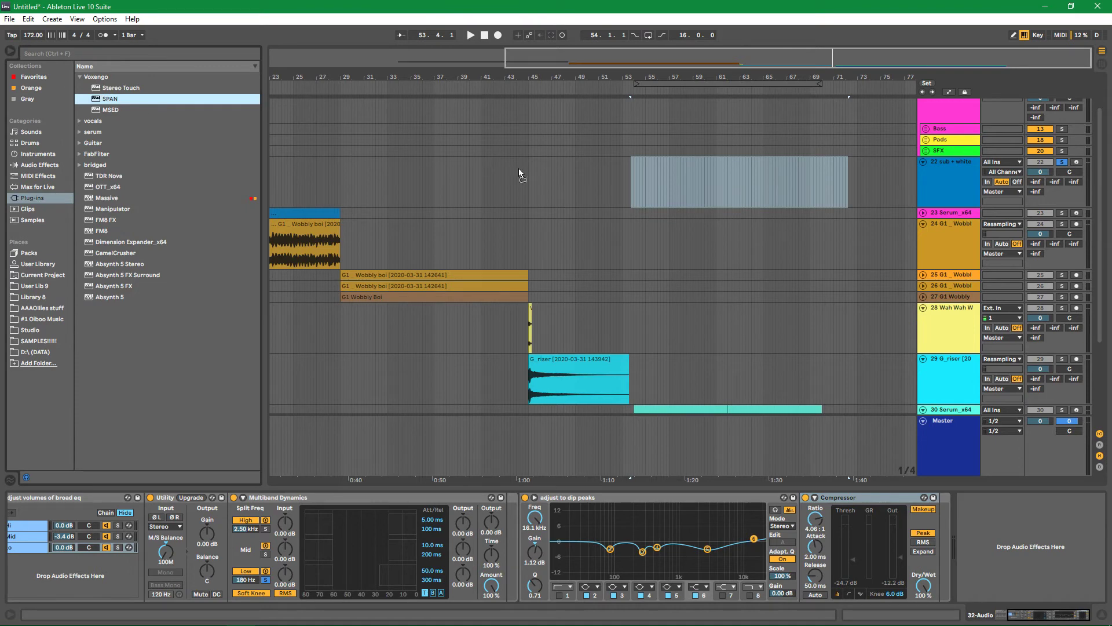
{"action": "left_click_drag", "start_coordinate": [934, 544], "coordinate": [936, 547]}
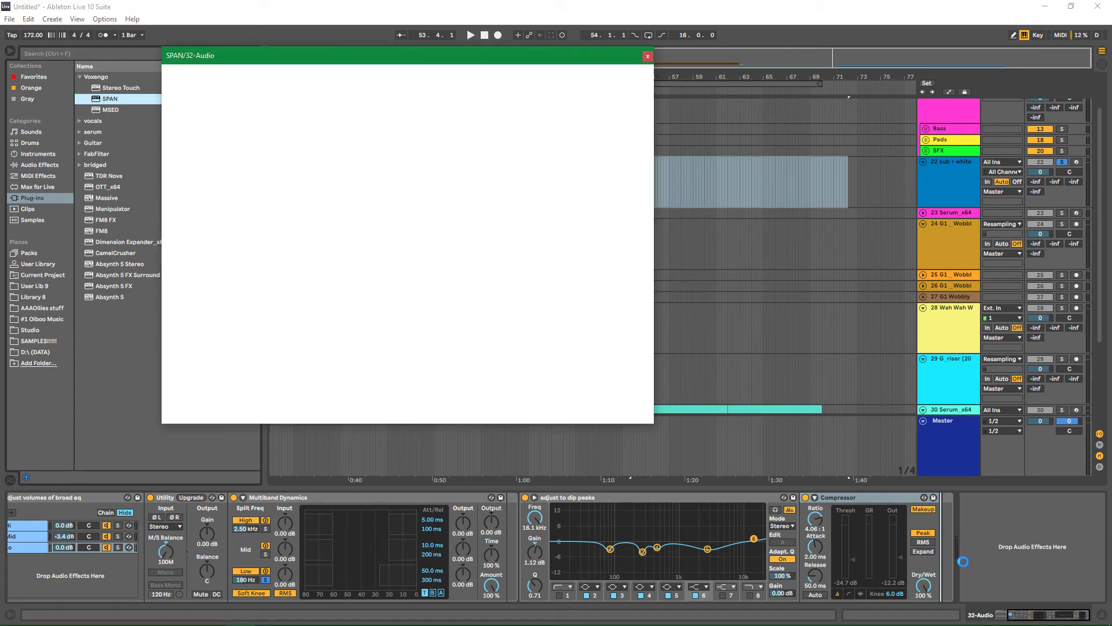
{"action": "left_click", "coordinate": [647, 56]}
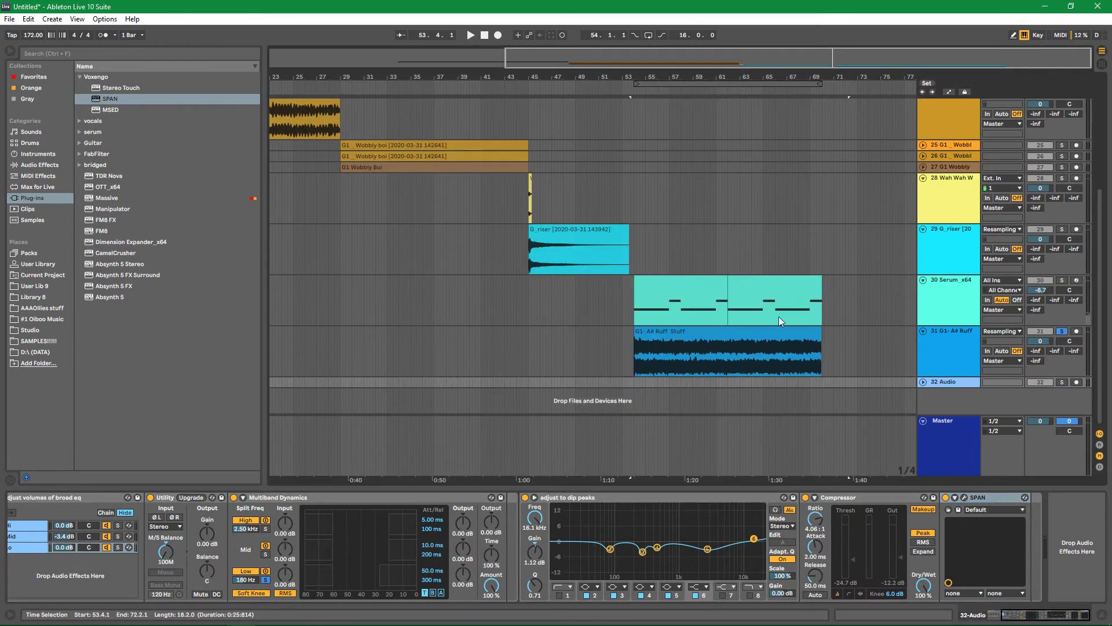
Copy the G1- A# Ruff Stuff clip to track 32, move it to bar 73 and loop its length
{"action": "left_click_drag", "start_coordinate": [793, 345], "coordinate": [867, 385]}
{"action": "left_click_drag", "start_coordinate": [800, 65], "coordinate": [856, 81]}
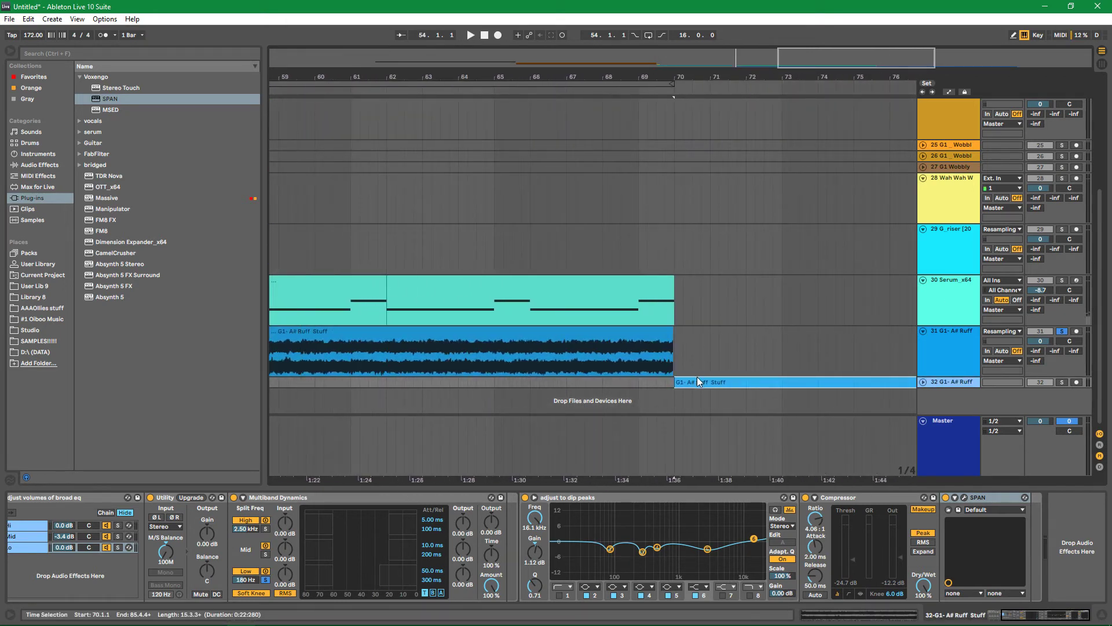
{"action": "left_click_drag", "start_coordinate": [697, 380], "coordinate": [801, 382]}
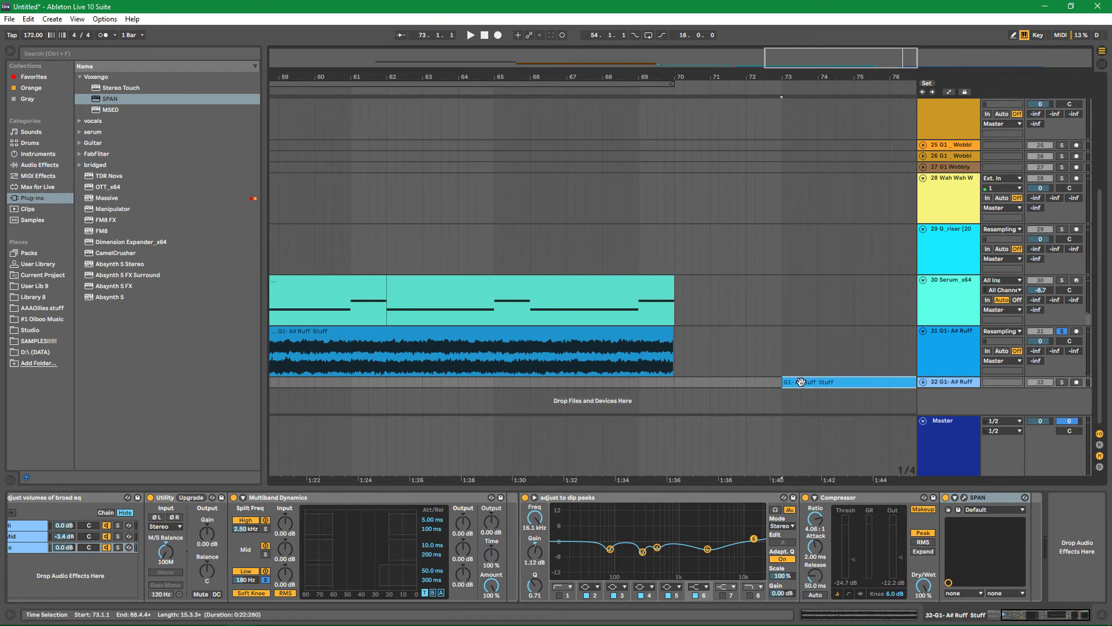
{"action": "key", "text": "ctrl+l"}
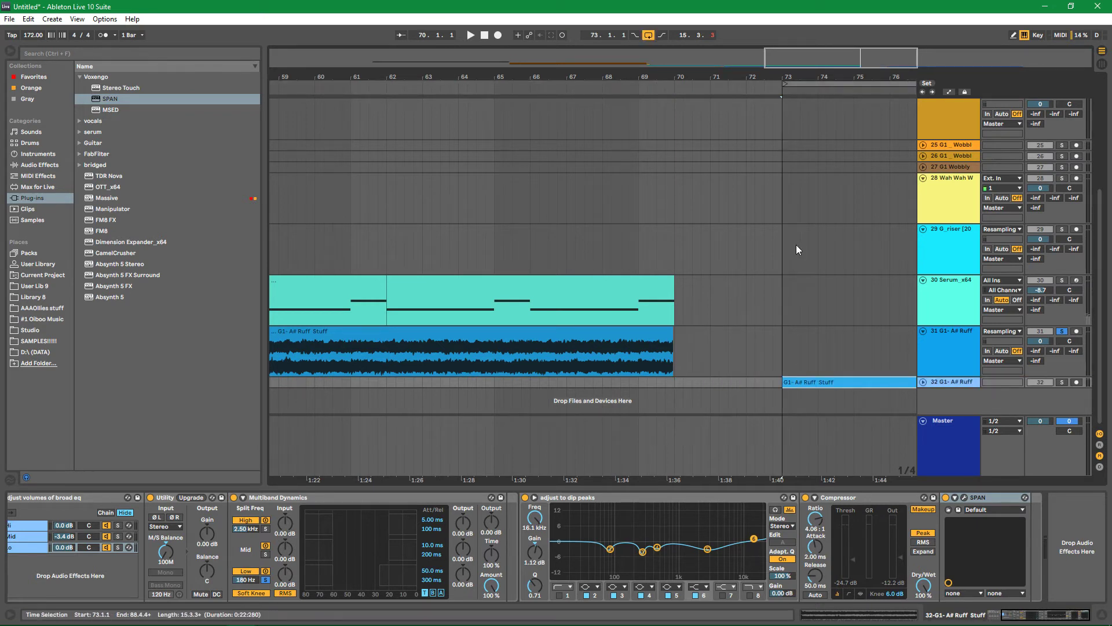
{"action": "left_click_drag", "start_coordinate": [810, 63], "coordinate": [811, 52]}
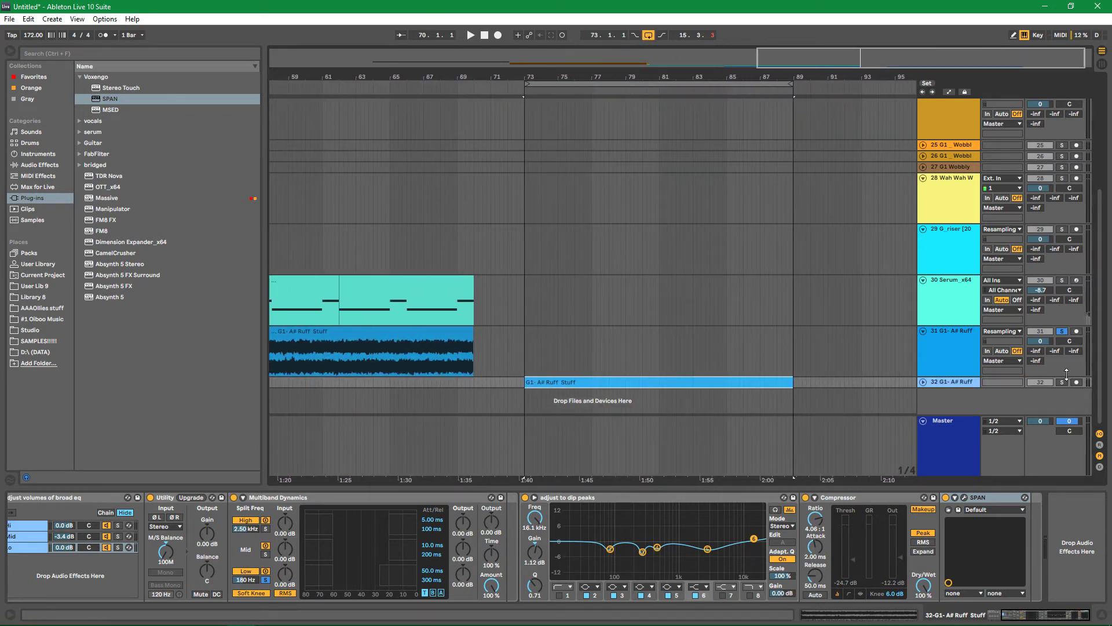
Solo and unfold track 32, with only the Hi chain of the broad EQ rack soloed
{"action": "left_click", "coordinate": [1062, 381]}
{"action": "left_click", "coordinate": [924, 382]}
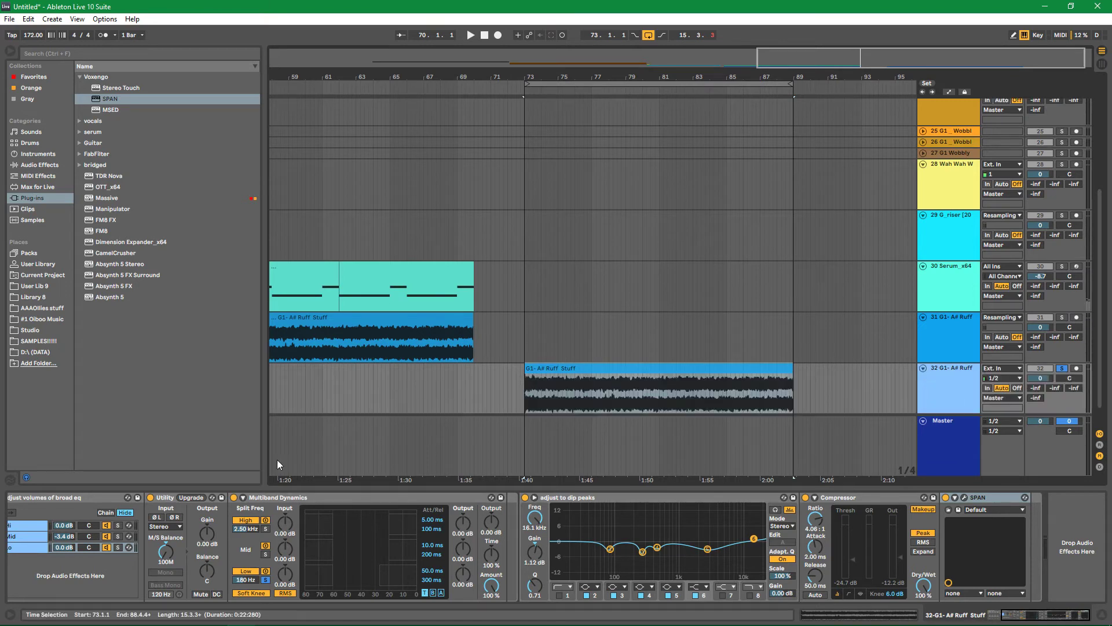
{"action": "key", "text": "Delete"}
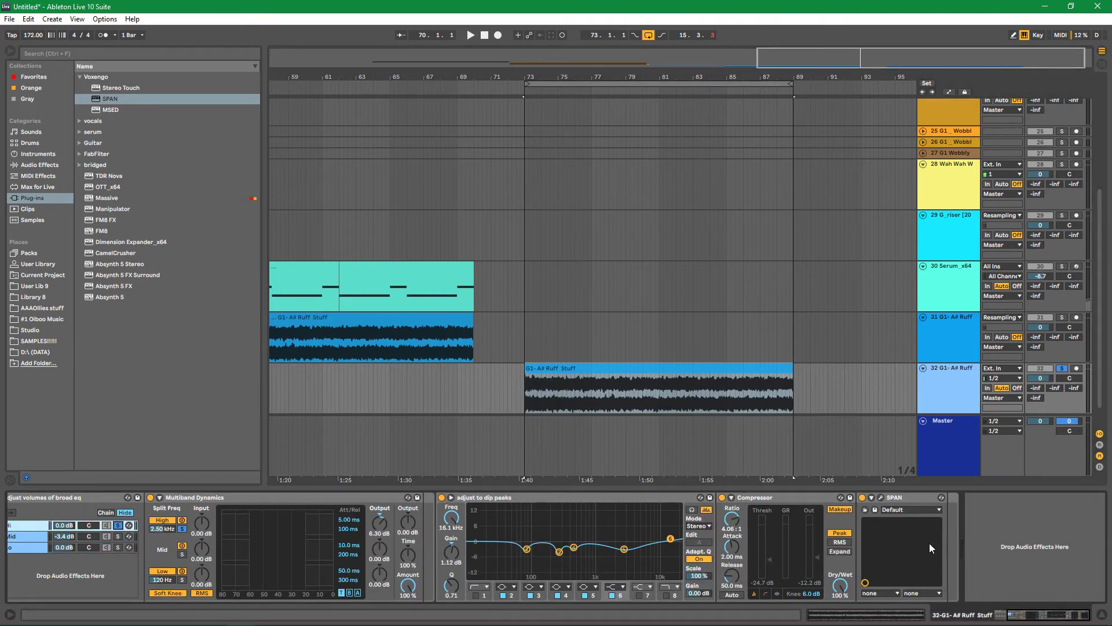
Open the SPAN analyser, bypass the "adjust to dip peaks" EQ and play the soloed Hi band
{"action": "left_click", "coordinate": [880, 498]}
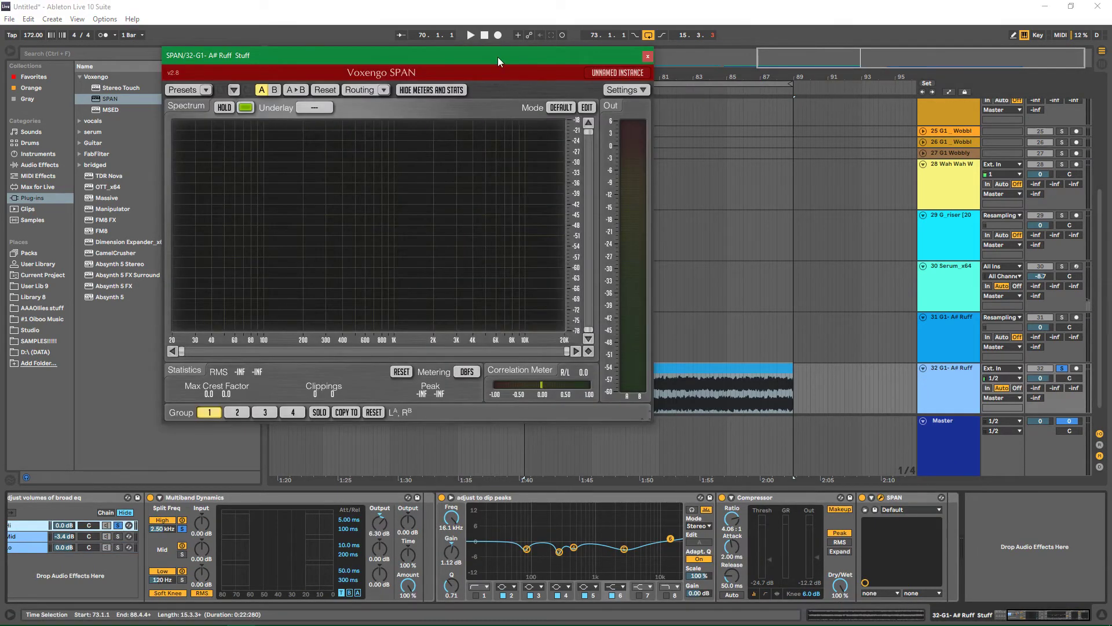
{"action": "left_click_drag", "start_coordinate": [498, 62], "coordinate": [453, 15]}
{"action": "left_click", "coordinate": [441, 497]}
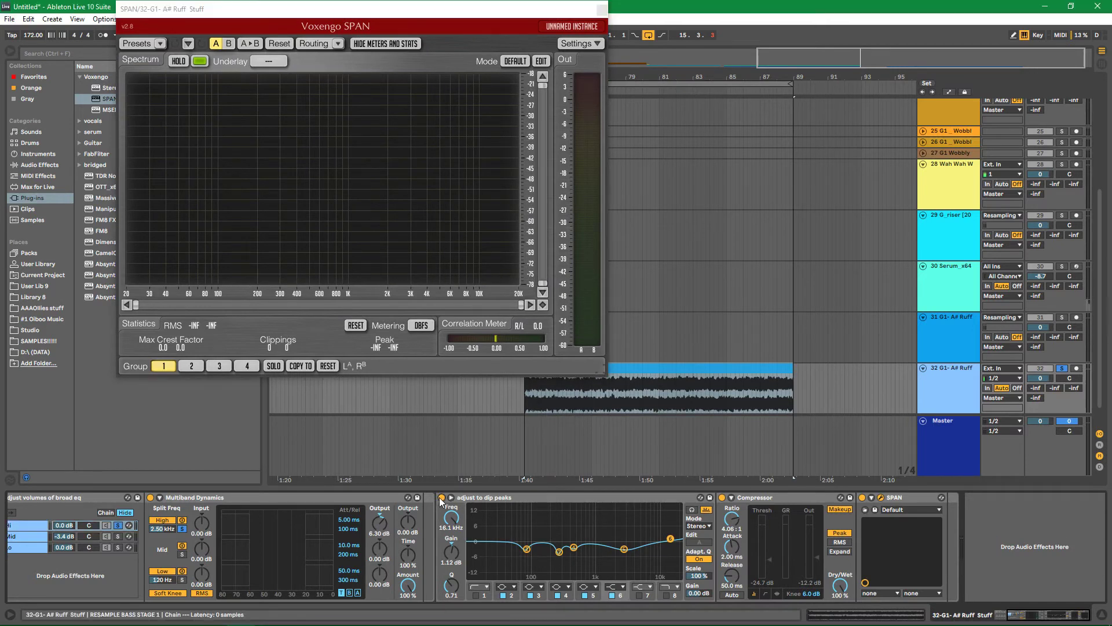
{"action": "key", "text": "space"}
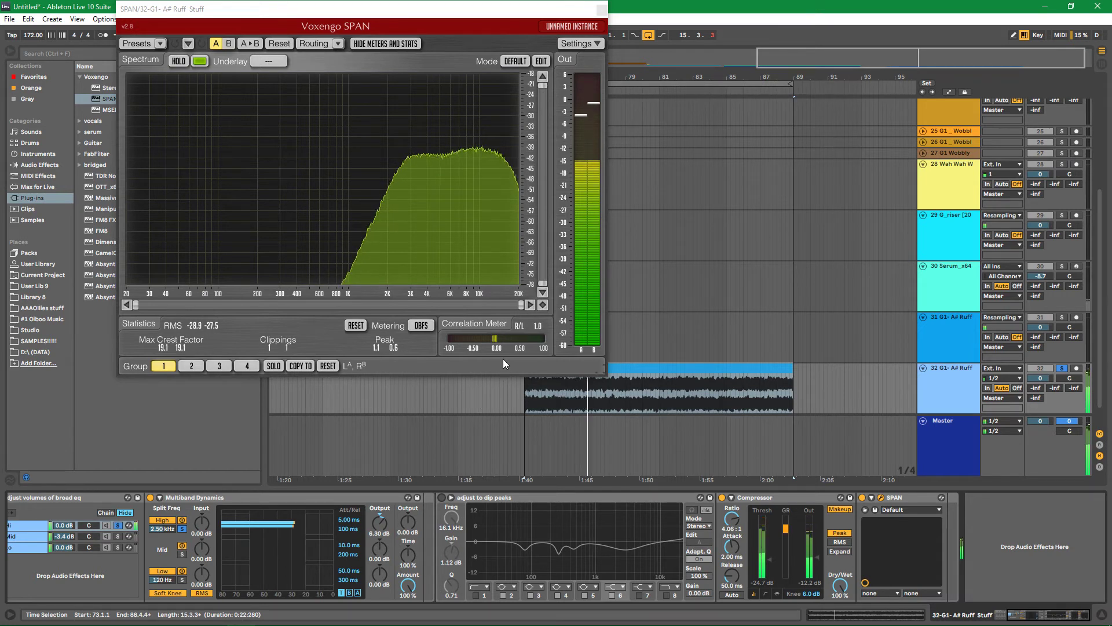
{"action": "key", "text": "space"}
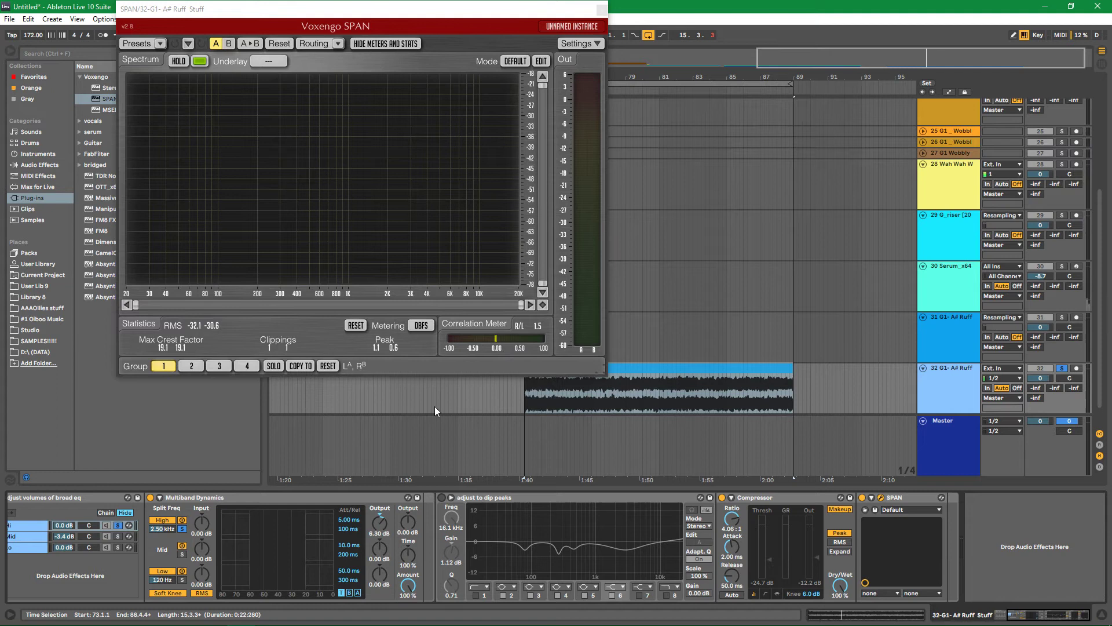
Solo the Mid chain instead and play it to locate its peaks in the SPAN spectrum
{"action": "left_click", "coordinate": [118, 536]}
{"action": "key", "text": "space"}
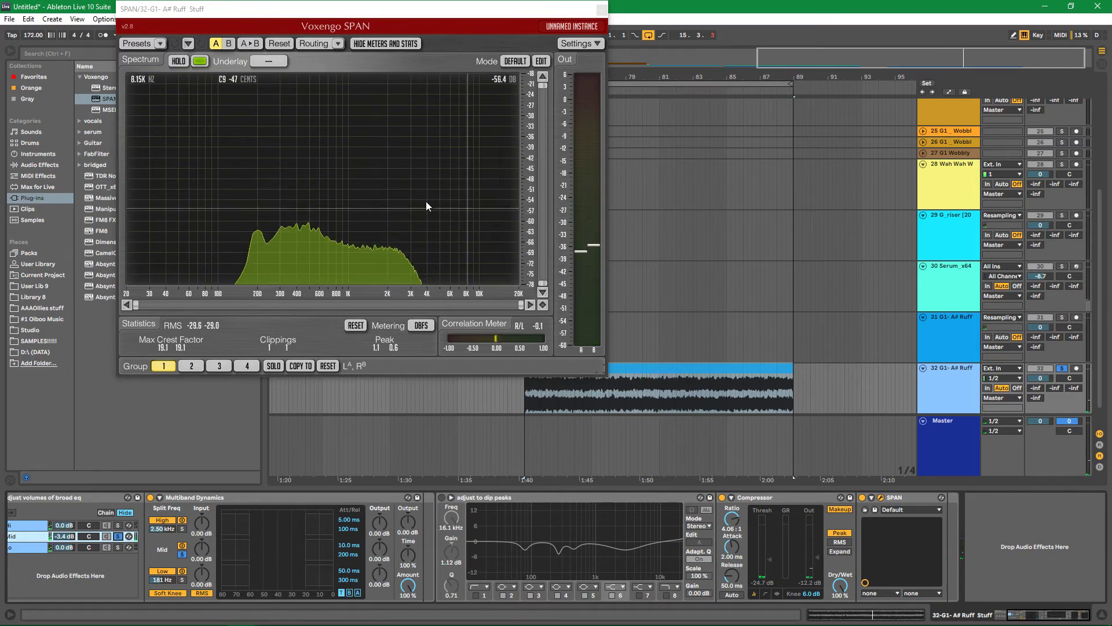
{"action": "key", "text": "space"}
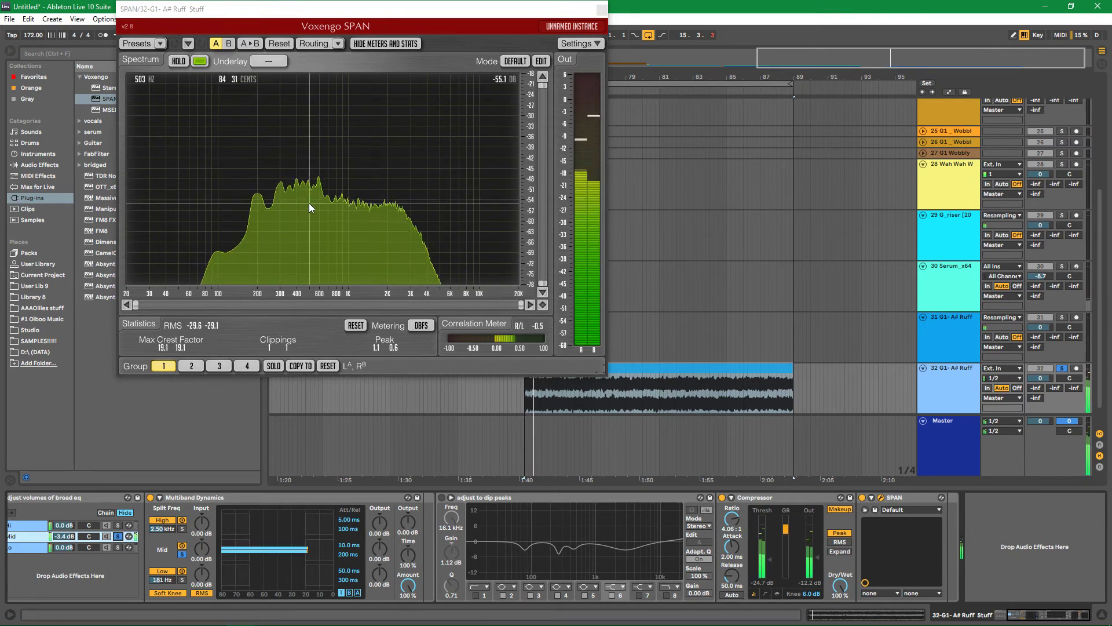
{"action": "key", "text": "space"}
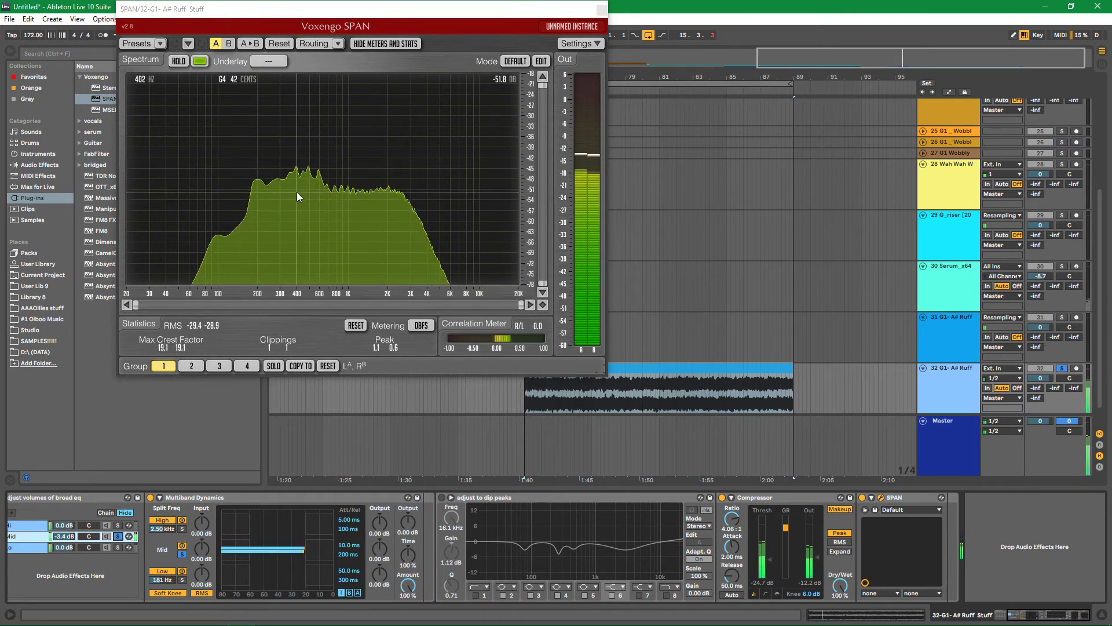
Re-enable the "adjust to dip peaks" EQ with only band 5 active, set to 400 Hz and Q about 8.6, and resume playback
{"action": "left_click", "coordinate": [441, 498]}
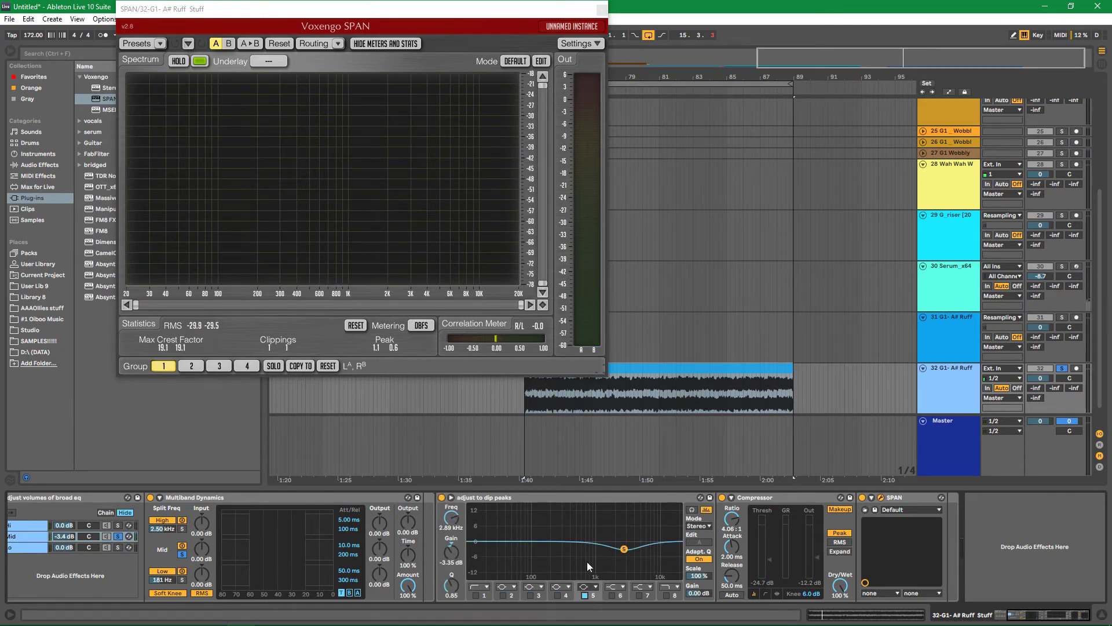
{"action": "left_click", "coordinate": [451, 530]}
{"action": "type", "text": "400"}
{"action": "key", "text": "Return"}
{"action": "left_click_drag", "start_coordinate": [451, 587], "coordinate": [452, 573]}
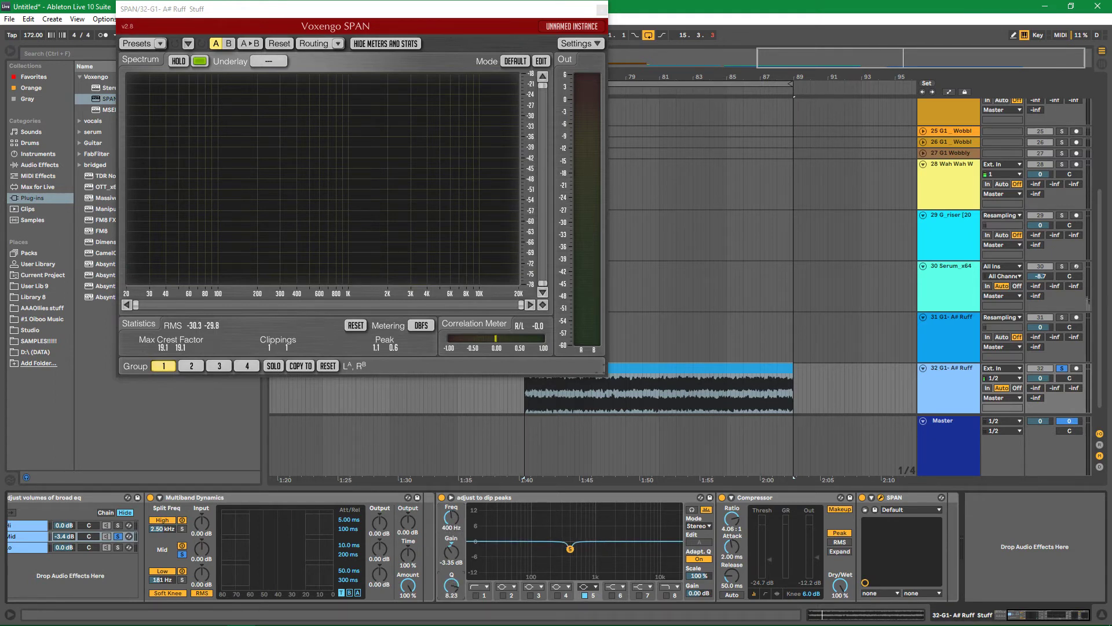
{"action": "key", "text": "space"}
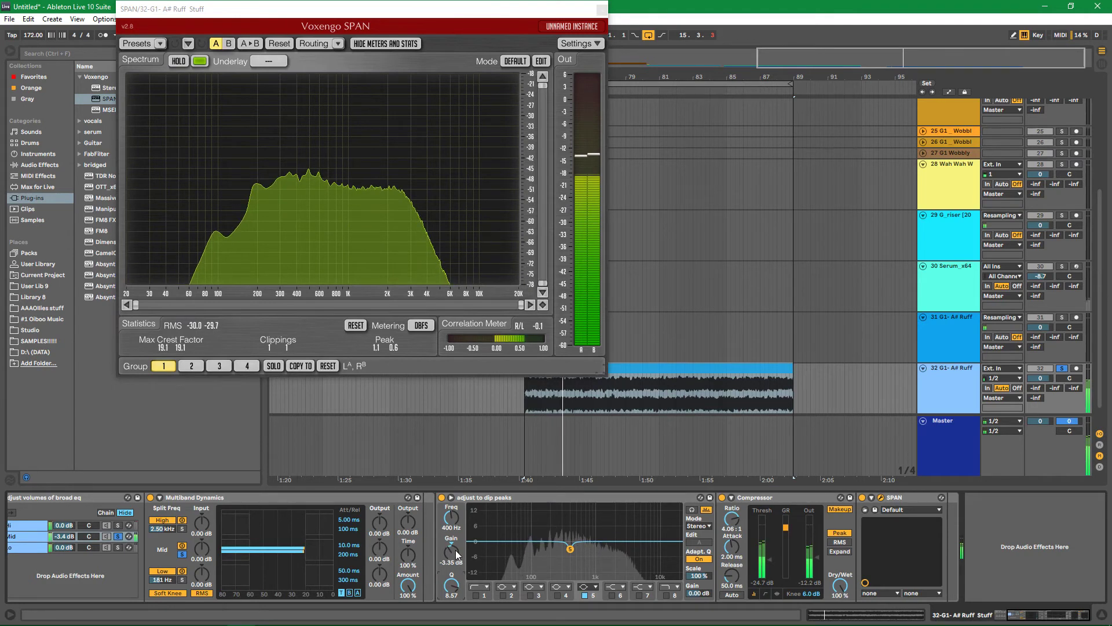
Set EQ band 5 to -1.43 dB gain and Q 3.76, and solo the Lo chain temporarily to inspect its spectrum
{"action": "left_click_drag", "start_coordinate": [457, 557], "coordinate": [456, 542]}
{"action": "left_click_drag", "start_coordinate": [455, 585], "coordinate": [455, 593]}
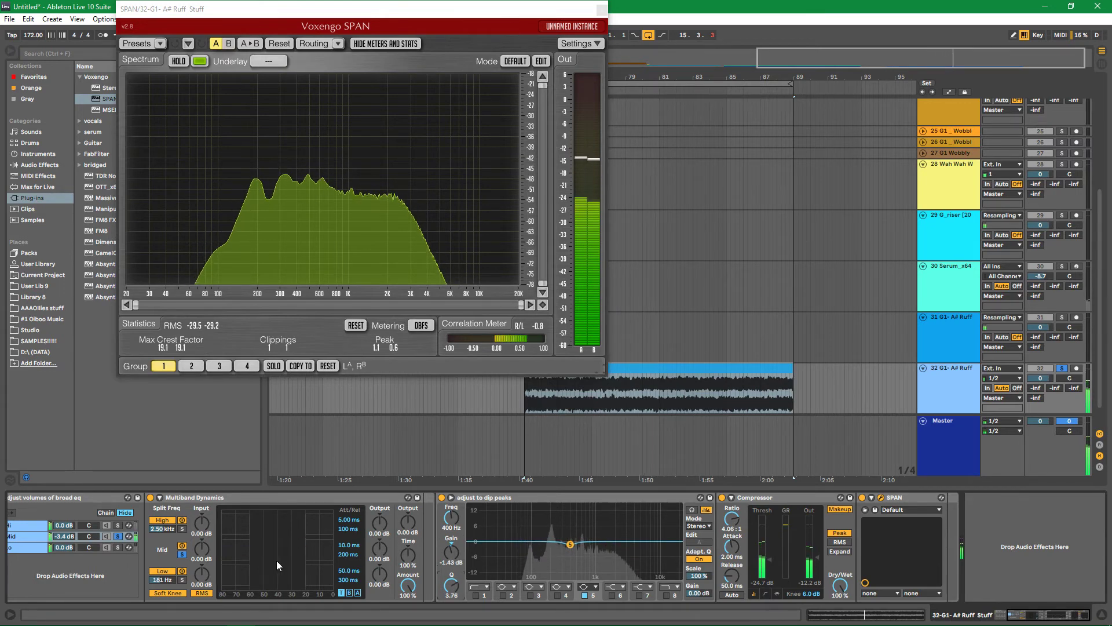
{"action": "left_click", "coordinate": [118, 547]}
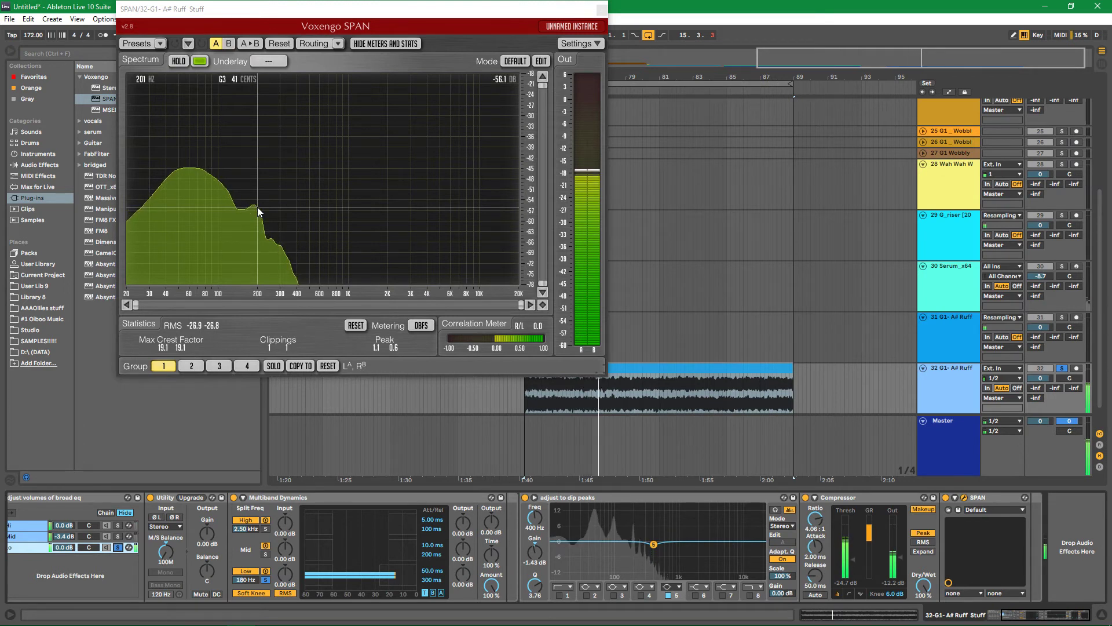
{"action": "left_click", "coordinate": [120, 548]}
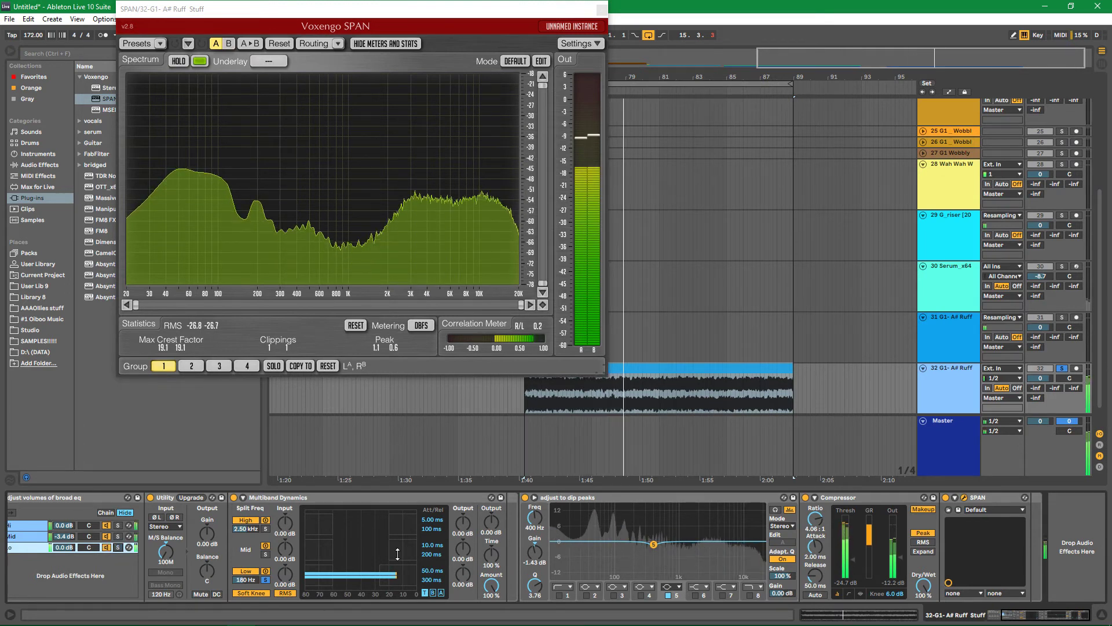
Bypass the Compressor briefly to compare the sound, and raise its threshold to -13.8 dB
{"action": "left_click", "coordinate": [861, 499]}
{"action": "left_click", "coordinate": [805, 497]}
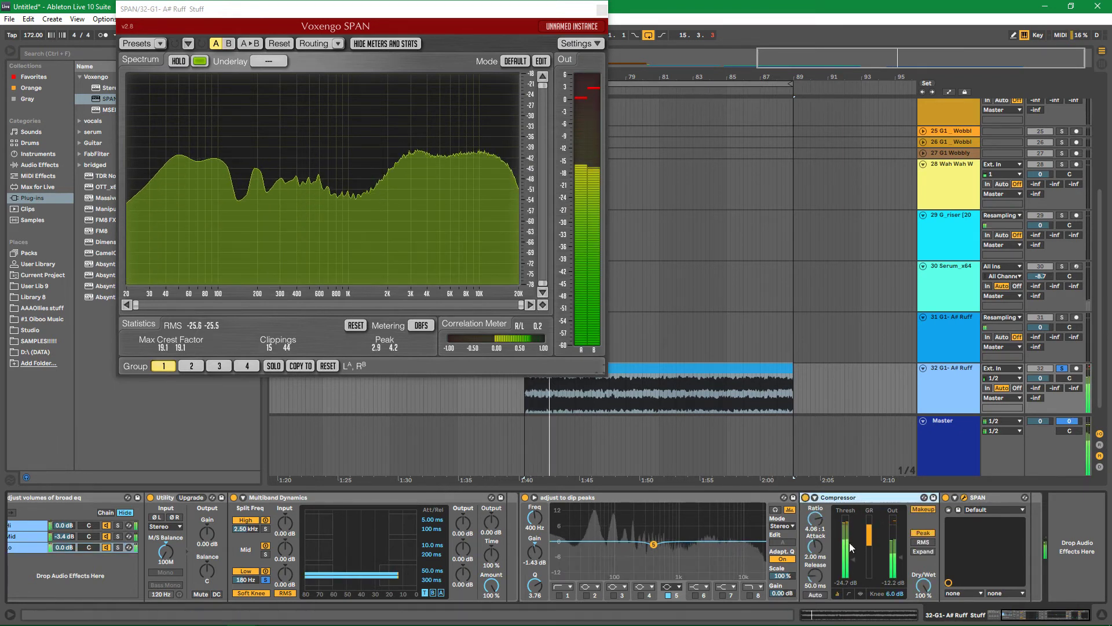
{"action": "left_click", "coordinate": [805, 497]}
{"action": "left_click_drag", "start_coordinate": [844, 525], "coordinate": [844, 509]}
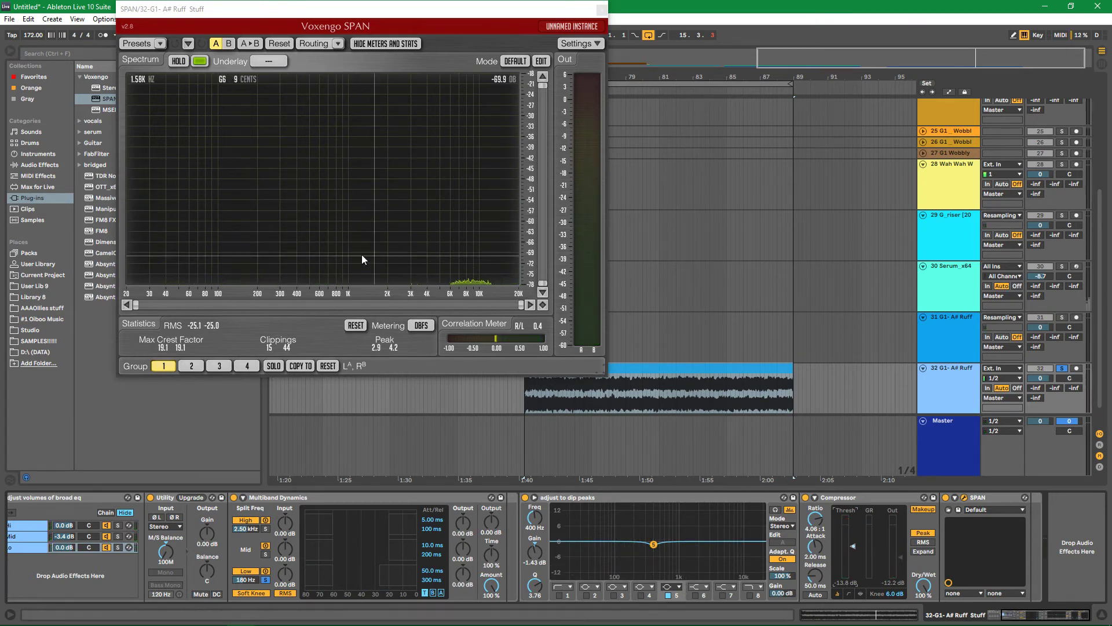
Play the full signal and hold its spectrum in SPAN to examine the remaining peaks
{"action": "key", "text": "space"}
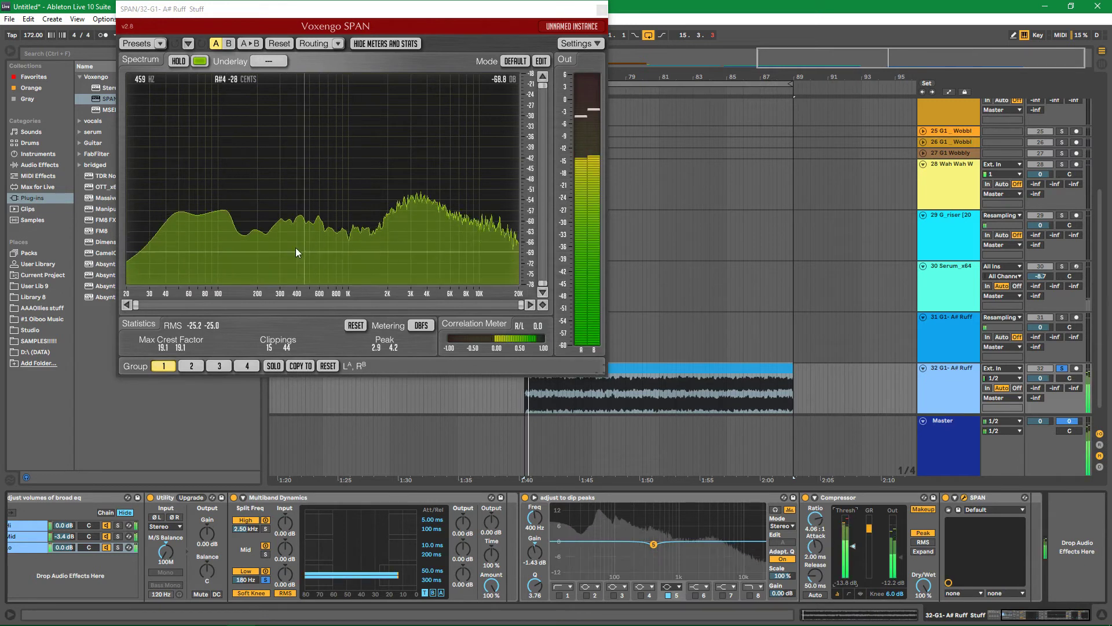
{"action": "left_click", "coordinate": [177, 62]}
{"action": "key", "text": "space"}
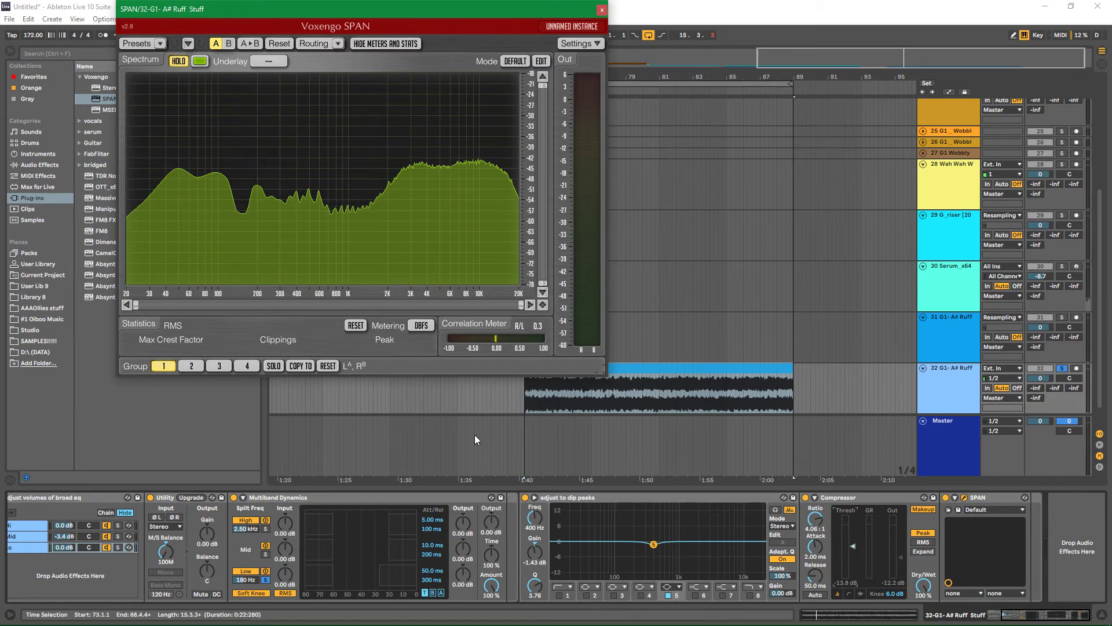
Enable band 2 of the "adjust to dip peaks" EQ at 200 Hz with -4.29 dB gain and restart playback
{"action": "left_click", "coordinate": [585, 595]}
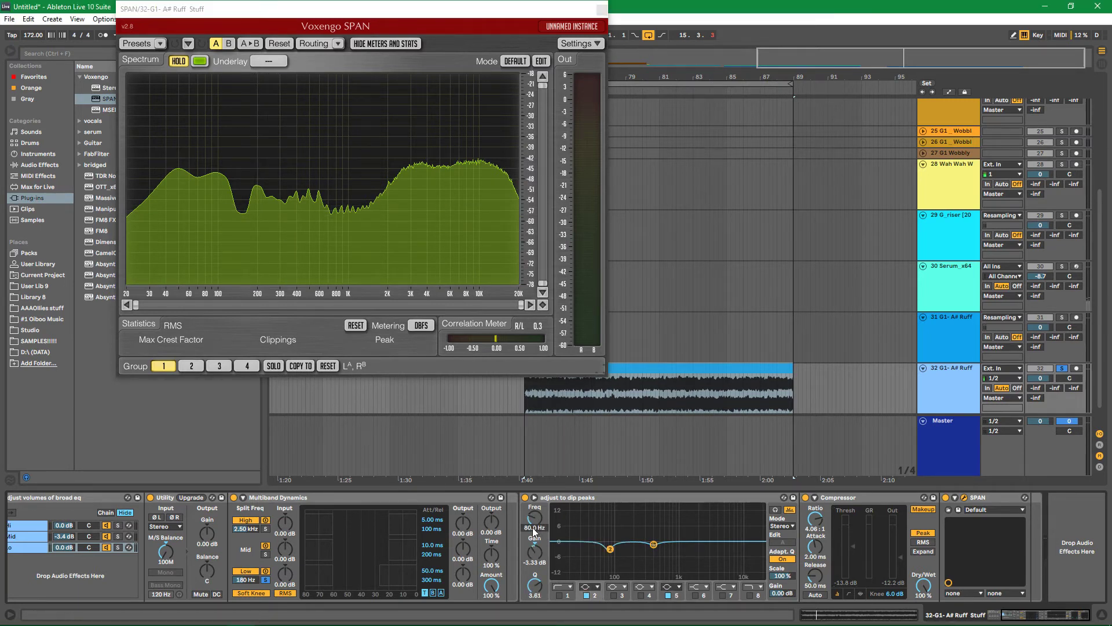
{"action": "scroll", "coordinate": [533, 528], "scroll_direction": "up", "scroll_amount": 5}
{"action": "key", "text": "space"}
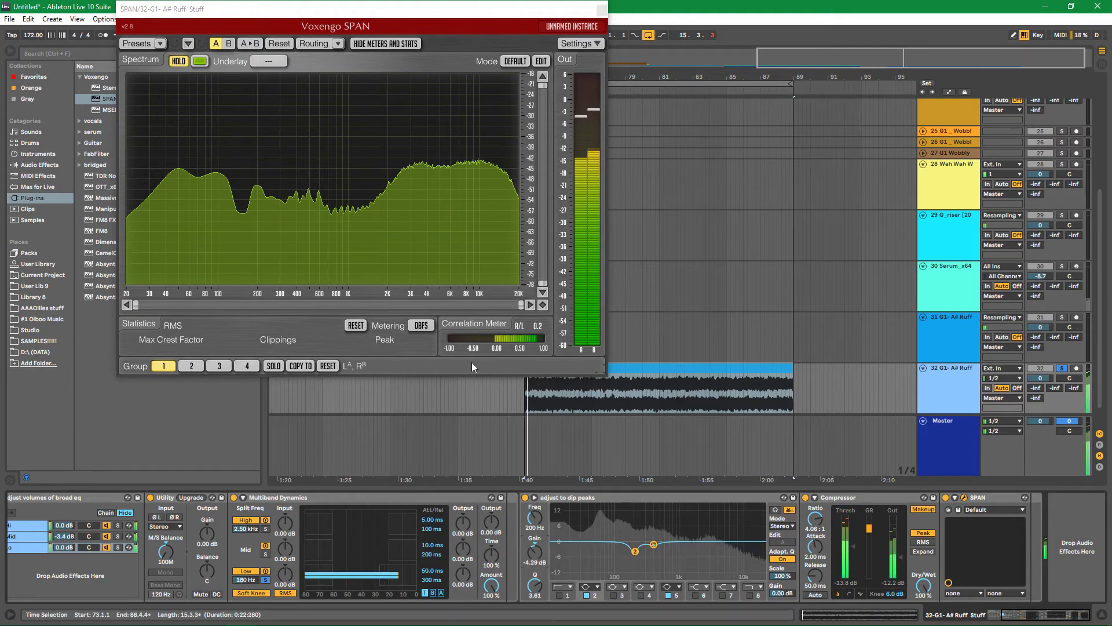
Refresh the held SPAN spectrum during playback to examine the low end with the 200 Hz dip applied
{"action": "left_click", "coordinate": [179, 62]}
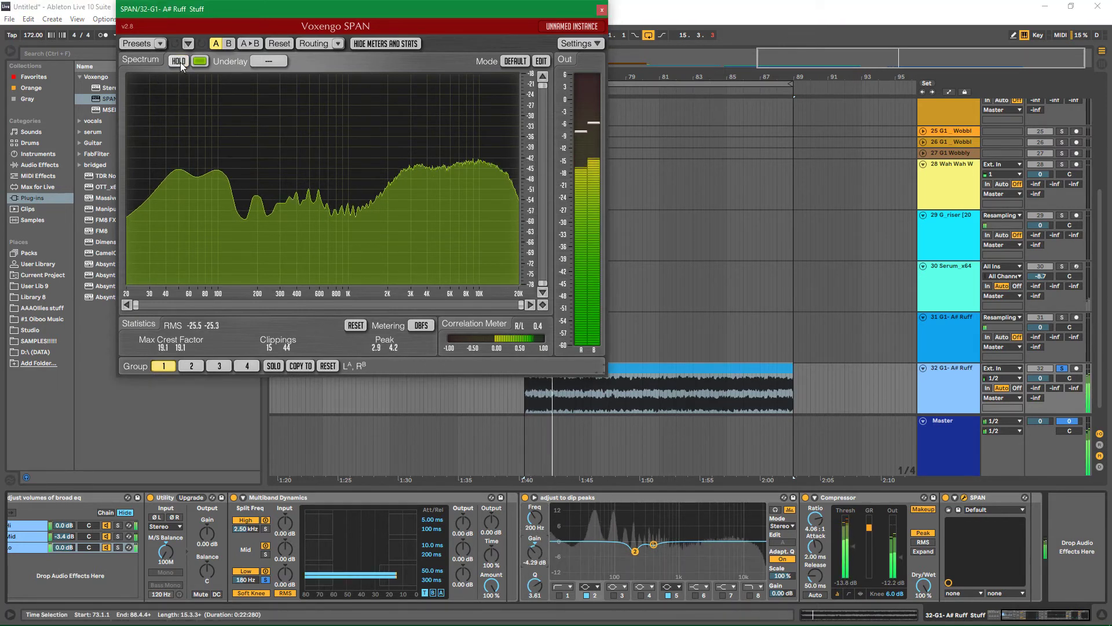
{"action": "left_click", "coordinate": [179, 61]}
{"action": "left_click", "coordinate": [200, 61]}
{"action": "left_click", "coordinate": [198, 71]}
{"action": "left_click", "coordinate": [179, 61]}
{"action": "left_click", "coordinate": [179, 62]}
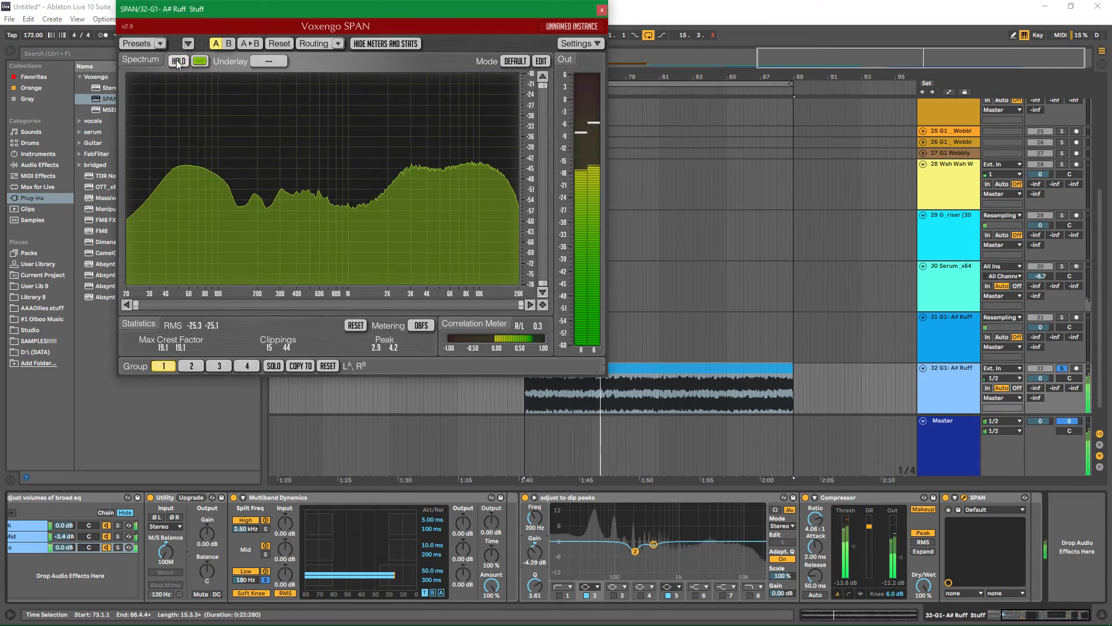
{"action": "key", "text": "space"}
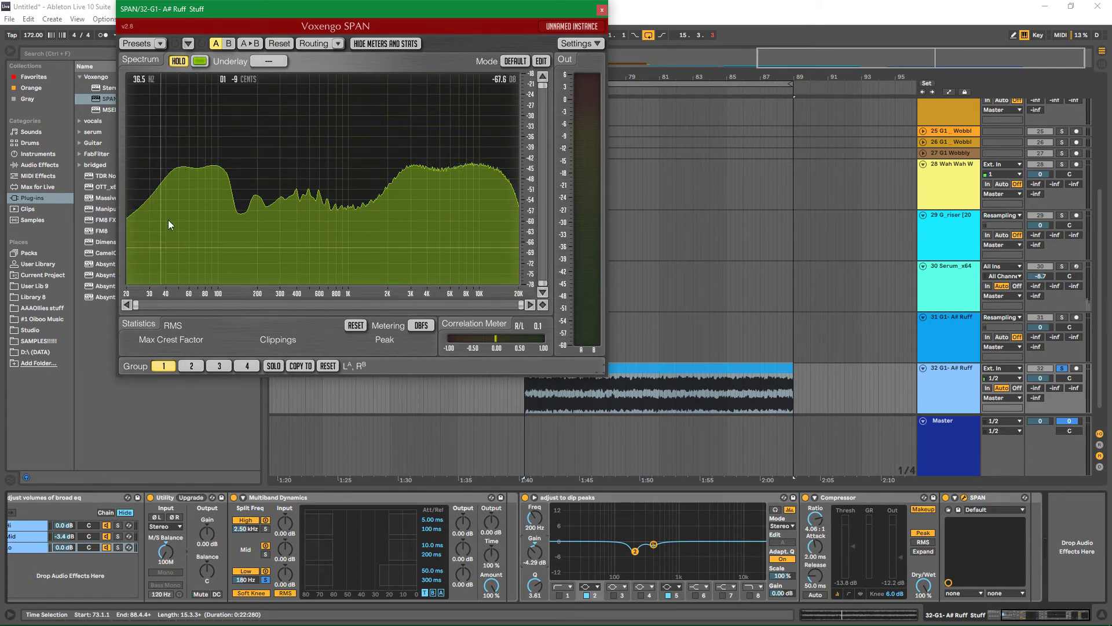
Enable band 1 of the dip EQ as the steeper low cut and tune it to 36.1 Hz during playback
{"action": "left_click", "coordinate": [551, 593]}
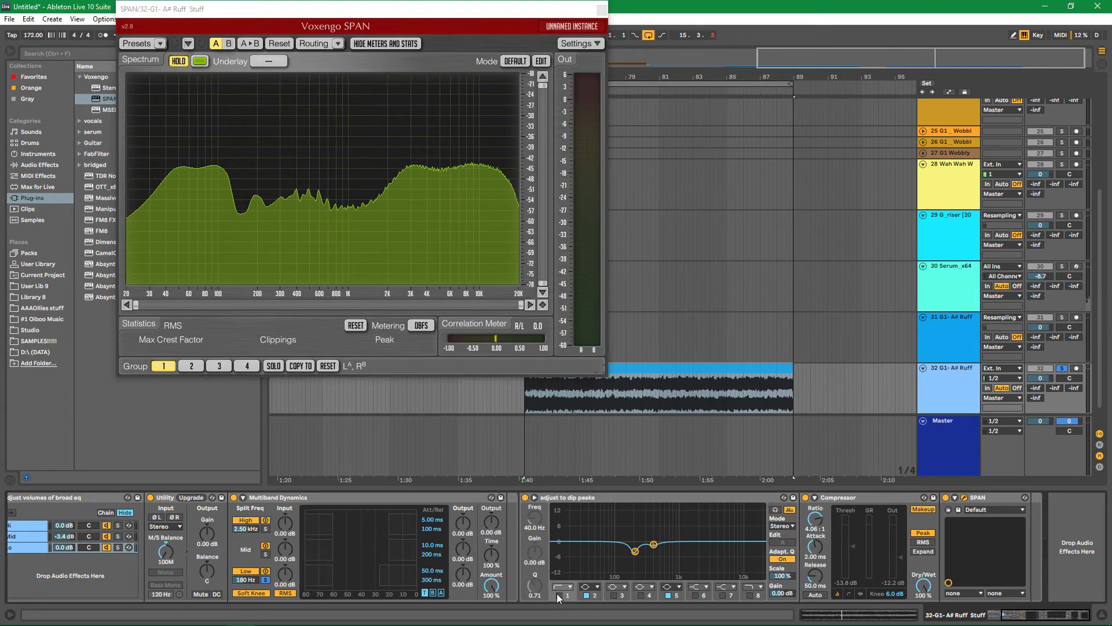
{"action": "left_click", "coordinate": [557, 593]}
{"action": "left_click", "coordinate": [567, 588]}
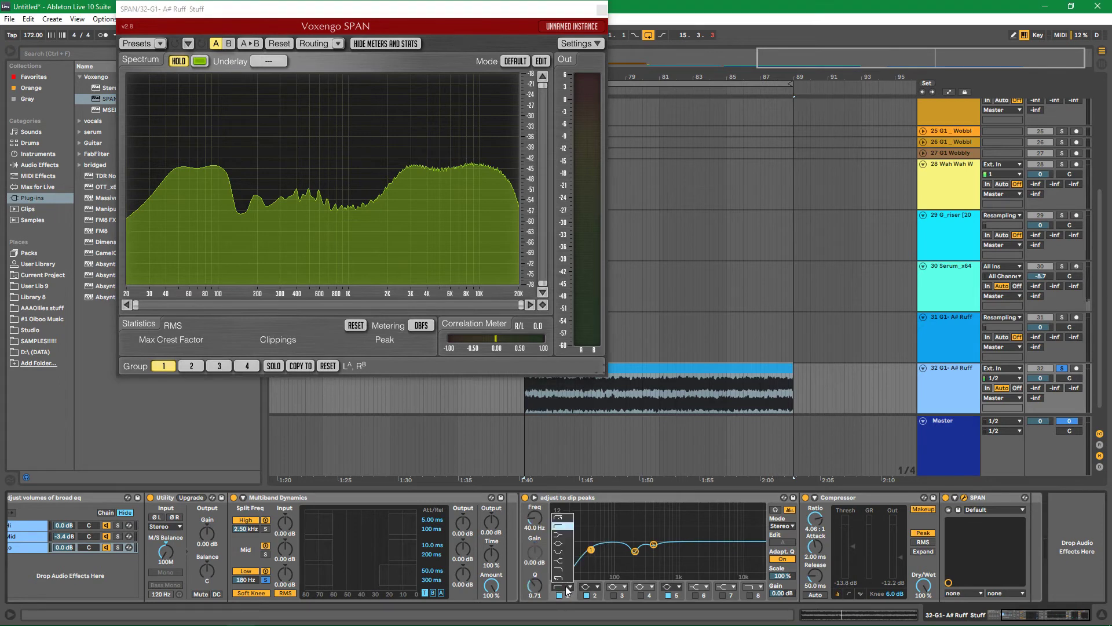
{"action": "left_click", "coordinate": [556, 519]}
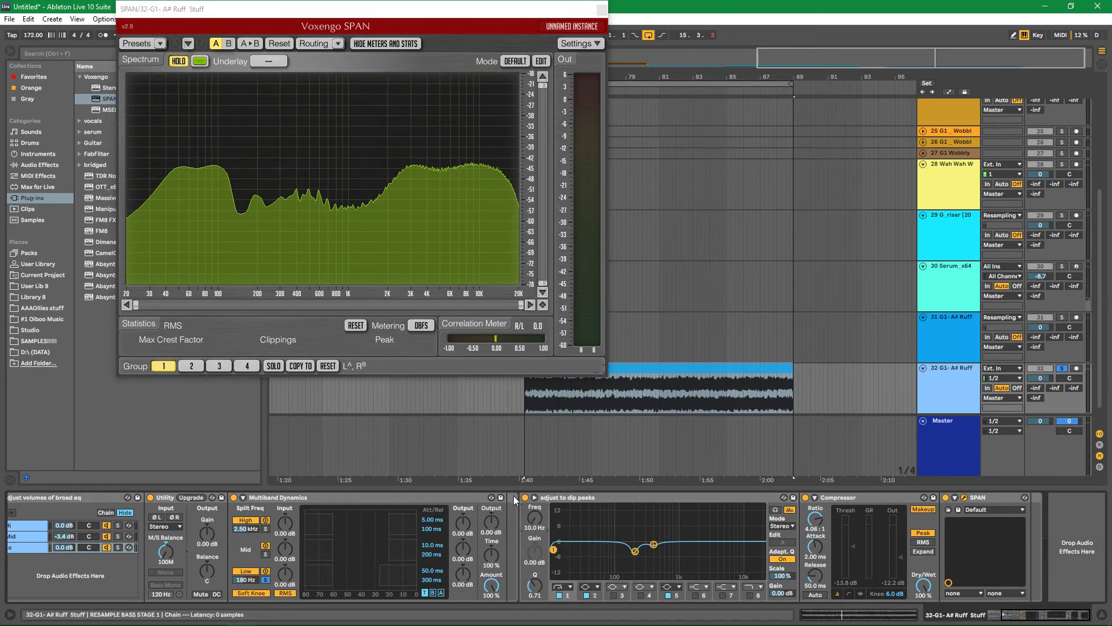
{"action": "scroll", "coordinate": [532, 524], "scroll_direction": "up", "scroll_amount": 3}
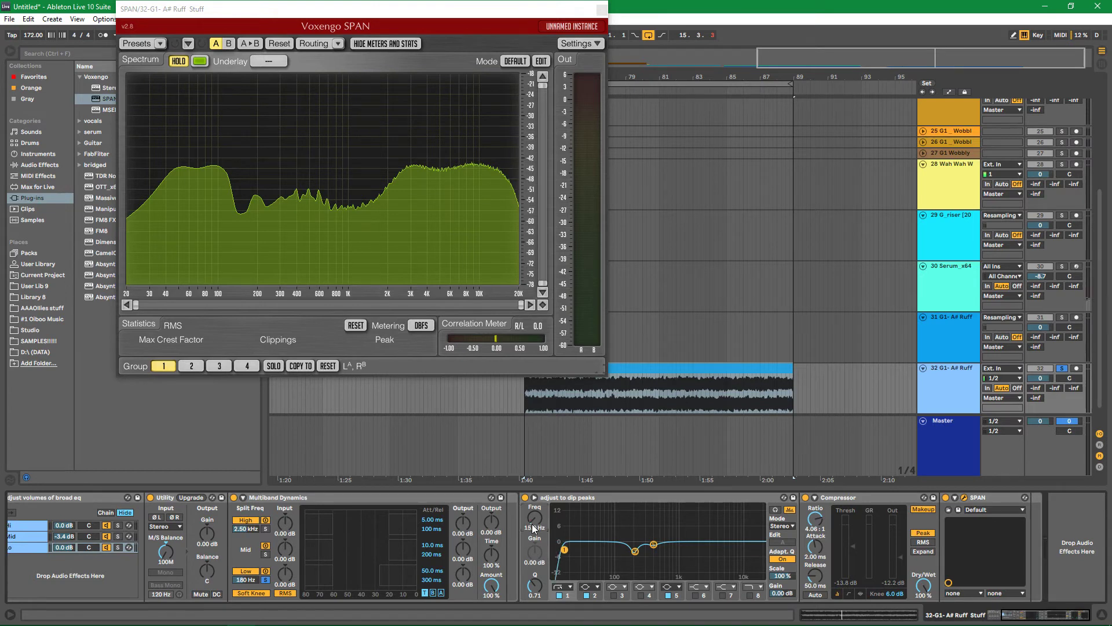
{"action": "scroll", "coordinate": [532, 524], "scroll_direction": "up", "scroll_amount": 2}
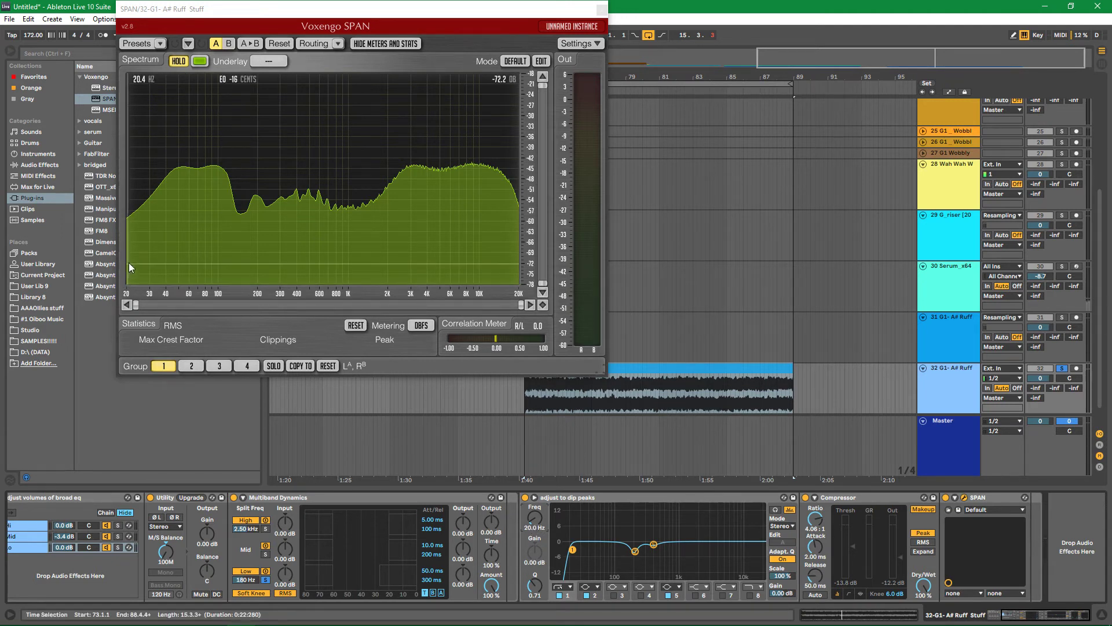
{"action": "key", "text": "space"}
{"action": "left_click", "coordinate": [178, 61]}
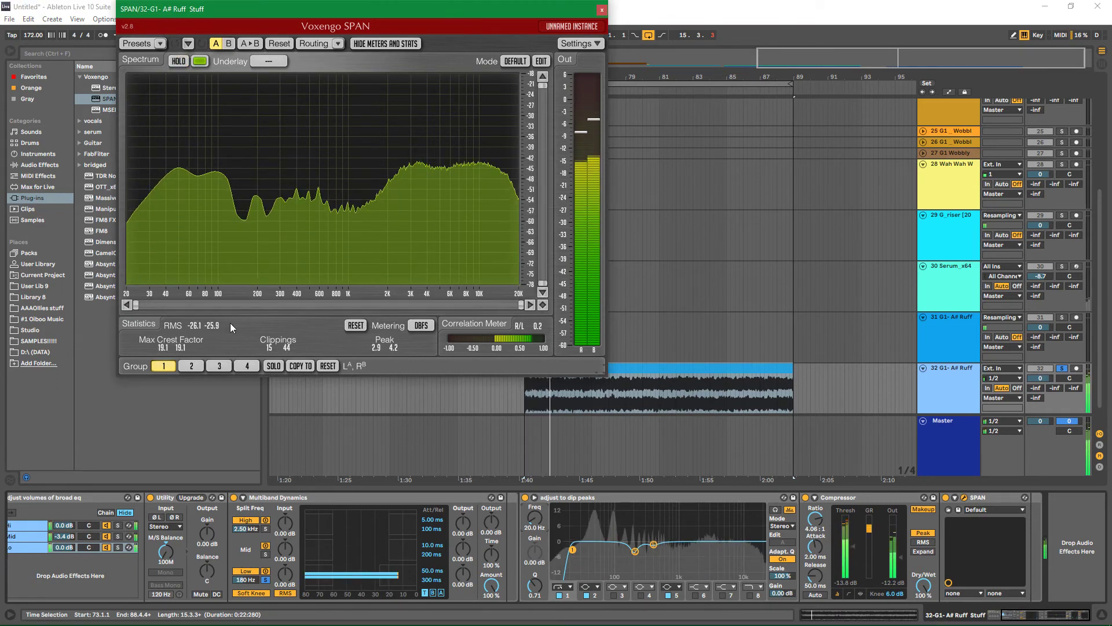
{"action": "left_click_drag", "start_coordinate": [545, 529], "coordinate": [545, 519]}
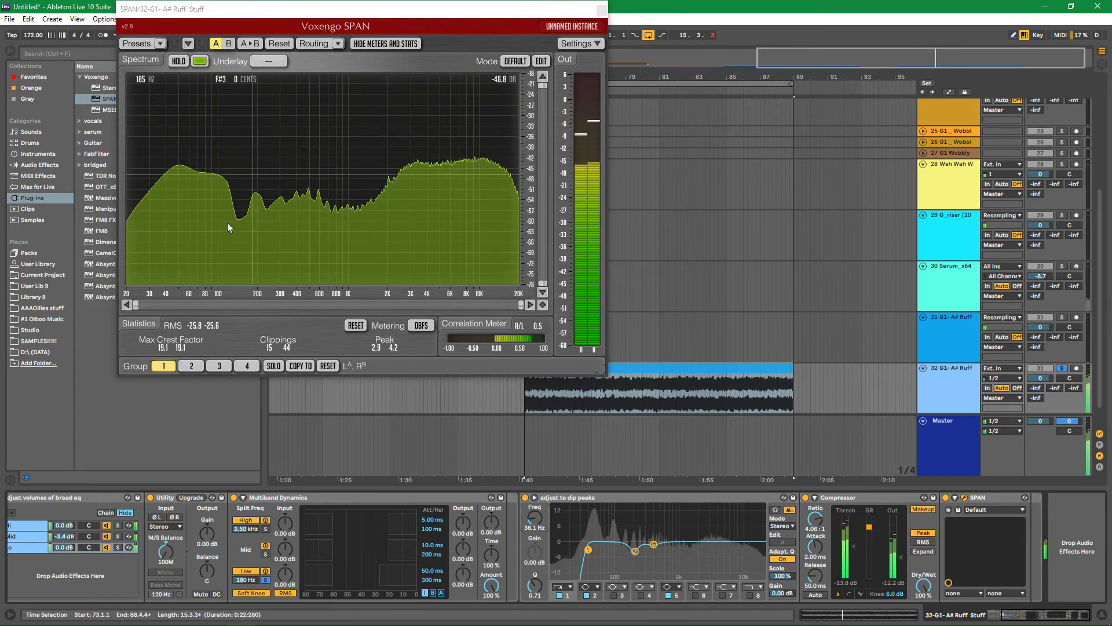
Set the high-band output of the Hi chain's Multiband Dynamics to 4.70 dB
{"action": "left_click_drag", "start_coordinate": [380, 523], "coordinate": [384, 533]}
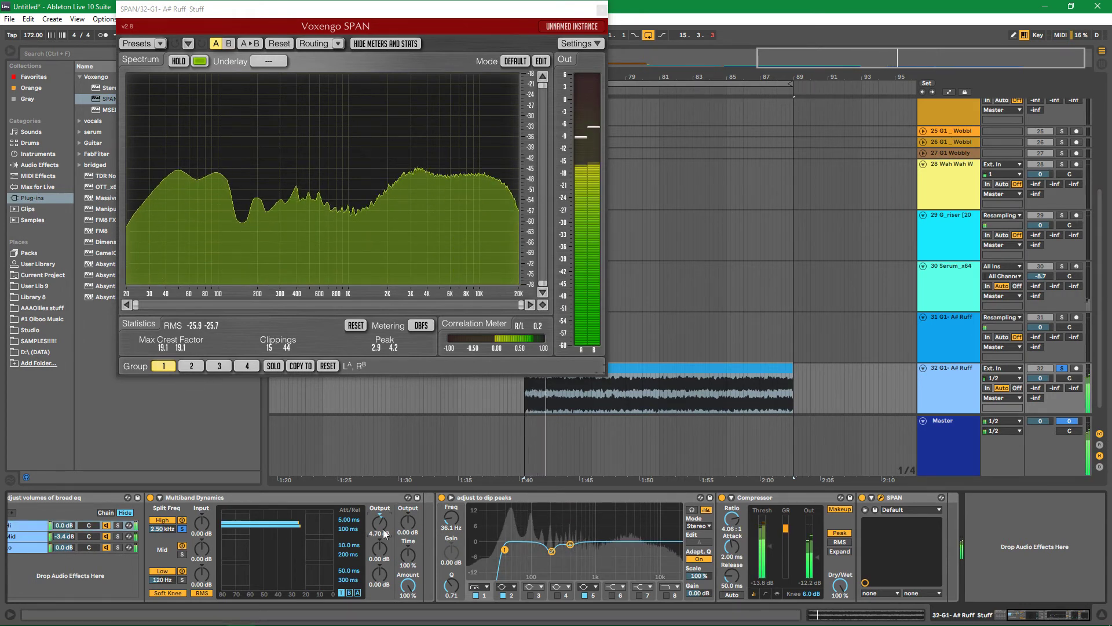
Reset the Mid chain's volume to 0 dB and remove its Multiband Dynamics, checking the Hi and Lo chains' devices too
{"action": "left_click", "coordinate": [26, 536]}
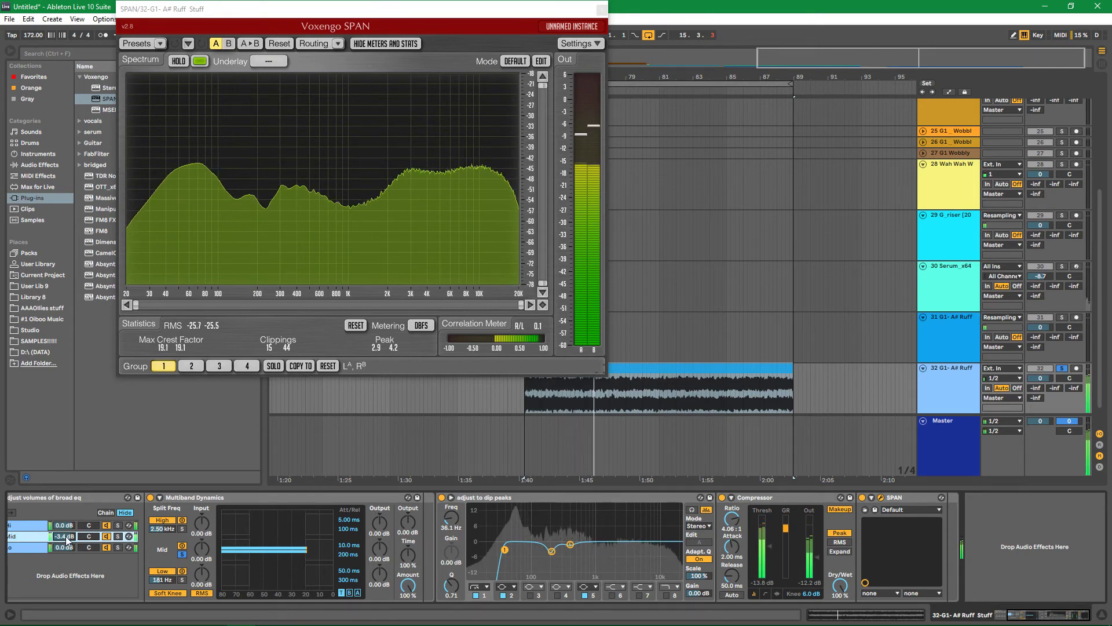
{"action": "key", "text": "Delete"}
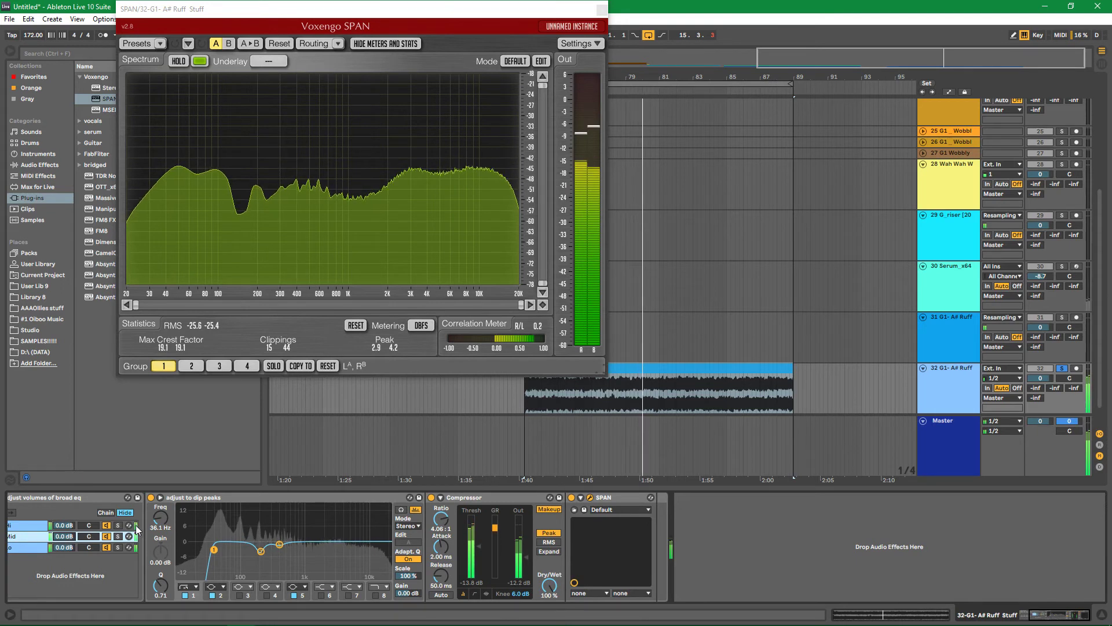
{"action": "left_click", "coordinate": [27, 529]}
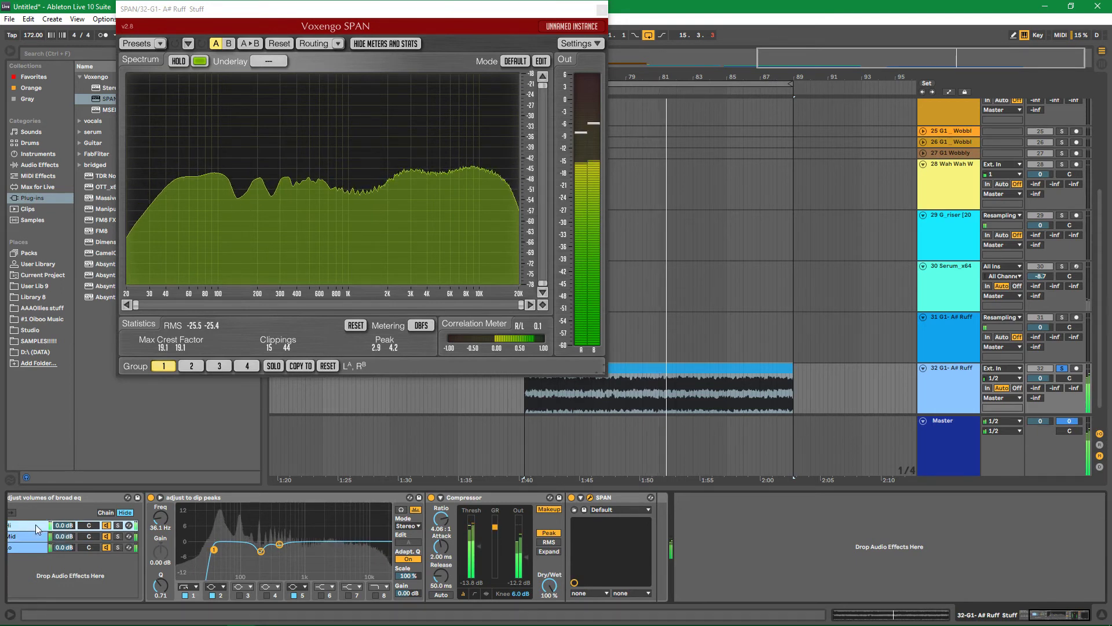
{"action": "key", "text": "ctrl+v"}
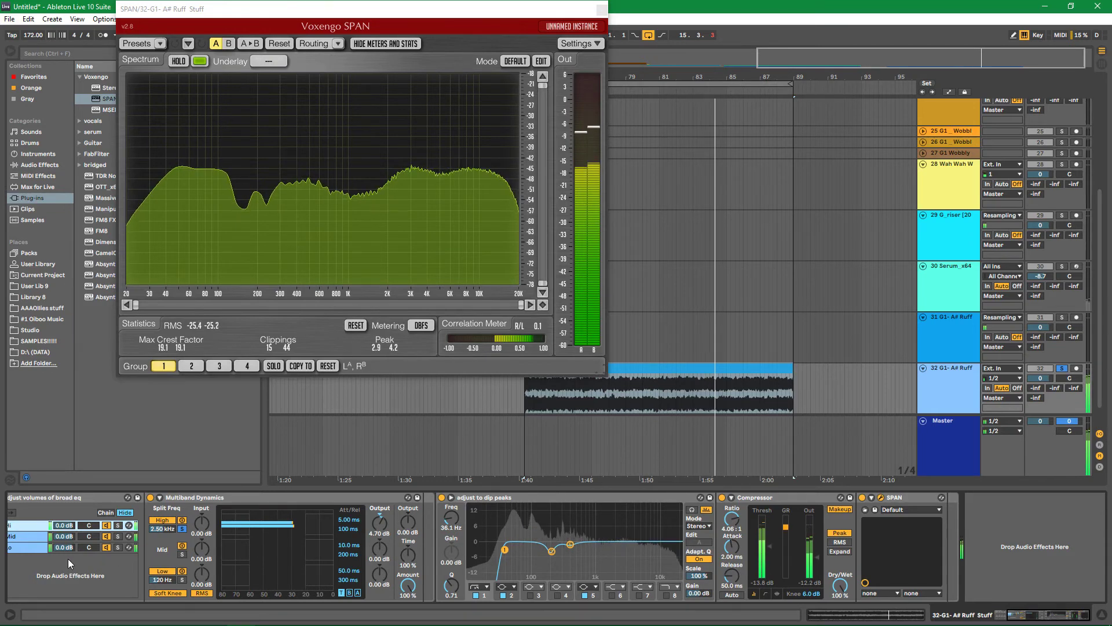
{"action": "left_click", "coordinate": [30, 537]}
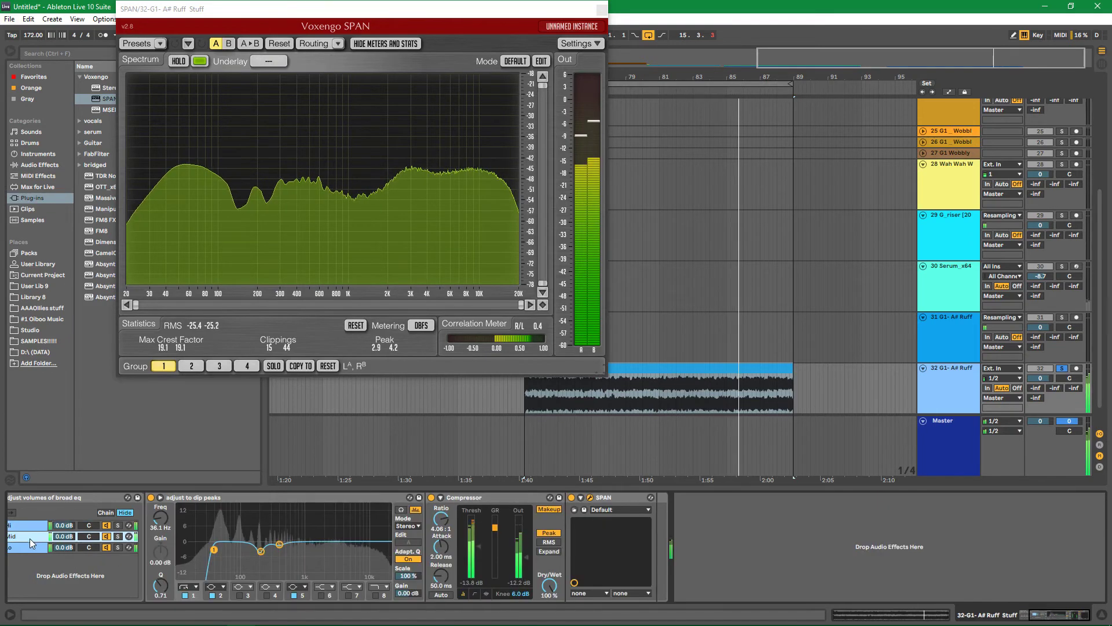
{"action": "left_click", "coordinate": [26, 547]}
{"action": "key", "text": "ctrl+v"}
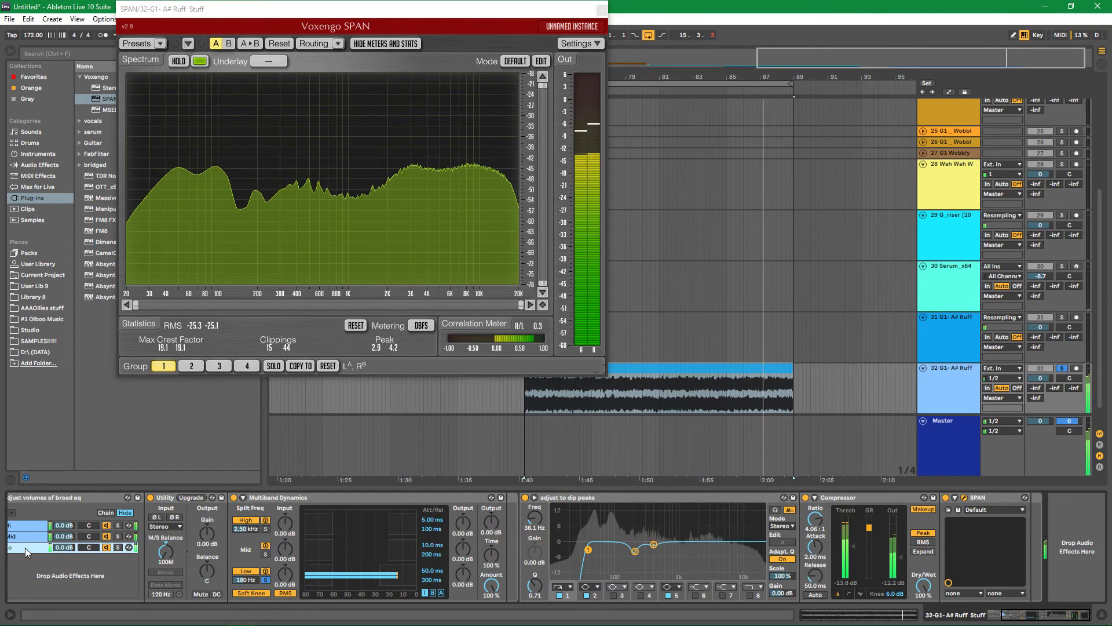
Upgrade the Lo chain's Utility with Bass Mono on at 120 Hz, and play the Lo chain in solo
{"action": "key", "text": "space"}
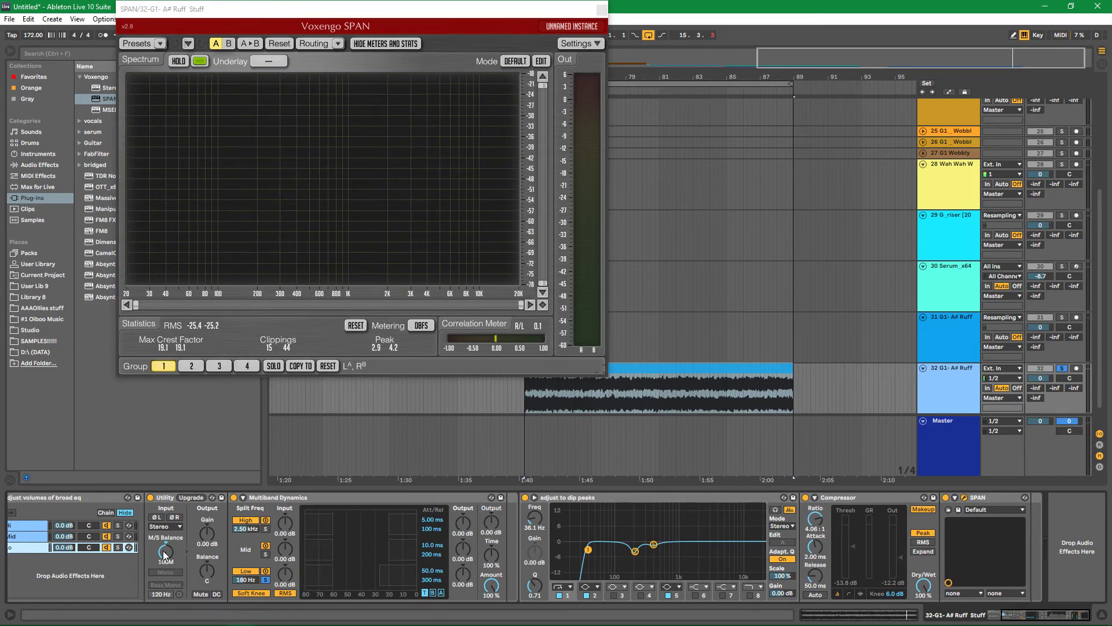
{"action": "left_click", "coordinate": [197, 498]}
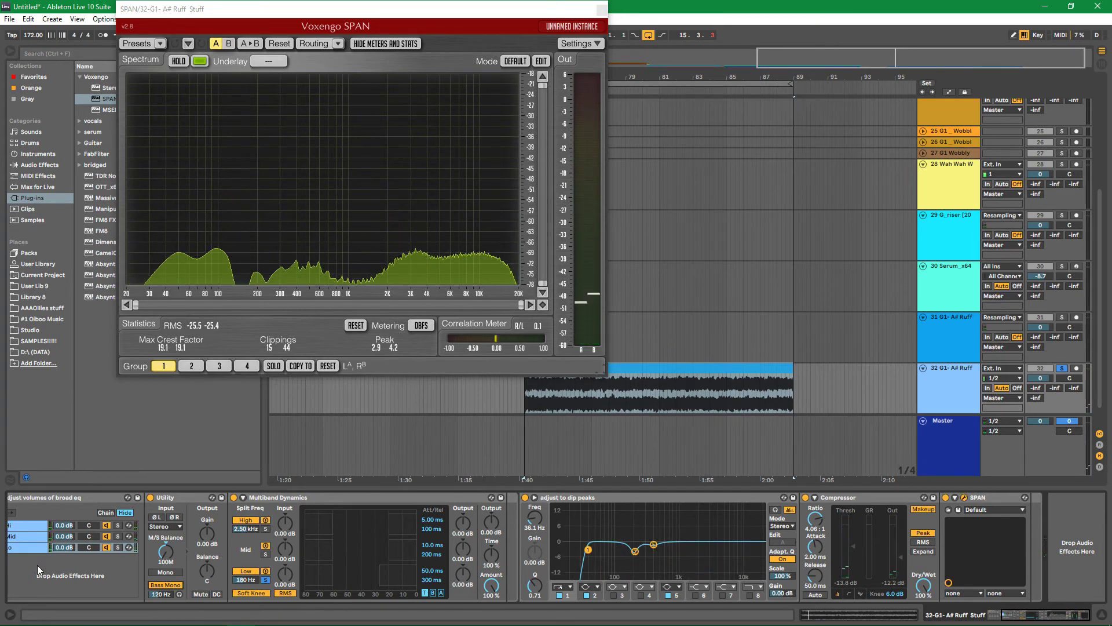
{"action": "left_click", "coordinate": [117, 547]}
{"action": "key", "text": "space"}
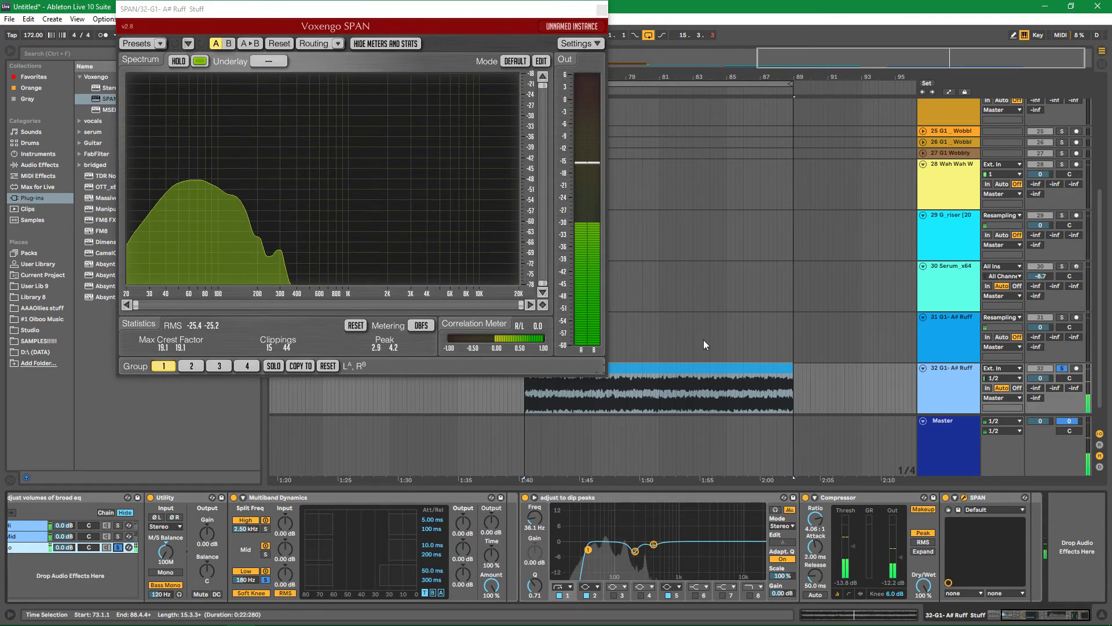
Close SPAN, un-solo the Lo chain and compare playback with the RESAMPLE BASS STAGE 1 rack bypassed and active
{"action": "left_click", "coordinate": [602, 9]}
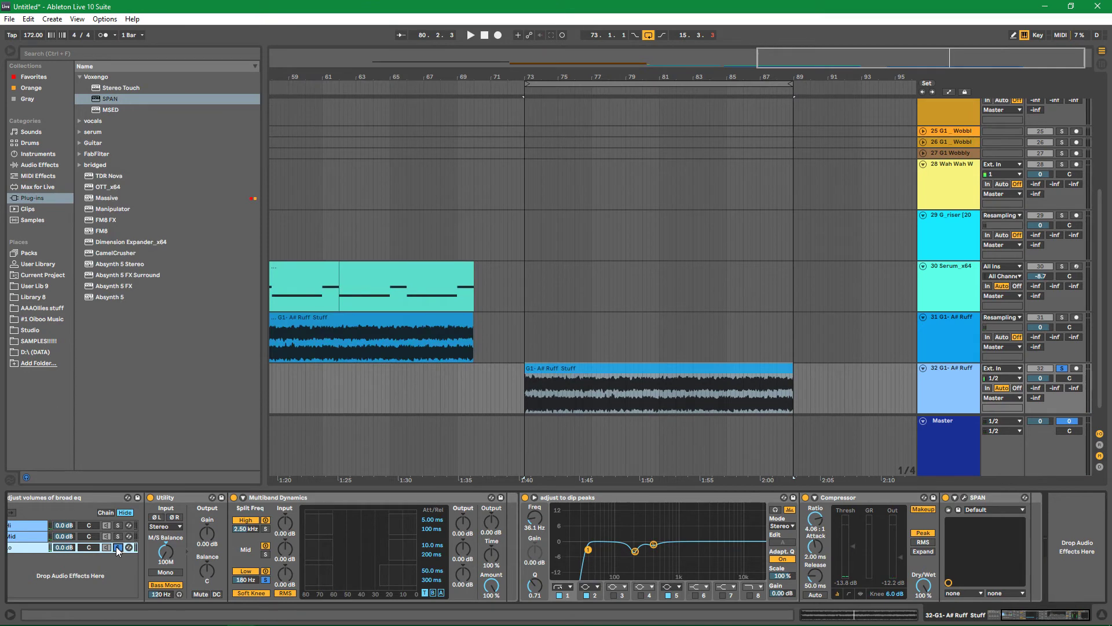
{"action": "scroll", "coordinate": [347, 496], "scroll_direction": "up", "scroll_amount": 3}
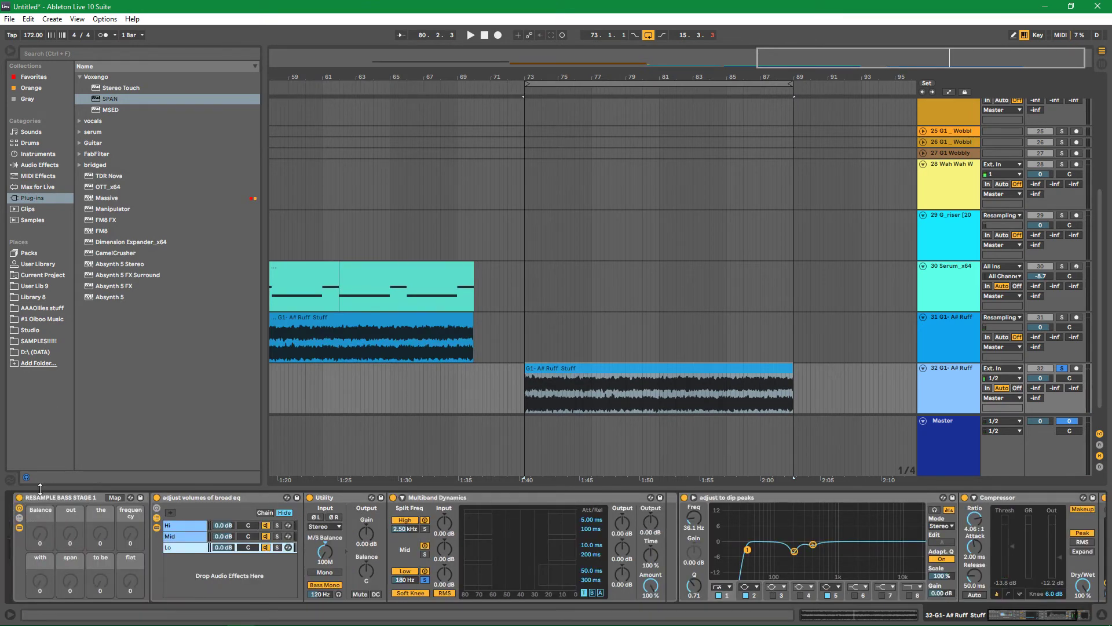
{"action": "left_click", "coordinate": [19, 497]}
{"action": "key", "text": "space"}
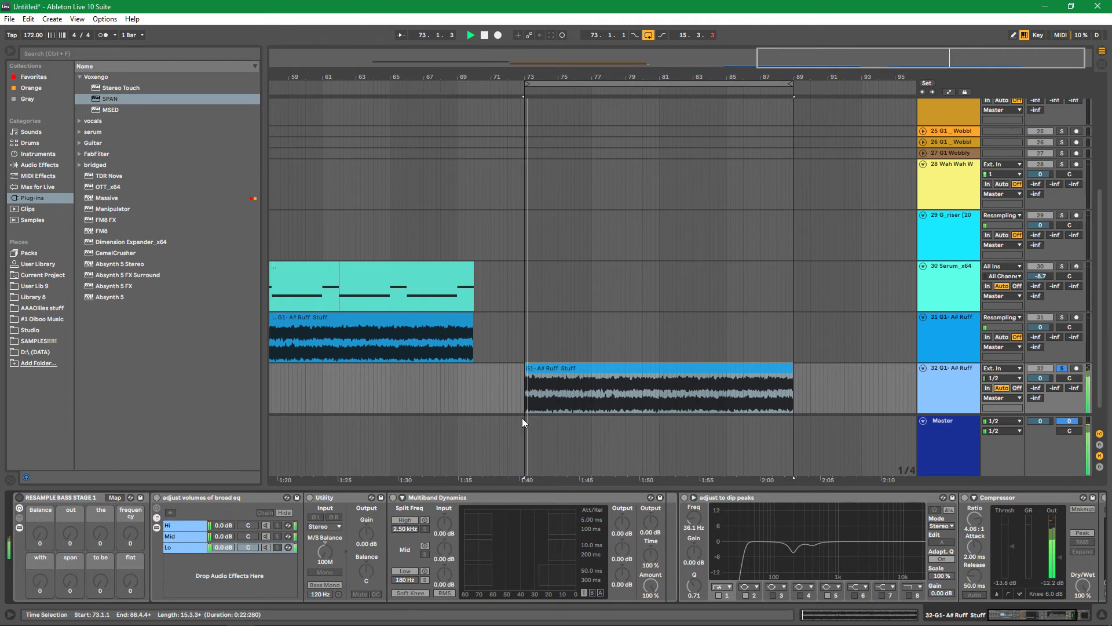
{"action": "left_click", "coordinate": [19, 497]}
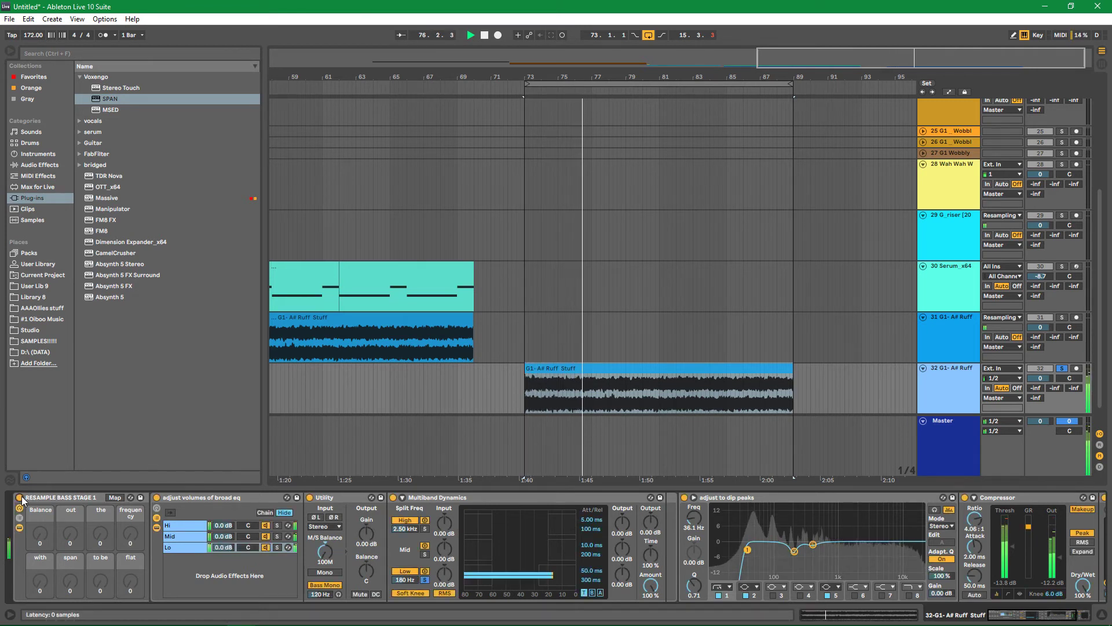
{"action": "left_click", "coordinate": [19, 498]}
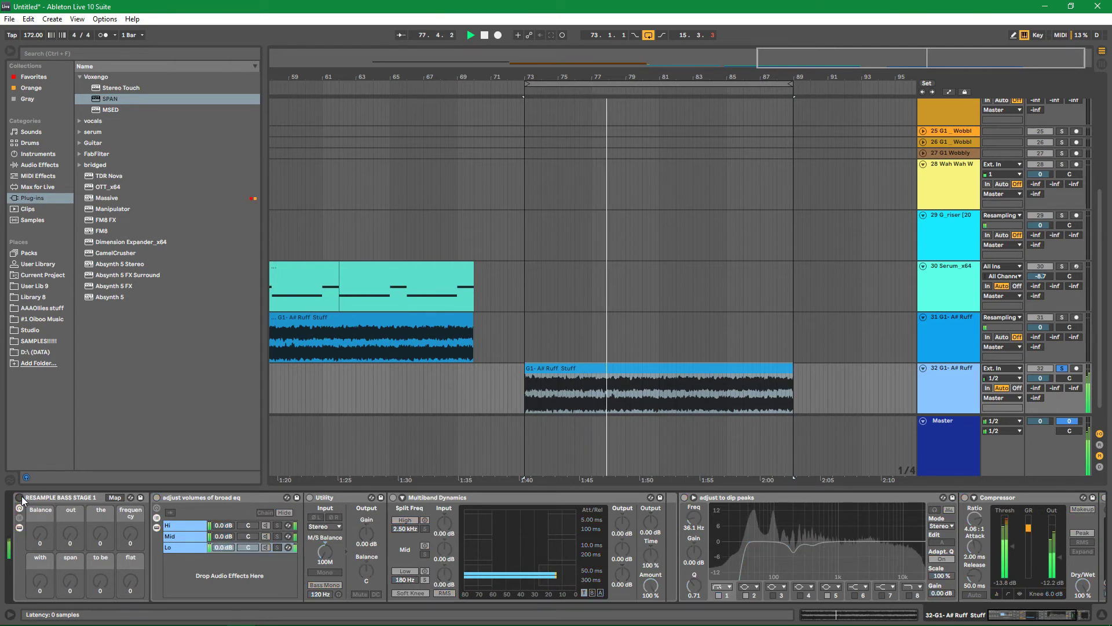
{"action": "left_click", "coordinate": [20, 497]}
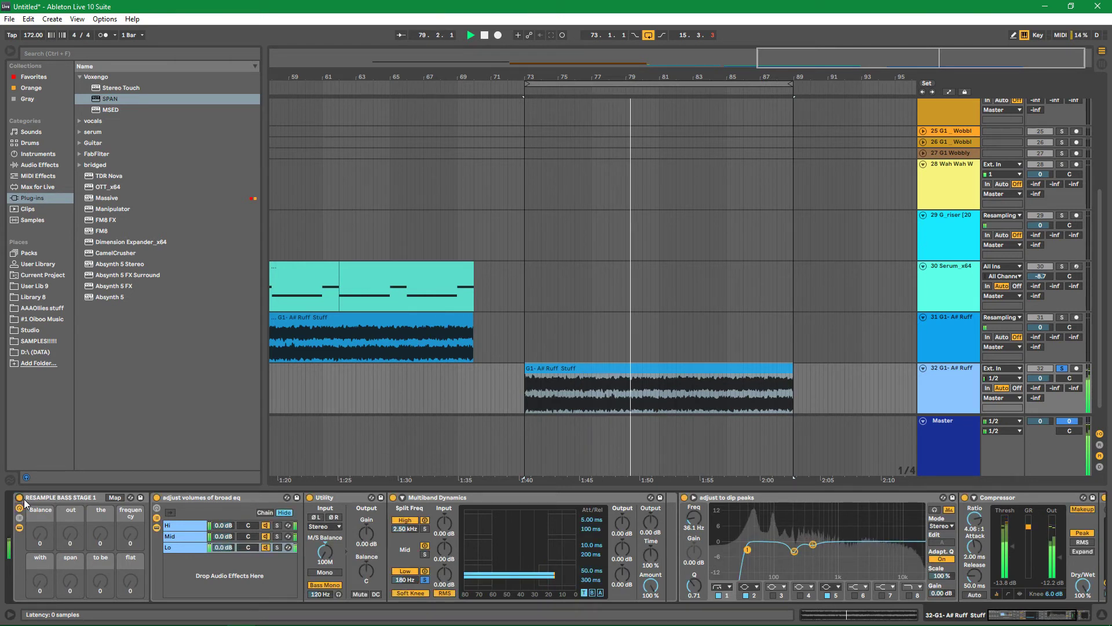
Replay the looped bass on track 32 while toggling the RESAMPLE BASS STAGE 1 rack off and on to hear the difference
{"action": "key", "text": "space"}
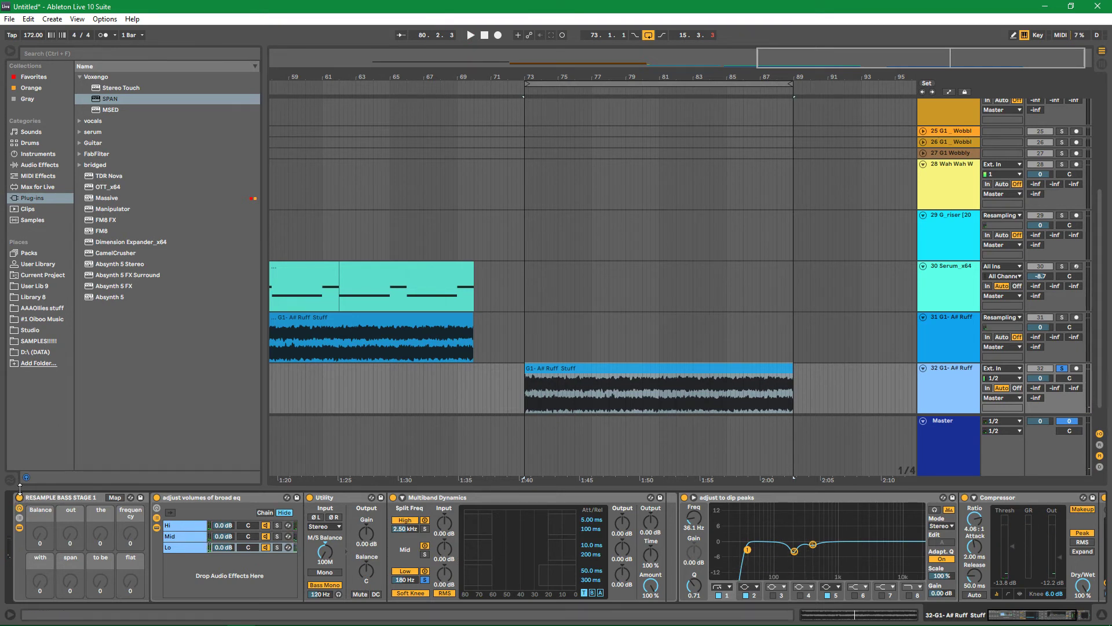
{"action": "key", "text": "space"}
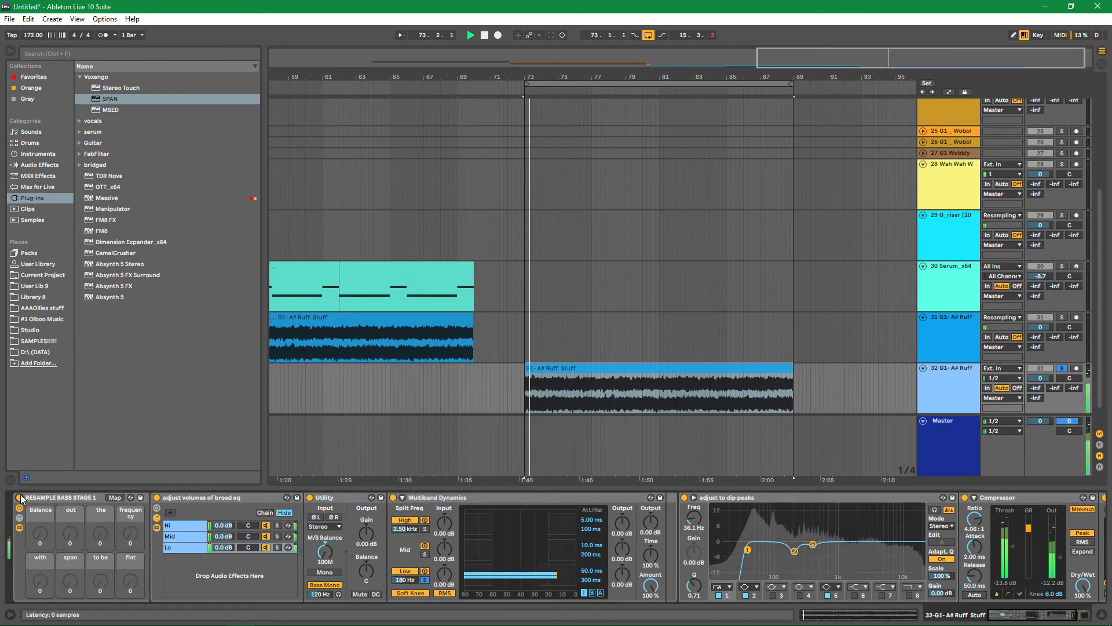
{"action": "left_click", "coordinate": [19, 497]}
{"action": "left_click", "coordinate": [22, 497]}
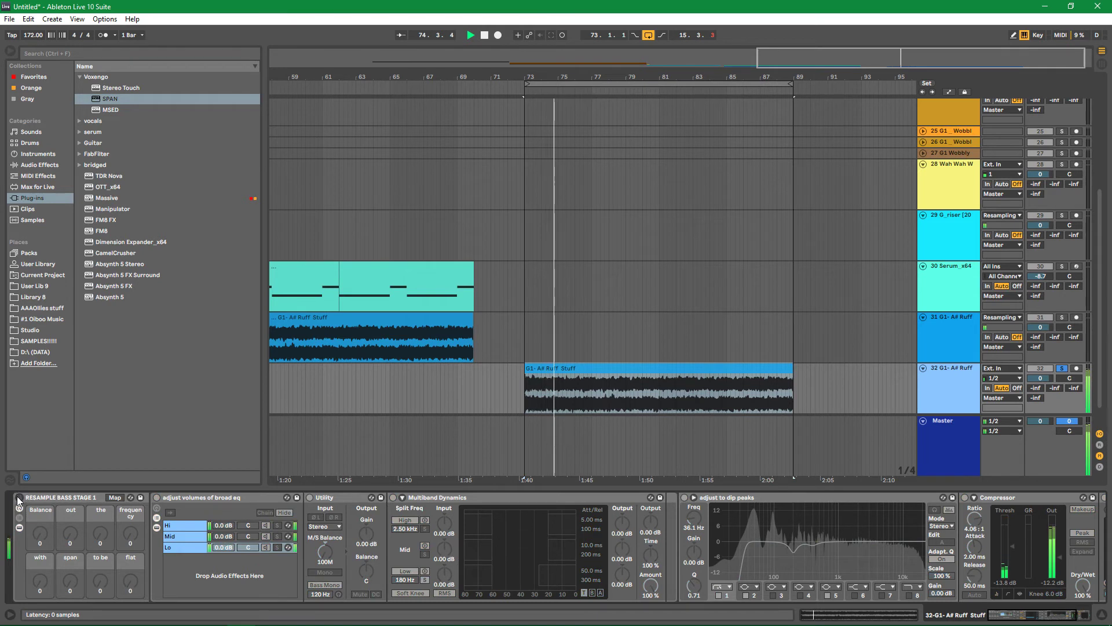
{"action": "left_click_drag", "start_coordinate": [1033, 614], "coordinate": [1069, 614]}
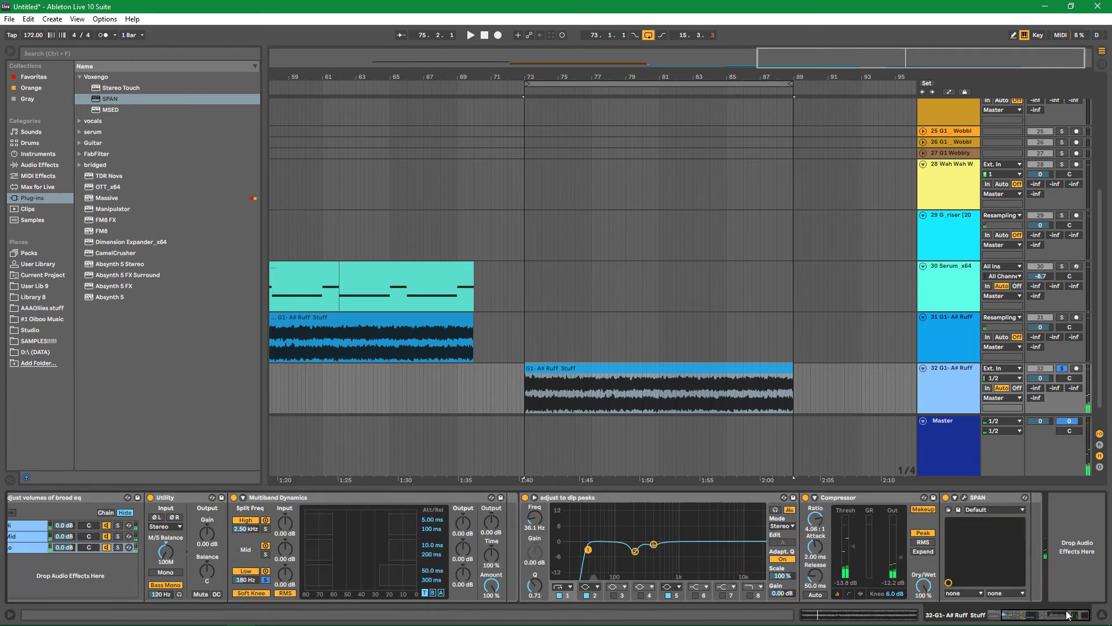
{"action": "key", "text": "space"}
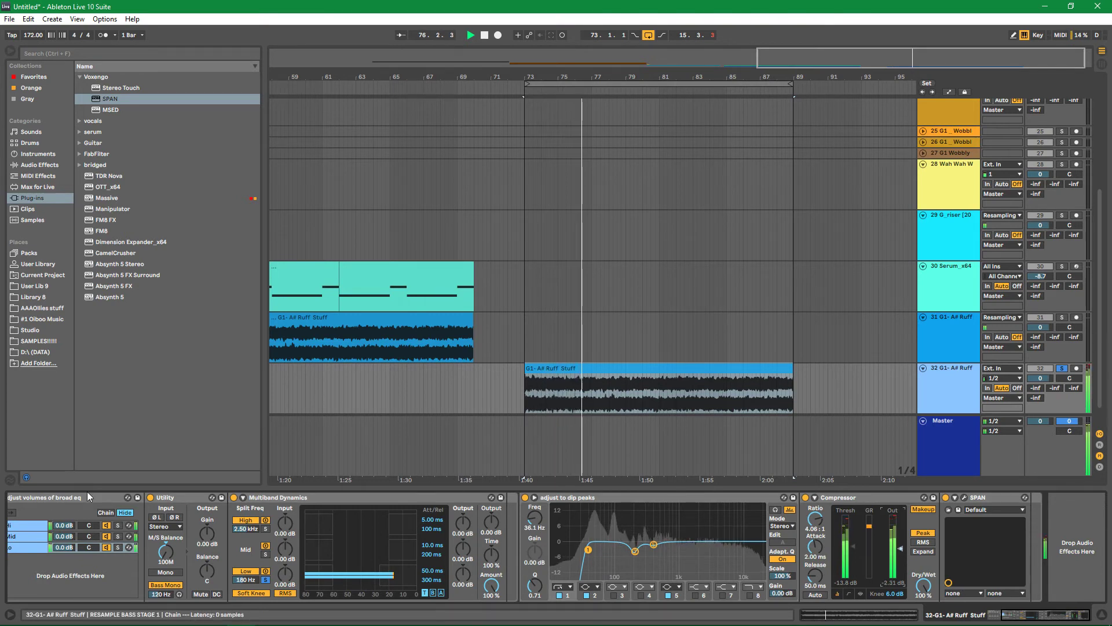
Fold the nested "adjust volumes of broad eq" rack and stop playback after another check of the RESAMPLE BASS STAGE 1 rack
{"action": "mouse_move", "coordinate": [790, 603]}
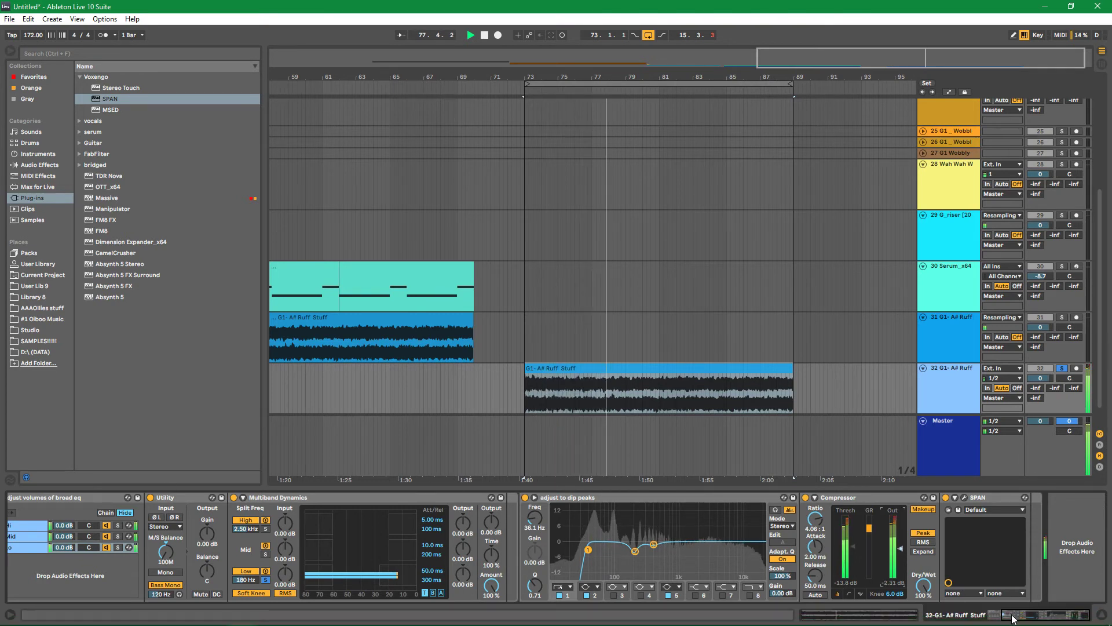
{"action": "scroll", "coordinate": [182, 495], "scroll_direction": "up", "scroll_amount": 3}
{"action": "double_click", "coordinate": [182, 494]}
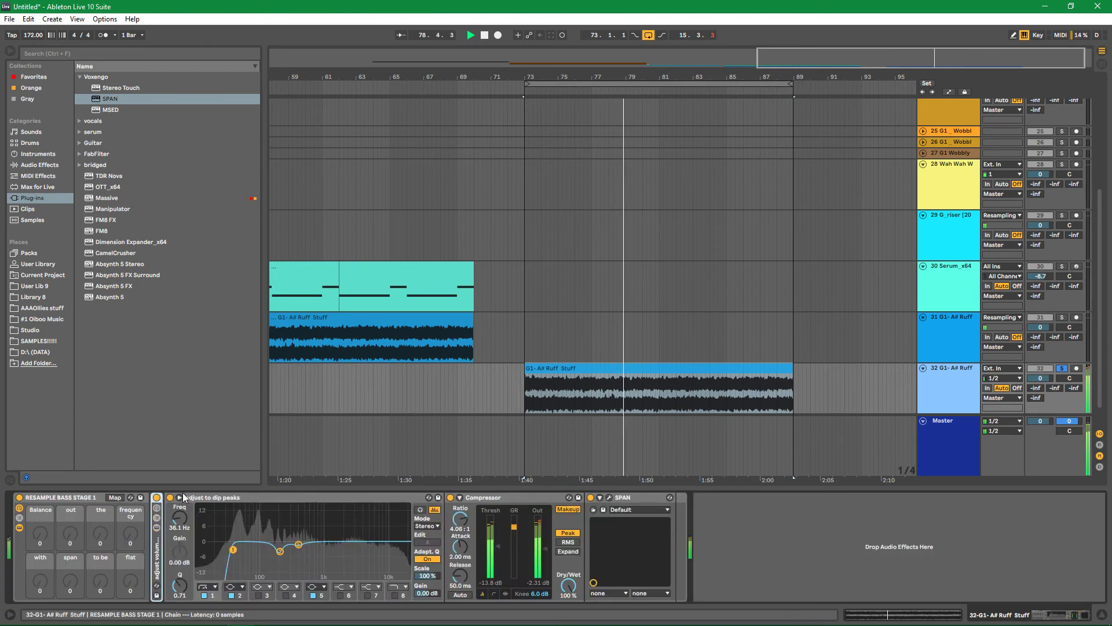
{"action": "left_click", "coordinate": [20, 499]}
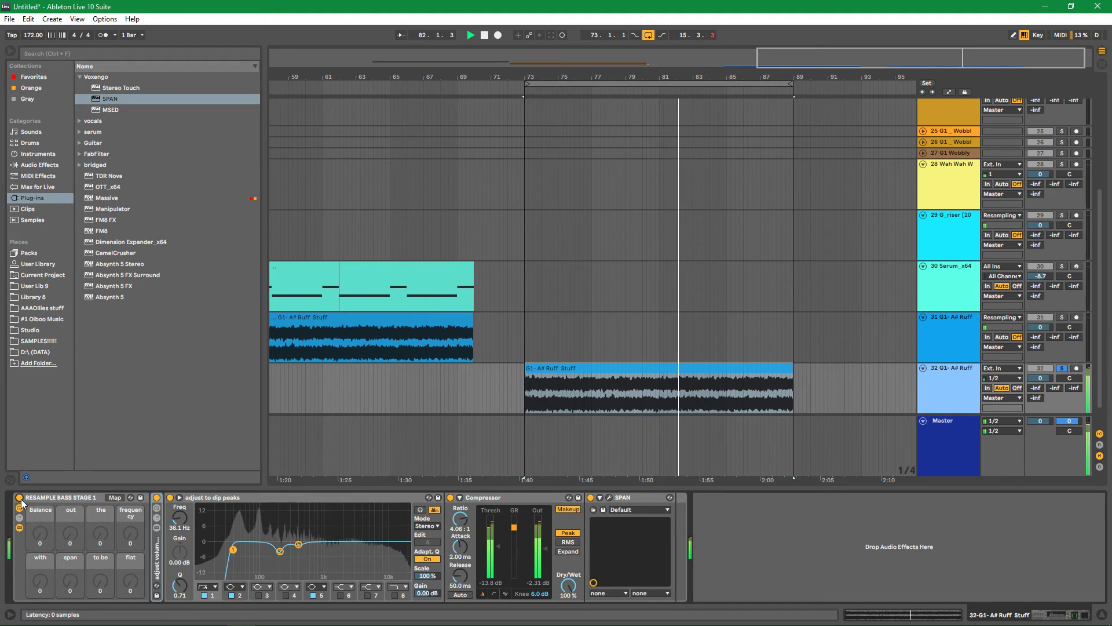
{"action": "key", "text": "space"}
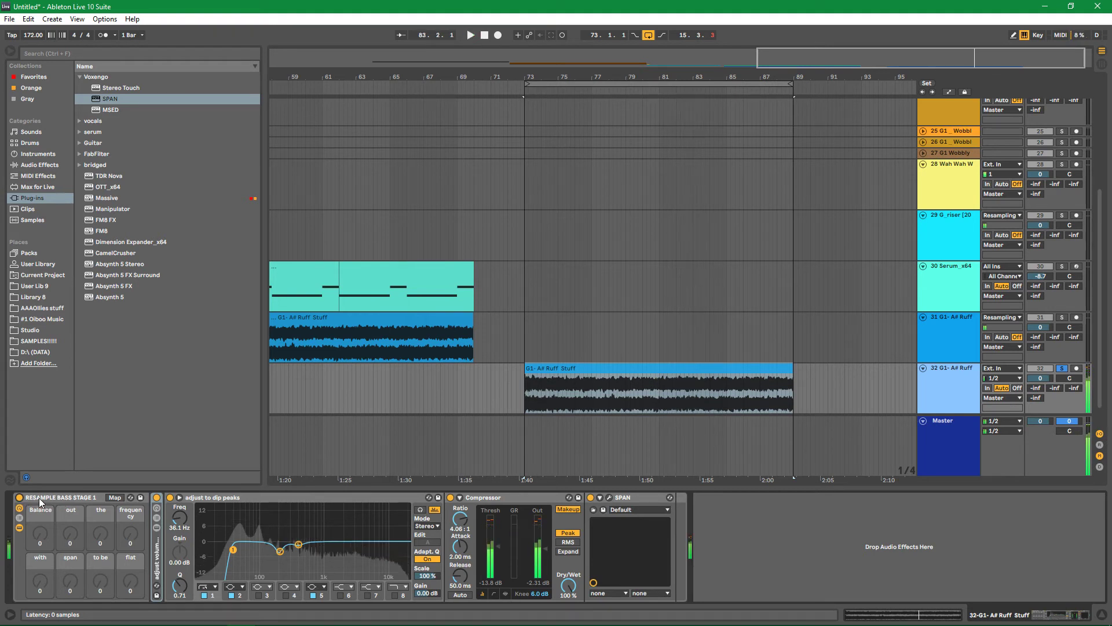
Freeze and flatten track 32, and delete the short freeze-tail clip after the rendered bass
{"action": "left_click", "coordinate": [621, 368]}
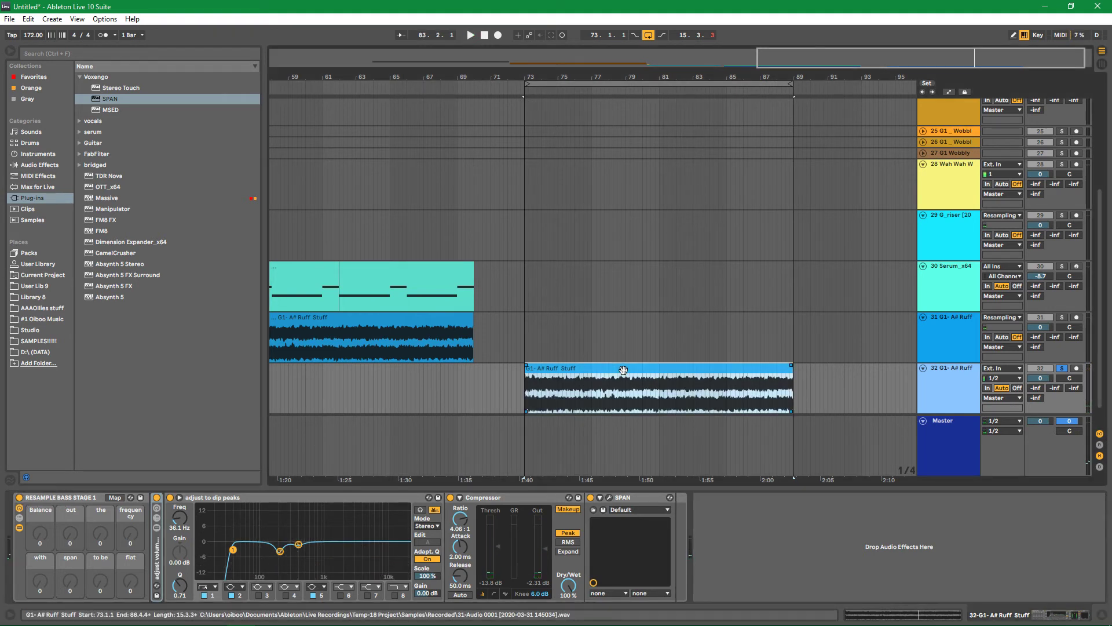
{"action": "right_click", "coordinate": [933, 379]}
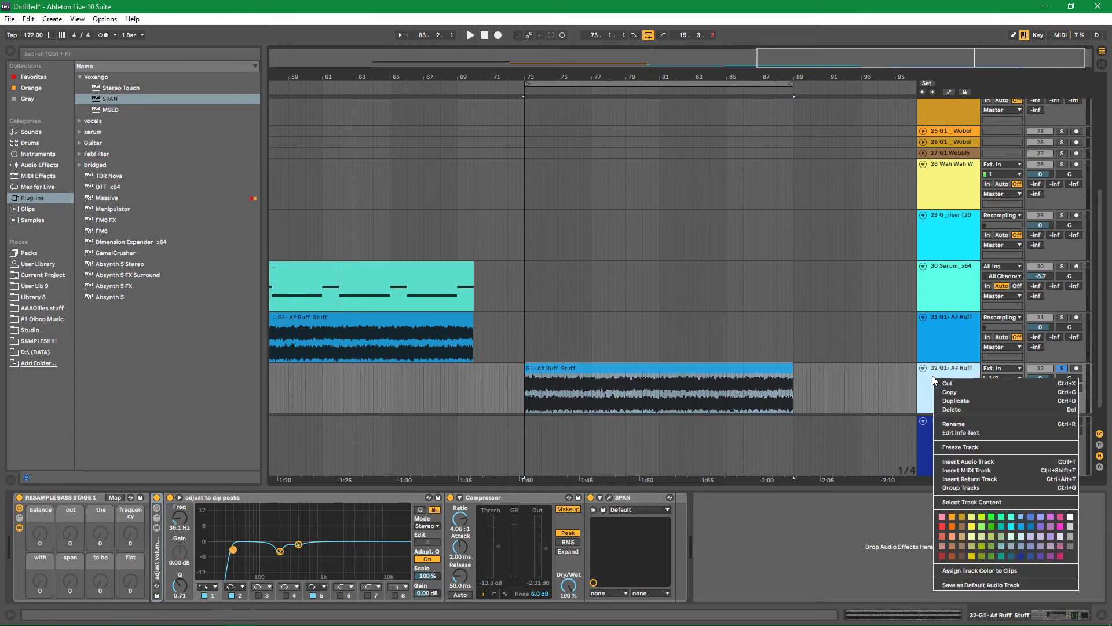
{"action": "left_click", "coordinate": [978, 447]}
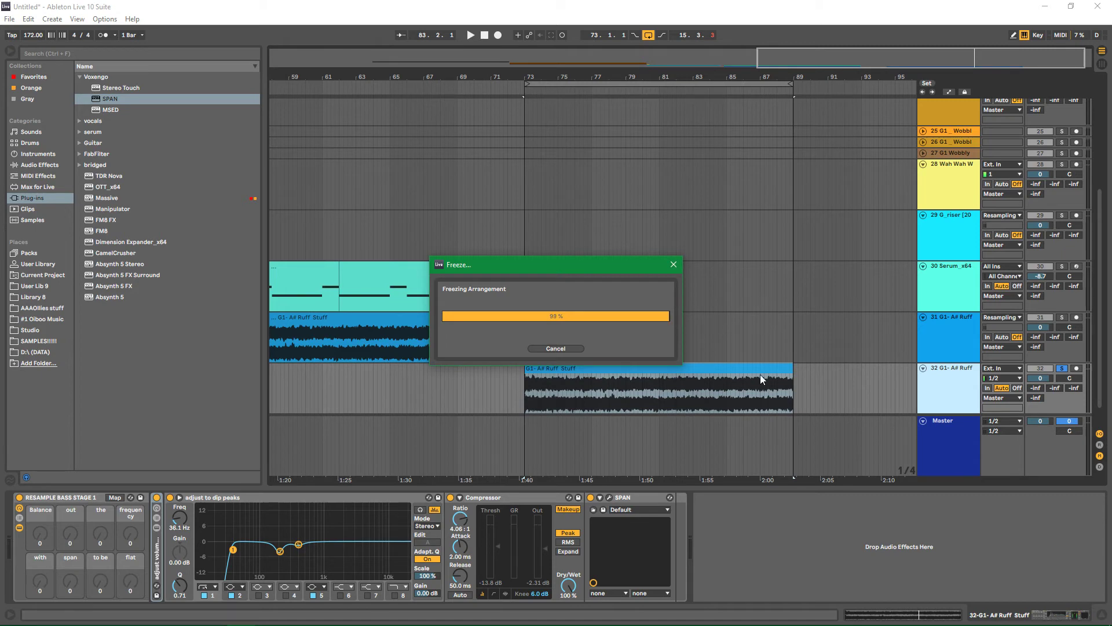
{"action": "right_click", "coordinate": [962, 385]}
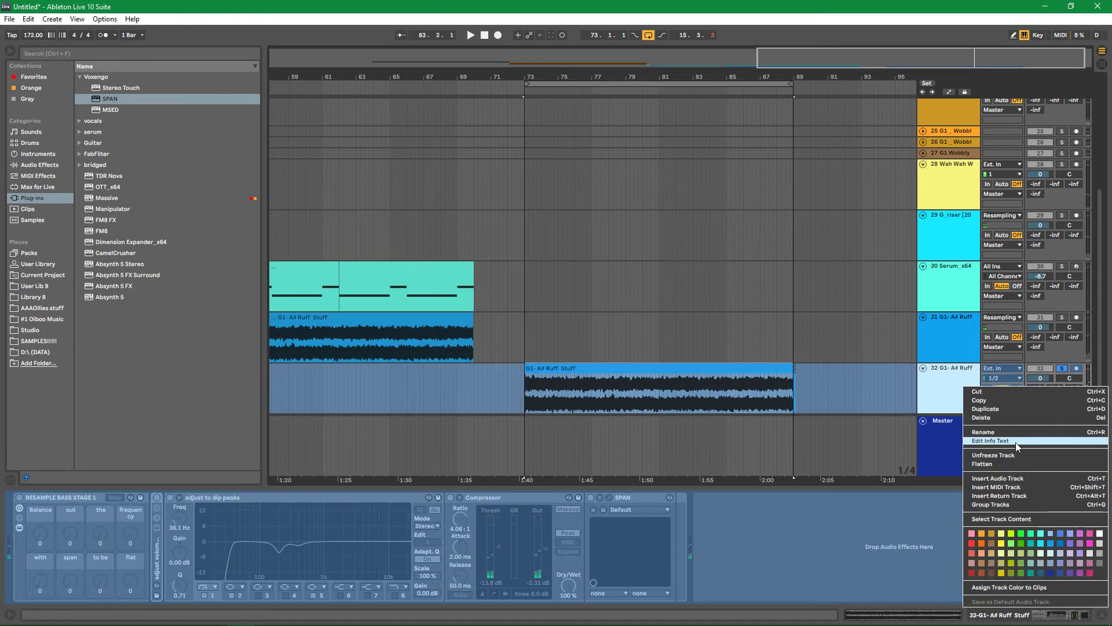
{"action": "left_click", "coordinate": [994, 461]}
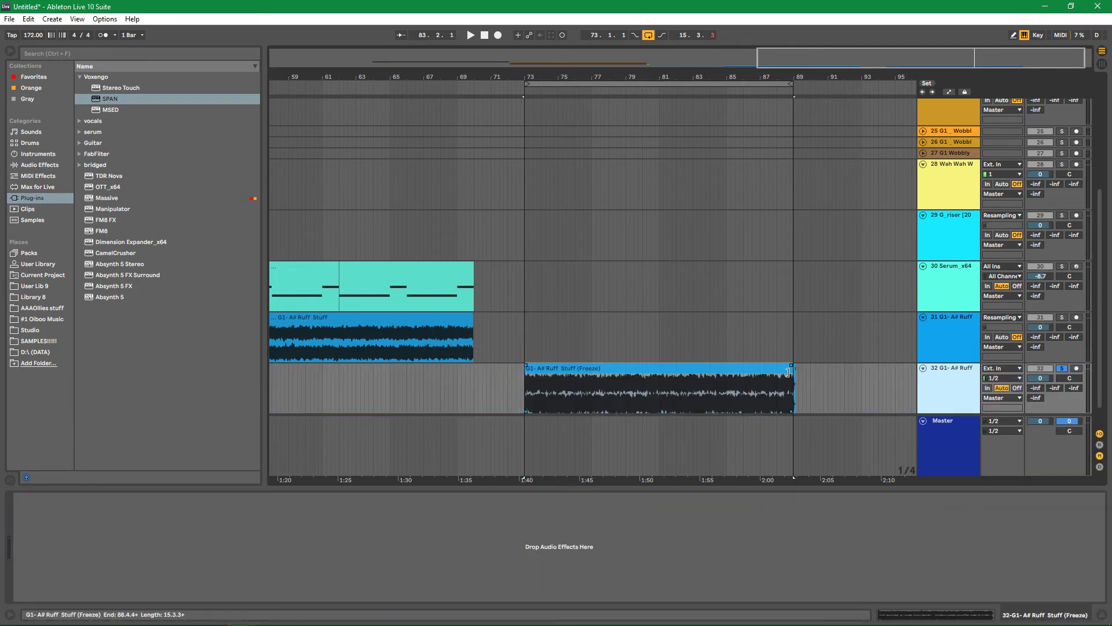
{"action": "left_click", "coordinate": [795, 366]}
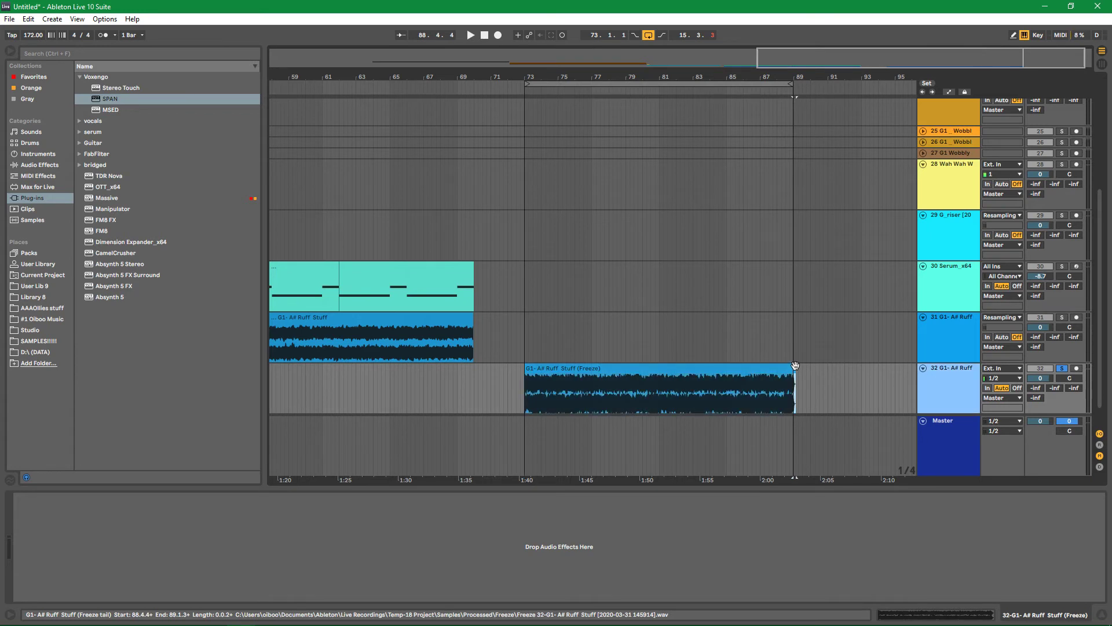
{"action": "left_click", "coordinate": [791, 367]}
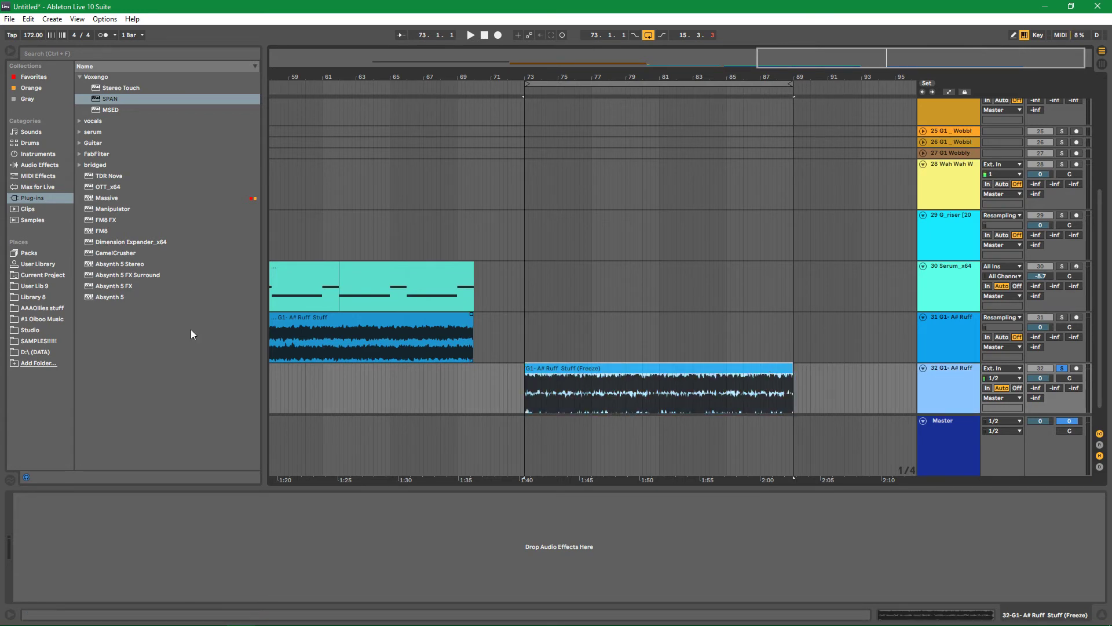
Remove "(Freeze)" from the rendered clip's name and save the clip into the G1- A# Ruff Stuff Project folder under #1 Oiboo Music
{"action": "left_click", "coordinate": [31, 320]}
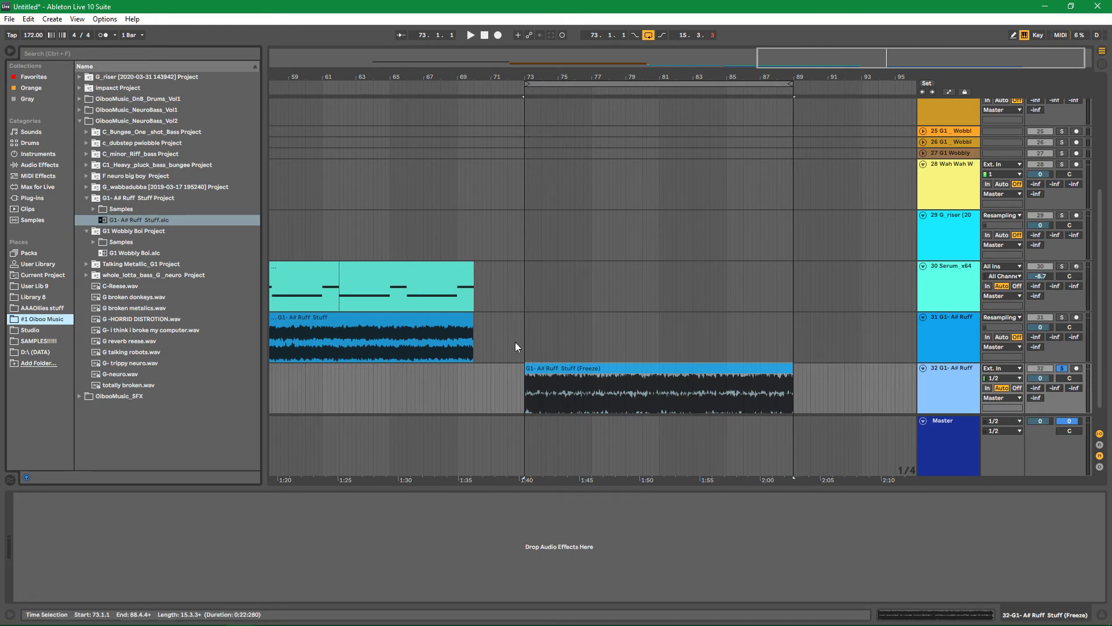
{"action": "left_click", "coordinate": [558, 370]}
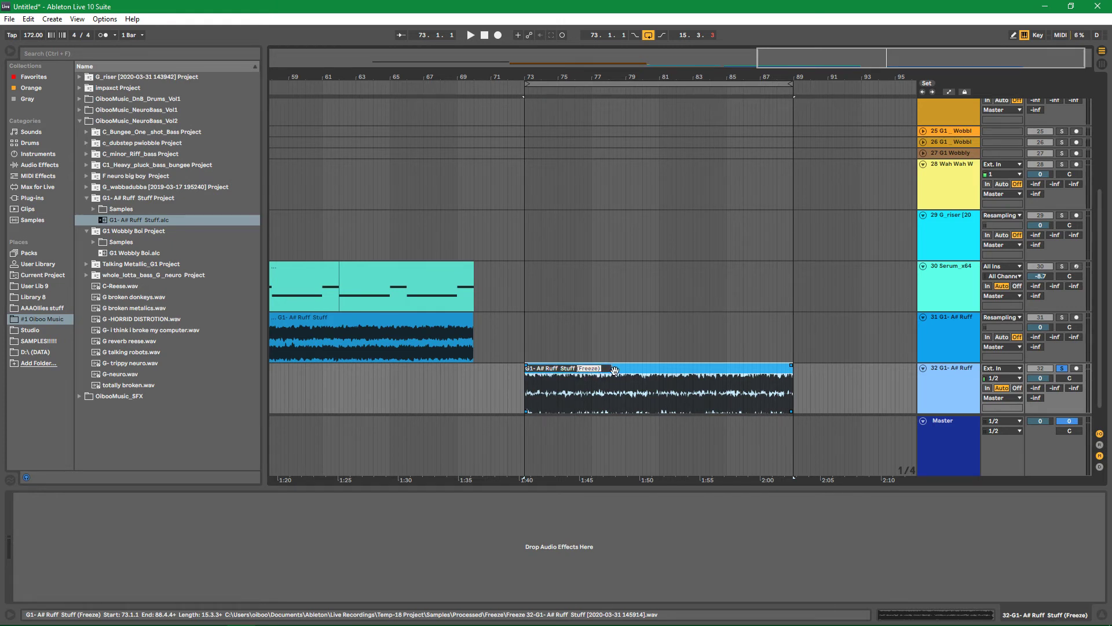
{"action": "left_click", "coordinate": [587, 347]}
{"action": "left_click_drag", "start_coordinate": [566, 369], "coordinate": [153, 226]}
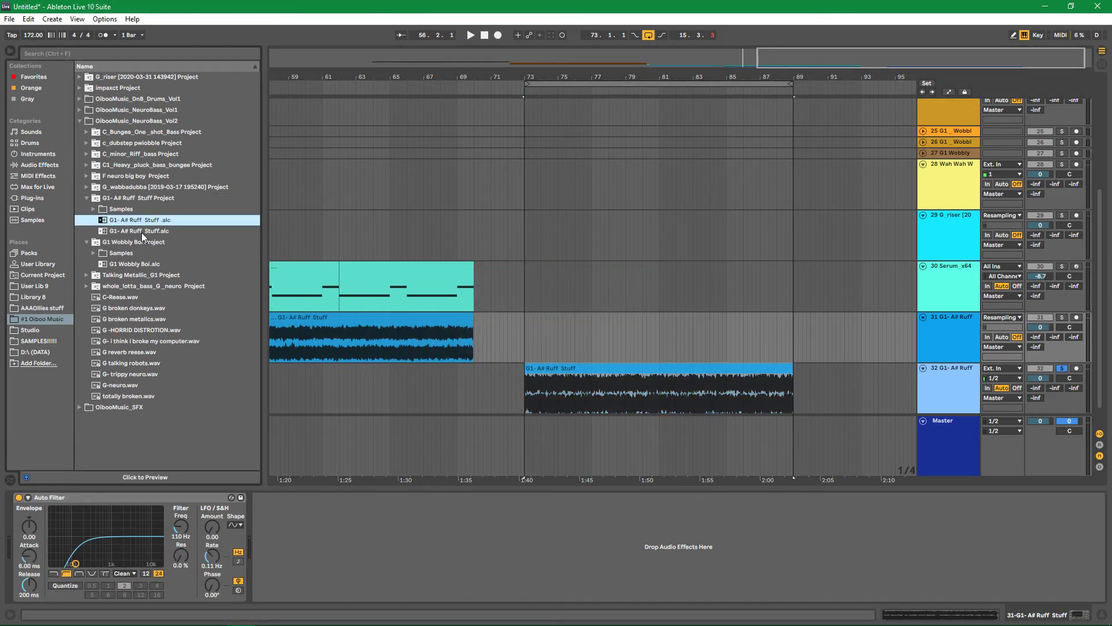
Delete the older G1- A# Ruff Stuff.alc from the G1- A# Ruff Stuff Project folder
{"action": "left_click", "coordinate": [143, 232]}
{"action": "right_click", "coordinate": [144, 234]}
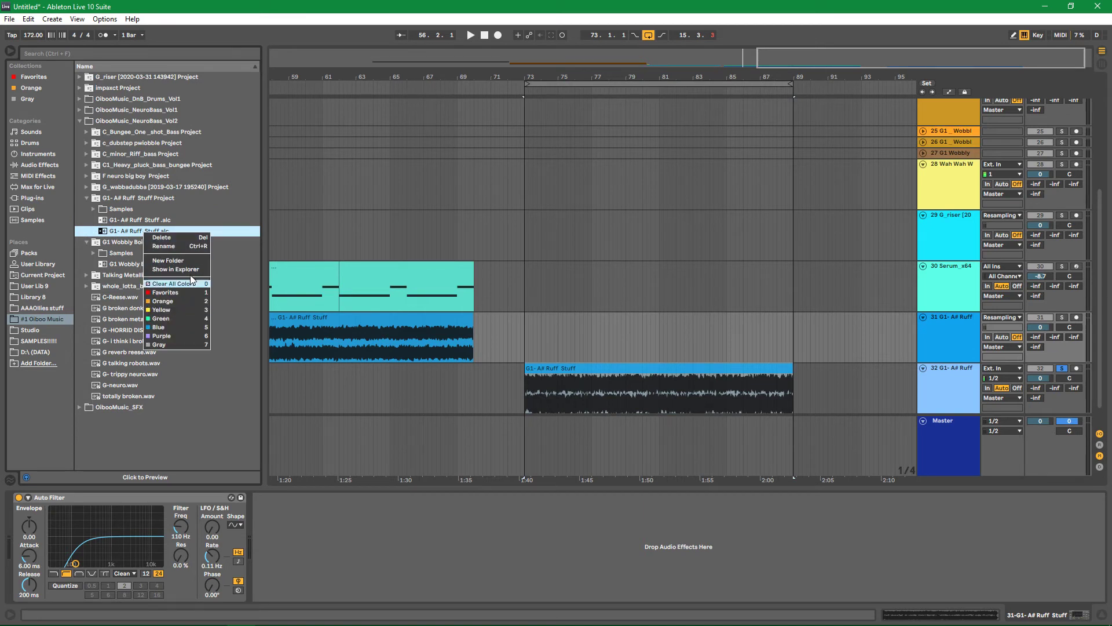
{"action": "left_click", "coordinate": [197, 238]}
{"action": "left_click", "coordinate": [531, 339]}
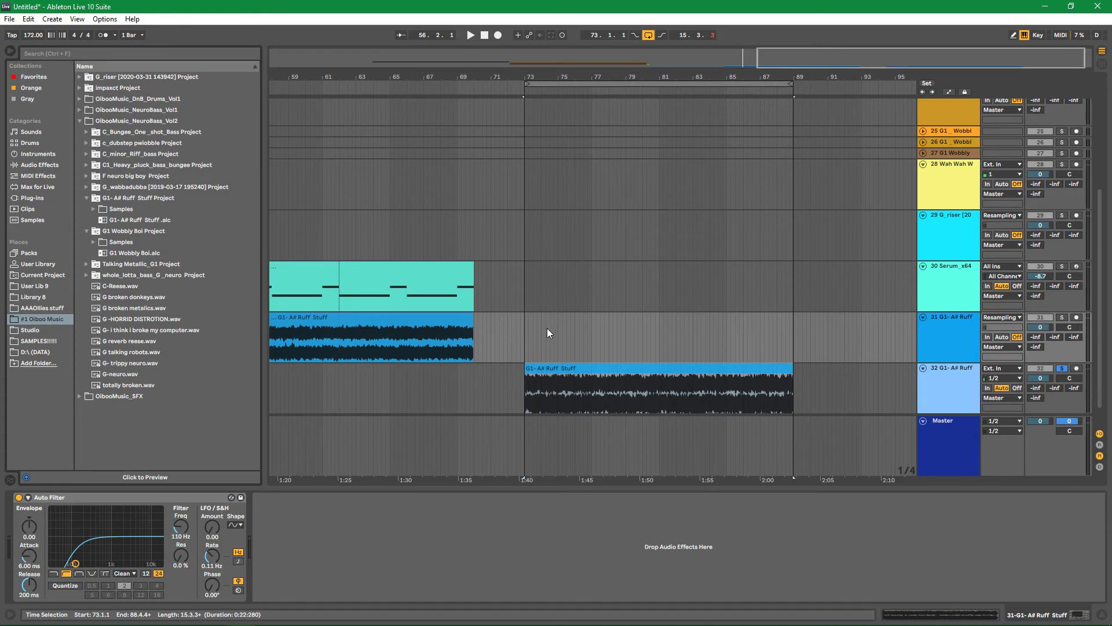
Un-solo track 32 and move the arrangement loop to start at bar 93, past all existing clips
{"action": "left_click", "coordinate": [1063, 369]}
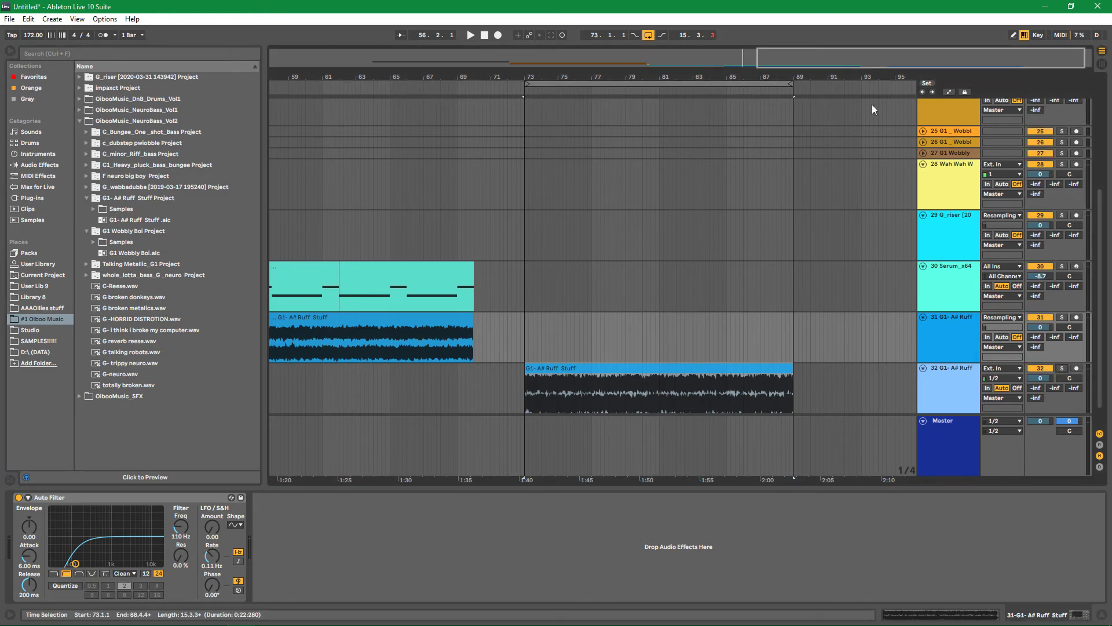
{"action": "key", "text": "minus"}
{"action": "key", "text": "minus"}
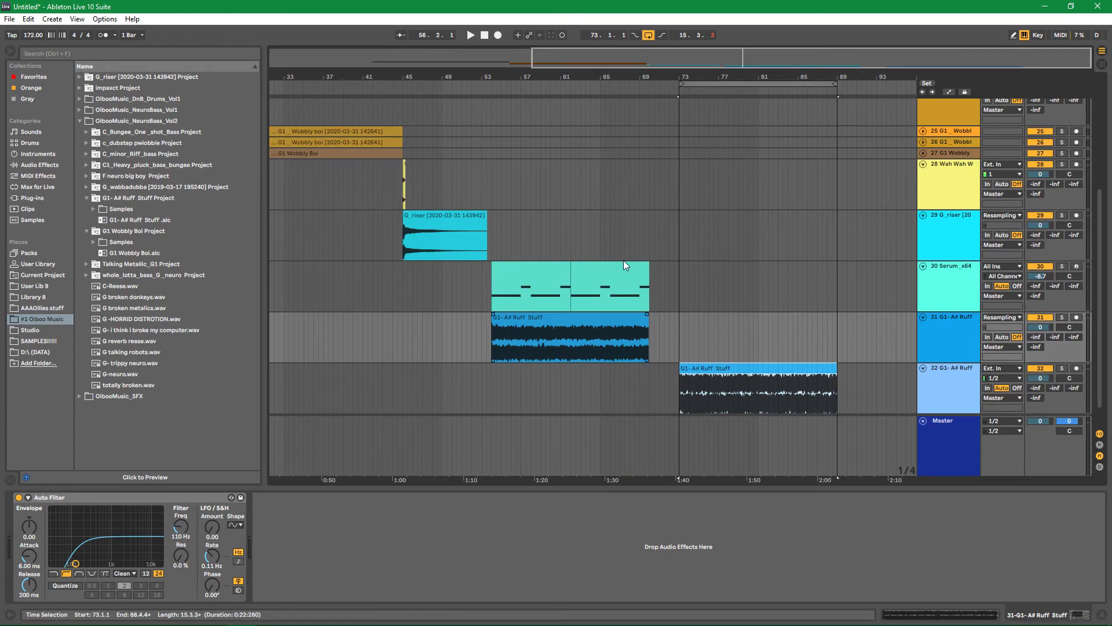
{"action": "mouse_move", "coordinate": [749, 58]}
{"action": "left_mouse_down"}
{"action": "mouse_move", "coordinate": [745, 81]}
{"action": "mouse_move", "coordinate": [748, 64]}
{"action": "left_mouse_up"}
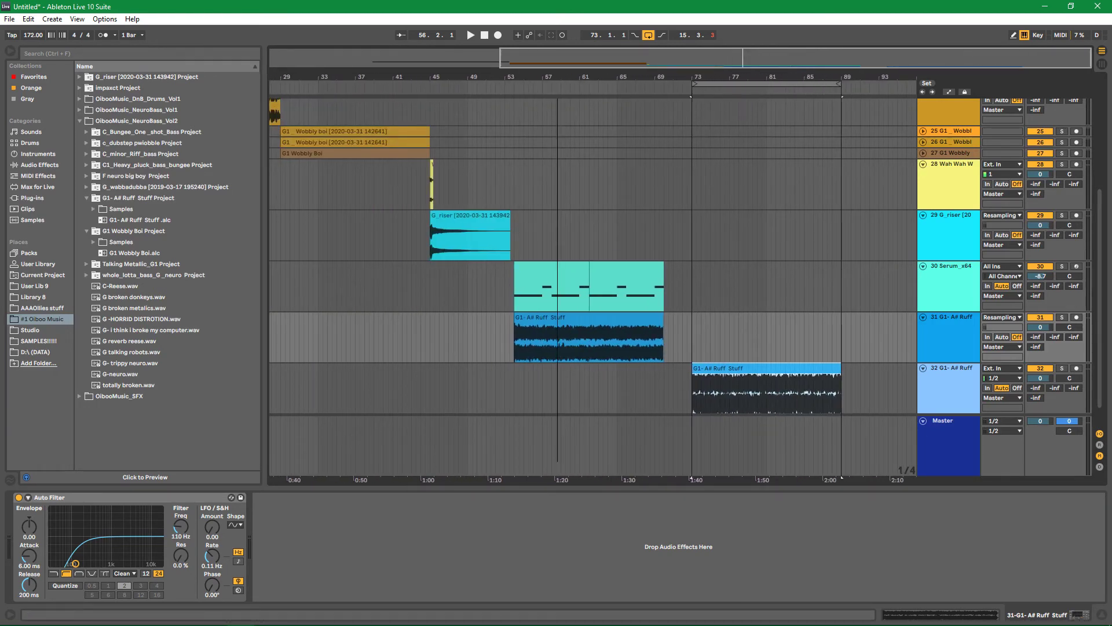
{"action": "key", "text": "minus"}
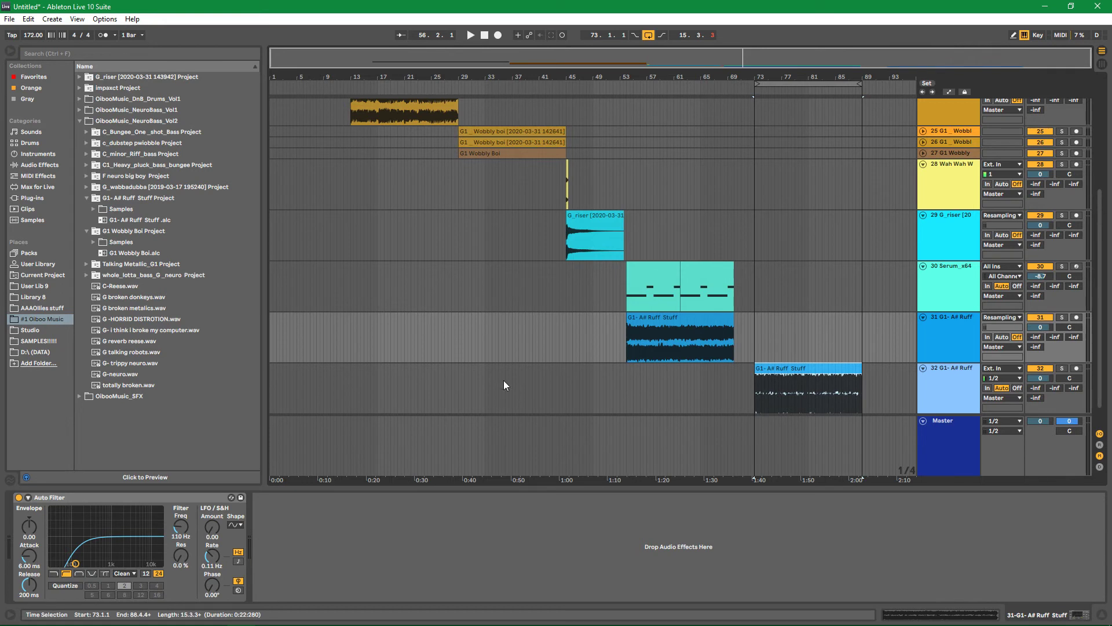
{"action": "key", "text": "plus"}
{"action": "left_click_drag", "start_coordinate": [773, 84], "coordinate": [912, 151]}
{"action": "left_click_drag", "start_coordinate": [571, 85], "coordinate": [598, 85]}
{"action": "key", "text": "space"}
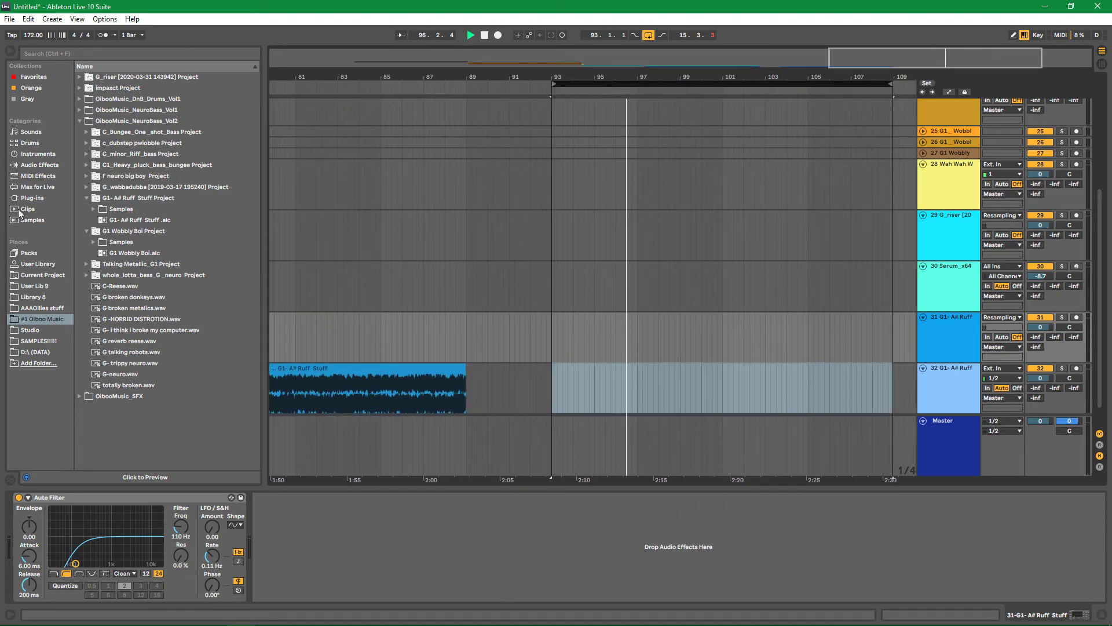
{"action": "key", "text": "space"}
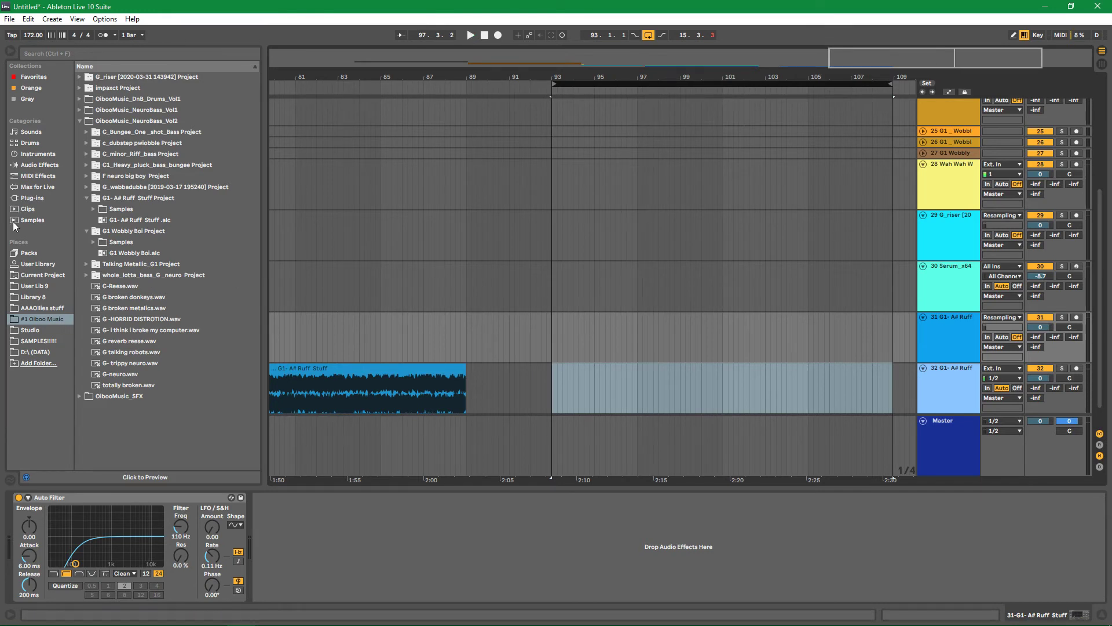
Search the sample library for "bang" and audition the kick, shaker and tambourine samples found
{"action": "left_click", "coordinate": [32, 220]}
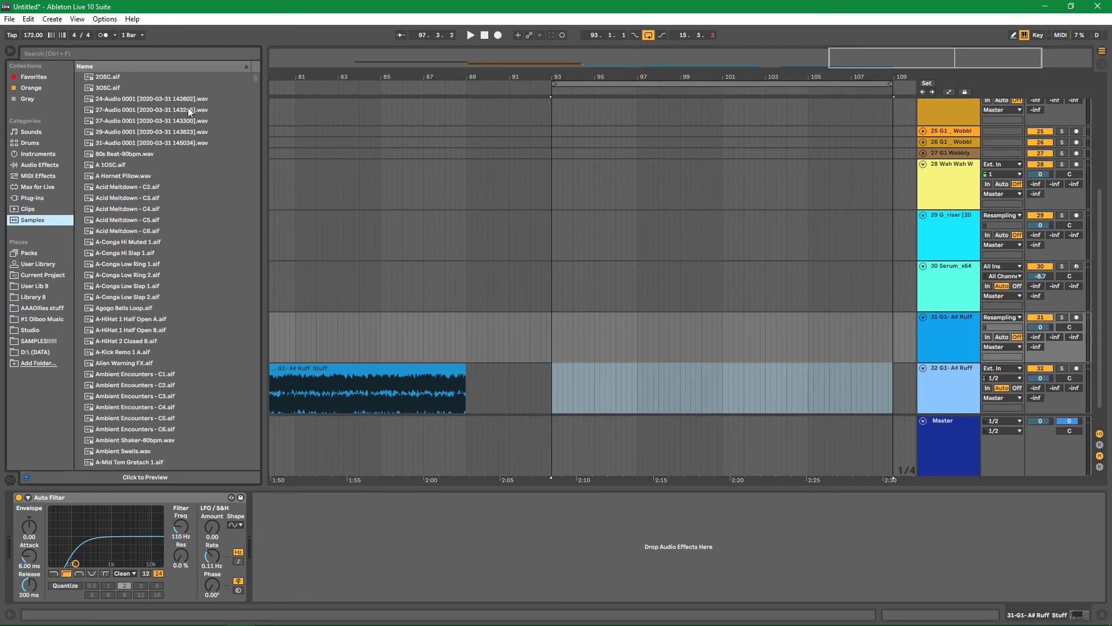
{"action": "left_click", "coordinate": [149, 53]}
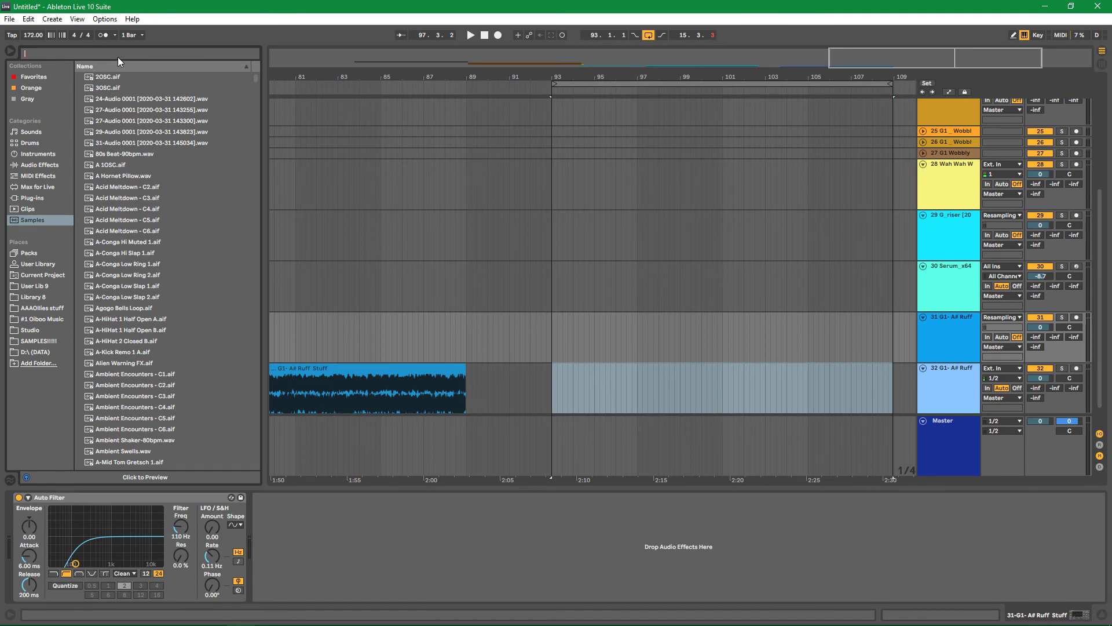
{"action": "type", "text": "bang"}
{"action": "left_click", "coordinate": [123, 77]}
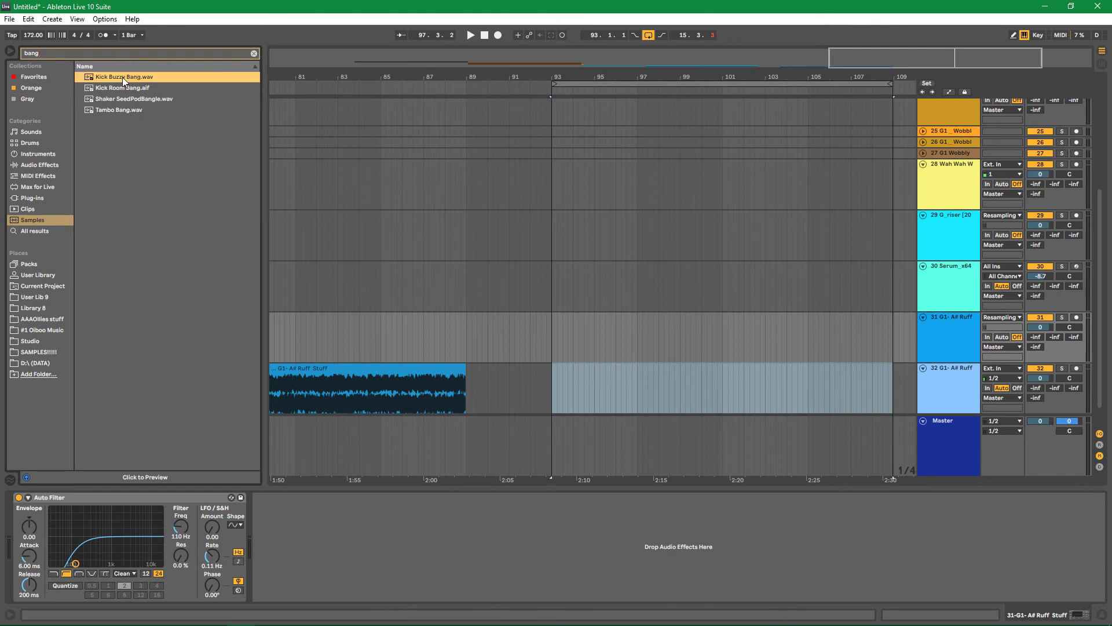
{"action": "left_click", "coordinate": [137, 90]}
{"action": "left_click", "coordinate": [137, 98]}
{"action": "left_click", "coordinate": [133, 110]}
{"action": "left_click", "coordinate": [151, 98]}
{"action": "left_click", "coordinate": [124, 110]}
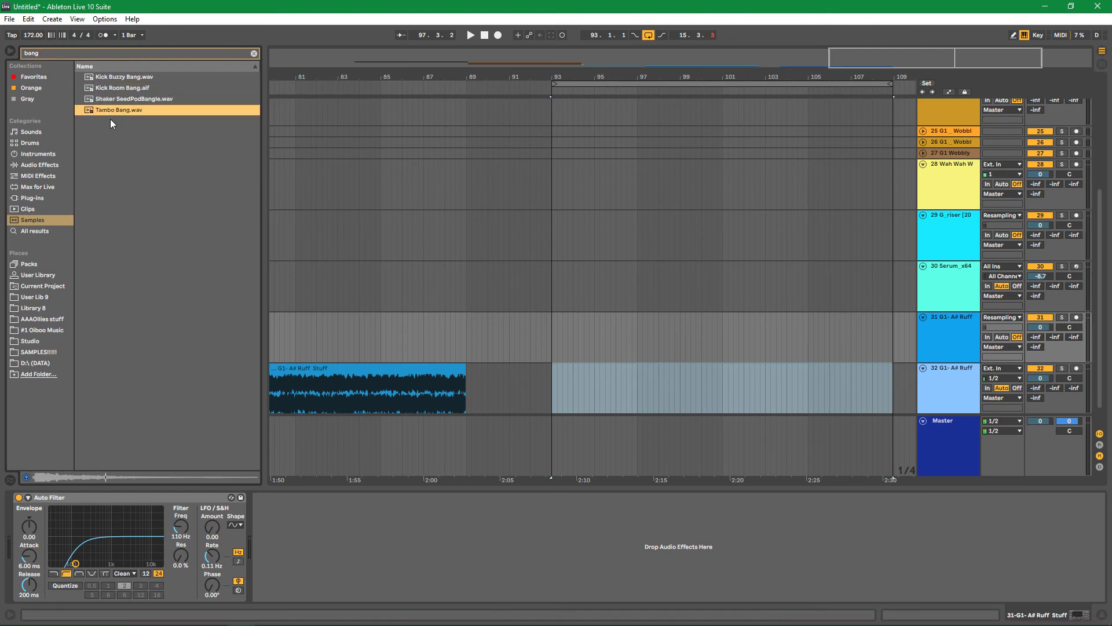
Place Tambo Bang.wav at bar 93 on a new audio track below track 32 and open its clip settings
{"action": "left_click_drag", "start_coordinate": [107, 112], "coordinate": [561, 306]}
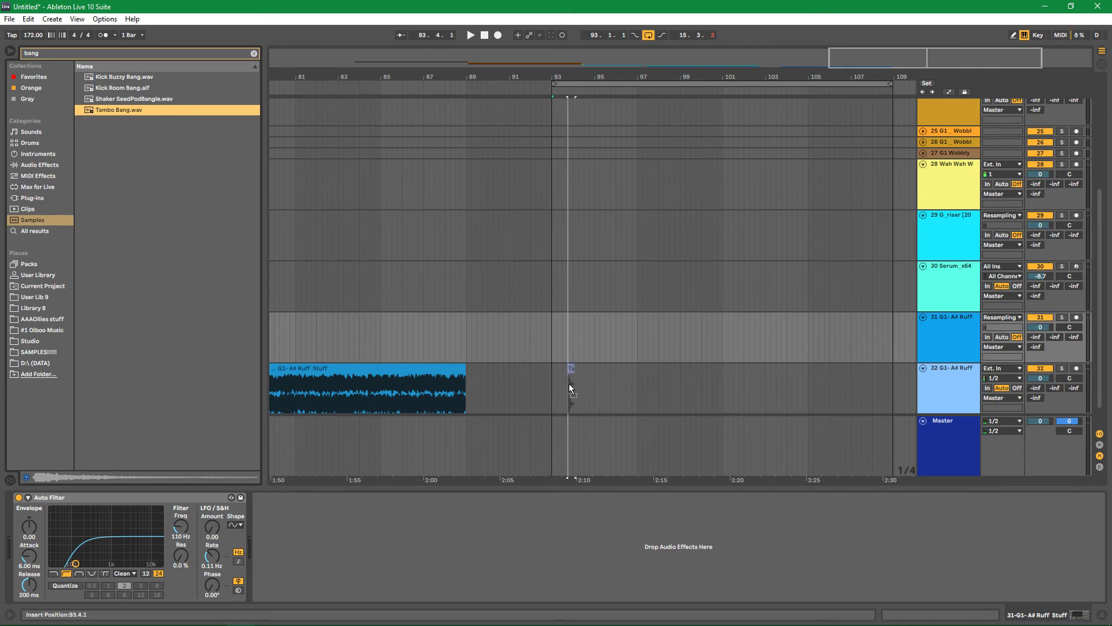
{"action": "left_click_drag", "start_coordinate": [561, 402], "coordinate": [561, 395]}
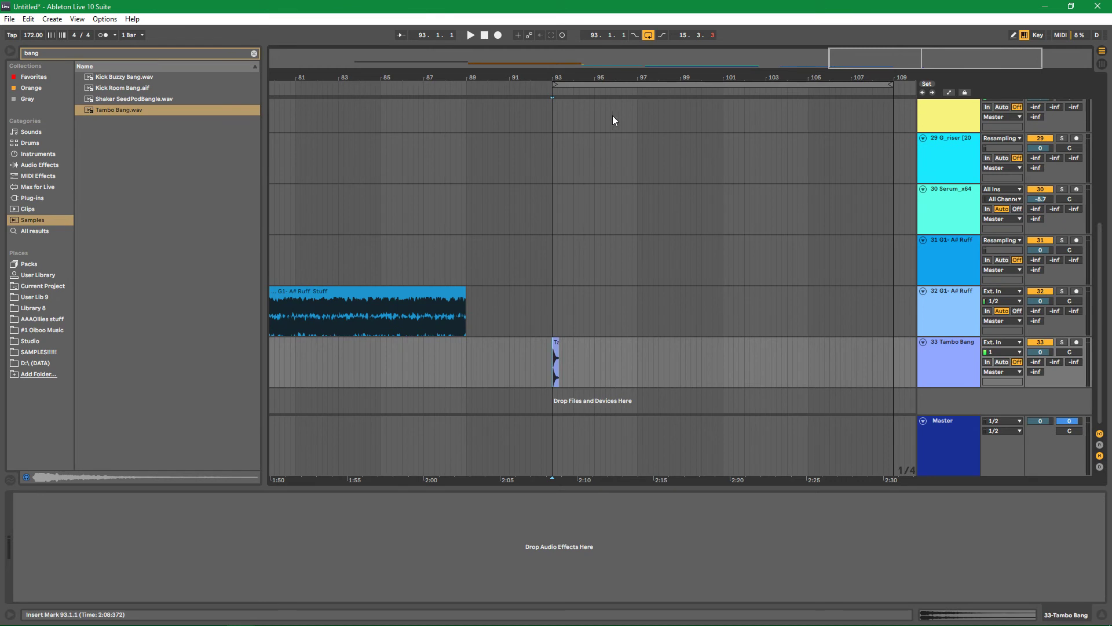
{"action": "left_click_drag", "start_coordinate": [979, 52], "coordinate": [732, 194]}
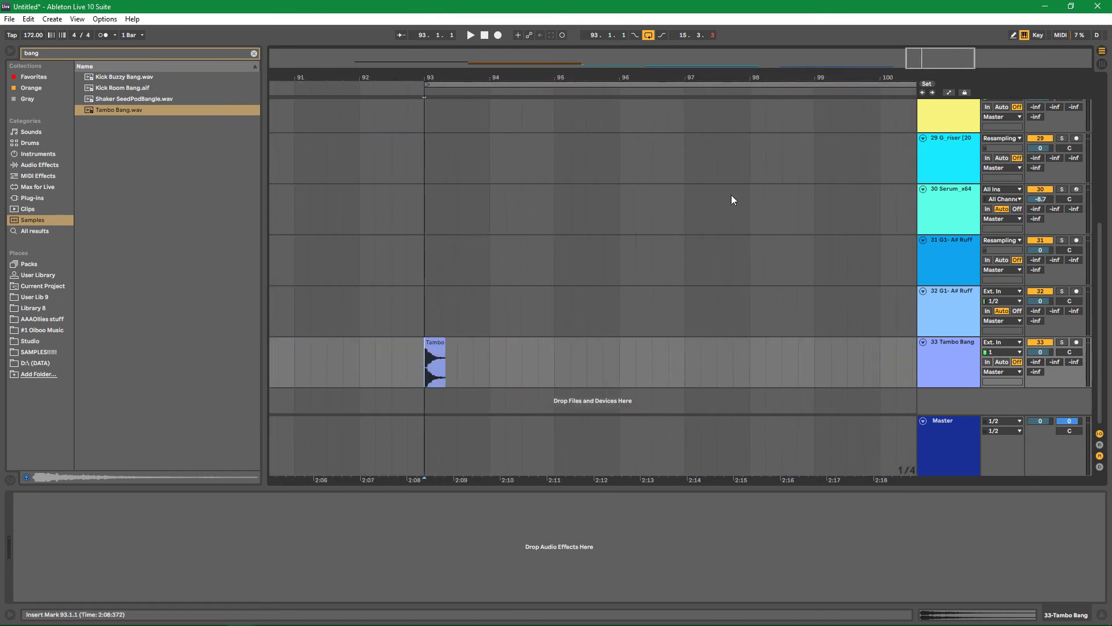
{"action": "left_click", "coordinate": [441, 345]}
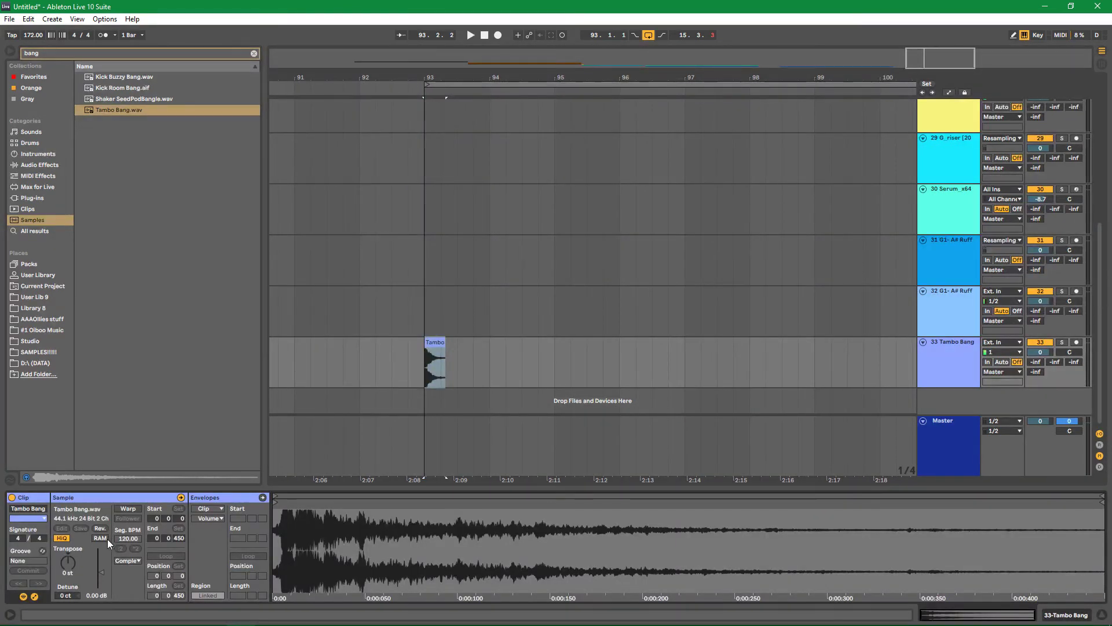
Warp the Tambo Bang clip, stretch it by raising its segment BPM to 688, and consolidate it
{"action": "left_click", "coordinate": [131, 508]}
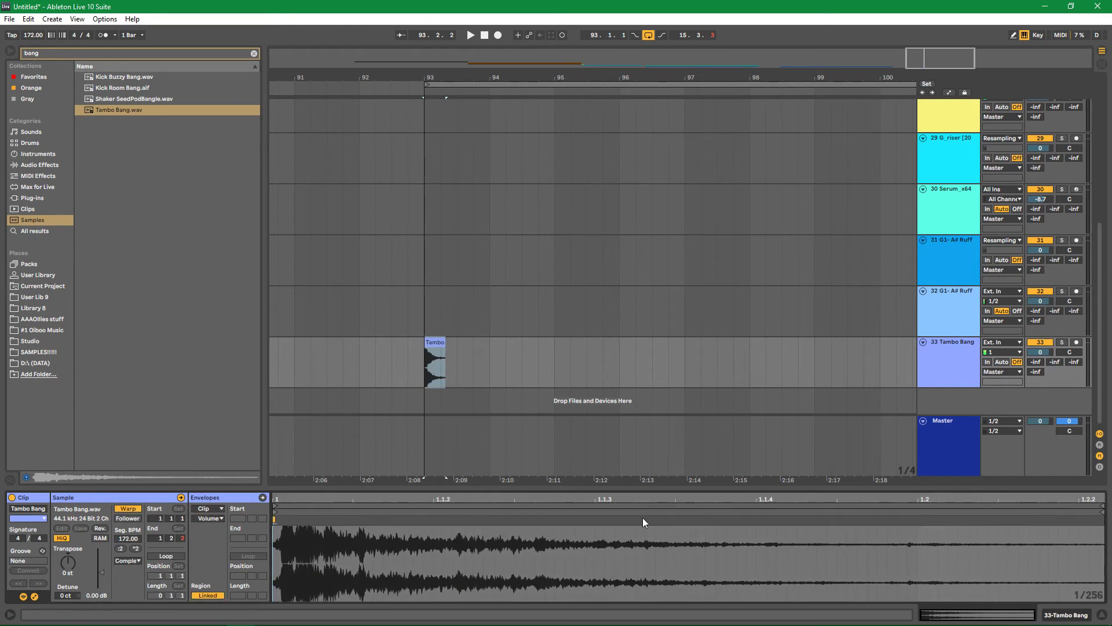
{"action": "left_click_drag", "start_coordinate": [1100, 520], "coordinate": [986, 522]}
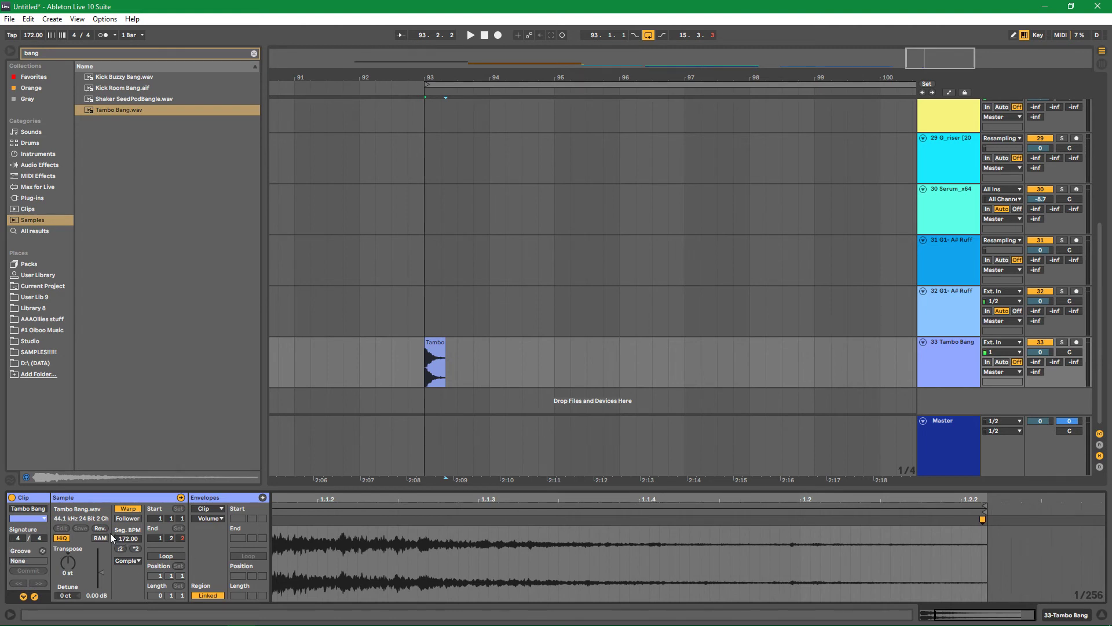
{"action": "left_click", "coordinate": [135, 549]}
{"action": "left_click", "coordinate": [135, 549]}
{"action": "left_click", "coordinate": [135, 549]}
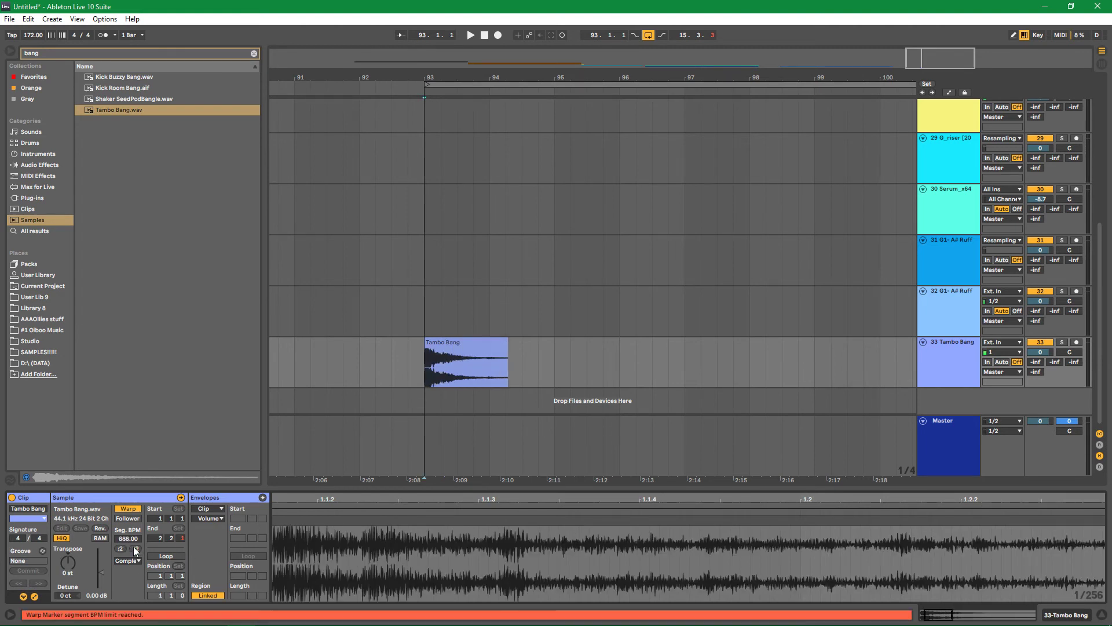
{"action": "left_click", "coordinate": [473, 344]}
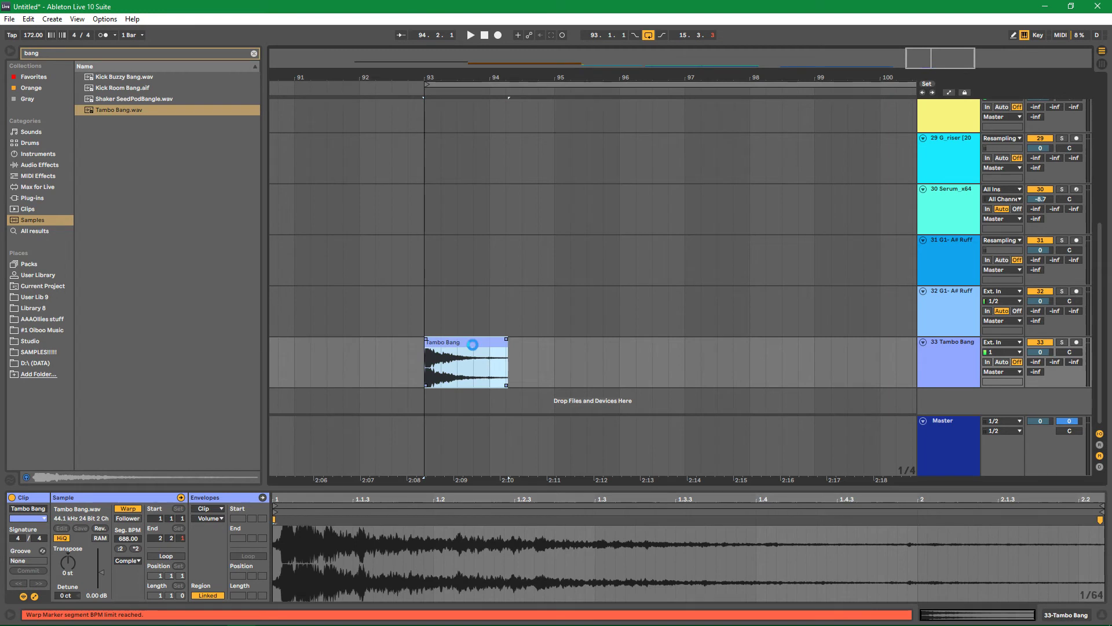
{"action": "key", "text": "ctrl+j"}
Stretch the consolidated Tambo Bang clip further to a segment BPM of 688 and consolidate it again
{"action": "left_click", "coordinate": [135, 548]}
{"action": "left_click", "coordinate": [136, 548]}
{"action": "left_click", "coordinate": [544, 347]}
{"action": "key", "text": "ctrl+j"}
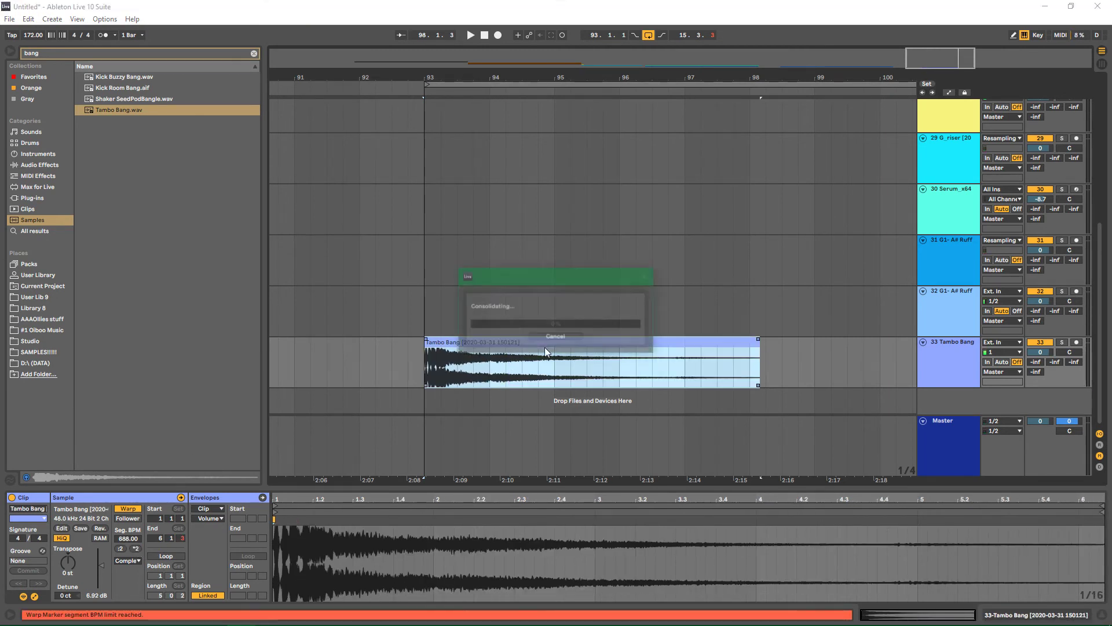
Stretch the clip once more, shorten it to bars 93–109, and warp the whole sample to fit those 16 bars
{"action": "left_click", "coordinate": [137, 548]}
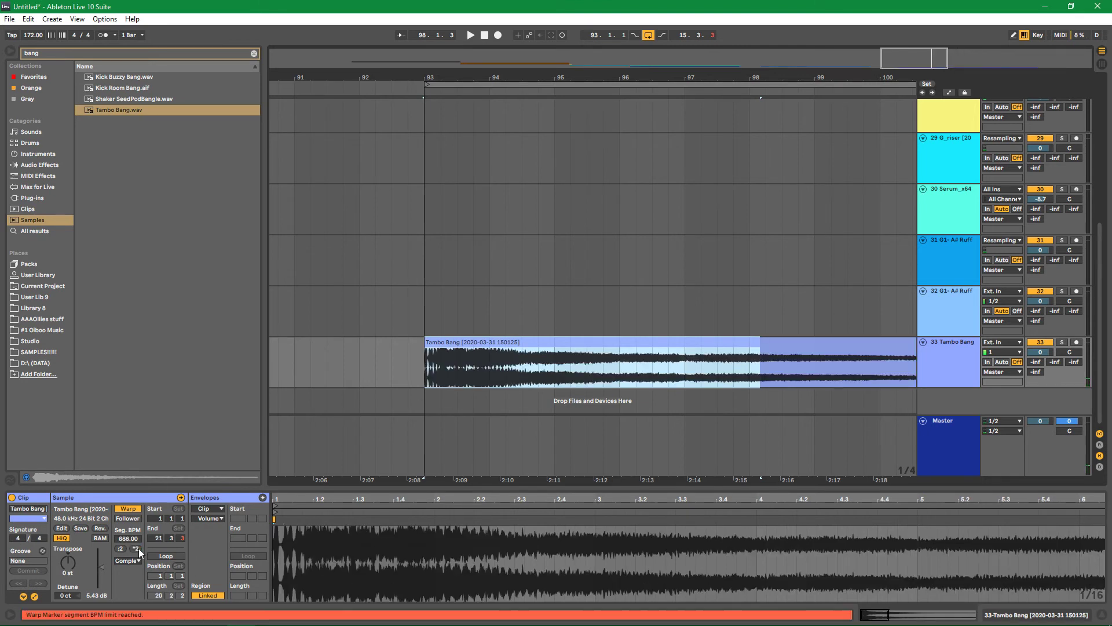
{"action": "left_click_drag", "start_coordinate": [929, 55], "coordinate": [743, 371]}
{"action": "left_click", "coordinate": [791, 341]}
{"action": "left_click_drag", "start_coordinate": [928, 619], "coordinate": [927, 605]}
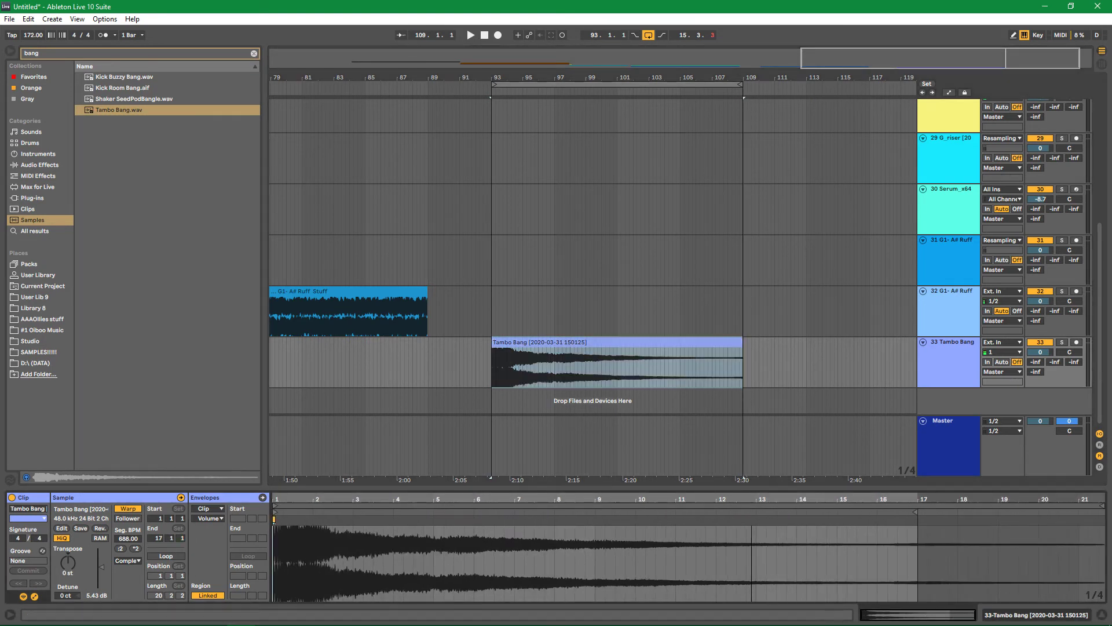
{"action": "left_click", "coordinate": [1103, 517]}
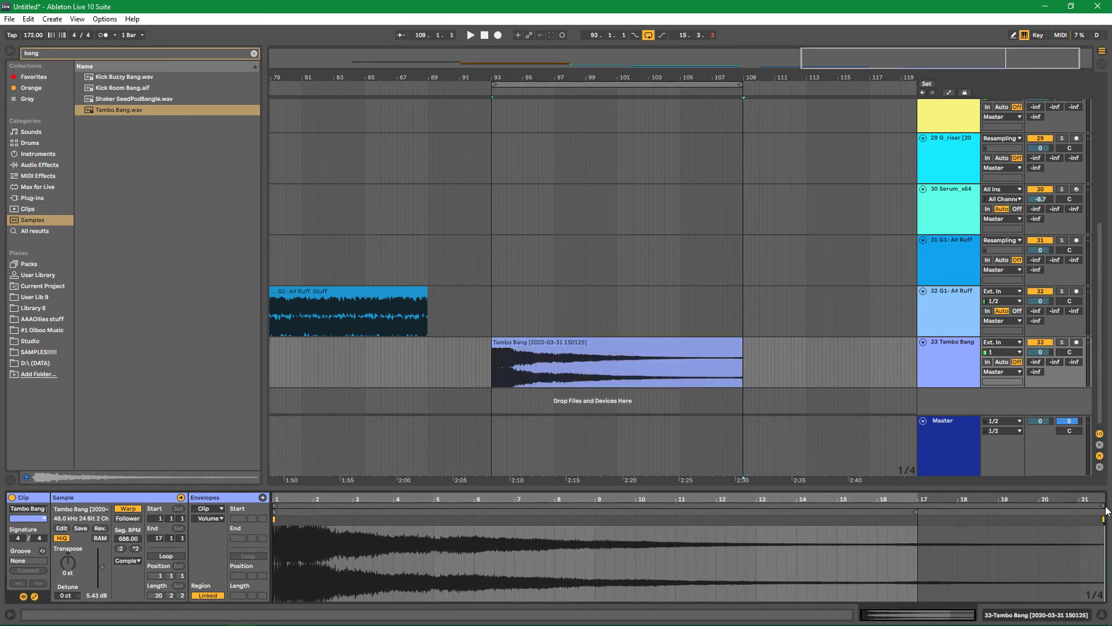
{"action": "left_click_drag", "start_coordinate": [1102, 520], "coordinate": [918, 536]}
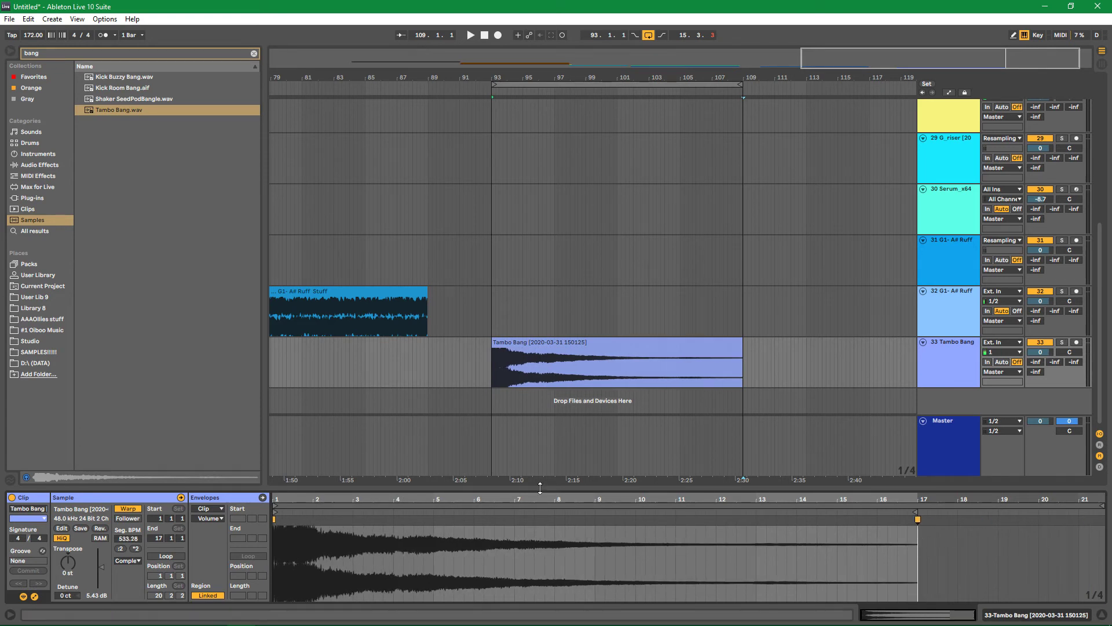
Audition the stretched clip and set its warp mode to Texture with a grain size of 48.90 and flux of 21.88
{"action": "key", "text": "space"}
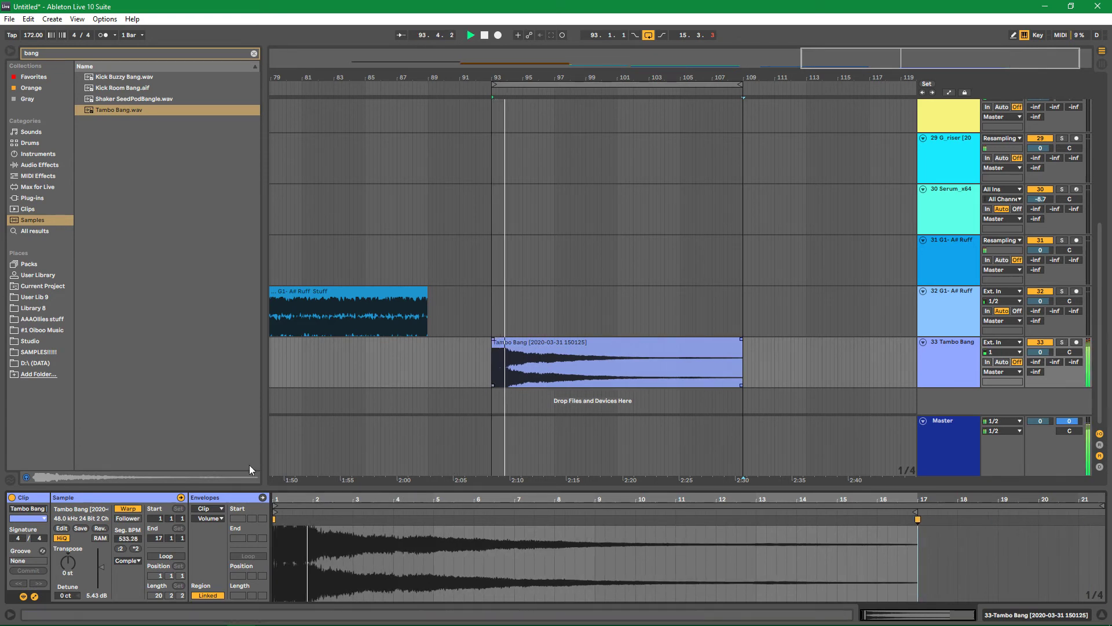
{"action": "left_click", "coordinate": [128, 560]}
{"action": "left_click", "coordinate": [136, 597]}
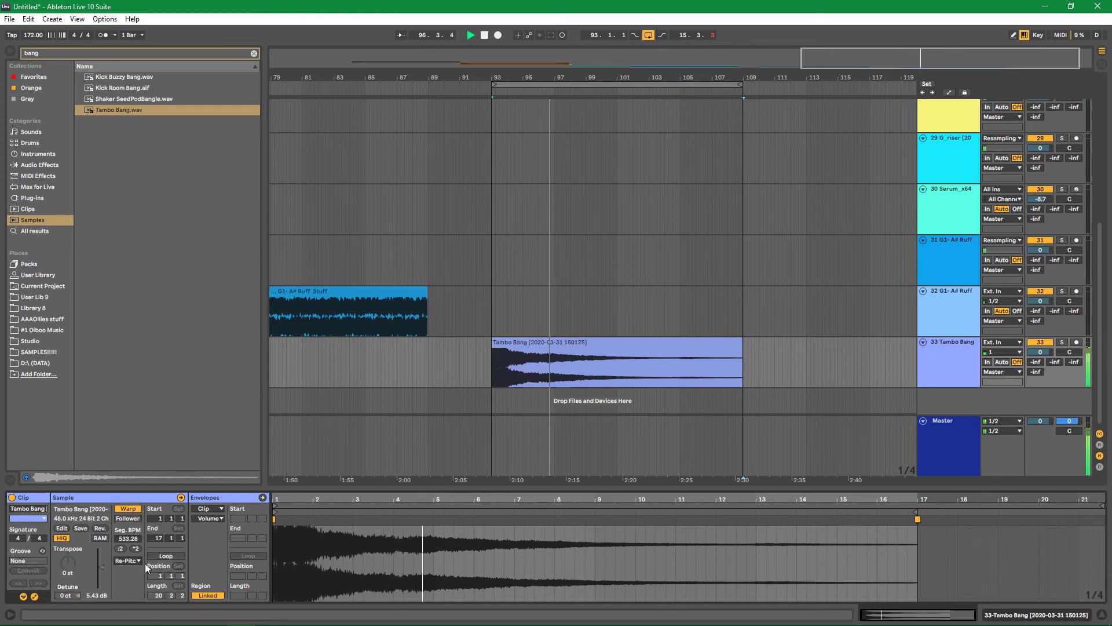
{"action": "left_click", "coordinate": [127, 561]}
{"action": "left_click", "coordinate": [130, 589]}
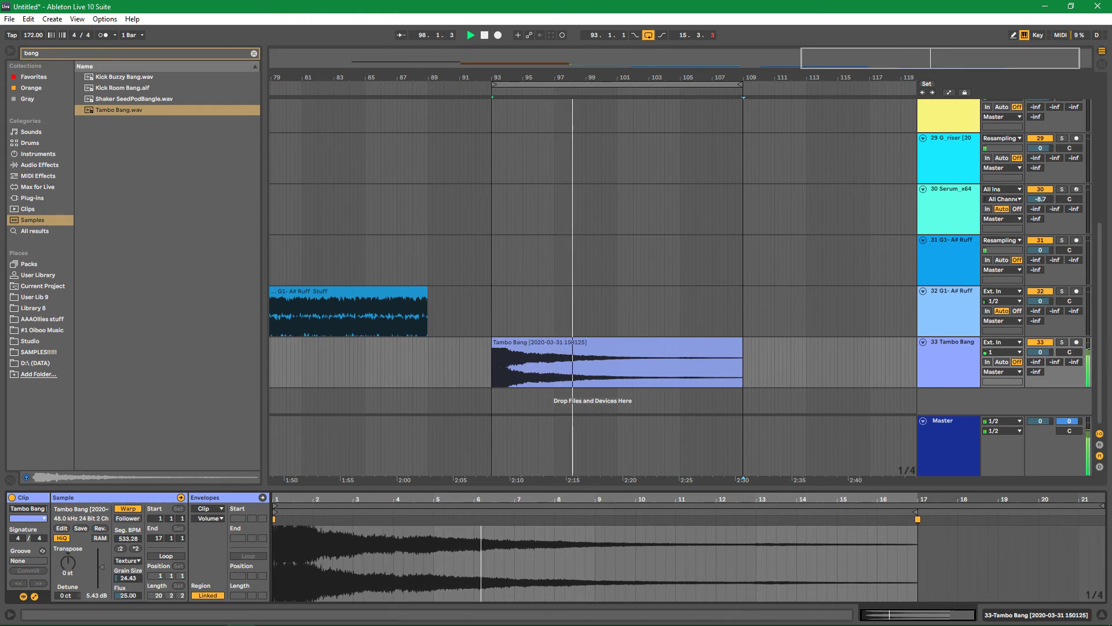
{"action": "left_click_drag", "start_coordinate": [128, 578], "coordinate": [128, 611]}
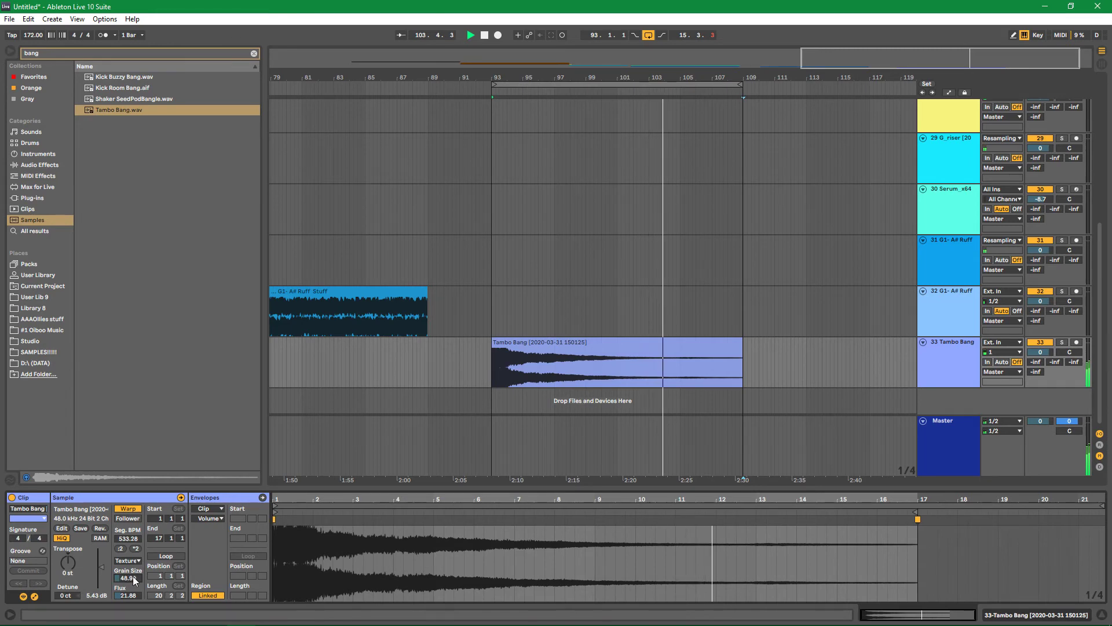
Draw a stepped Transposition Modulation envelope with wide rises and dips across all 16 bars of the clip
{"action": "left_click", "coordinate": [209, 518]}
{"action": "left_click", "coordinate": [215, 536]}
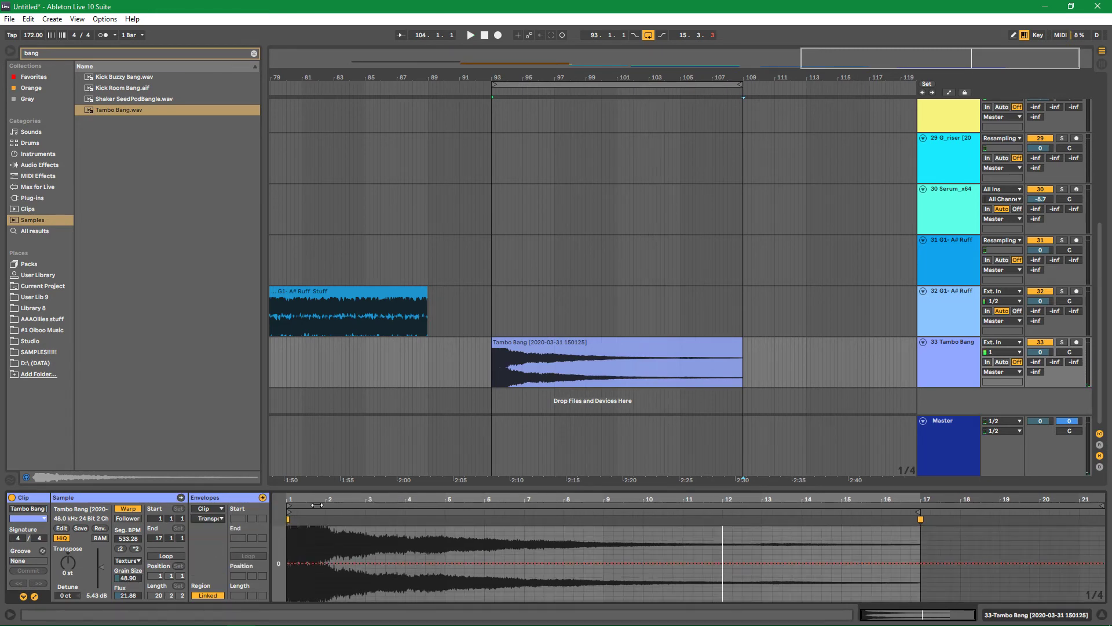
{"action": "left_click_drag", "start_coordinate": [324, 487], "coordinate": [357, 246]}
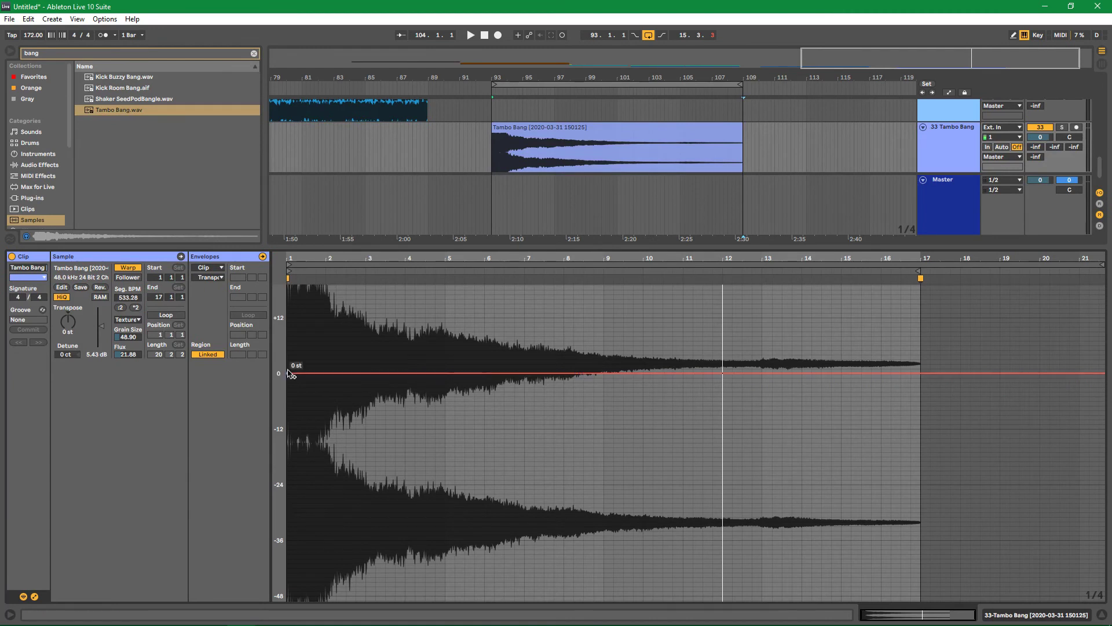
{"action": "left_click_drag", "start_coordinate": [316, 381], "coordinate": [327, 359]}
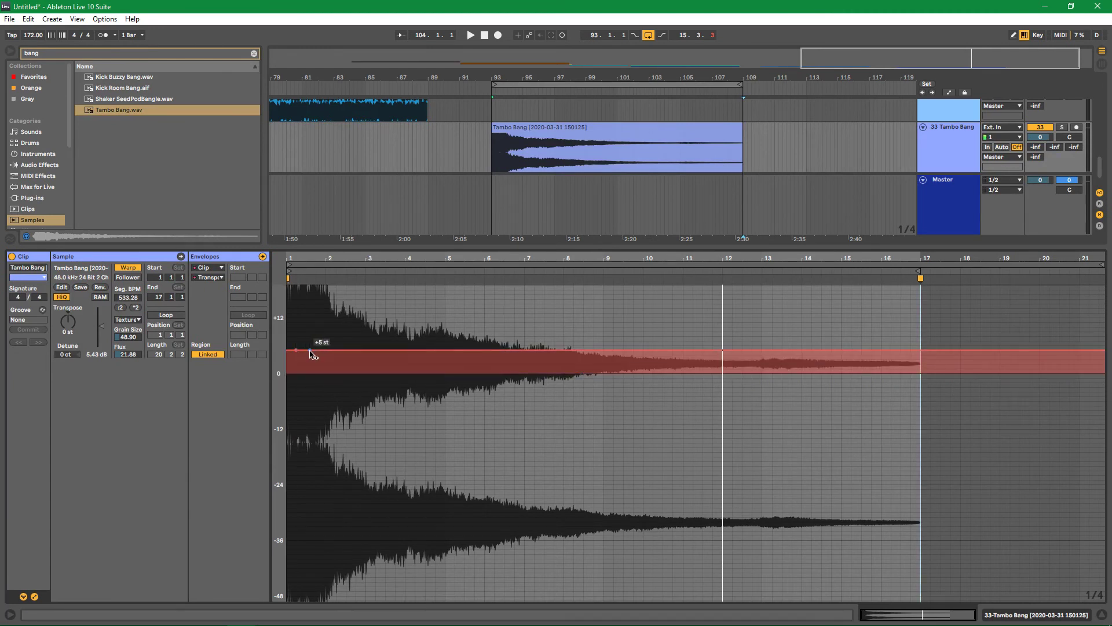
{"action": "key", "text": "ctrl+z"}
{"action": "key", "text": "b"}
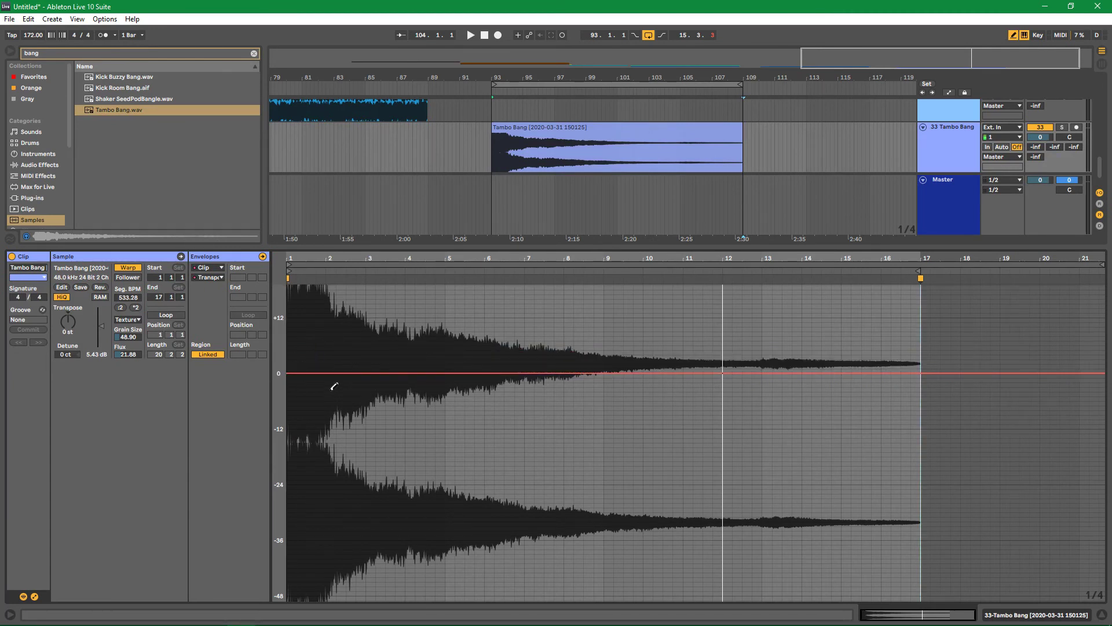
{"action": "scroll", "coordinate": [294, 359], "scroll_direction": "up", "scroll_amount": 2}
{"action": "mouse_move", "coordinate": [329, 419]}
{"action": "left_mouse_down"}
{"action": "mouse_move", "coordinate": [385, 377]}
{"action": "mouse_move", "coordinate": [808, 538]}
{"action": "mouse_move", "coordinate": [887, 417]}
{"action": "left_mouse_up"}
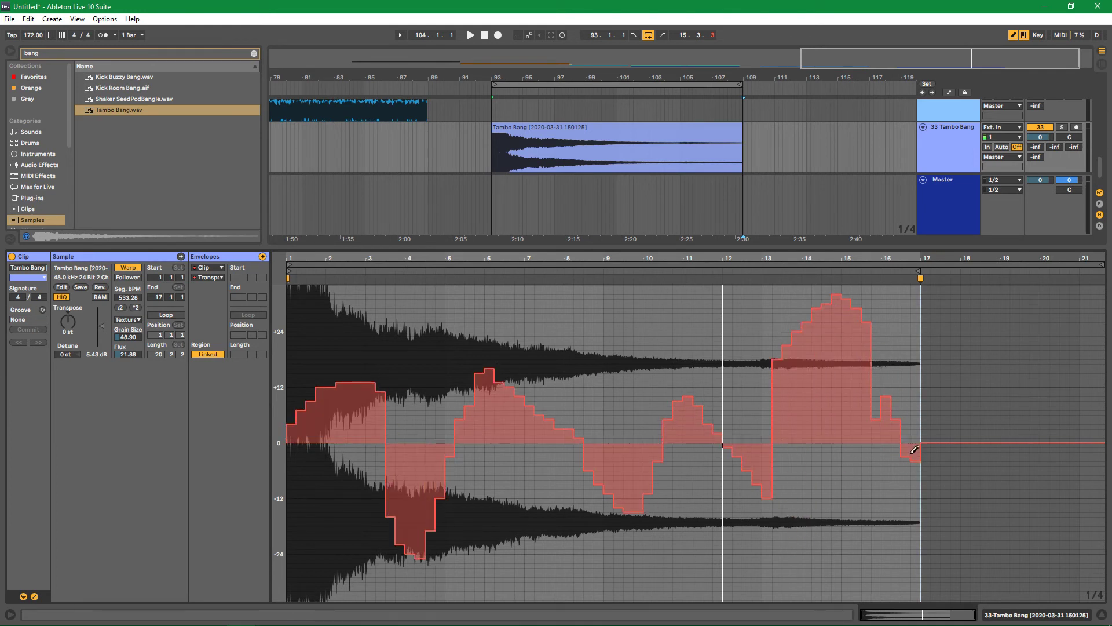
Draw a Grain Size Modulation envelope that falls steeply over the first bars and stays low with small humps
{"action": "left_click", "coordinate": [215, 278]}
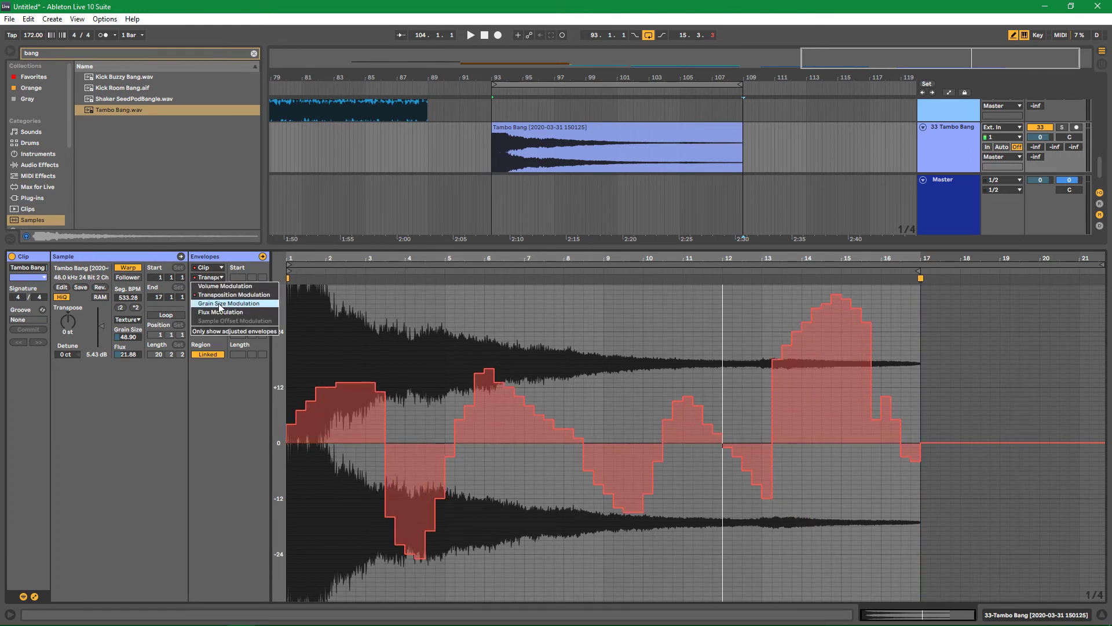
{"action": "left_click", "coordinate": [224, 306]}
{"action": "mouse_move", "coordinate": [279, 284]}
{"action": "left_mouse_down"}
{"action": "mouse_move", "coordinate": [307, 482]}
{"action": "mouse_move", "coordinate": [365, 589]}
{"action": "mouse_move", "coordinate": [785, 610]}
{"action": "mouse_move", "coordinate": [934, 597]}
{"action": "left_mouse_up"}
Draw a stepped, uneven Flux Modulation envelope across the clip and play the result
{"action": "left_click", "coordinate": [210, 279]}
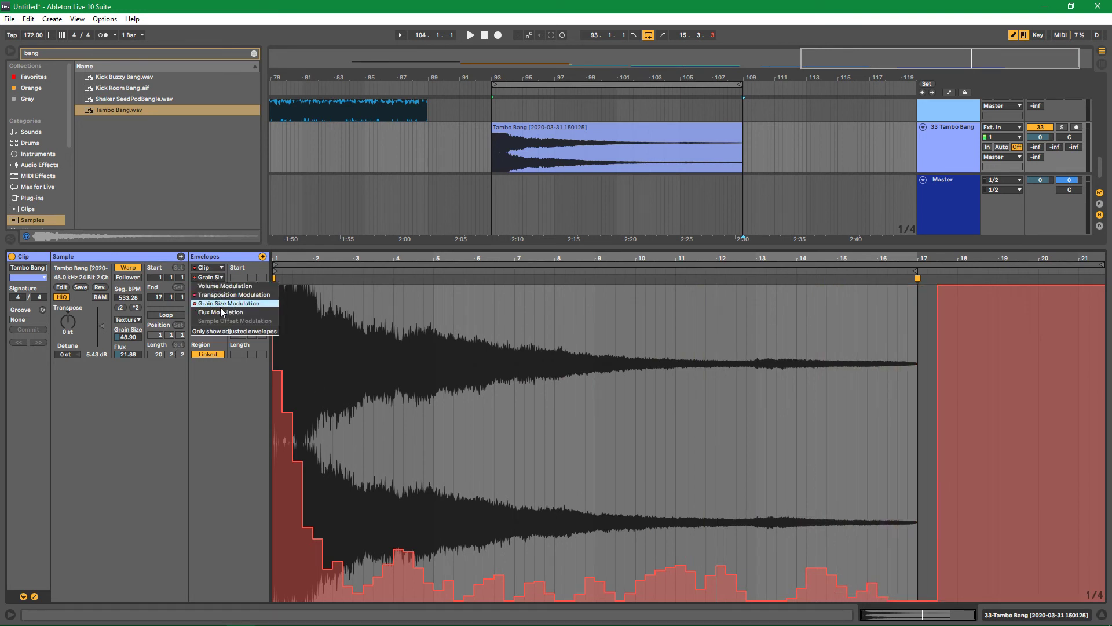
{"action": "left_click", "coordinate": [223, 314]}
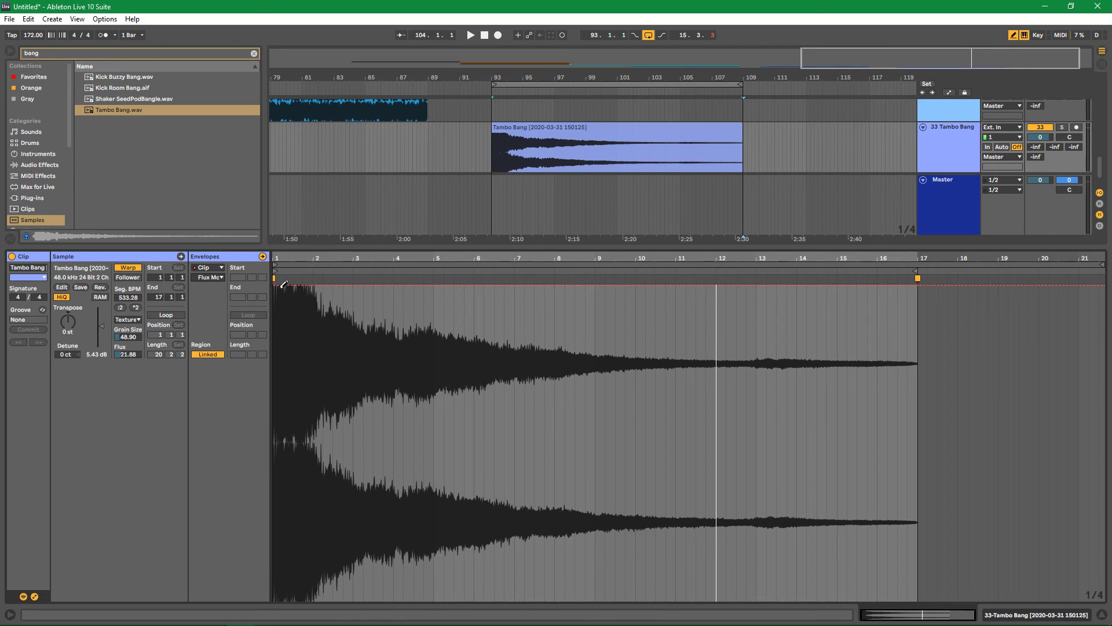
{"action": "mouse_move", "coordinate": [278, 281]}
{"action": "left_mouse_down"}
{"action": "mouse_move", "coordinate": [363, 439]}
{"action": "mouse_move", "coordinate": [485, 468]}
{"action": "mouse_move", "coordinate": [578, 404]}
{"action": "mouse_move", "coordinate": [740, 486]}
{"action": "mouse_move", "coordinate": [795, 325]}
{"action": "mouse_move", "coordinate": [943, 467]}
{"action": "left_mouse_up"}
{"action": "key", "text": "space"}
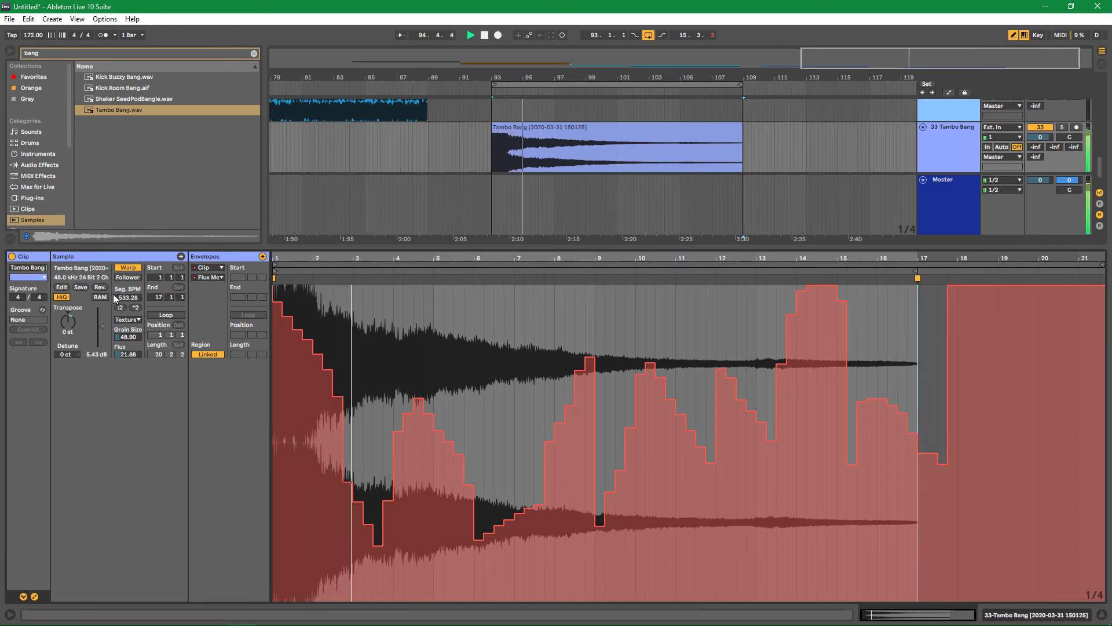
Clear the library search and look through the audio effects while the clip plays
{"action": "left_click", "coordinate": [254, 53]}
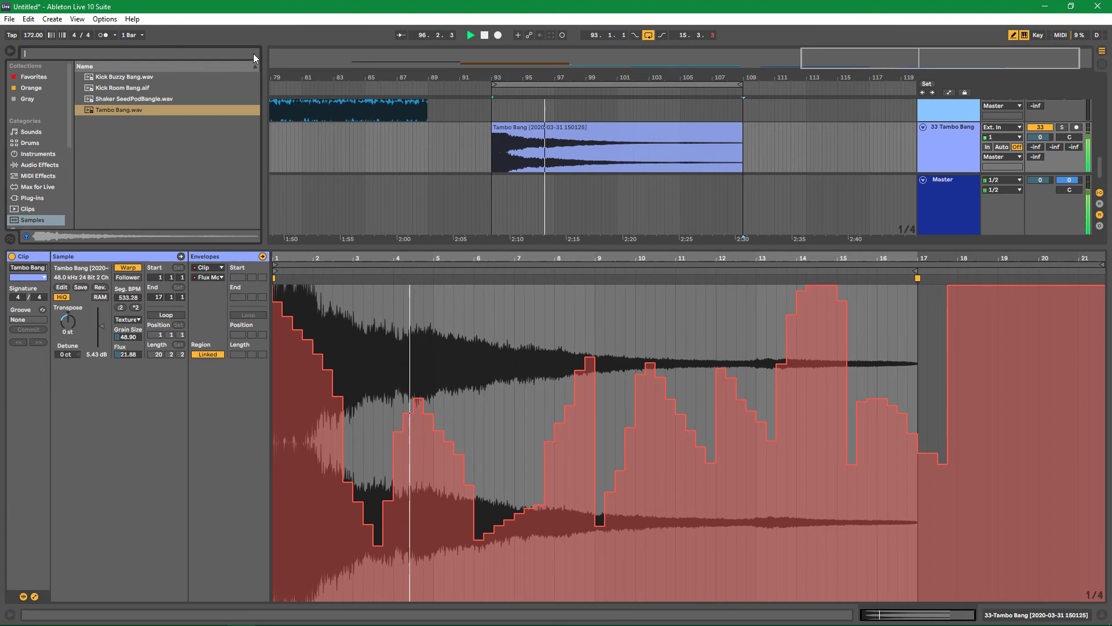
{"action": "left_click_drag", "start_coordinate": [375, 248], "coordinate": [375, 439]}
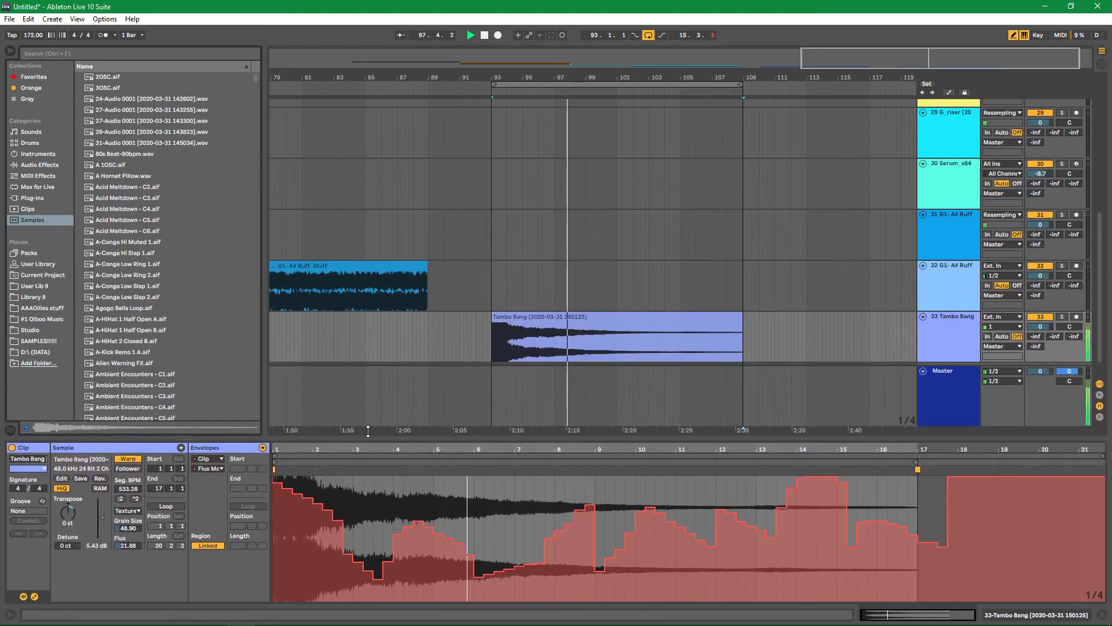
{"action": "left_click", "coordinate": [38, 165]}
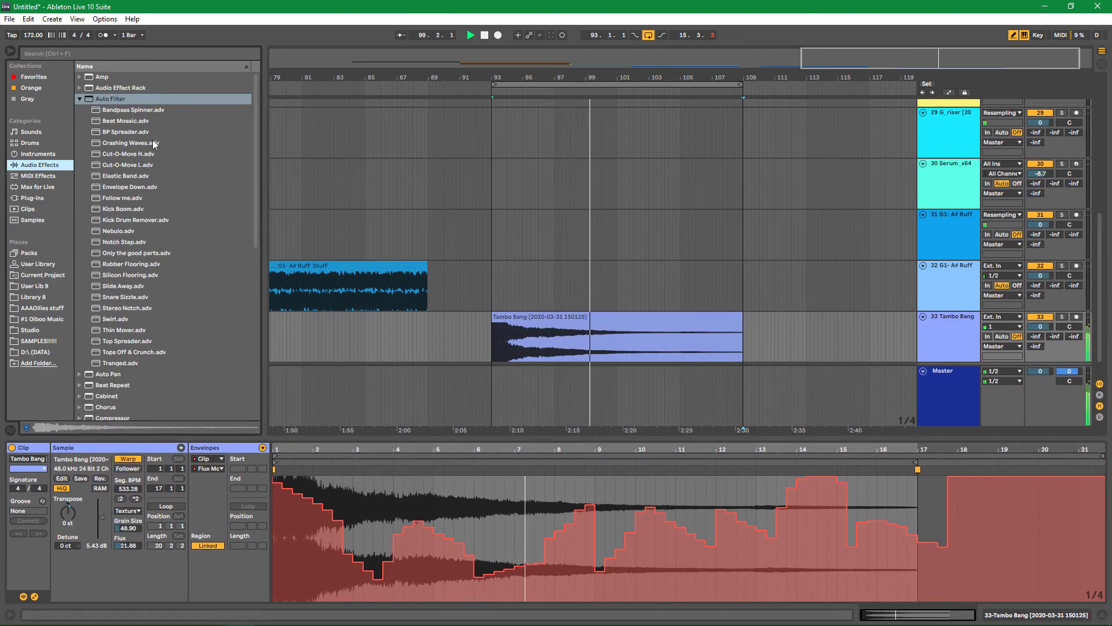
{"action": "left_click", "coordinate": [81, 100]}
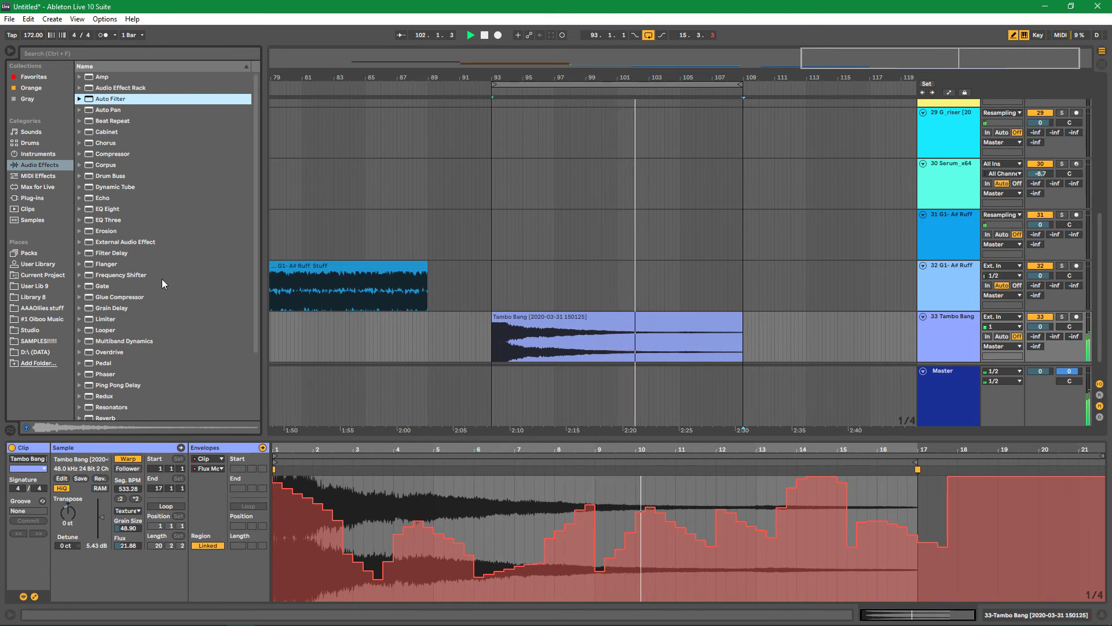
{"action": "scroll", "coordinate": [176, 276], "scroll_direction": "down", "scroll_amount": 3}
{"action": "scroll", "coordinate": [176, 276], "scroll_direction": "down", "scroll_amount": 2}
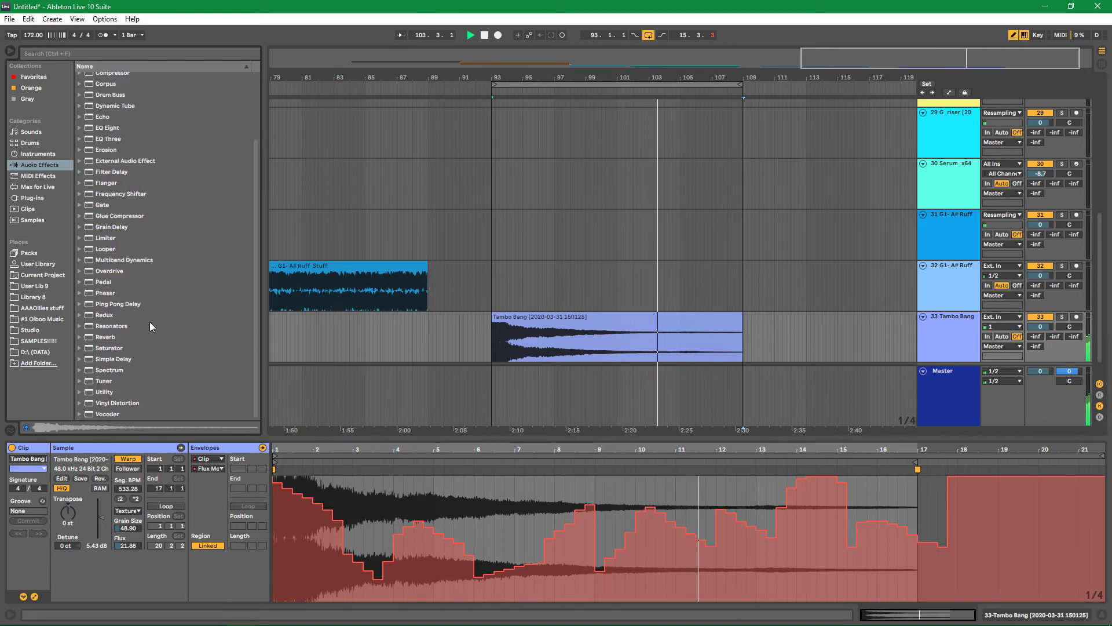
Stop playback and consolidate the modulated 16-bar Tambo Bang clip on track 33
{"action": "left_click", "coordinate": [651, 325]}
{"action": "key", "text": "space"}
{"action": "key", "text": "ctrl+j"}
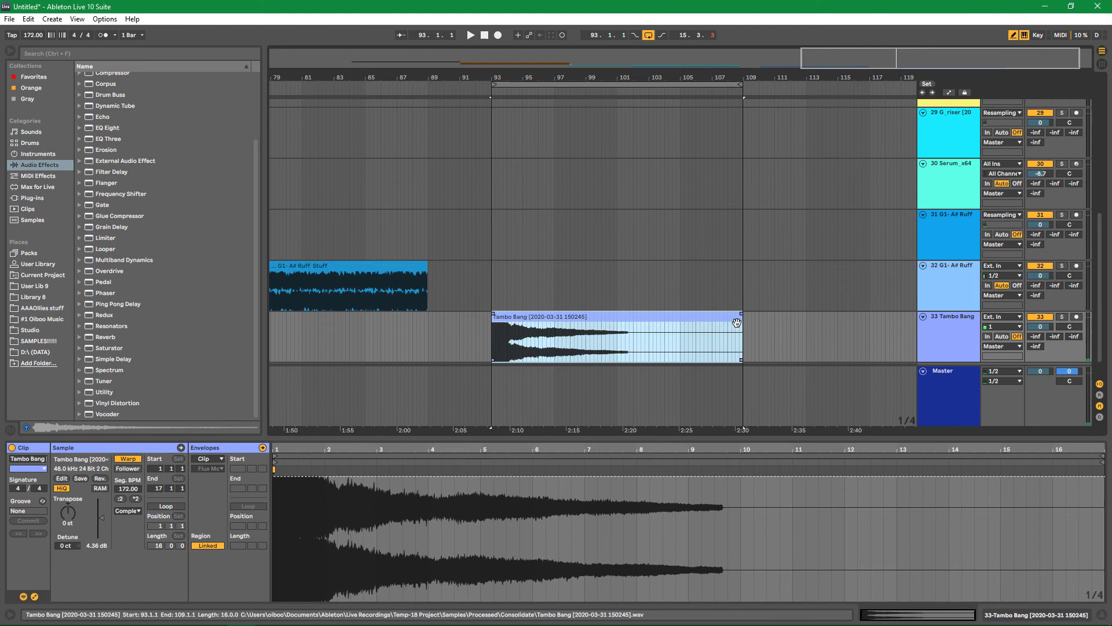
Duplicate the consolidated clip to a new audio track below at bar 93 and reverse the copy
{"action": "scroll", "coordinate": [887, 315], "scroll_direction": "down", "scroll_amount": 1}
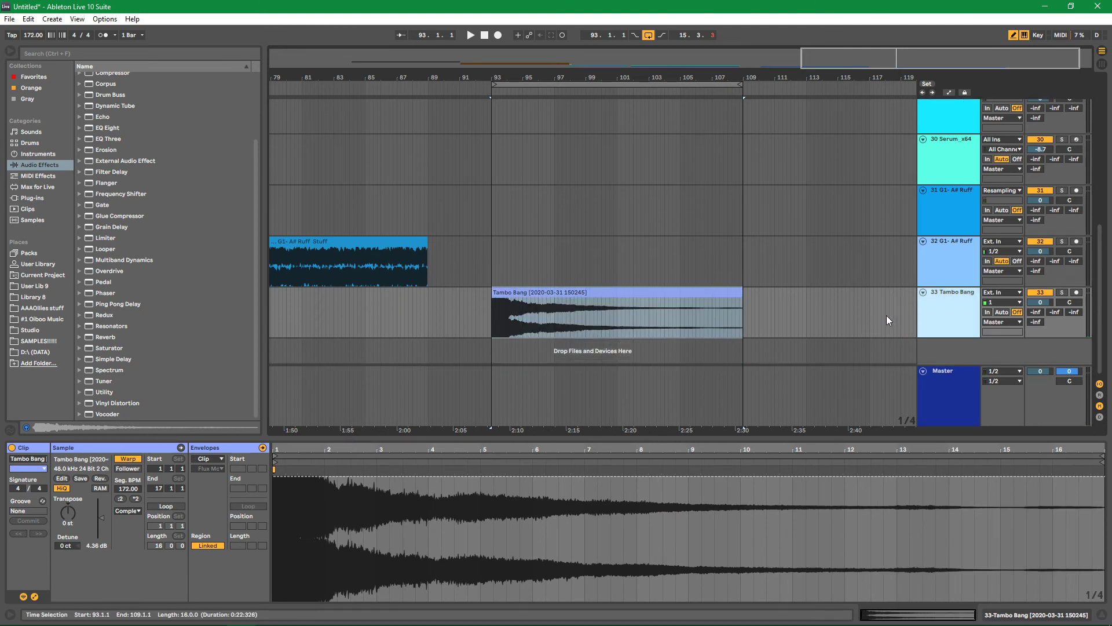
{"action": "left_click_drag", "start_coordinate": [666, 325], "coordinate": [635, 364]}
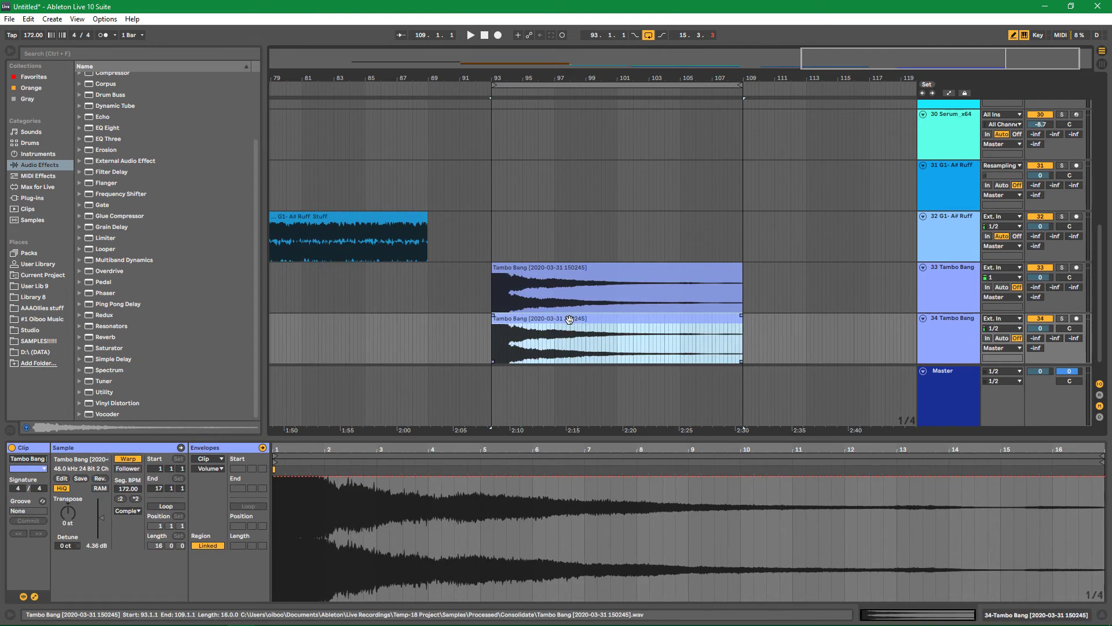
{"action": "key", "text": "r"}
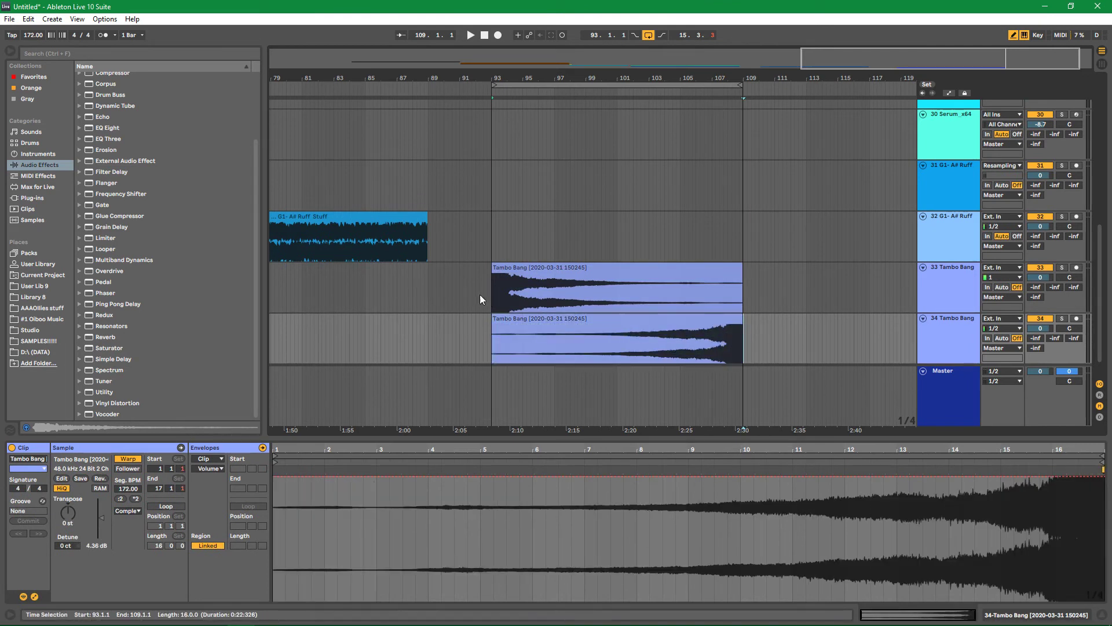
Play both Tambo Bang layers together and transpose the reversed copy on track 34 down to -12 st
{"action": "left_click", "coordinate": [486, 294]}
{"action": "key", "text": "space"}
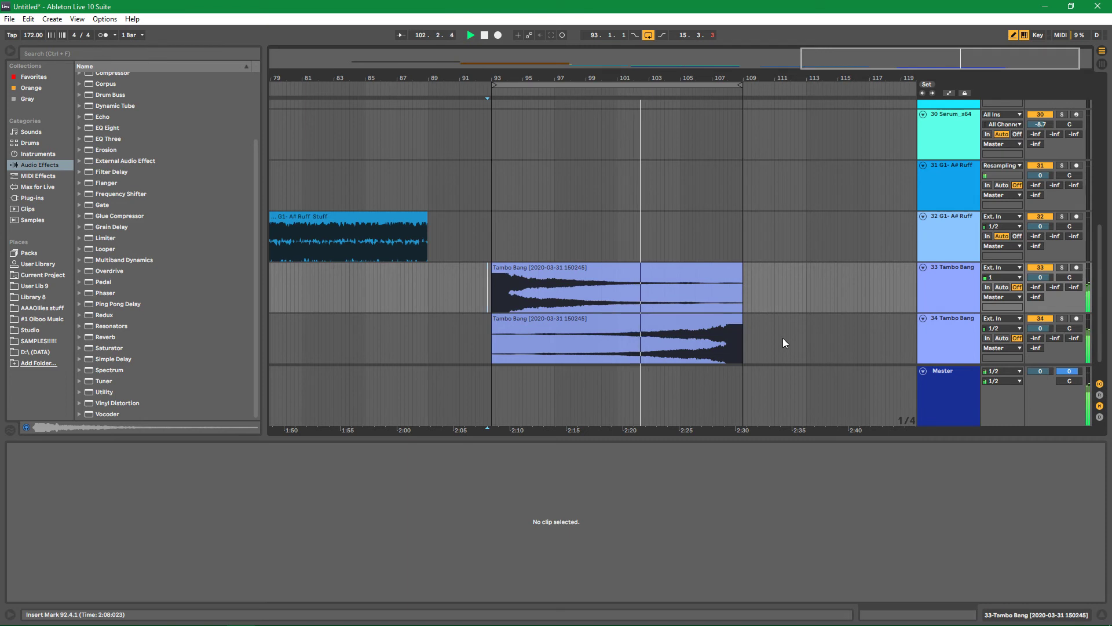
{"action": "left_click", "coordinate": [724, 324]}
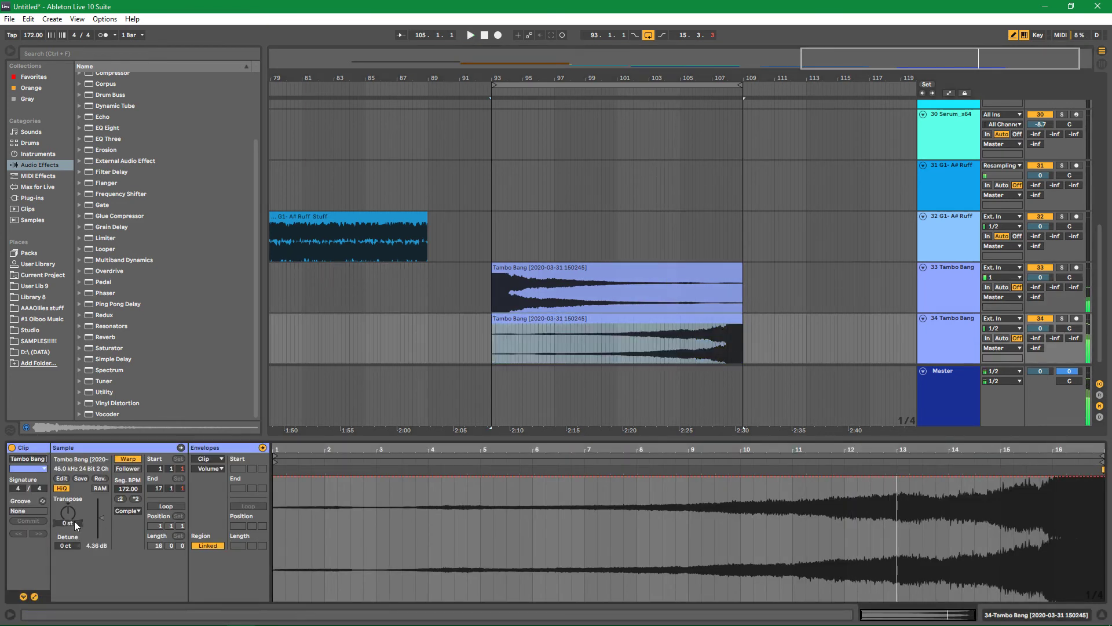
{"action": "key", "text": "space"}
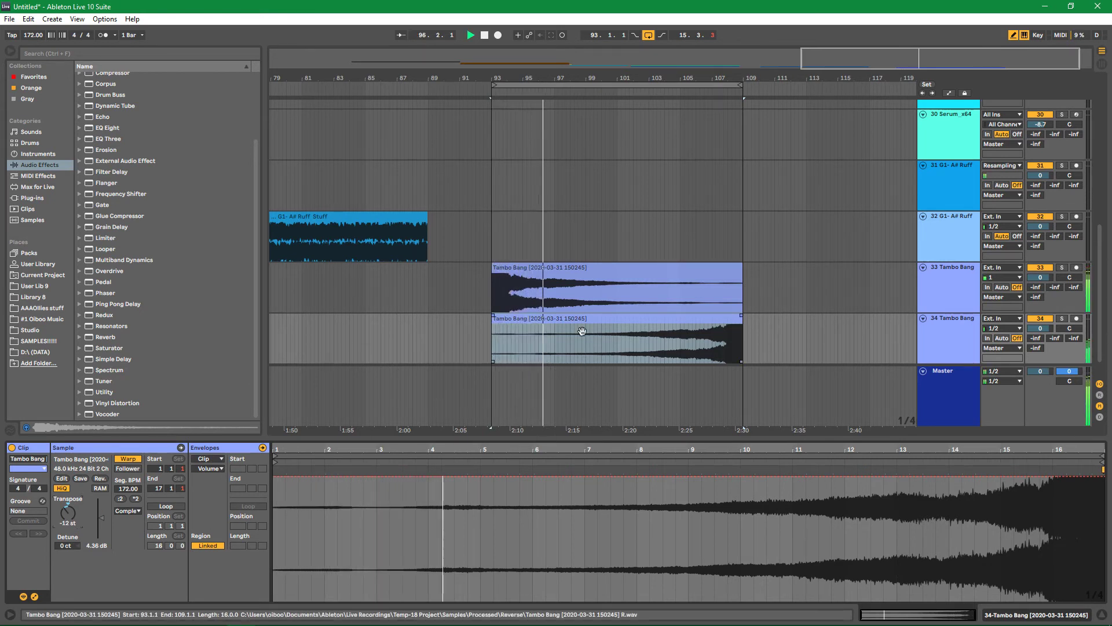
{"action": "left_click", "coordinate": [945, 323]}
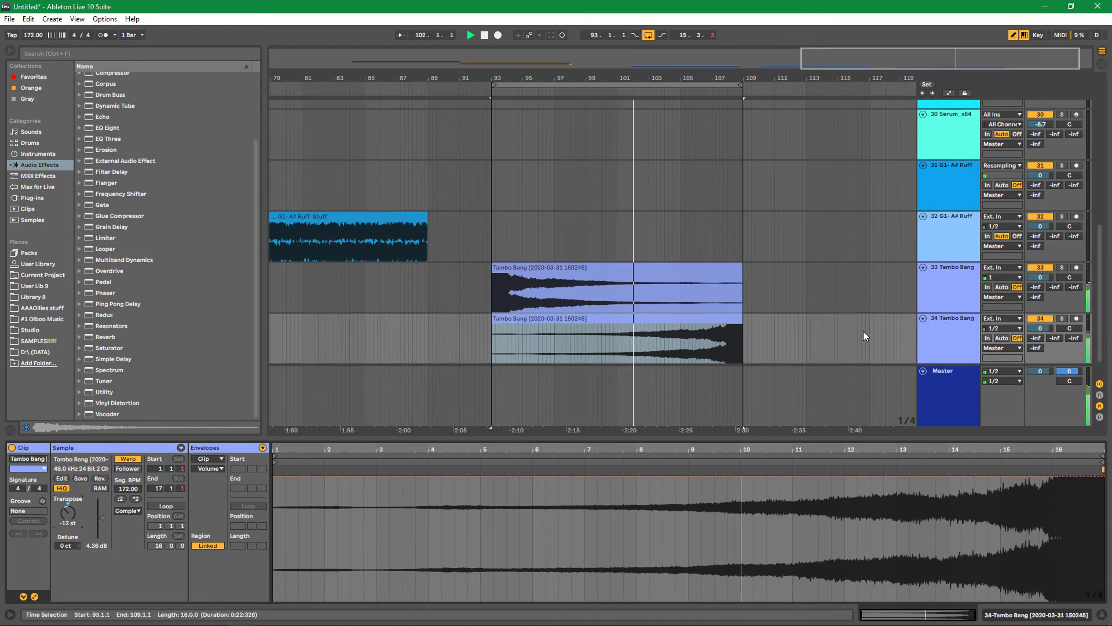
Group the two Tambo Bang tracks and add a Vocoder with an External carrier to the group
{"action": "scroll", "coordinate": [864, 330], "scroll_direction": "down", "scroll_amount": 1}
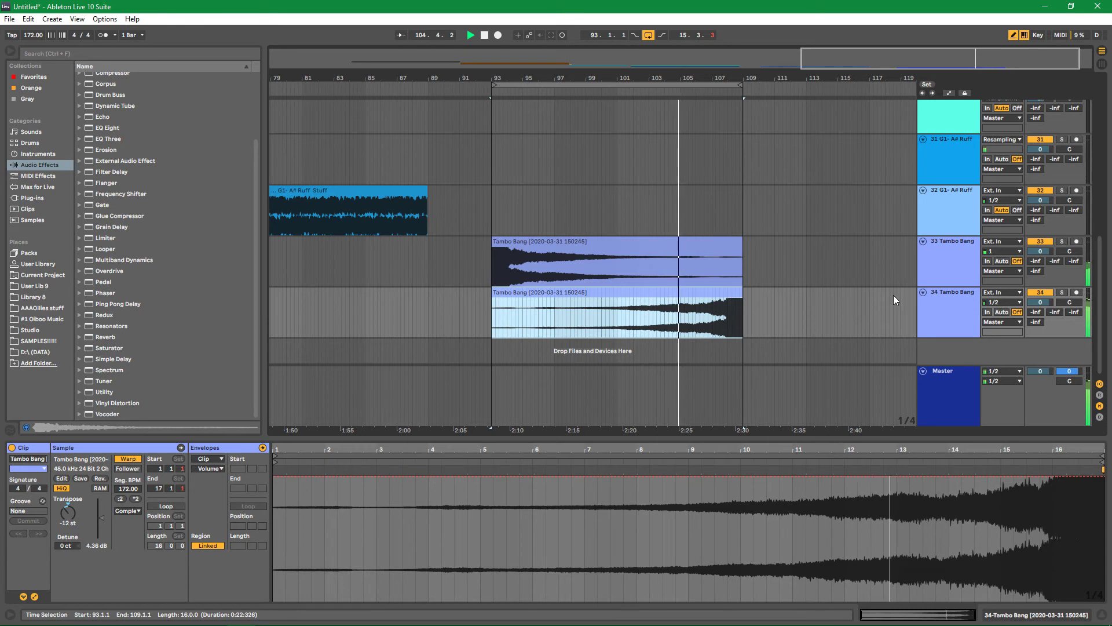
{"action": "left_click", "coordinate": [935, 306]}
{"action": "left_click", "coordinate": [947, 249]}
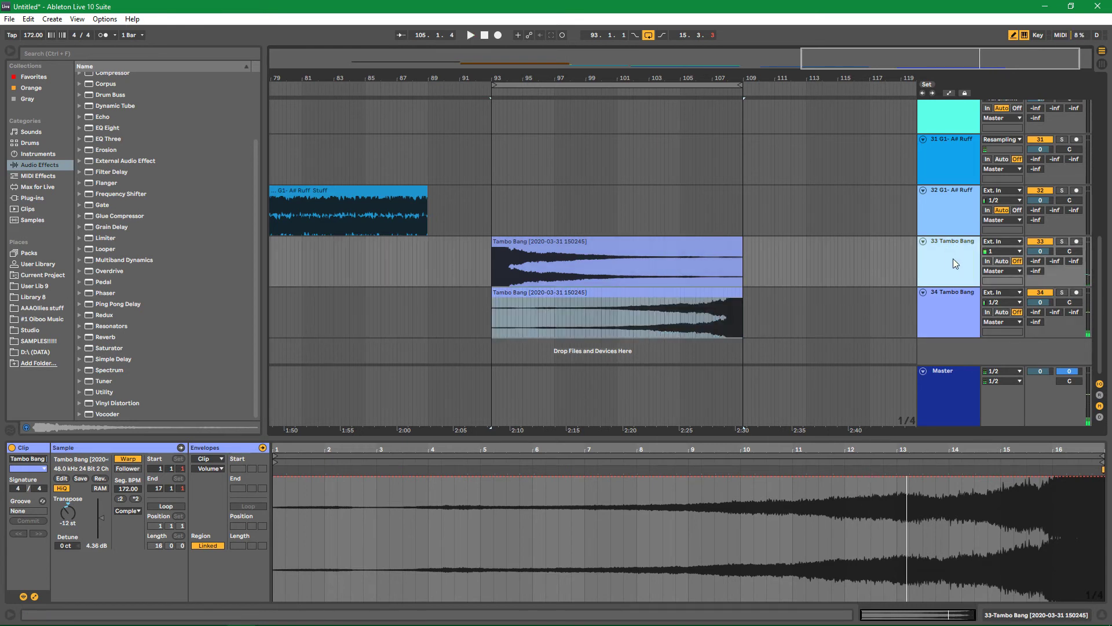
{"action": "left_click", "coordinate": [926, 315], "text": "shift"}
{"action": "left_click", "coordinate": [949, 261]}
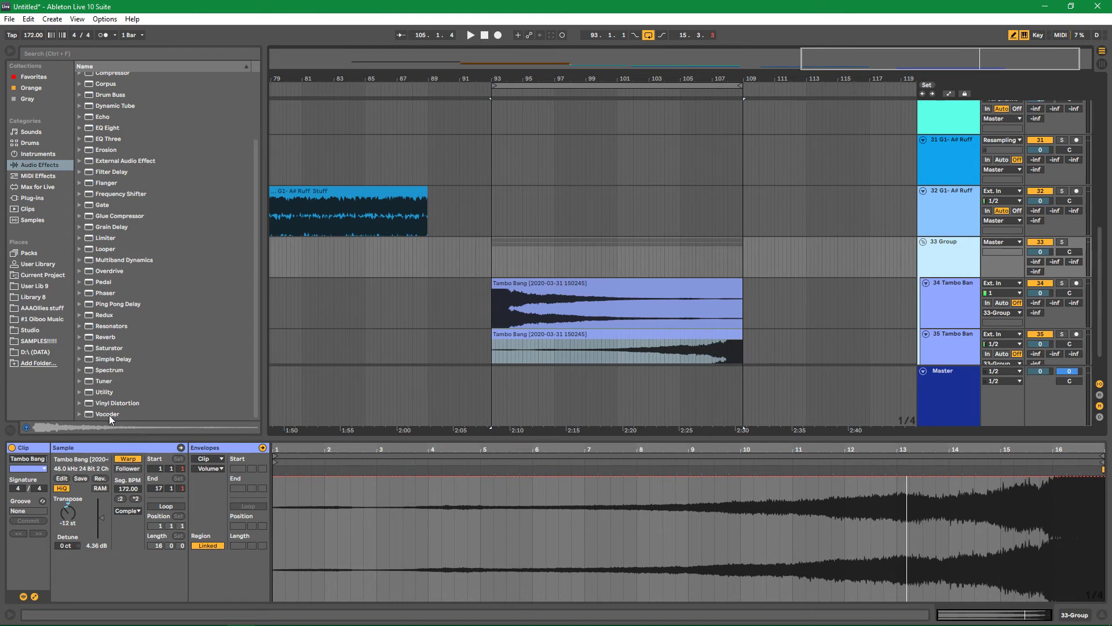
{"action": "left_click_drag", "start_coordinate": [109, 415], "coordinate": [480, 378]}
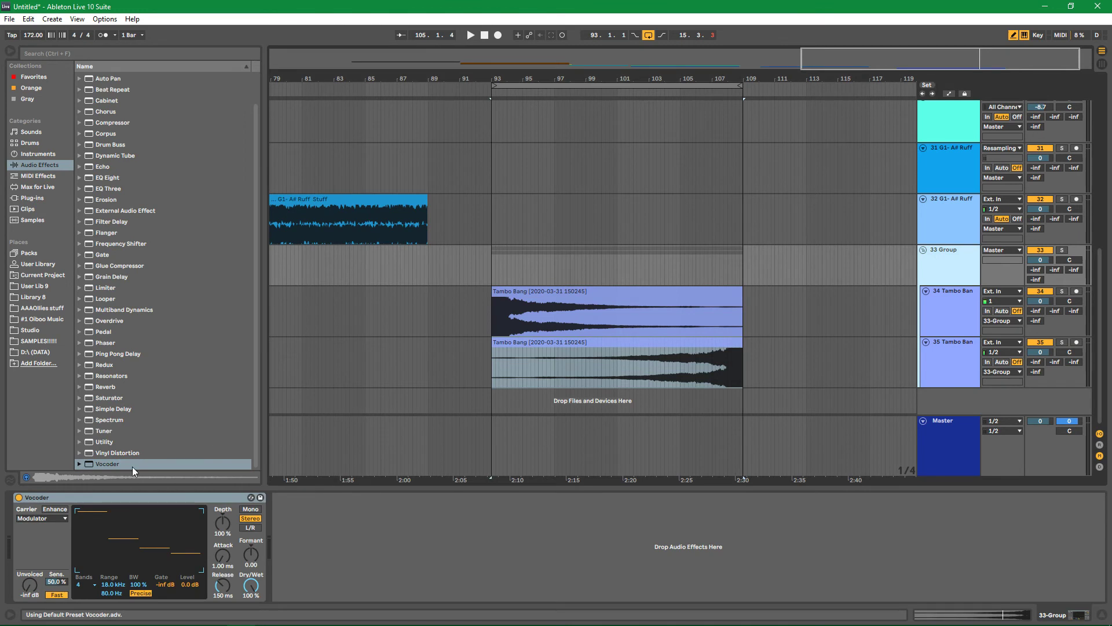
{"action": "left_click", "coordinate": [57, 517]}
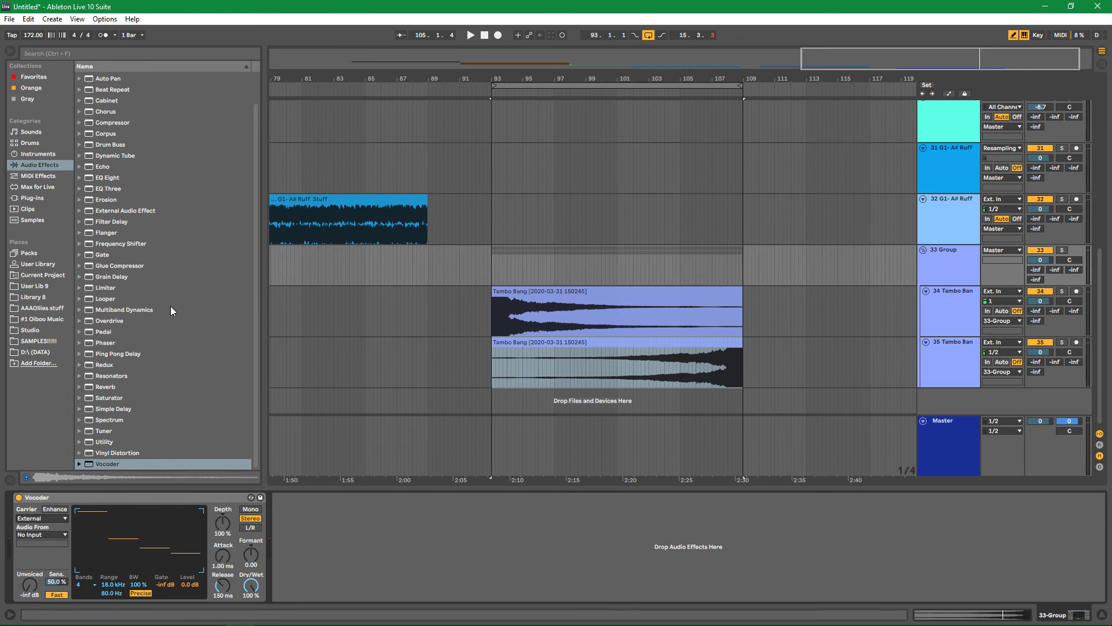
Insert a new MIDI track below the Tambo Bang group and load the Wavetable instrument on it
{"action": "right_click", "coordinate": [954, 404]}
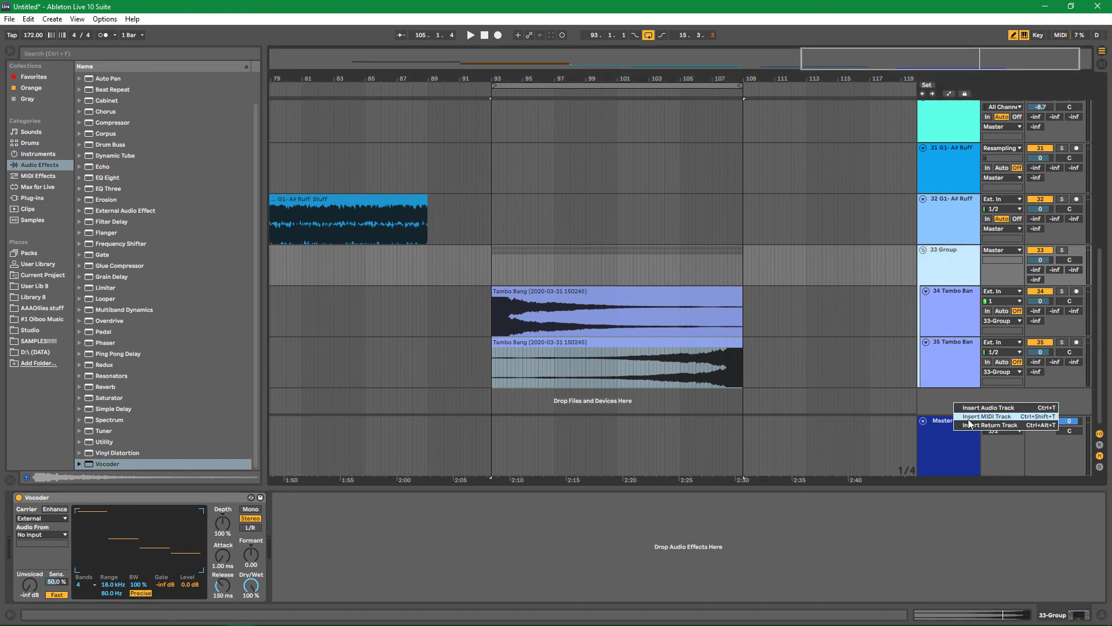
{"action": "left_click", "coordinate": [977, 416]}
{"action": "left_click", "coordinate": [25, 154]}
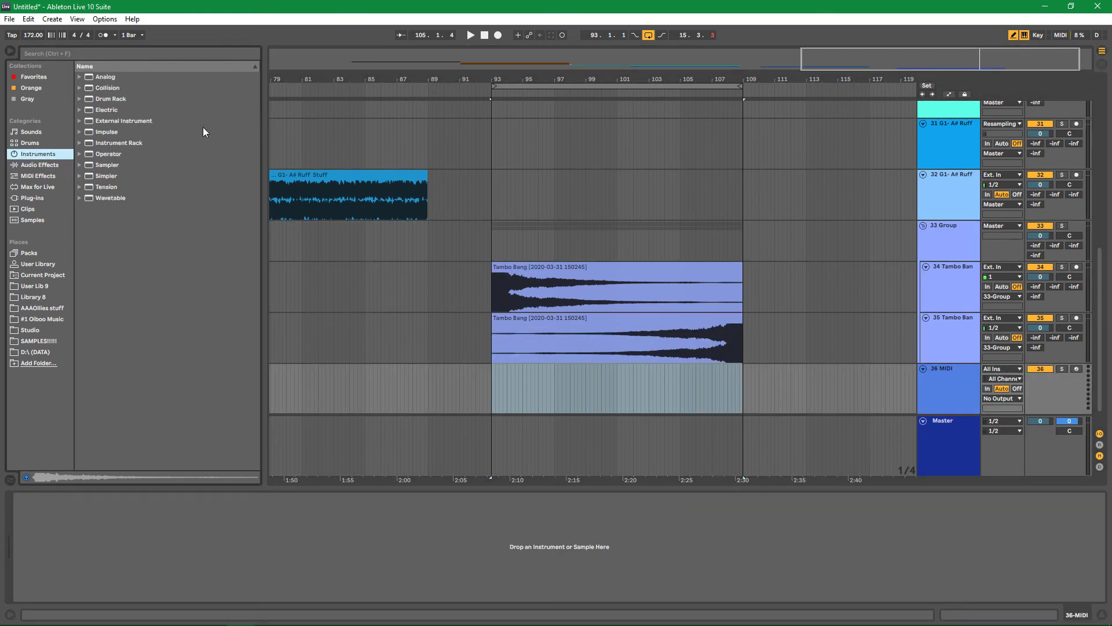
{"action": "left_click_drag", "start_coordinate": [99, 77], "coordinate": [125, 147]}
{"action": "left_click_drag", "start_coordinate": [113, 200], "coordinate": [951, 397]}
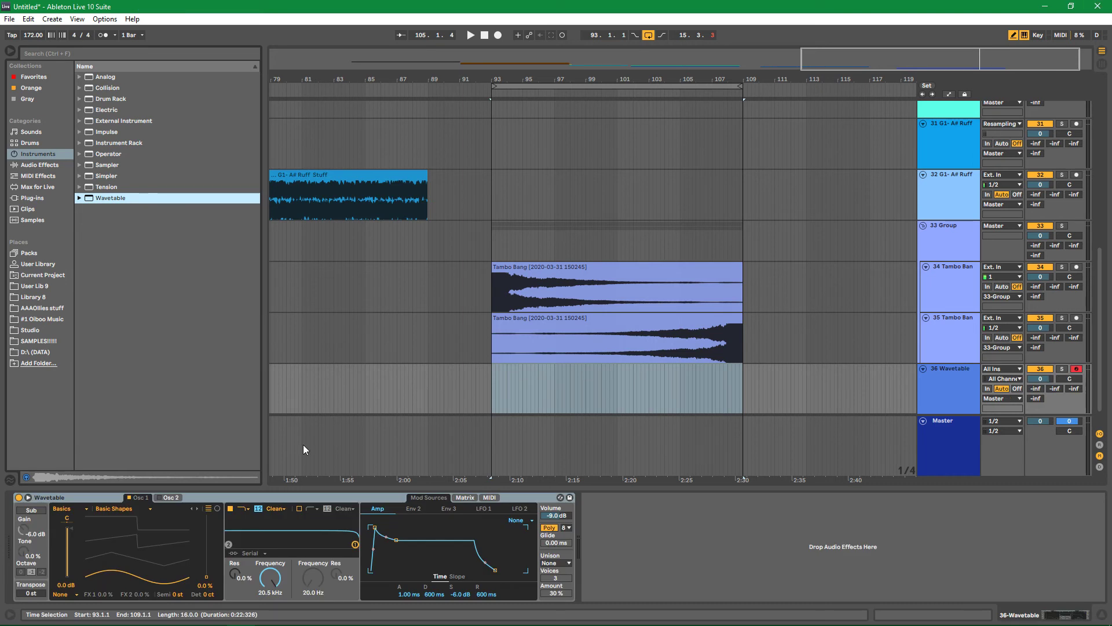
Switch Wavetable's Osc 1 to the Beating 4 wavetable and raise its position to about 56%
{"action": "left_click", "coordinate": [148, 510]}
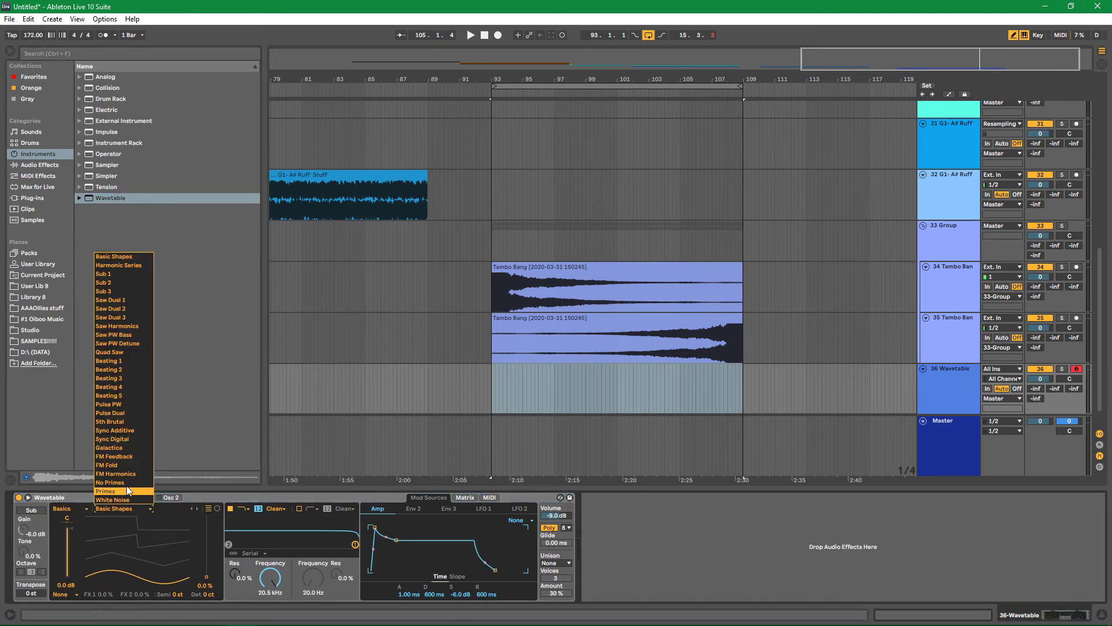
{"action": "left_click", "coordinate": [120, 387]}
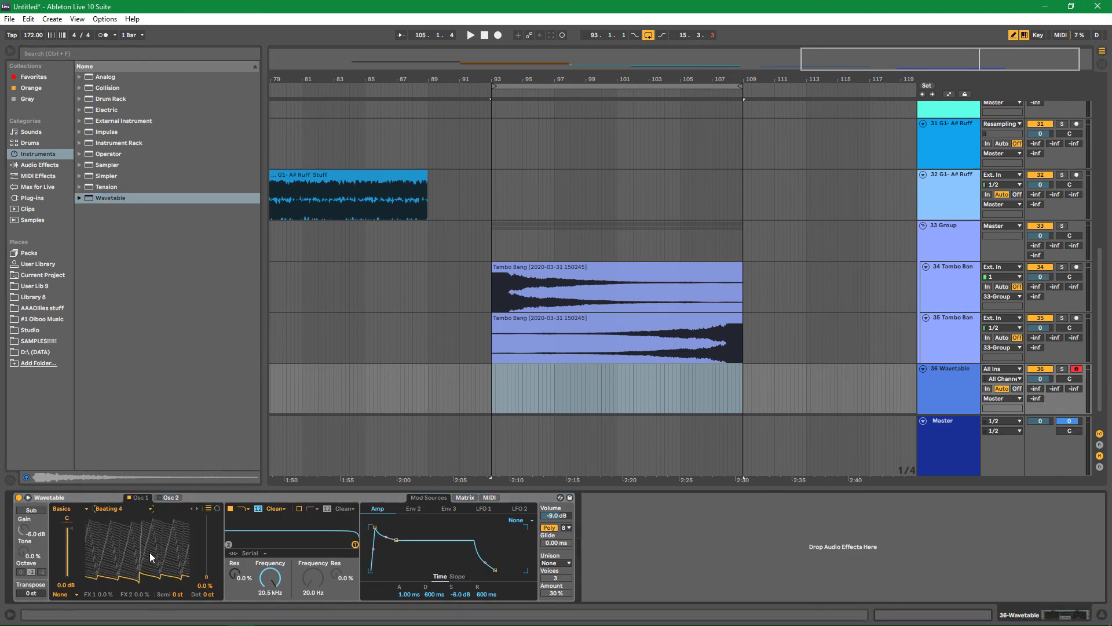
{"action": "left_click_drag", "start_coordinate": [208, 577], "coordinate": [206, 542]}
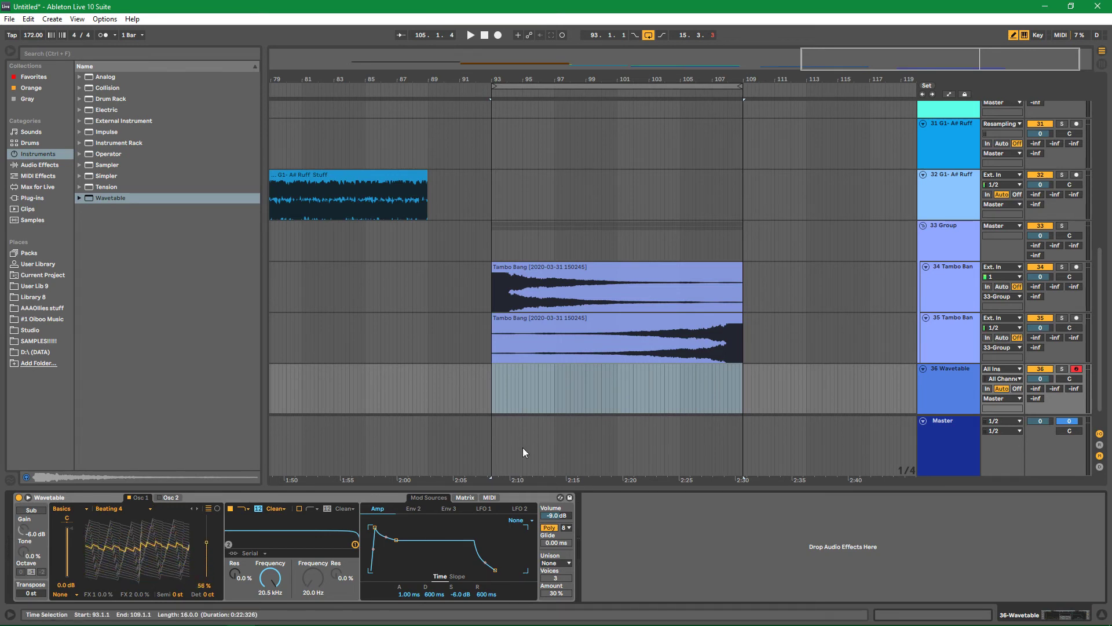
{"action": "left_click_drag", "start_coordinate": [493, 395], "coordinate": [728, 343]}
{"action": "key", "text": "ctrl+shift+m"}
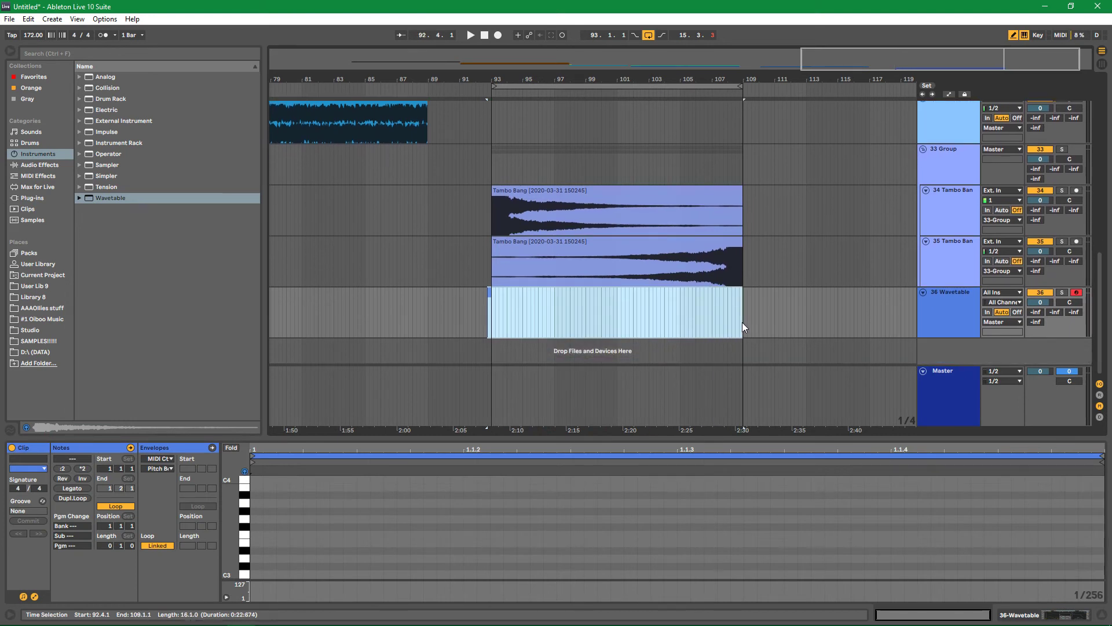
{"action": "left_click_drag", "start_coordinate": [490, 292], "coordinate": [744, 308]}
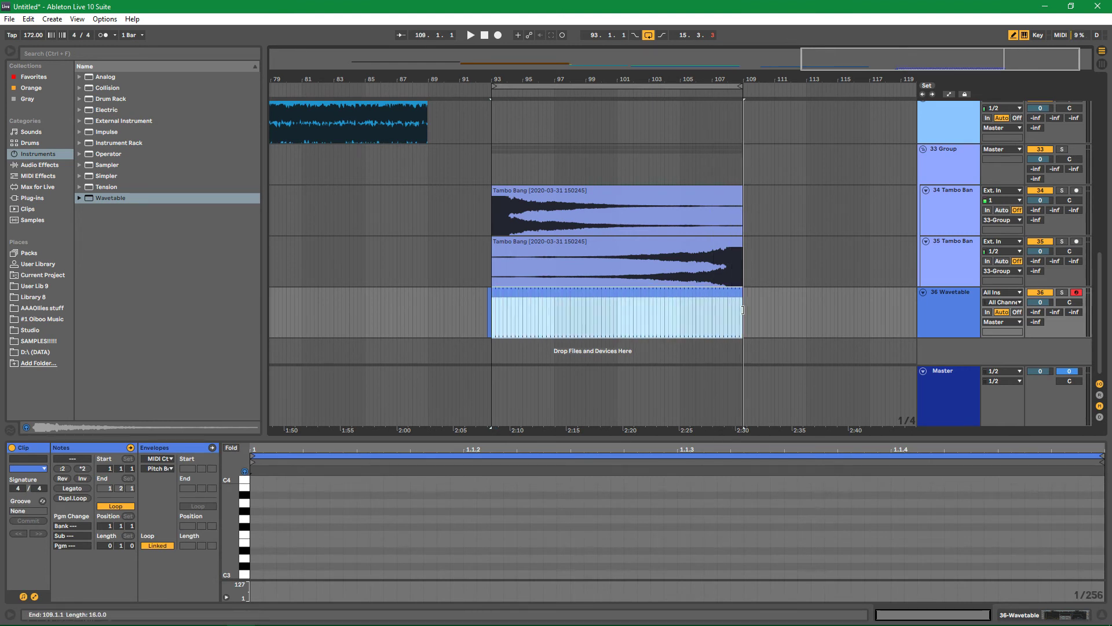
{"action": "left_click", "coordinate": [495, 294]}
{"action": "double_click", "coordinate": [496, 294]}
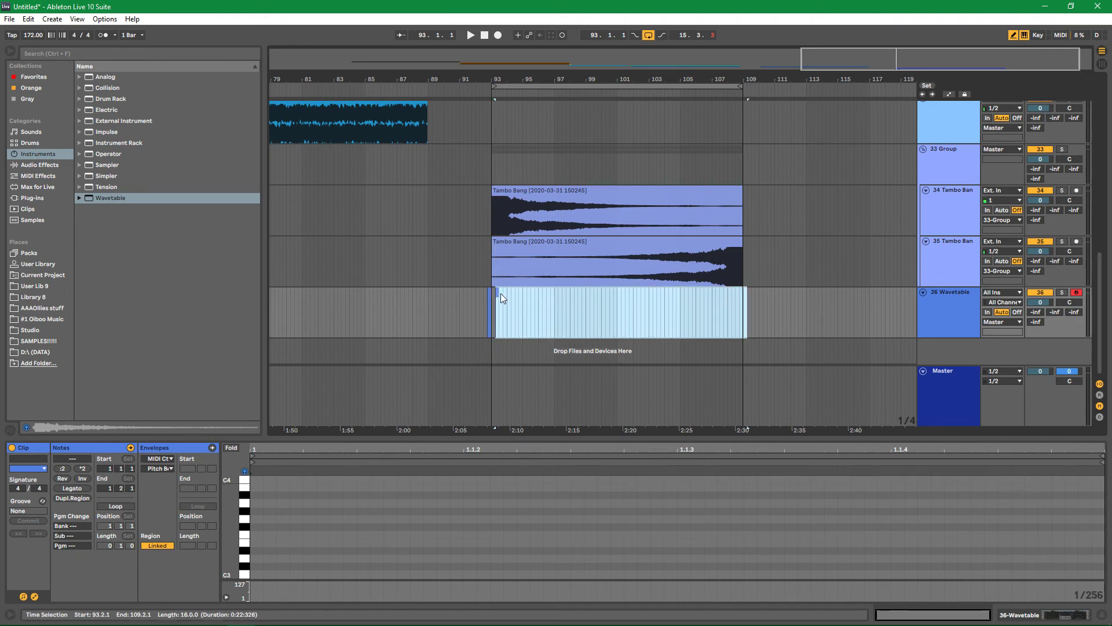
{"action": "key", "text": "Delete"}
Set the arrangement grid to 1 bar and create a 16-bar MIDI clip on the Wavetable track from bar 93 to 109
{"action": "left_click_drag", "start_coordinate": [456, 308], "coordinate": [565, 305]}
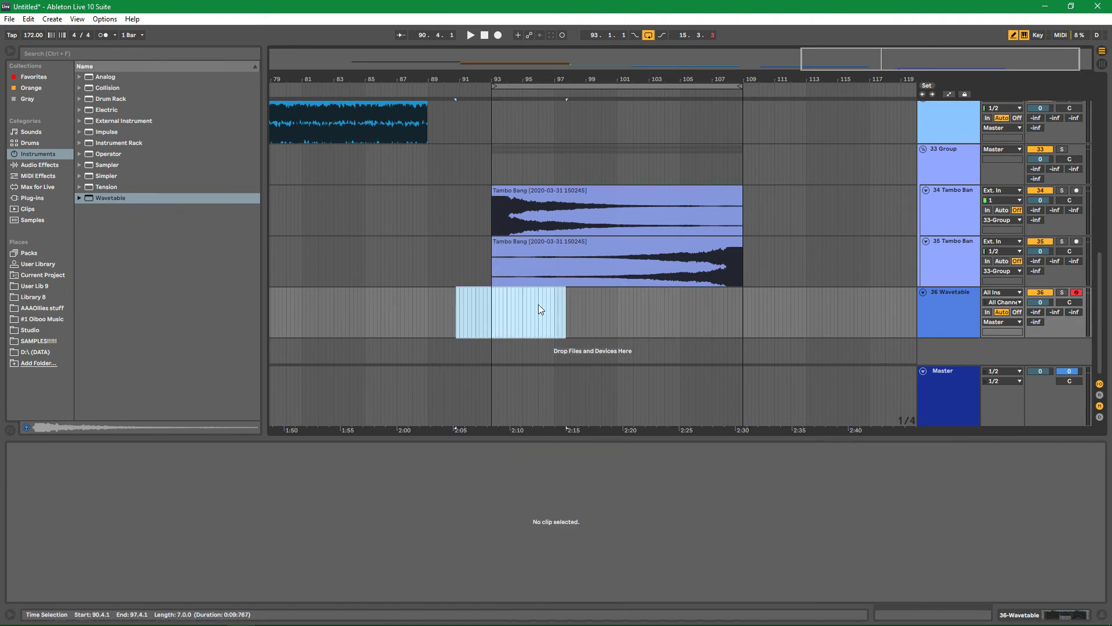
{"action": "right_click", "coordinate": [538, 305]}
{"action": "left_click", "coordinate": [651, 490]}
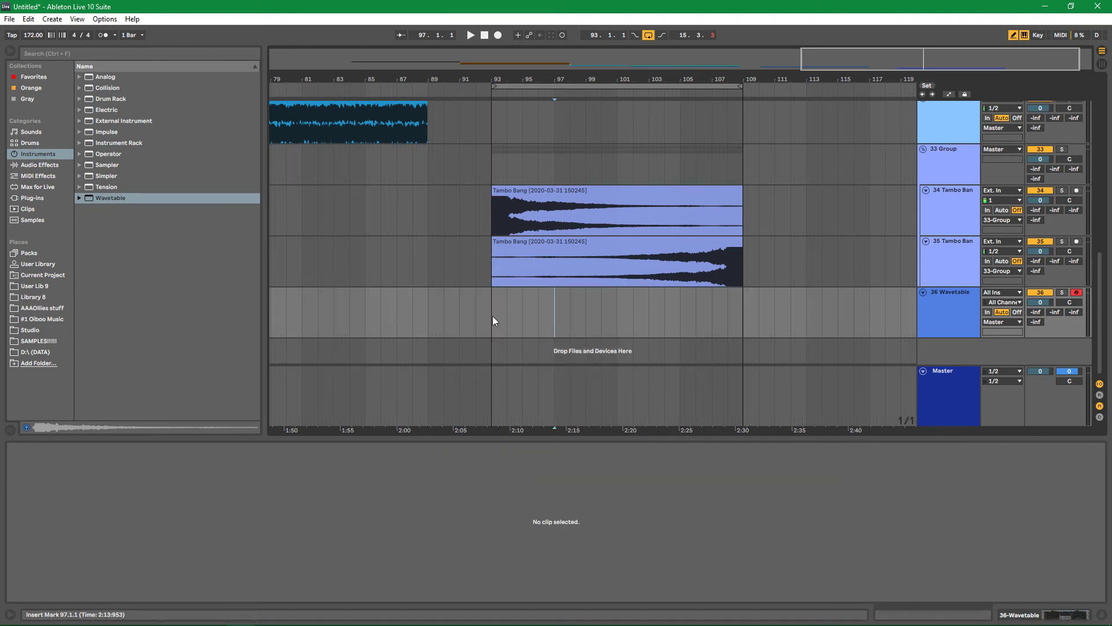
{"action": "left_click_drag", "start_coordinate": [492, 315], "coordinate": [784, 309]}
{"action": "key", "text": "ctrl+shift+m"}
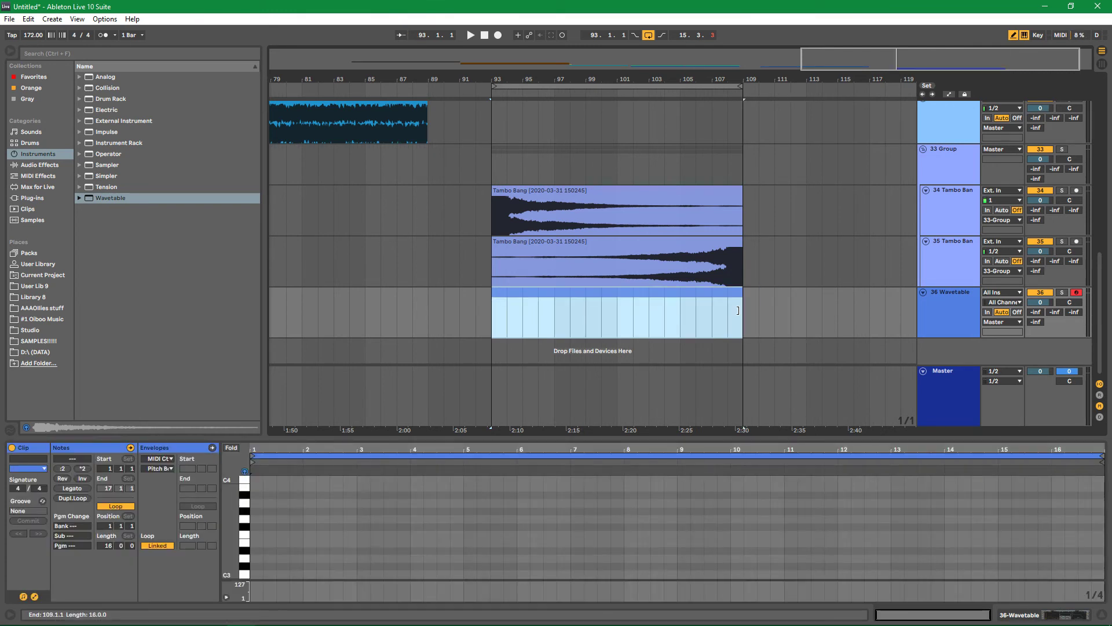
Add a single note spanning all 16 bars of the Wavetable clip and lower it to G1
{"action": "left_click", "coordinate": [264, 518]}
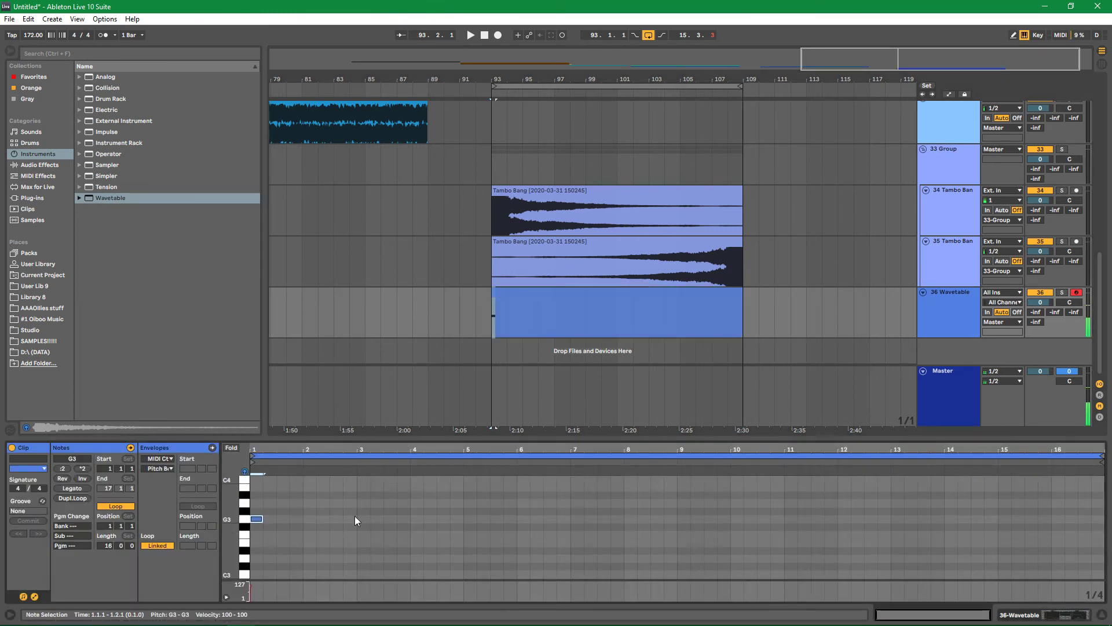
{"action": "left_click_drag", "start_coordinate": [265, 519], "coordinate": [1062, 538]}
{"action": "key", "text": "shift+Down"}
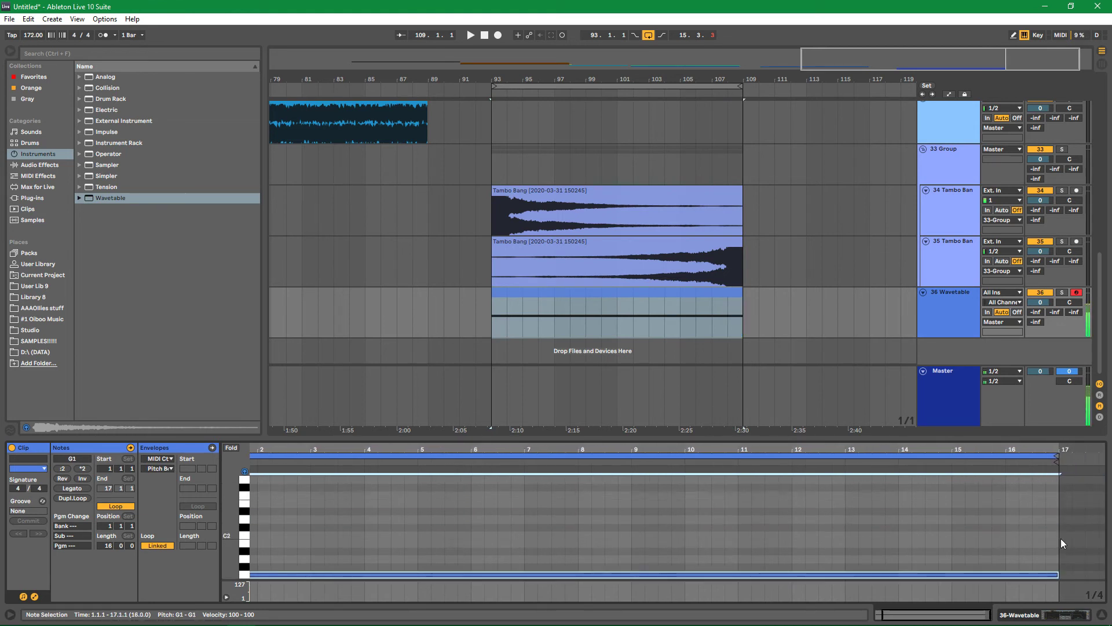
Show the Osc 1 position automation on the Wavetable track and give bars 93 to 95 a full-height triangle shape
{"action": "left_click", "coordinate": [941, 313]}
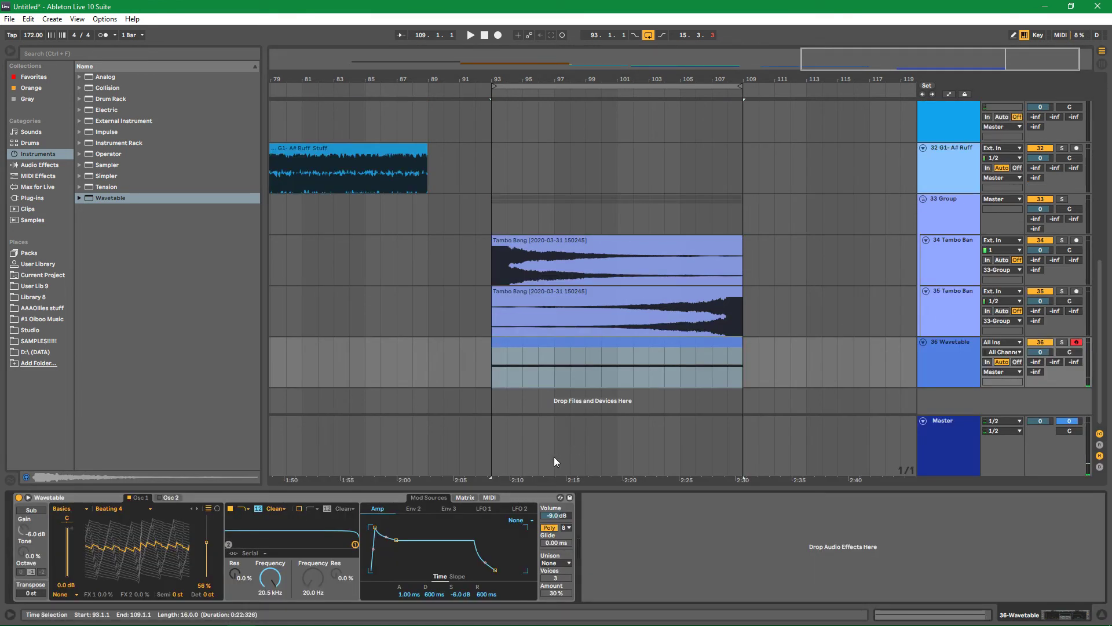
{"action": "right_click", "coordinate": [208, 547]}
{"action": "left_click", "coordinate": [244, 549]}
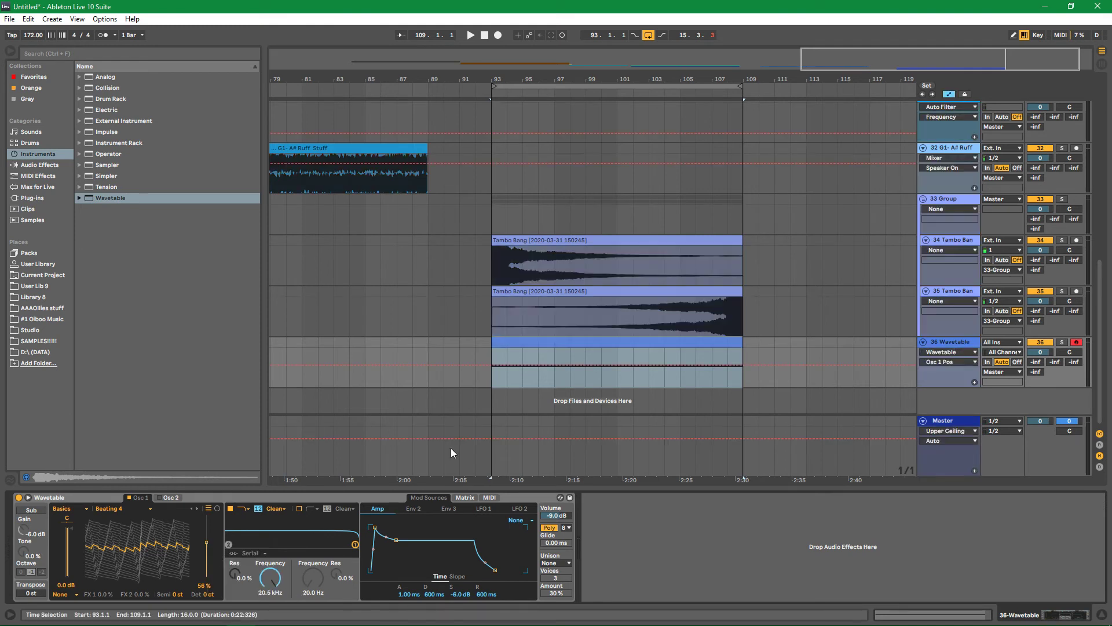
{"action": "left_click_drag", "start_coordinate": [496, 365], "coordinate": [525, 386]}
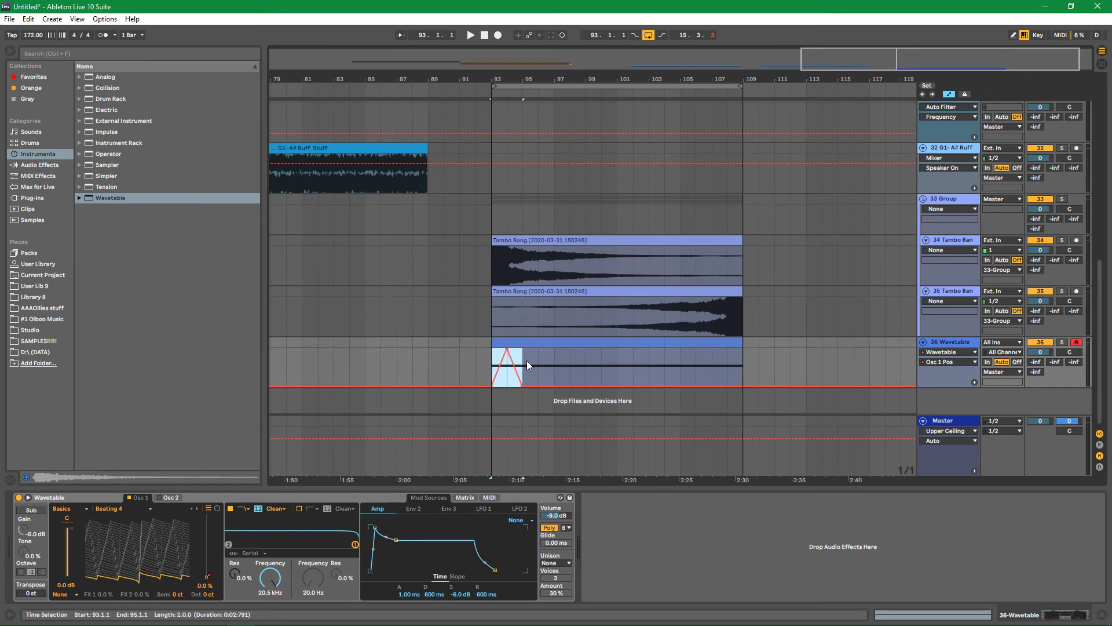
Repeat the two-bar triangle automation along the Wavetable clip up to bar 109
{"action": "key", "text": "ctrl+d"}
{"action": "key", "text": "ctrl+d"}
{"action": "key", "text": "ctrl+d"}
{"action": "key", "text": "ctrl+d"}
{"action": "key", "text": "ctrl+d"}
{"action": "key", "text": "ctrl+d"}
{"action": "key", "text": "ctrl+d"}
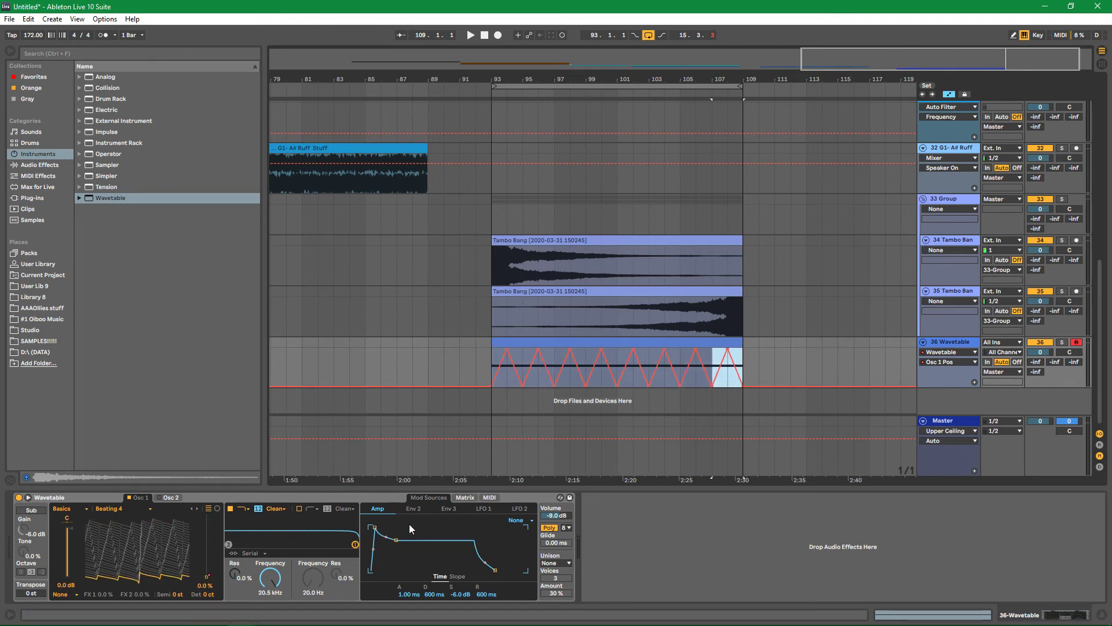
Feed the group Vocoder's external carrier from 36-Wavetable and play the section from bar 93
{"action": "left_click", "coordinate": [480, 508]}
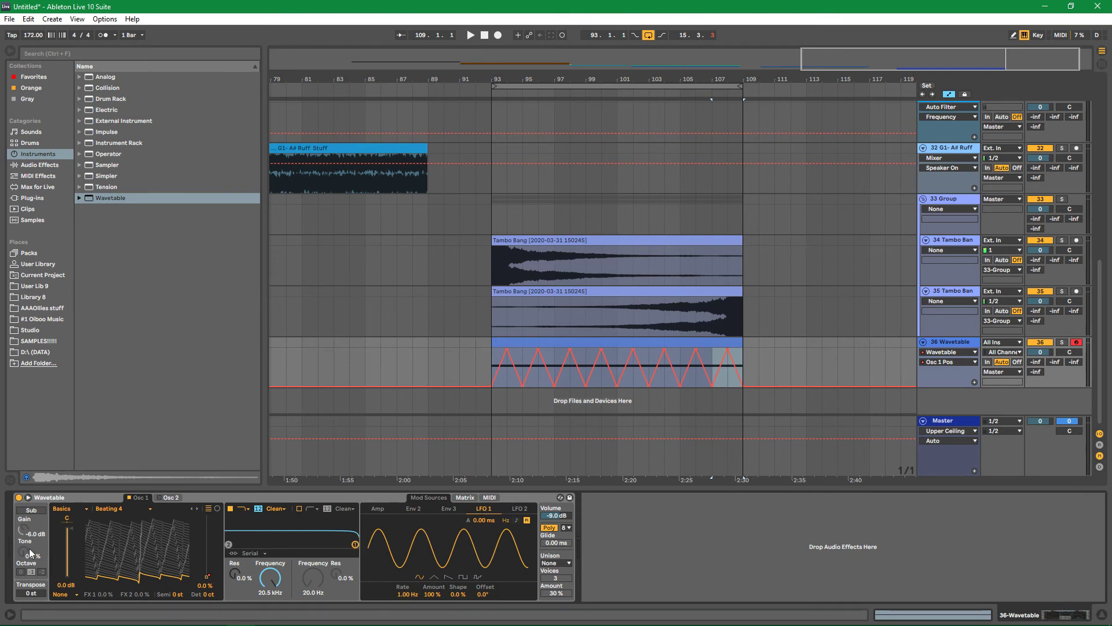
{"action": "left_click", "coordinate": [950, 199]}
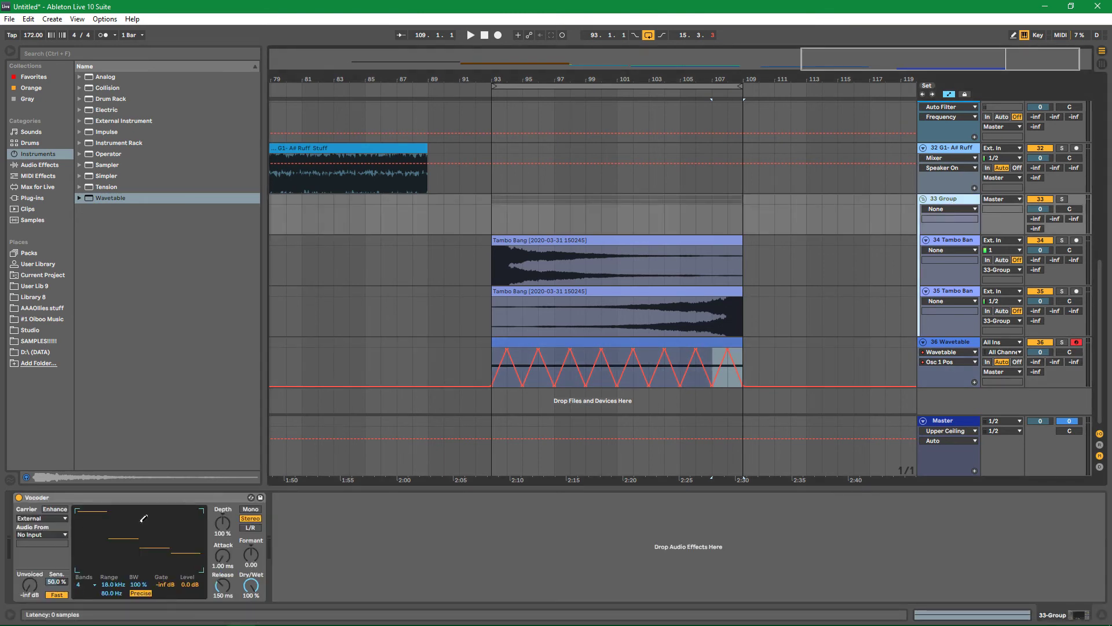
{"action": "left_click", "coordinate": [51, 534]}
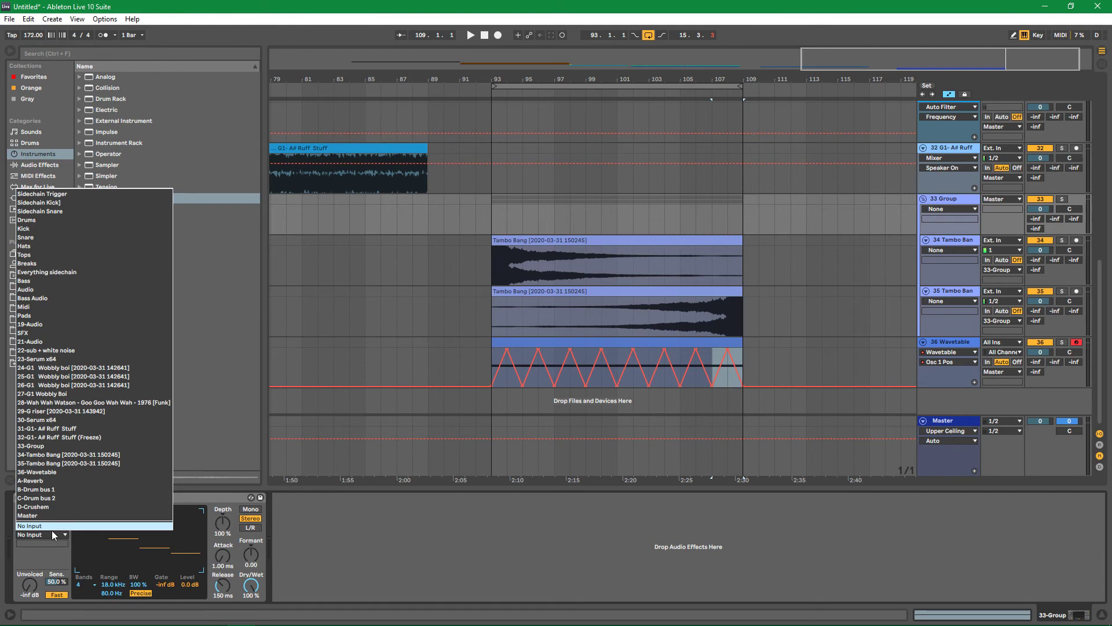
{"action": "left_click", "coordinate": [54, 472]}
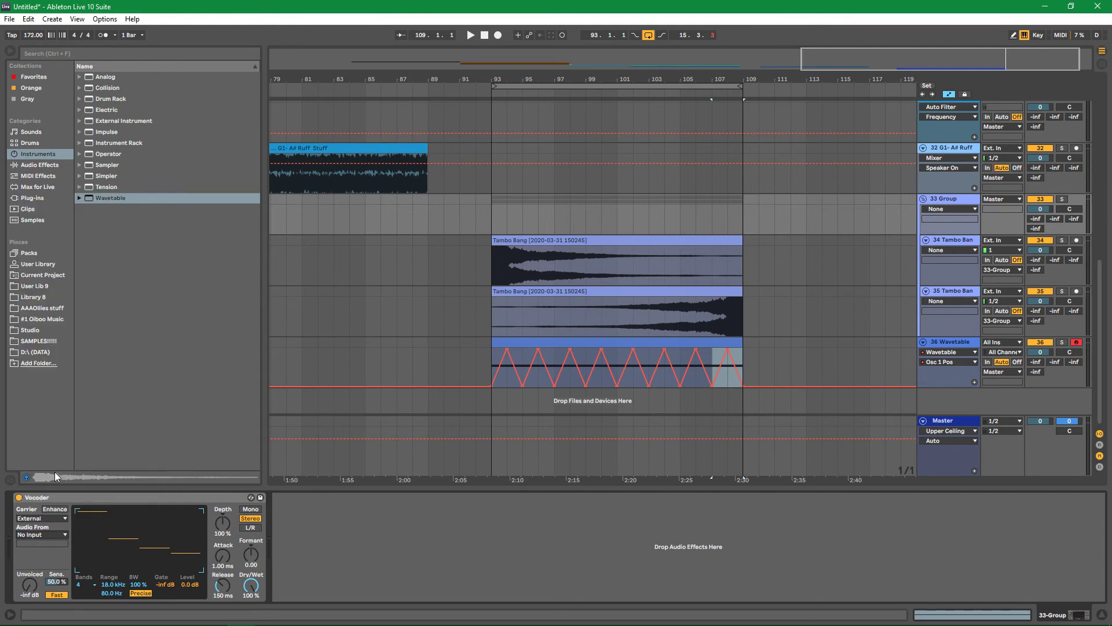
{"action": "left_click", "coordinate": [489, 316]}
{"action": "key", "text": "space"}
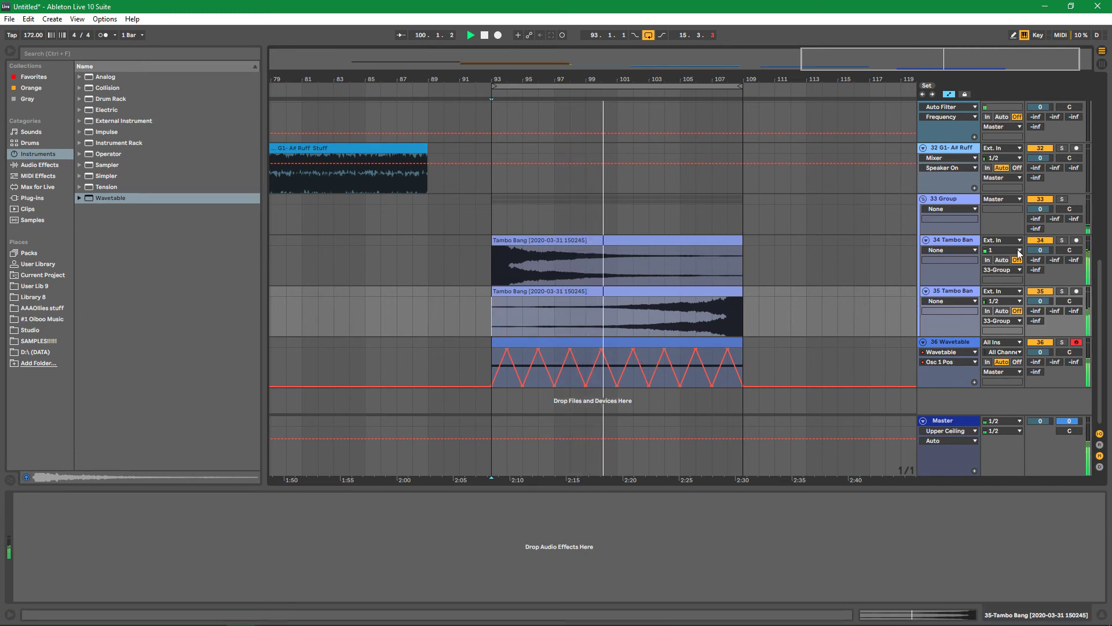
Set the Vocoder to 40 bands, turn on Enhance, and take the carrier signal Pre FX
{"action": "left_click", "coordinate": [964, 198]}
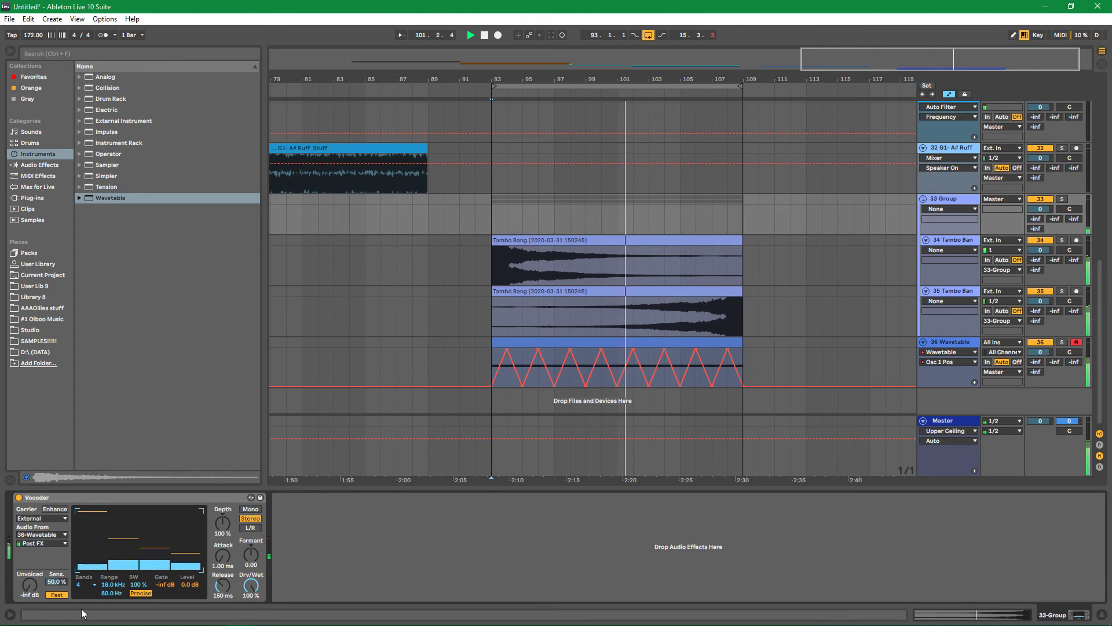
{"action": "left_click", "coordinate": [88, 584]}
{"action": "left_click", "coordinate": [92, 577]}
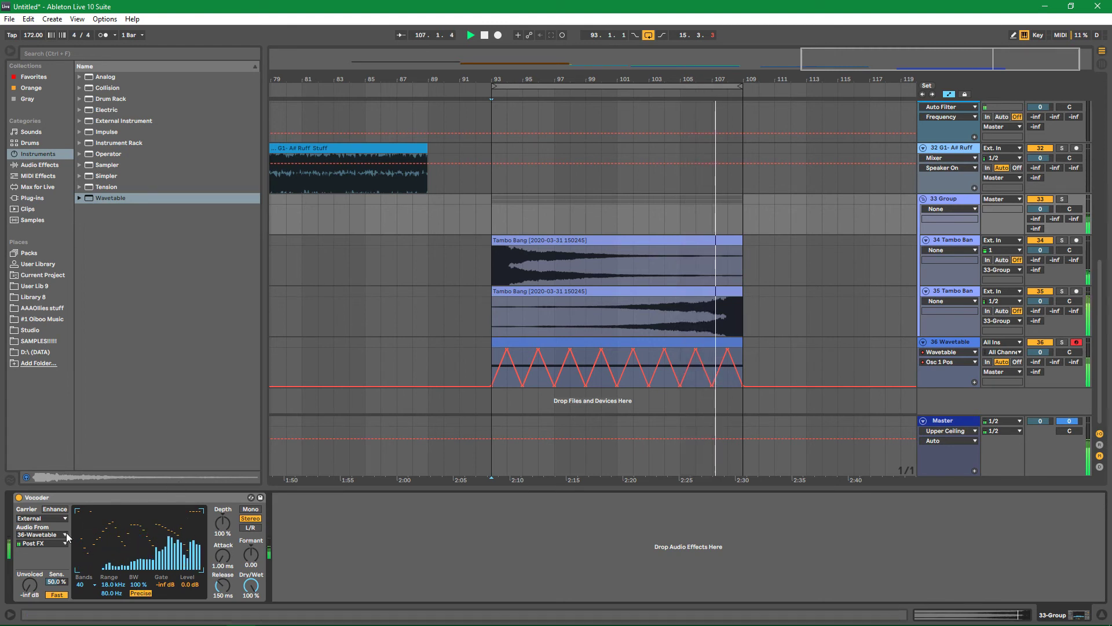
{"action": "left_click", "coordinate": [57, 510]}
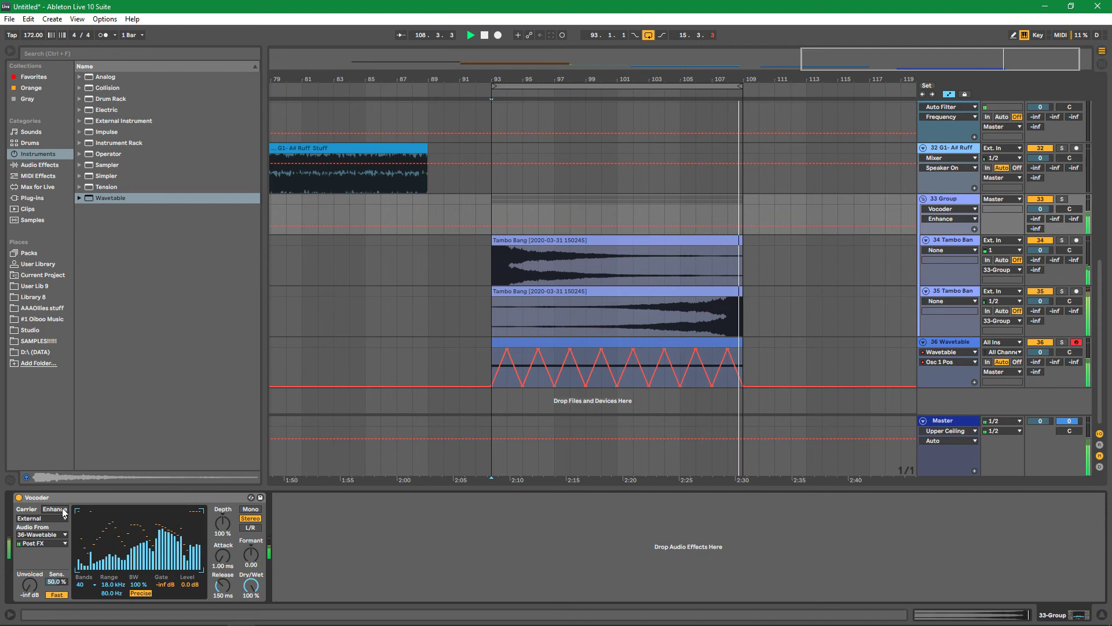
{"action": "left_click", "coordinate": [57, 544]}
{"action": "left_click", "coordinate": [53, 553]}
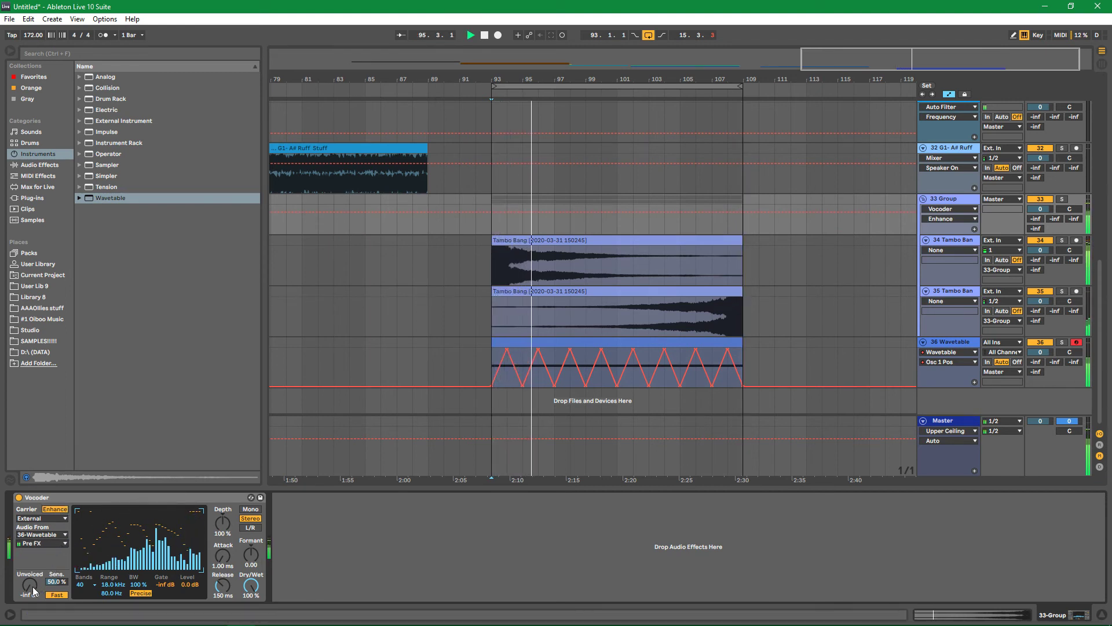
Set the Vocoder's unvoiced level to -31 dB, upper range to 1.04 kHz, mode to Retro, bands to 16 and depth to 200%
{"action": "mouse_move", "coordinate": [31, 591]}
{"action": "left_mouse_down"}
{"action": "mouse_move", "coordinate": [32, 579]}
{"action": "mouse_move", "coordinate": [32, 603]}
{"action": "left_mouse_up"}
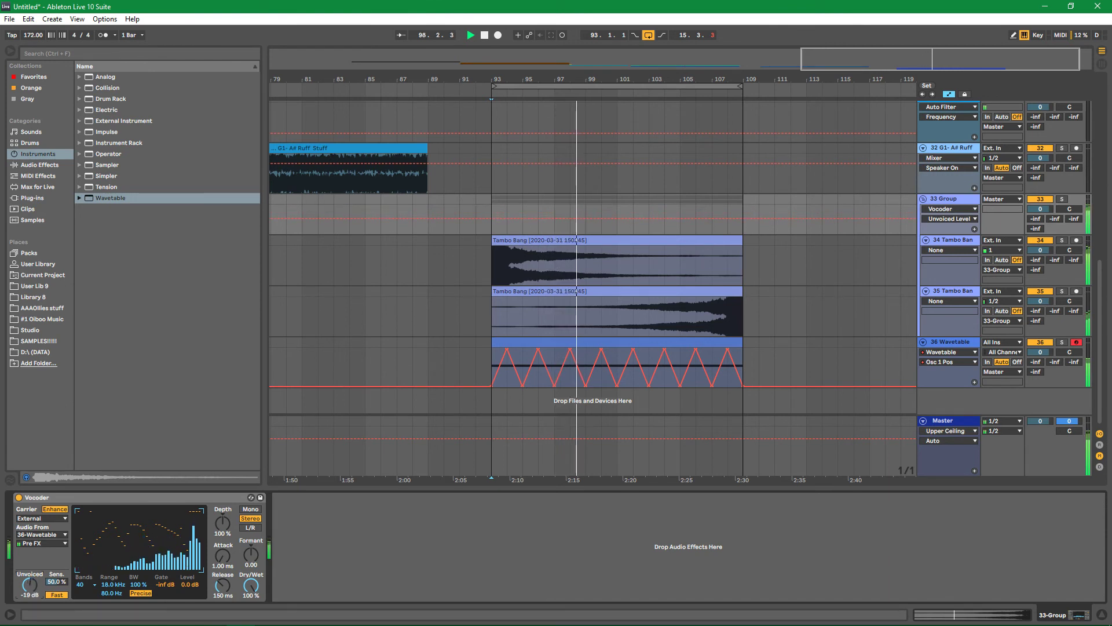
{"action": "left_click_drag", "start_coordinate": [113, 584], "coordinate": [113, 614]}
{"action": "left_click", "coordinate": [140, 593]}
{"action": "left_click_drag", "start_coordinate": [80, 584], "coordinate": [80, 606]}
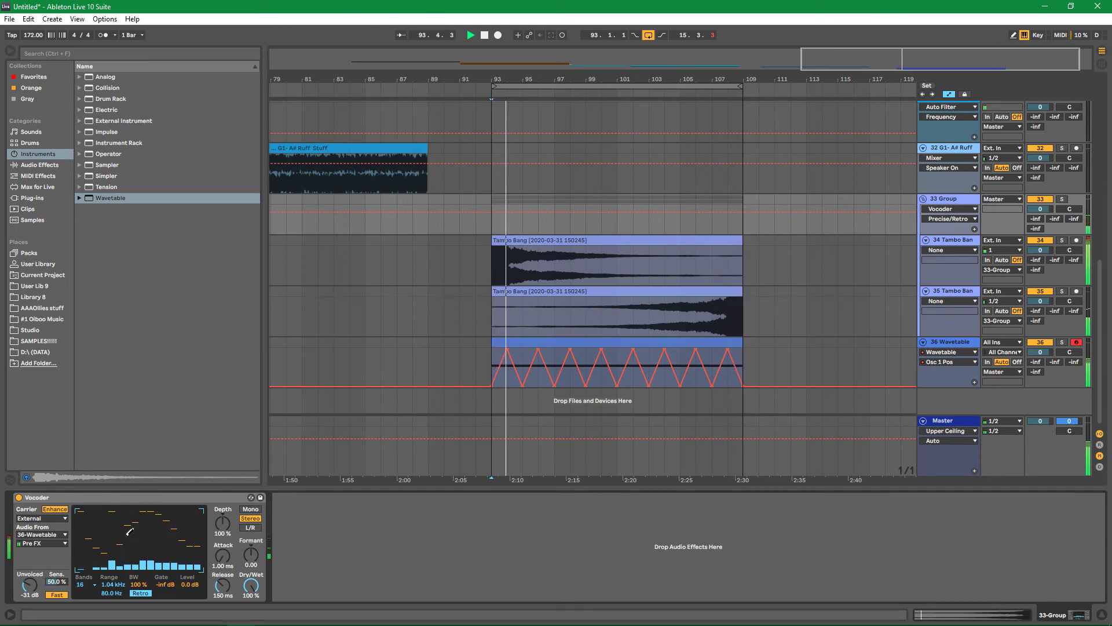
{"action": "left_click_drag", "start_coordinate": [223, 523], "coordinate": [223, 486]}
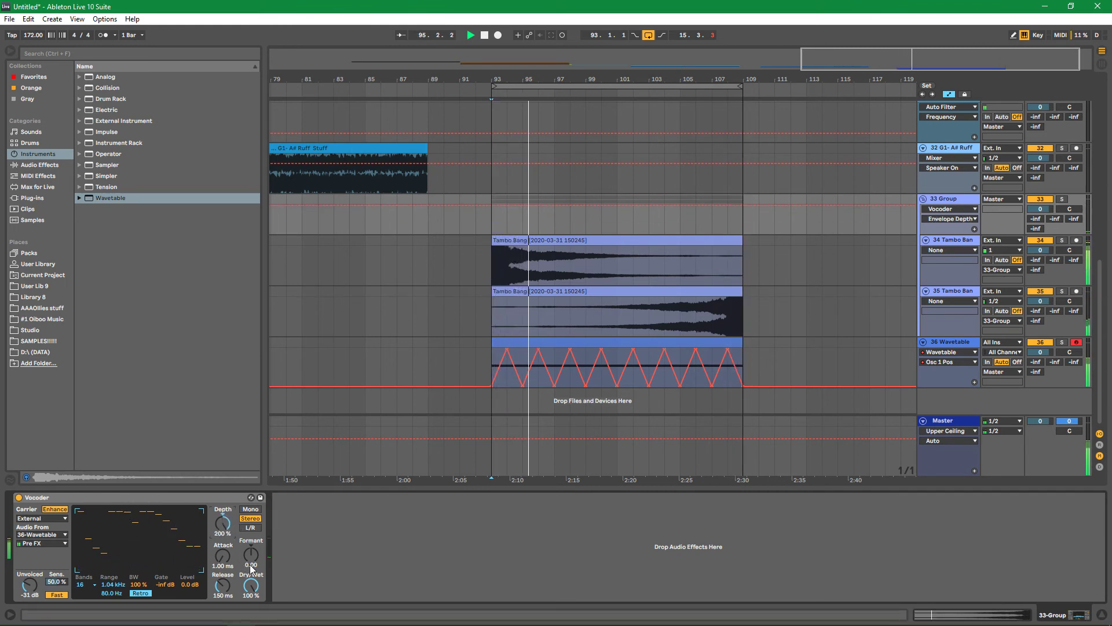
Lower the group Vocoder's formant shift to -9.56 and stop playback
{"action": "mouse_move", "coordinate": [251, 555]}
{"action": "left_mouse_down"}
{"action": "mouse_move", "coordinate": [251, 533]}
{"action": "mouse_move", "coordinate": [253, 570]}
{"action": "left_mouse_up"}
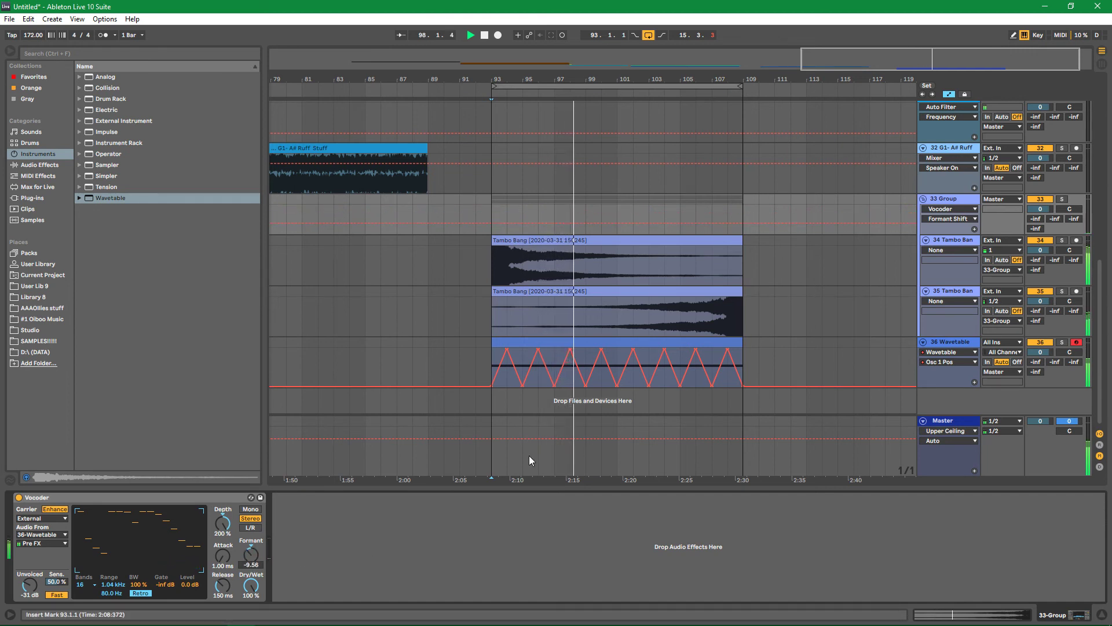
{"action": "key", "text": "space"}
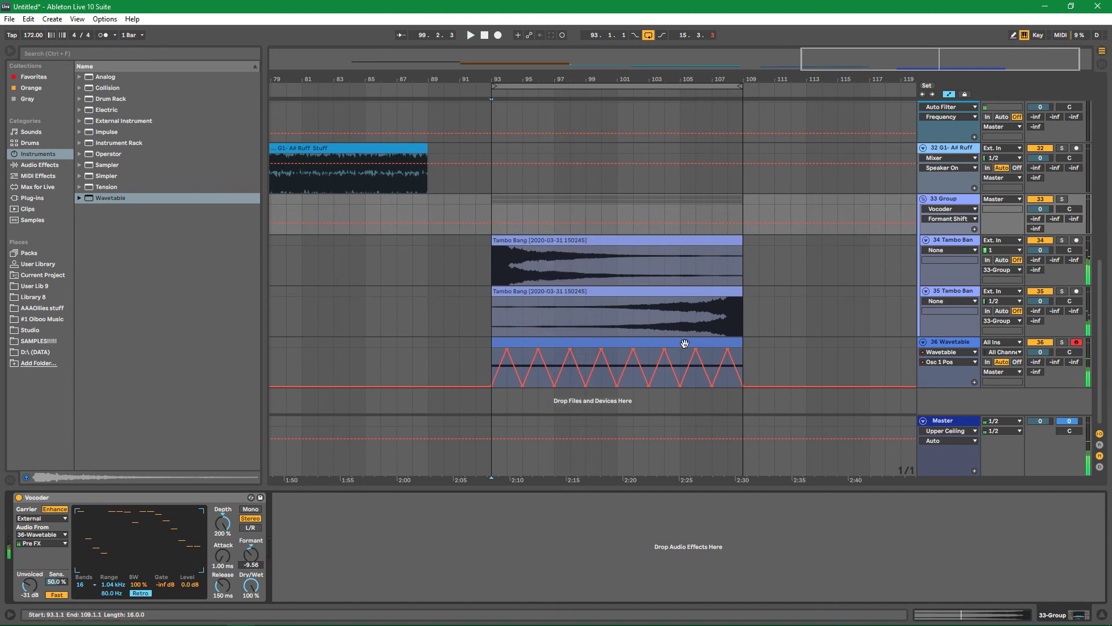
Draw alternating upward and downward triangles in the Wavetable clip's pitch bend envelope, peaking near bars 6, 8.5, 11.5 and 14.5, and play it
{"action": "double_click", "coordinate": [686, 342]}
{"action": "left_click_drag", "start_coordinate": [323, 437], "coordinate": [316, 197]}
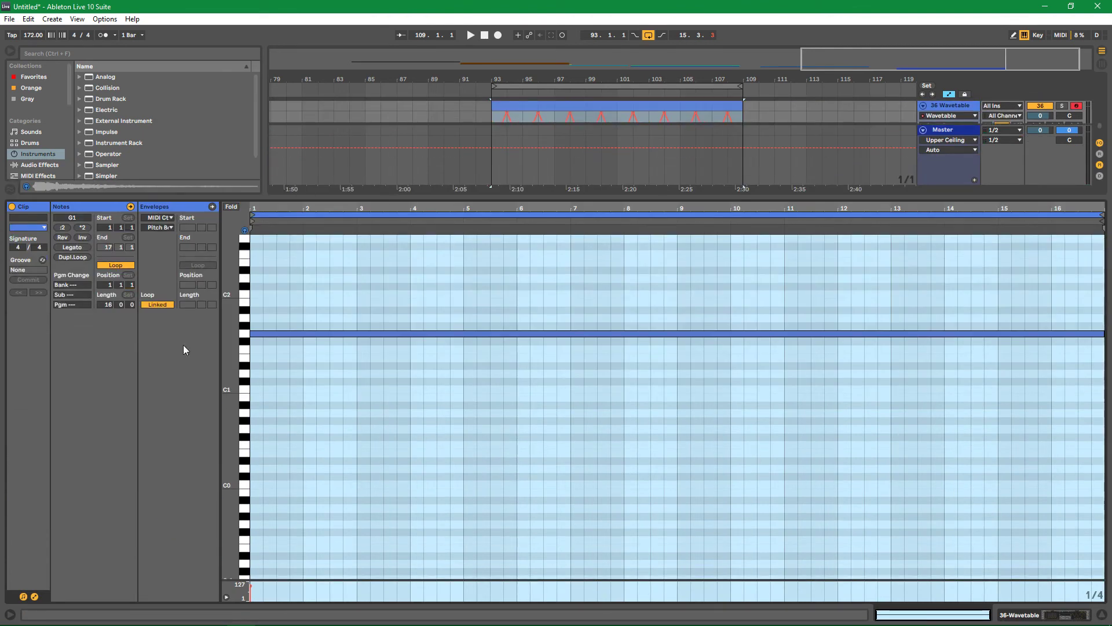
{"action": "left_click", "coordinate": [164, 228]}
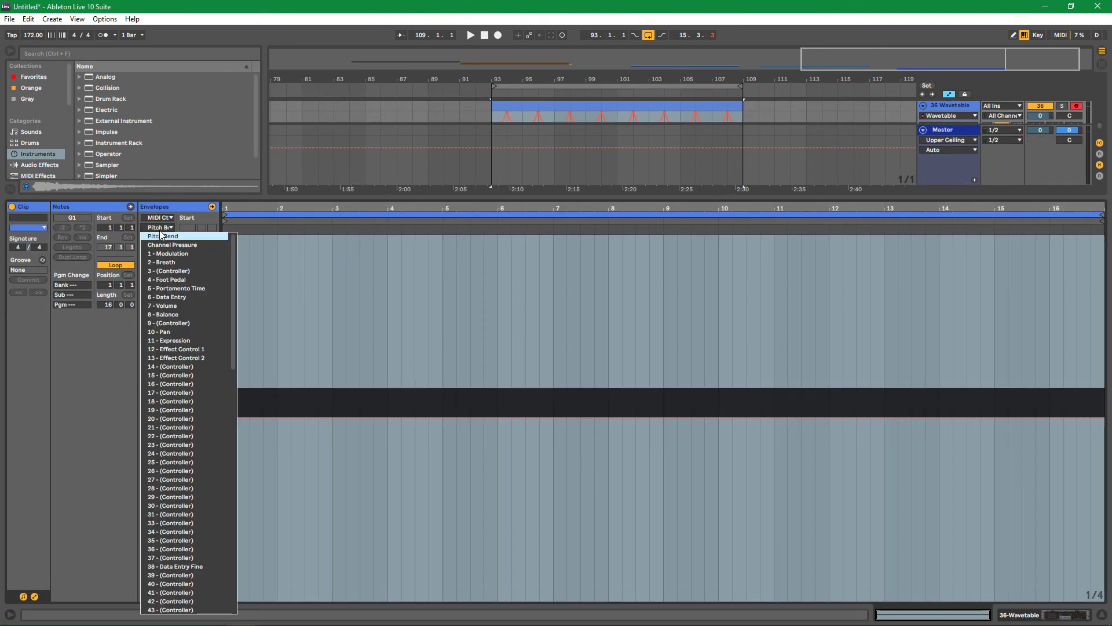
{"action": "left_click", "coordinate": [165, 236]}
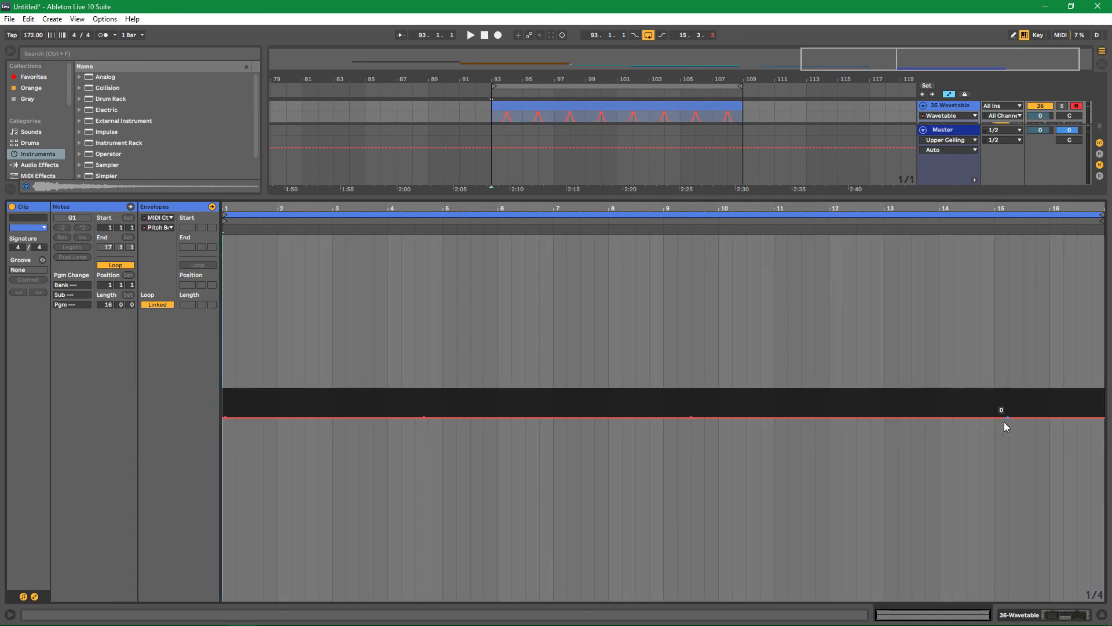
{"action": "left_click", "coordinate": [332, 417]}
{"action": "left_click_drag", "start_coordinate": [358, 419], "coordinate": [498, 253]}
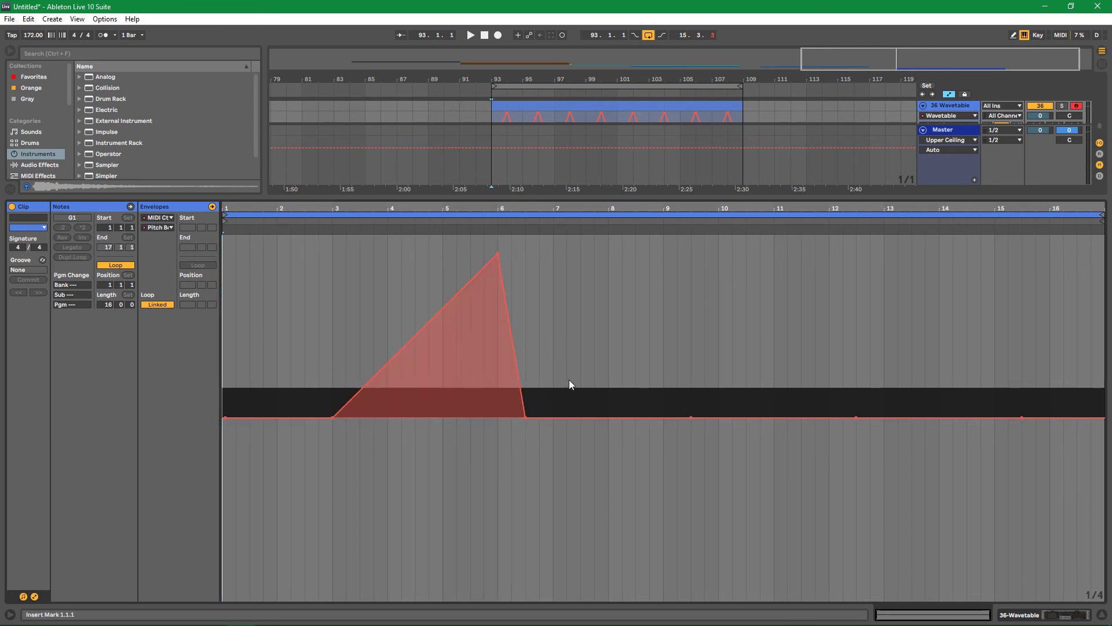
{"action": "left_click_drag", "start_coordinate": [581, 418], "coordinate": [635, 599]}
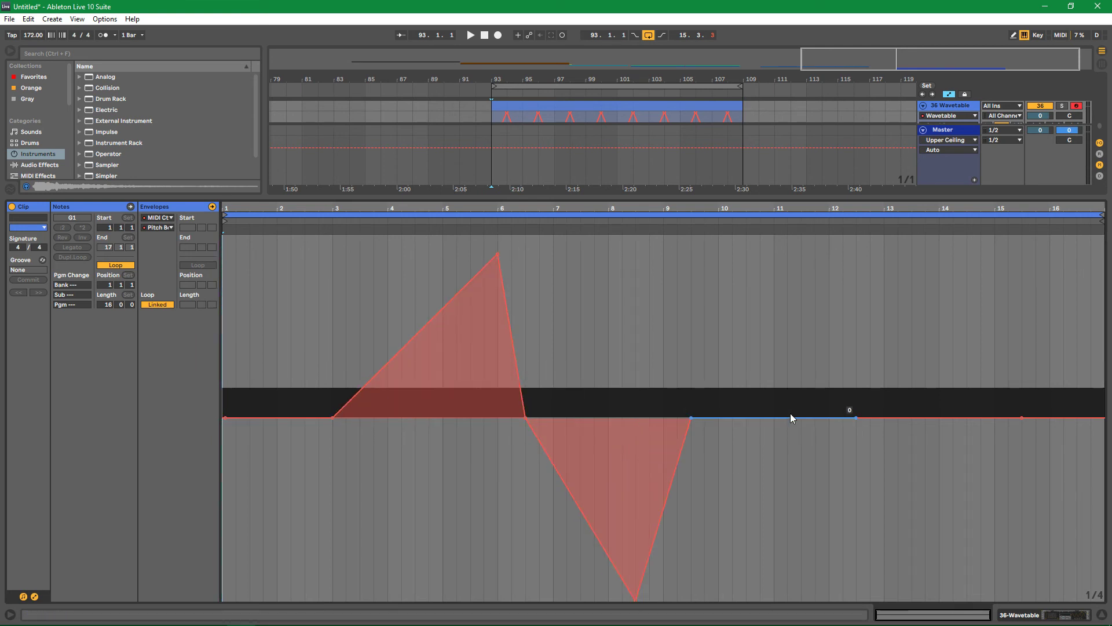
{"action": "left_click_drag", "start_coordinate": [789, 418], "coordinate": [802, 236]}
{"action": "left_click_drag", "start_coordinate": [962, 418], "coordinate": [967, 599]}
{"action": "key", "text": "space"}
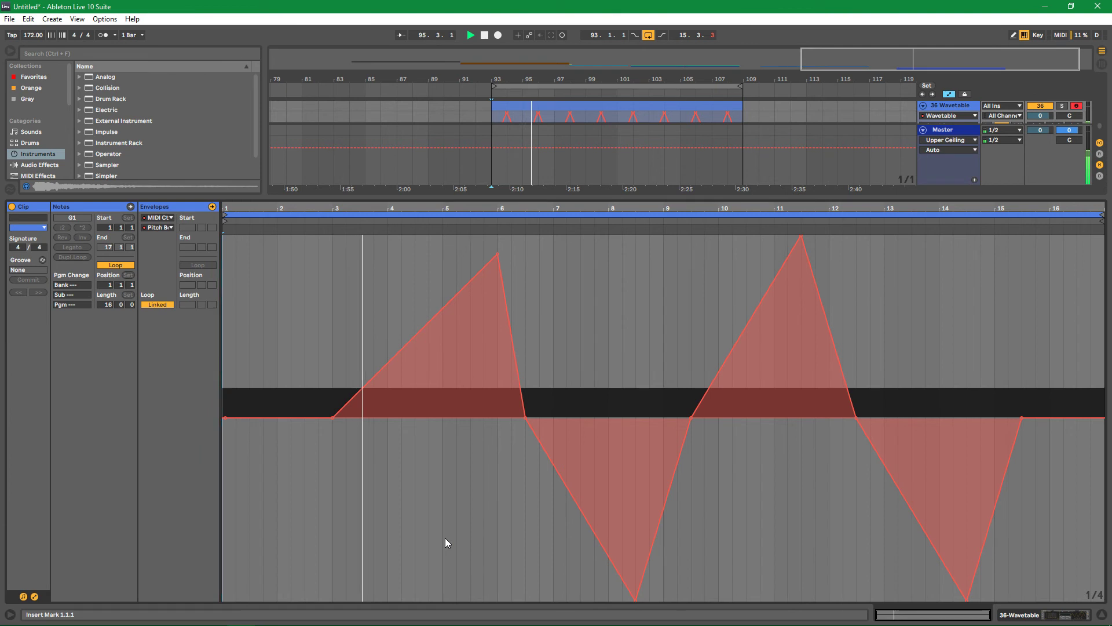
Drop the pitch bend abruptly to its minimum at bar 5 and move the following peak to the maximum at bar 7
{"action": "key", "text": "space"}
{"action": "left_click_drag", "start_coordinate": [494, 258], "coordinate": [445, 600]}
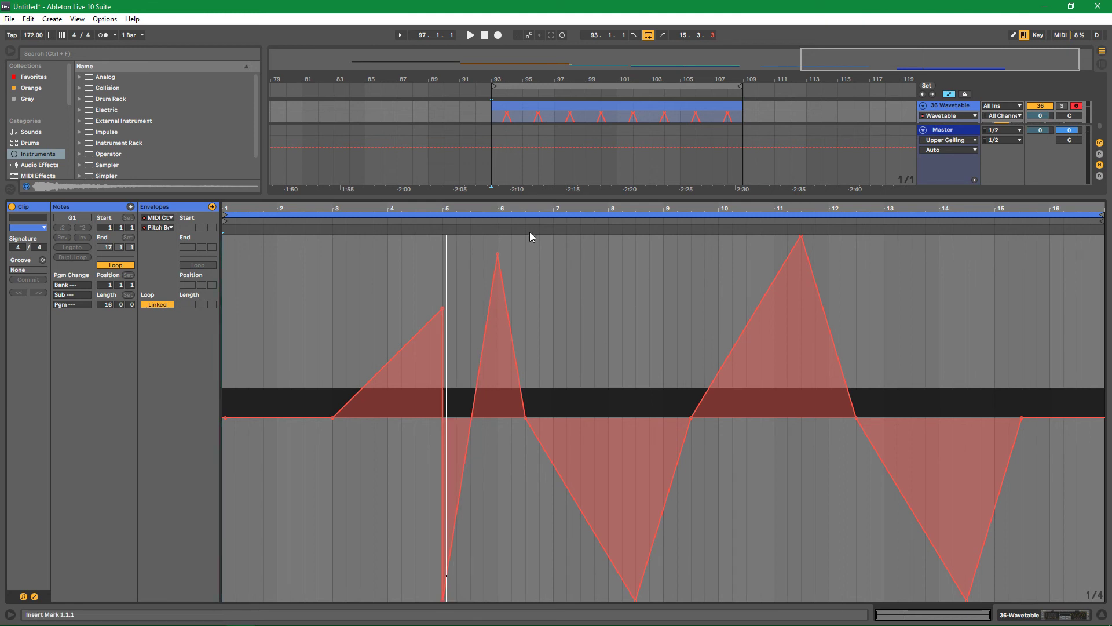
{"action": "left_click_drag", "start_coordinate": [498, 258], "coordinate": [554, 236]}
{"action": "key", "text": "space"}
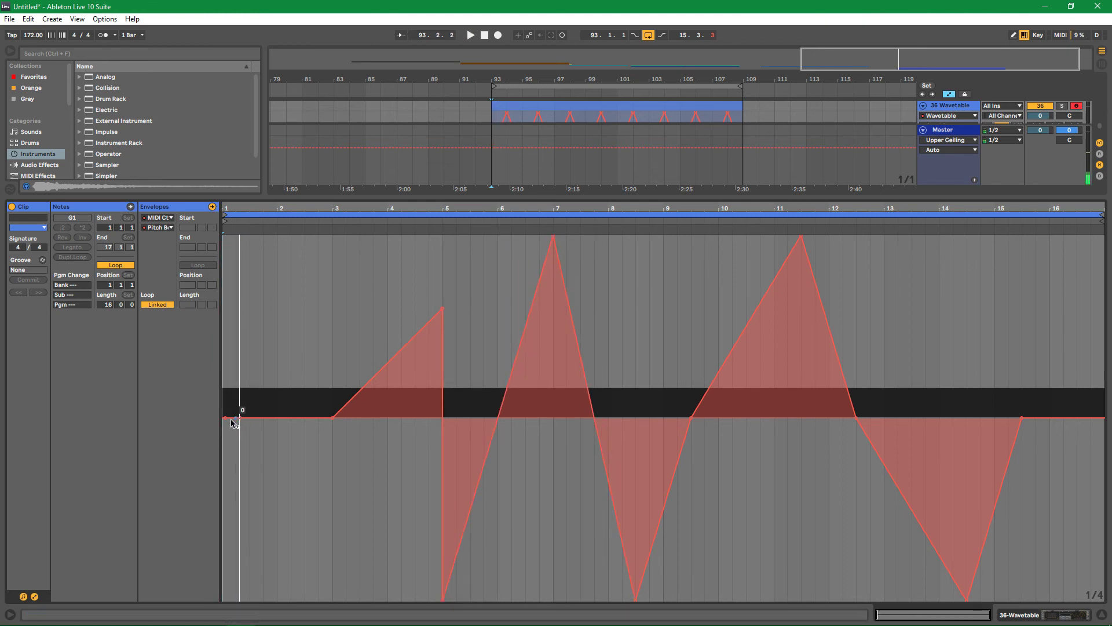
Add a slight pitch bend bump within the first beat of the Wavetable clip and play the section
{"action": "mouse_move", "coordinate": [239, 419]}
{"action": "left_mouse_down"}
{"action": "mouse_move", "coordinate": [225, 386]}
{"action": "mouse_move", "coordinate": [233, 412]}
{"action": "left_mouse_up"}
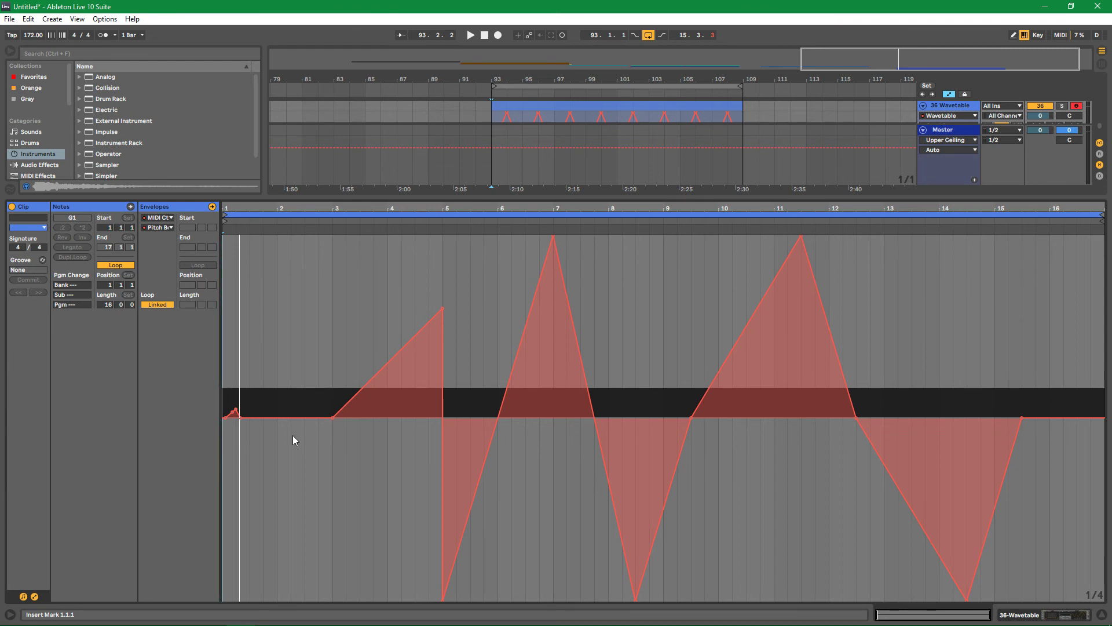
{"action": "mouse_move", "coordinate": [227, 422]}
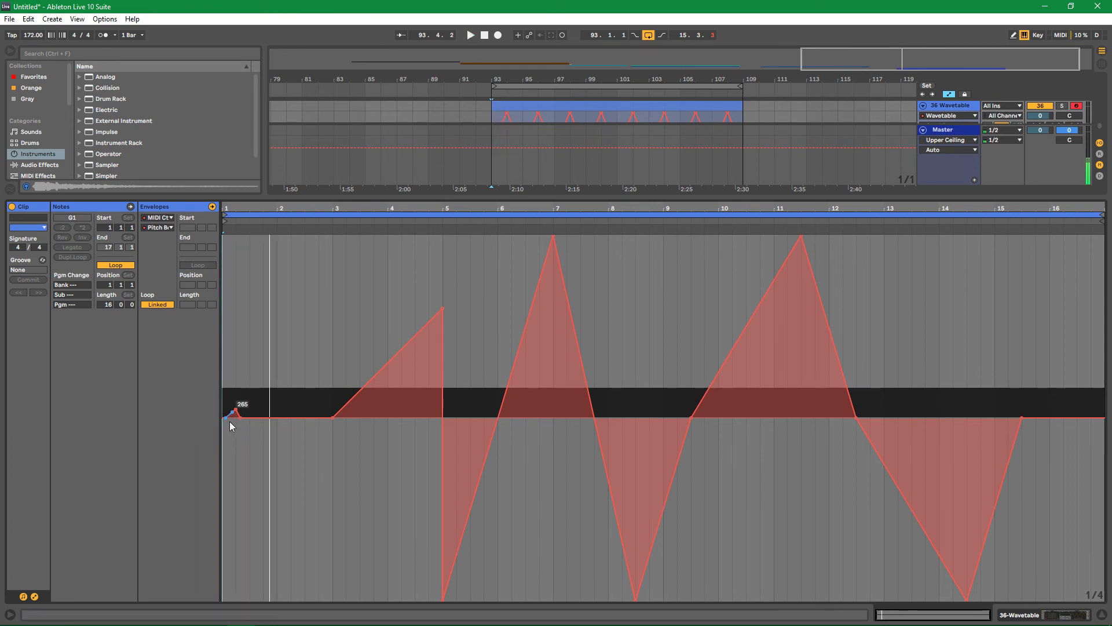
{"action": "left_click_drag", "start_coordinate": [239, 418], "coordinate": [235, 420]}
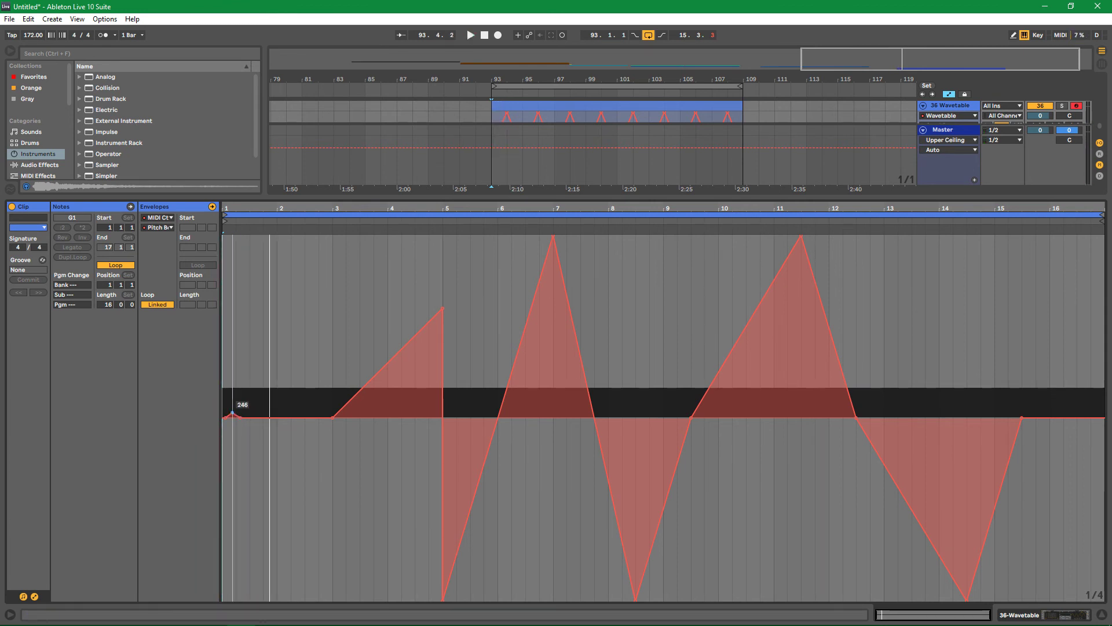
{"action": "key", "text": "space"}
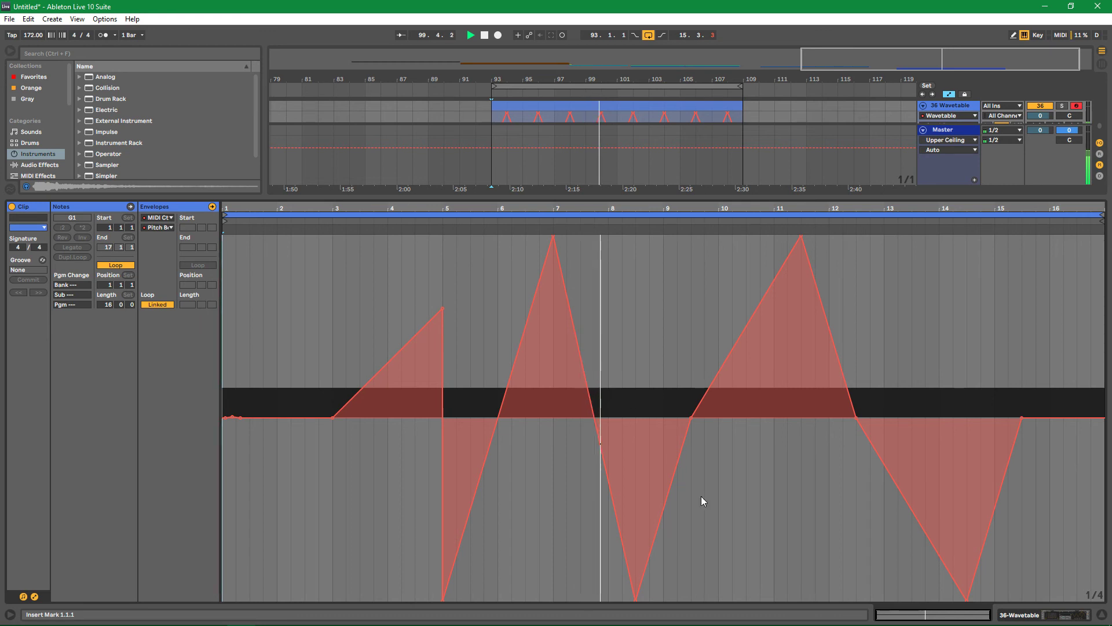
Remove the pitch bend peak between bars 11 and 12 and pull the envelope to its minimum past bar 16
{"action": "left_click", "coordinate": [802, 241]}
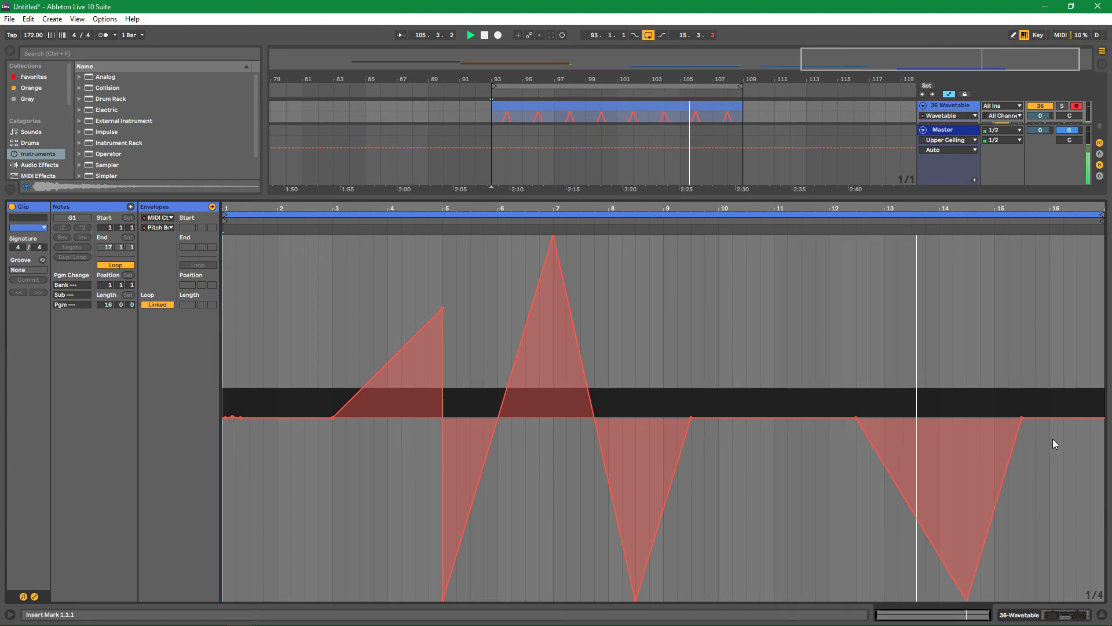
{"action": "left_click_drag", "start_coordinate": [1051, 420], "coordinate": [1065, 600]}
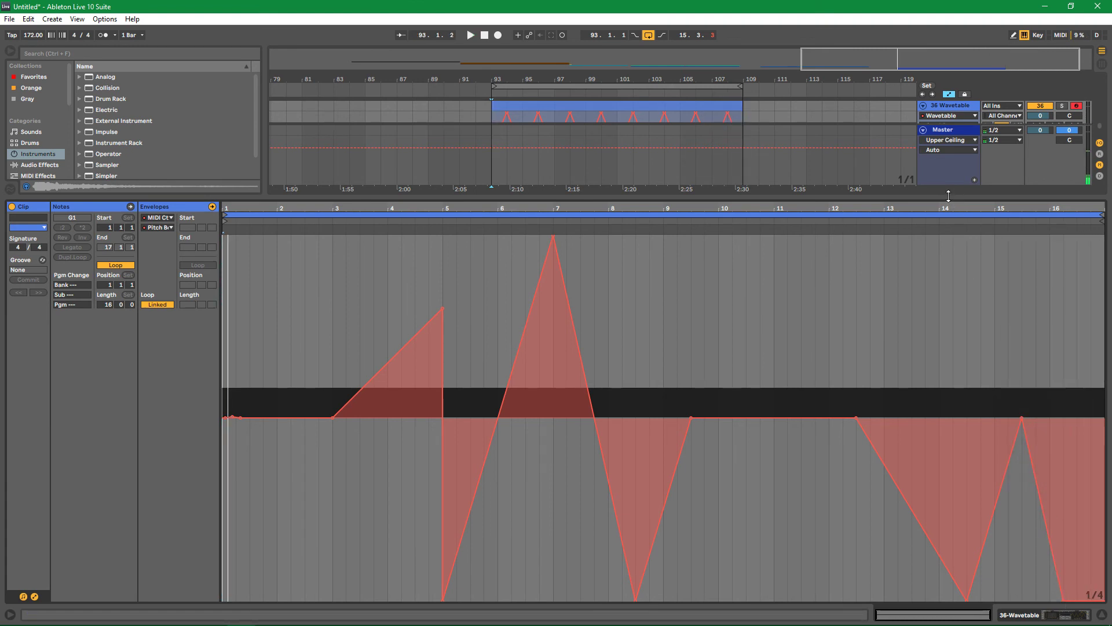
{"action": "left_click_drag", "start_coordinate": [733, 196], "coordinate": [736, 487]}
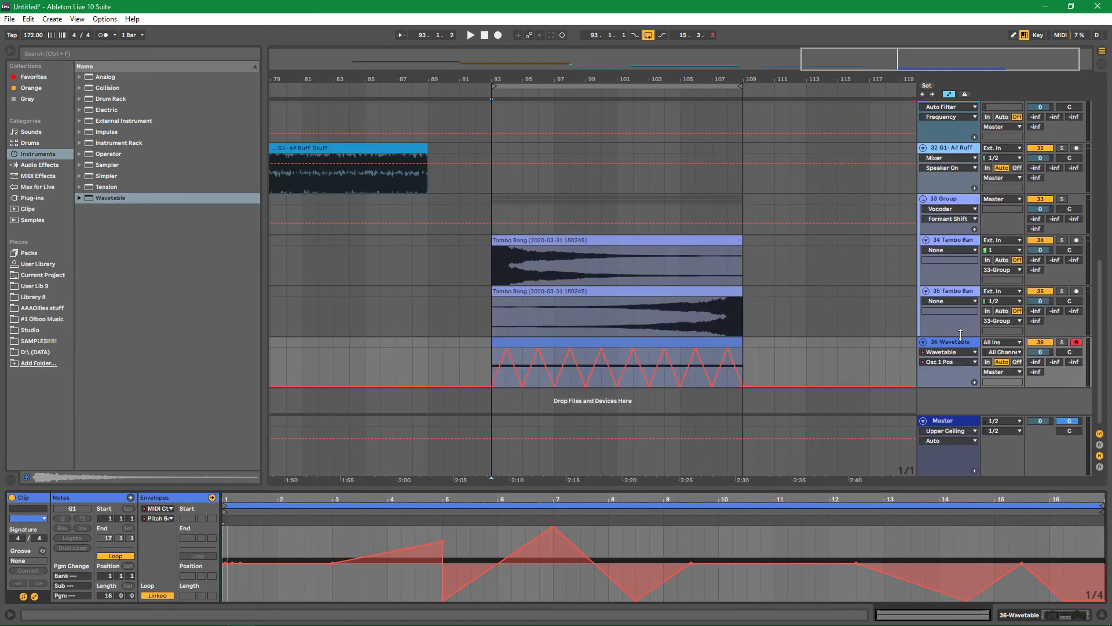
Insert an audio track below 36-Wavetable, arm it, set its input to Resampling and turn off looping
{"action": "right_click", "coordinate": [940, 398]}
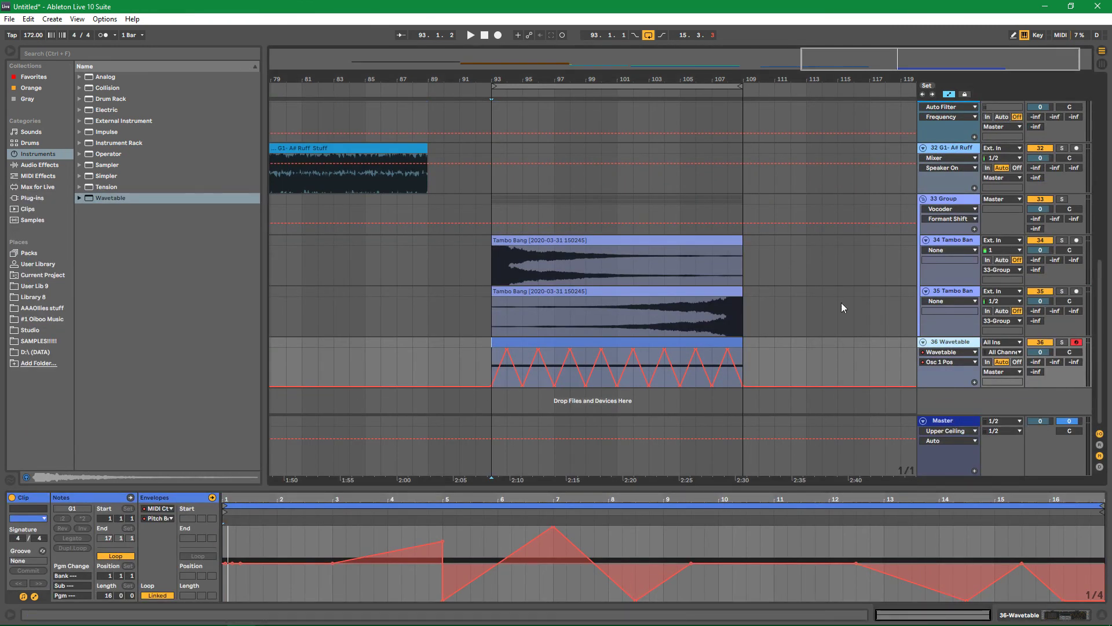
{"action": "left_click", "coordinate": [962, 404]}
{"action": "left_click", "coordinate": [1076, 369]}
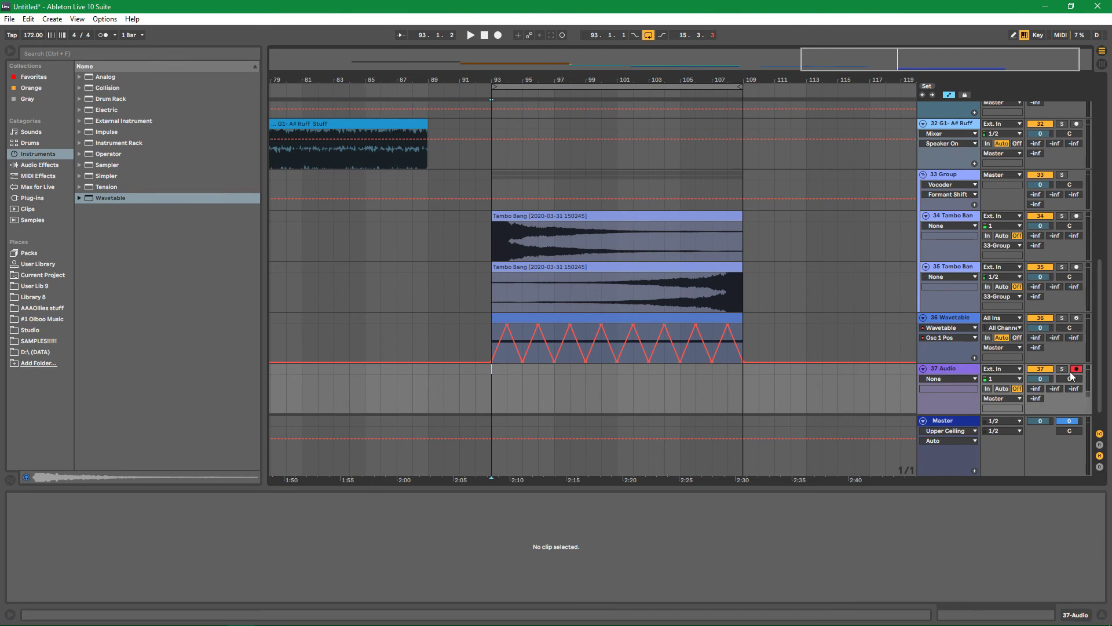
{"action": "left_click", "coordinate": [1003, 370]}
{"action": "left_click", "coordinate": [1001, 32]}
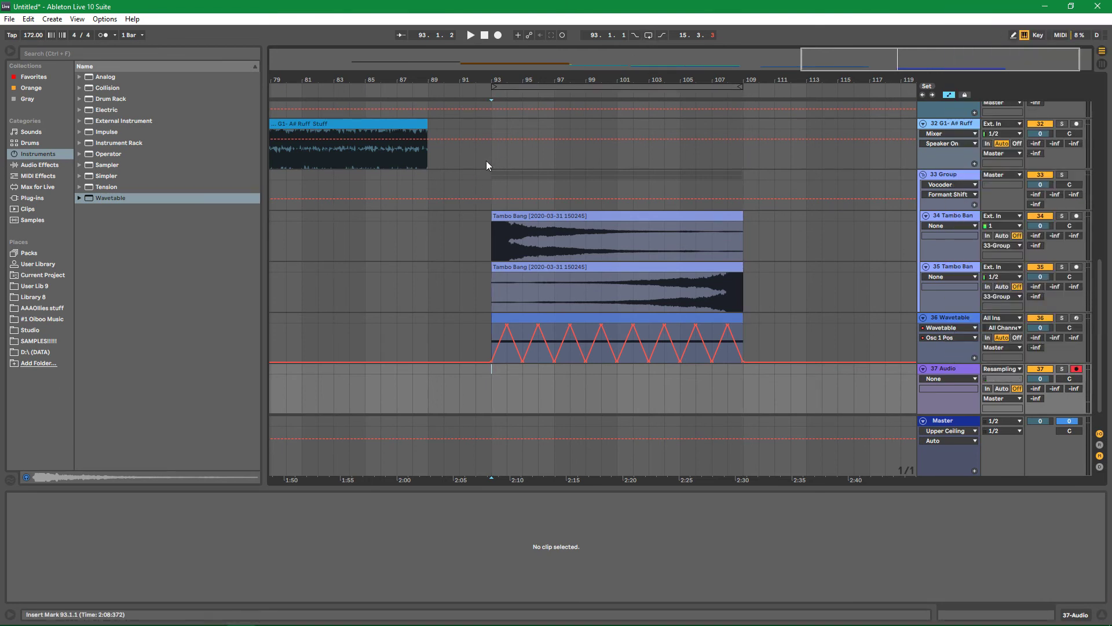
Solo the 33 Group and 36-Wavetable tracks, fold the group and set the insert point at bar 93
{"action": "left_click", "coordinate": [1062, 175]}
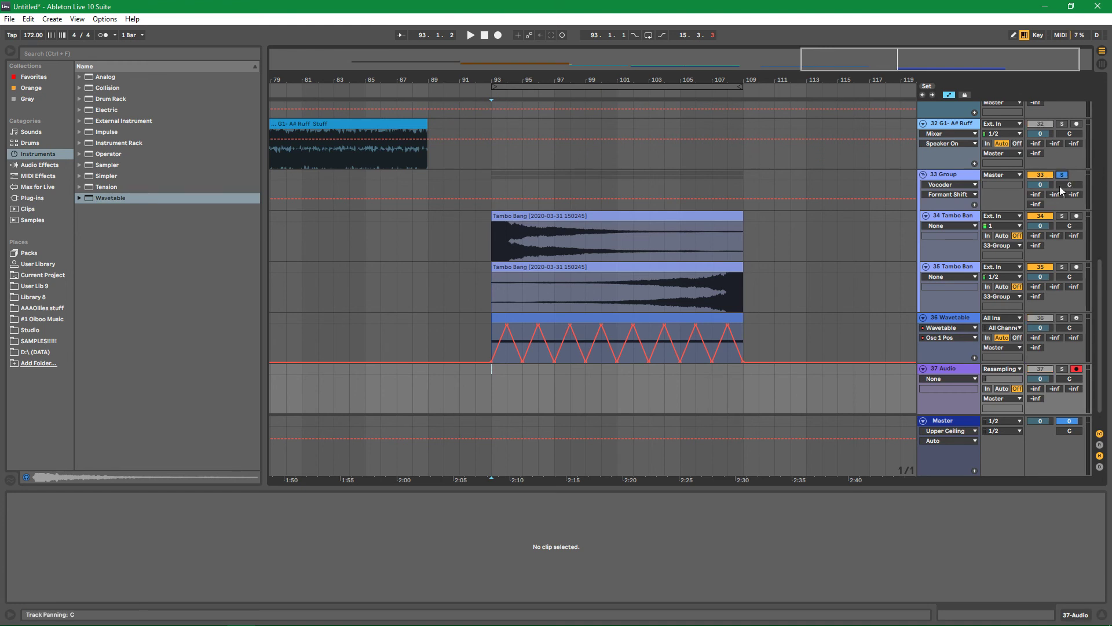
{"action": "left_click", "coordinate": [923, 176]}
{"action": "left_click", "coordinate": [495, 265]}
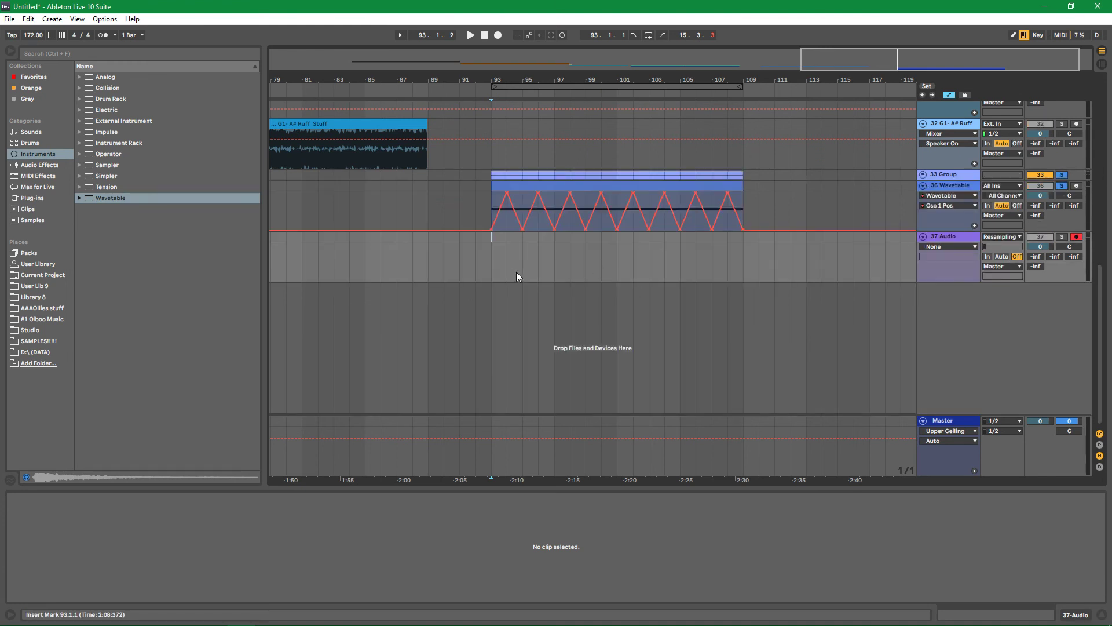
Record the section from bar 93 onto the resampling track and trim the recorded clip to end at bar 109
{"action": "left_click", "coordinate": [498, 35]}
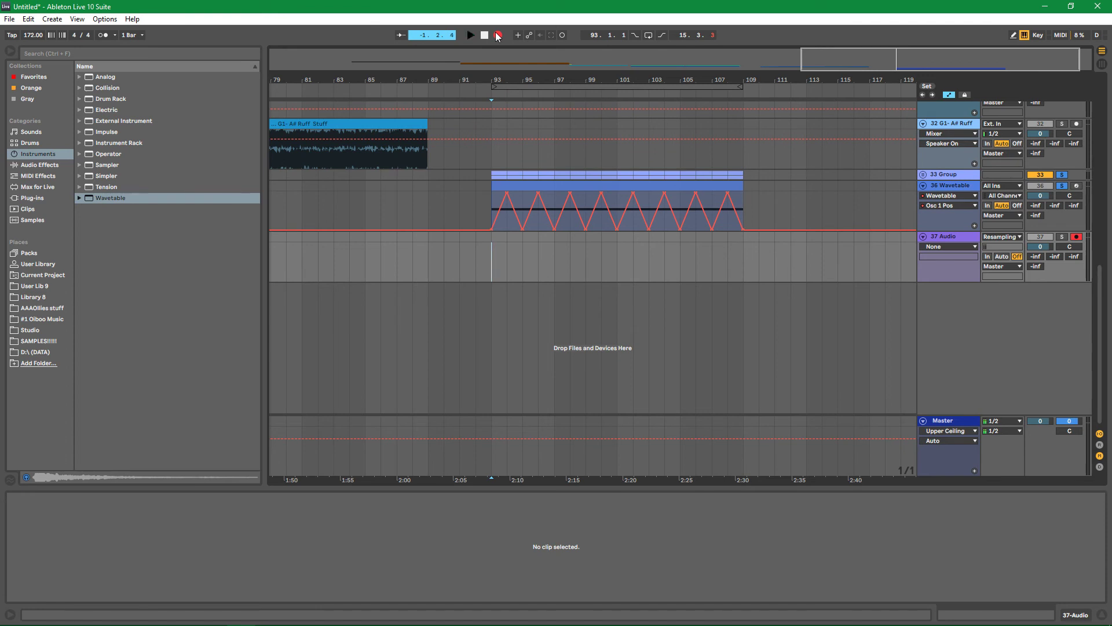
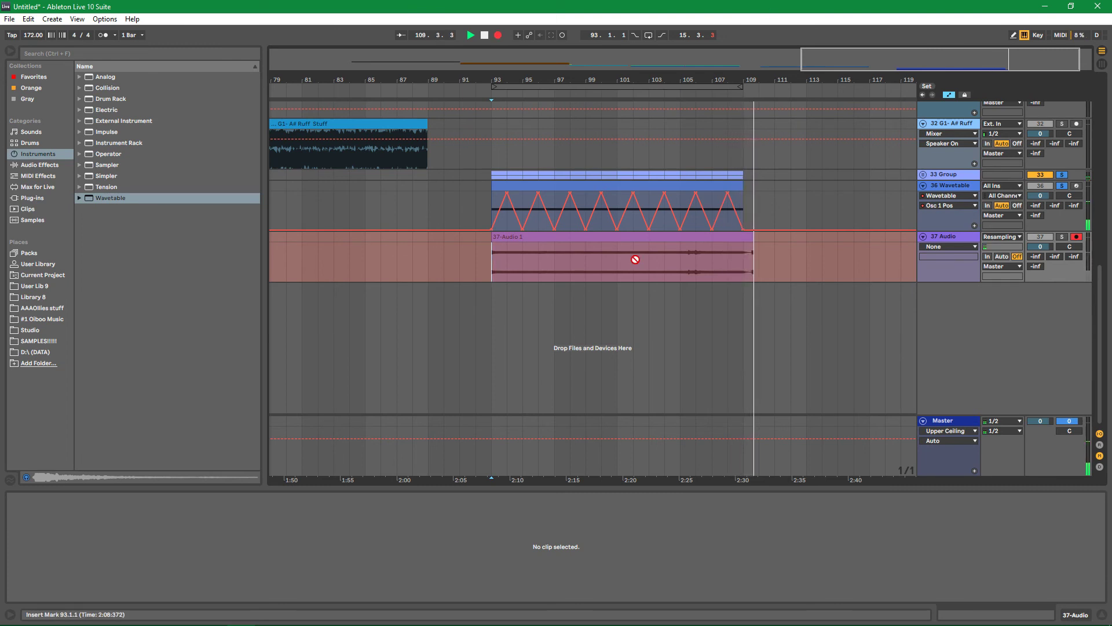
{"action": "key", "text": "space"}
{"action": "left_click_drag", "start_coordinate": [758, 255], "coordinate": [743, 255]}
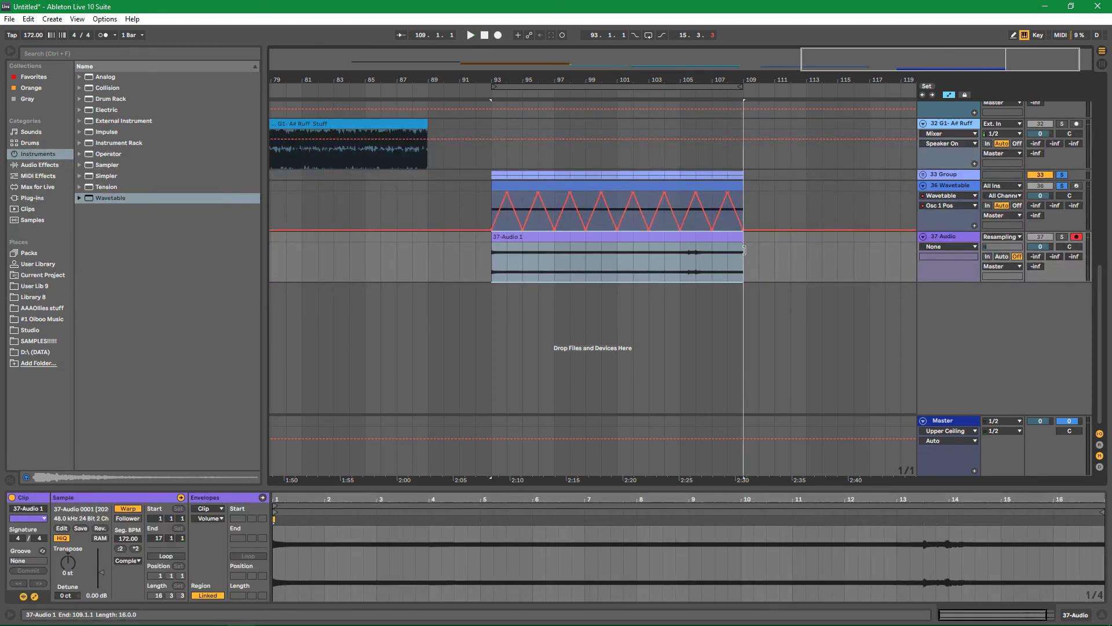
Hide the Wavetable clip's envelopes and rename the resampled audio clip as "G Pad chord worthy"
{"action": "left_click", "coordinate": [663, 190]}
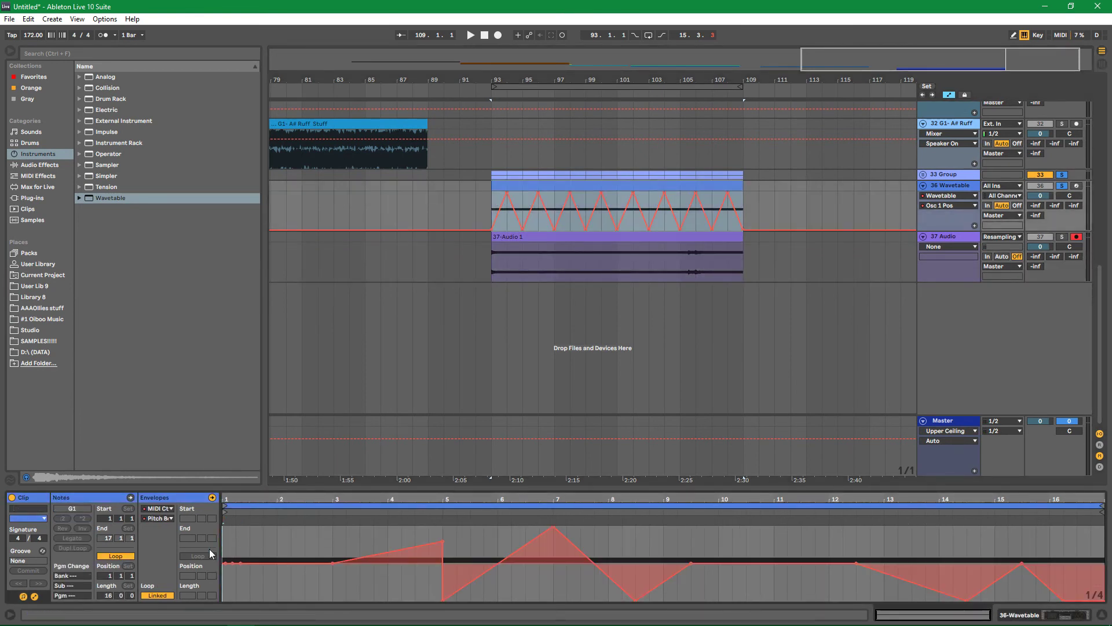
{"action": "left_click", "coordinate": [34, 596]}
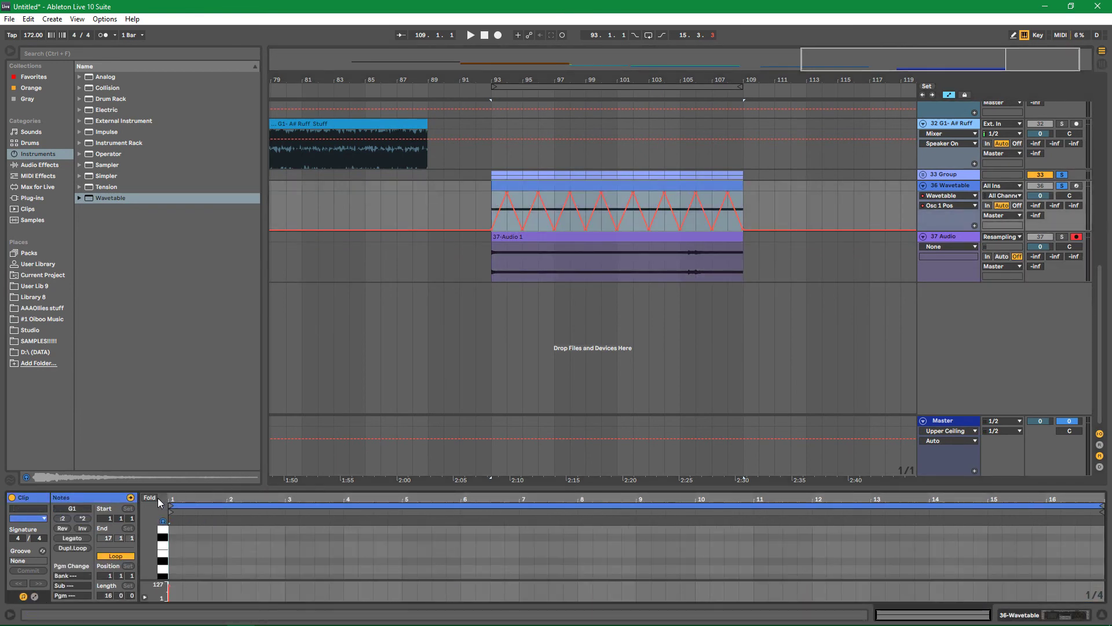
{"action": "left_click", "coordinate": [519, 237]}
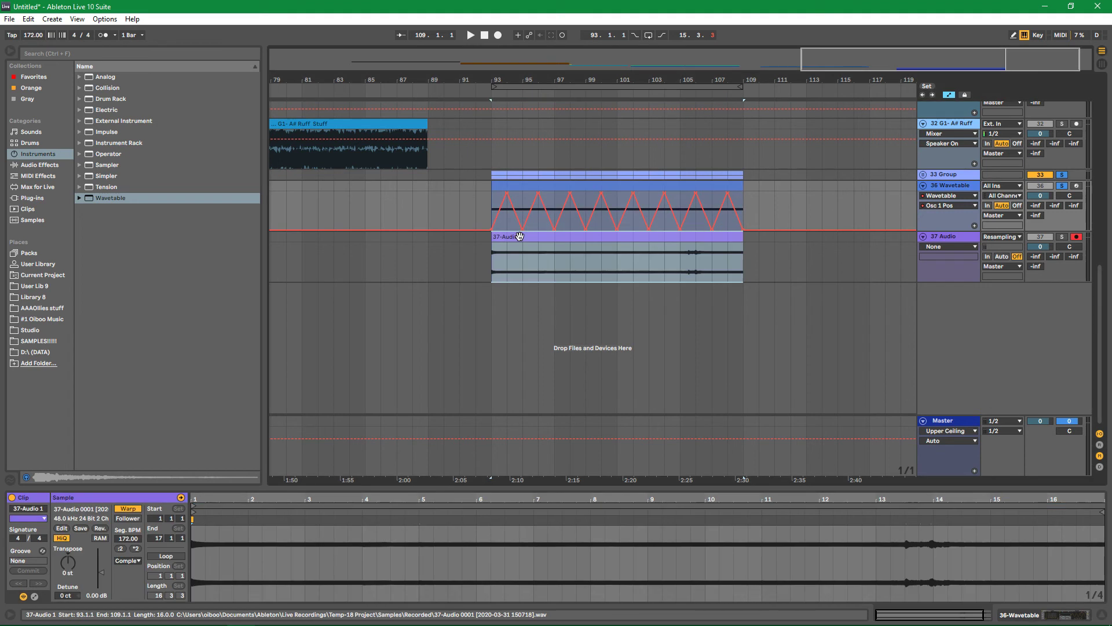
{"action": "key", "text": "ctrl+r"}
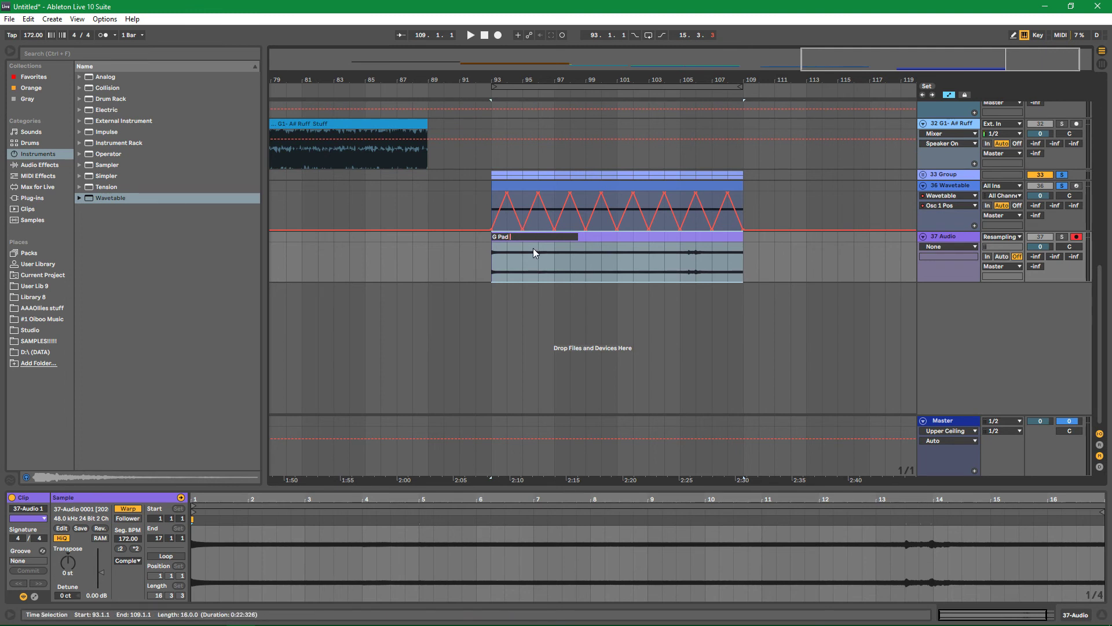
{"action": "type", "text": "chord worthy"}
{"action": "key", "text": "Return"}
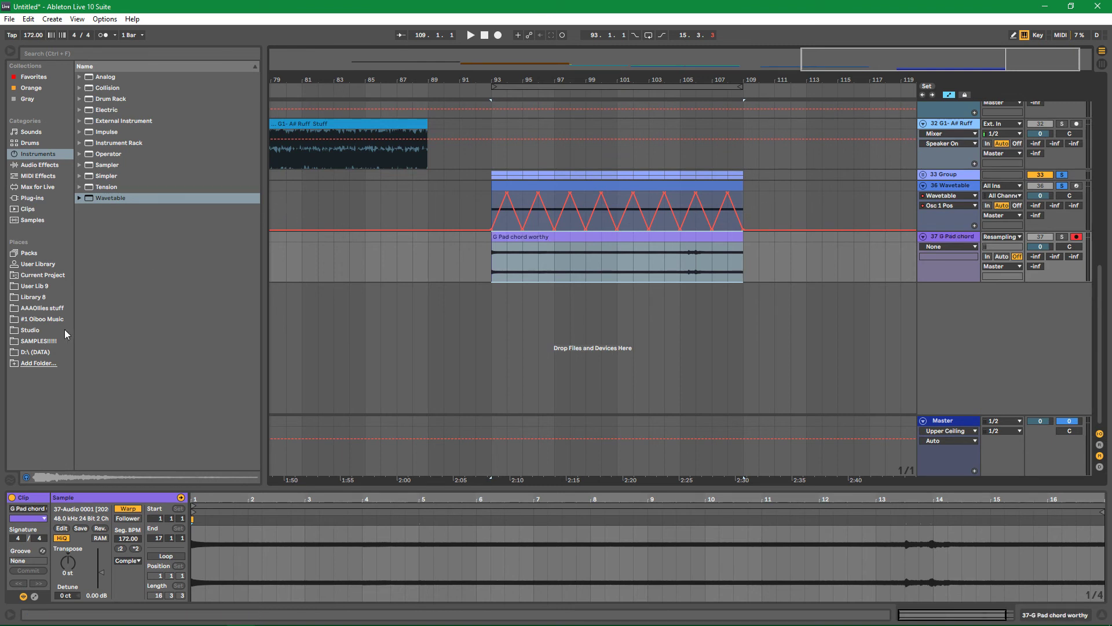
Create a folder named OibooMusic_Pads in the #1 Oiboo Music place
{"action": "left_click", "coordinate": [38, 318]}
{"action": "left_click", "coordinate": [79, 120]}
{"action": "right_click", "coordinate": [128, 198]}
{"action": "left_click", "coordinate": [147, 204]}
{"action": "type", "text": "Ouboo"}
{"action": "key", "text": "BackSpace"}
{"action": "key", "text": "BackSpace"}
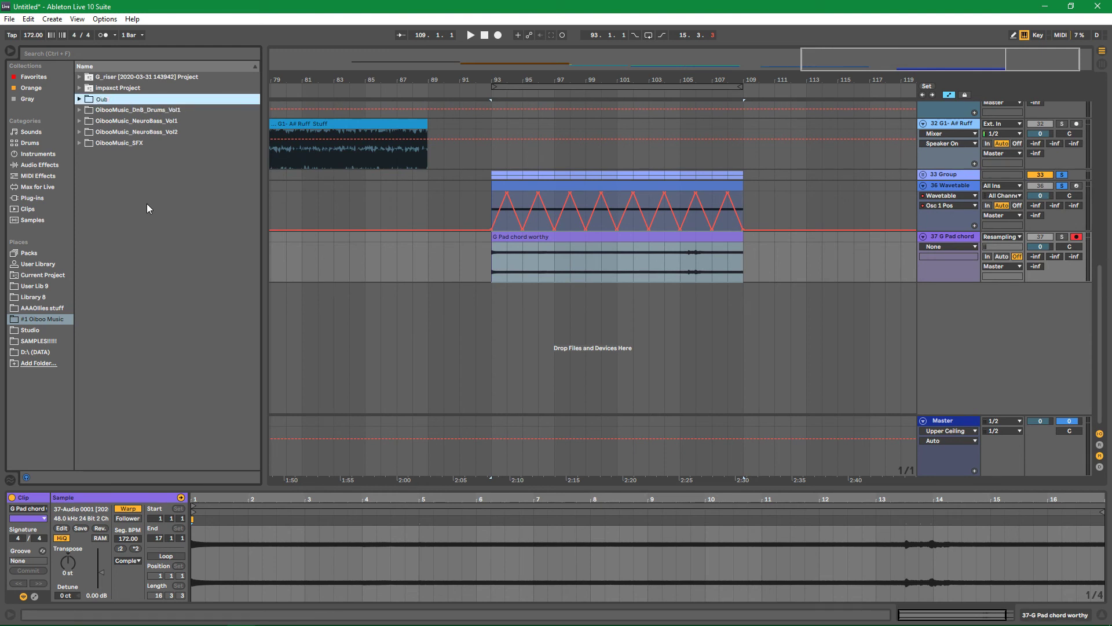
{"action": "type", "text": "ibooMusic_Pads"}
{"action": "key", "text": "Return"}
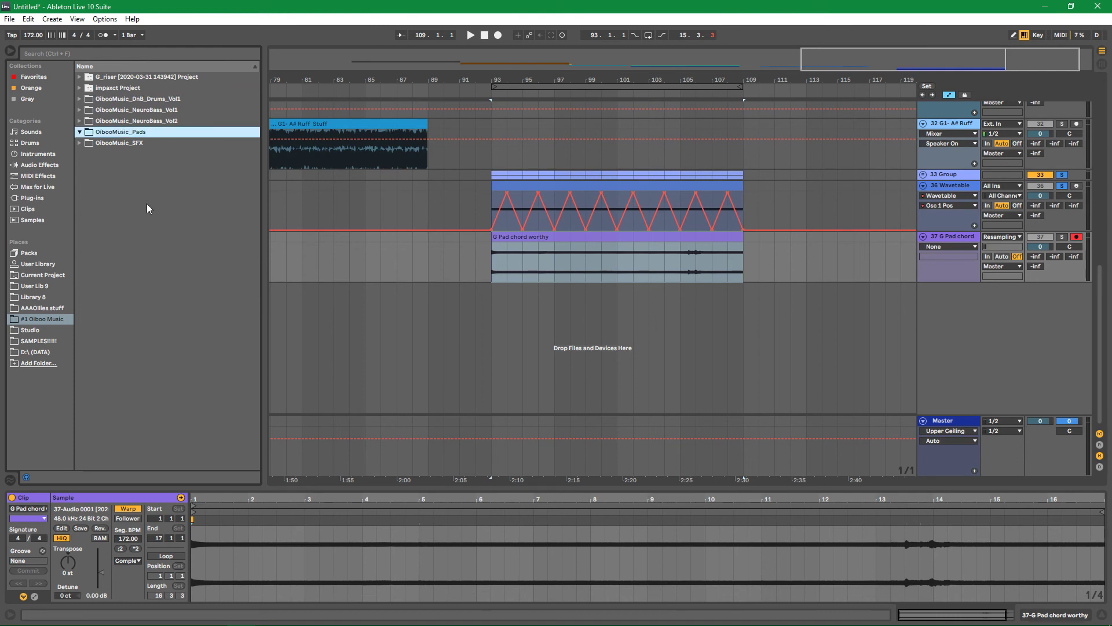
Rename the new pads folder as OibooMusic_Pads_Vol1
{"action": "right_click", "coordinate": [139, 132]}
{"action": "left_click", "coordinate": [169, 150]}
{"action": "left_click", "coordinate": [157, 134]}
{"action": "key", "text": "Return"}
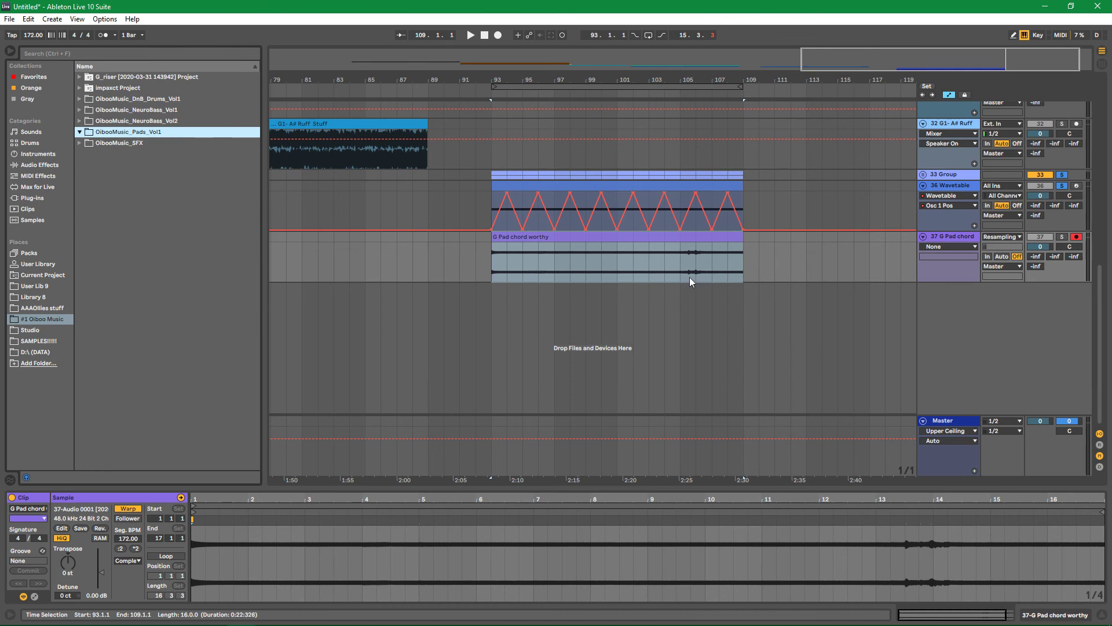
Save the "G Pad chord worthy" clip into the OibooMusic_Pads_Vol1 folder
{"action": "left_click", "coordinate": [527, 236]}
{"action": "left_click", "coordinate": [80, 132]}
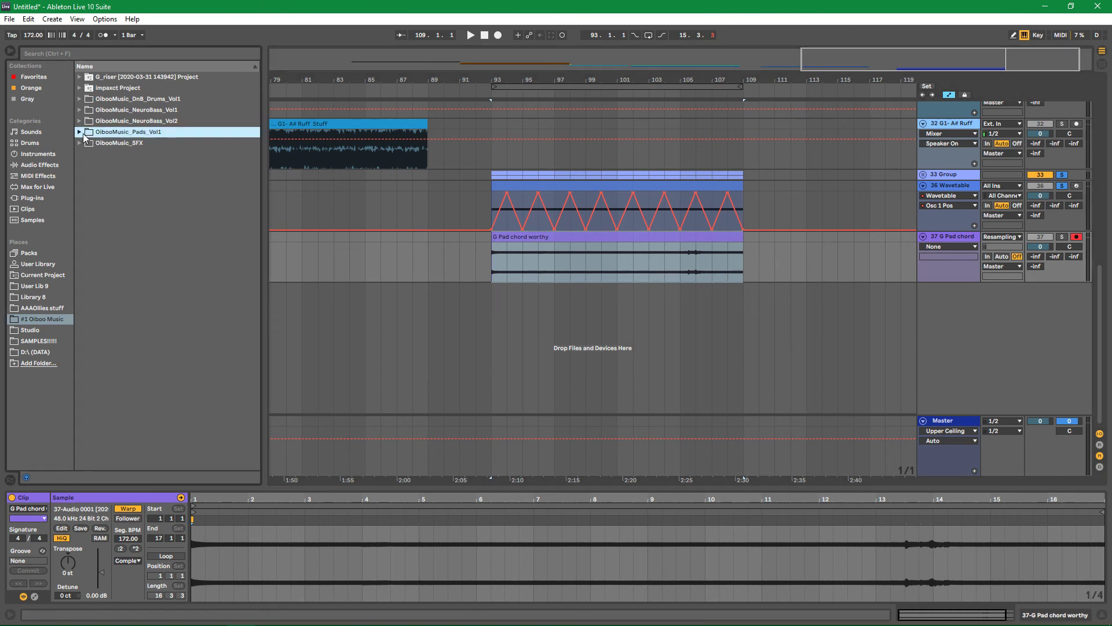
{"action": "left_click", "coordinate": [521, 237]}
{"action": "left_click_drag", "start_coordinate": [522, 238], "coordinate": [129, 132]}
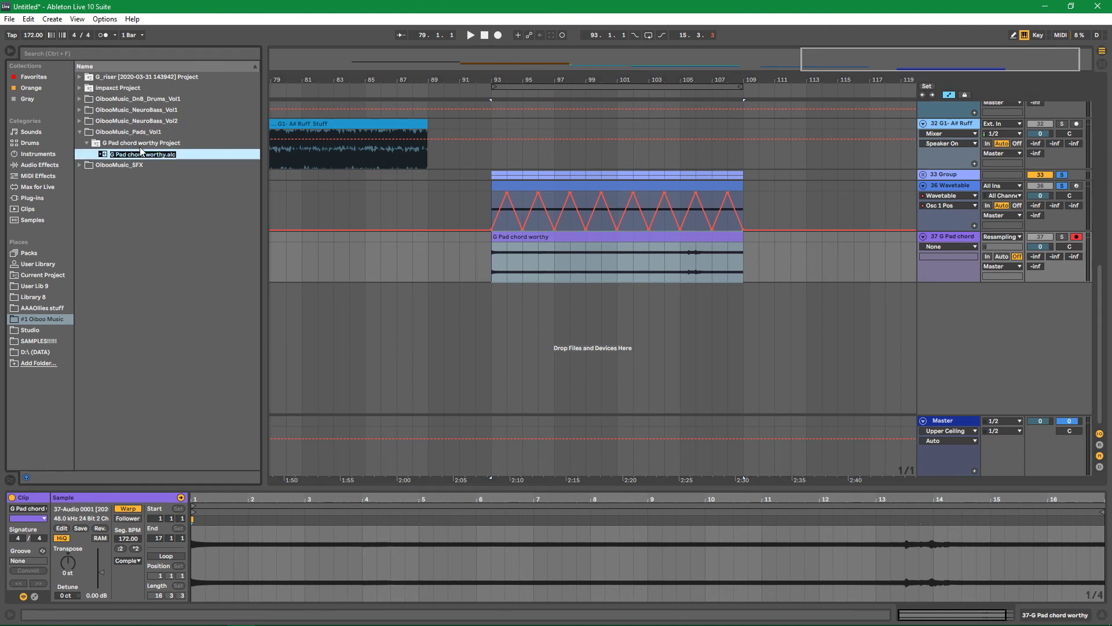
Keep the saved clip's name and load the G Pad chord worthy audio into a Sampler on a new MIDI track
{"action": "key", "text": "Return"}
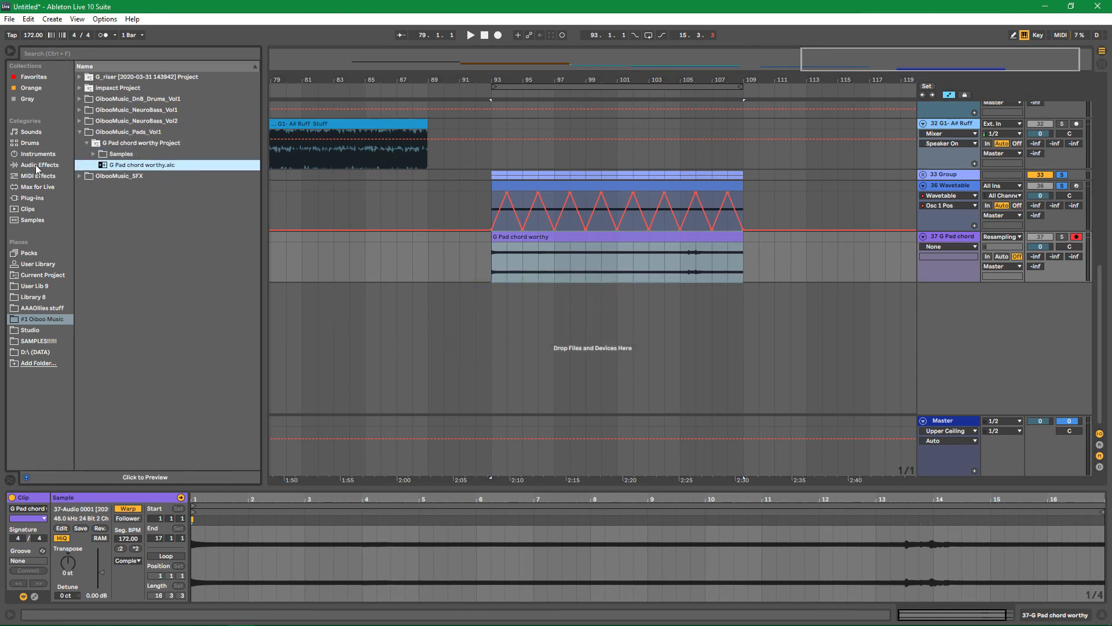
{"action": "left_click", "coordinate": [38, 166]}
{"action": "left_click", "coordinate": [29, 154]}
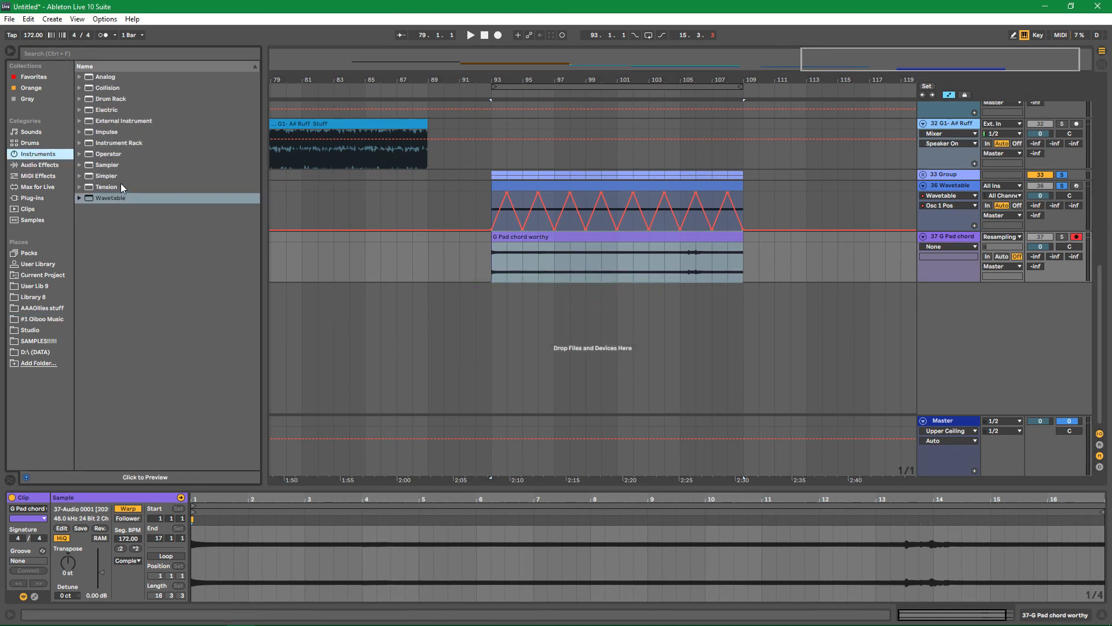
{"action": "left_click_drag", "start_coordinate": [104, 165], "coordinate": [930, 307]}
{"action": "left_click_drag", "start_coordinate": [707, 348], "coordinate": [256, 521]}
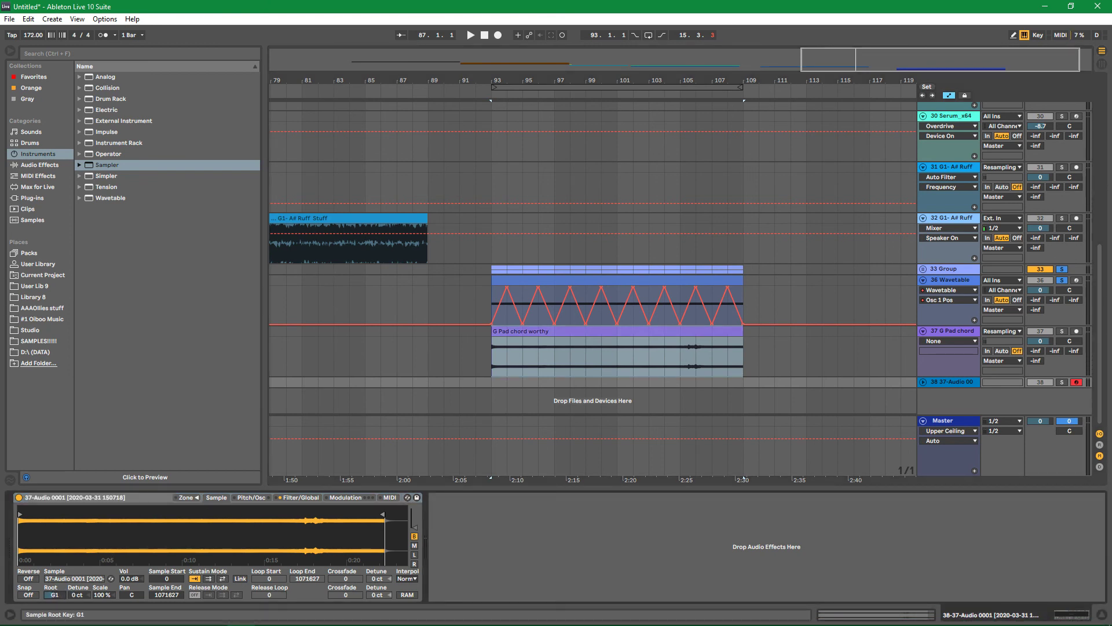
Add the Dorian Mode scale preset in front of the Sampler and set its base to D
{"action": "left_click", "coordinate": [37, 176]}
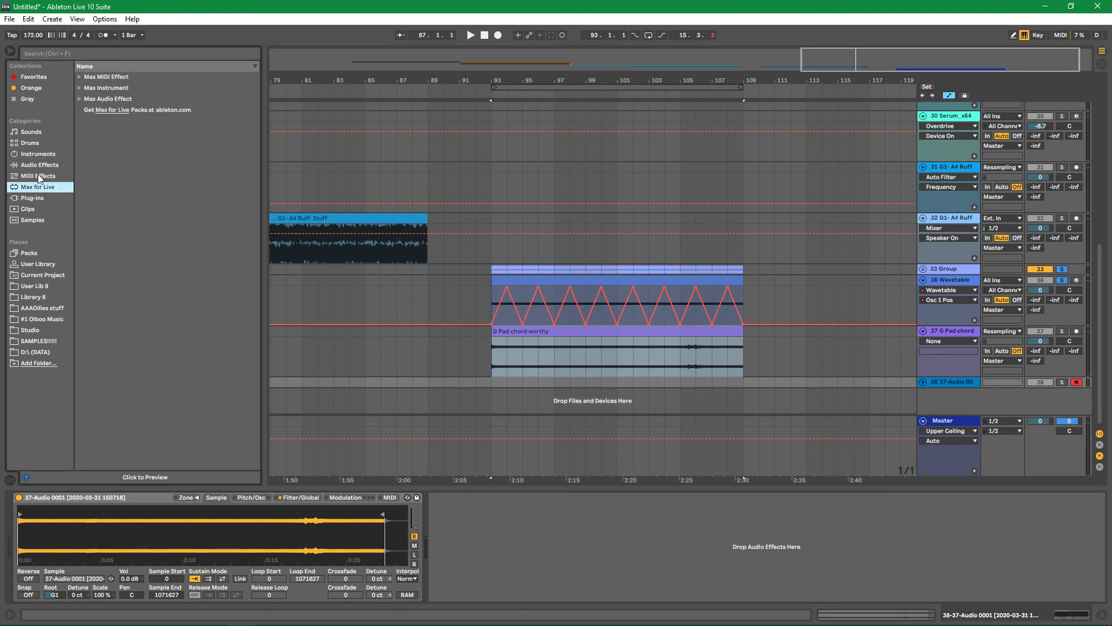
{"action": "left_click", "coordinate": [62, 143]}
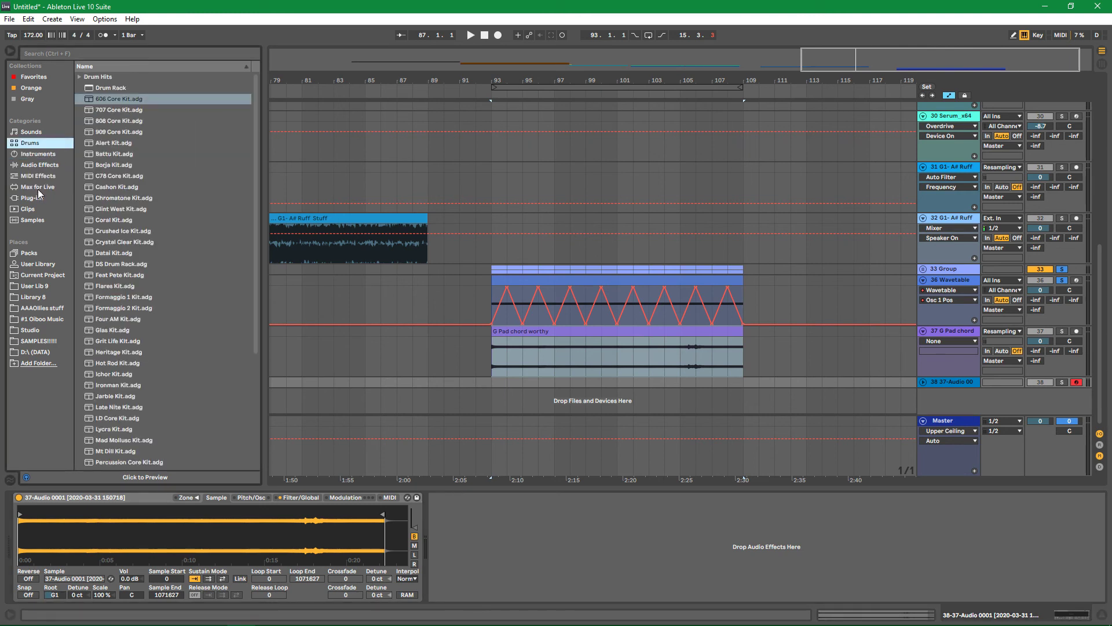
{"action": "left_click", "coordinate": [37, 176]}
{"action": "left_click", "coordinate": [79, 143]}
{"action": "scroll", "coordinate": [168, 234], "scroll_direction": "down", "scroll_amount": 1}
{"action": "scroll", "coordinate": [168, 236], "scroll_direction": "down", "scroll_amount": 5}
{"action": "left_click", "coordinate": [119, 188]}
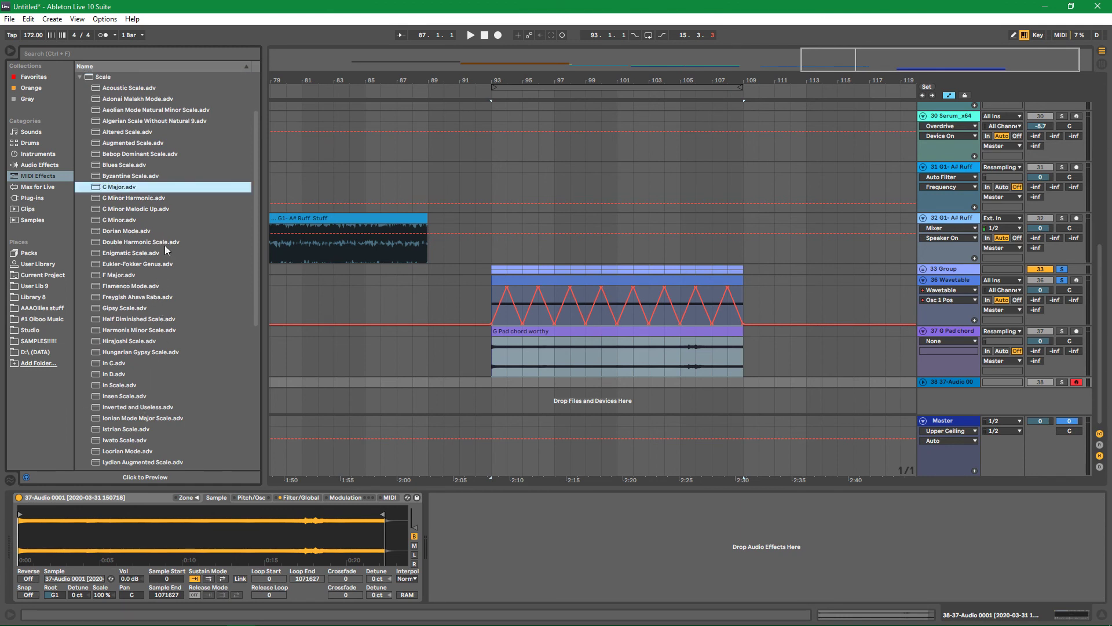
{"action": "left_click", "coordinate": [108, 231]}
{"action": "left_click_drag", "start_coordinate": [3, 499], "coordinate": [16, 525]}
{"action": "left_click_drag", "start_coordinate": [127, 520], "coordinate": [128, 514]}
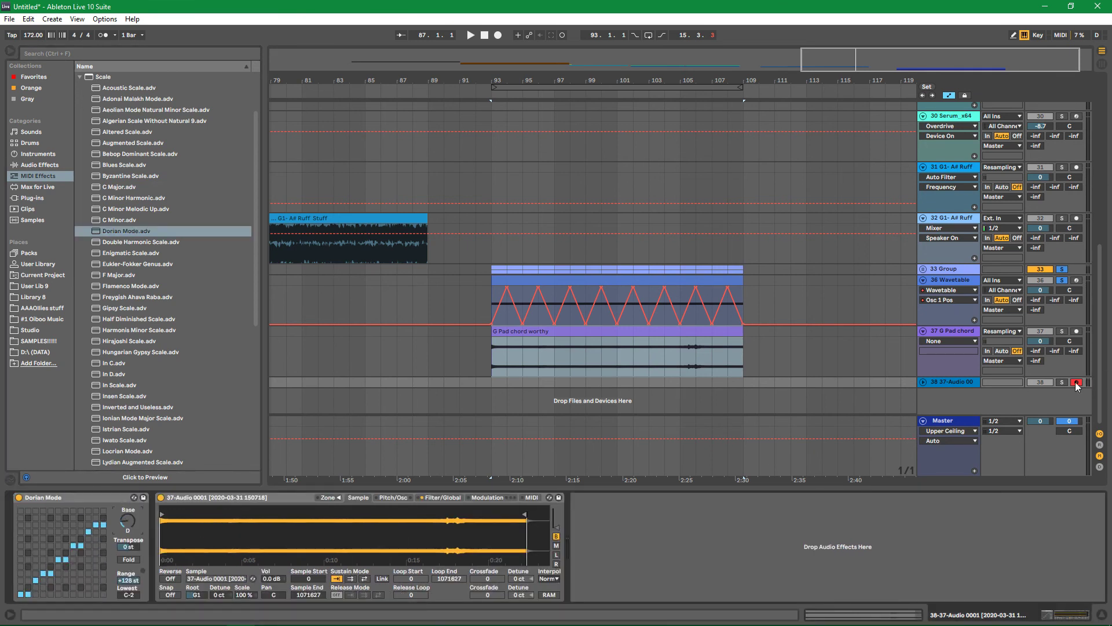
Unfold and solo the Sampler track, and play notes to audition the pad through the Dorian scale
{"action": "left_click", "coordinate": [923, 382]}
{"action": "left_click", "coordinate": [1062, 382]}
{"action": "scroll", "coordinate": [871, 377], "scroll_direction": "down", "scroll_amount": 1}
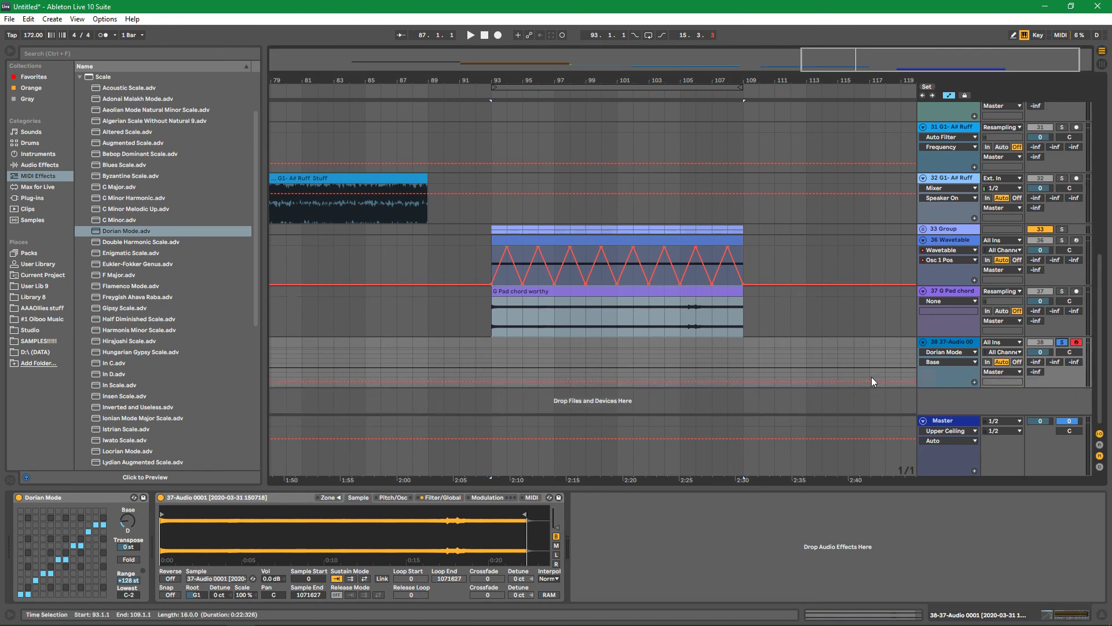
{"action": "key", "text": "a"}
{"action": "key", "text": "a"}
{"action": "key", "text": "a"}
{"action": "key", "text": "a"}
{"action": "key", "text": "a"}
{"action": "key", "text": "a"}
{"action": "key", "text": "a"}
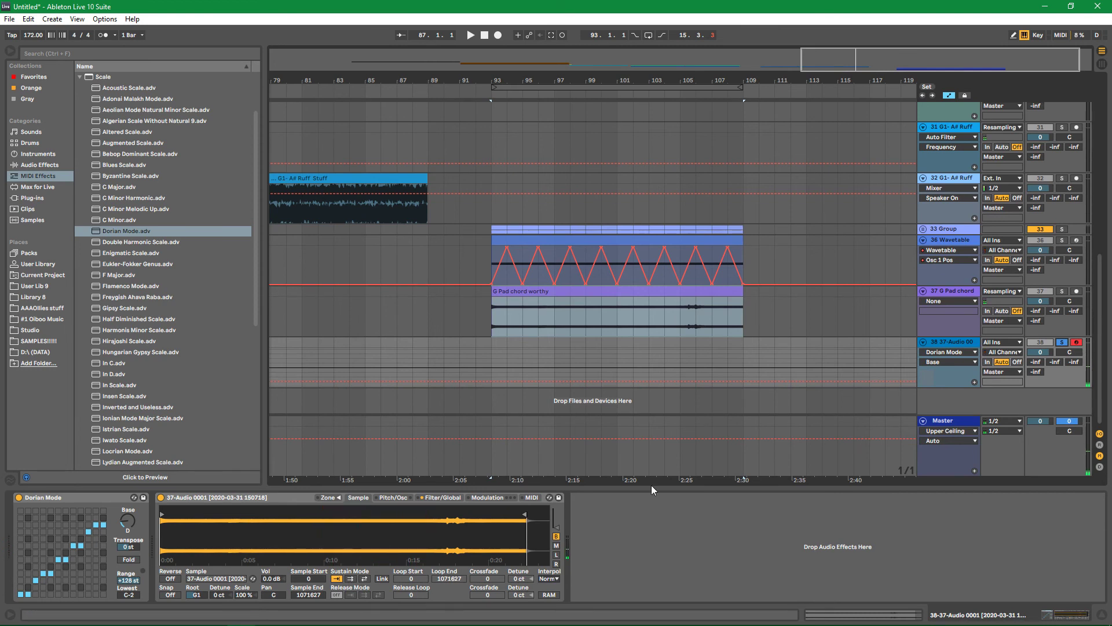
Try a later sample start in the Sampler, return it to 0, set the sample end to 25339 and use back-and-forth sustain looping
{"action": "mouse_move", "coordinate": [162, 514]}
{"action": "left_mouse_down"}
{"action": "mouse_move", "coordinate": [400, 514]}
{"action": "mouse_move", "coordinate": [449, 534]}
{"action": "left_mouse_up"}
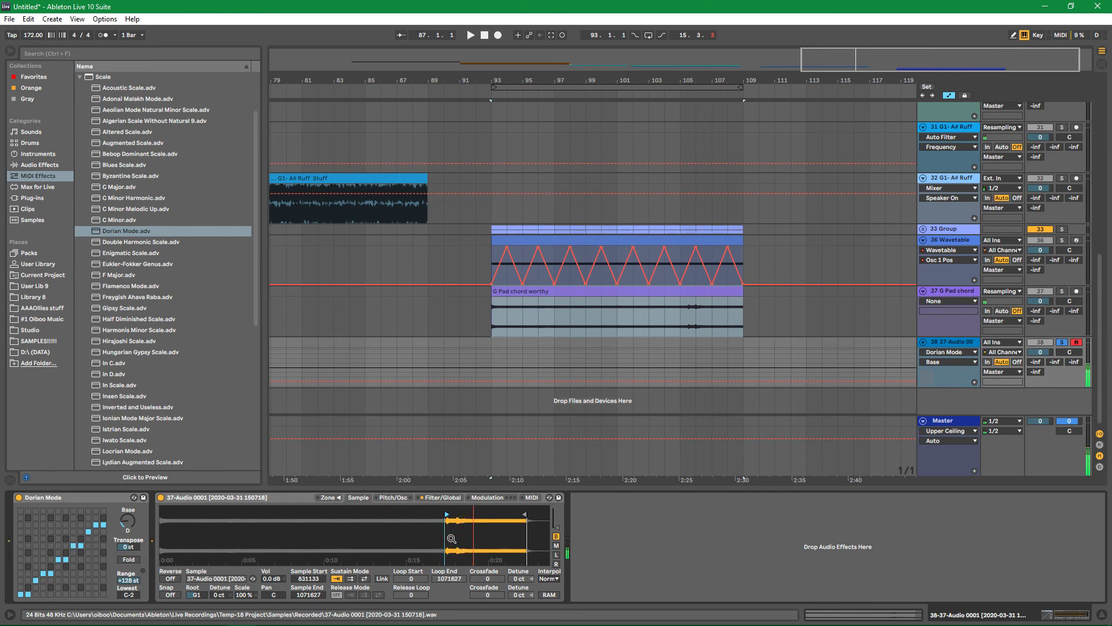
{"action": "left_click_drag", "start_coordinate": [447, 513], "coordinate": [161, 514]}
{"action": "left_click_drag", "start_coordinate": [524, 514], "coordinate": [164, 514]}
{"action": "left_click", "coordinate": [364, 579]}
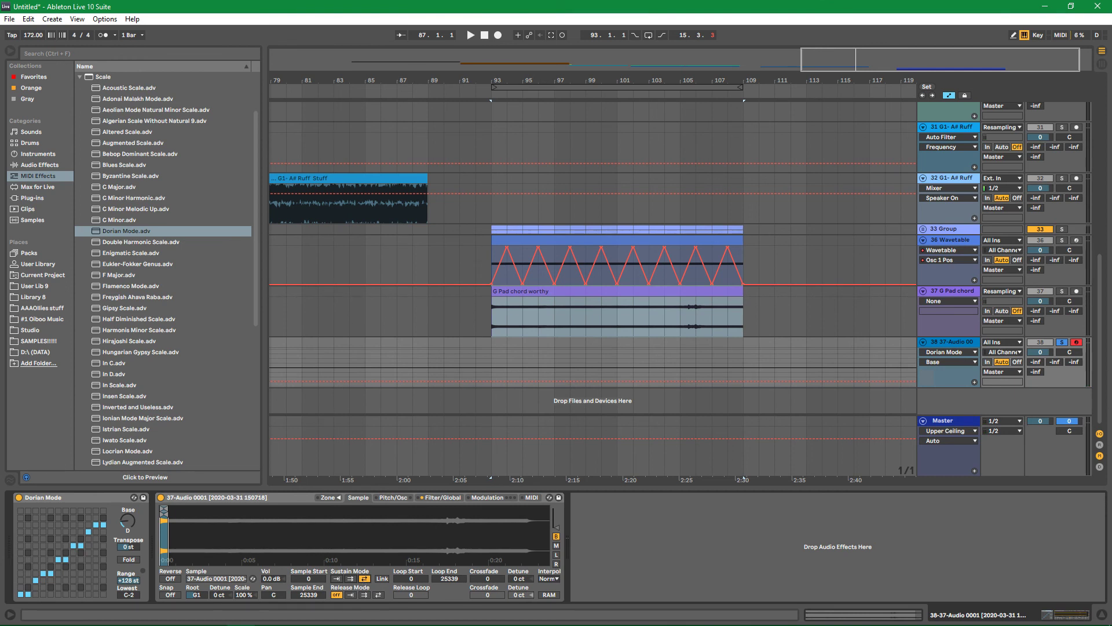
{"action": "mouse_move", "coordinate": [351, 625]}
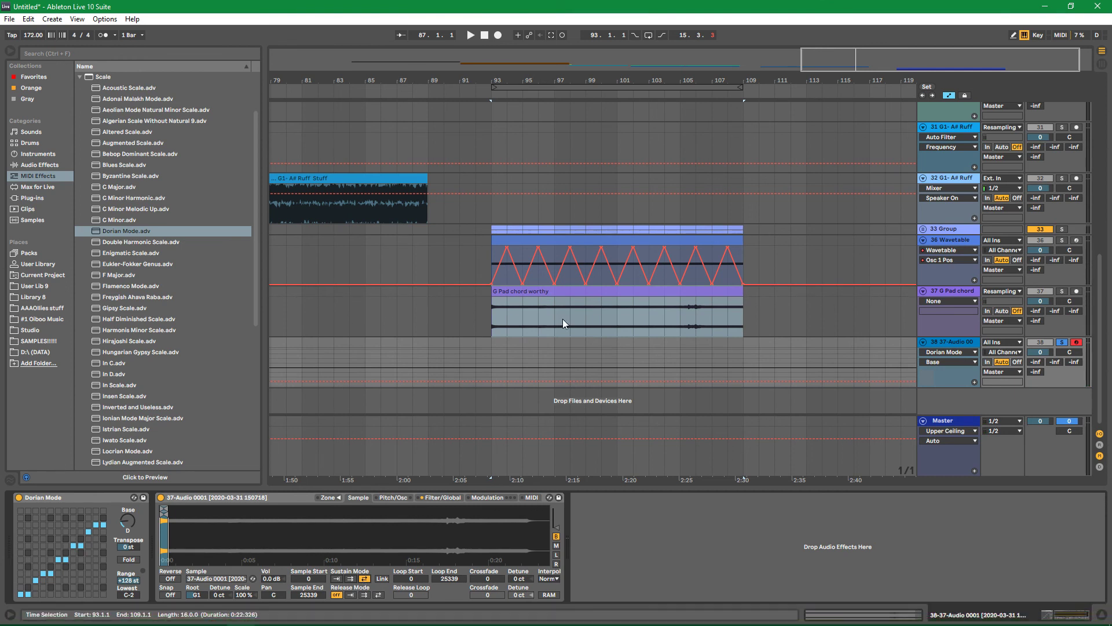
Copy the G Pad chord worthy clip onto a new audio track starting at bar 109
{"action": "left_click", "coordinate": [551, 295]}
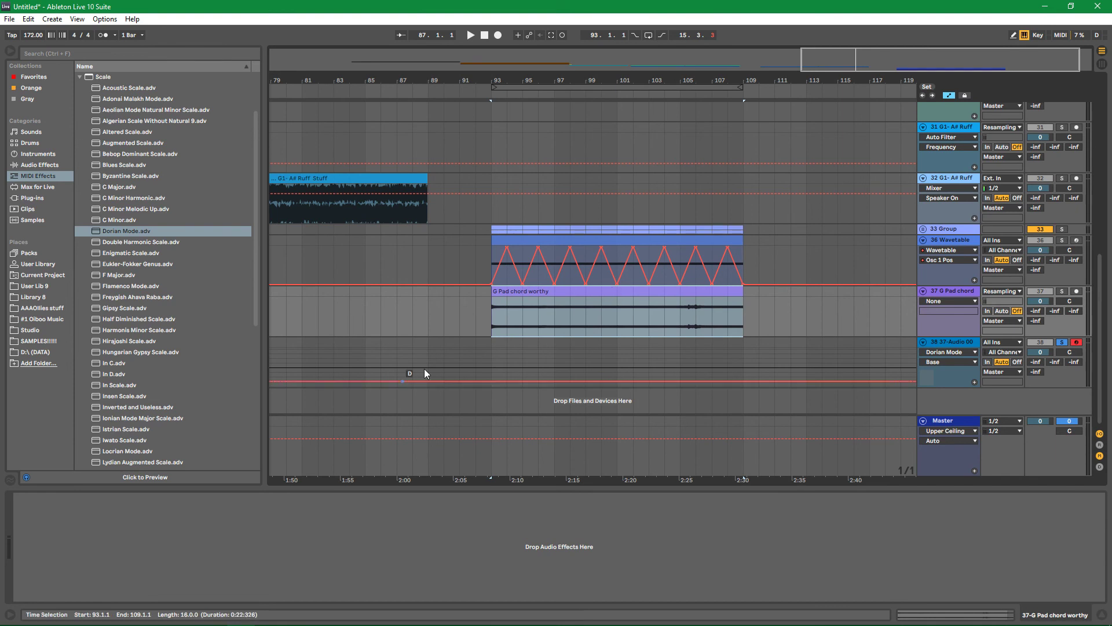
{"action": "double_click", "coordinate": [536, 295]}
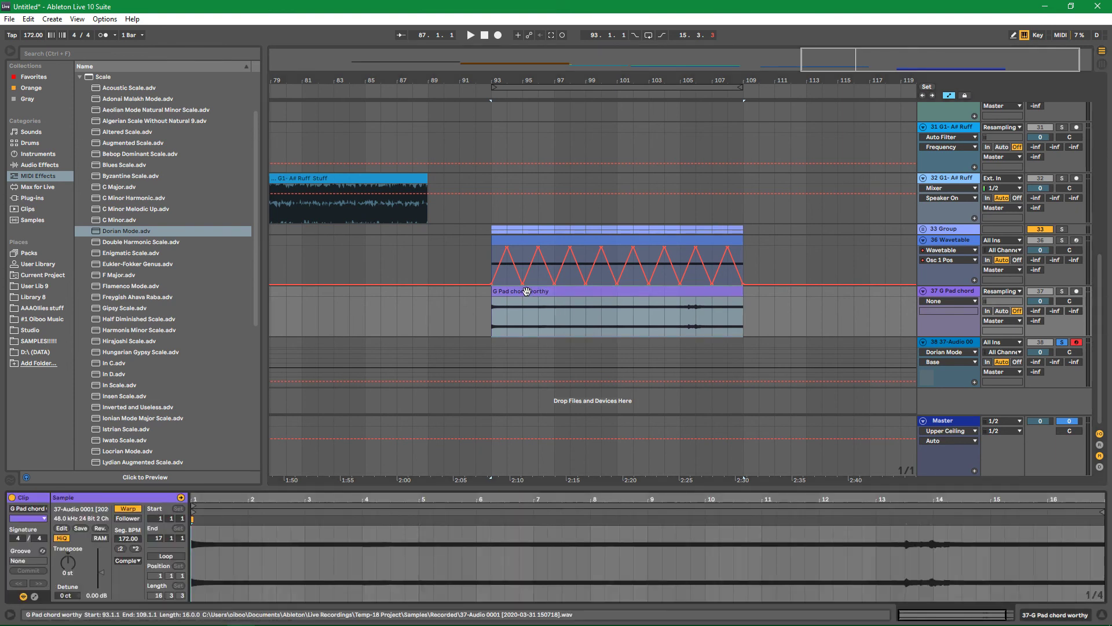
{"action": "left_click_drag", "start_coordinate": [537, 295], "coordinate": [772, 398]}
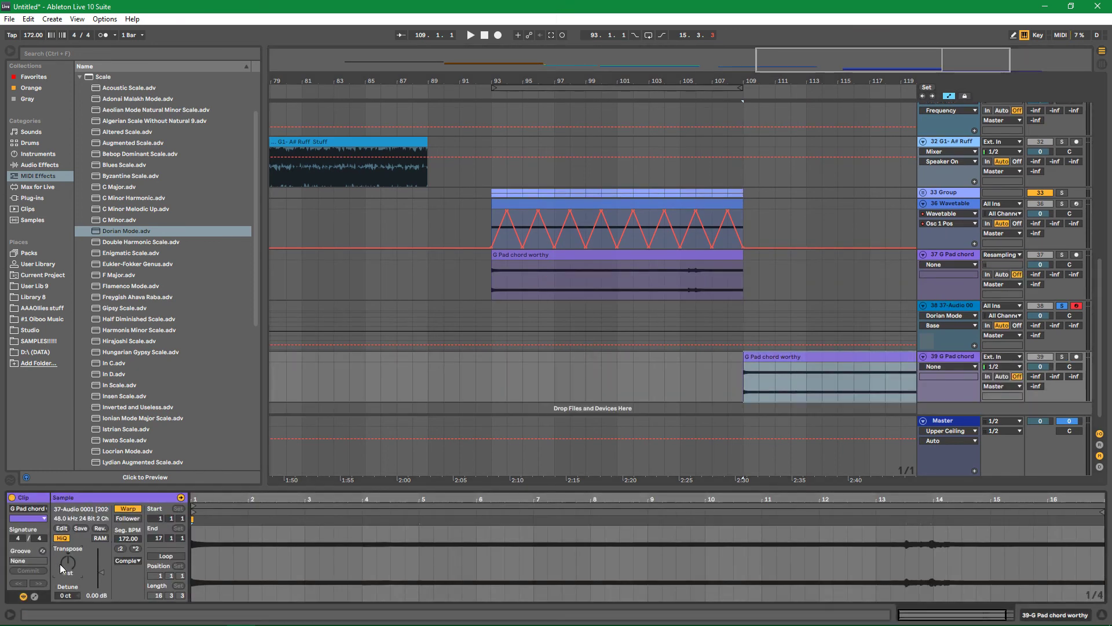
Solo the copied clip's track and transpose the clip to -24 st while auditioning it
{"action": "key", "text": "space"}
{"action": "left_click_drag", "start_coordinate": [61, 564], "coordinate": [60, 591]}
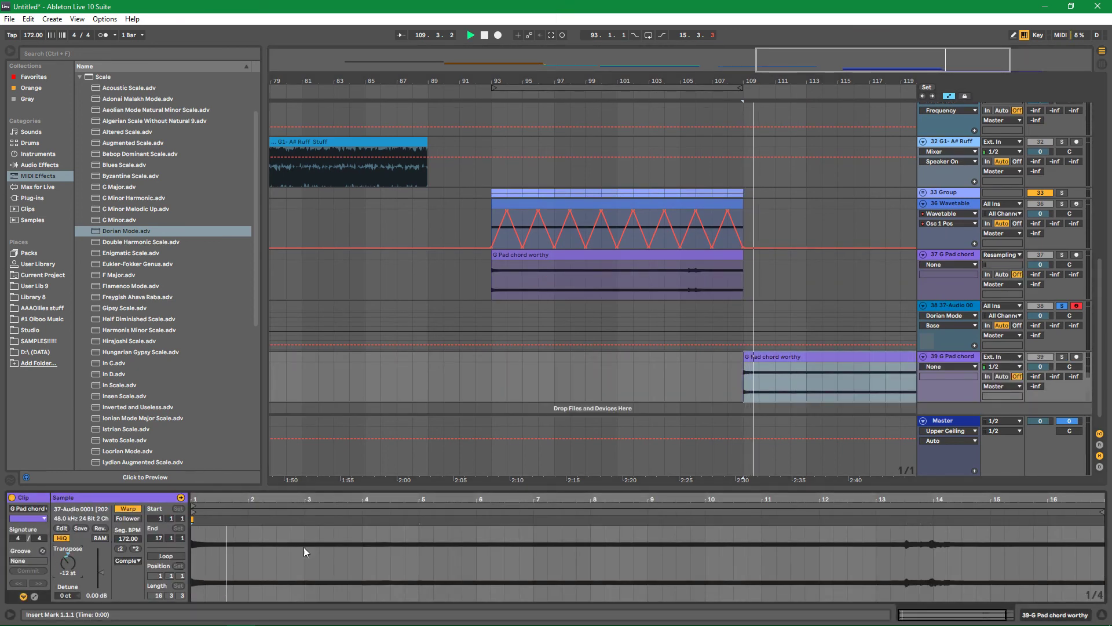
{"action": "left_click", "coordinate": [1062, 357]}
{"action": "key", "text": "space"}
{"action": "key", "text": "space"}
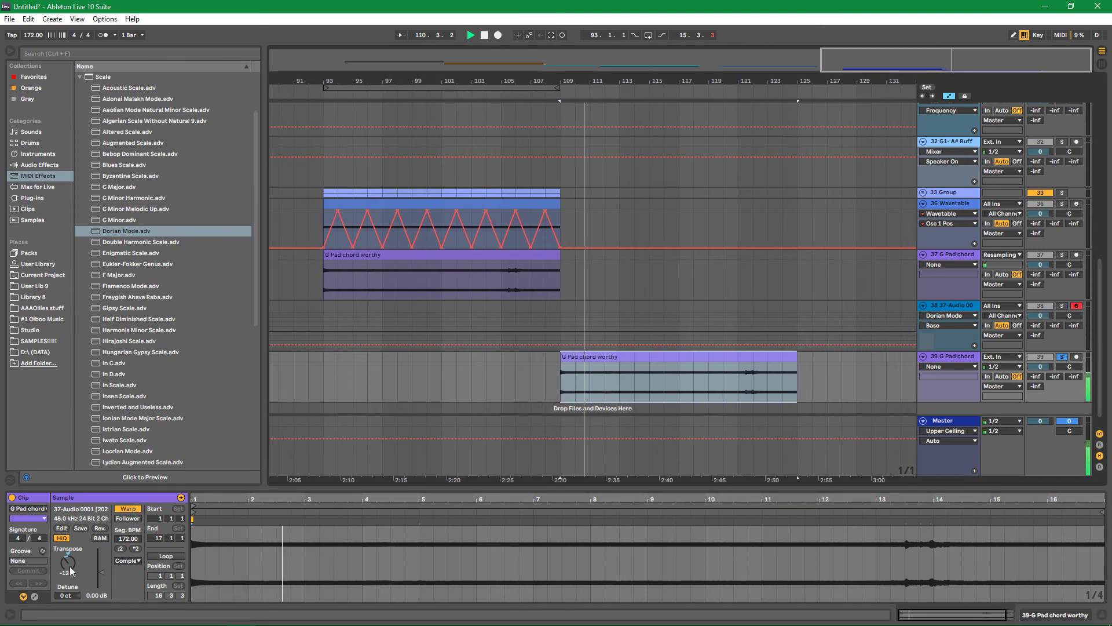
{"action": "left_click_drag", "start_coordinate": [69, 566], "coordinate": [70, 582]}
{"action": "key", "text": "space"}
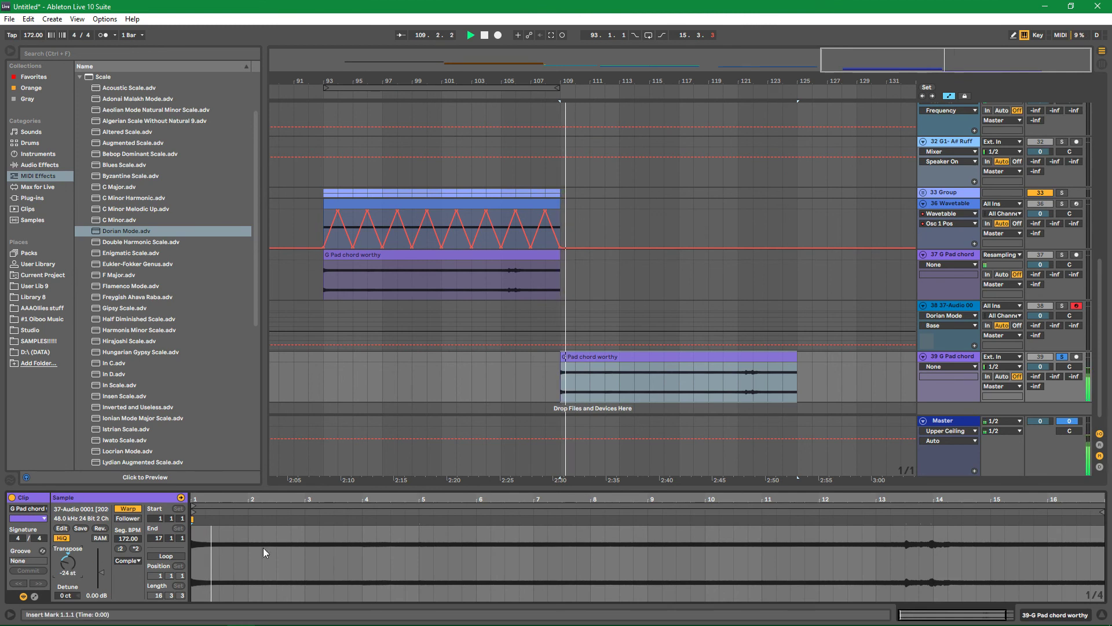
Switch the clip's warp mode to Complex Pro with formants at 12.50 and envelope at 40
{"action": "left_click", "coordinate": [138, 560]}
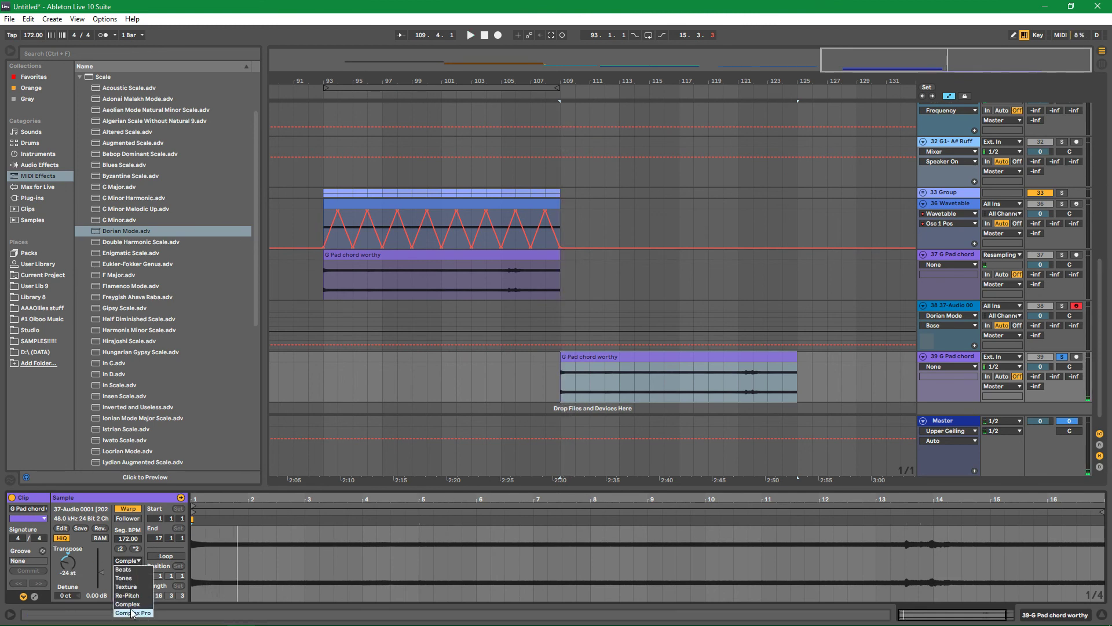
{"action": "left_click", "coordinate": [133, 612]}
{"action": "key", "text": "space"}
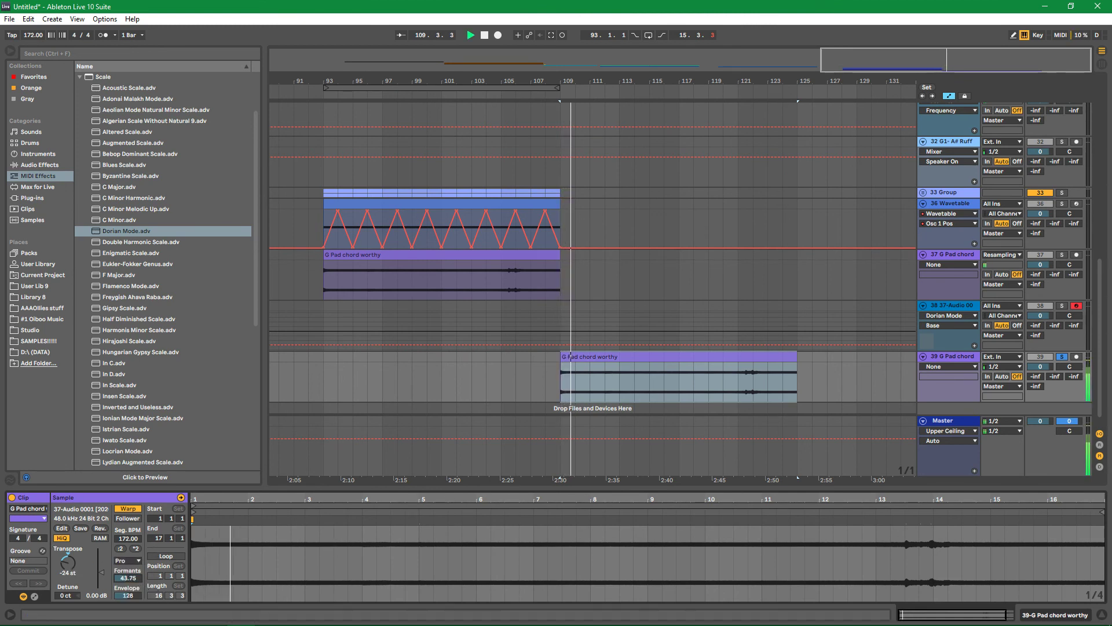
{"action": "mouse_move", "coordinate": [128, 595]}
{"action": "left_mouse_down"}
{"action": "mouse_move", "coordinate": [129, 606]}
{"action": "mouse_move", "coordinate": [133, 573]}
{"action": "mouse_move", "coordinate": [131, 583]}
{"action": "left_mouse_up"}
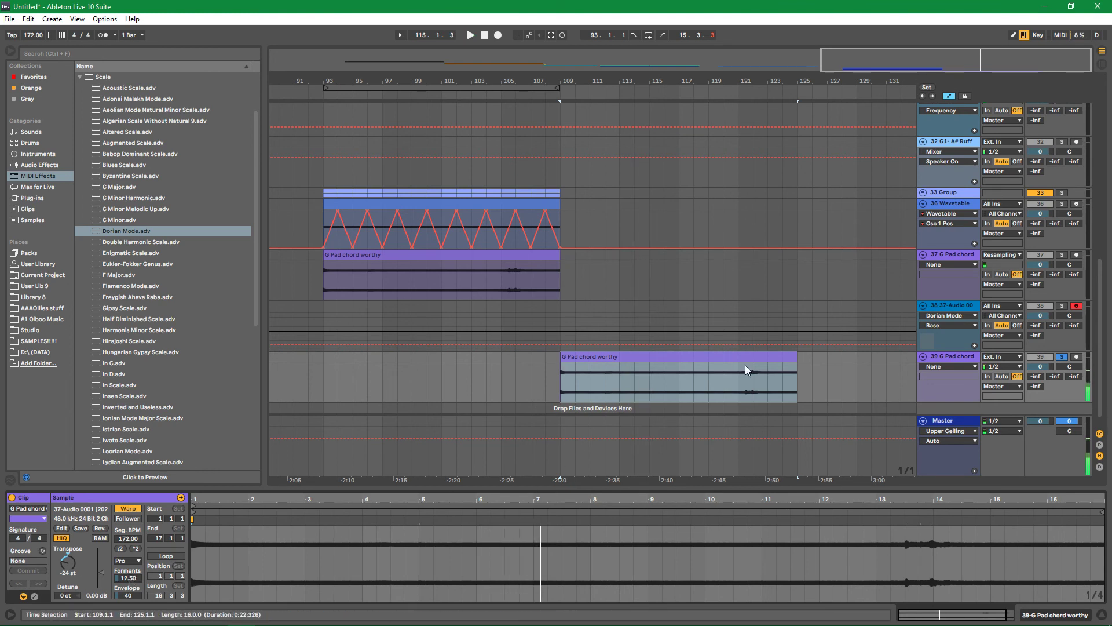
Duplicate the low pad track, transpose the duplicate's clip to 12 st, and solo it alongside the original for playback
{"action": "right_click", "coordinate": [950, 365]}
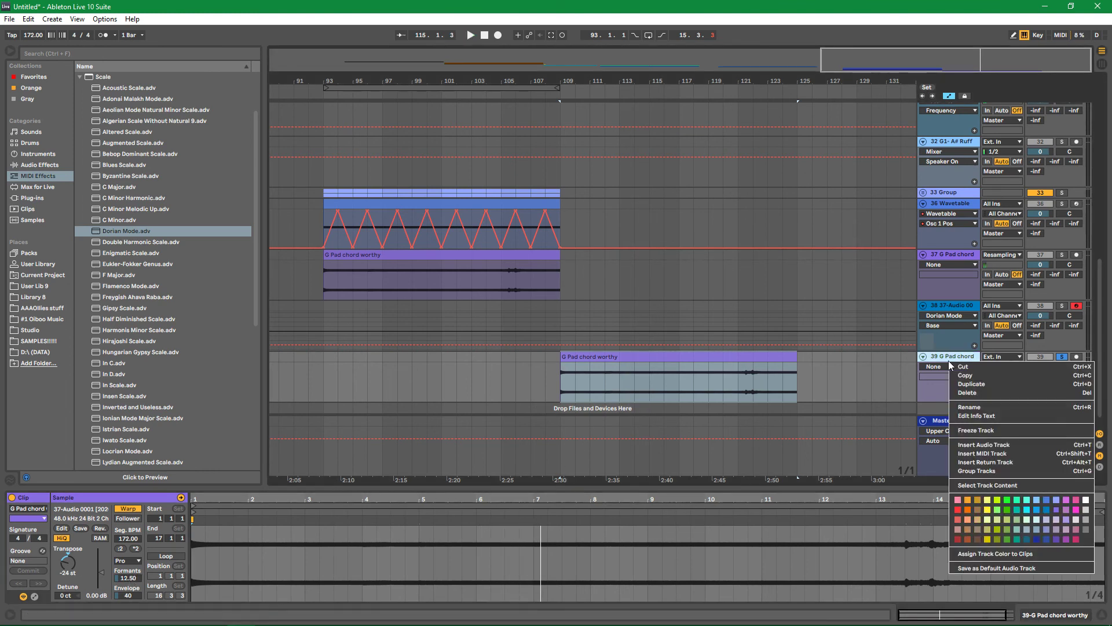
{"action": "left_click", "coordinate": [975, 385]}
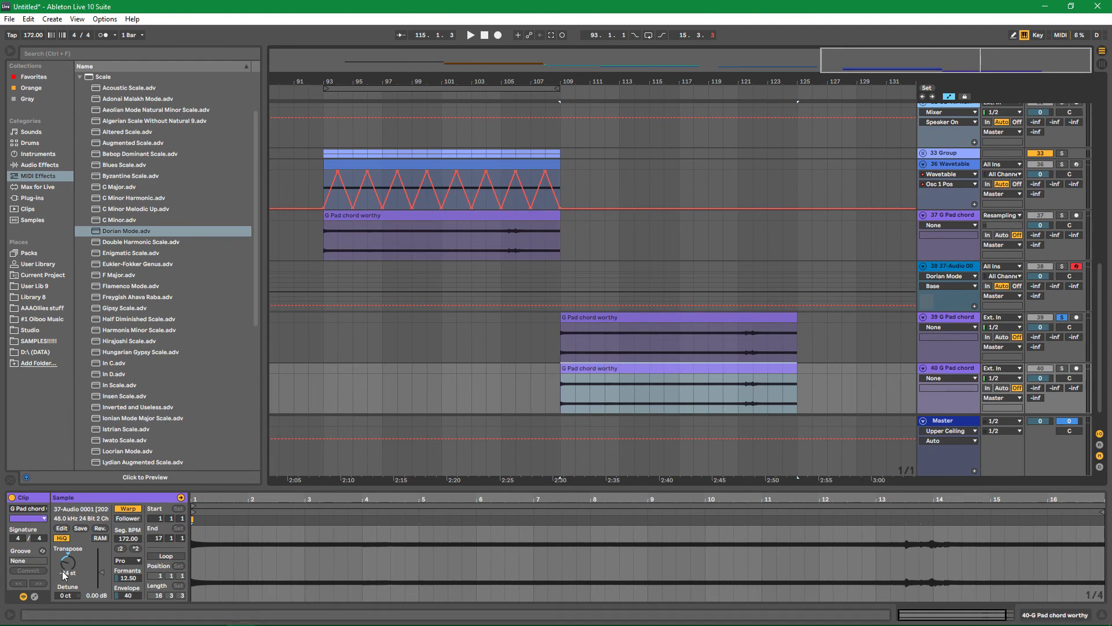
{"action": "left_click_drag", "start_coordinate": [70, 571], "coordinate": [69, 566]}
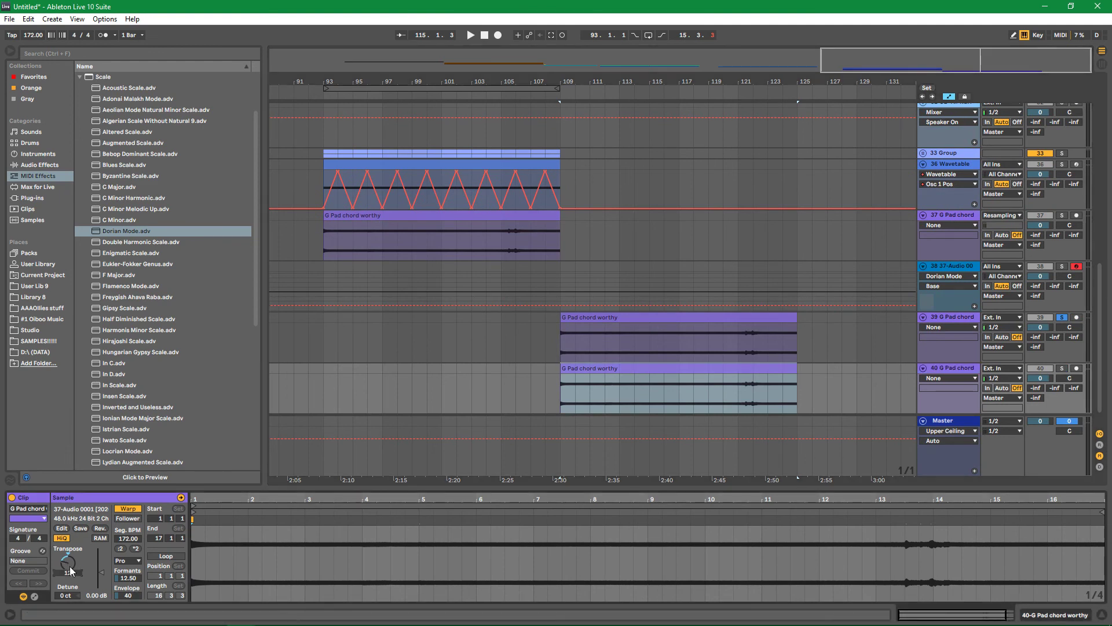
{"action": "key", "text": "space"}
{"action": "left_click", "coordinate": [1062, 368]}
{"action": "key", "text": "space"}
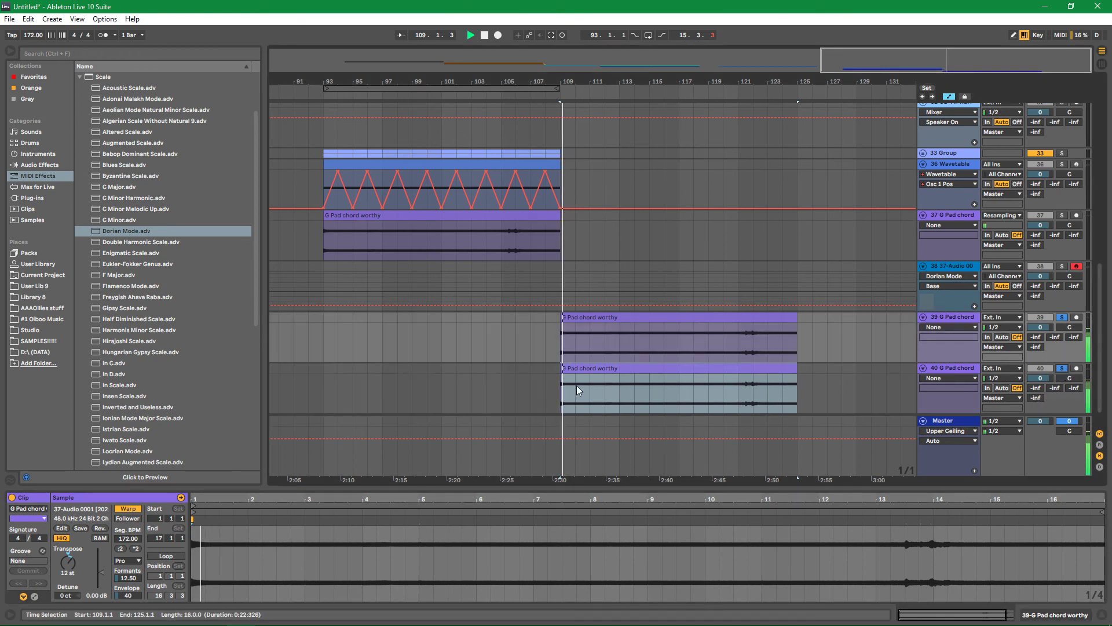
Set the high pad clip's formants to 63.28 and envelope to 124, and lower its track volume to -5.2 dB
{"action": "mouse_move", "coordinate": [132, 573]}
{"action": "left_mouse_down"}
{"action": "mouse_move", "coordinate": [128, 600]}
{"action": "mouse_move", "coordinate": [128, 573]}
{"action": "left_mouse_up"}
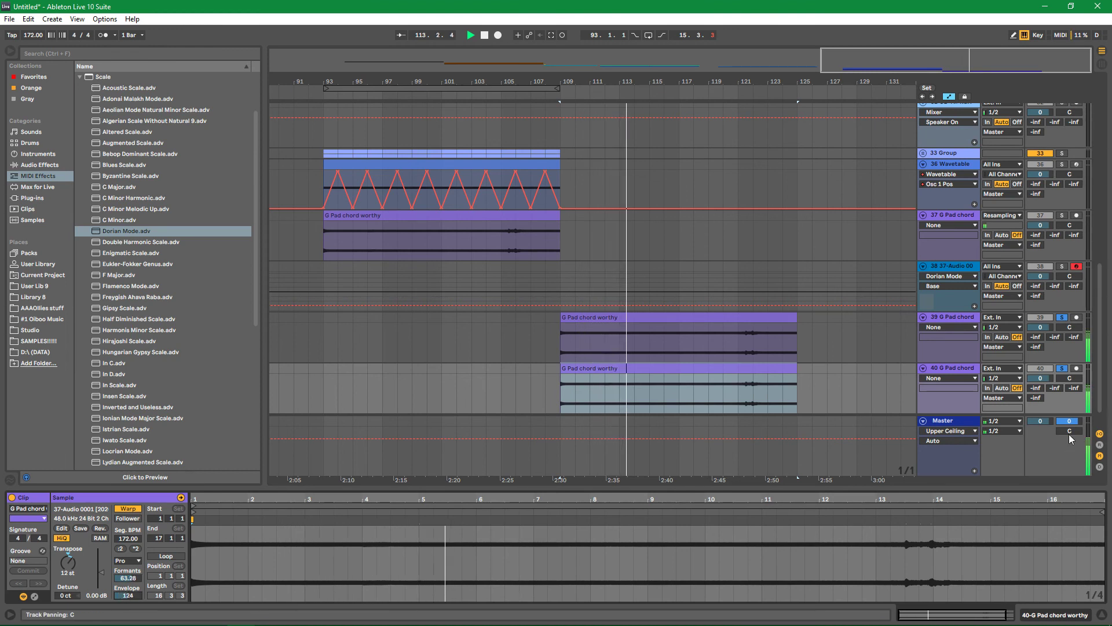
{"action": "mouse_move", "coordinate": [1041, 378]}
{"action": "left_mouse_down"}
{"action": "mouse_move", "coordinate": [1040, 392]}
{"action": "mouse_move", "coordinate": [1045, 382]}
{"action": "left_mouse_up"}
{"action": "key", "text": "space"}
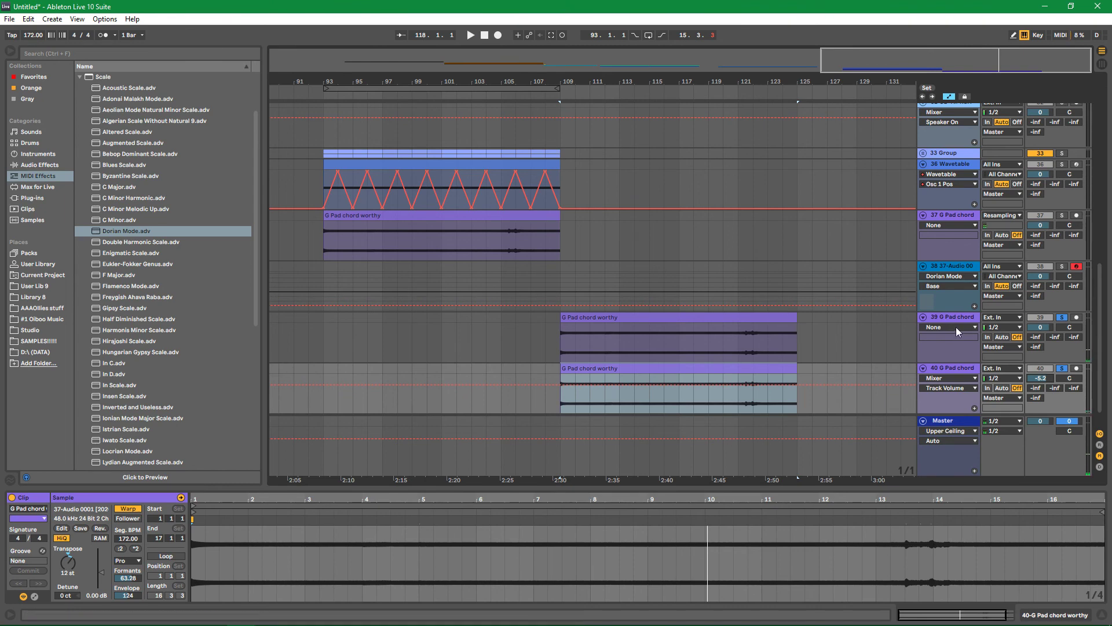
Duplicate the low -24 st pad track and rename the duplicate's clip as 7th
{"action": "right_click", "coordinate": [935, 323]}
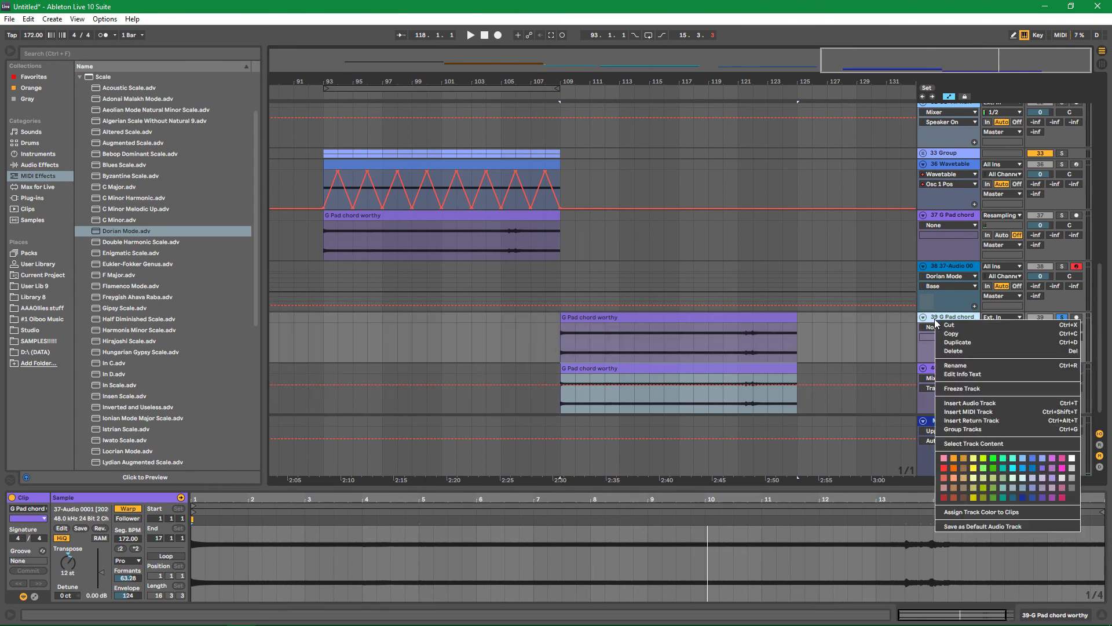
{"action": "left_click", "coordinate": [971, 343]}
{"action": "key", "text": "ctrl+d"}
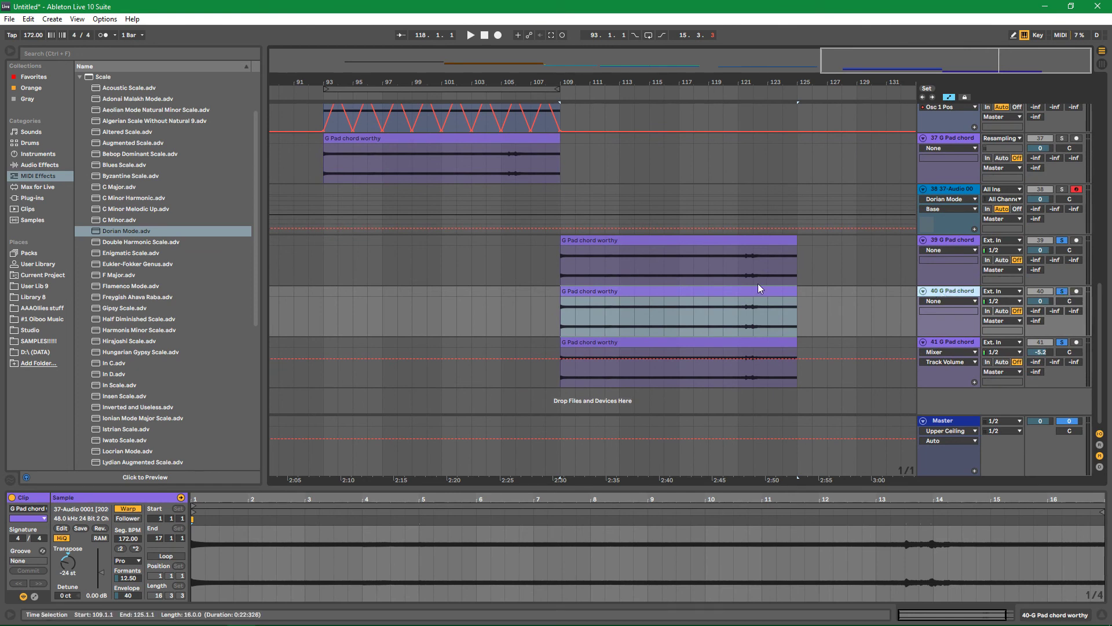
{"action": "key", "text": "ctrl+r"}
{"action": "type", "text": "7th"}
{"action": "key", "text": "Return"}
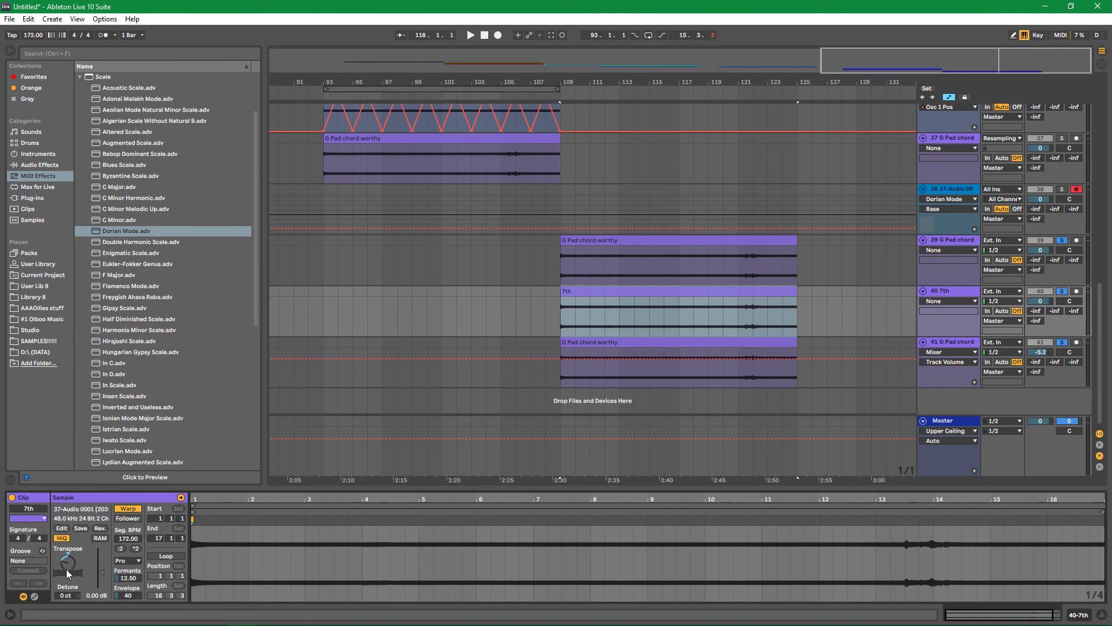
Try transposing the 7th clip to -14 st and -2 st, auditioning each against the other pads
{"action": "type", "text": "14"}
{"action": "key", "text": "Return"}
{"action": "key", "text": "space"}
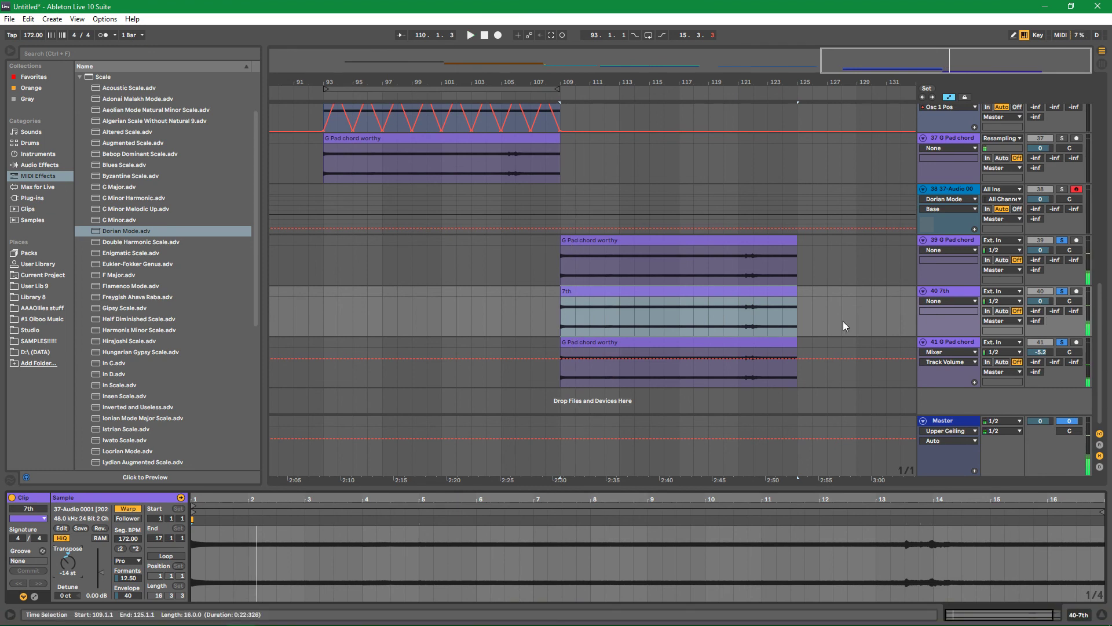
{"action": "left_click", "coordinate": [1041, 301]}
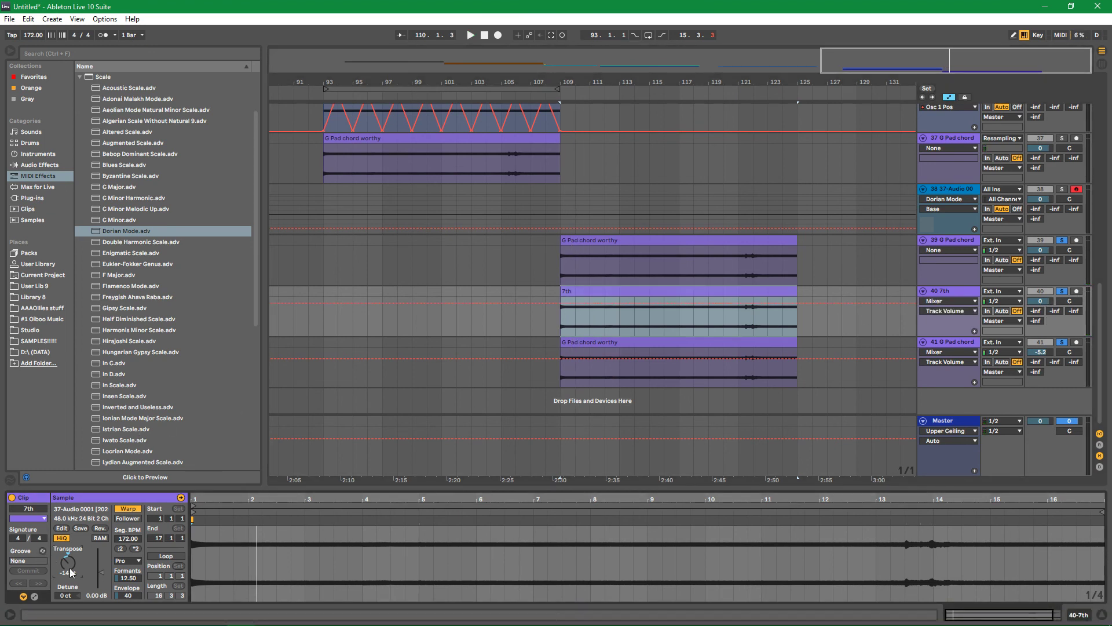
{"action": "left_click", "coordinate": [70, 572]}
{"action": "type", "text": "-2"}
{"action": "key", "text": "Return"}
{"action": "key", "text": "space"}
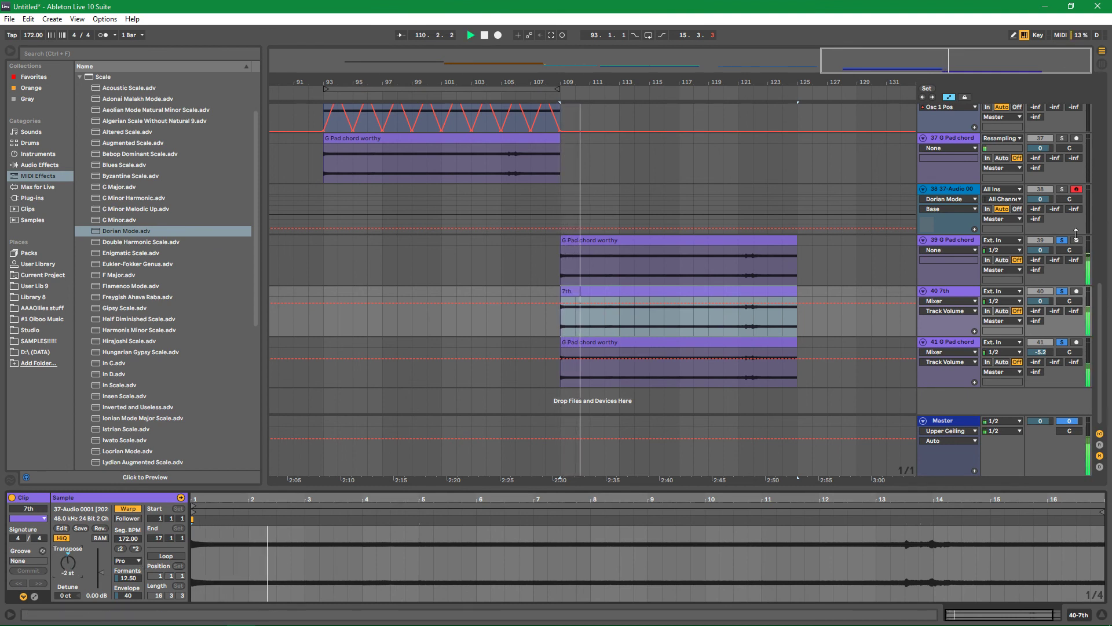
Lower the 7th track's volume to -12.8 dB, transpose its clip to 10 st and play the layered pads
{"action": "left_click_drag", "start_coordinate": [1041, 301], "coordinate": [1041, 320]}
{"action": "key", "text": "space"}
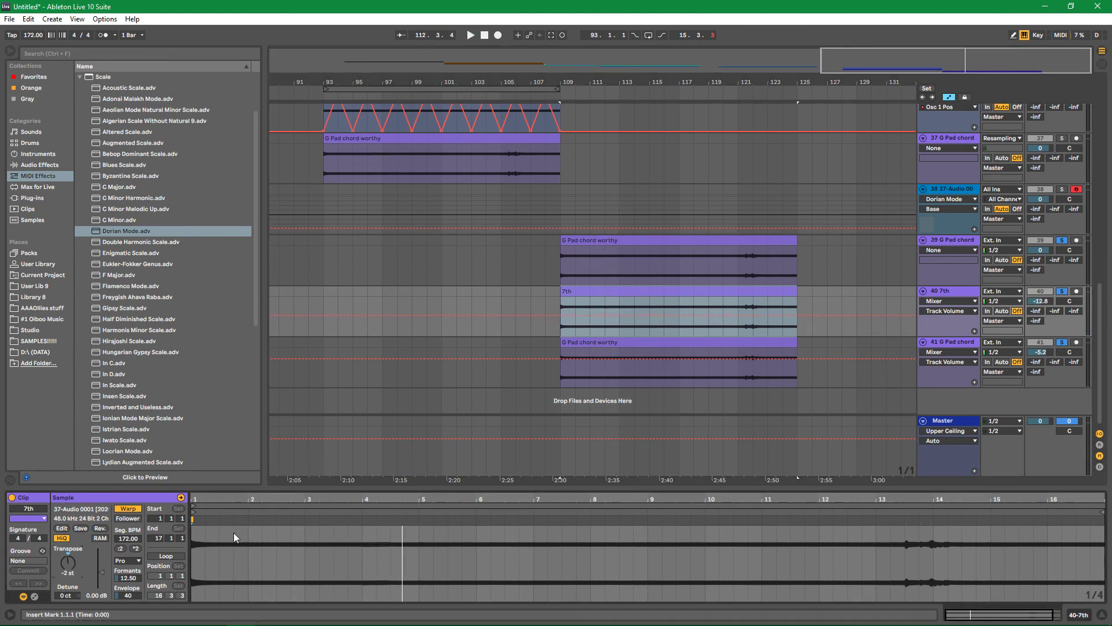
{"action": "type", "text": "10"}
{"action": "key", "text": "Return"}
{"action": "key", "text": "space"}
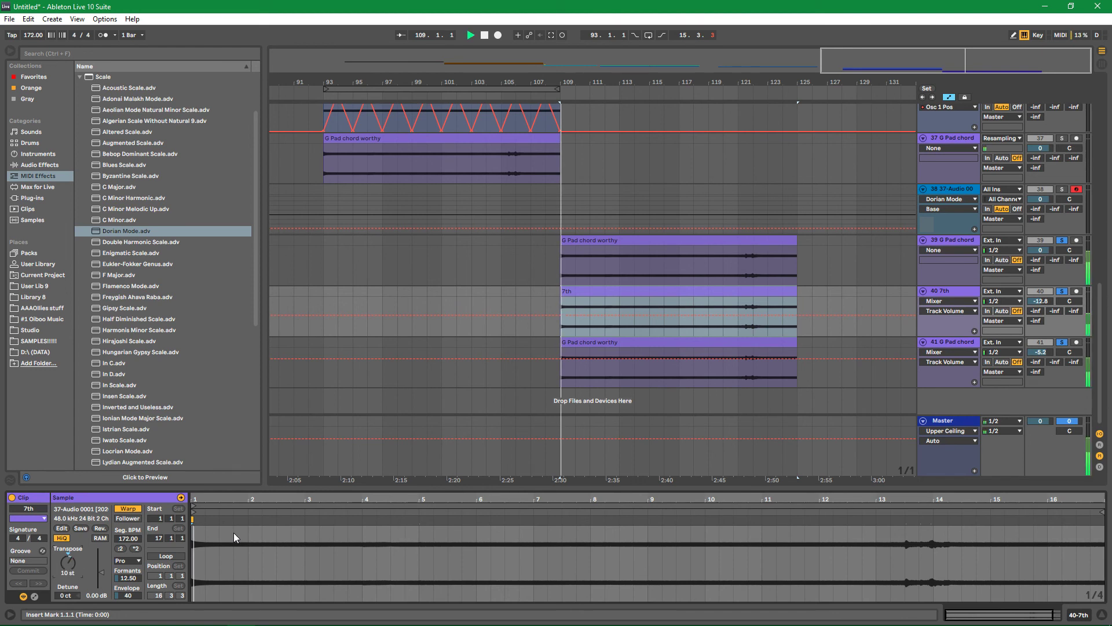
Solo the 7th track together with the other two pads and lower its volume to -17.6 dB
{"action": "left_click", "coordinate": [1062, 293]}
{"action": "left_click", "coordinate": [1061, 293]}
{"action": "left_click", "coordinate": [1062, 240], "text": "ctrl"}
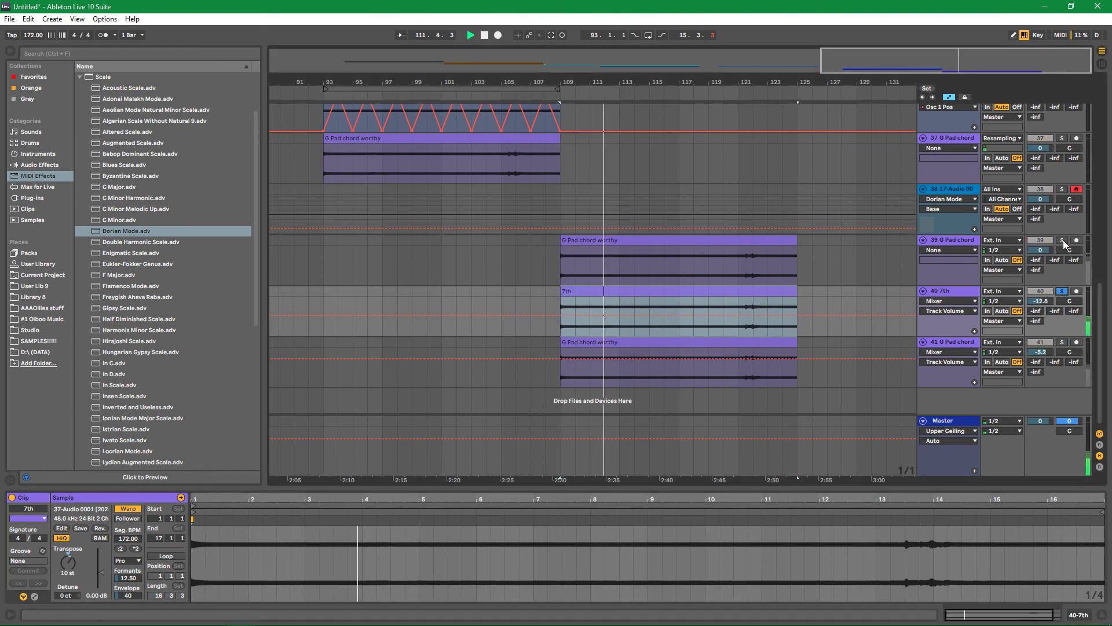
{"action": "left_click", "coordinate": [1064, 342], "text": "ctrl"}
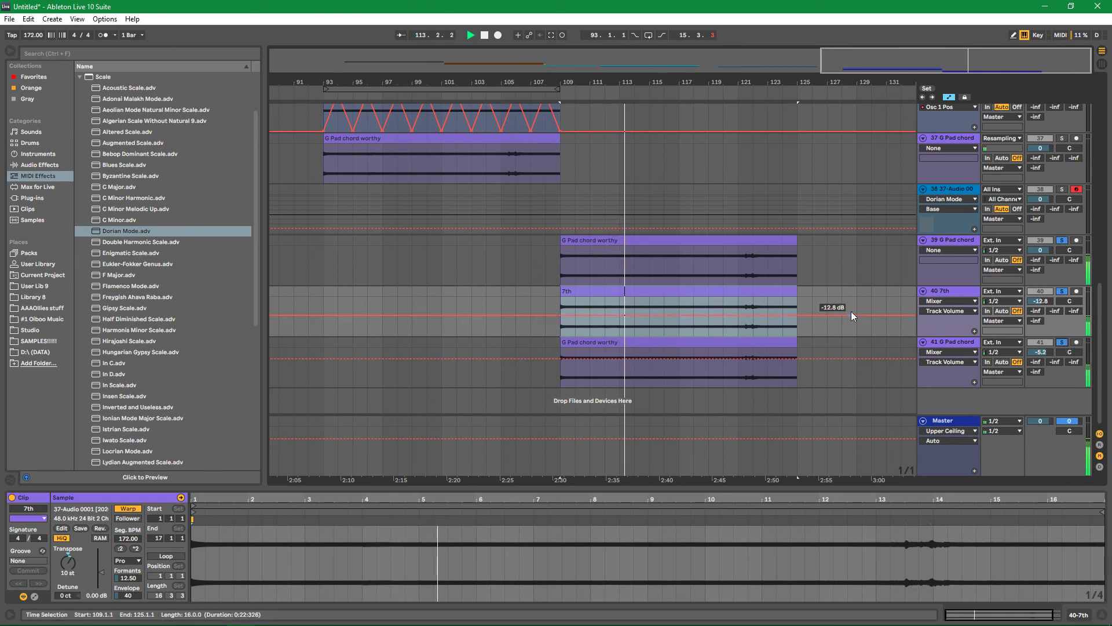
{"action": "left_click_drag", "start_coordinate": [1038, 301], "coordinate": [1039, 319]}
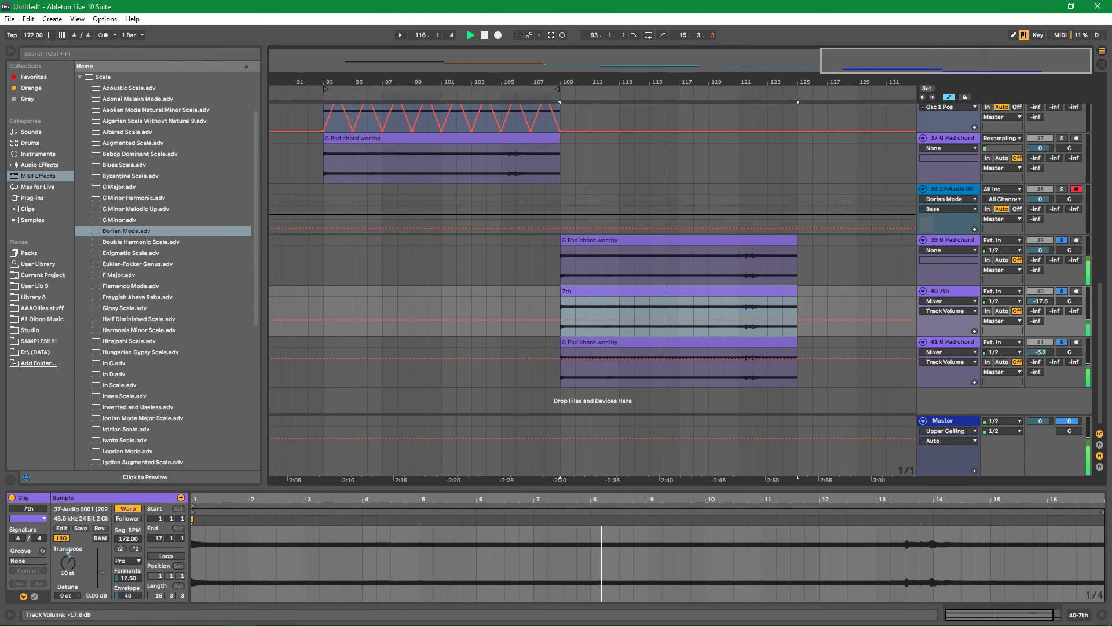
{"action": "left_click", "coordinate": [798, 307]}
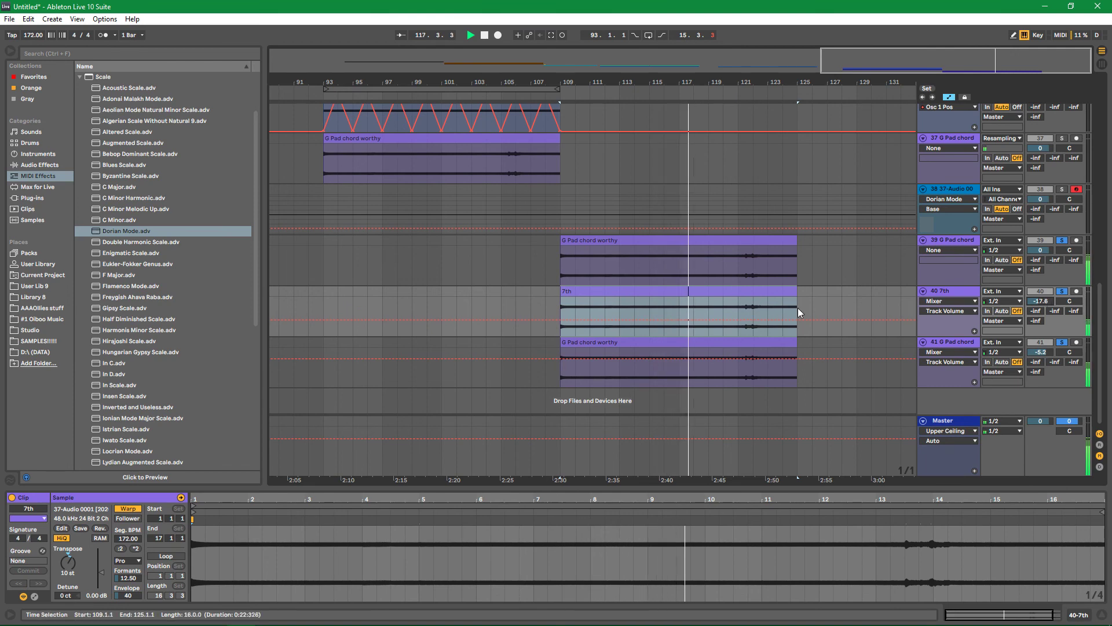
Insert an empty 20-bar MIDI clip at bar 109 on the sub + white noise track
{"action": "scroll", "coordinate": [830, 269], "scroll_direction": "up", "scroll_amount": 5}
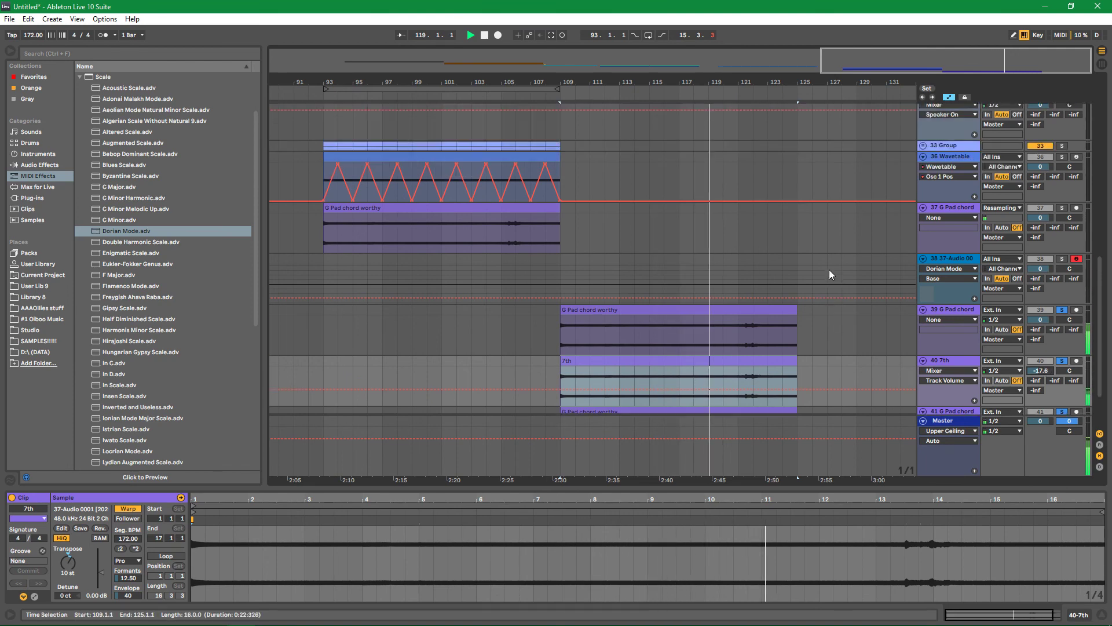
{"action": "scroll", "coordinate": [829, 274], "scroll_direction": "up", "scroll_amount": 4}
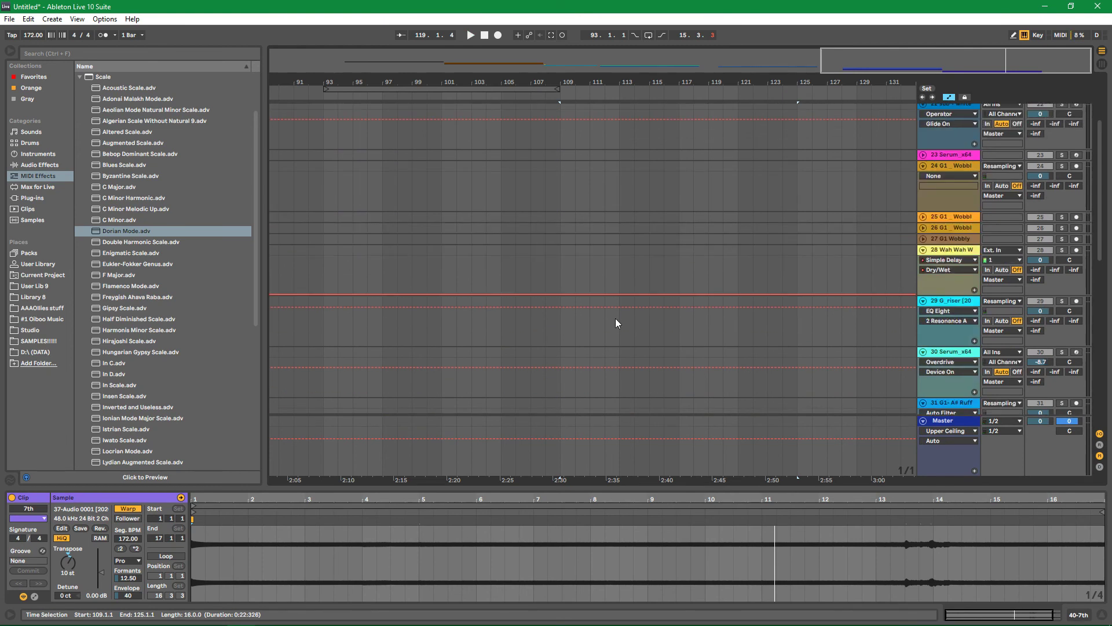
{"action": "scroll", "coordinate": [619, 315], "scroll_direction": "up", "scroll_amount": 1}
{"action": "scroll", "coordinate": [624, 312], "scroll_direction": "up", "scroll_amount": 1}
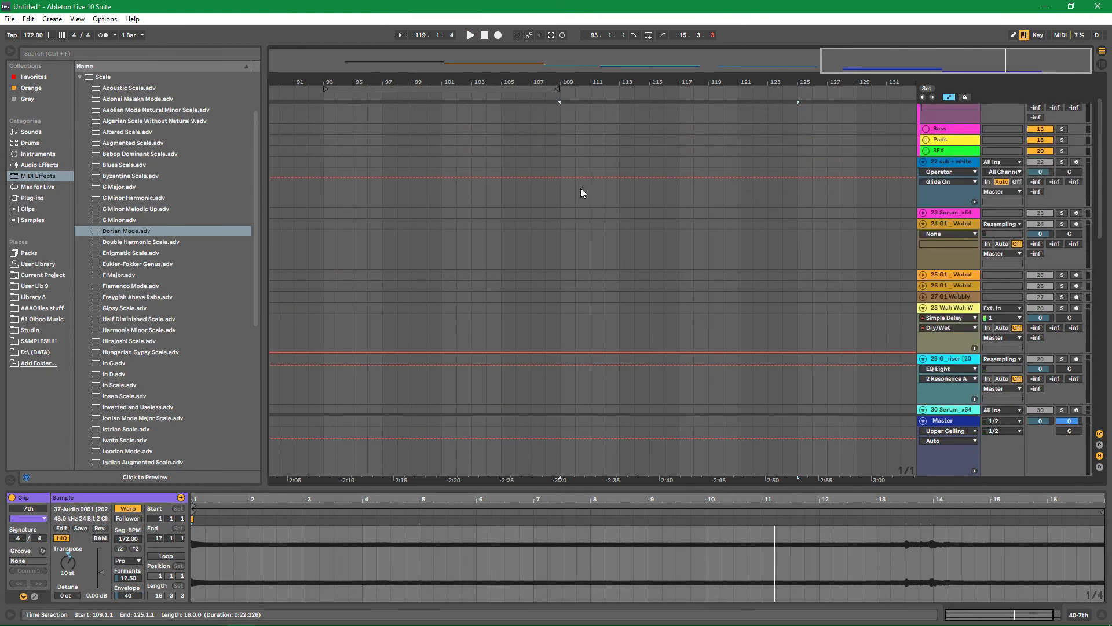
{"action": "left_click_drag", "start_coordinate": [559, 159], "coordinate": [696, 165]}
{"action": "key", "text": "ctrl+shift+m"}
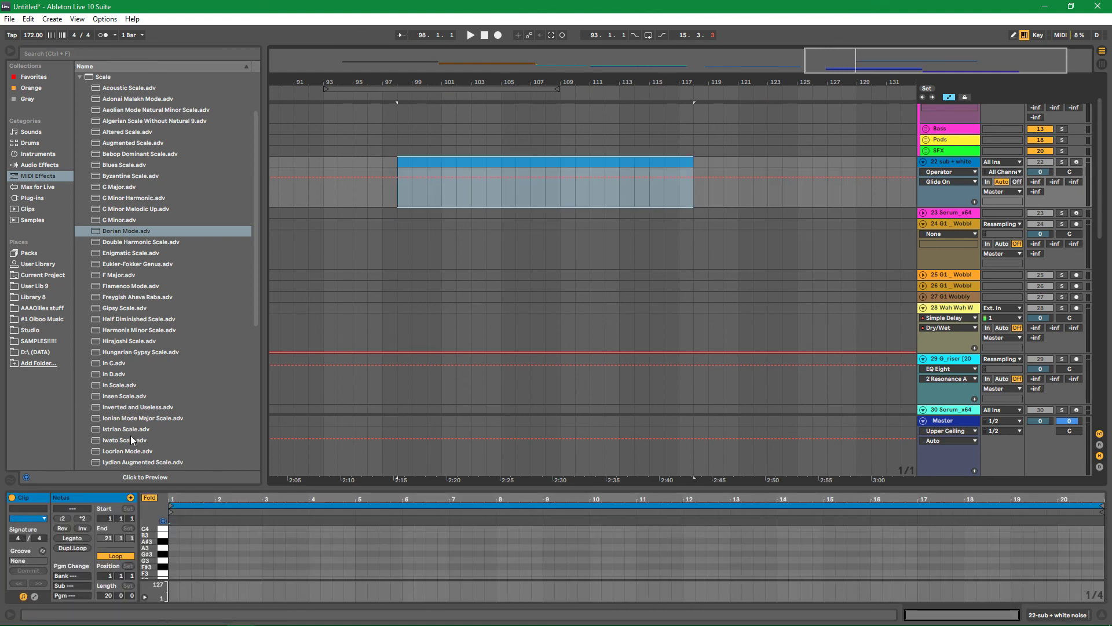
{"action": "key", "text": "ctrl+z"}
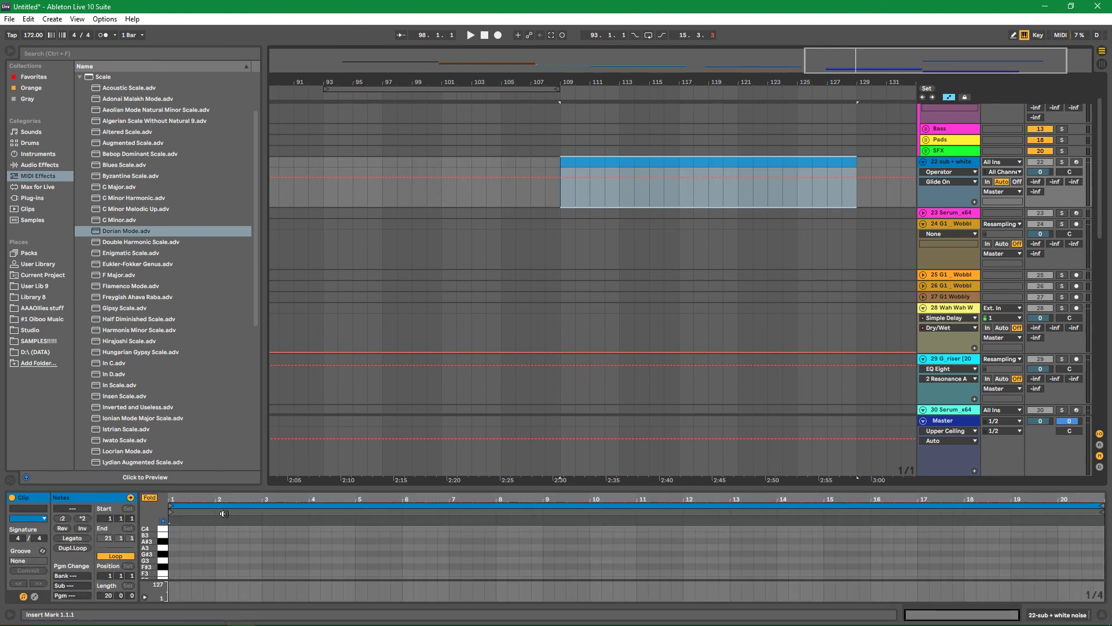
Fill the new sub clip with one long G2 note spanning its full length
{"action": "left_click_drag", "start_coordinate": [223, 491], "coordinate": [222, 290]}
{"action": "left_click", "coordinate": [170, 406]}
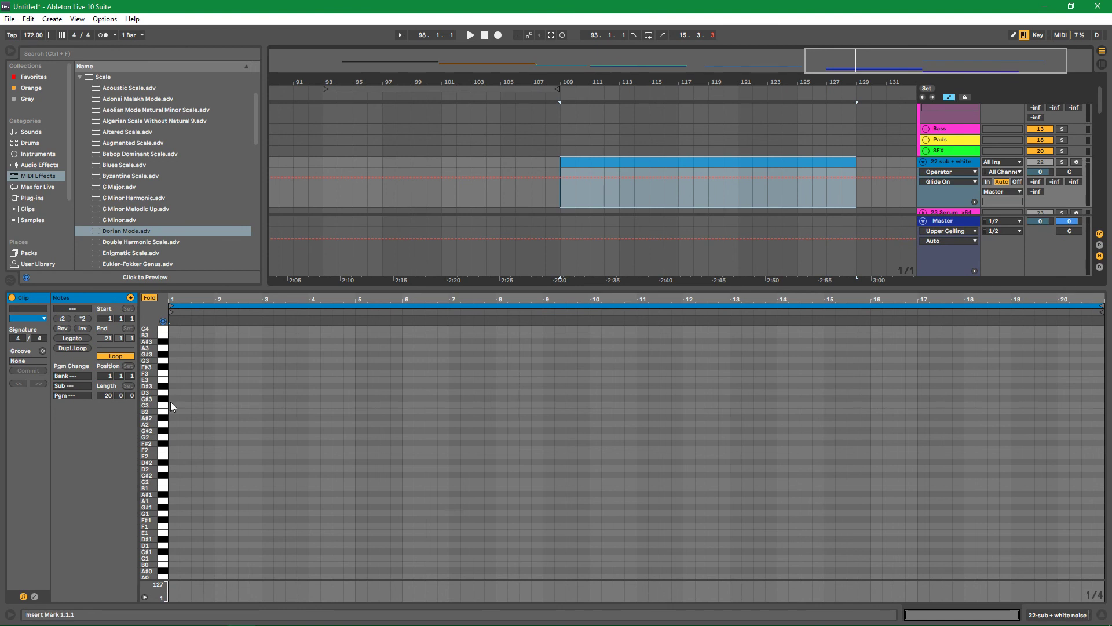
{"action": "double_click", "coordinate": [173, 362]}
{"action": "left_click", "coordinate": [179, 360]}
{"action": "left_click_drag", "start_coordinate": [178, 360], "coordinate": [1031, 355]}
{"action": "key", "text": "shift+Down"}
Solo the sub + white noise track with the pads and audition them together from bar 109
{"action": "key", "text": "space"}
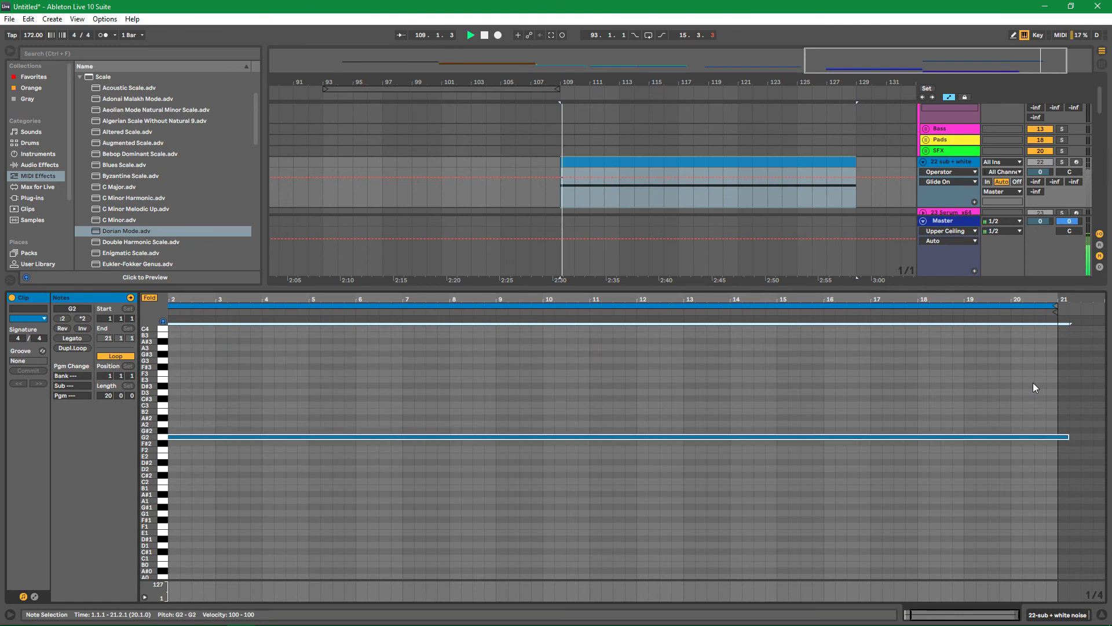
{"action": "key", "text": "space"}
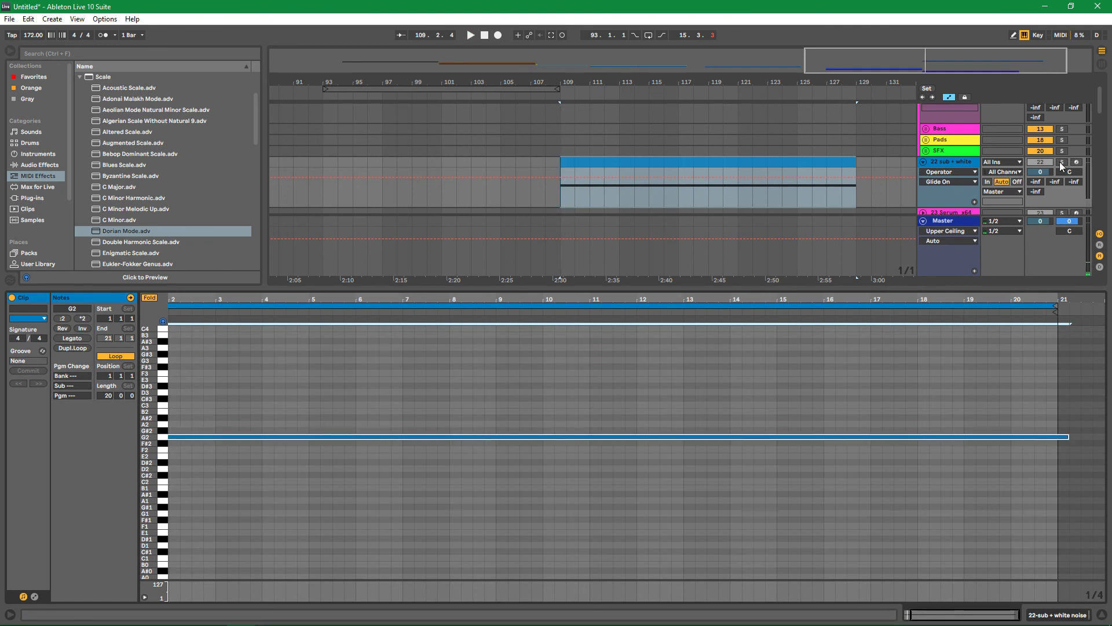
{"action": "left_click", "coordinate": [1061, 162]}
{"action": "key", "text": "space"}
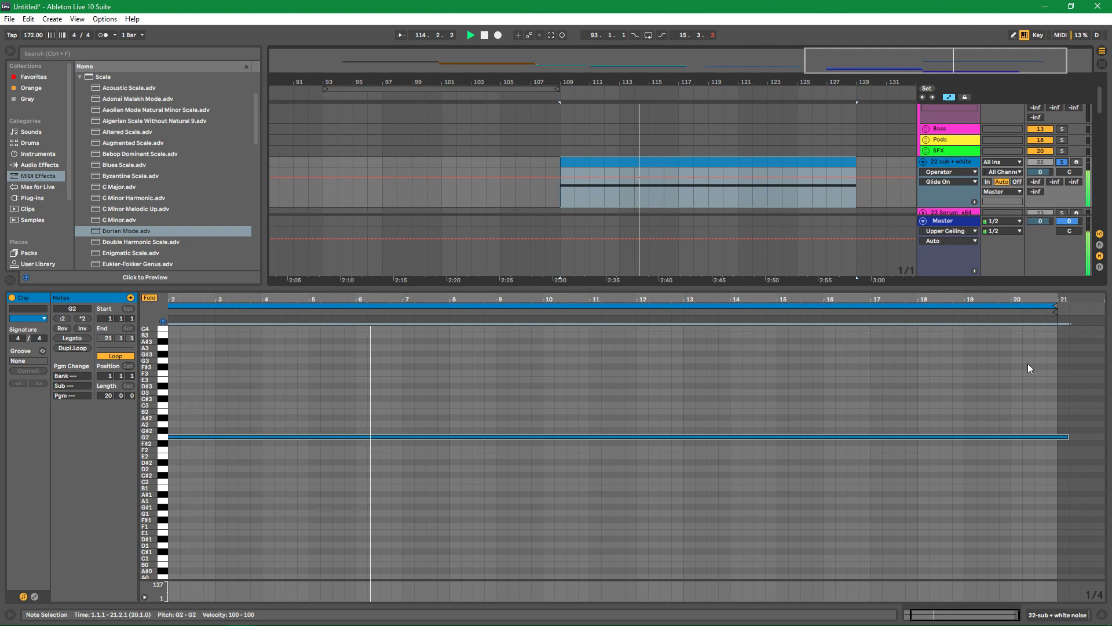
Copy the pitch bend envelope from the Wavetable clip at bar 93
{"action": "left_click_drag", "start_coordinate": [965, 286], "coordinate": [665, 442]}
{"action": "scroll", "coordinate": [631, 392], "scroll_direction": "down", "scroll_amount": 10}
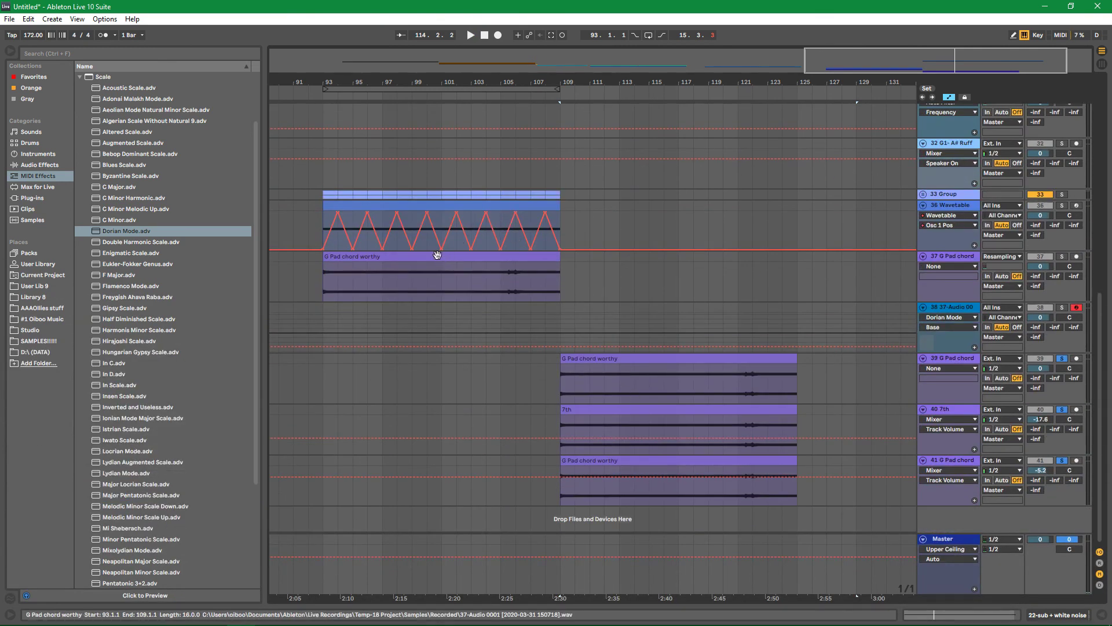
{"action": "left_click", "coordinate": [923, 194]}
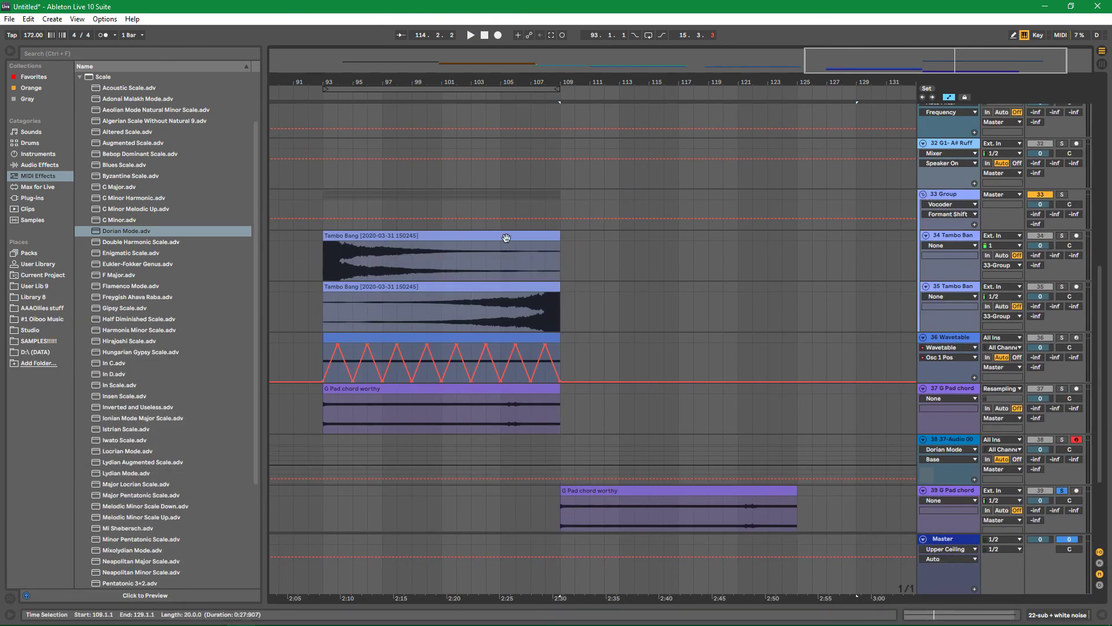
{"action": "left_click", "coordinate": [447, 337]}
{"action": "double_click", "coordinate": [444, 337]}
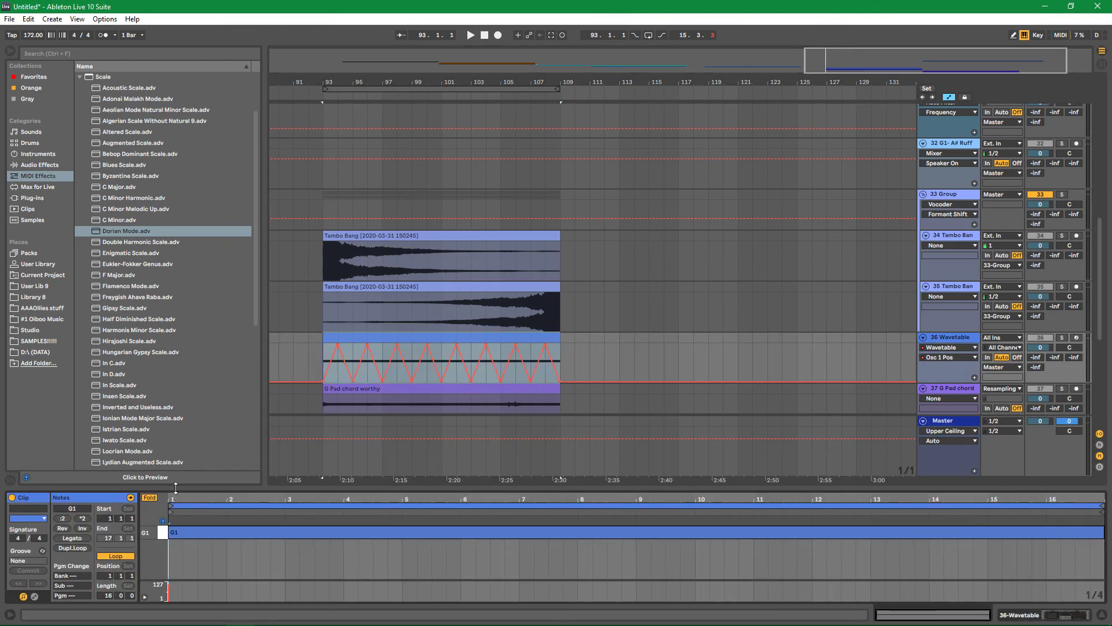
{"action": "left_click_drag", "start_coordinate": [175, 486], "coordinate": [175, 299]}
{"action": "left_click", "coordinate": [35, 596]}
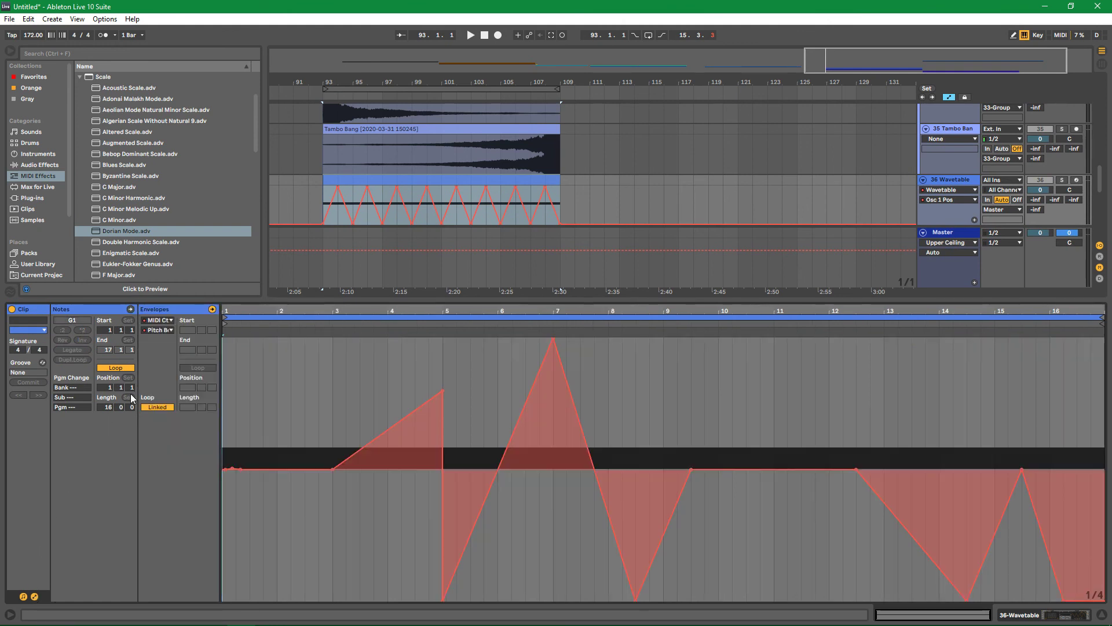
{"action": "key", "text": "ctrl+a"}
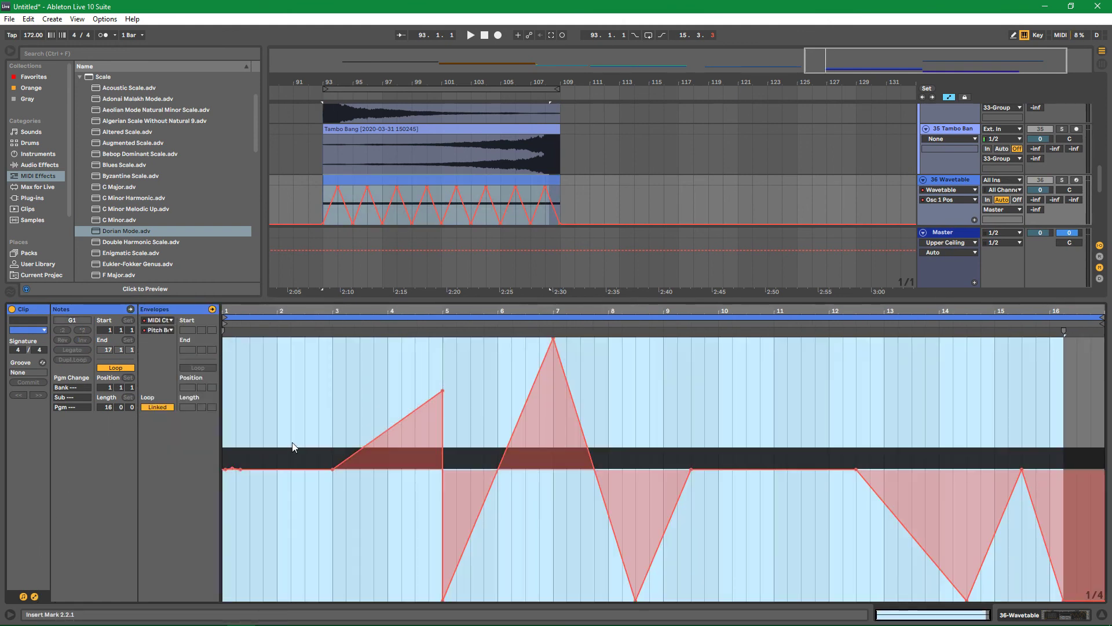
{"action": "left_click_drag", "start_coordinate": [477, 299], "coordinate": [478, 603]}
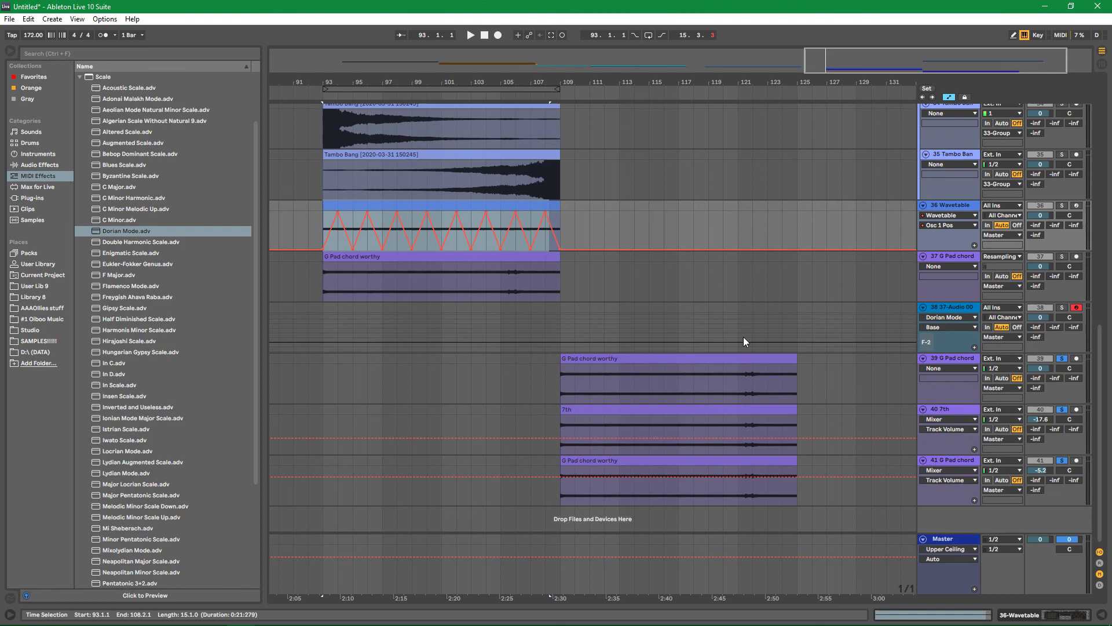
Paste the copied curve into the sub clip's pitch bend envelope and play it with the pads
{"action": "left_click_drag", "start_coordinate": [1099, 330], "coordinate": [1105, 104]}
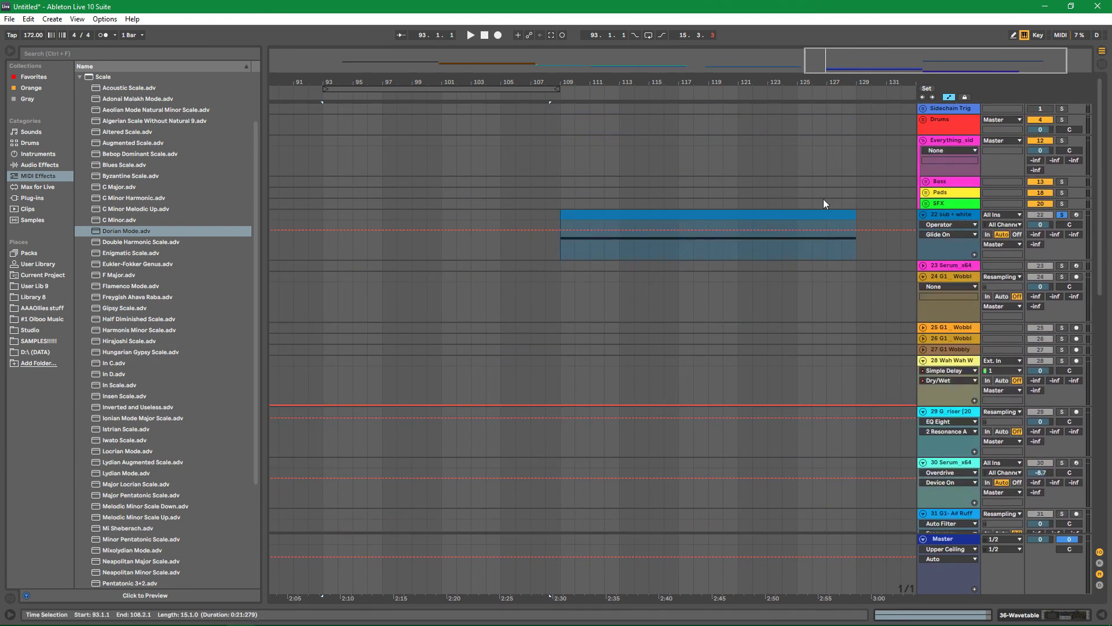
{"action": "double_click", "coordinate": [802, 212]}
{"action": "left_click_drag", "start_coordinate": [394, 488], "coordinate": [284, 290]}
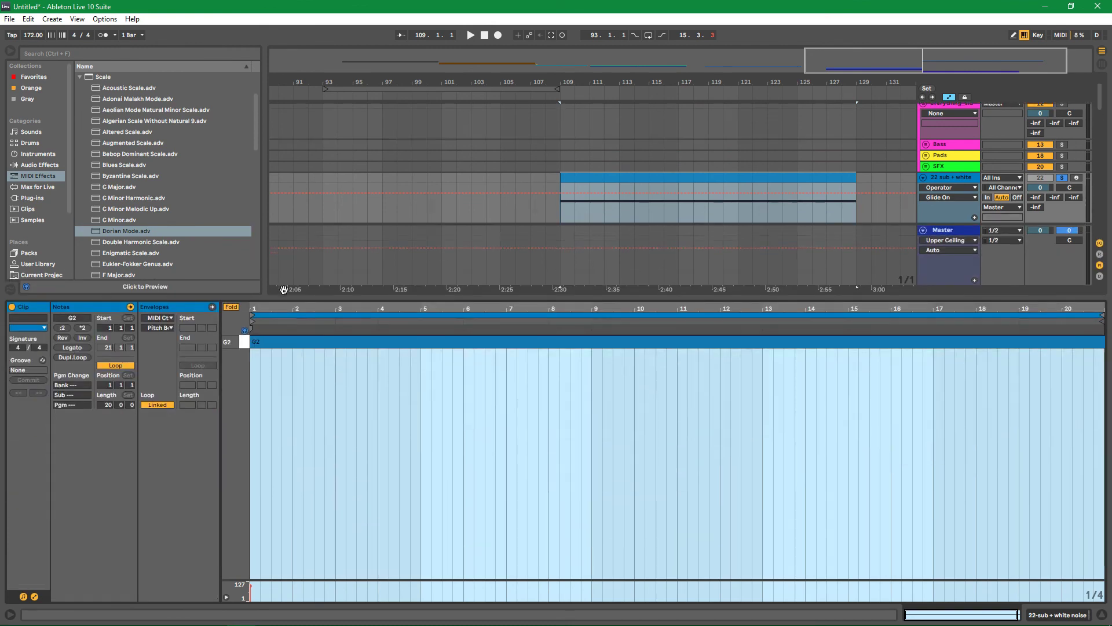
{"action": "left_click", "coordinate": [158, 328]}
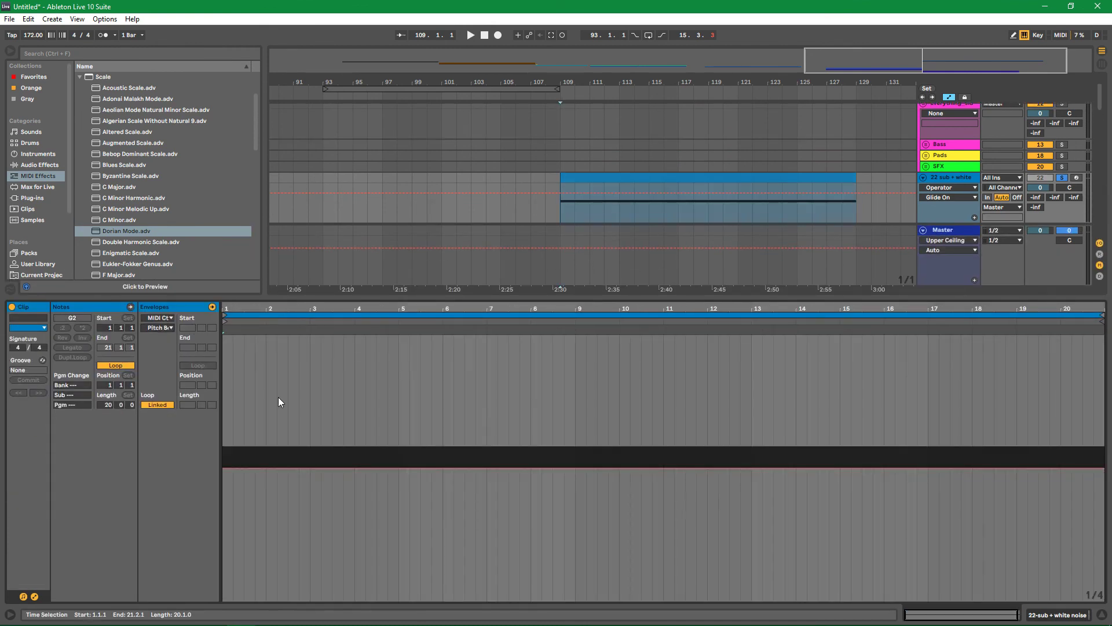
{"action": "key", "text": "space"}
{"action": "scroll", "coordinate": [859, 196], "scroll_direction": "down", "scroll_amount": 5}
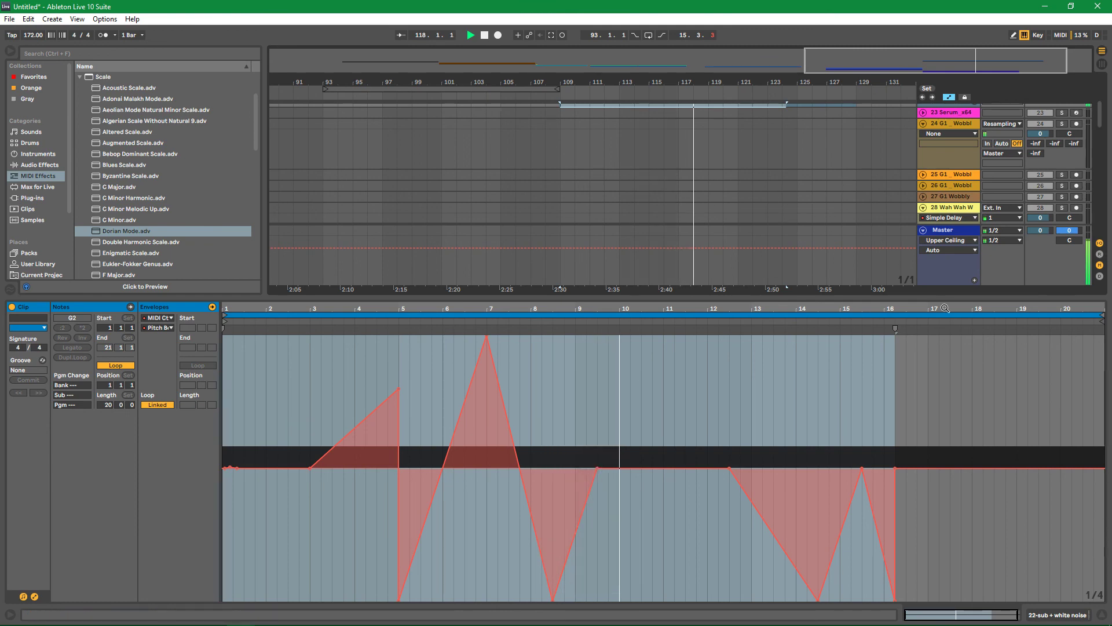
{"action": "key", "text": "ctrl+alt+l"}
{"action": "scroll", "coordinate": [824, 331], "scroll_direction": "down", "scroll_amount": 3}
{"action": "scroll", "coordinate": [824, 331], "scroll_direction": "down", "scroll_amount": 5}
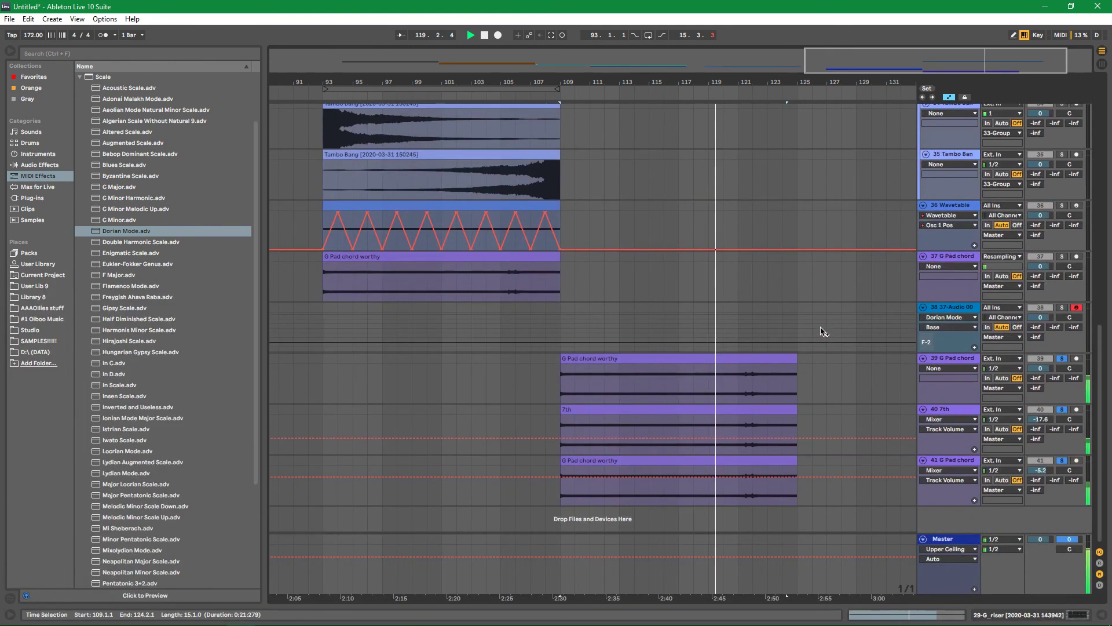
{"action": "key", "text": "space"}
Insert an audio track below the pads, set its input to Resampling and arm it for recording
{"action": "right_click", "coordinate": [955, 510]}
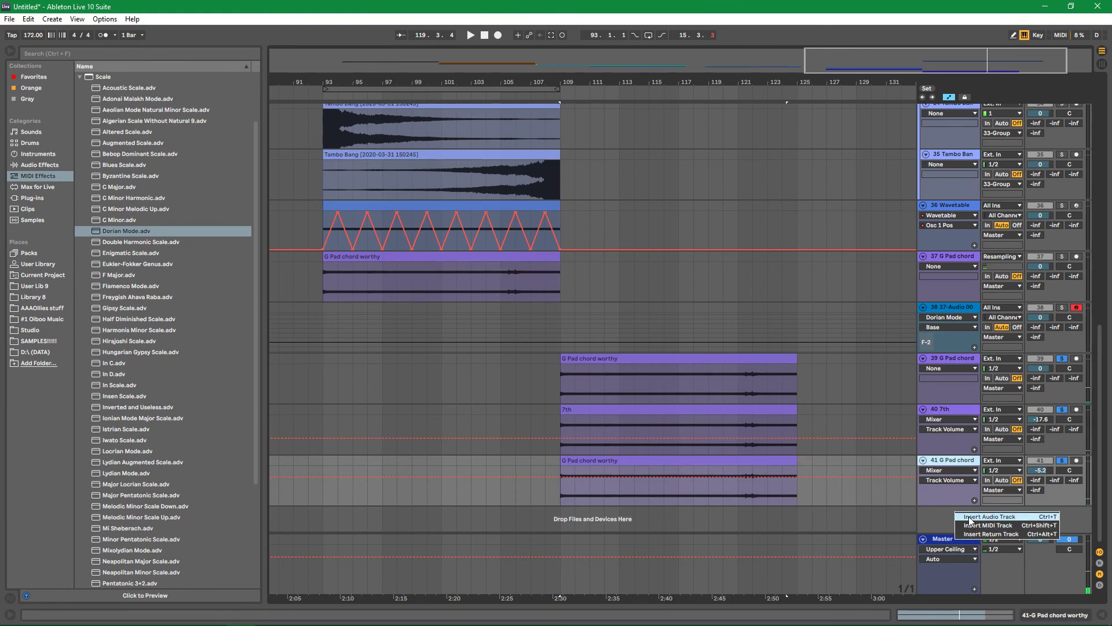
{"action": "left_click", "coordinate": [991, 516]}
{"action": "left_click", "coordinate": [1008, 489]}
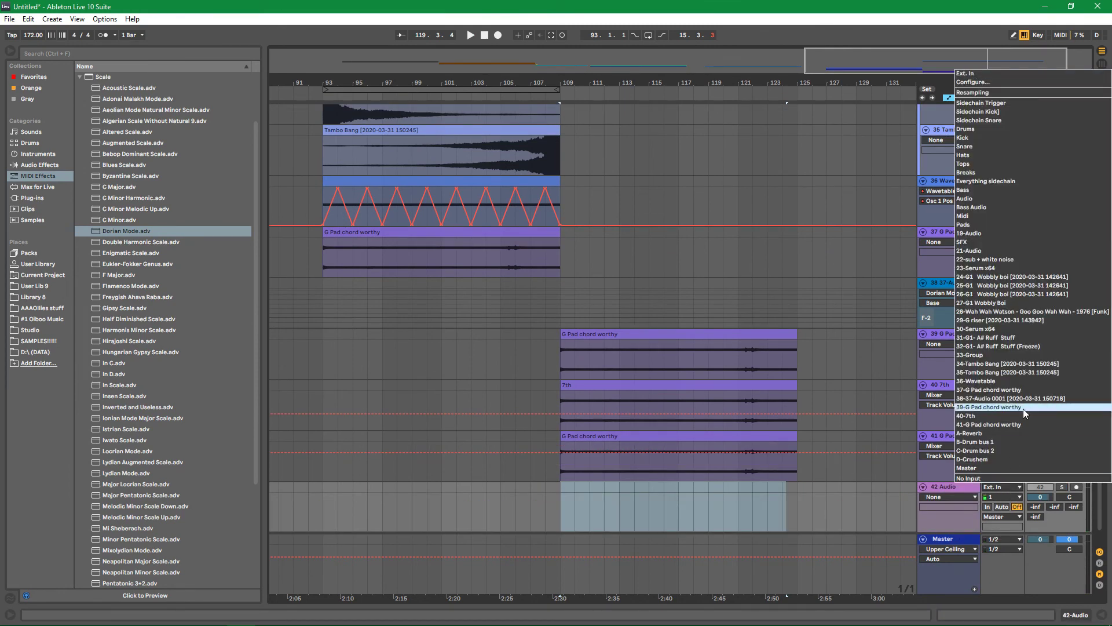
{"action": "left_click", "coordinate": [993, 99]}
{"action": "left_click", "coordinate": [1077, 486]}
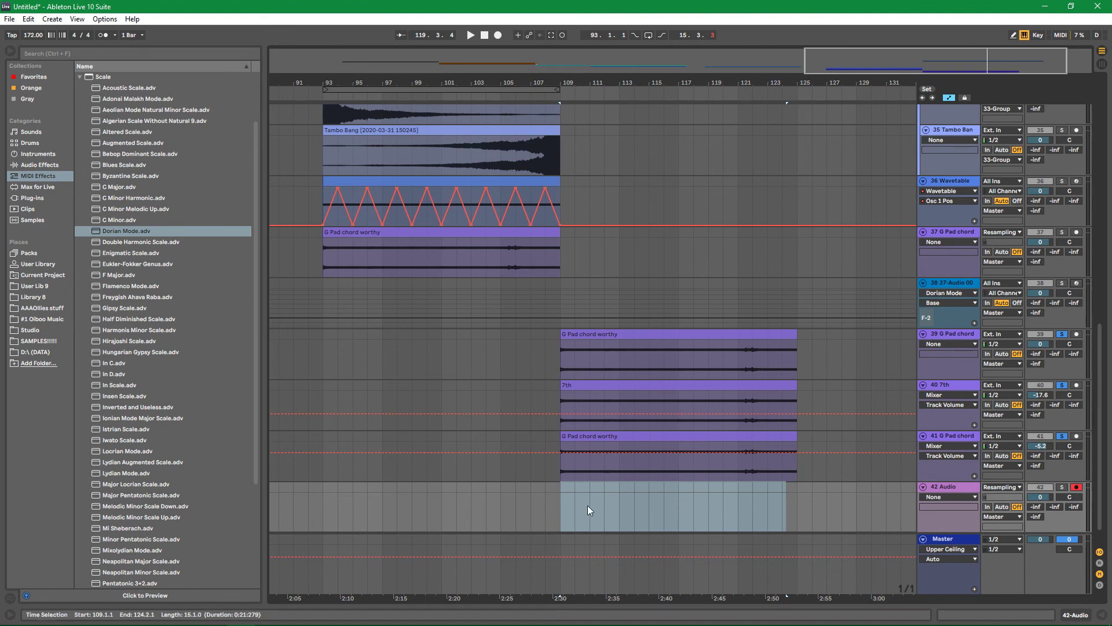
Record the layered pads and sub onto the new audio track from bar 109 to just past bar 125
{"action": "left_click", "coordinate": [559, 499]}
{"action": "left_click", "coordinate": [497, 35]}
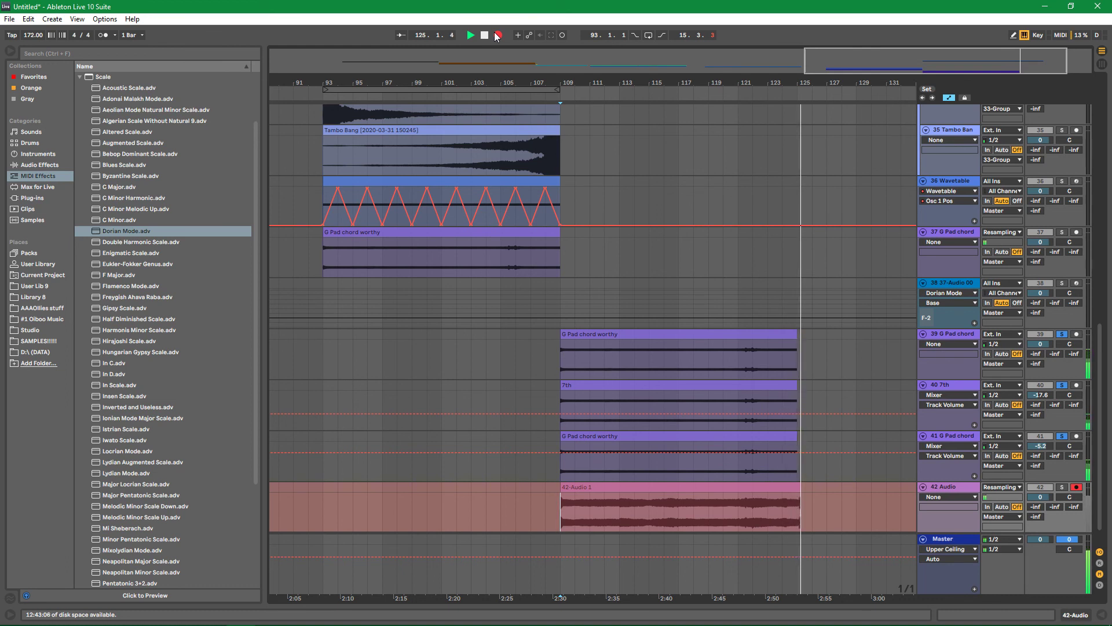
{"action": "key", "text": "space"}
Rename the recorded clip as G Pad-bass _riser
{"action": "left_click", "coordinate": [787, 487]}
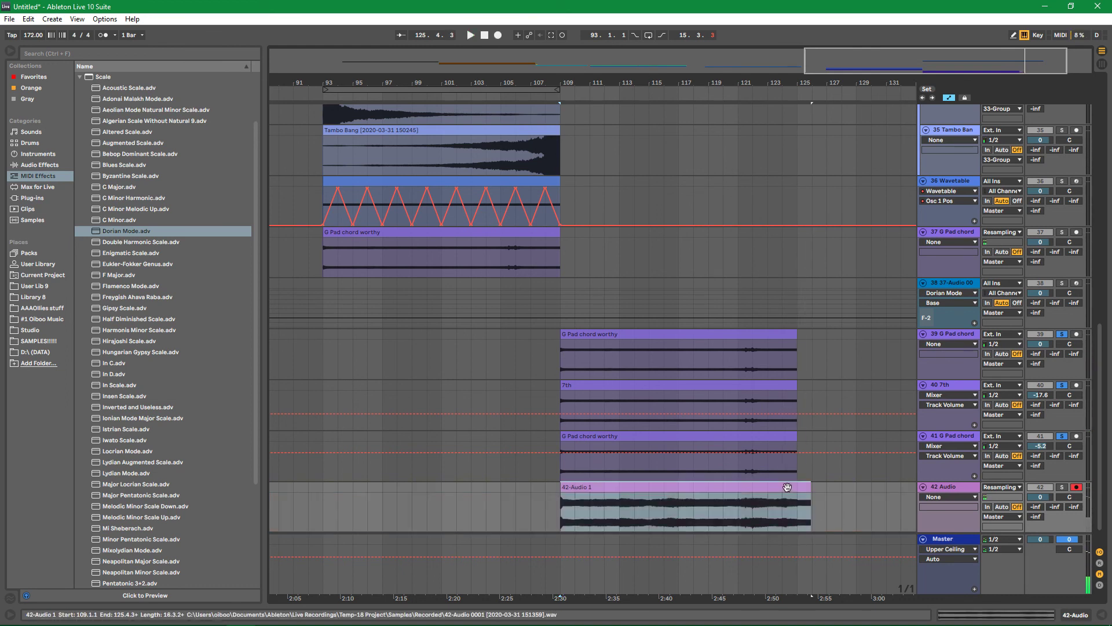
{"action": "key", "text": "ctrl+r"}
{"action": "type", "text": "G Pad-bass"}
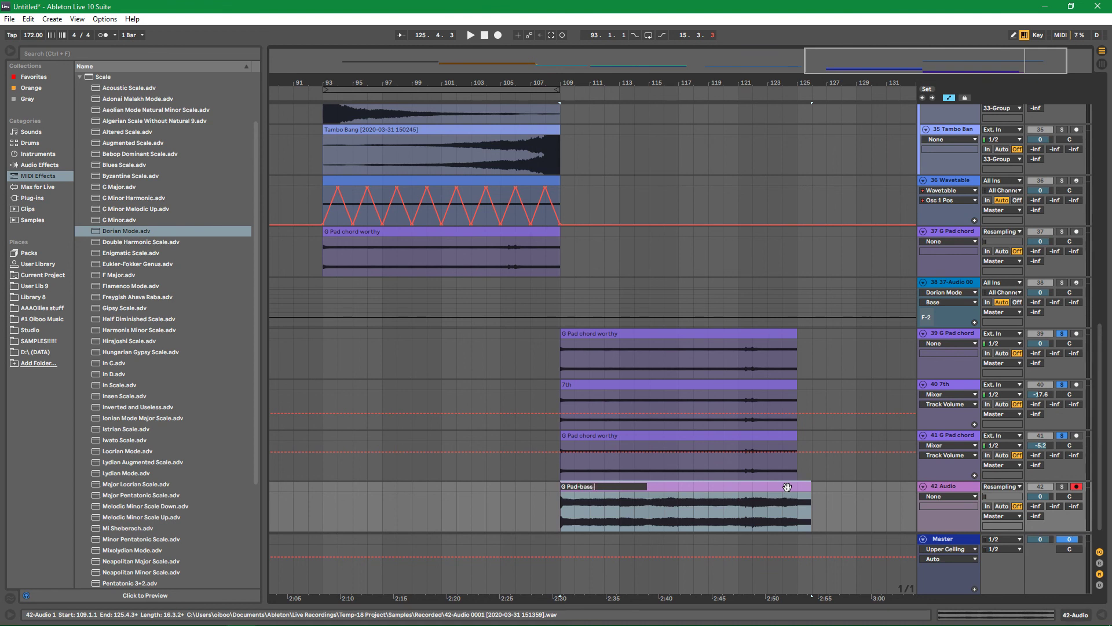
{"action": "type", "text": " _riser"}
{"action": "key", "text": "Return"}
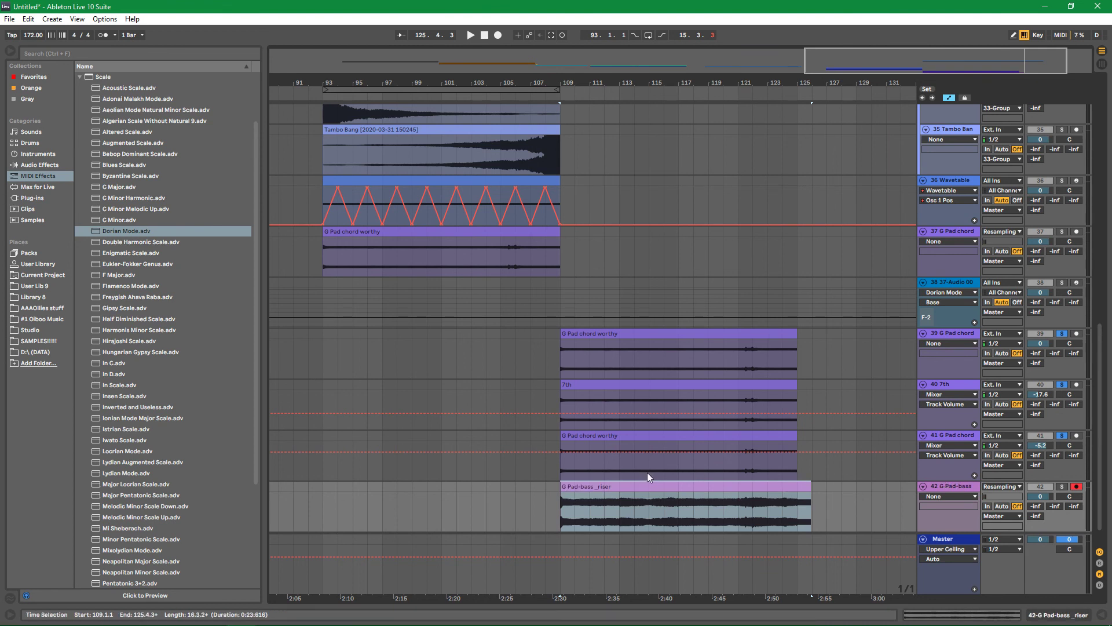
Save the G Pad-bass _riser clip in the OibooMusic_NeuroBass_Vol2 folder of the #1 Oiboo Music library
{"action": "left_click", "coordinate": [69, 318]}
{"action": "left_click", "coordinate": [79, 131]}
{"action": "left_click", "coordinate": [79, 120]}
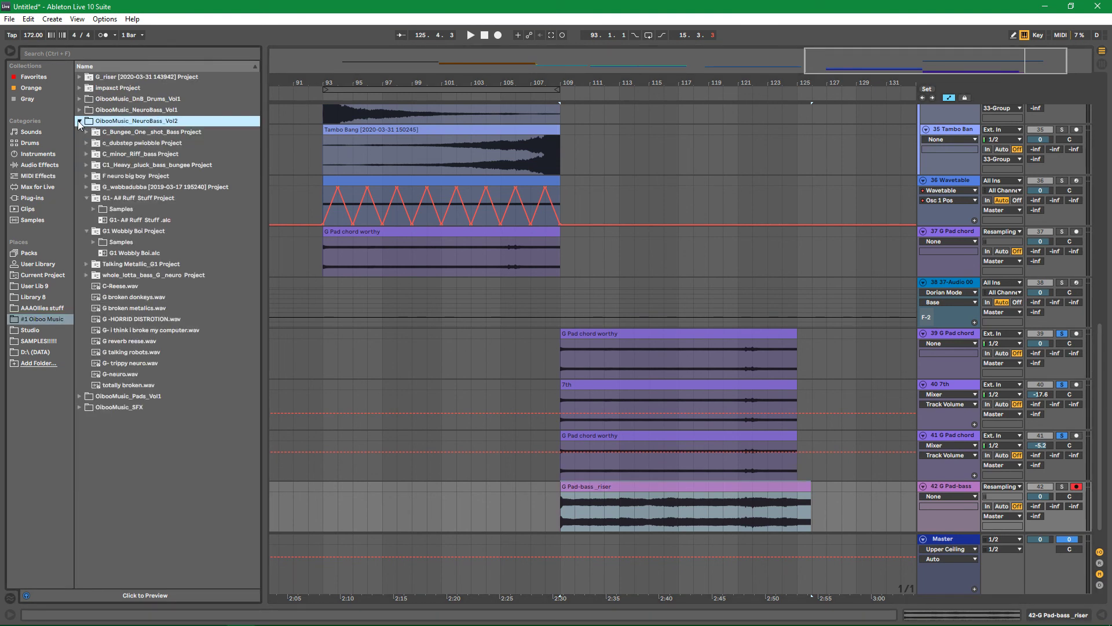
{"action": "left_click_drag", "start_coordinate": [621, 526], "coordinate": [110, 123]}
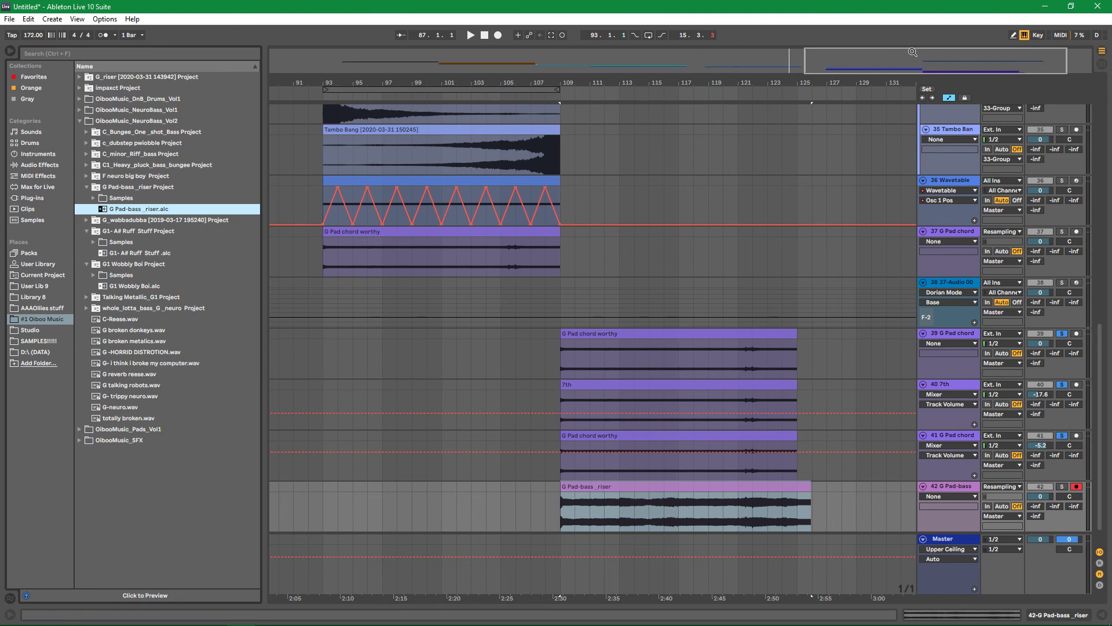
Show the whole arrangement from bar 1 and look over the clips on its tracks
{"action": "left_click_drag", "start_coordinate": [912, 52], "coordinate": [914, 63]}
{"action": "scroll", "coordinate": [616, 333], "scroll_direction": "up", "scroll_amount": 10}
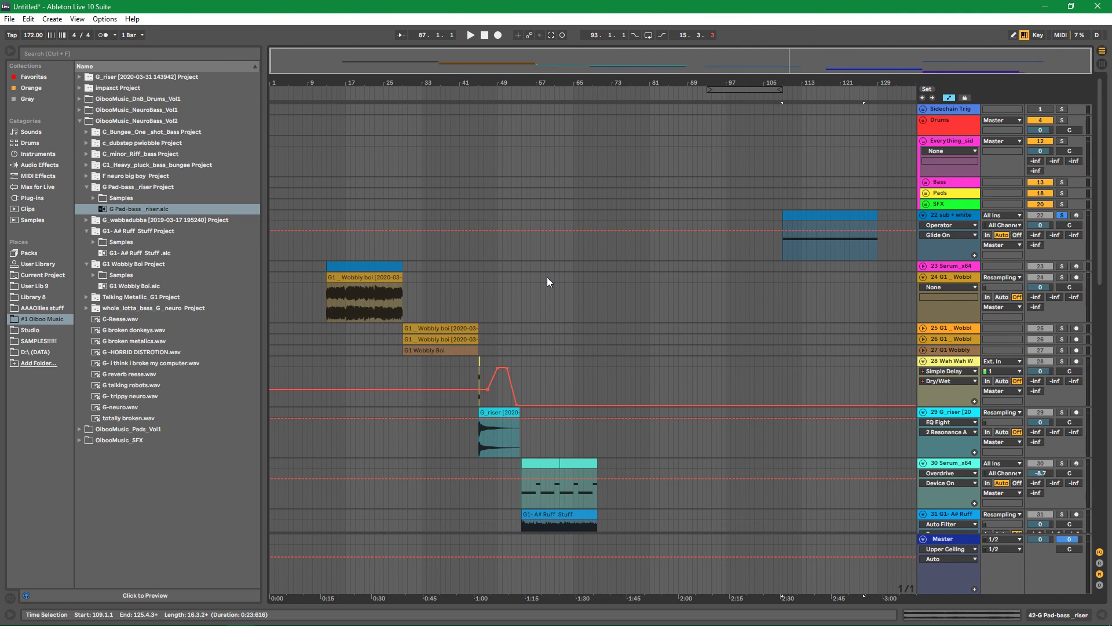
{"action": "scroll", "coordinate": [547, 276], "scroll_direction": "down", "scroll_amount": 5}
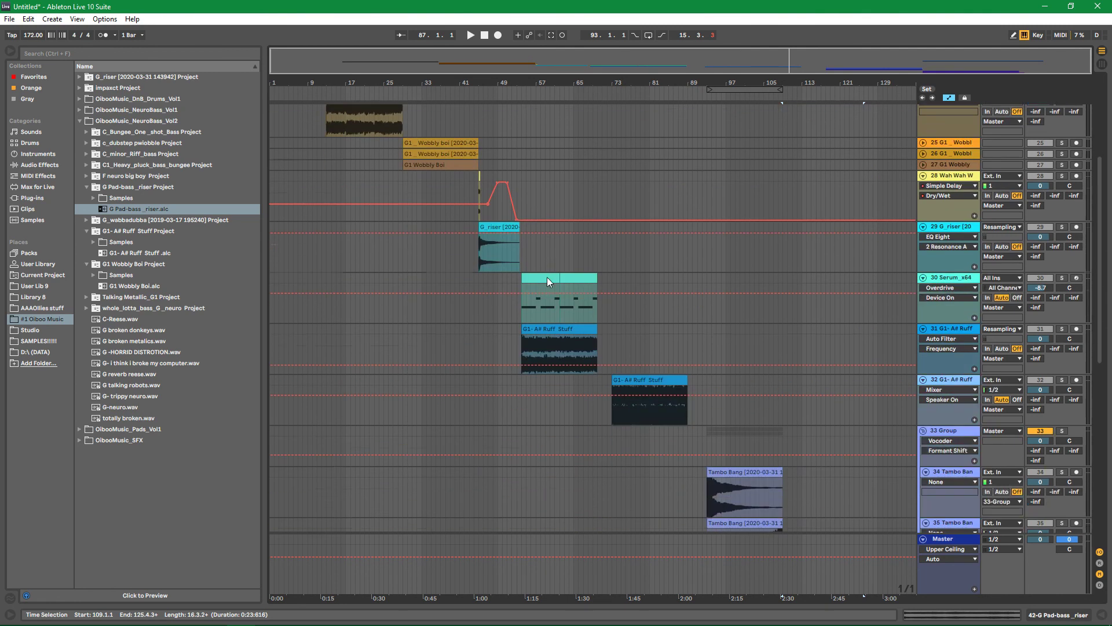
Review the arrangement's tracks from the G1 Wobbly clips down to the G Pad-bass _riser track and back
{"action": "scroll", "coordinate": [650, 253], "scroll_direction": "up", "scroll_amount": 2}
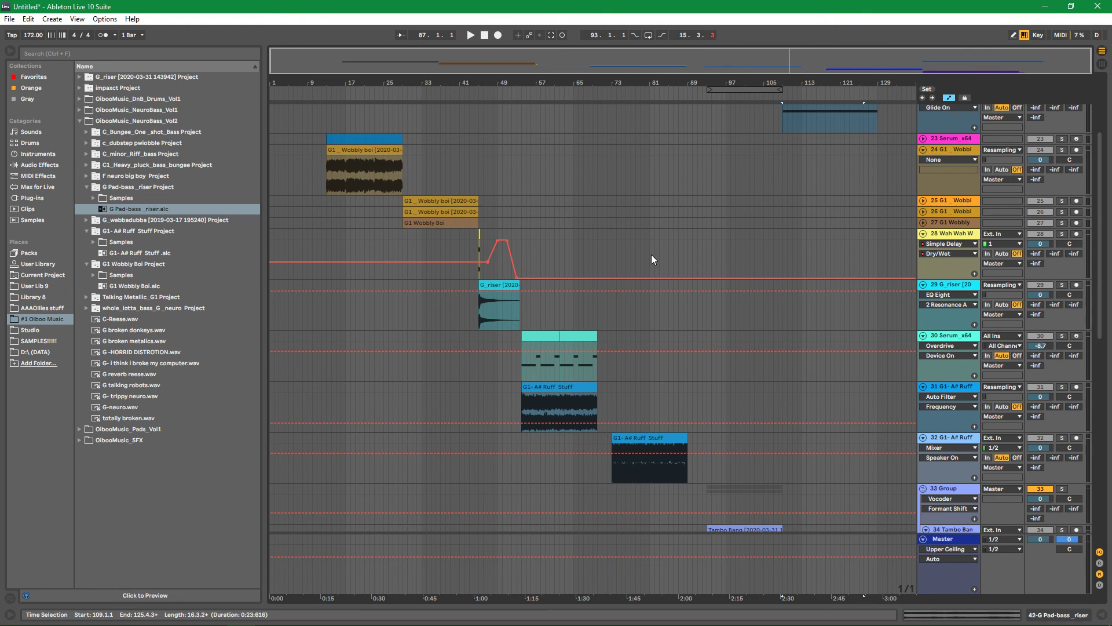
{"action": "mouse_move", "coordinate": [505, 248]}
{"action": "scroll", "coordinate": [687, 346], "scroll_direction": "down", "scroll_amount": 6}
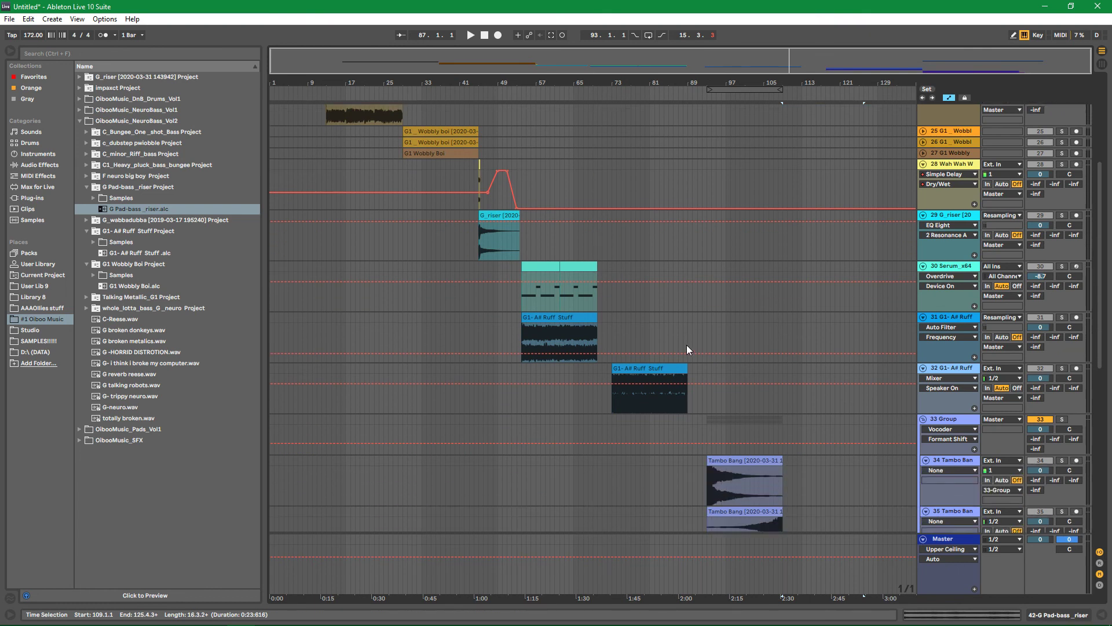
{"action": "scroll", "coordinate": [833, 305], "scroll_direction": "down", "scroll_amount": 3}
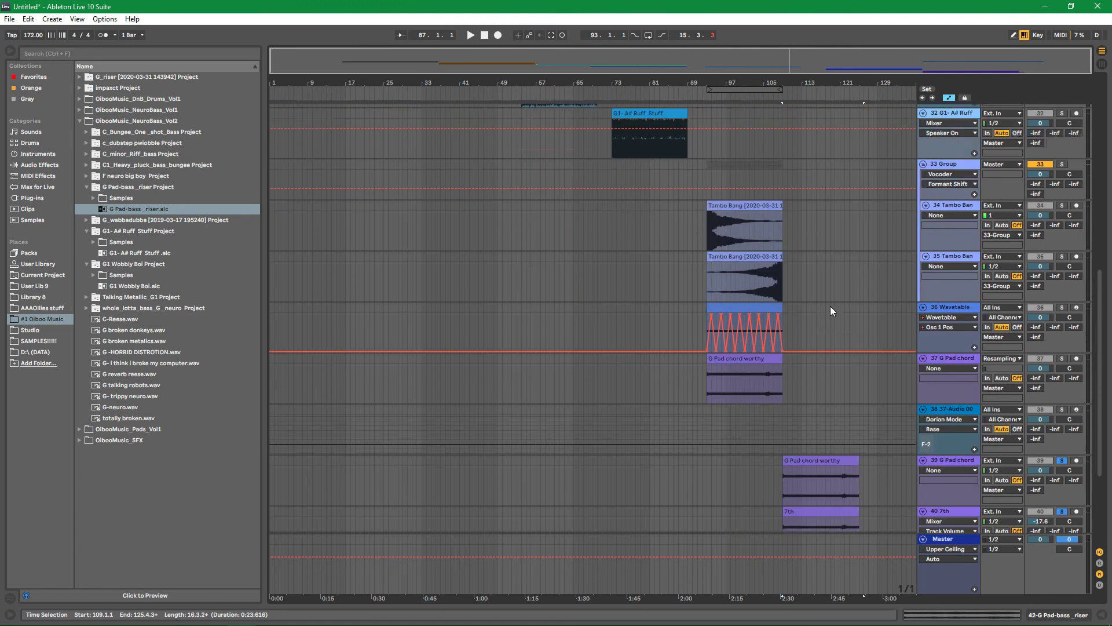
{"action": "scroll", "coordinate": [831, 309], "scroll_direction": "down", "scroll_amount": 3}
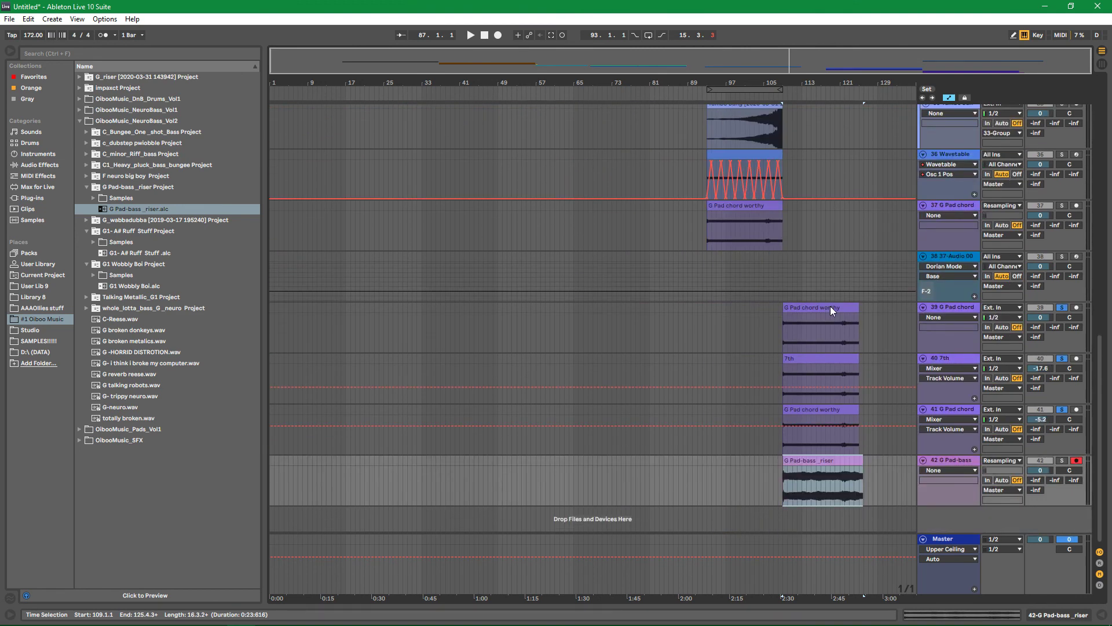
{"action": "scroll", "coordinate": [831, 309], "scroll_direction": "up", "scroll_amount": 10}
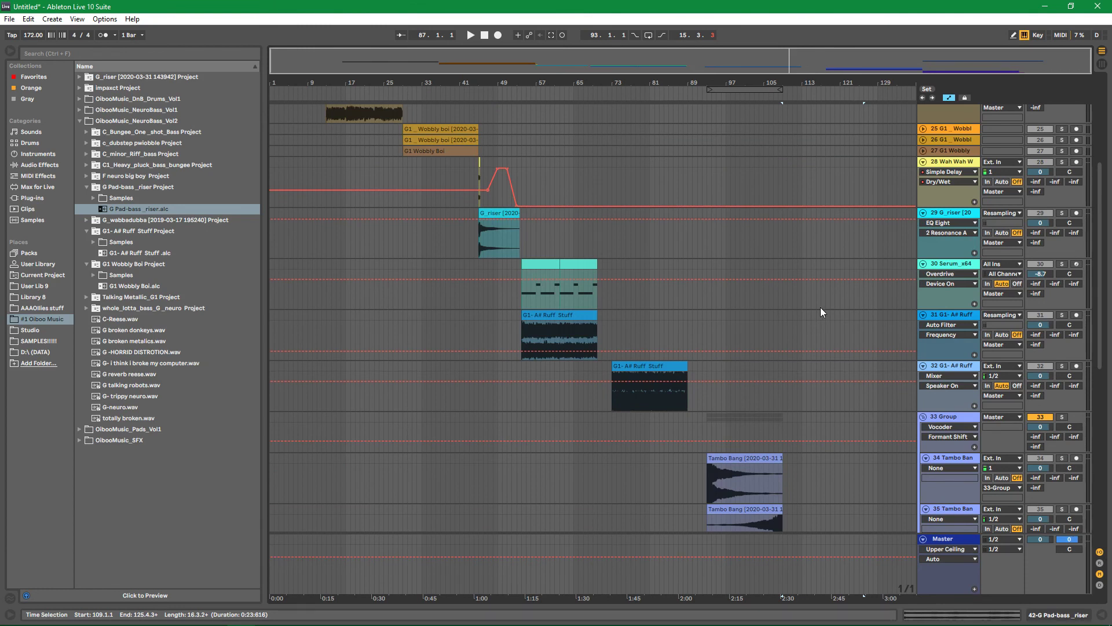
{"action": "scroll", "coordinate": [843, 265], "scroll_direction": "up", "scroll_amount": 1}
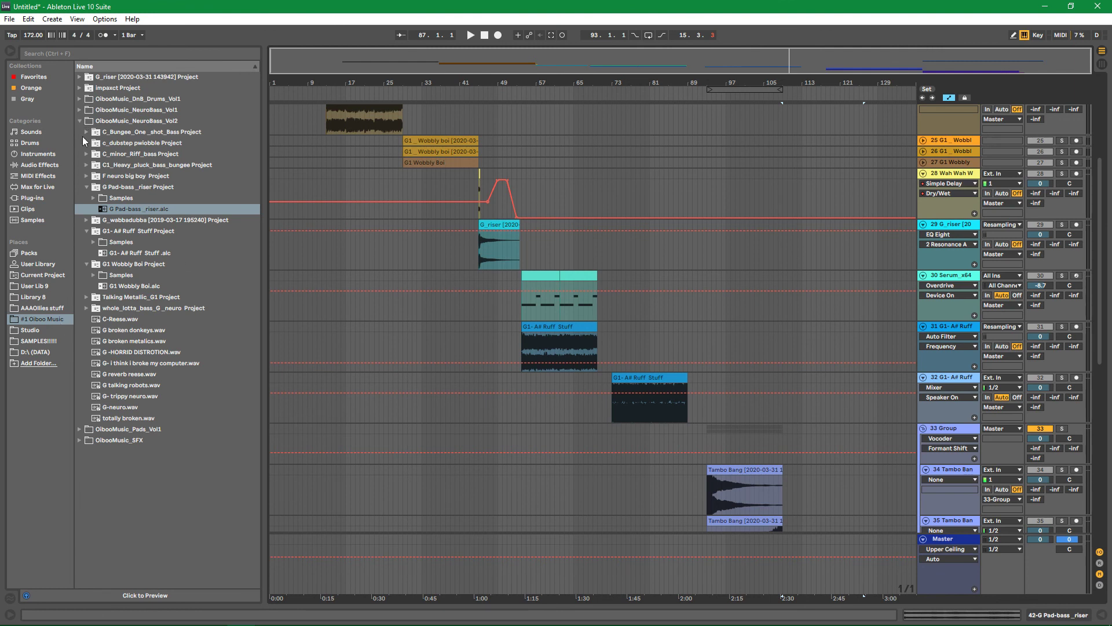
Collapse the G Pad-bass _riser Project folder and preview the sample G- i think i broke my computer.wav
{"action": "left_click", "coordinate": [86, 187]}
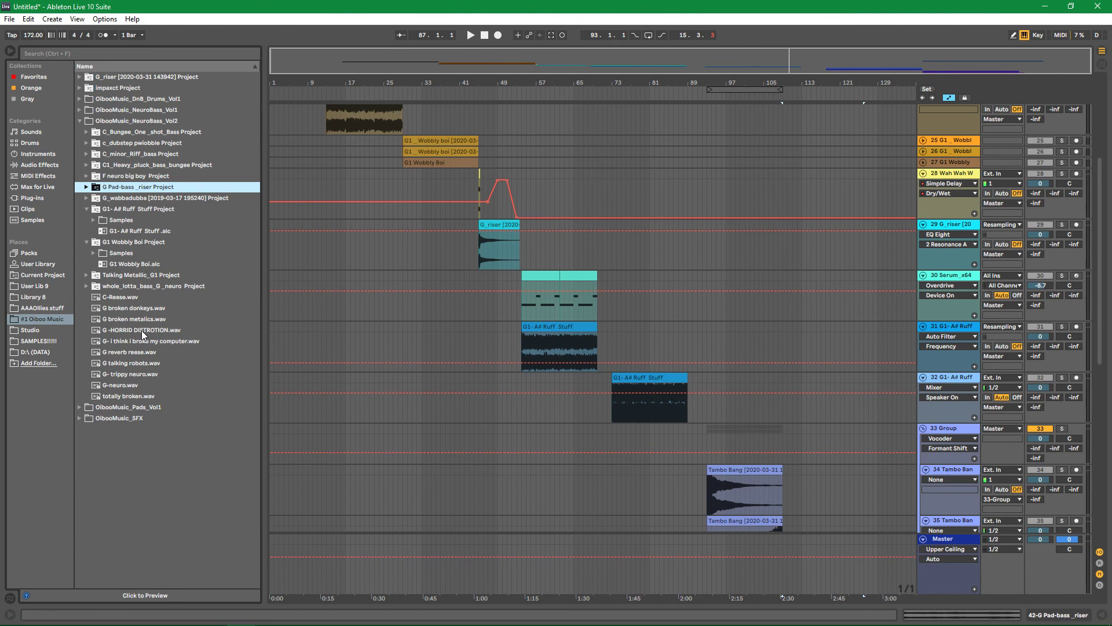
{"action": "left_click", "coordinate": [159, 341]}
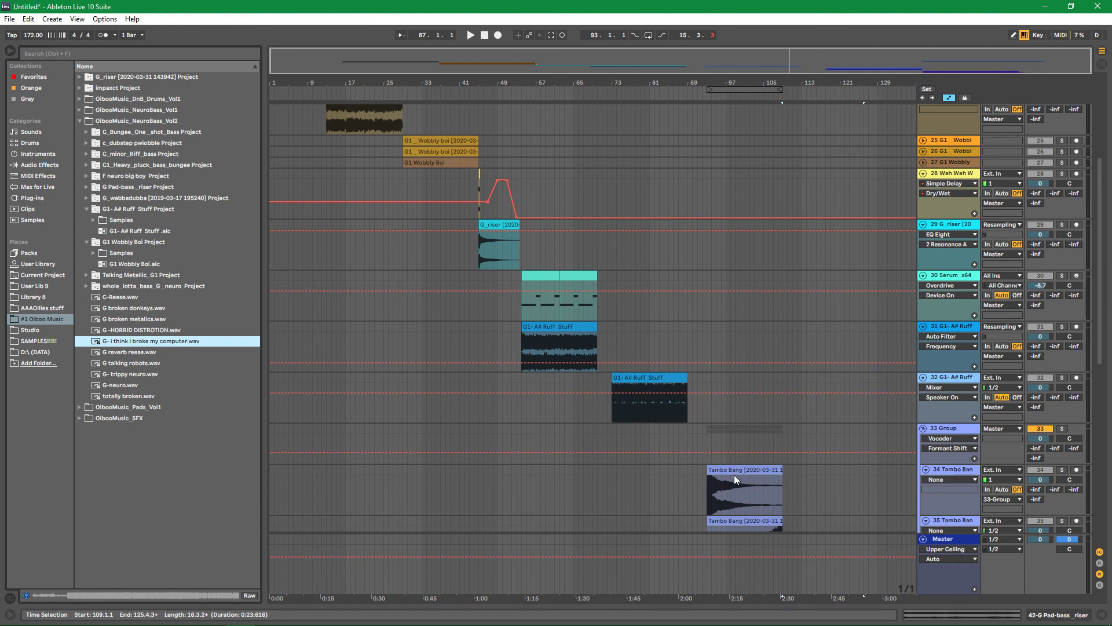
Switch to the OBS window with the streaming controls
{"action": "mouse_move", "coordinate": [283, 623]}
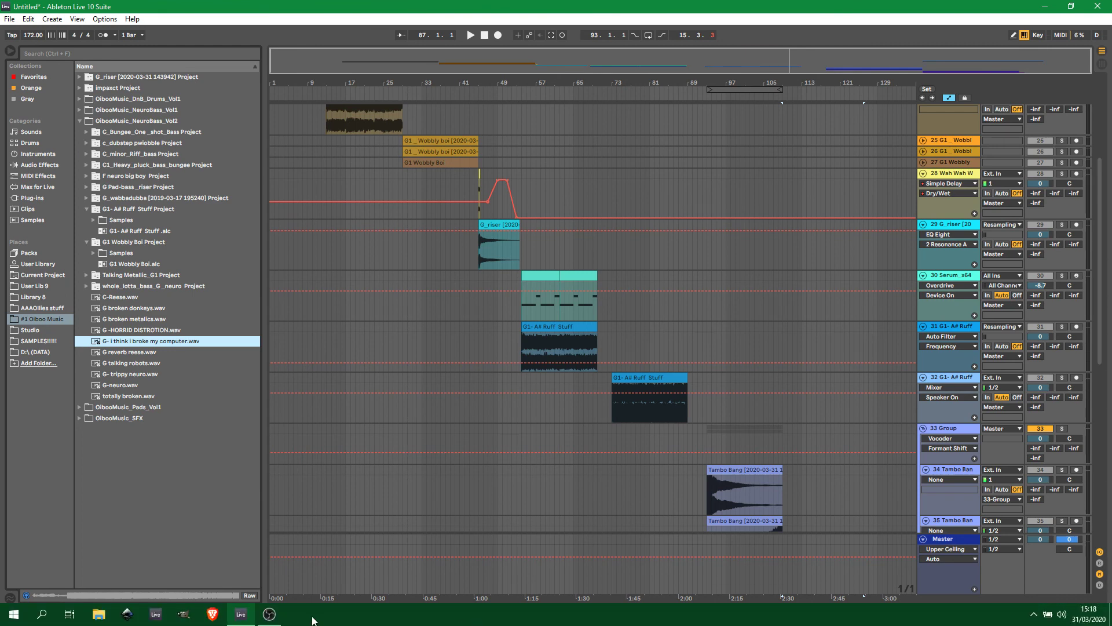
{"action": "left_click", "coordinate": [280, 616]}
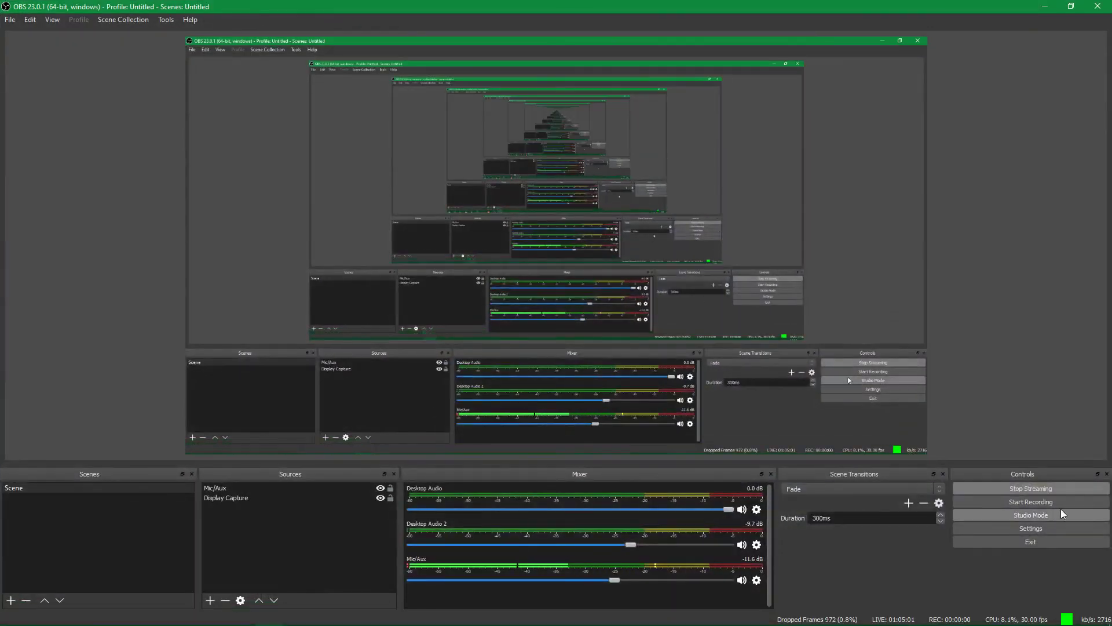